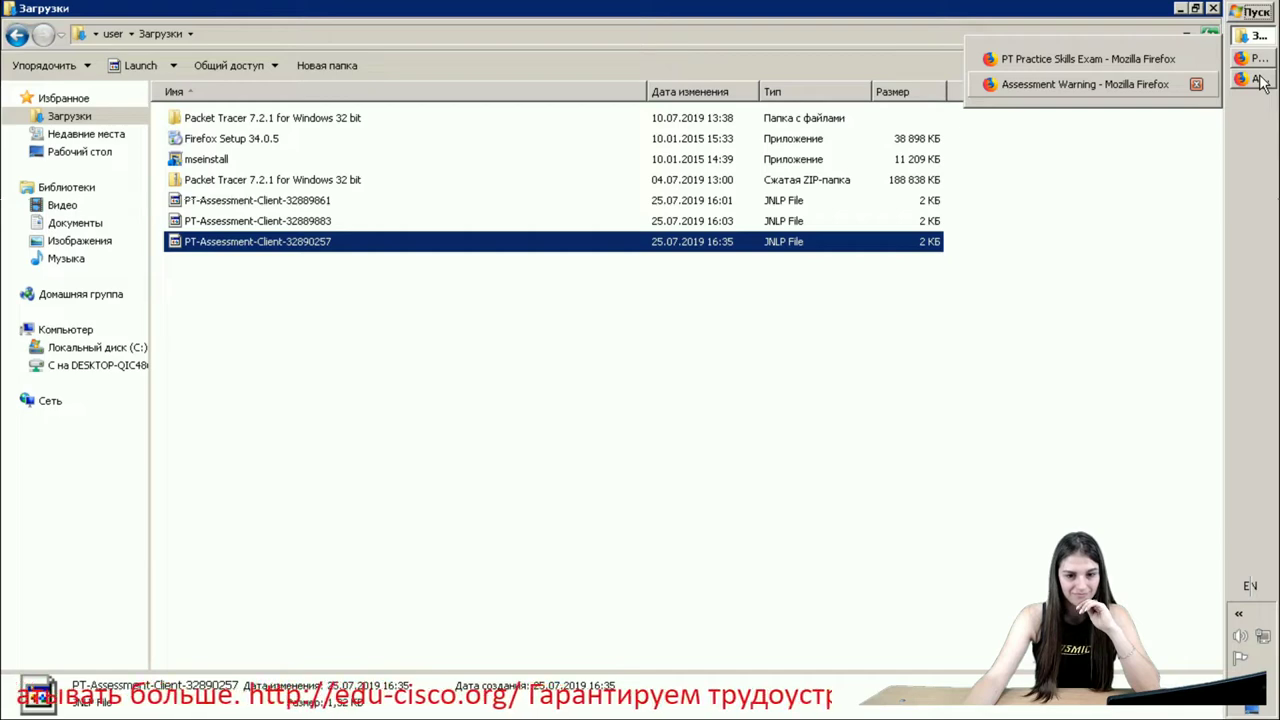
# - Launch the ITN Practice Skills Assessment from the Firefox Assessment Warning page
pyautogui.click(1258, 80)
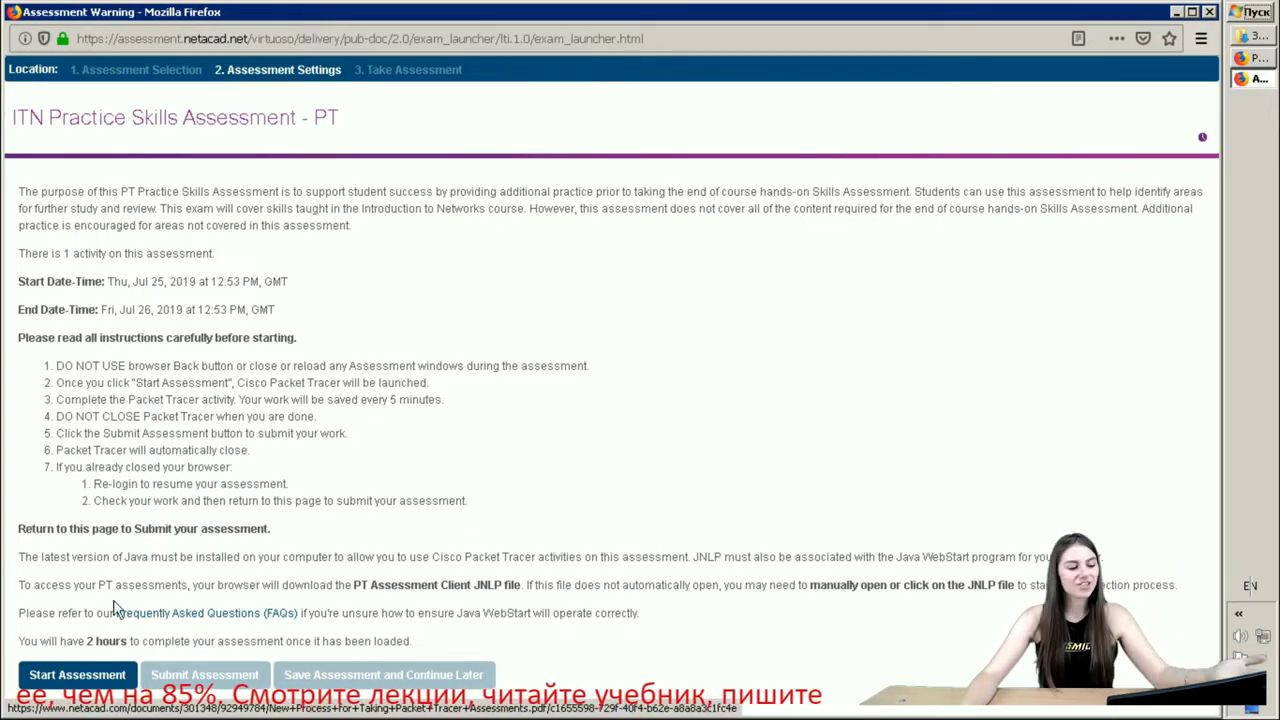
pyautogui.click(66, 677)
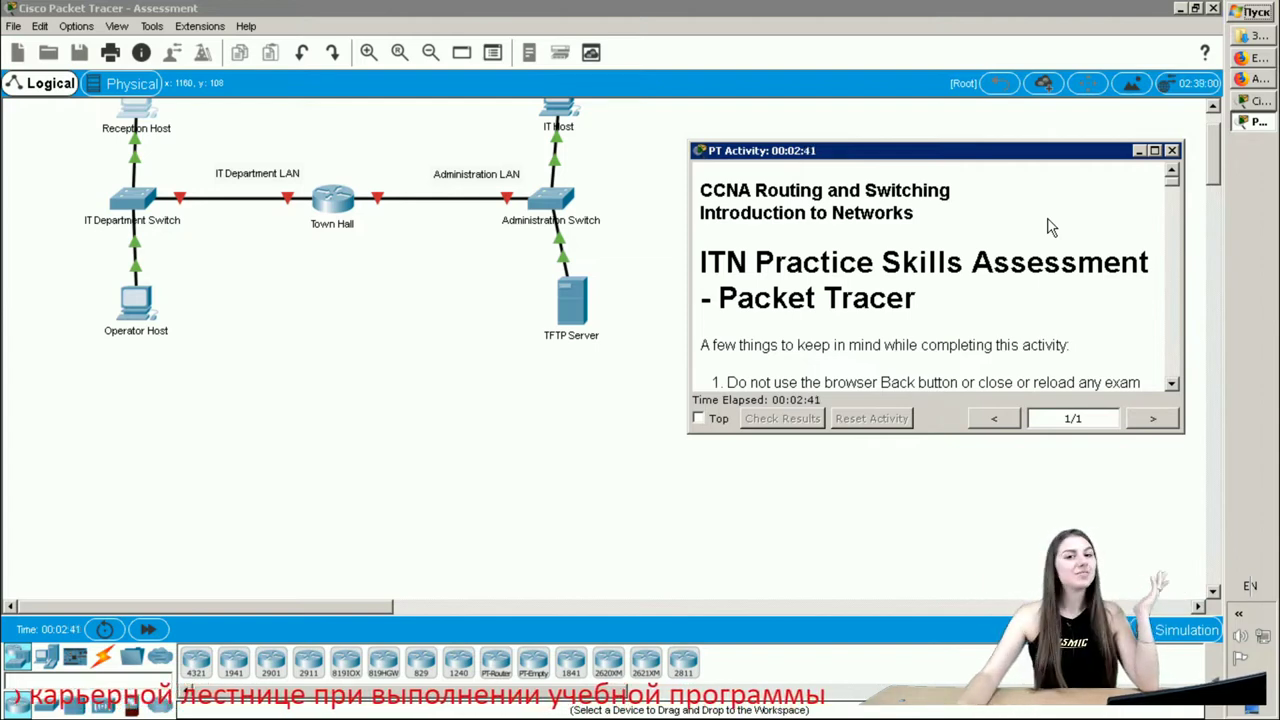
# - Pin the PT Activity instructions window on top and highlight the passage about what to configure
pyautogui.click(699, 418)
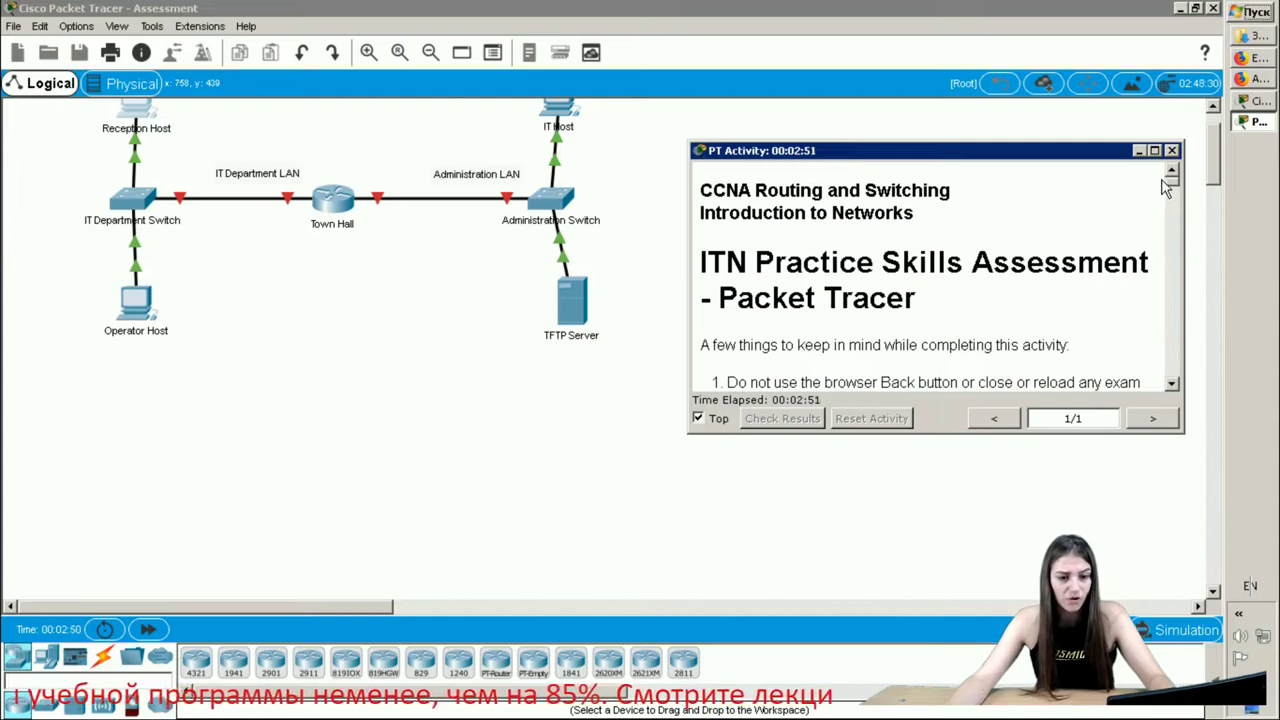
pyautogui.moveTo(1175, 188); pyautogui.dragTo(1175, 205)
pyautogui.moveTo(838, 261); pyautogui.dragTo(1047, 318)
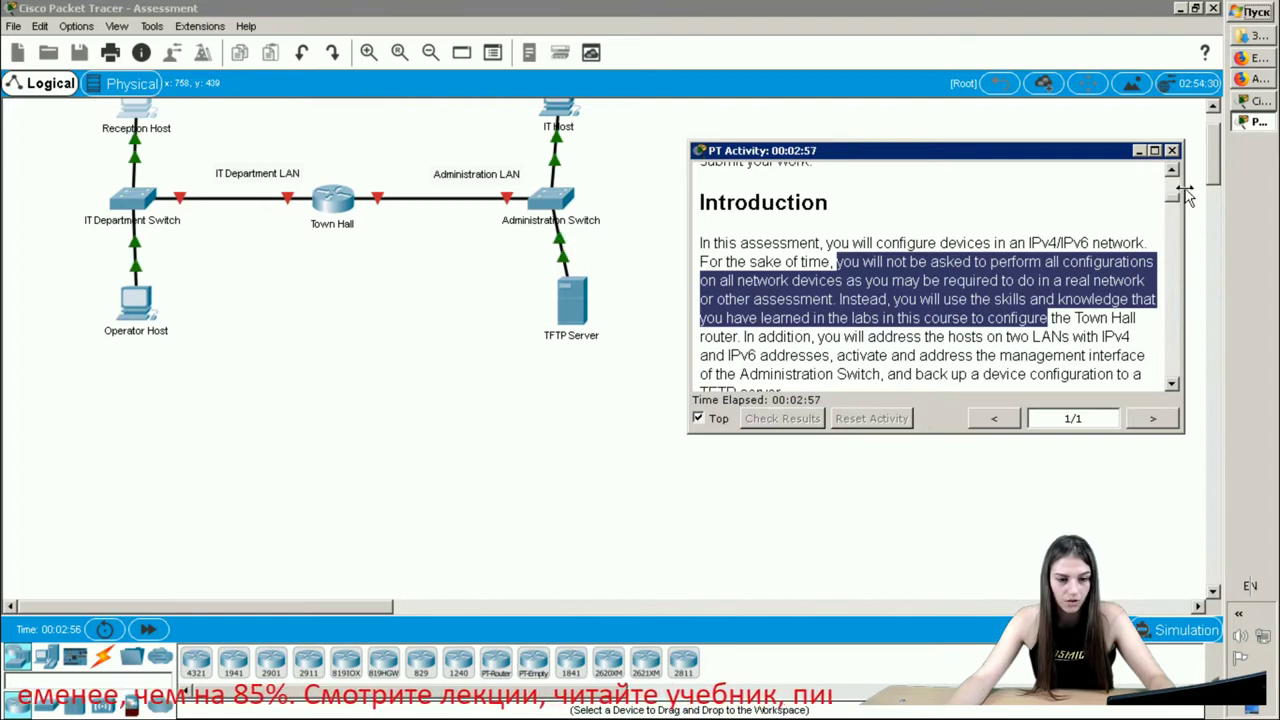
pyautogui.moveTo(1174, 197); pyautogui.dragTo(1176, 293)
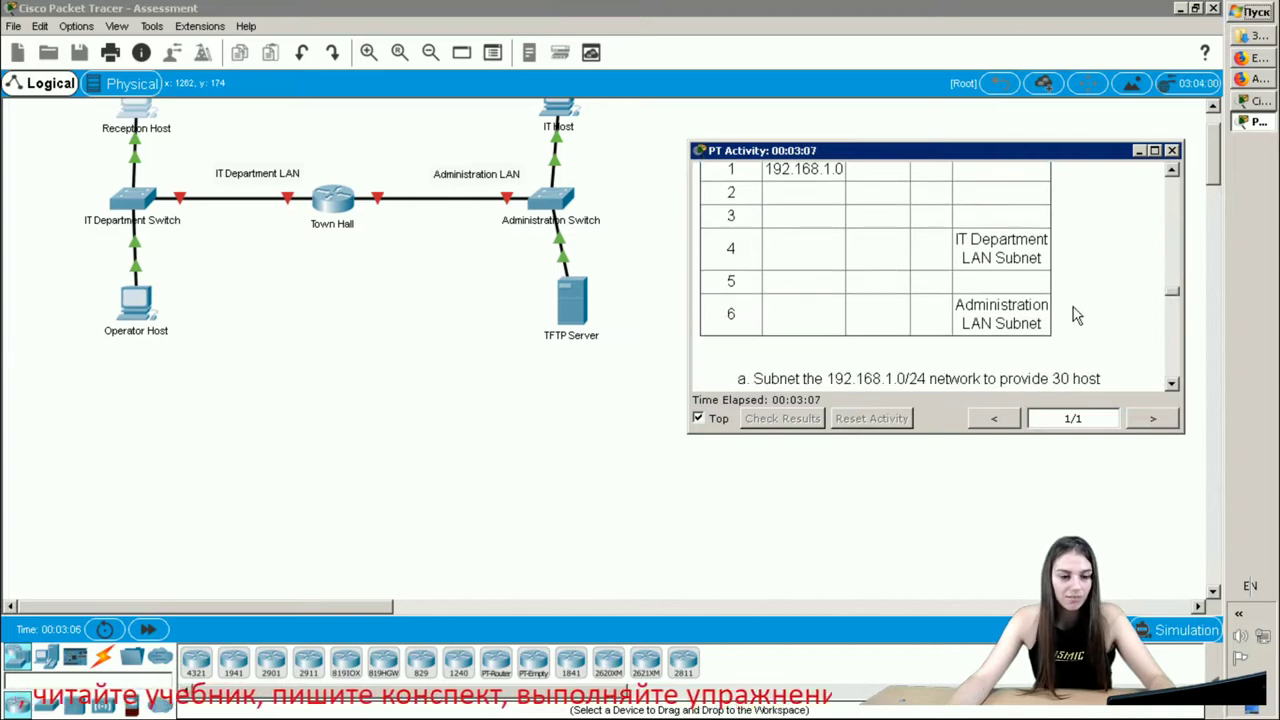
# - Scroll through the Introduction and Instructions text, clear the highlight, and return to Packet Tracer
pyautogui.scroll(6, 980, 318)
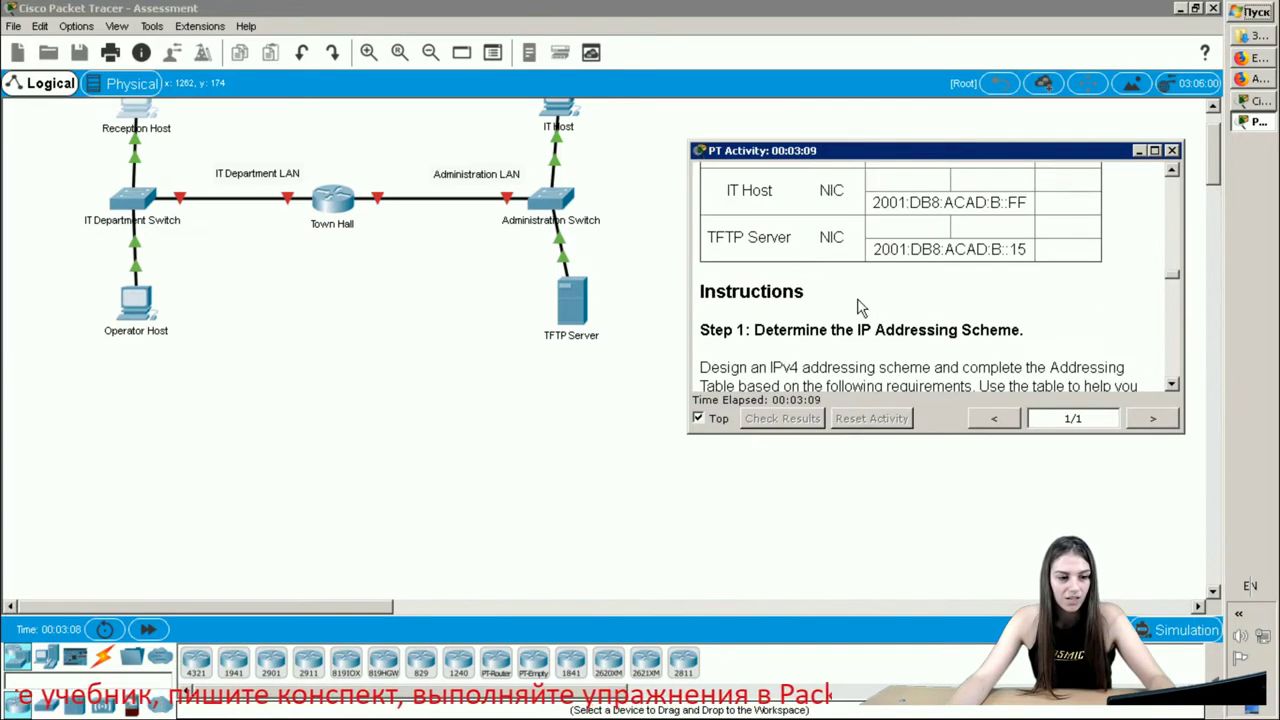
pyautogui.moveTo(713, 340); pyautogui.dragTo(927, 380)
pyautogui.scroll(1, 928, 380)
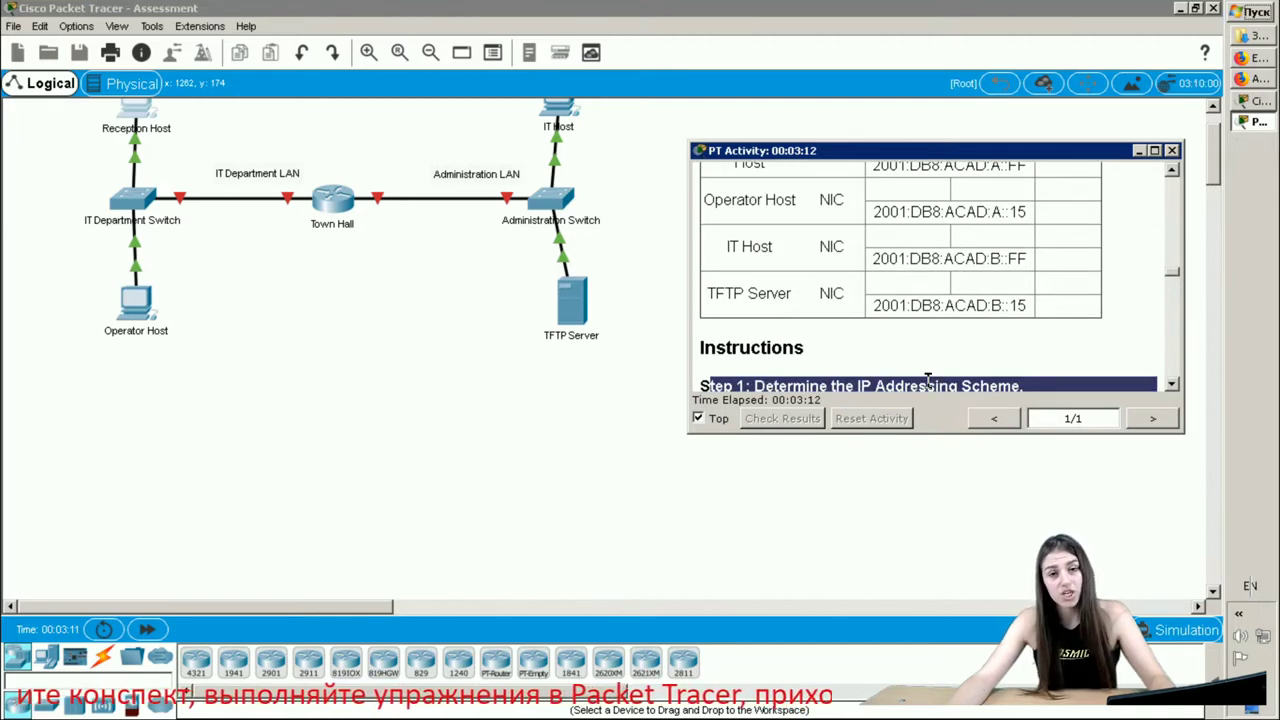
pyautogui.scroll(1, 928, 380)
pyautogui.scroll(-2, 928, 380)
pyautogui.click(928, 357)
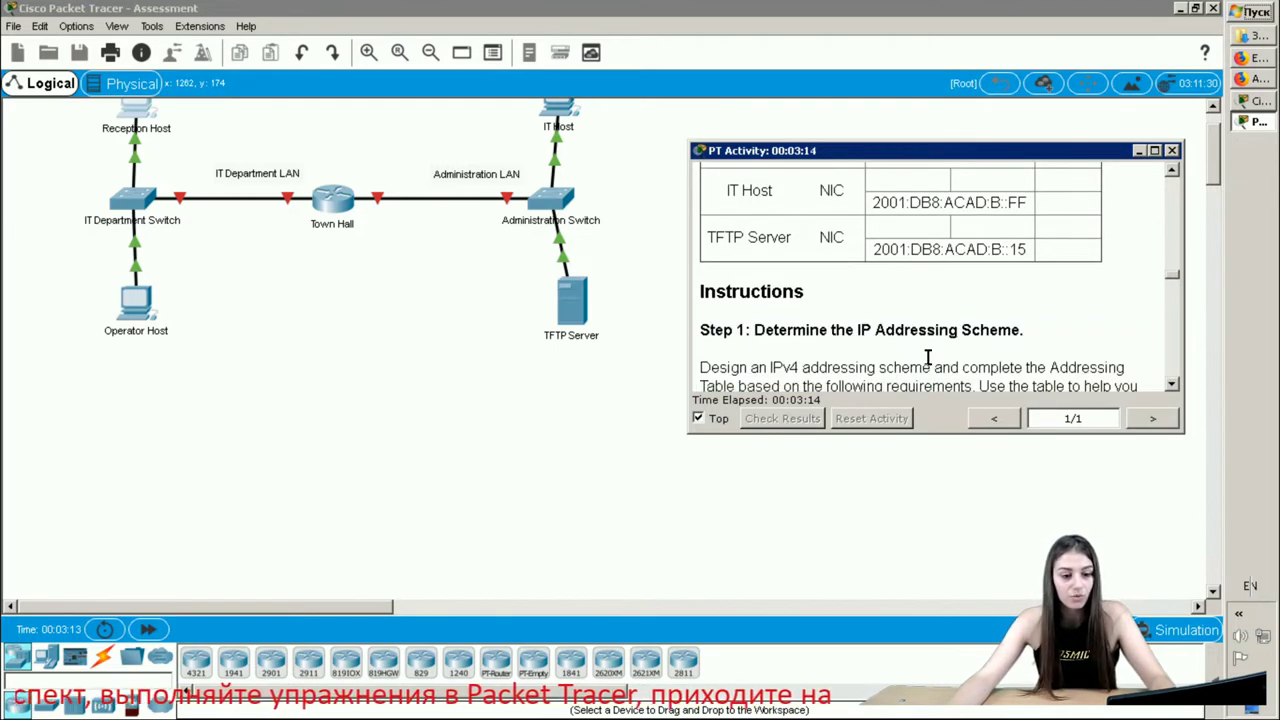
pyautogui.scroll(-1, 1008, 280)
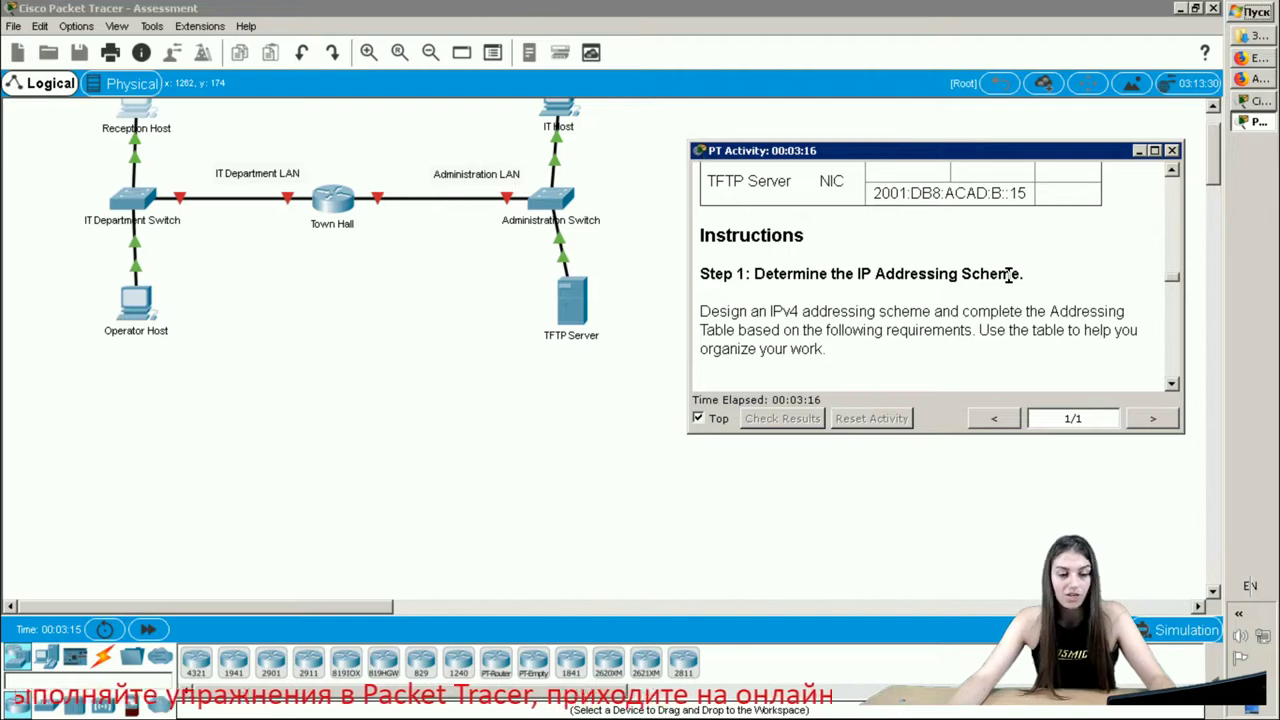
pyautogui.scroll(2, 957, 330)
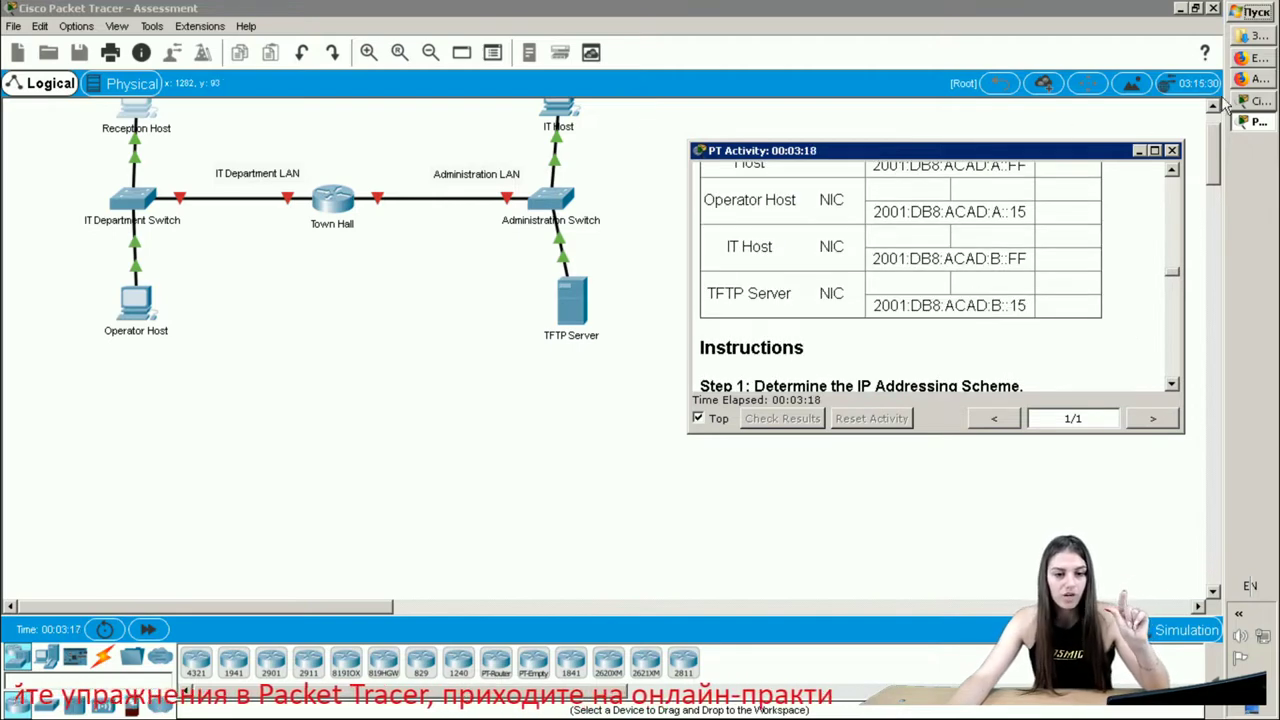
pyautogui.click(1260, 103)
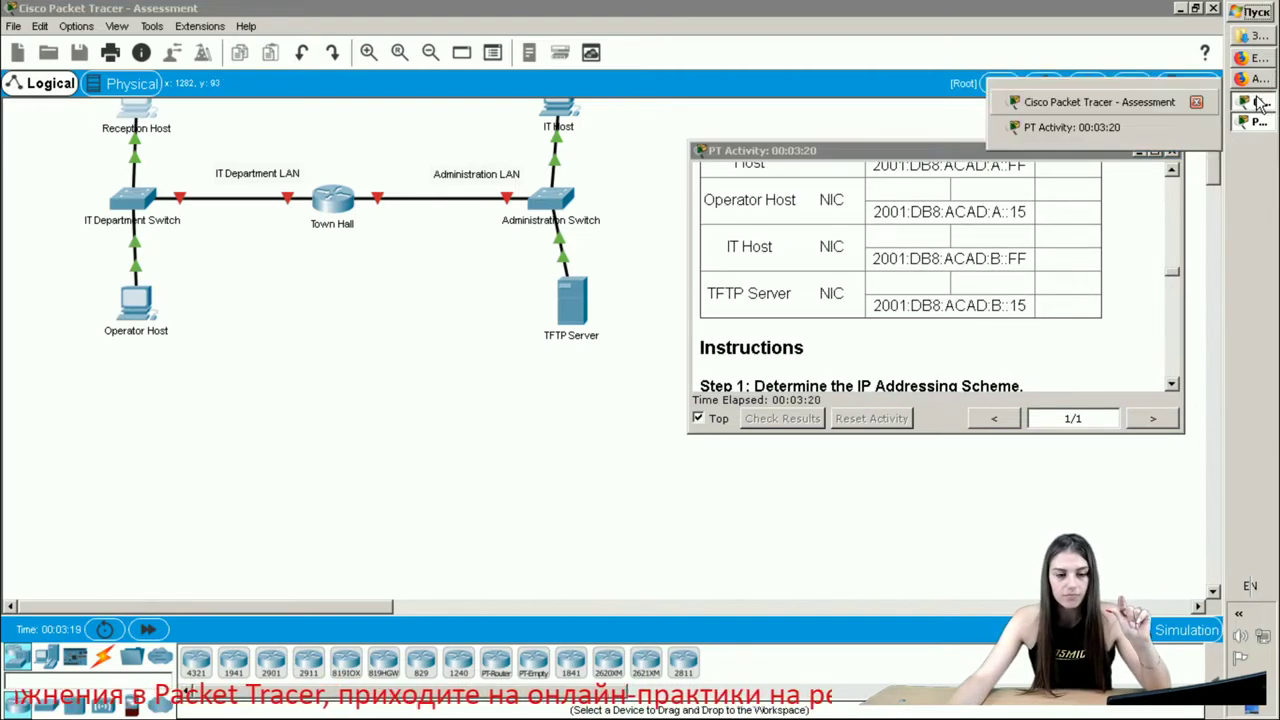
pyautogui.click(1195, 94)
# - Show the addressing sheet's powers-of-two helper (128 to 1) and /24 mask beside the instructions
pyautogui.click(1268, 58)
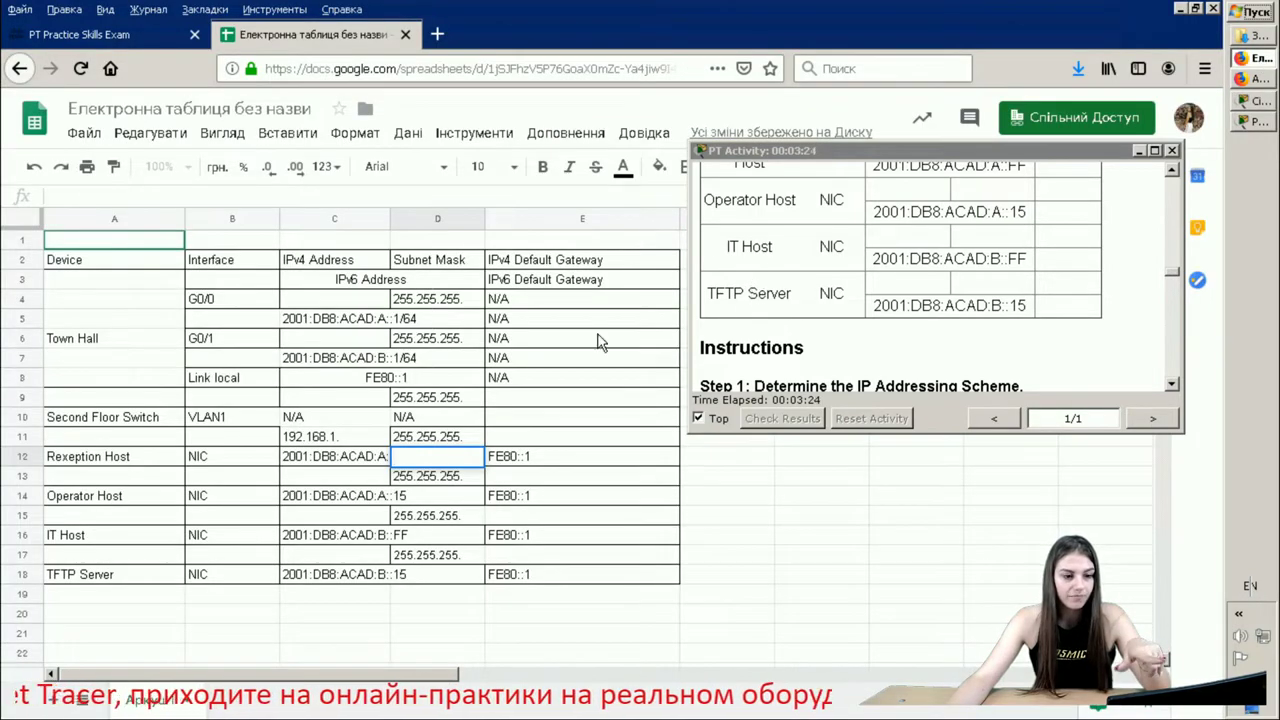
pyautogui.scroll(-6, 549, 475)
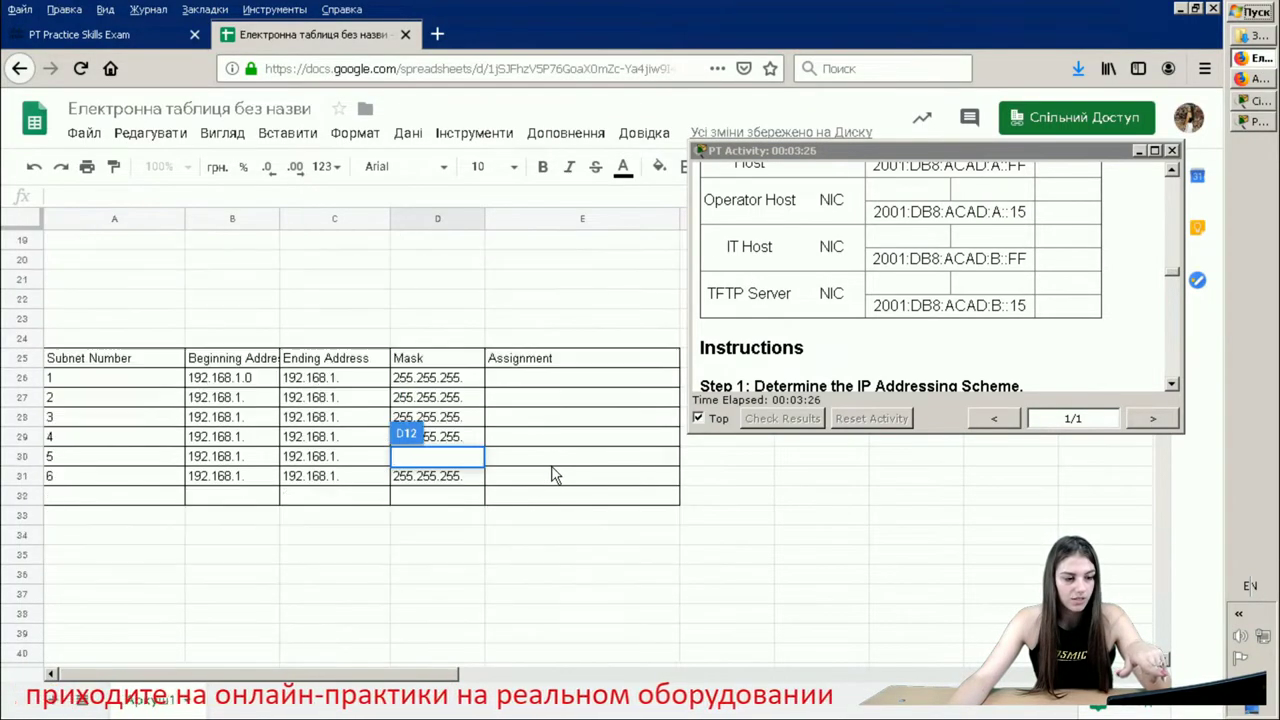
pyautogui.scroll(2, 557, 478)
pyautogui.moveTo(848, 145); pyautogui.dragTo(848, 549)
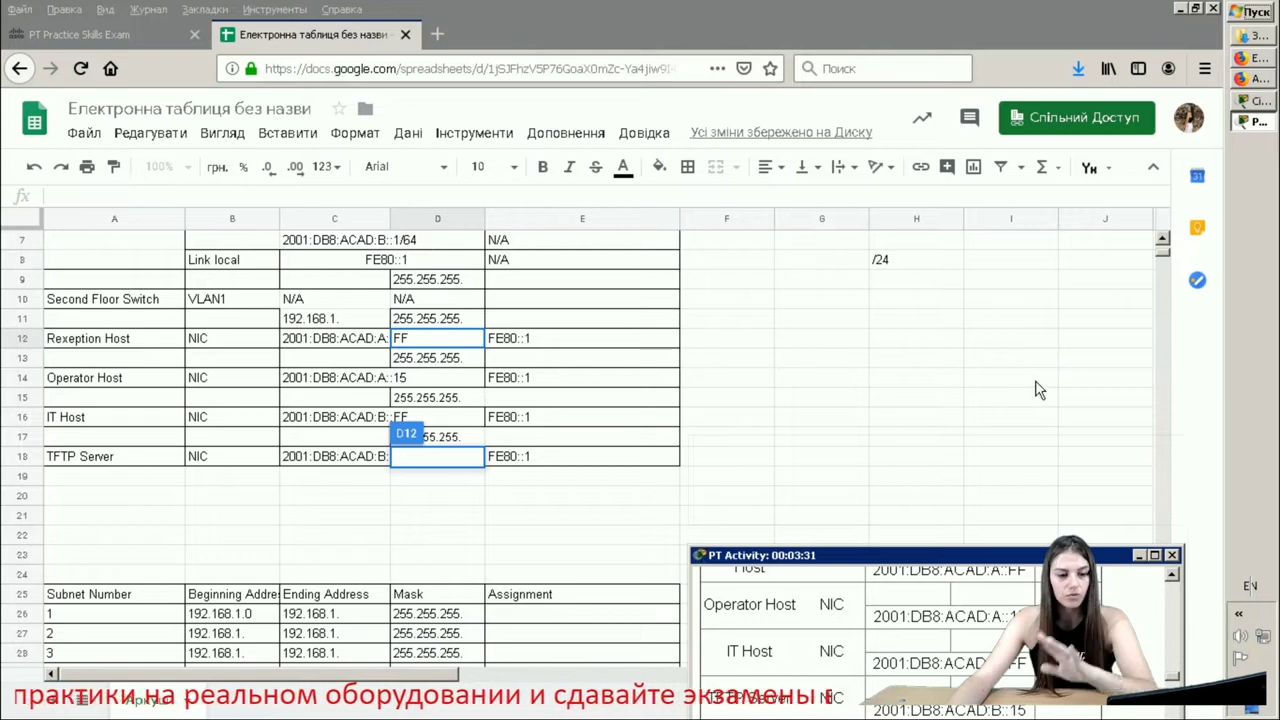
pyautogui.click(990, 357)
pyautogui.scroll(2, 990, 350)
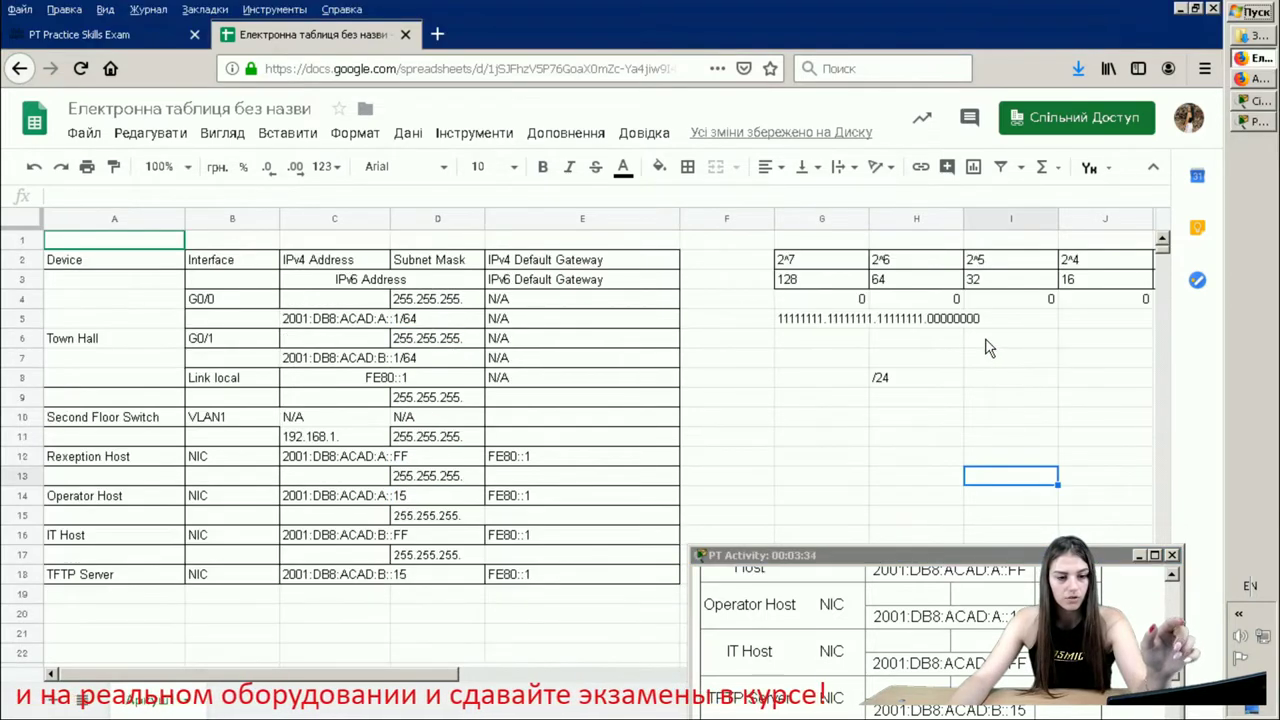
pyautogui.click(983, 285)
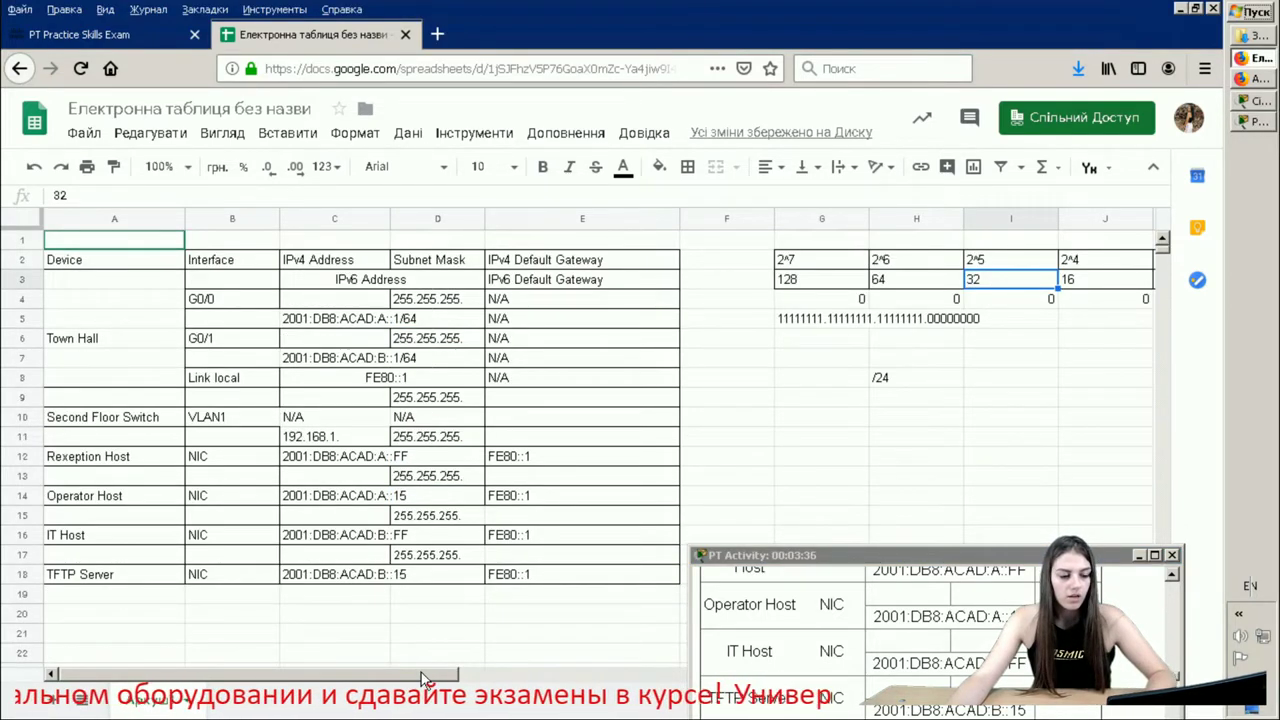
pyautogui.moveTo(422, 680); pyautogui.dragTo(592, 680)
pyautogui.moveTo(1030, 560); pyautogui.dragTo(1016, 278)
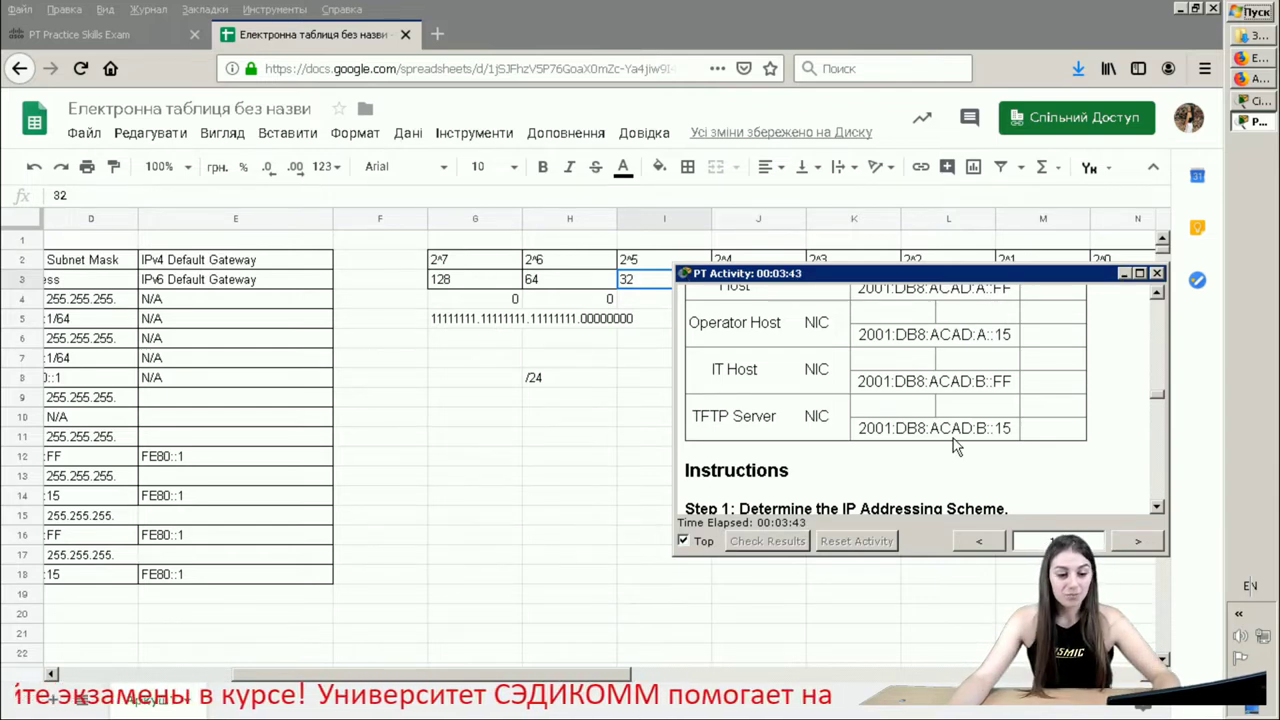
pyautogui.scroll(-1, 961, 437)
pyautogui.scroll(-2, 955, 441)
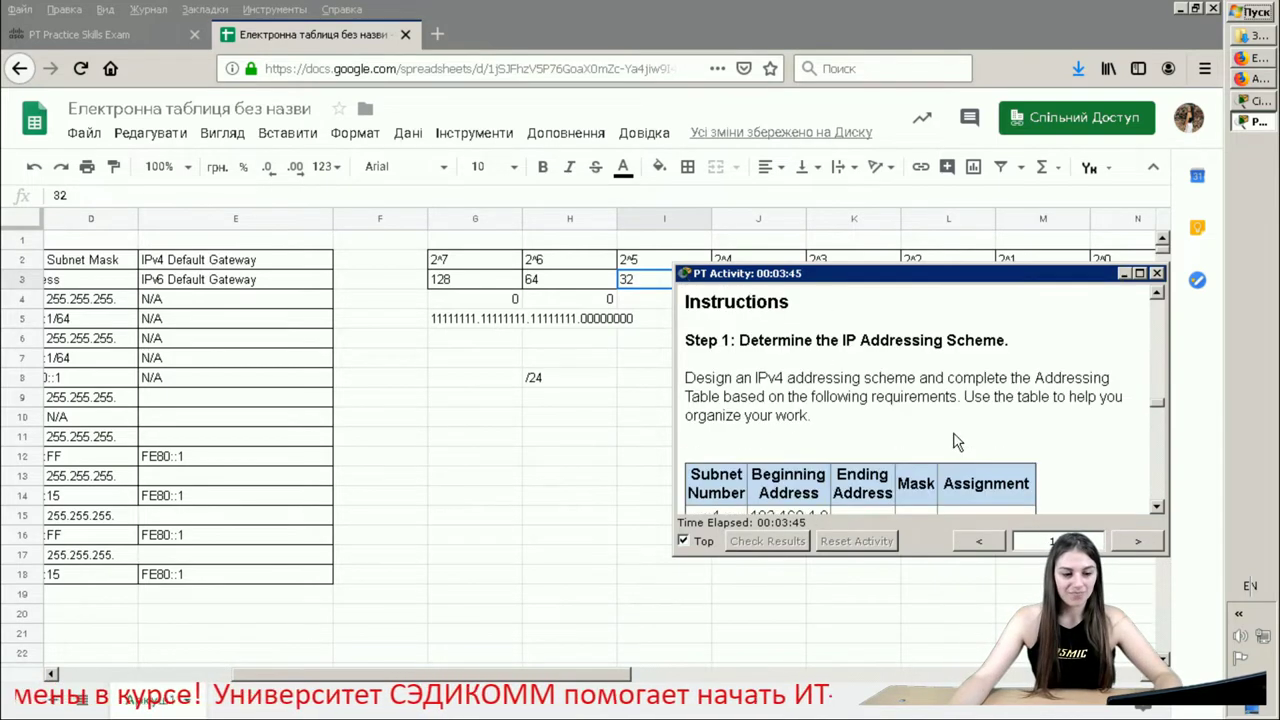
pyautogui.moveTo(818, 422); pyautogui.dragTo(690, 378)
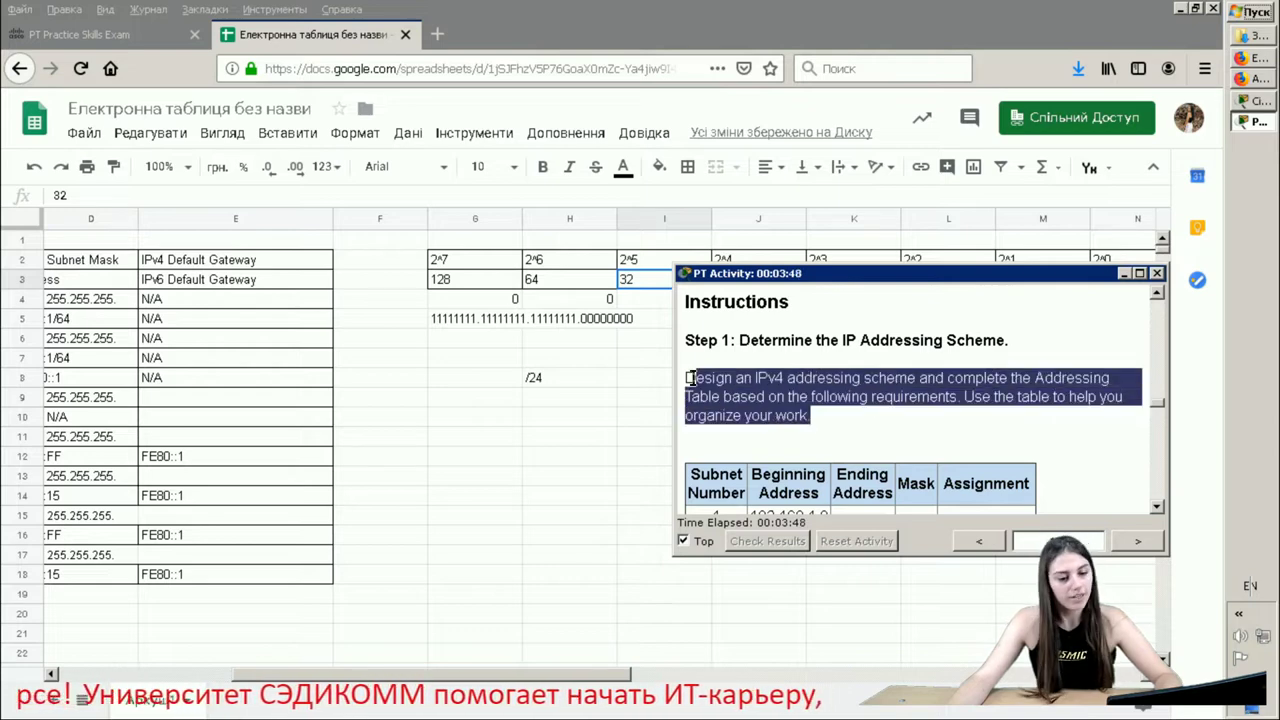
pyautogui.click(920, 426)
pyautogui.scroll(-1, 920, 426)
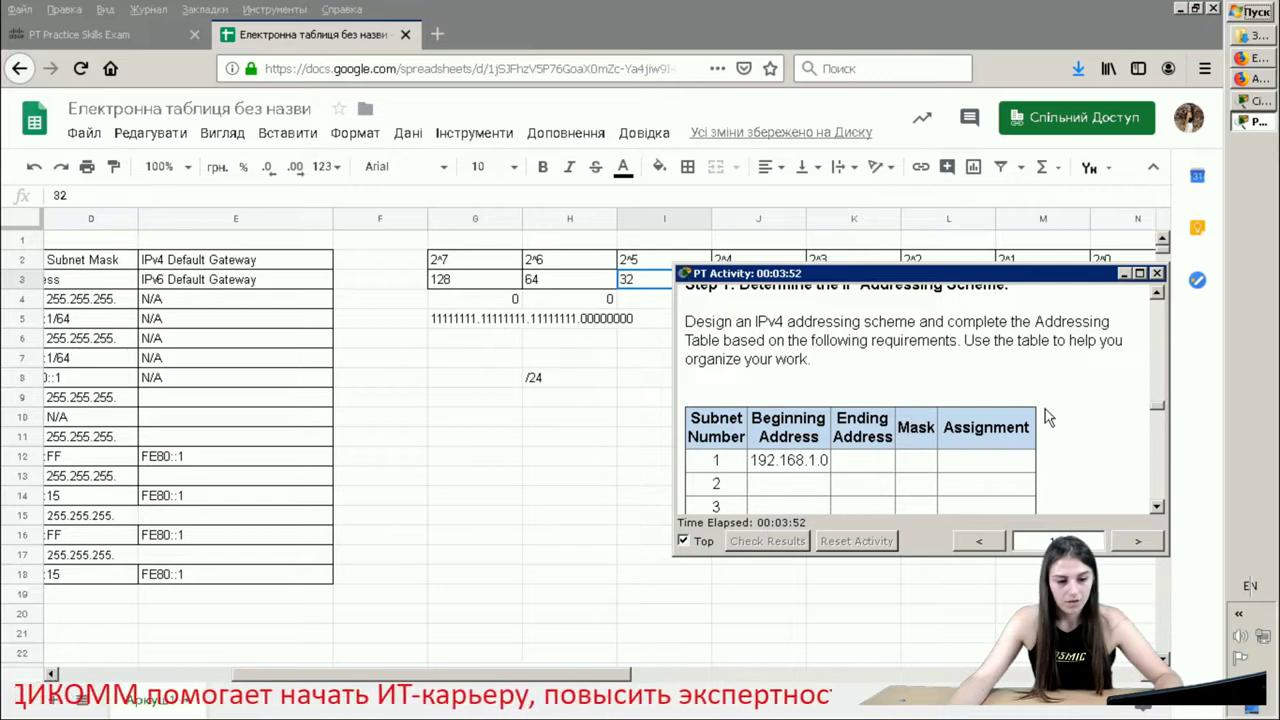
pyautogui.scroll(-5, 1045, 408)
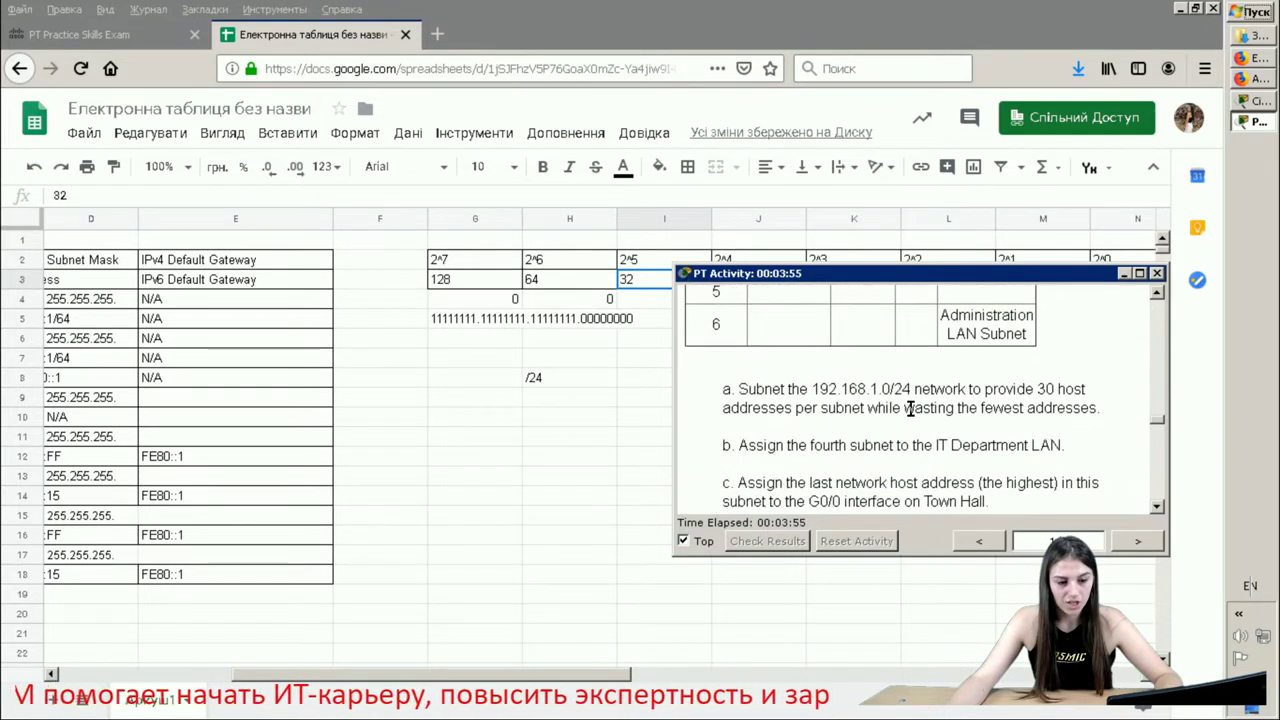
pyautogui.moveTo(1097, 410); pyautogui.dragTo(735, 390)
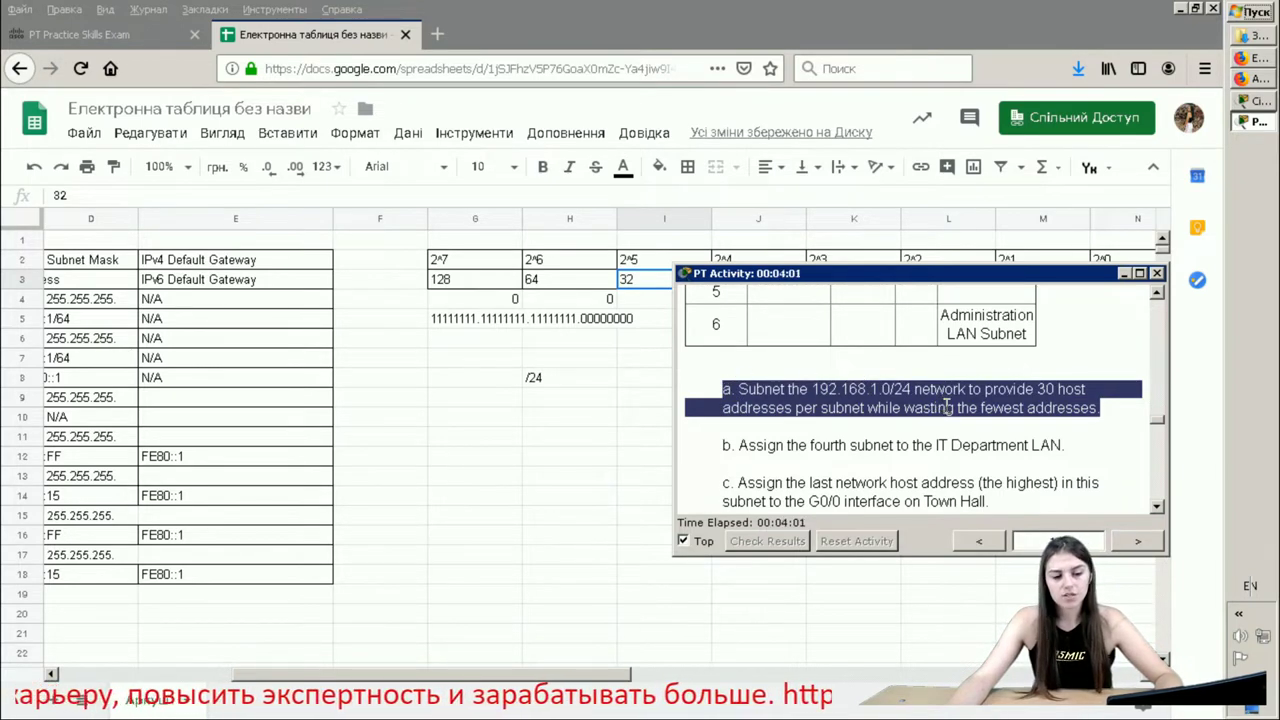
pyautogui.click(937, 362)
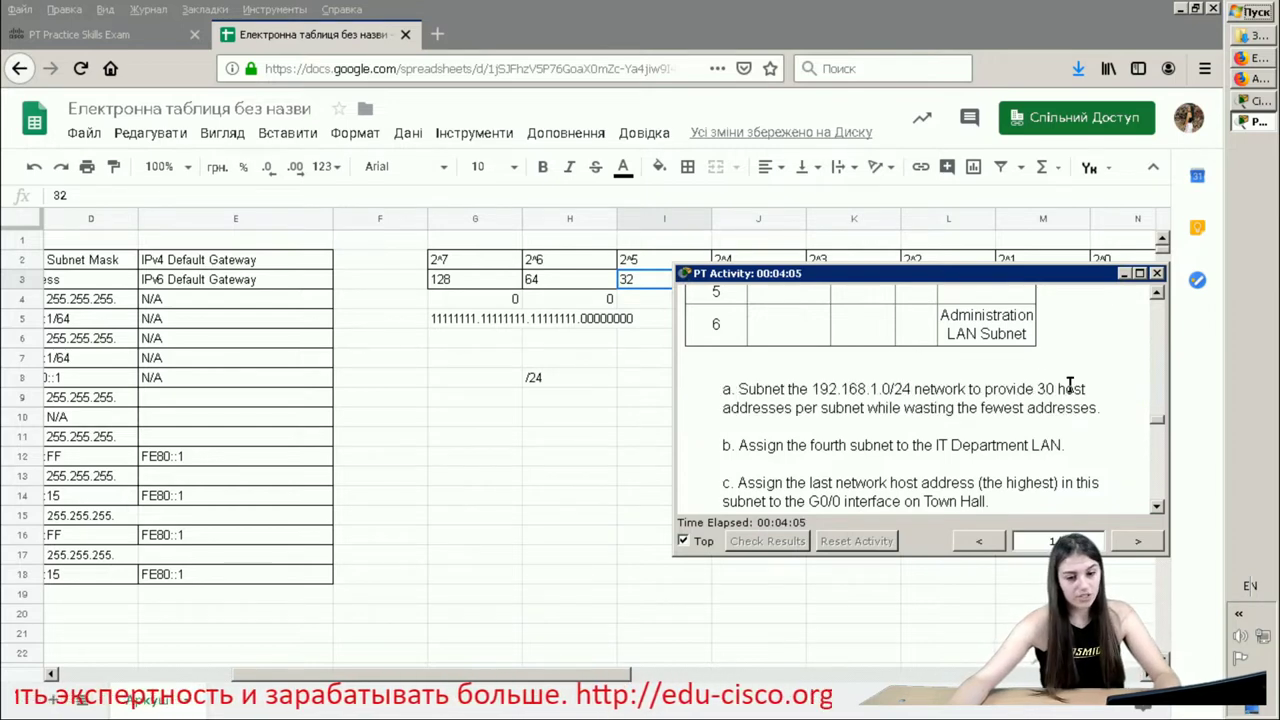
pyautogui.moveTo(1037, 389); pyautogui.dragTo(1085, 389)
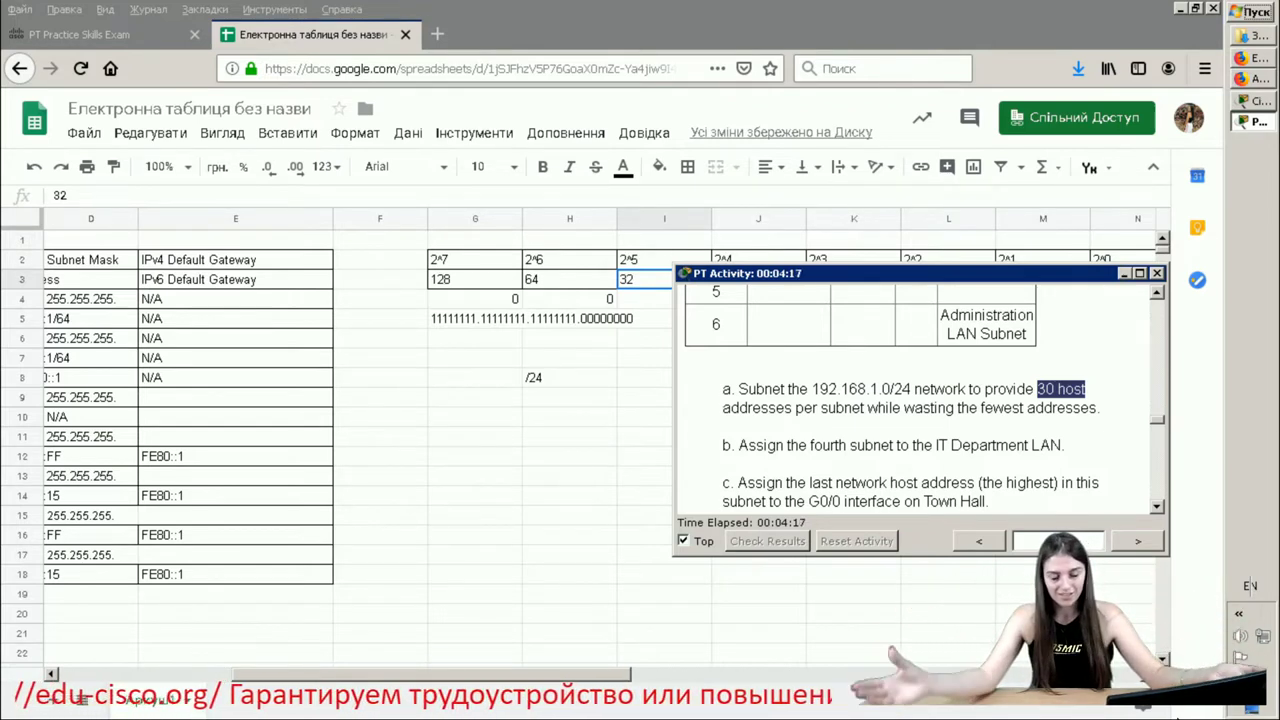
pyautogui.click(557, 568)
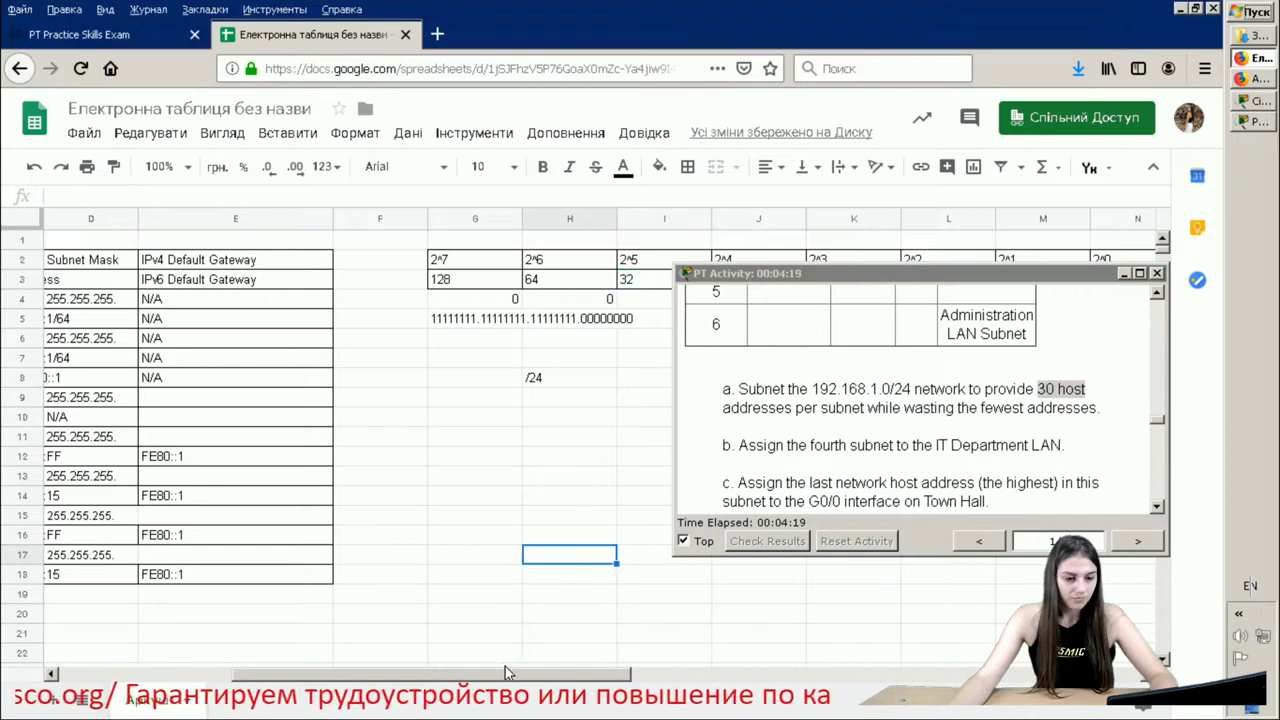
# - Review the subnet table's beginning addresses, then bring the sheet forward showing mask 11111111.11111111.11111111.00000000
pyautogui.moveTo(505, 666); pyautogui.dragTo(240, 672)
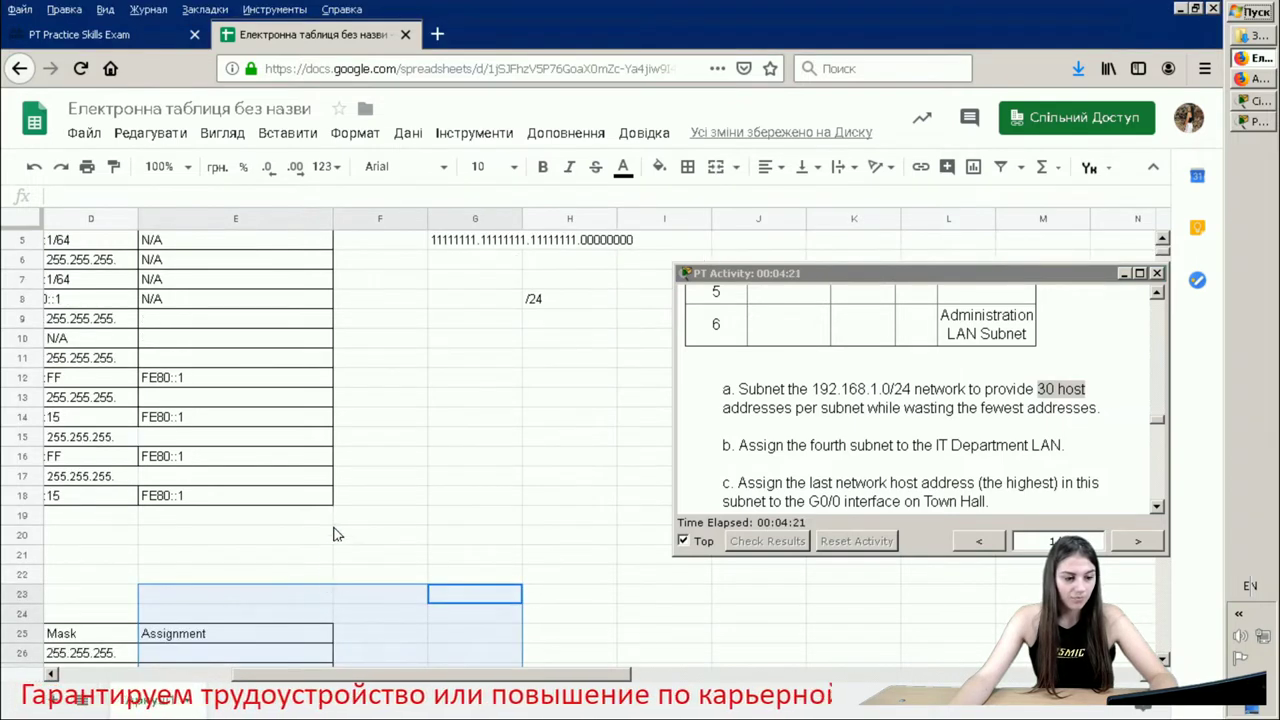
pyautogui.click(280, 535)
pyautogui.moveTo(475, 633); pyautogui.dragTo(300, 647)
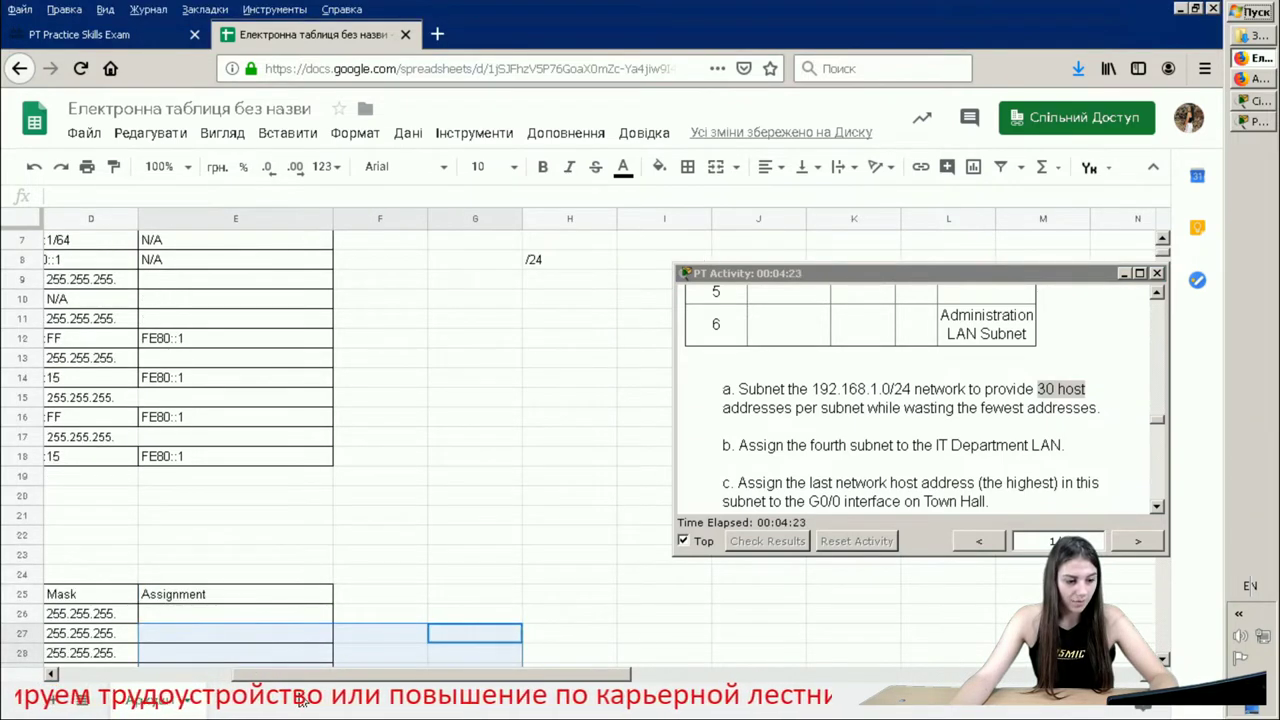
pyautogui.click(204, 655)
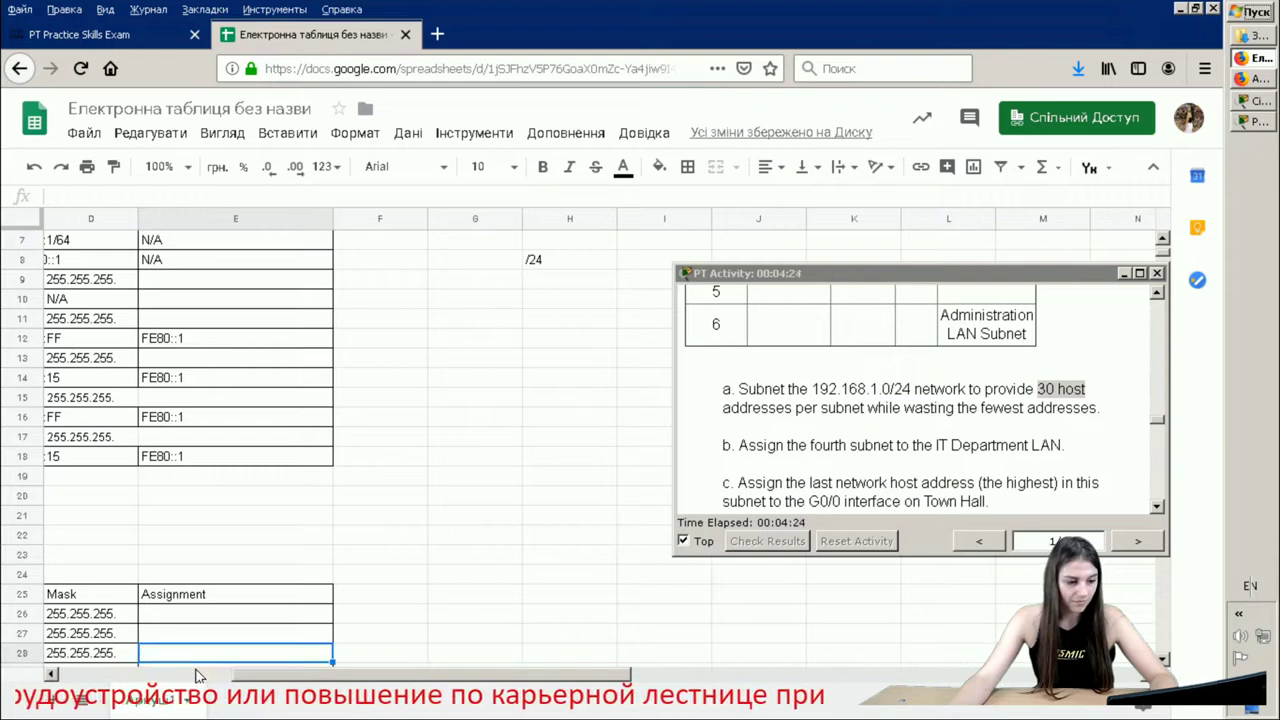
pyautogui.hscroll(-5, 204, 655)
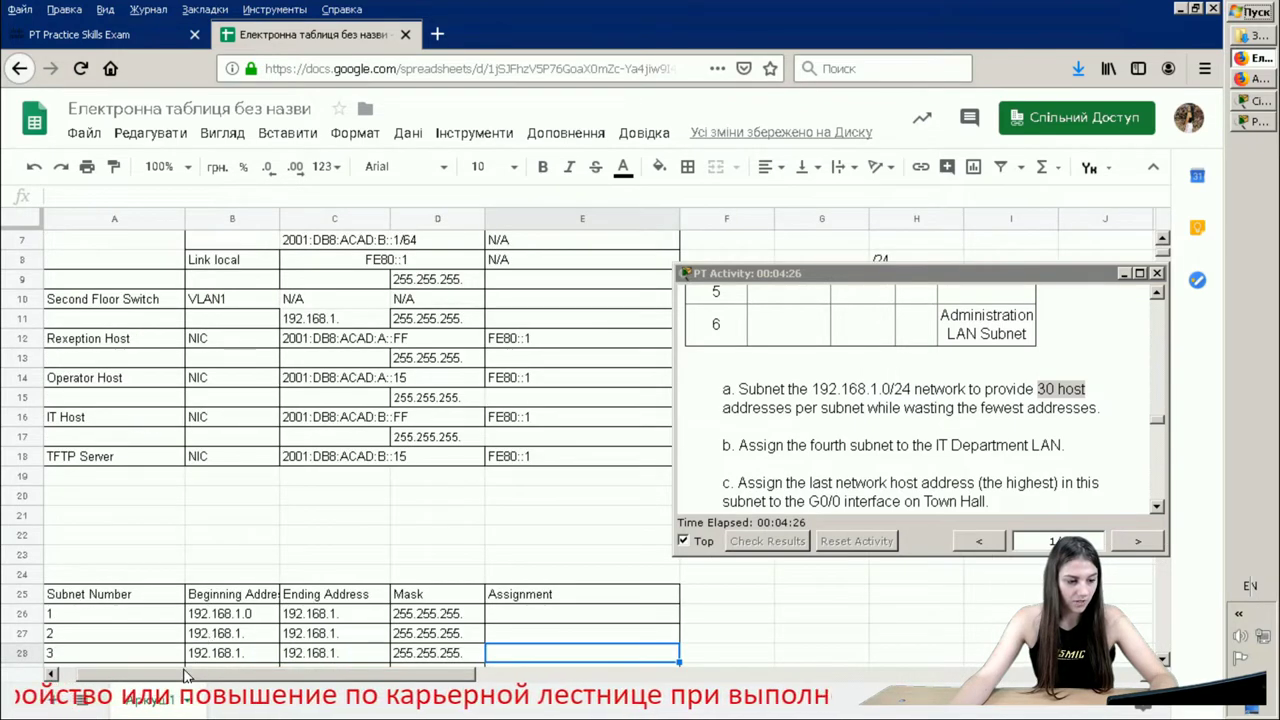
pyautogui.scroll(-1, 245, 628)
pyautogui.scroll(-1, 245, 628)
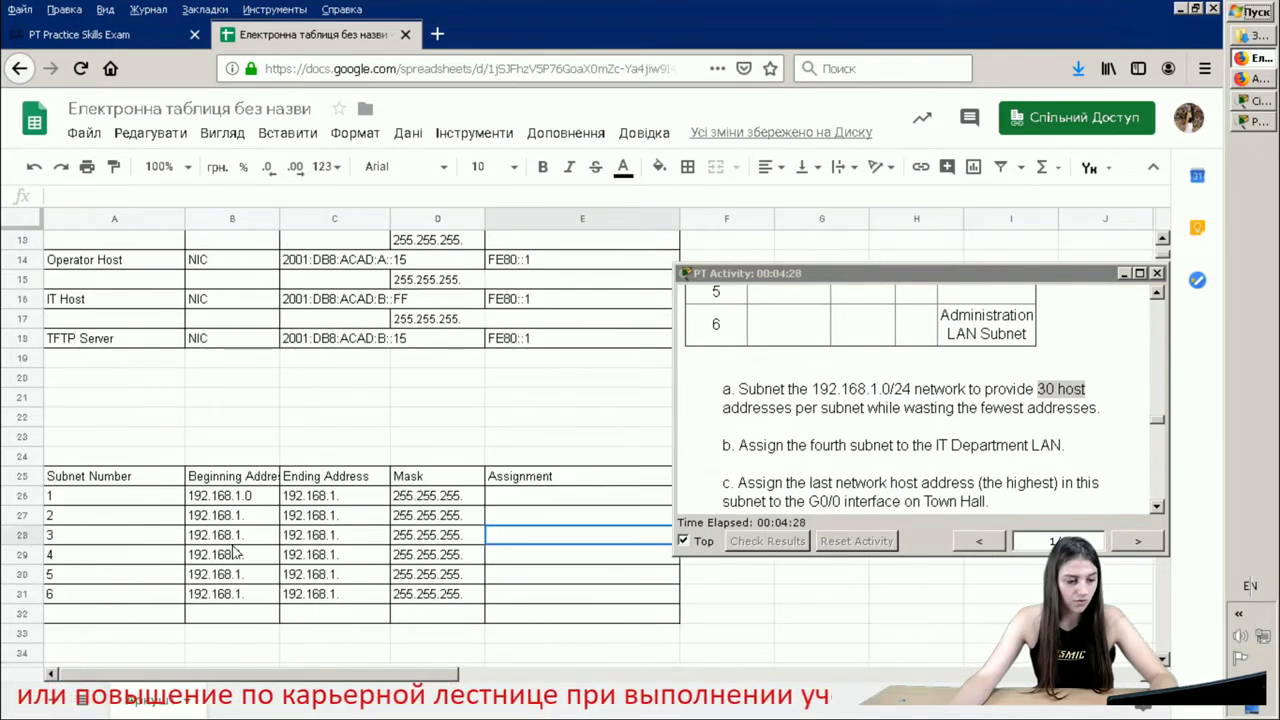
pyautogui.click(222, 482)
pyautogui.click(227, 494)
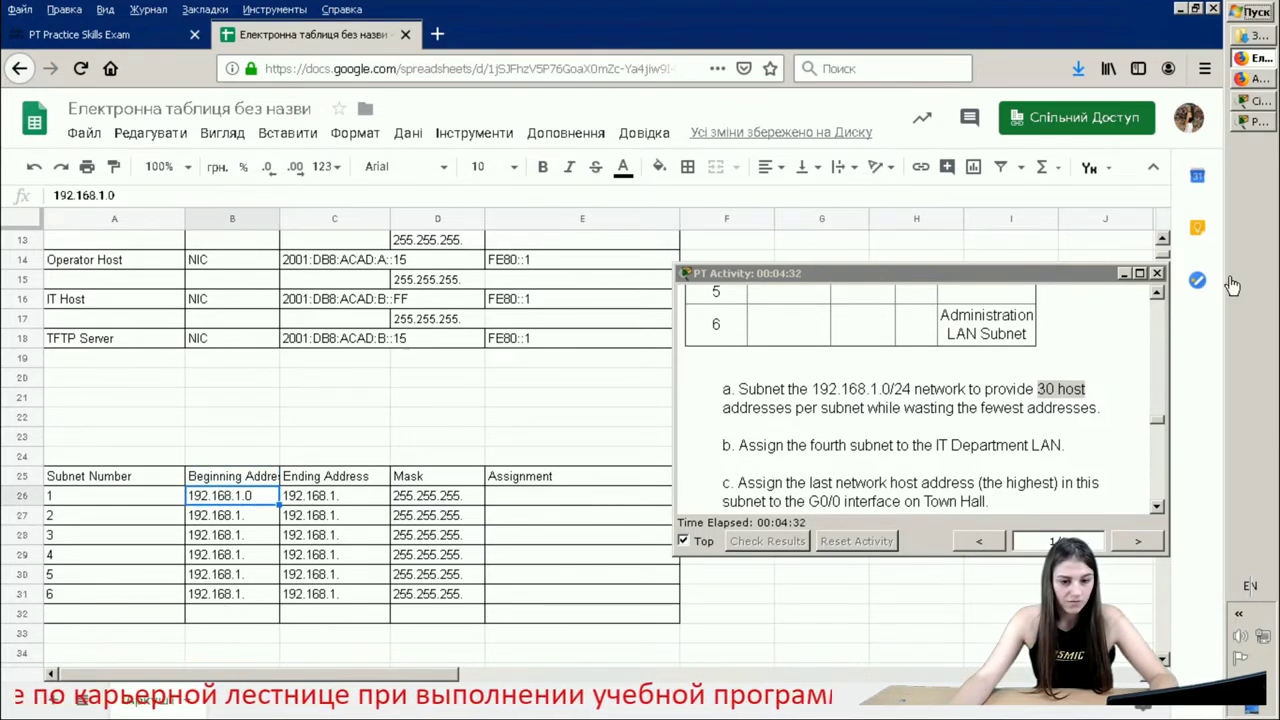
pyautogui.click(1185, 318)
pyautogui.scroll(5, 960, 400)
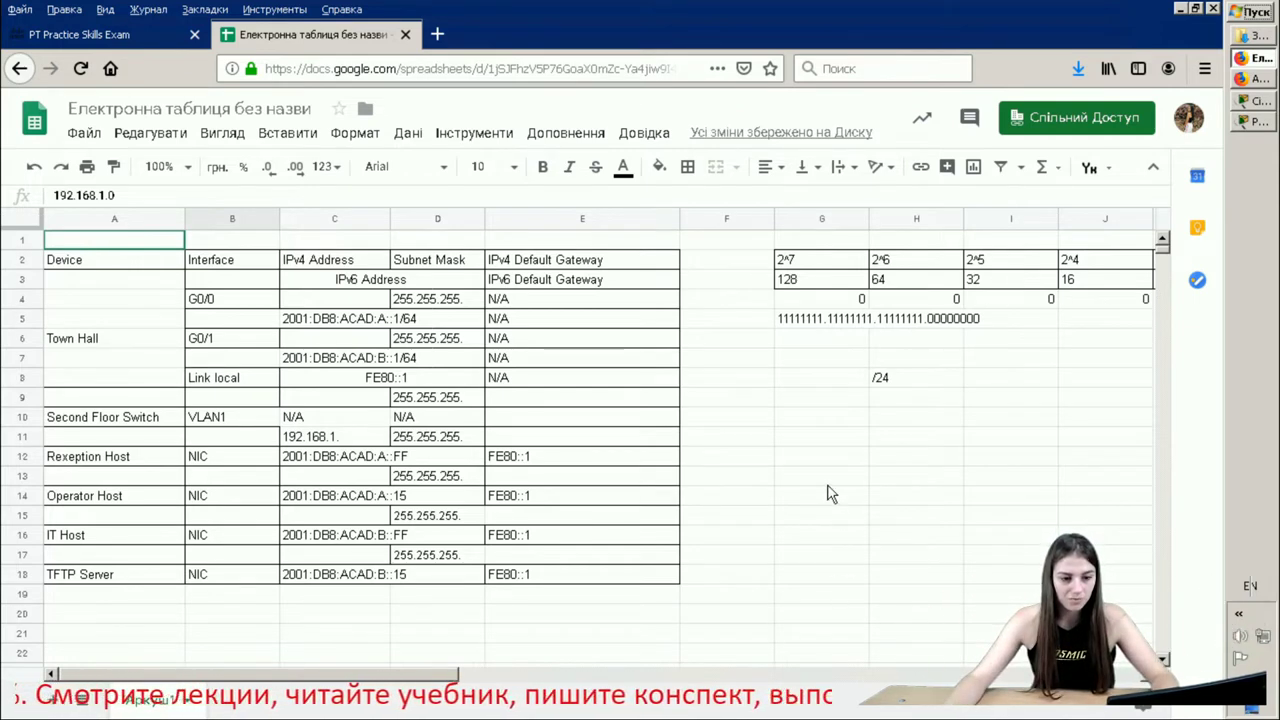
# - Enter 1 under the 128, 64 and 32 bits in G4, H4 and I4
pyautogui.click(849, 299)
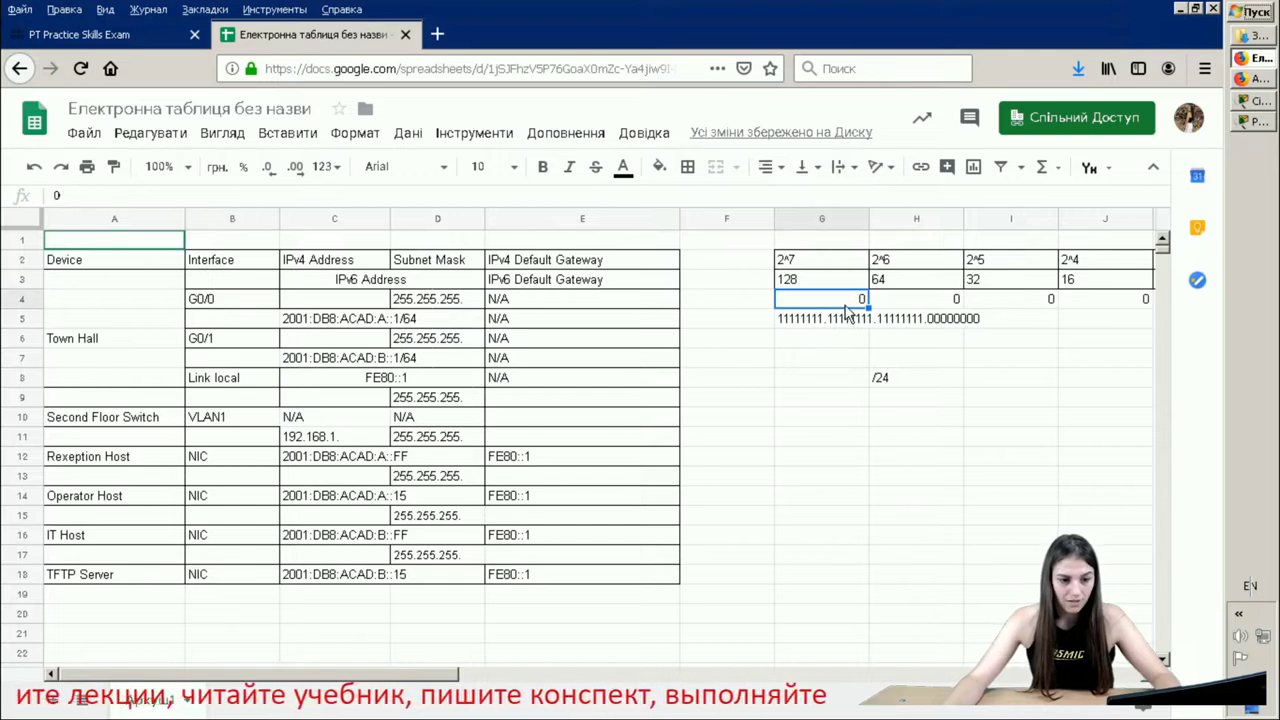
pyautogui.write('1')
pyautogui.doubleClick(922, 306)
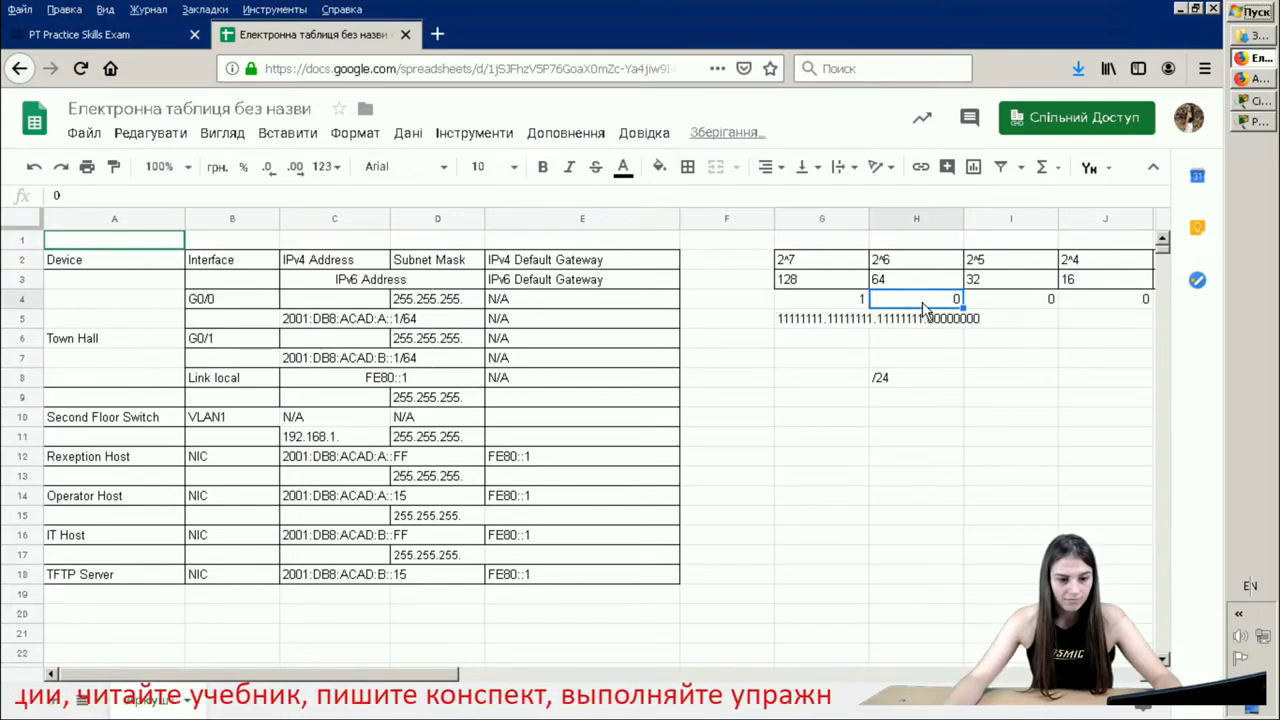
pyautogui.write('11')
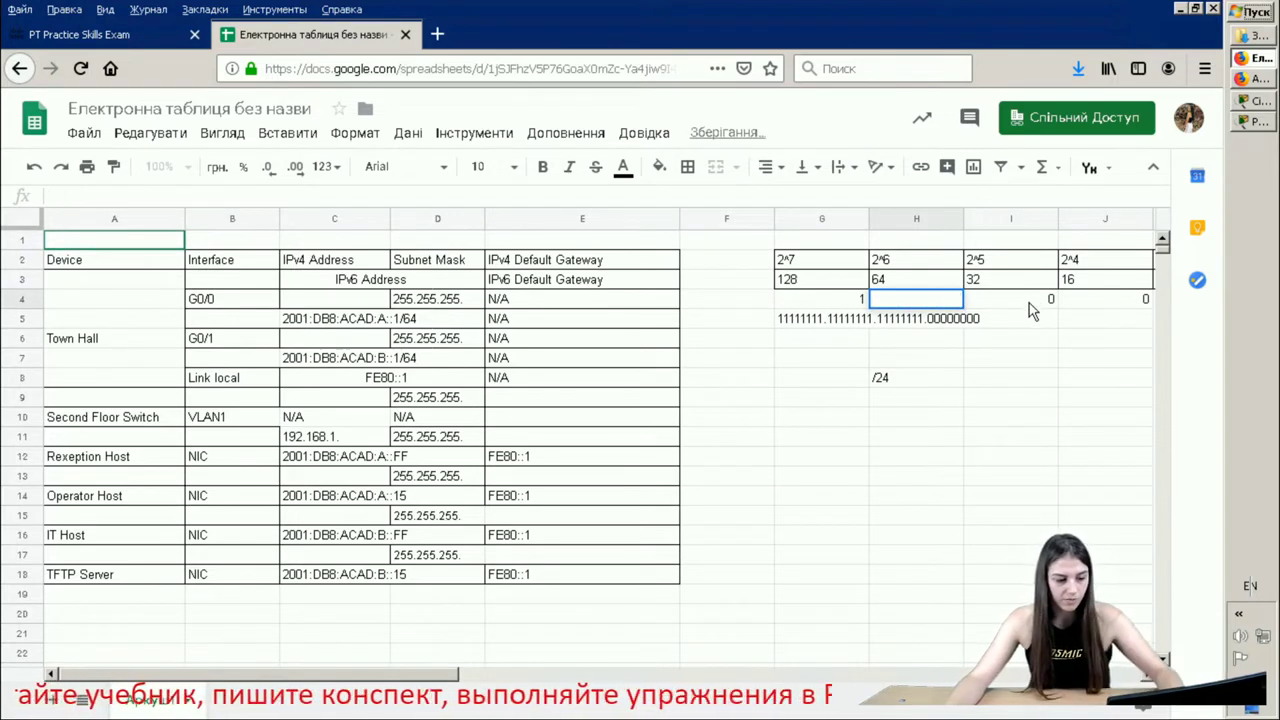
pyautogui.click(1055, 303)
pyautogui.doubleClick(1053, 301)
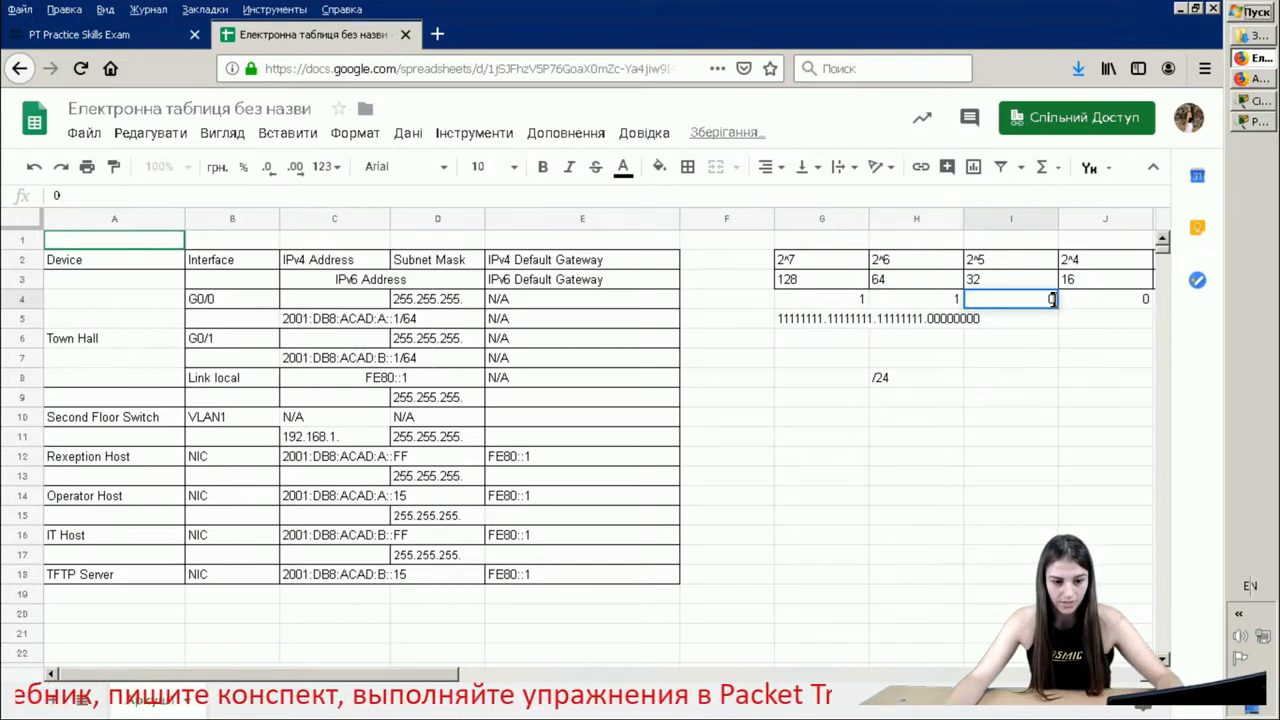
pyautogui.press('BackSpace')
pyautogui.write('1')
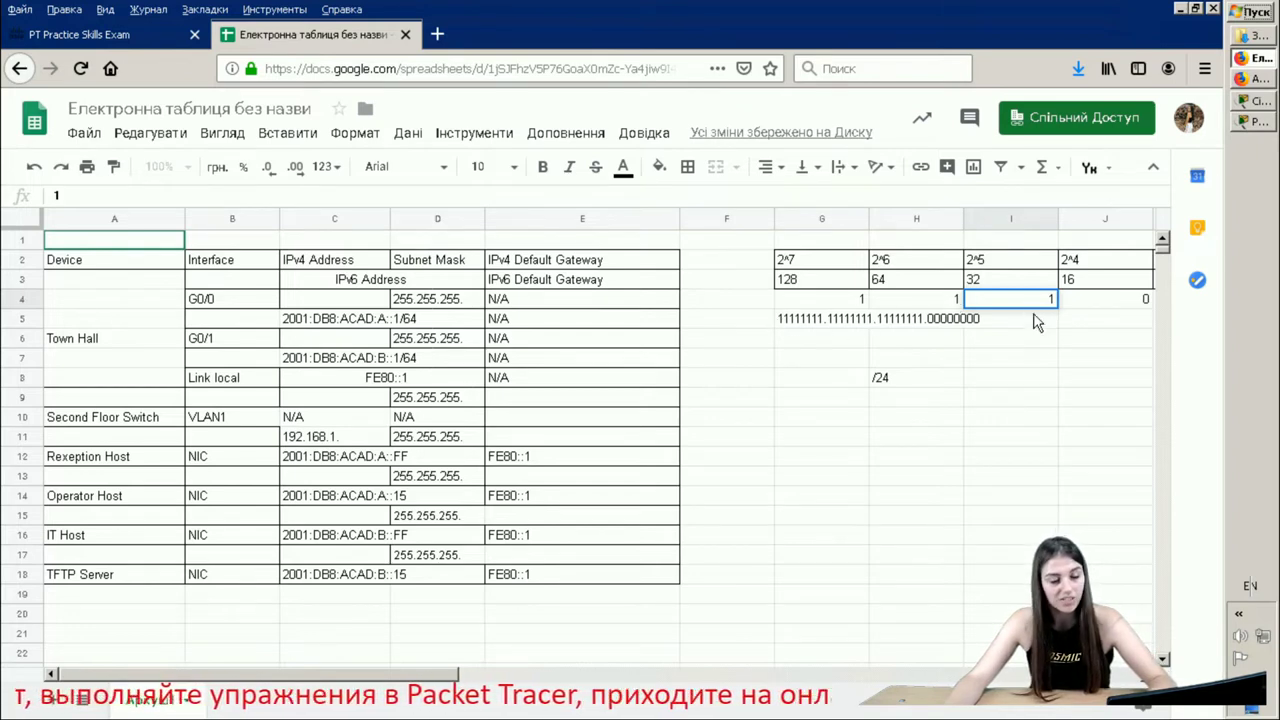
pyautogui.click(981, 275)
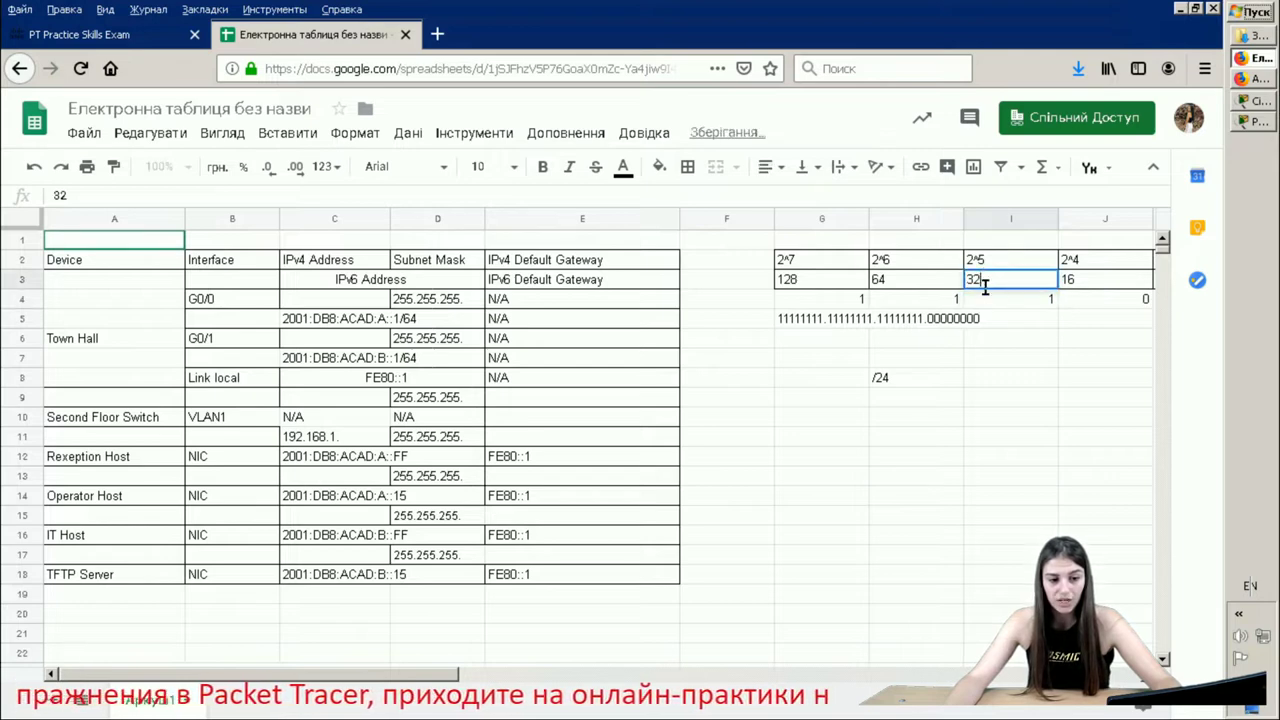
# - Change the /24 prefix to /27 and make the mask's last octet 11100000
pyautogui.click(903, 379)
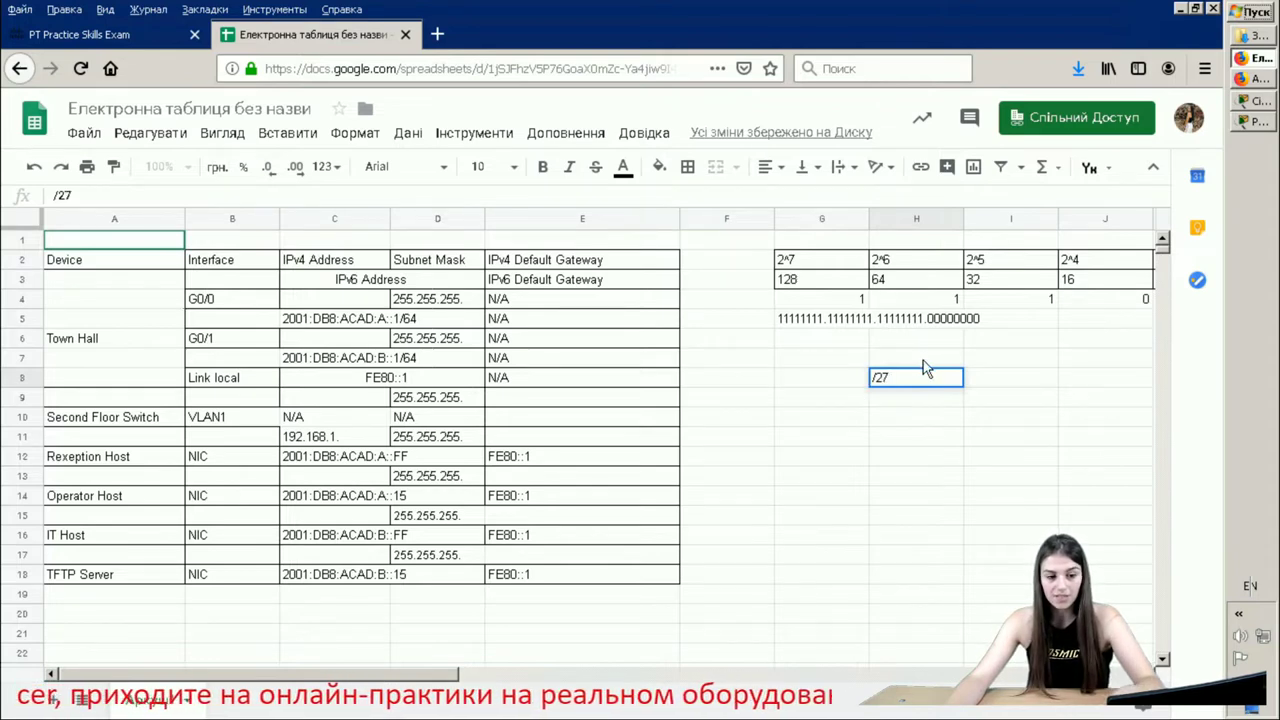
pyautogui.doubleClick(800, 320)
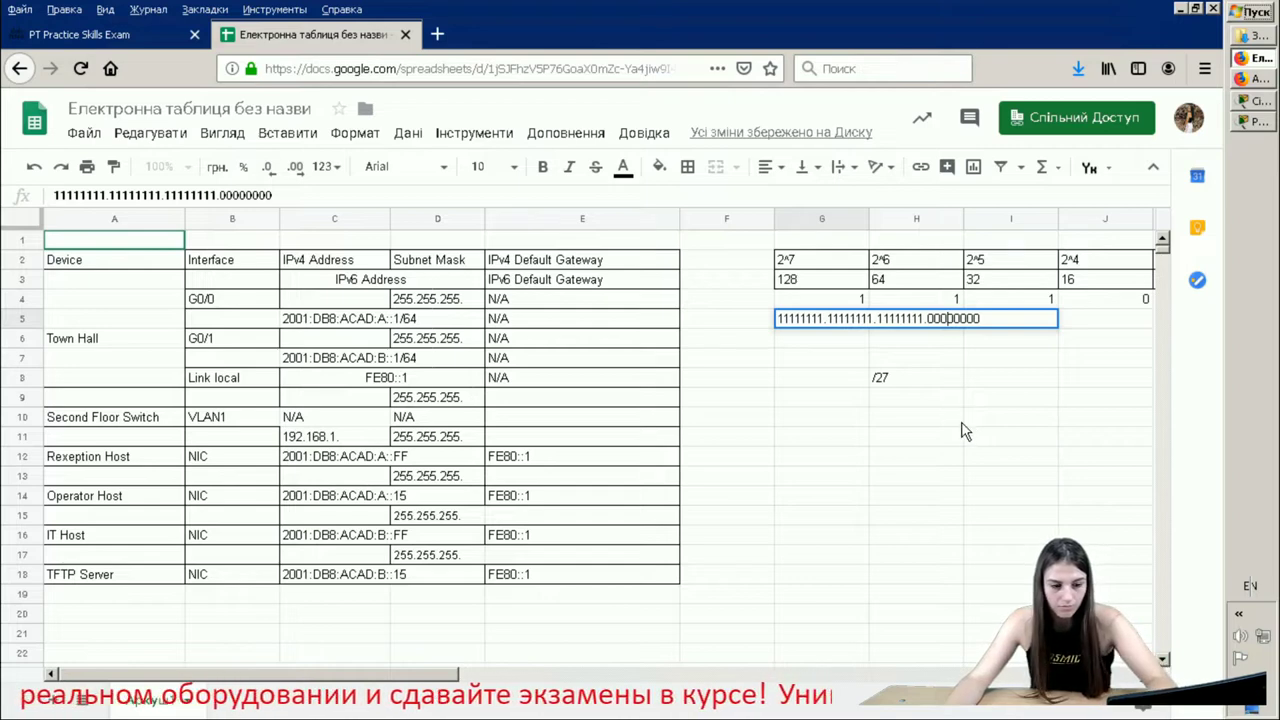
pyautogui.write('111')
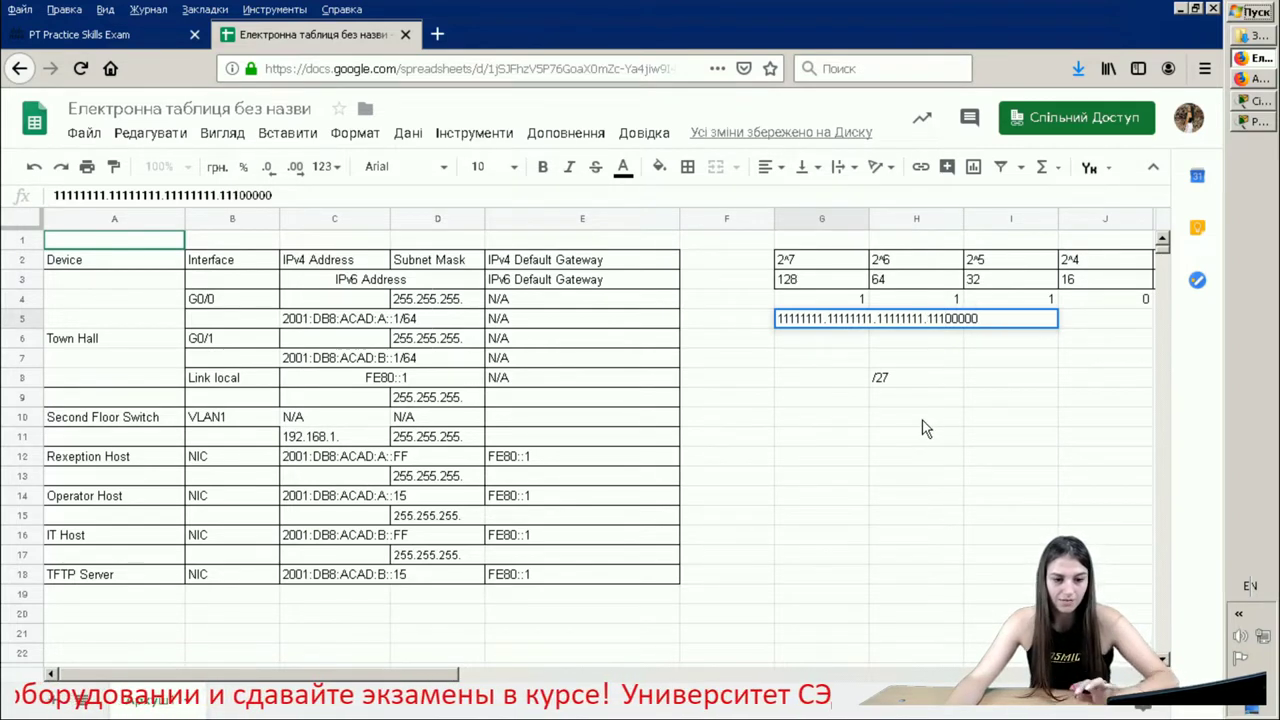
pyautogui.click(922, 424)
# - Scroll to the subnet table and check subnet 1's beginning address 192.168.1.0
pyautogui.scroll(-2, 815, 440)
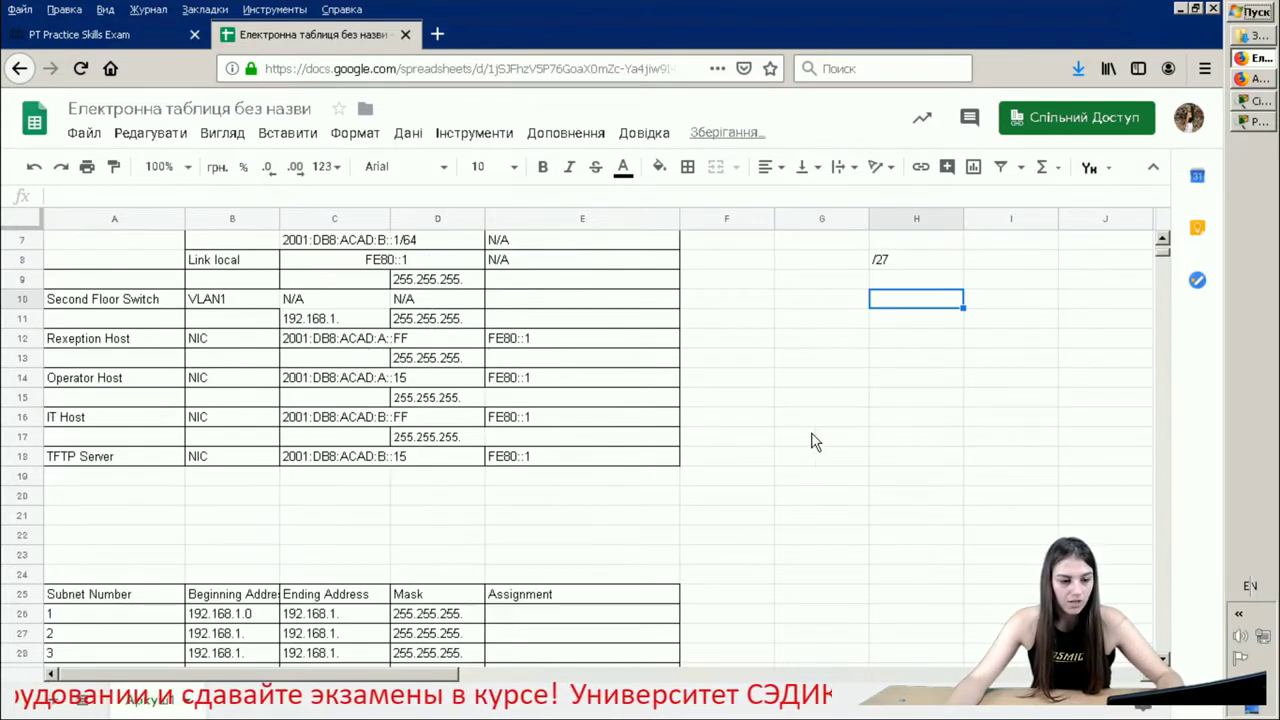
pyautogui.scroll(-1, 313, 533)
pyautogui.scroll(-1, 313, 533)
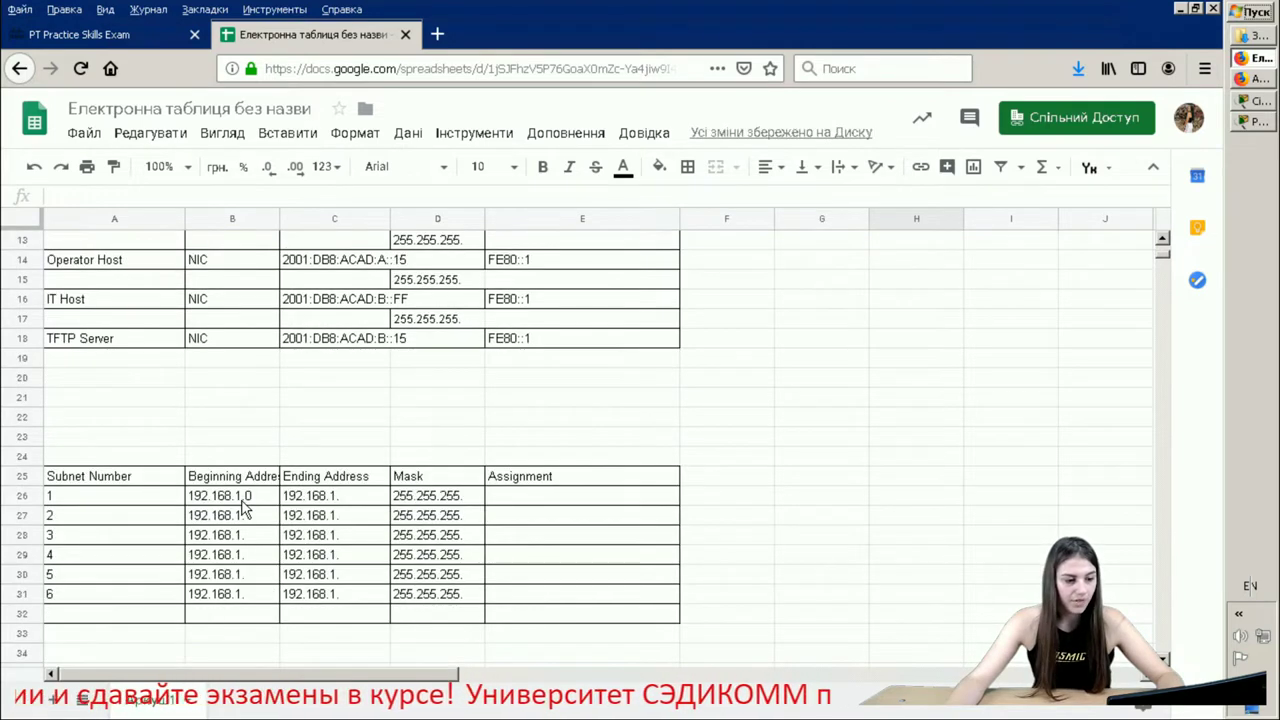
pyautogui.click(240, 500)
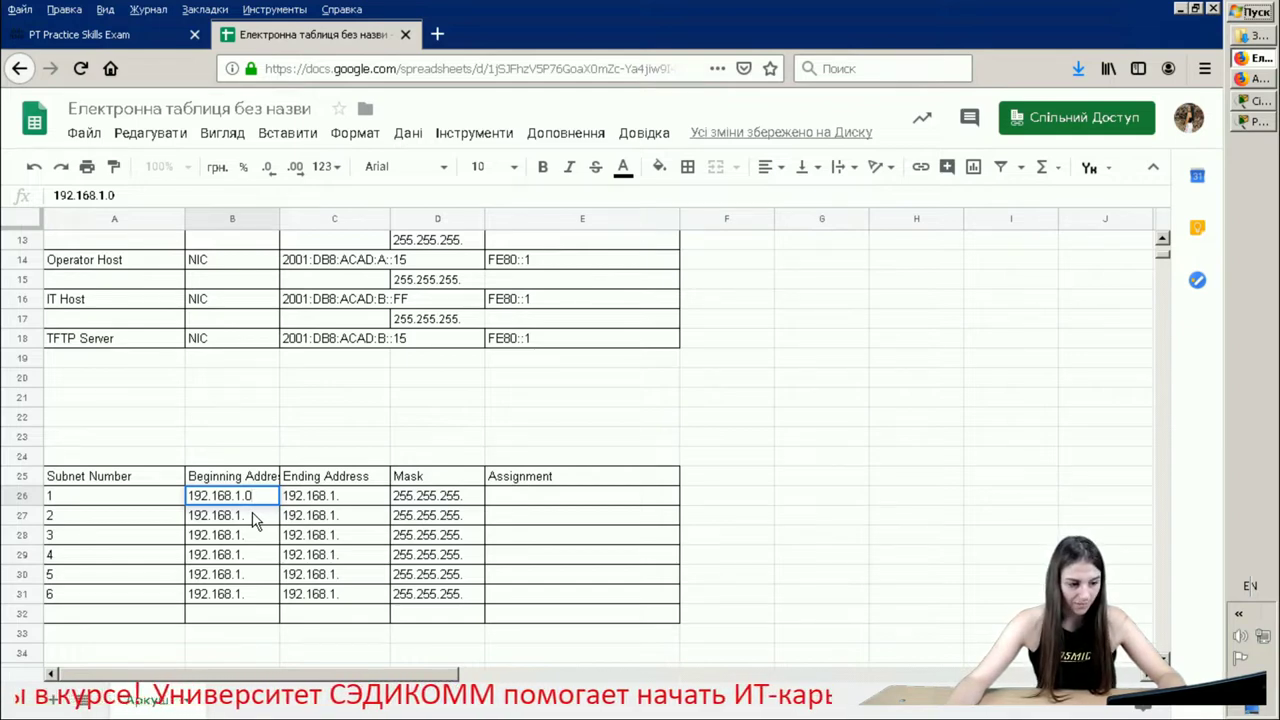
pyautogui.click(253, 519)
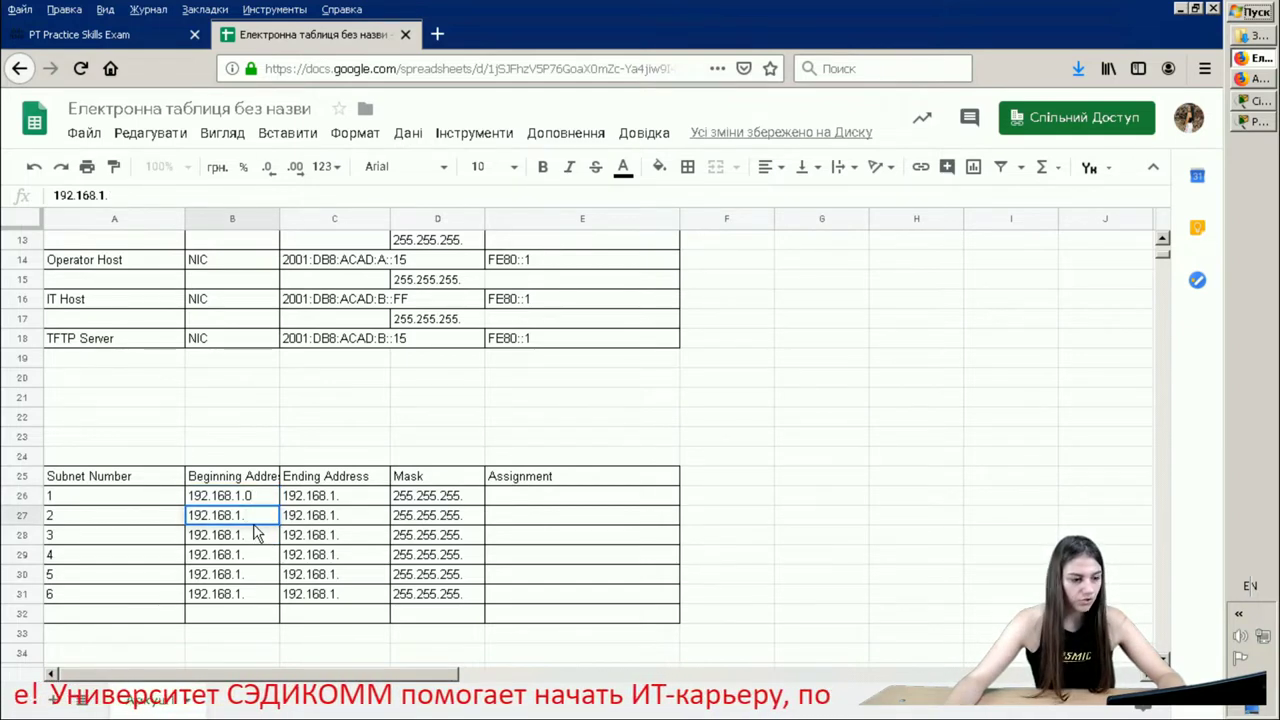
# - Append 32, 64, 96, 128 and 160 to 192.168.1. in B27–B31, then return to the top
pyautogui.press('Return')
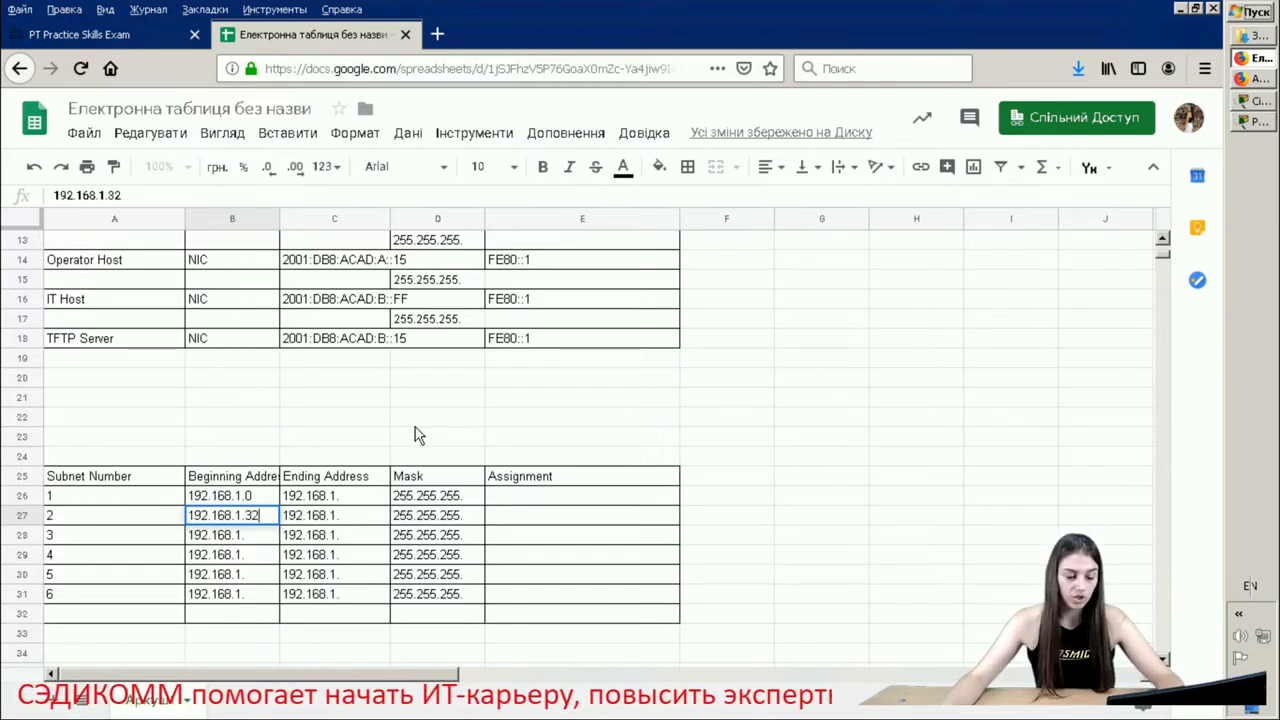
pyautogui.doubleClick(263, 537)
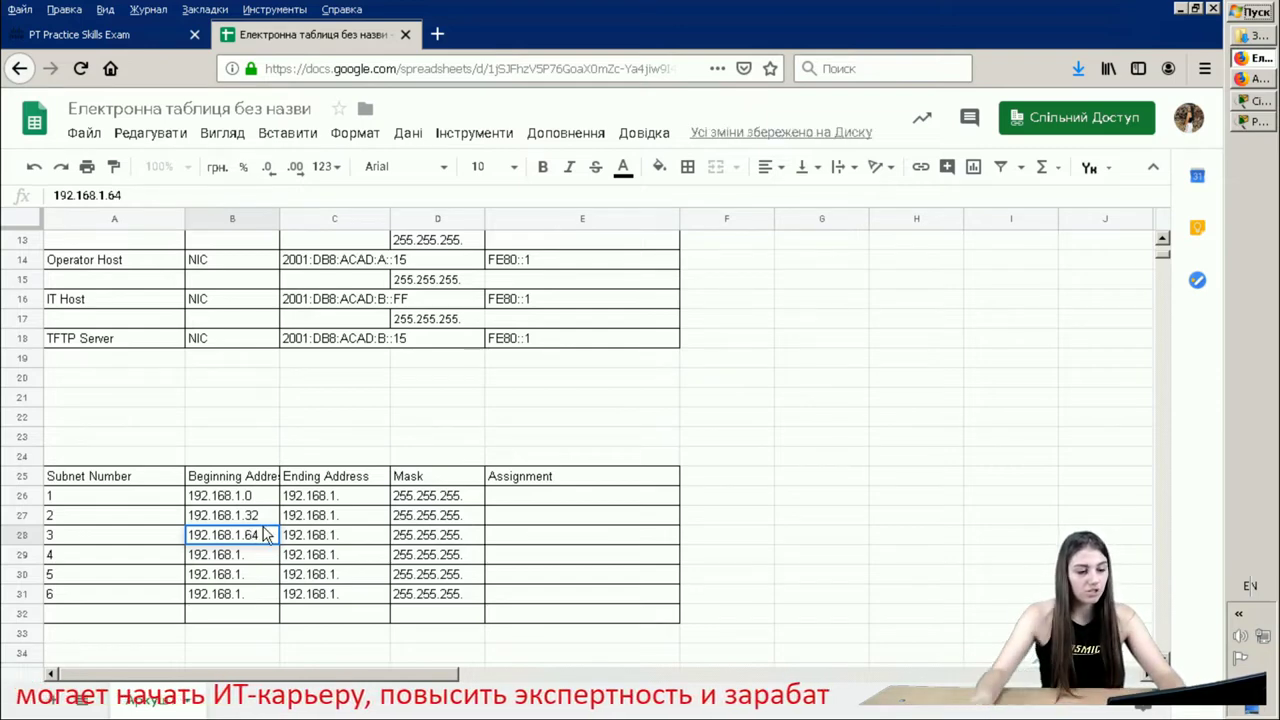
pyautogui.click(263, 554)
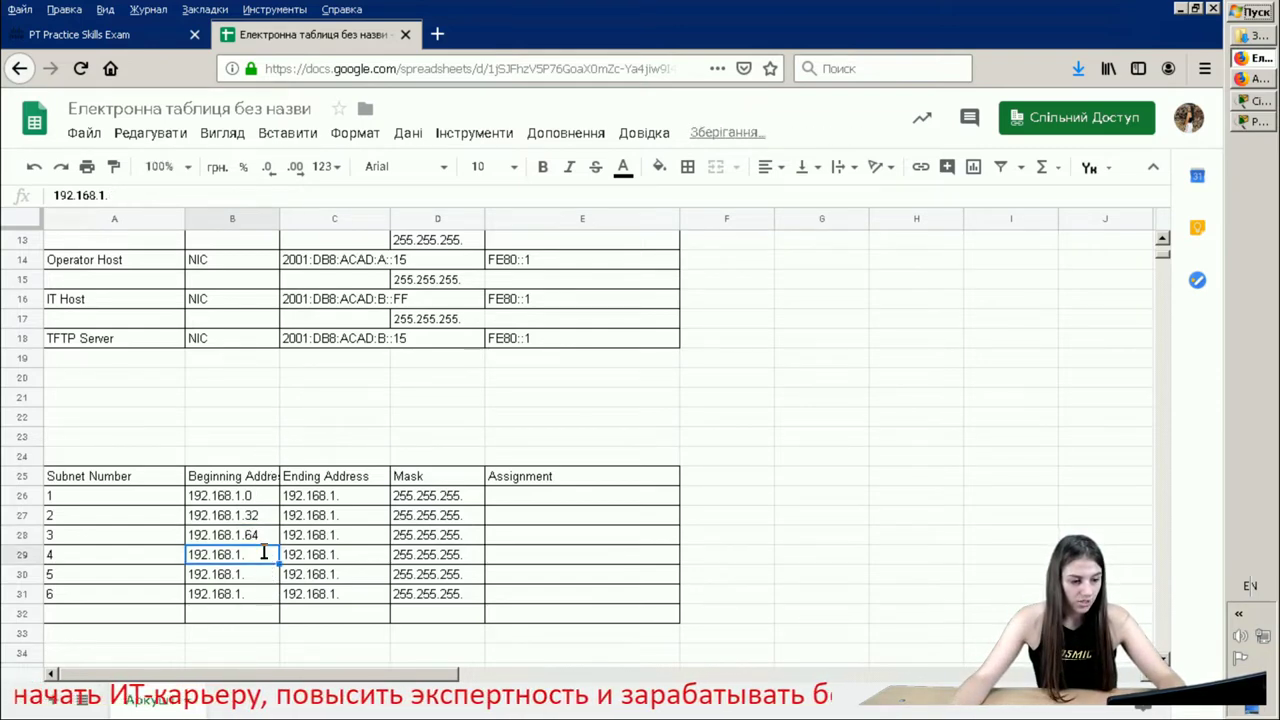
pyautogui.doubleClick(263, 554)
pyautogui.write('9')
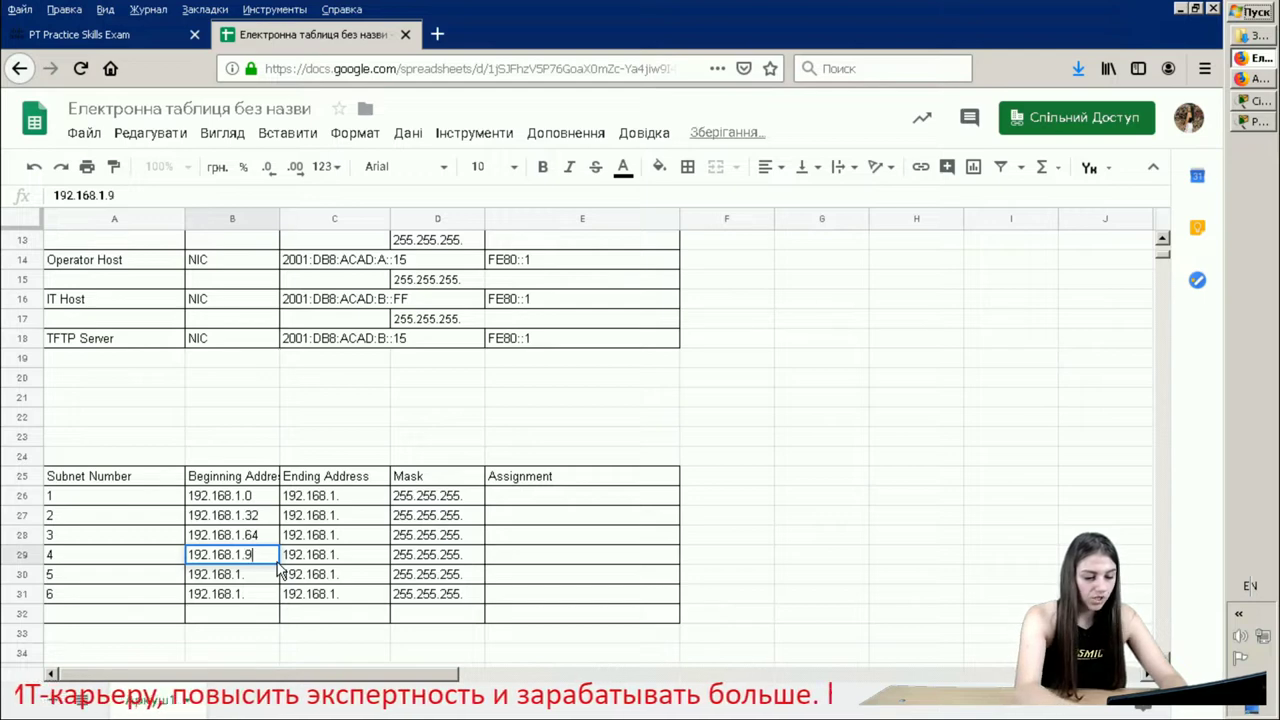
pyautogui.write('6')
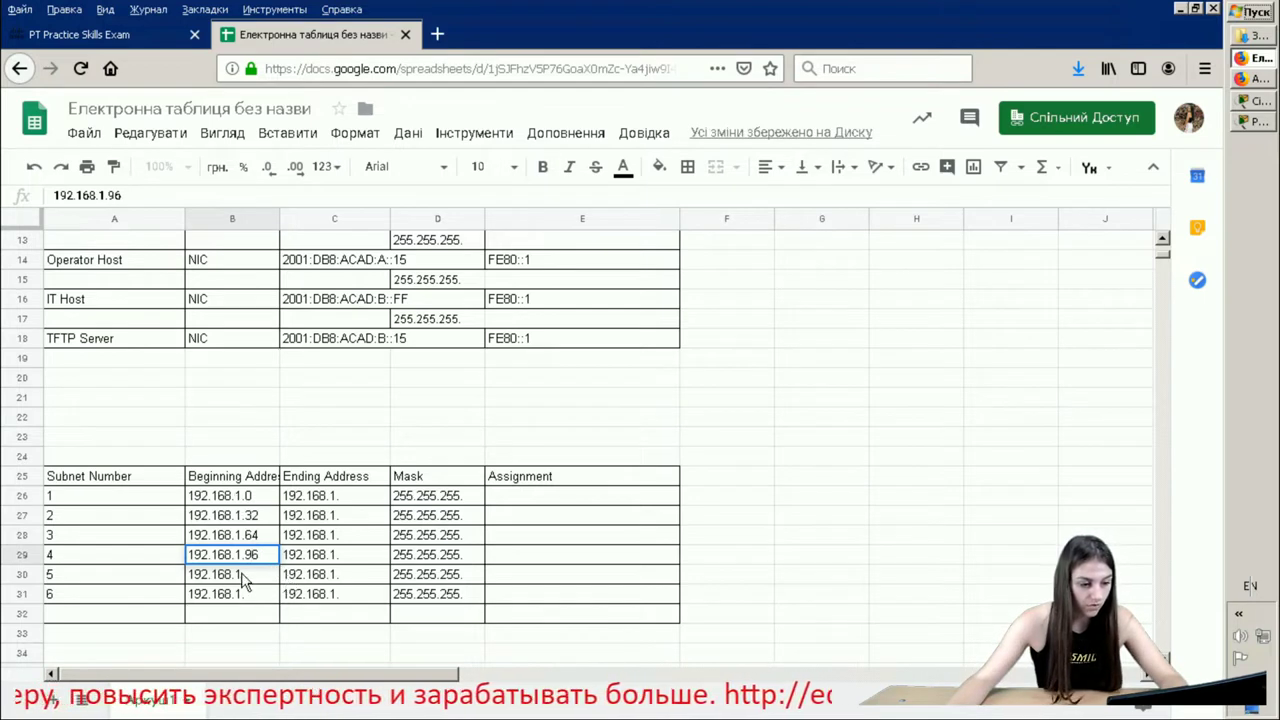
pyautogui.click(263, 574)
pyautogui.doubleClick(263, 574)
pyautogui.write('128')
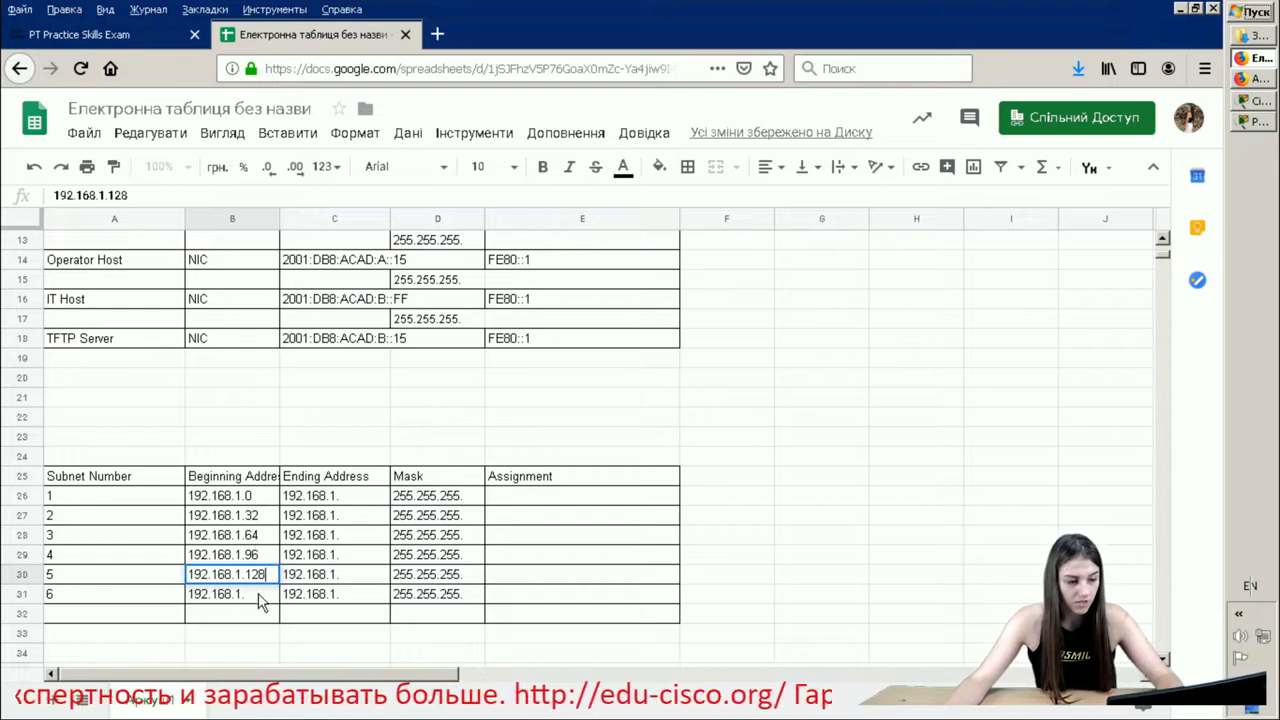
pyautogui.doubleClick(259, 594)
pyautogui.write('1')
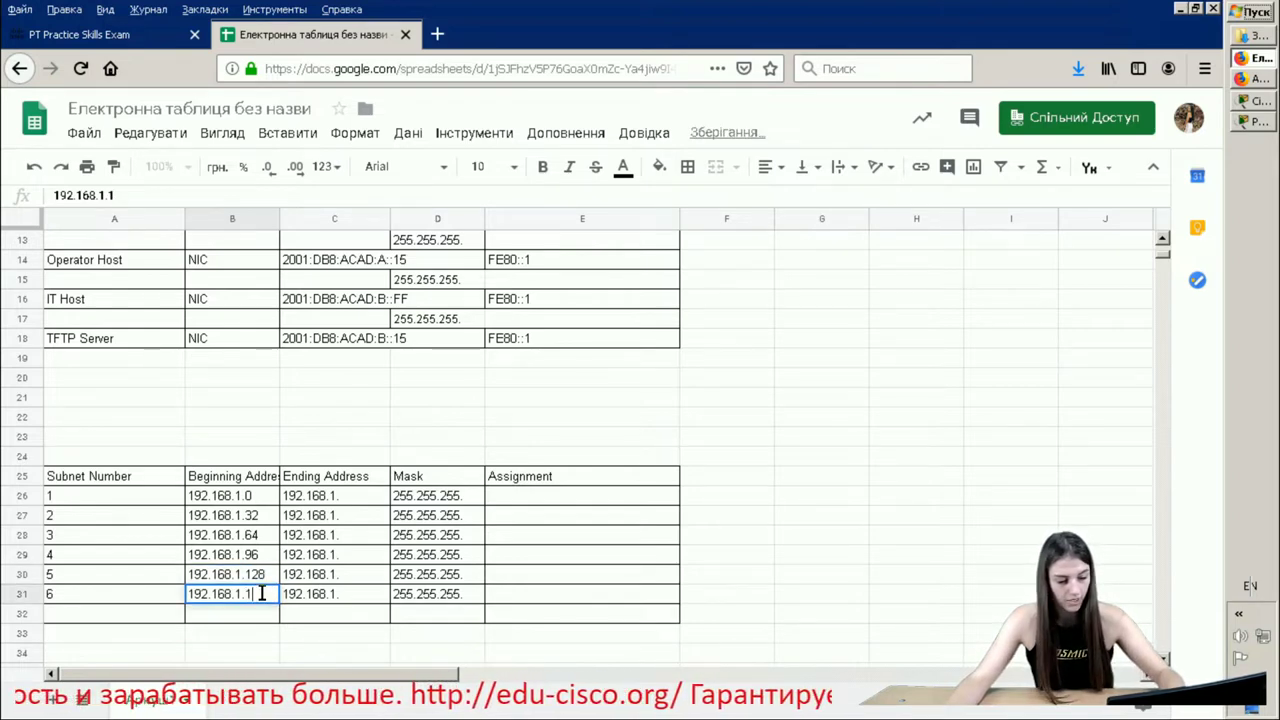
pyautogui.write('60')
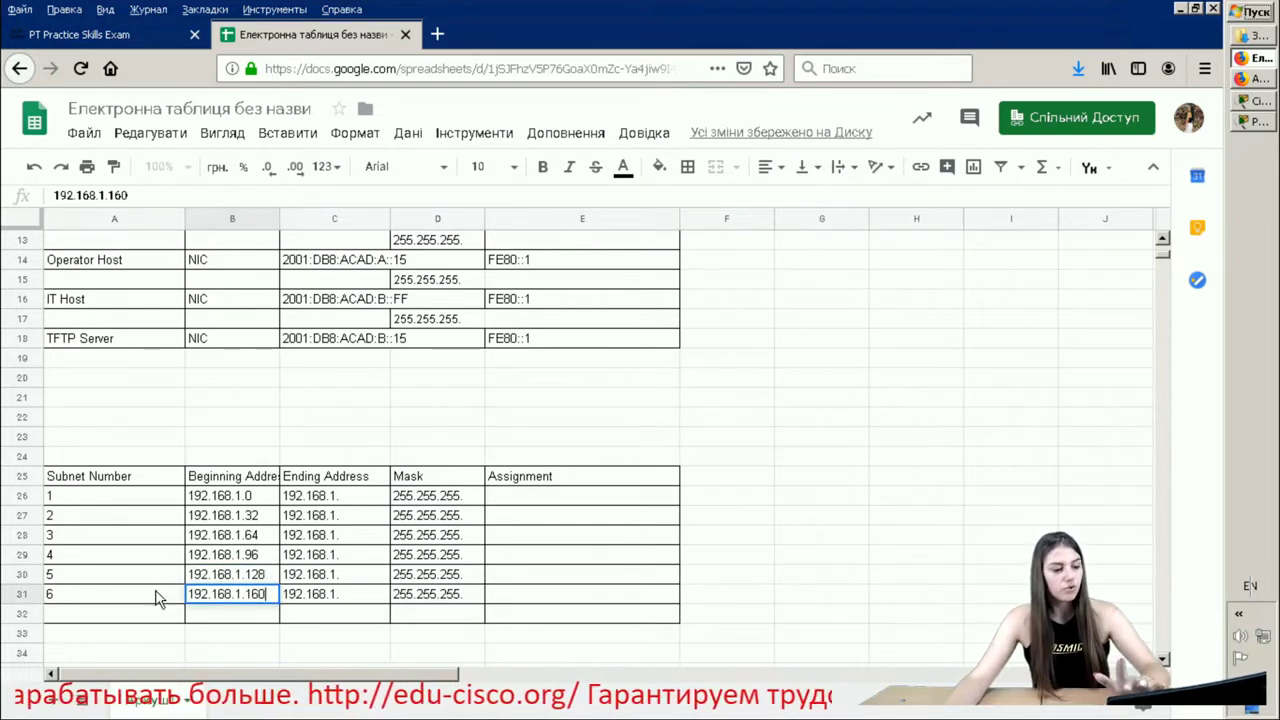
pyautogui.press('Return')
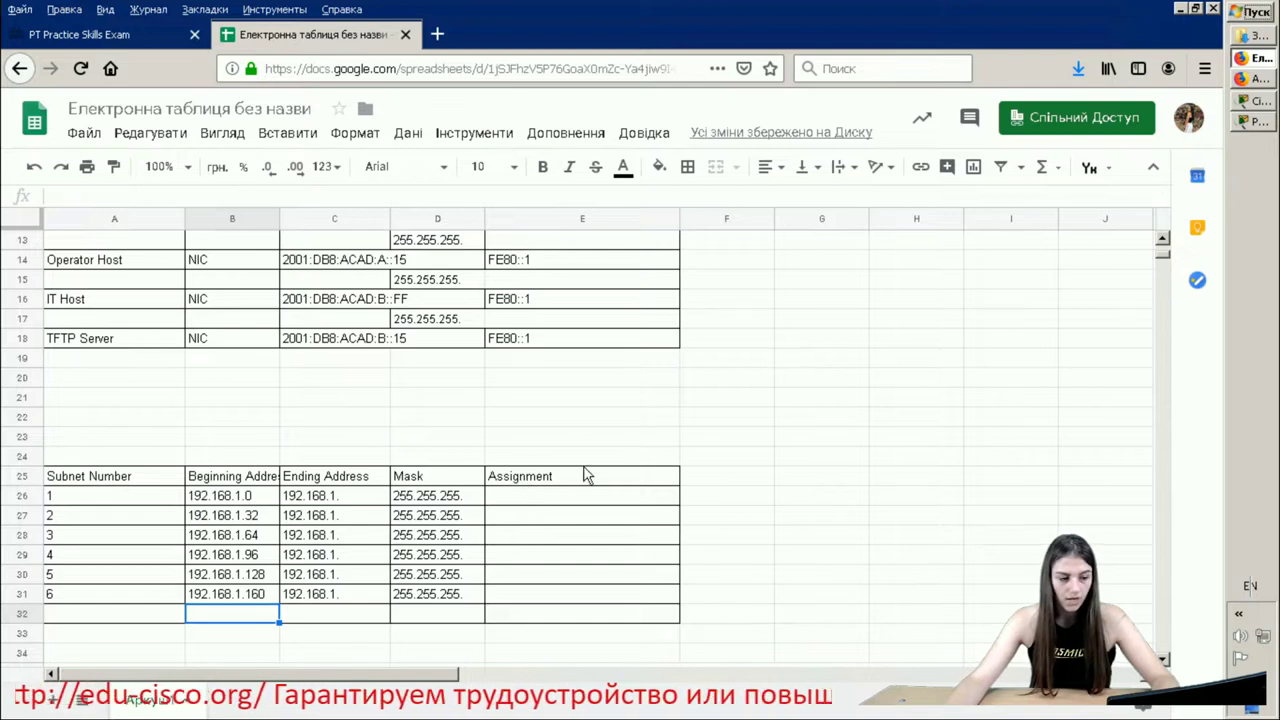
pyautogui.scroll(3, 620, 470)
pyautogui.hotkey('ctrl', 'Home')
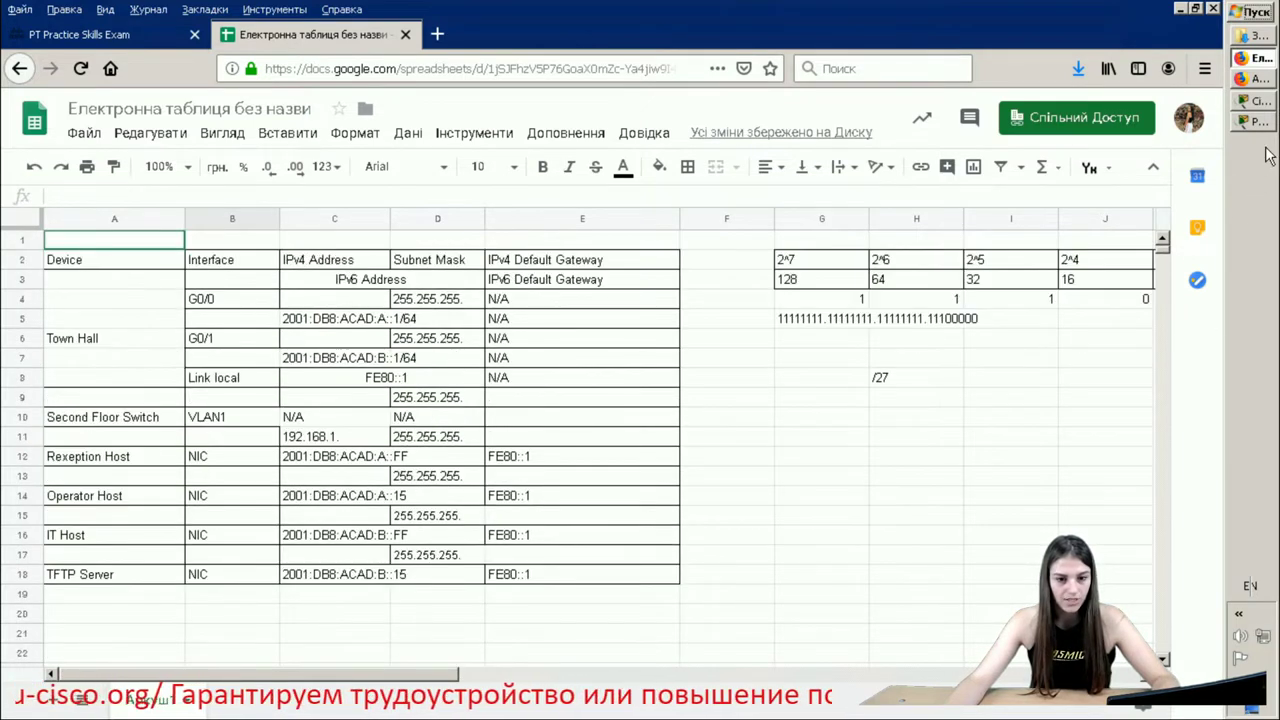
# - Highlight the instruction about the fourth subnet in the activity window
pyautogui.click(1262, 126)
pyautogui.scroll(-3, 1037, 357)
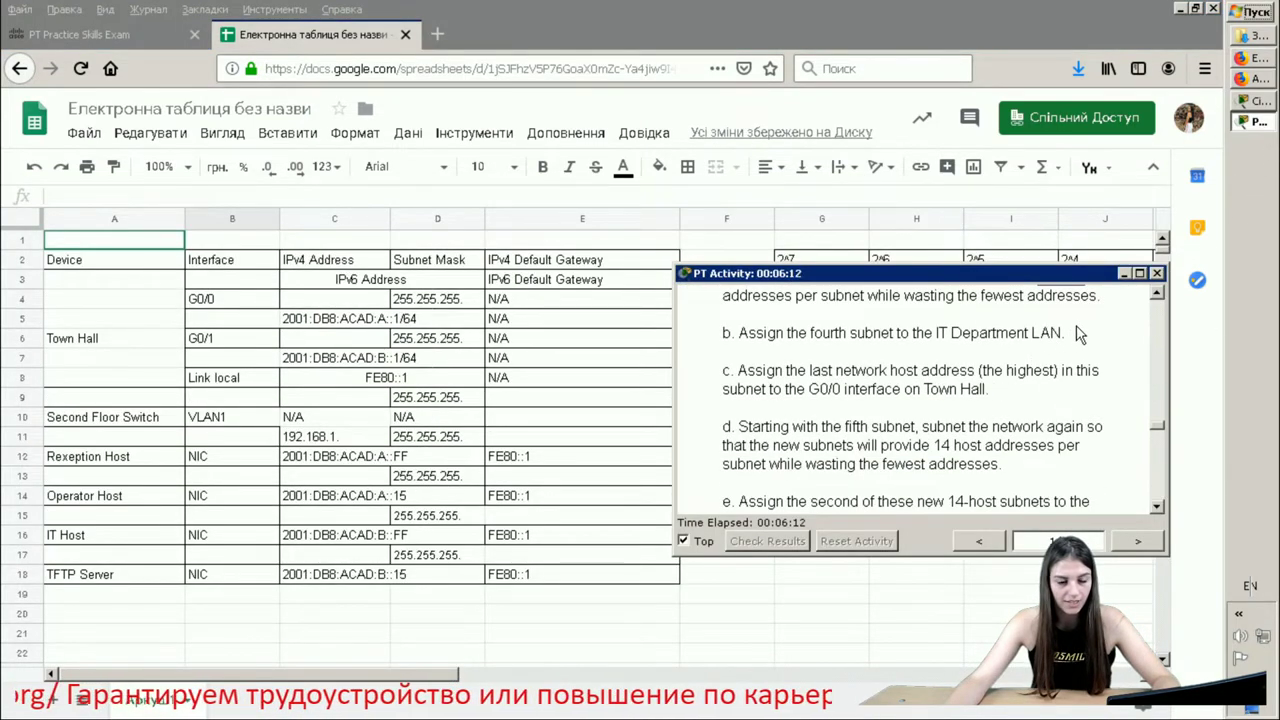
pyautogui.moveTo(1080, 337); pyautogui.dragTo(726, 332)
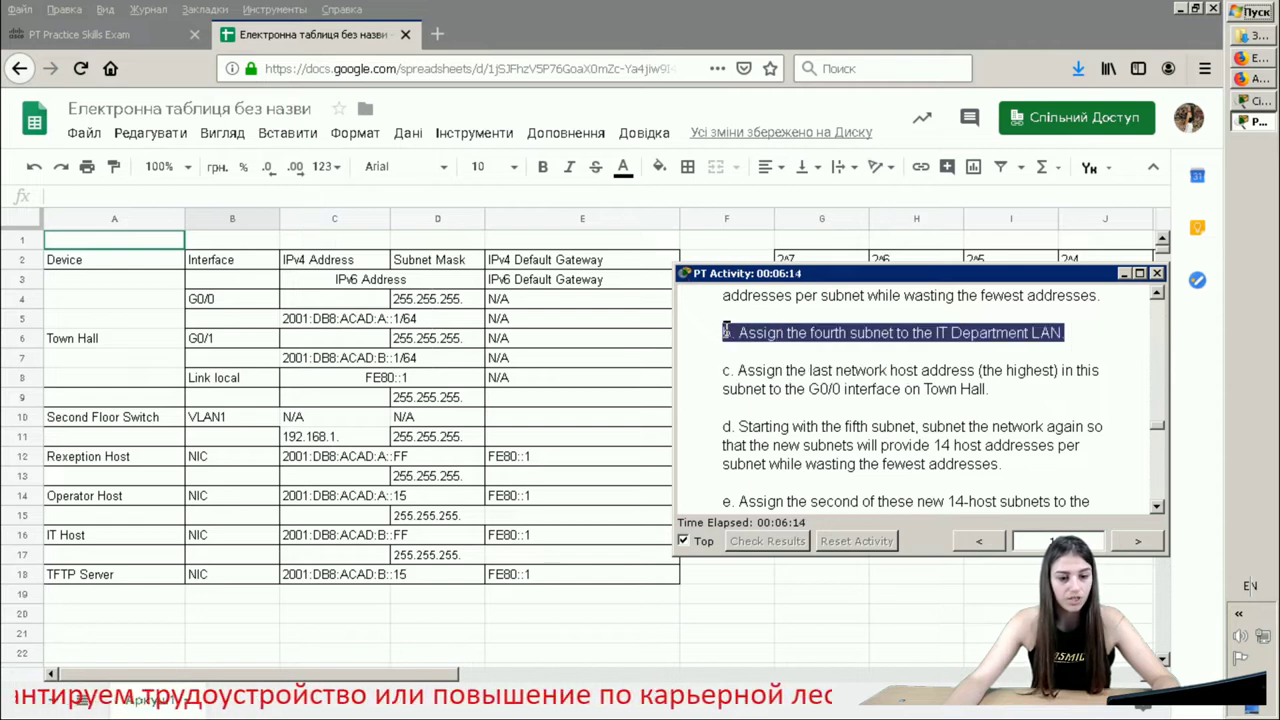
# - Type 'IT Department LAN' in E29 for subnet 4, then highlight task c about G0/0
pyautogui.click(519, 592)
pyautogui.scroll(-3, 520, 588)
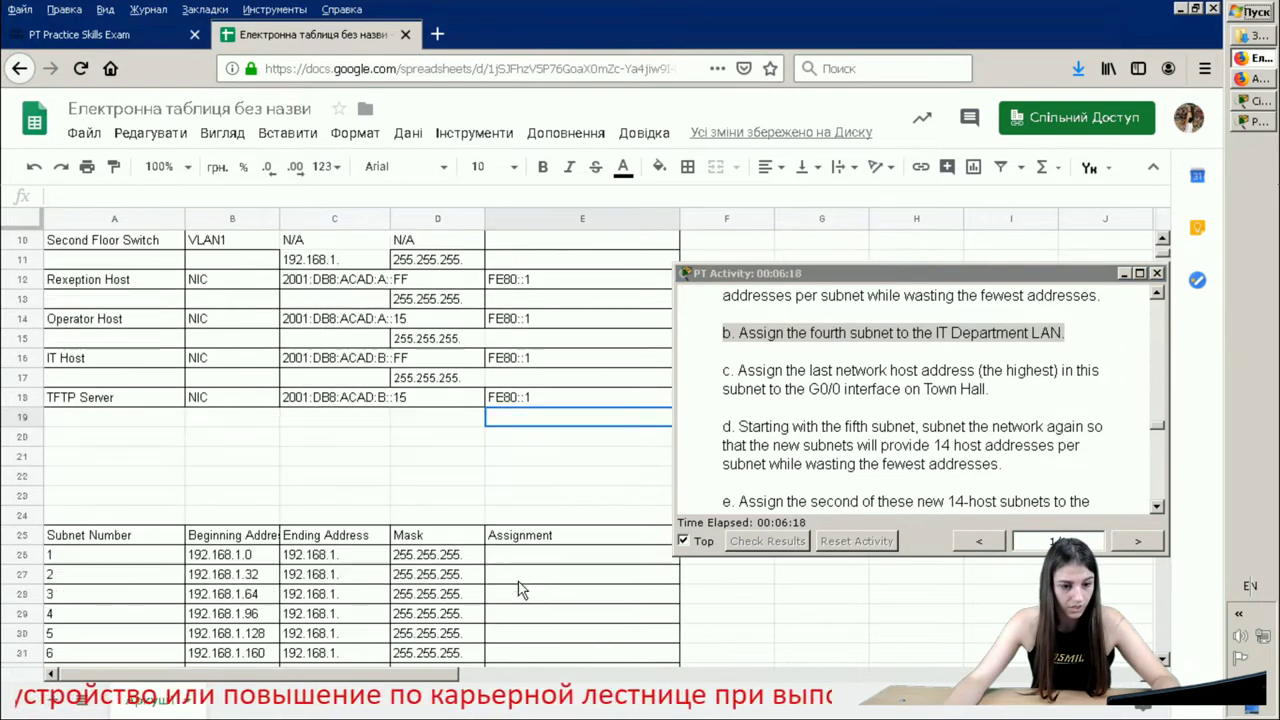
pyautogui.scroll(-1, 521, 590)
pyautogui.scroll(-2, 523, 560)
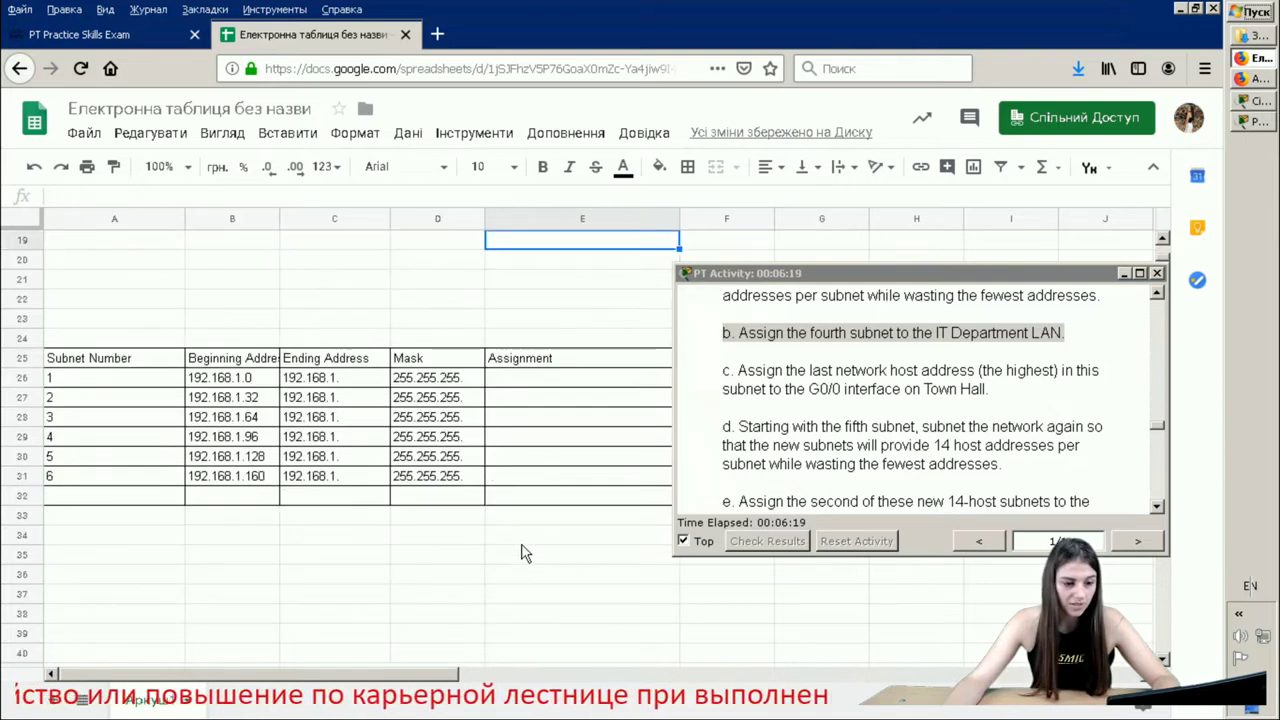
pyautogui.click(531, 447)
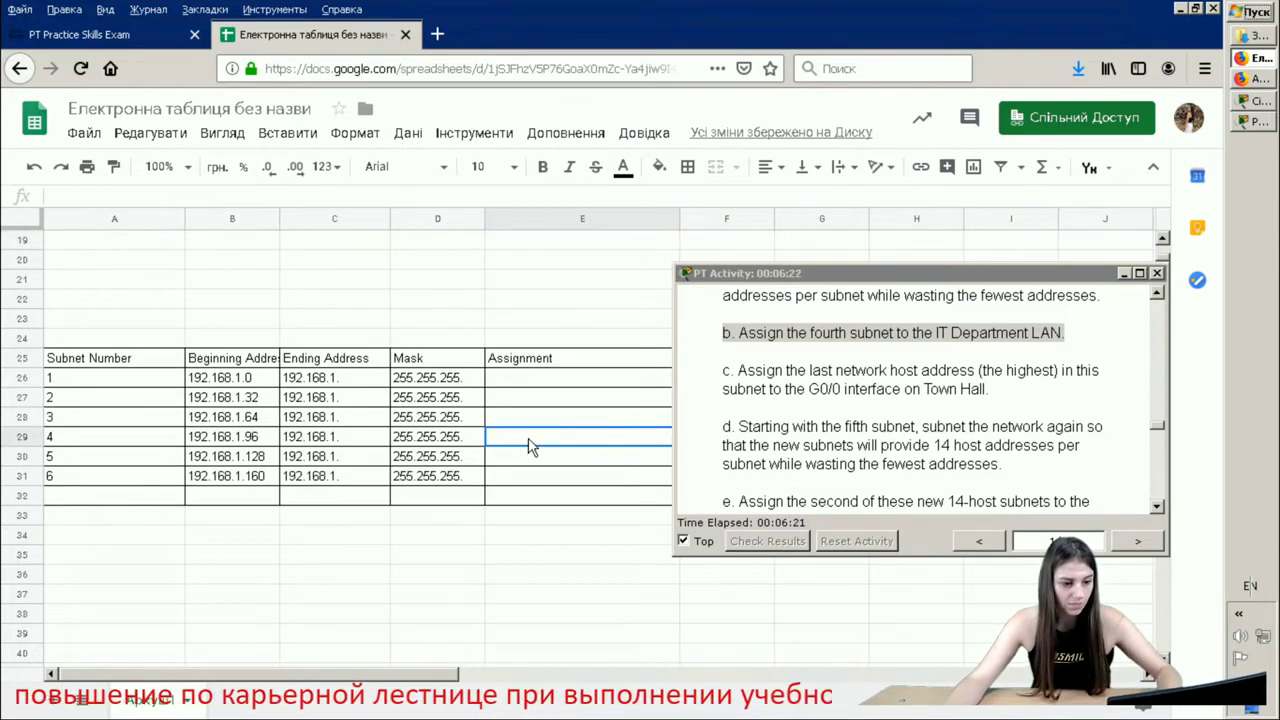
pyautogui.doubleClick(530, 440)
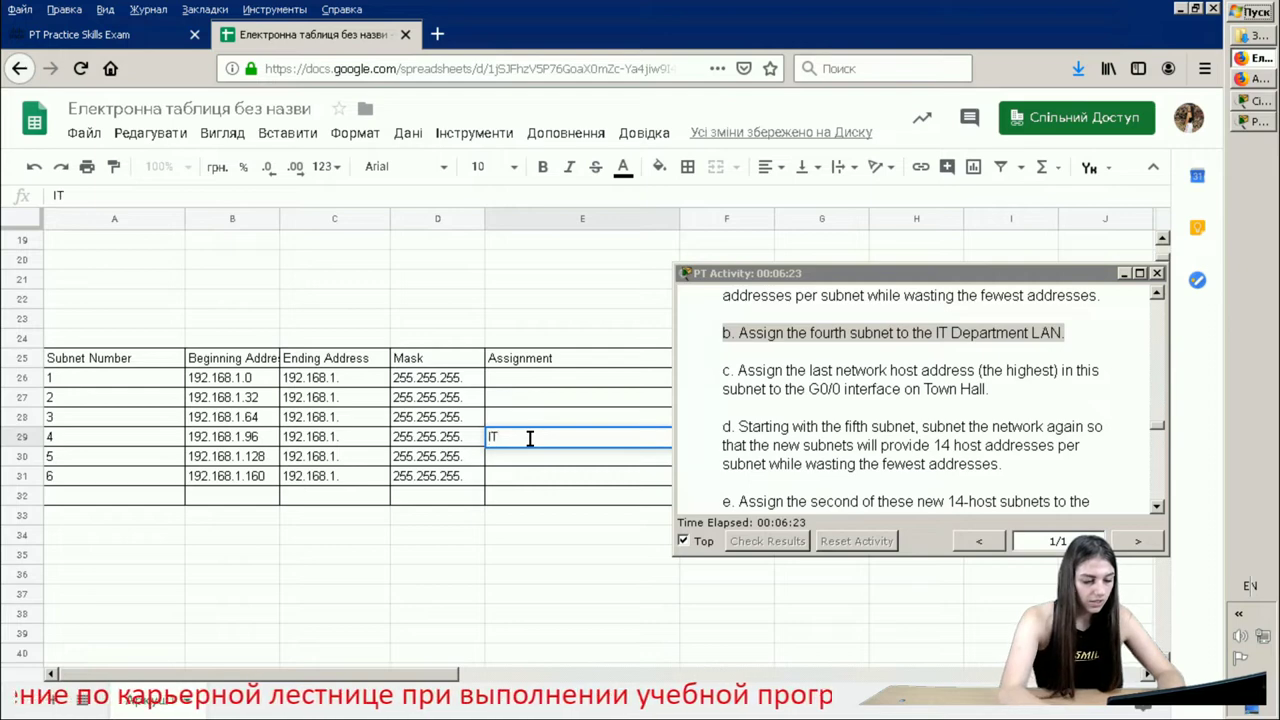
pyautogui.write('IT d\\')
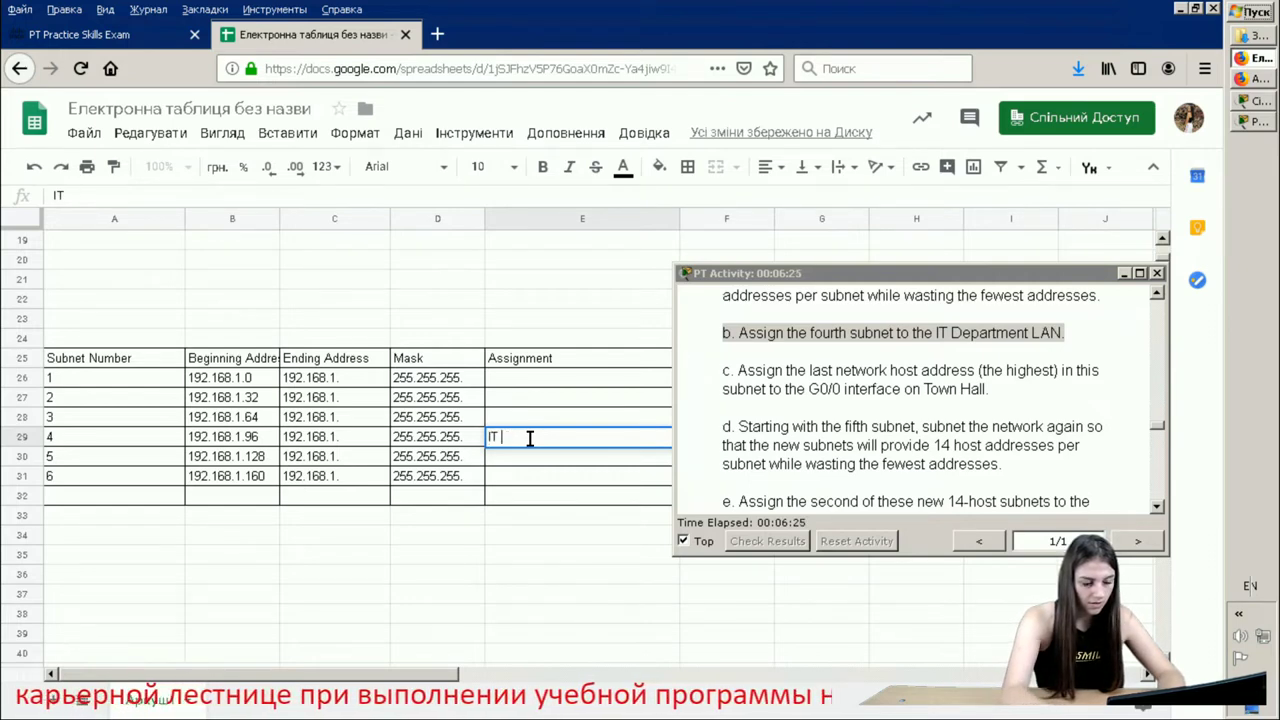
pyautogui.write('DE')
pyautogui.press('BackSpace')
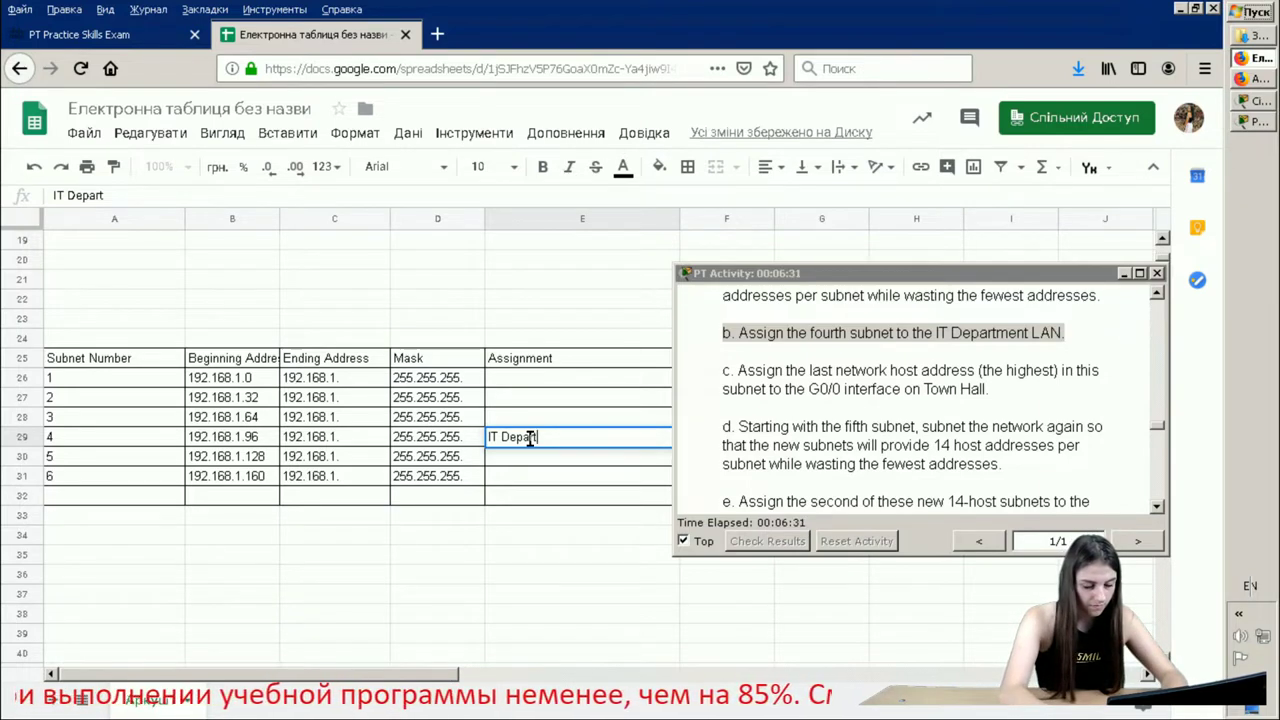
pyautogui.write('epartment LAN')
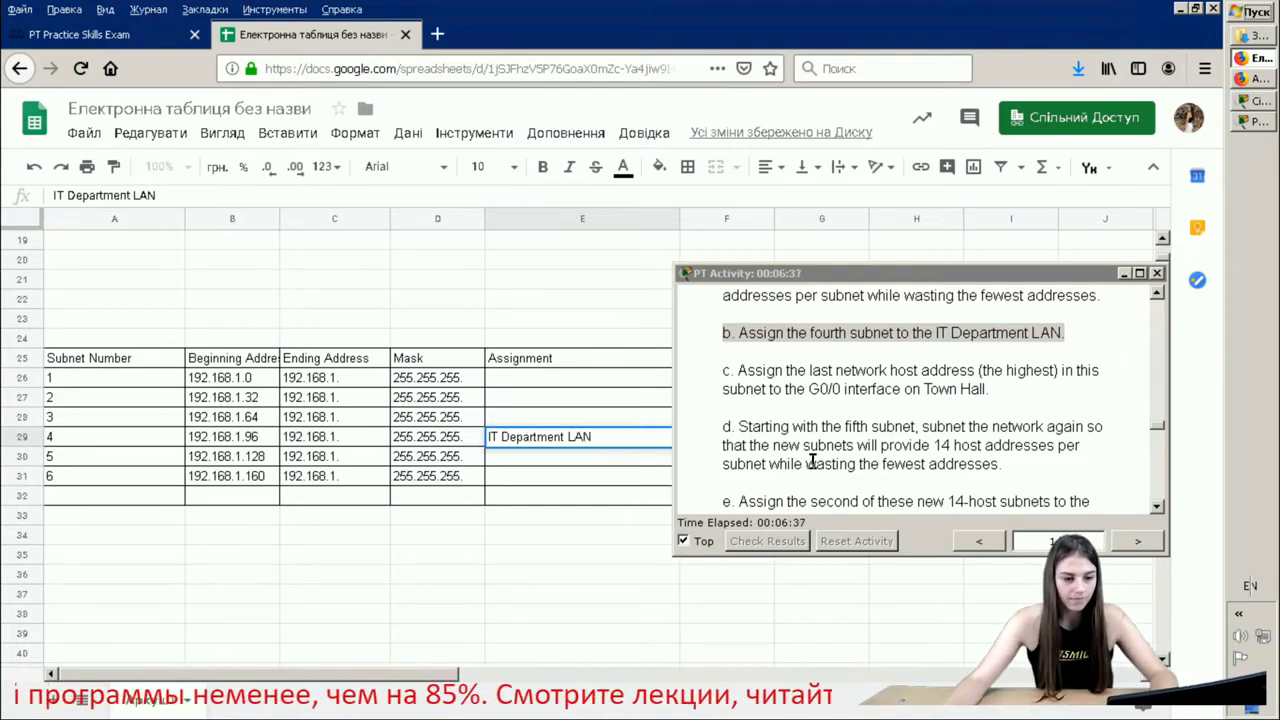
pyautogui.click(904, 450)
pyautogui.moveTo(992, 392); pyautogui.dragTo(726, 368)
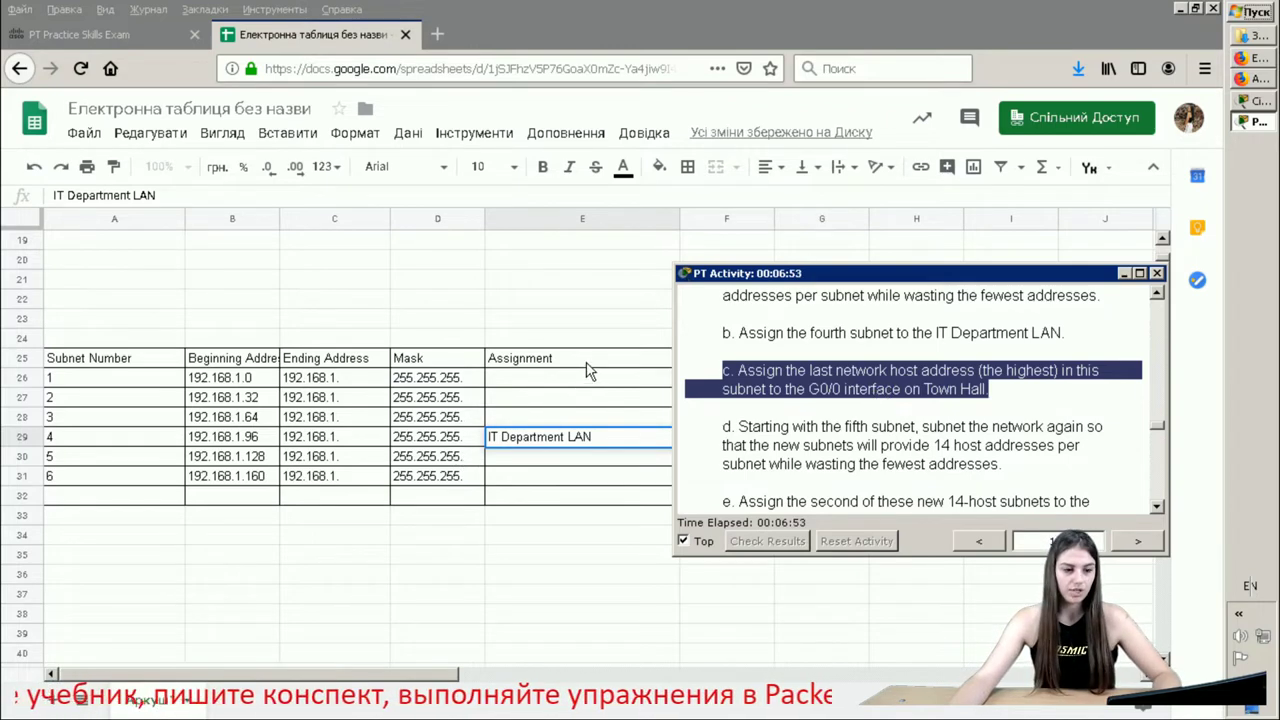
# - Check subnet 4's beginning address 192.168.1.96 and locate the Town Hall G0/0 row
pyautogui.click(461, 319)
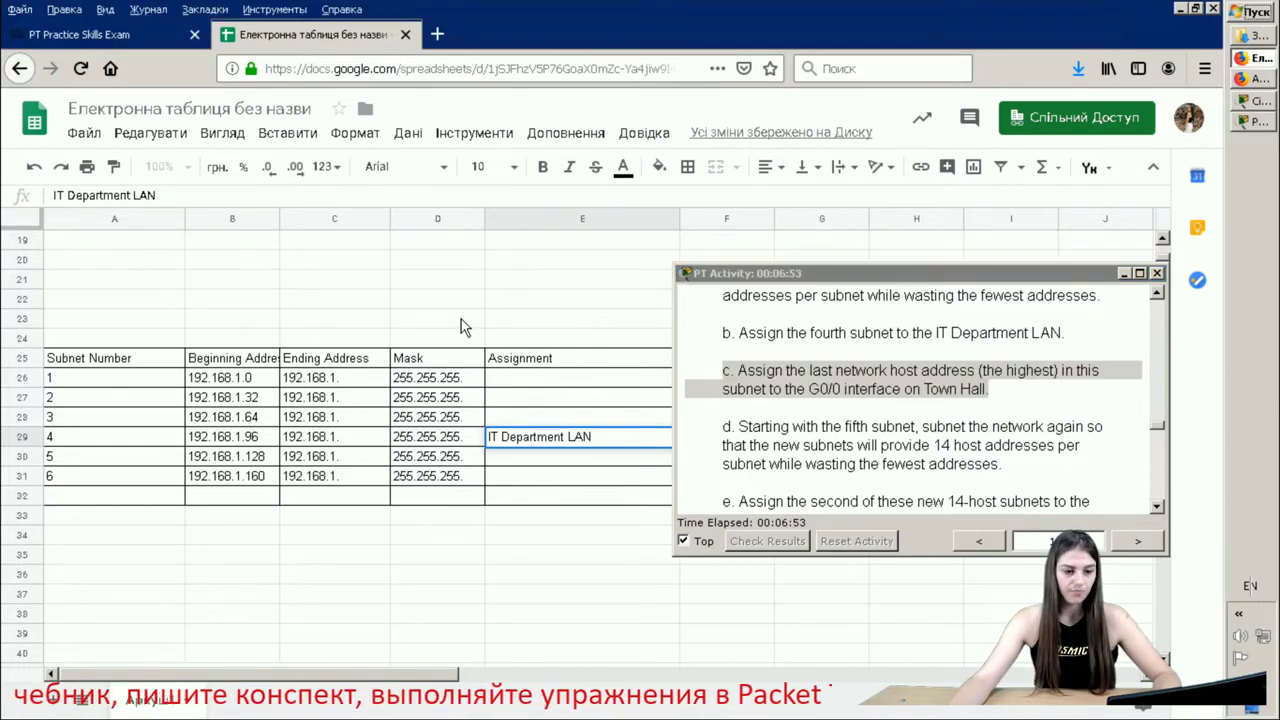
pyautogui.click(262, 440)
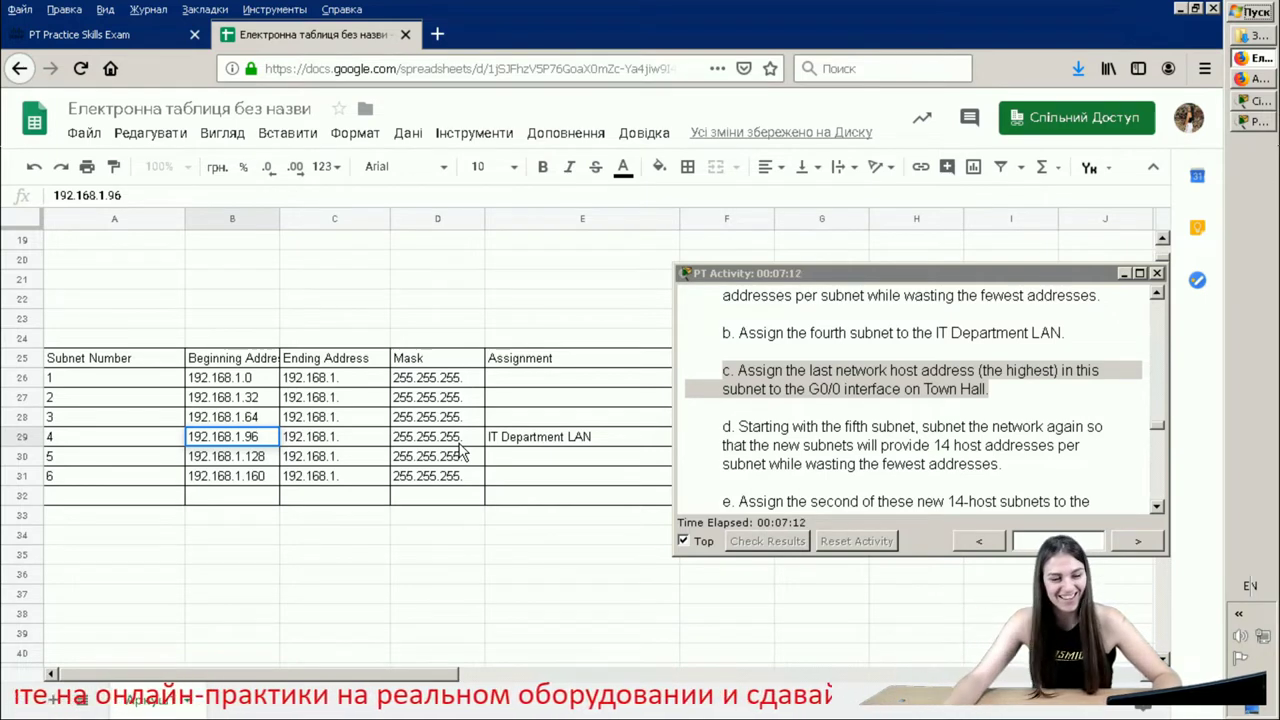
pyautogui.scroll(6, 450, 440)
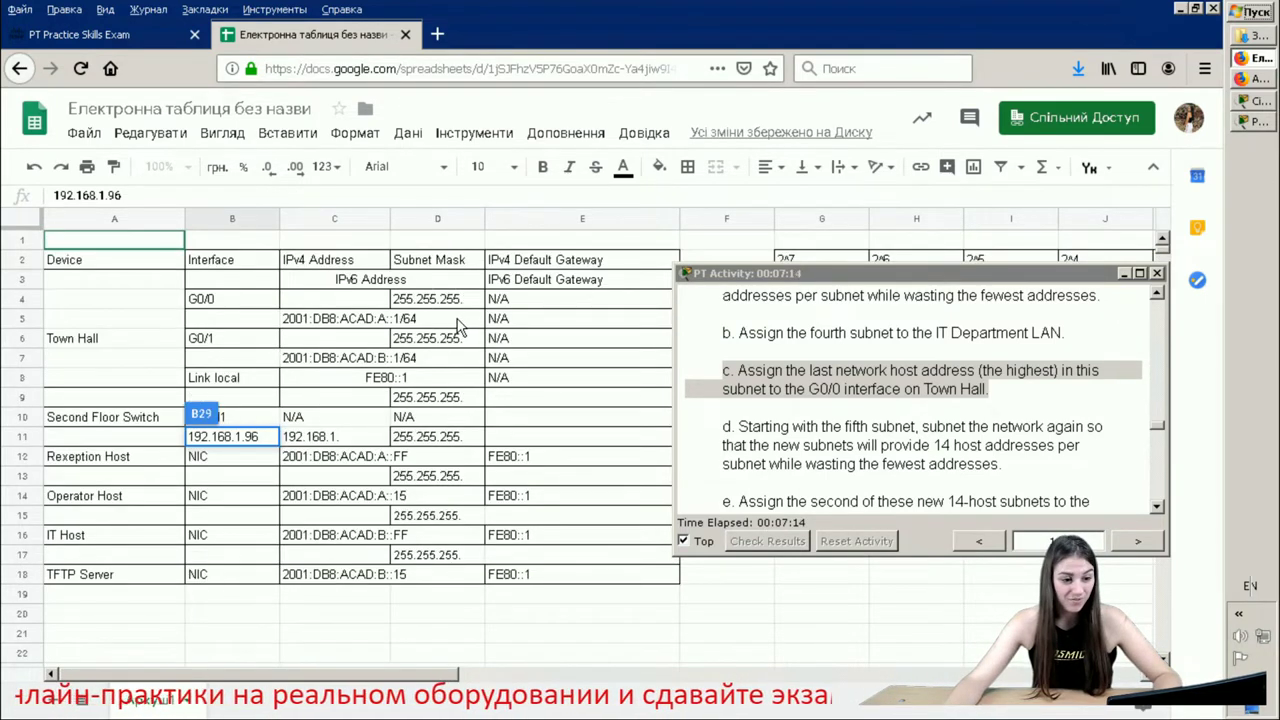
pyautogui.click(460, 320)
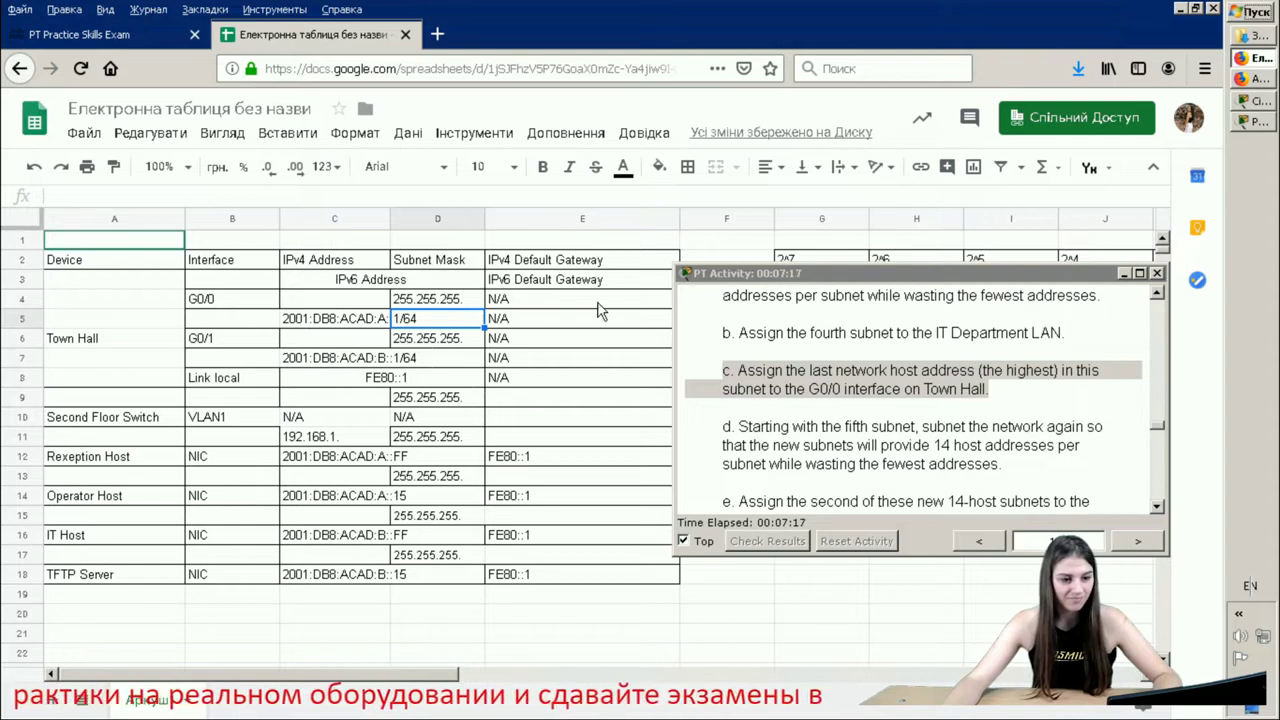
pyautogui.click(600, 301)
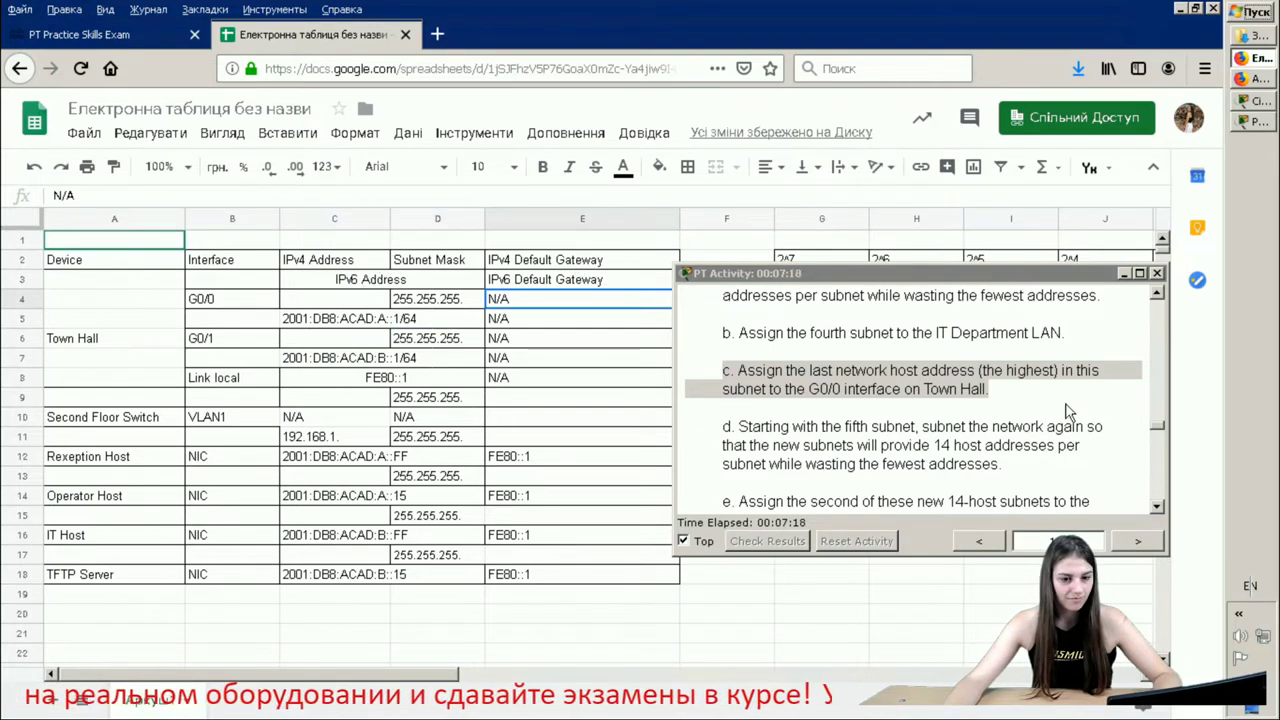
pyautogui.click(1170, 280)
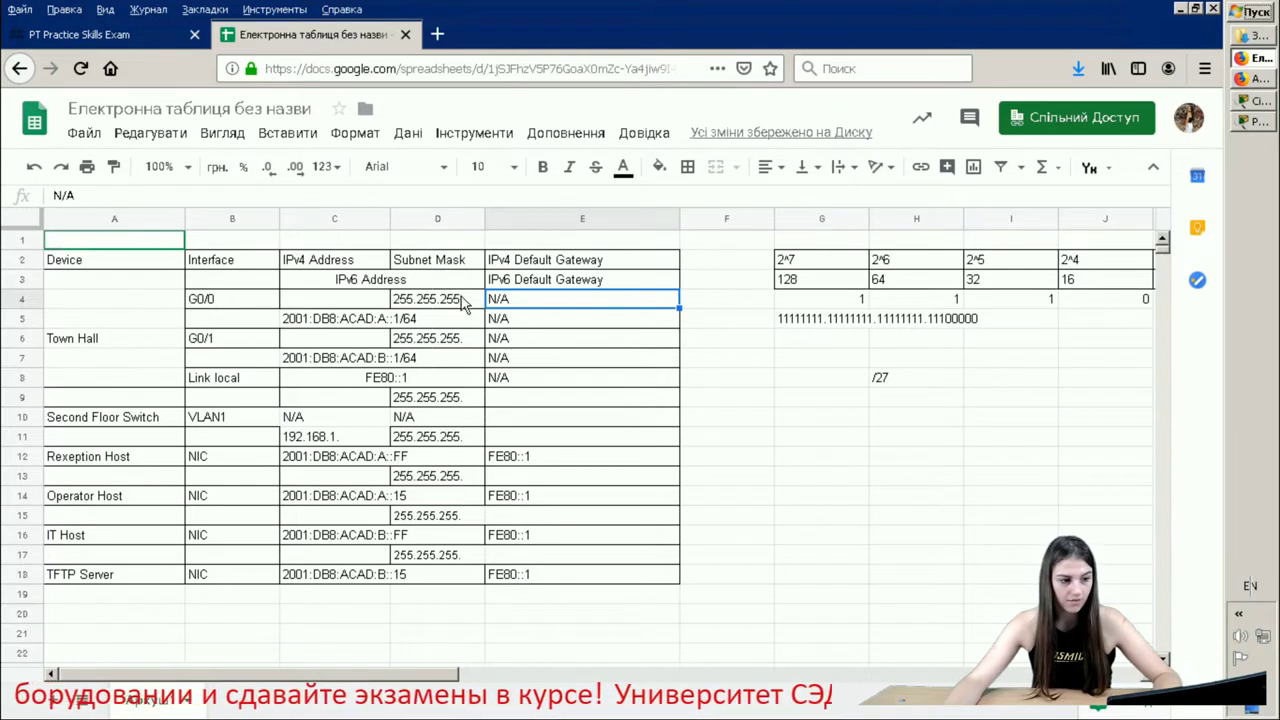
# - Enter 192.168.1.126 in C4 and mask 255.255.255.224 in D4
pyautogui.click(320, 302)
pyautogui.write('192.16')
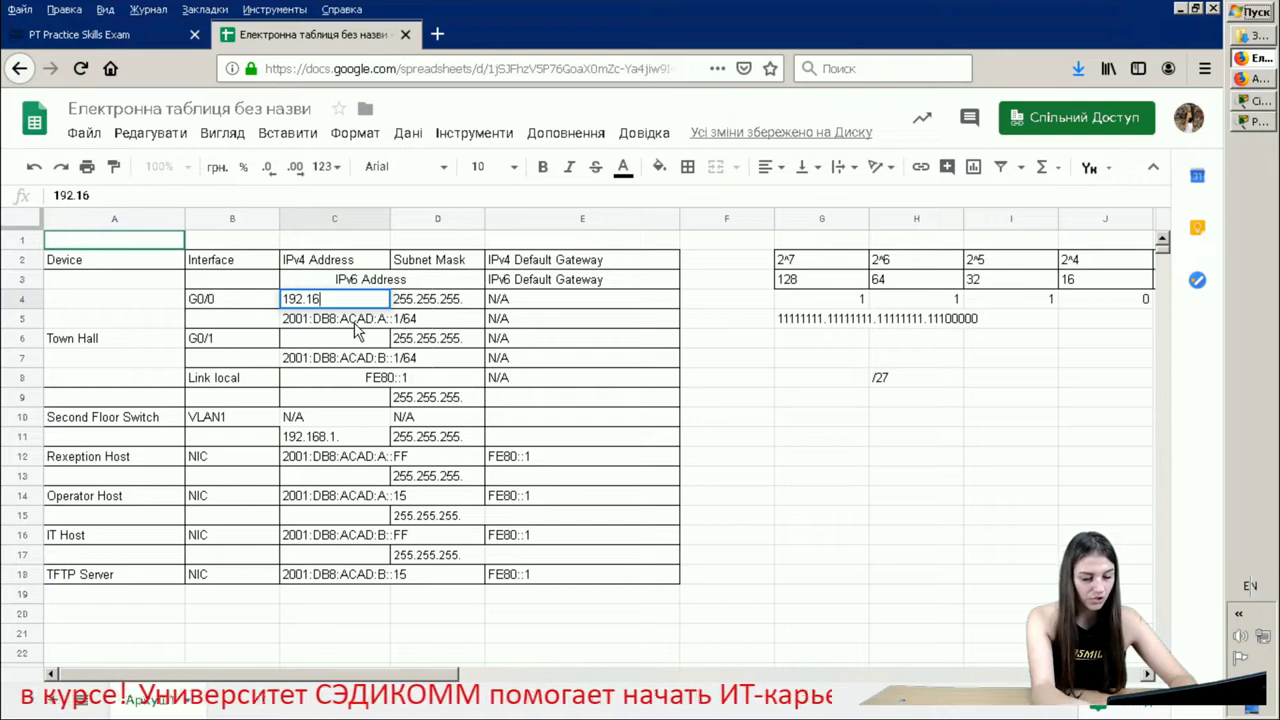
pyautogui.write('8.1')
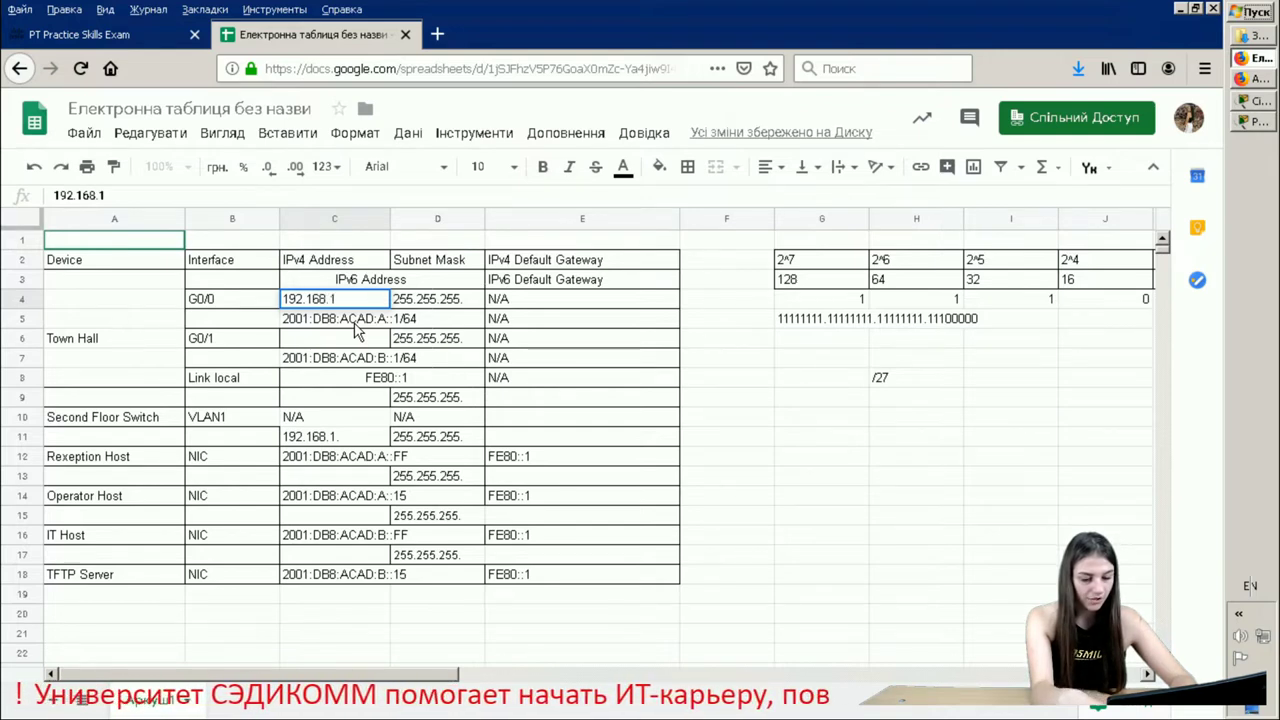
pyautogui.write('.126')
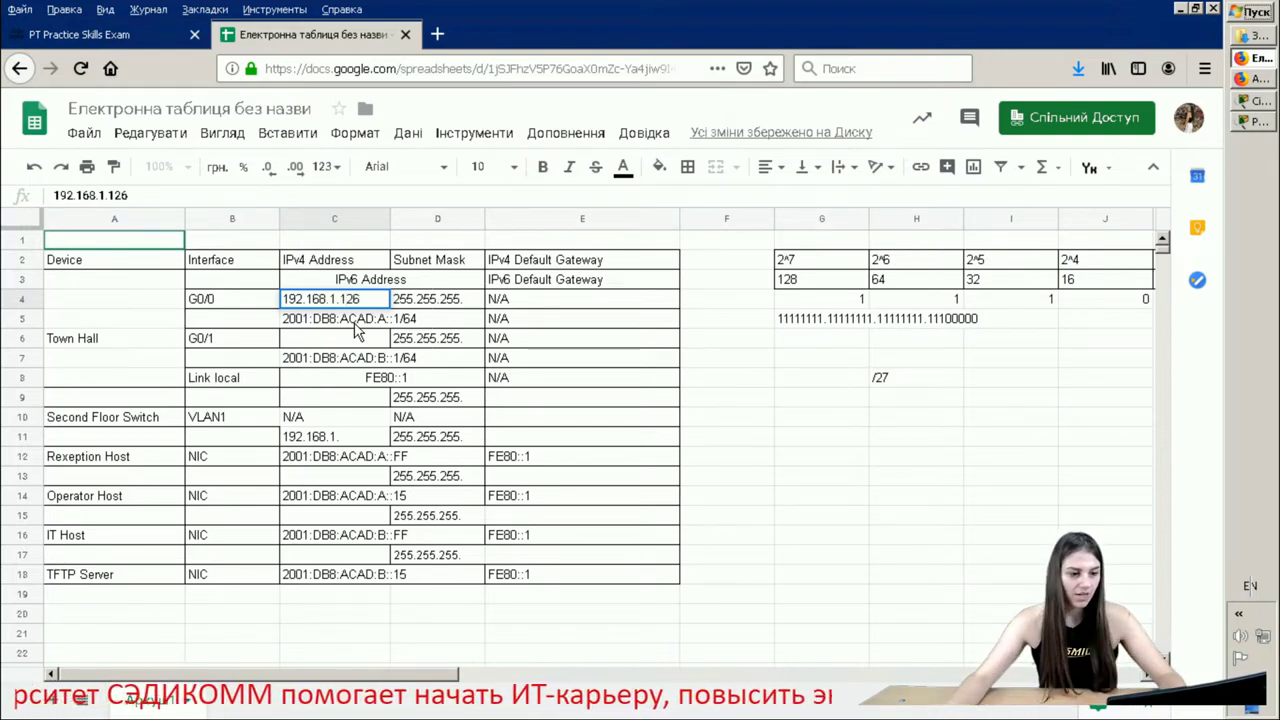
pyautogui.click(466, 302)
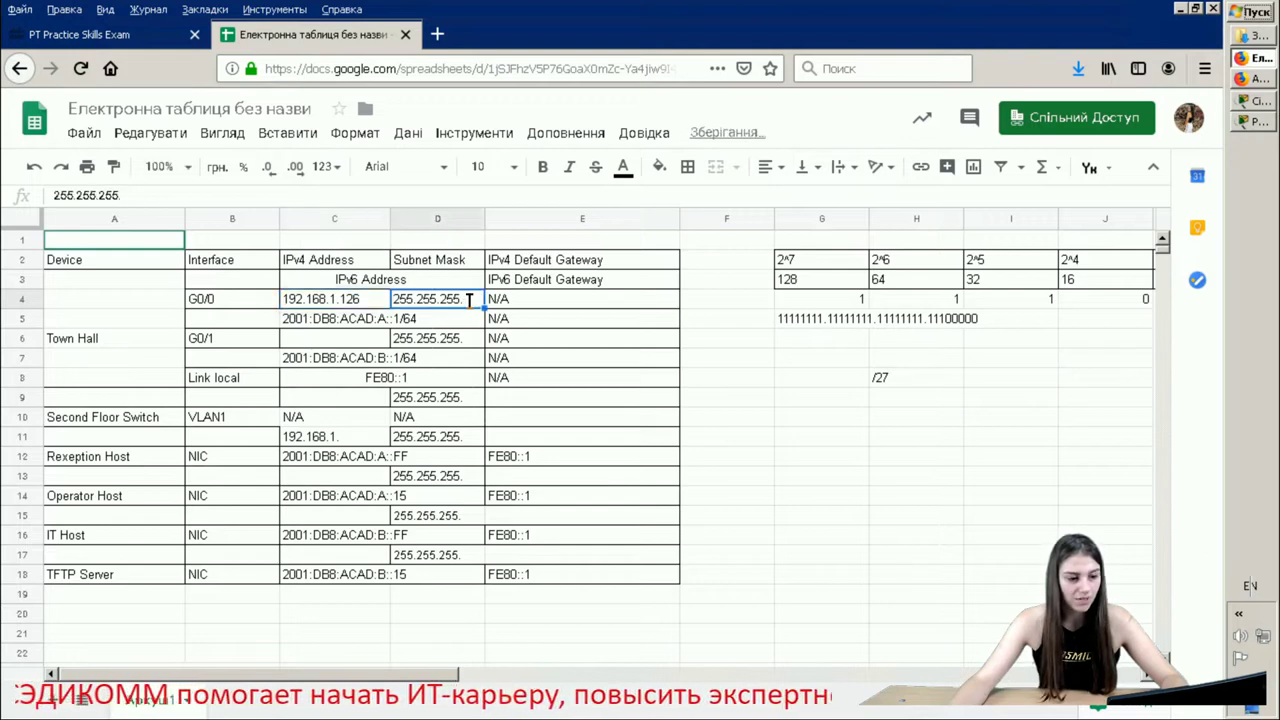
pyautogui.write('224')
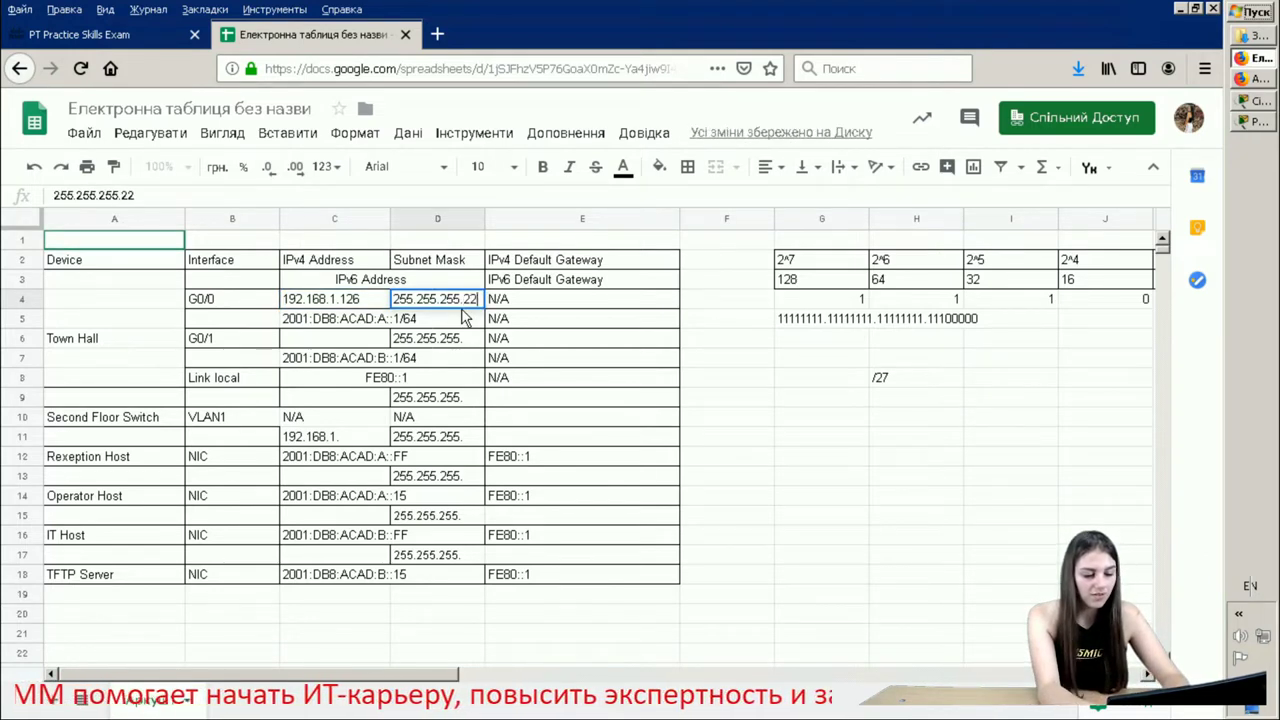
pyautogui.click(462, 316)
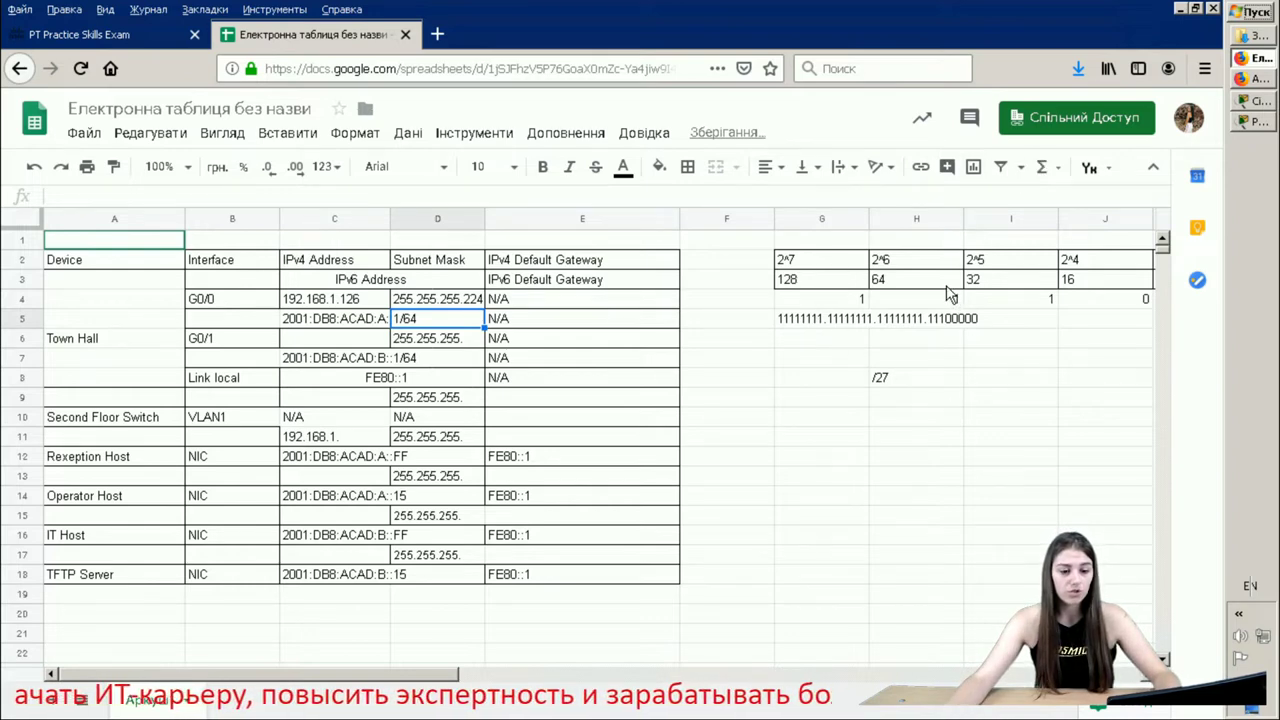
pyautogui.click(945, 285)
pyautogui.click(1040, 285)
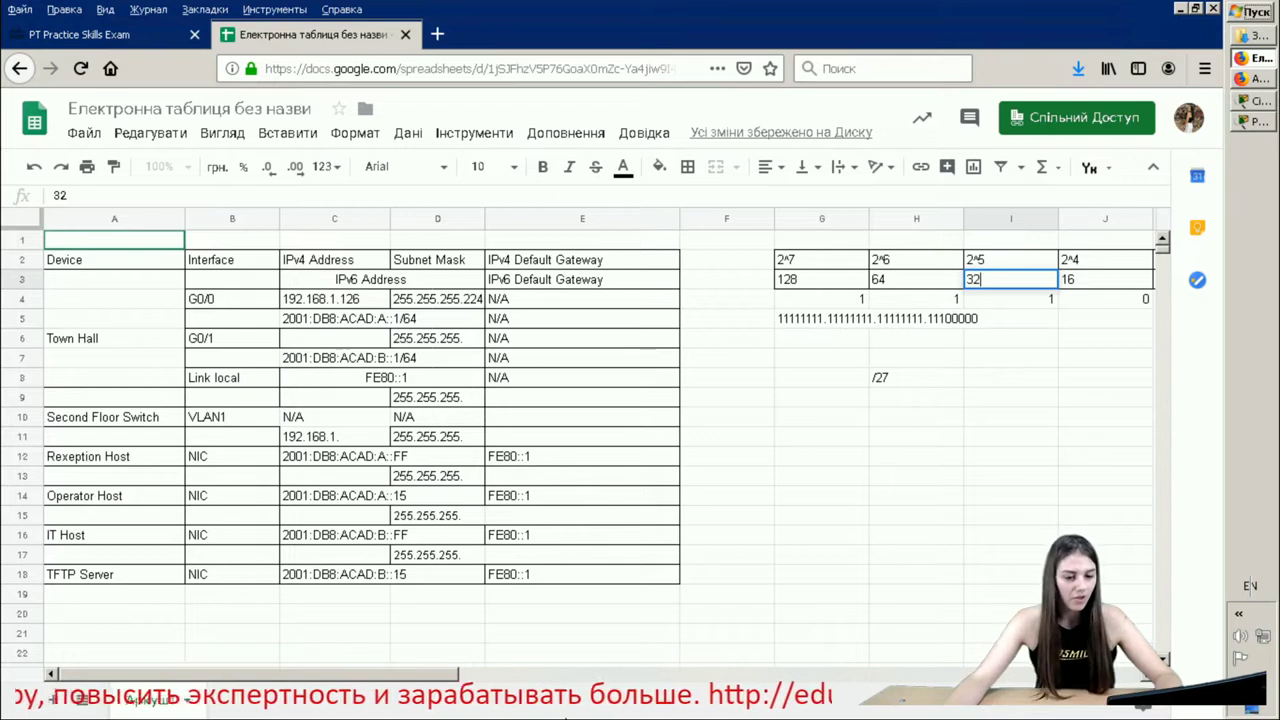
pyautogui.click(1252, 122)
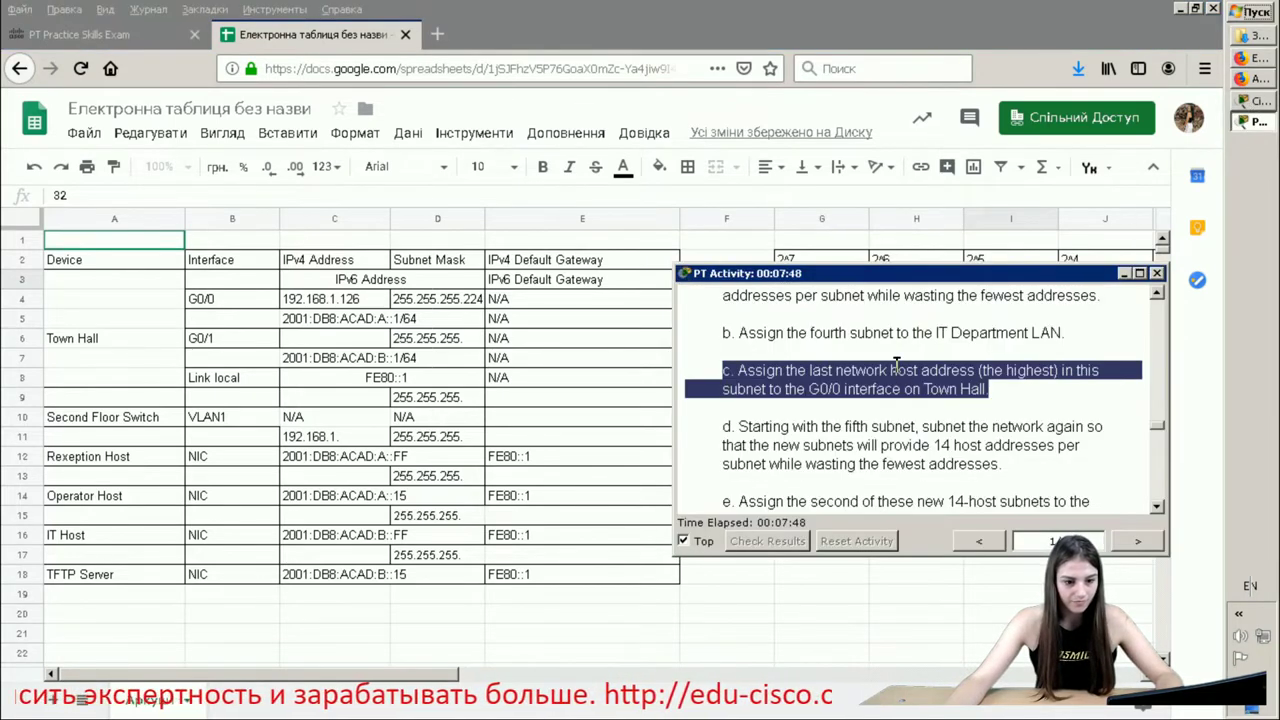
pyautogui.click(882, 496)
pyautogui.moveTo(1025, 468); pyautogui.dragTo(716, 425)
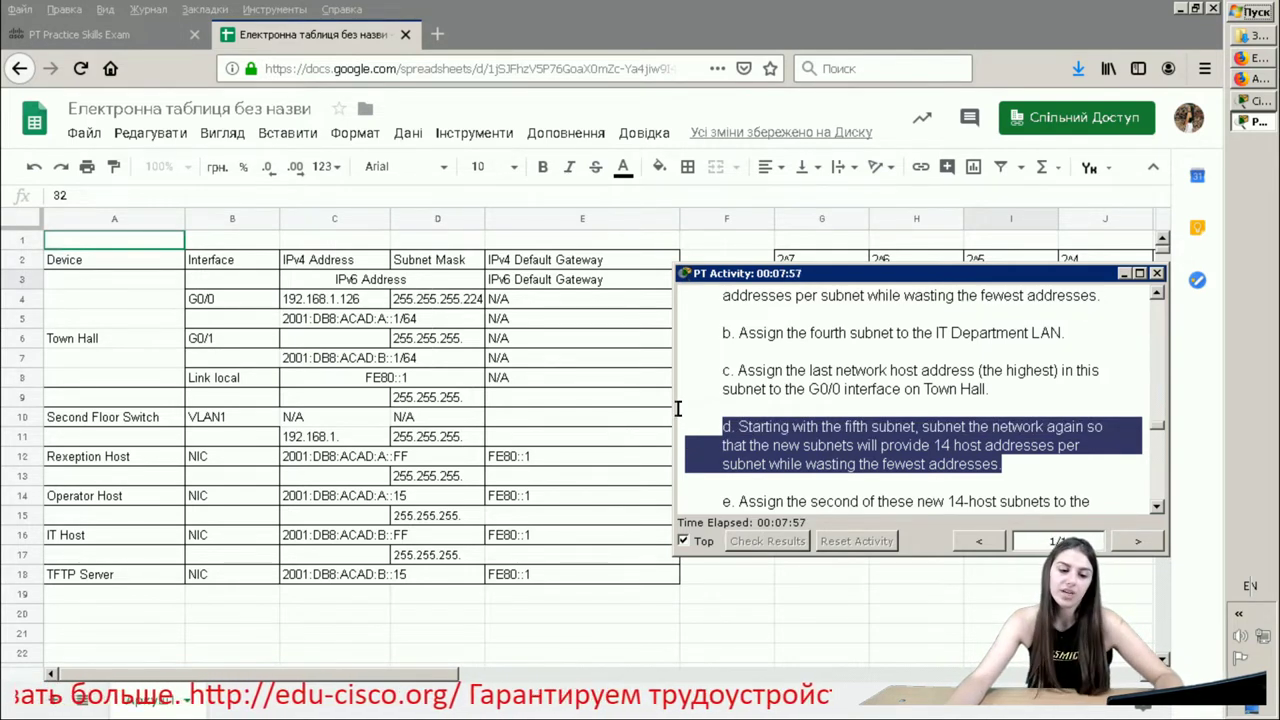
pyautogui.click(787, 408)
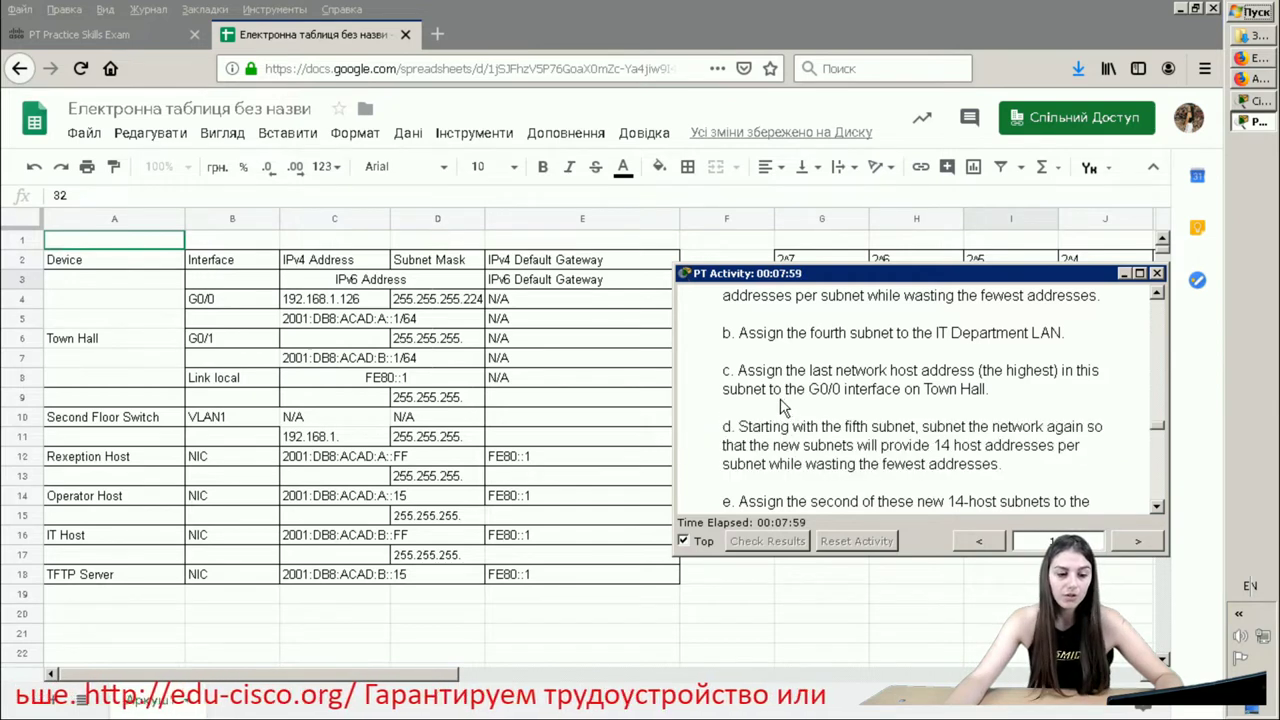
pyautogui.click(421, 444)
pyautogui.scroll(-3, 421, 444)
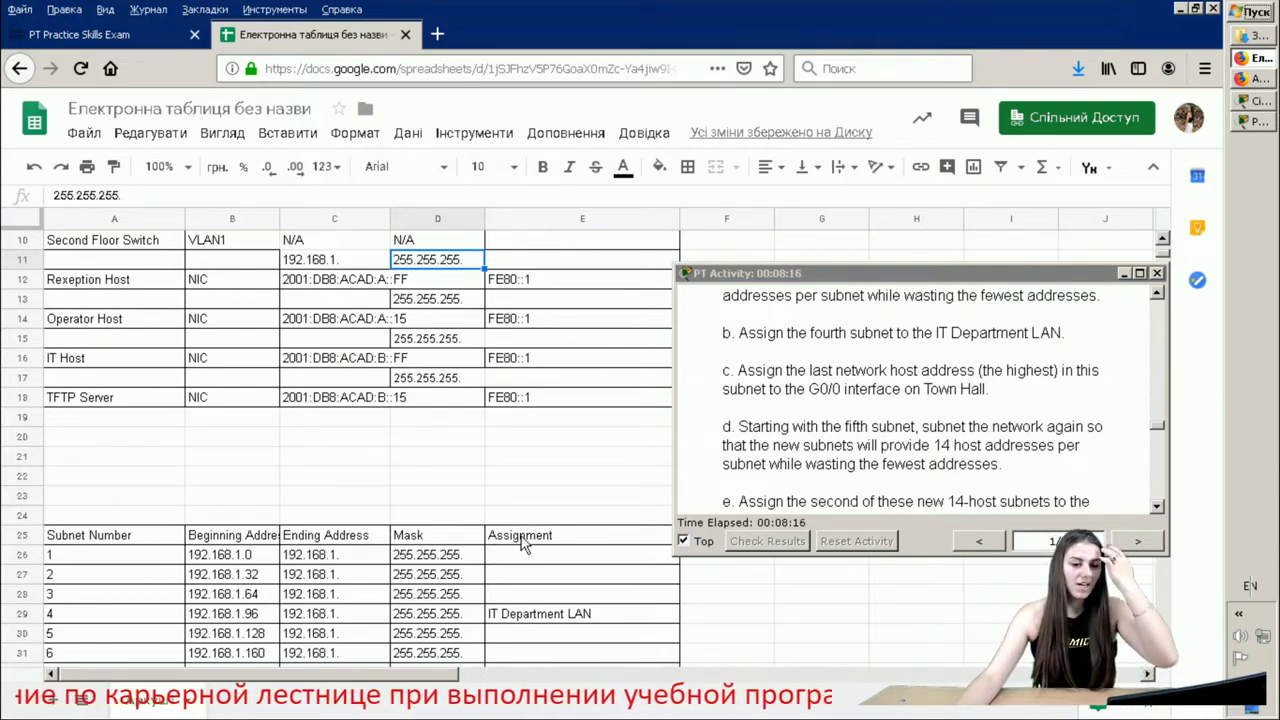
# - Close the activity instructions and clear the 16-bit cell J4 in the helper table
pyautogui.click(897, 243)
pyautogui.scroll(3, 897, 243)
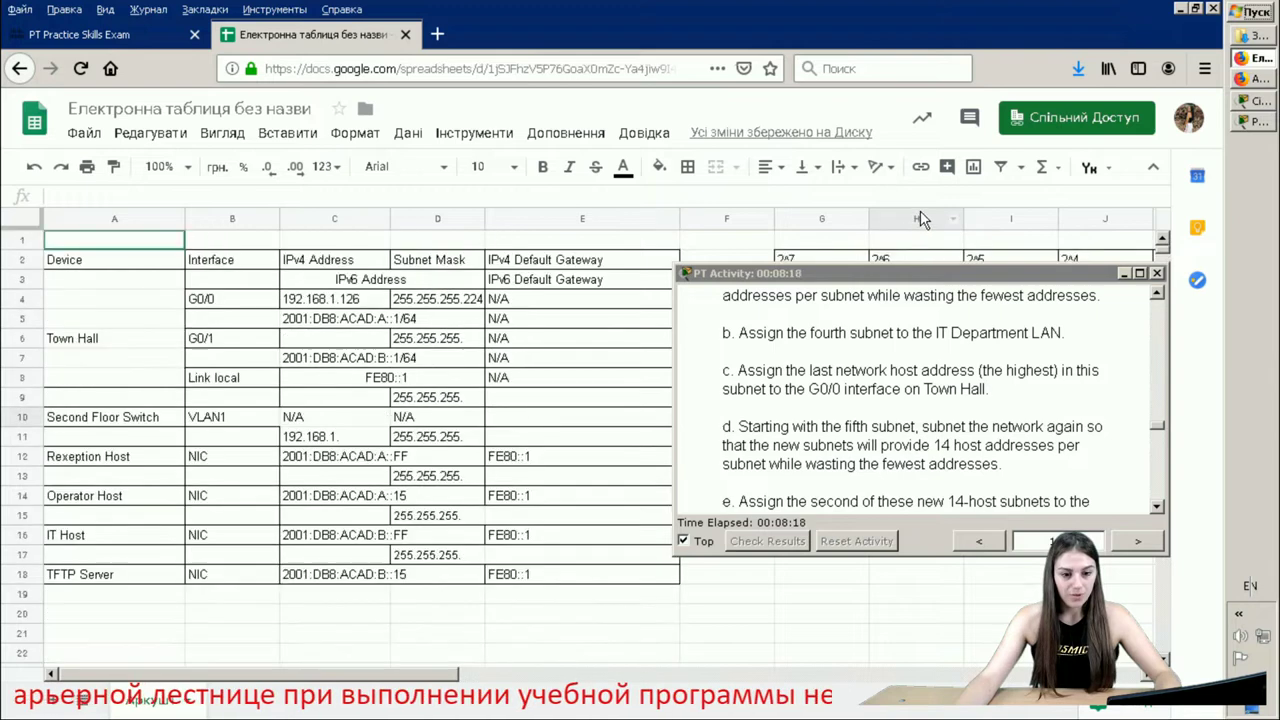
pyautogui.click(1156, 275)
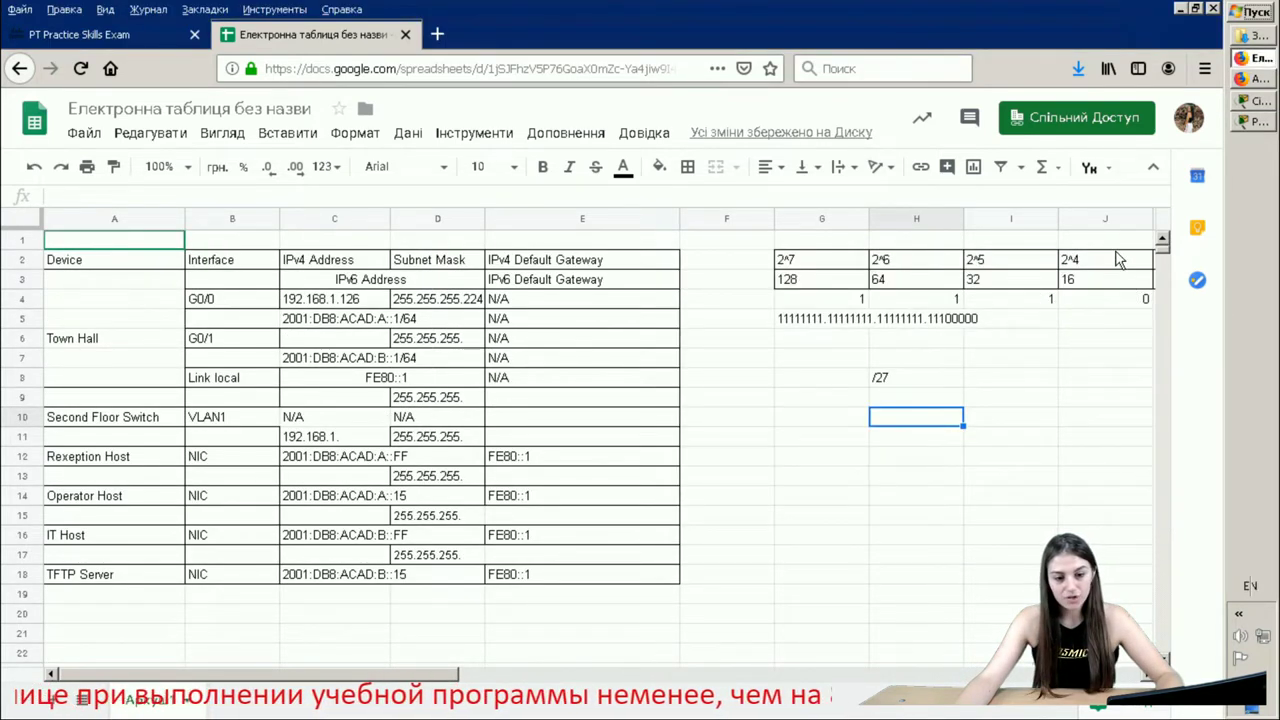
pyautogui.click(1083, 278)
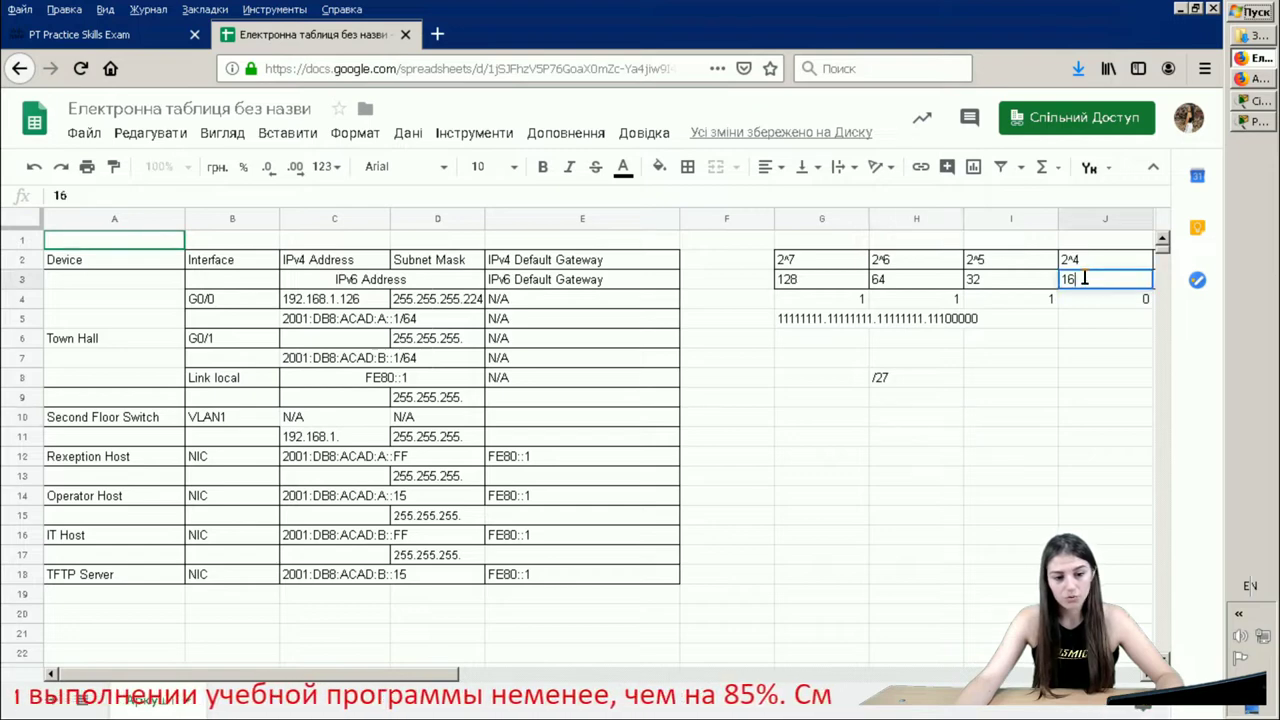
pyautogui.moveTo(1076, 279); pyautogui.dragTo(1062, 287)
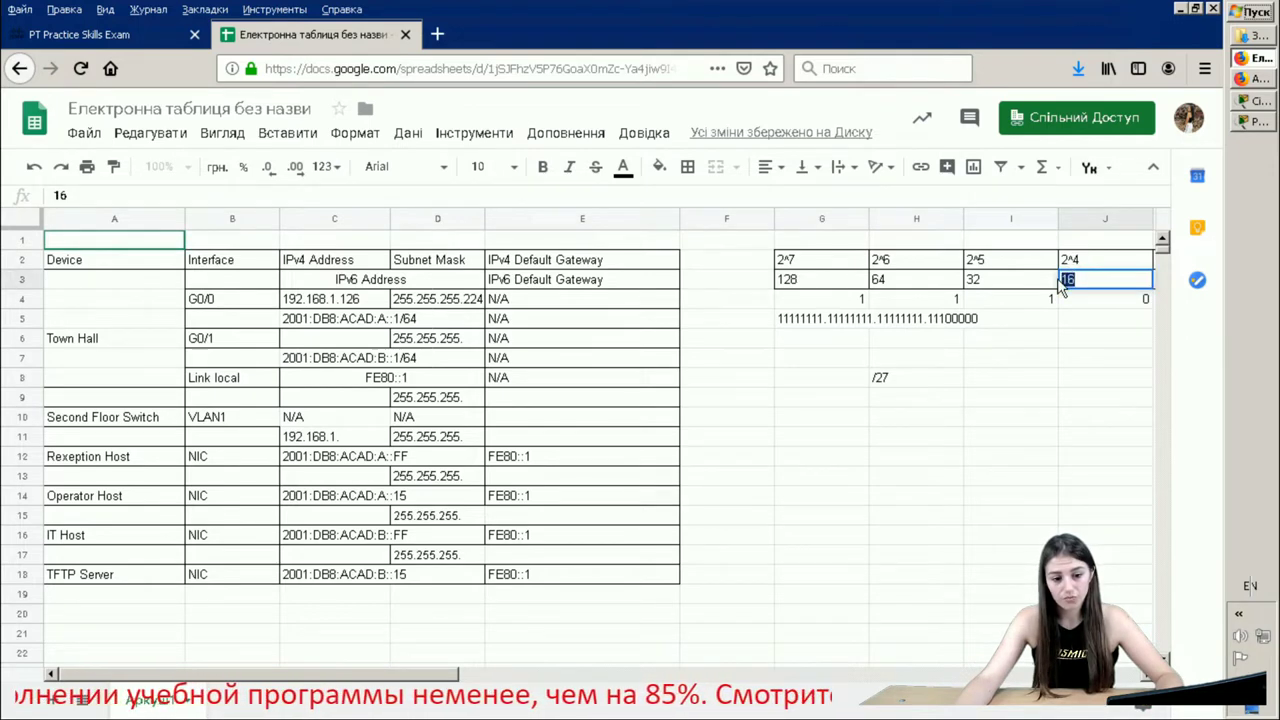
pyautogui.click(1140, 300)
pyautogui.press('Delete')
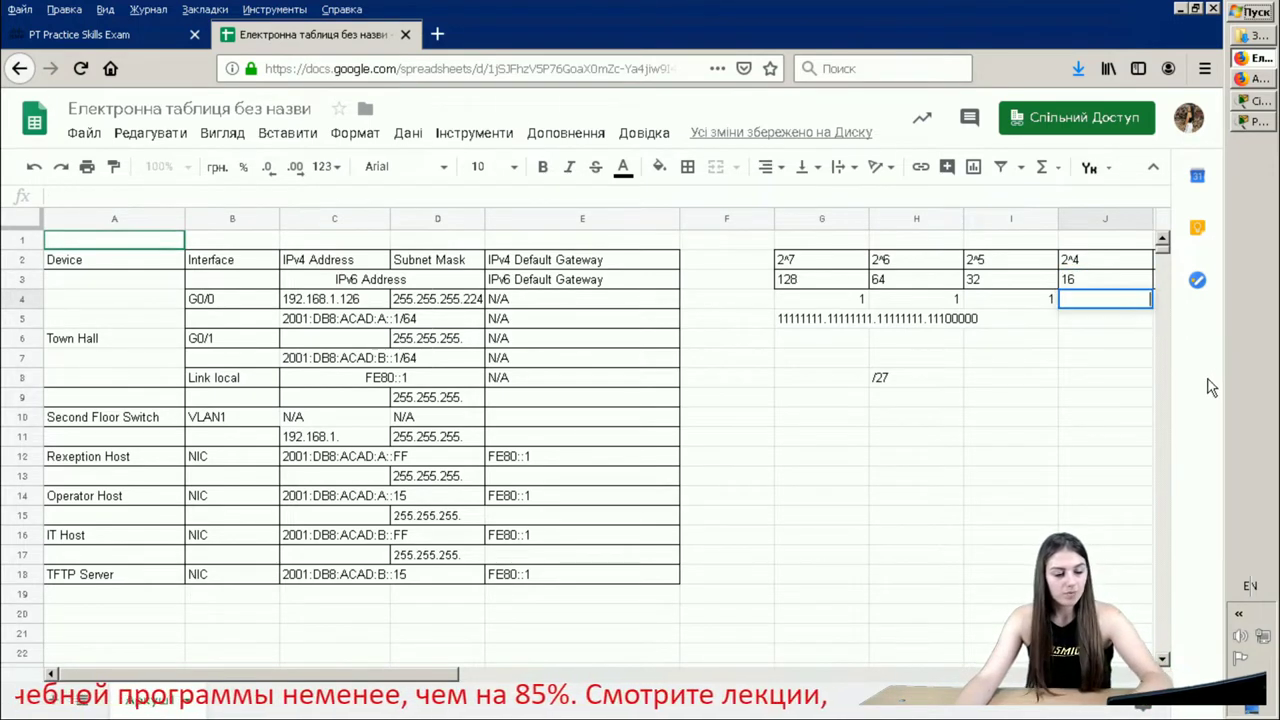
# - Change the mask to 11111111.11111111.11111111.11110000 in G5 and the prefix in H8 to /28
pyautogui.doubleClick(807, 319)
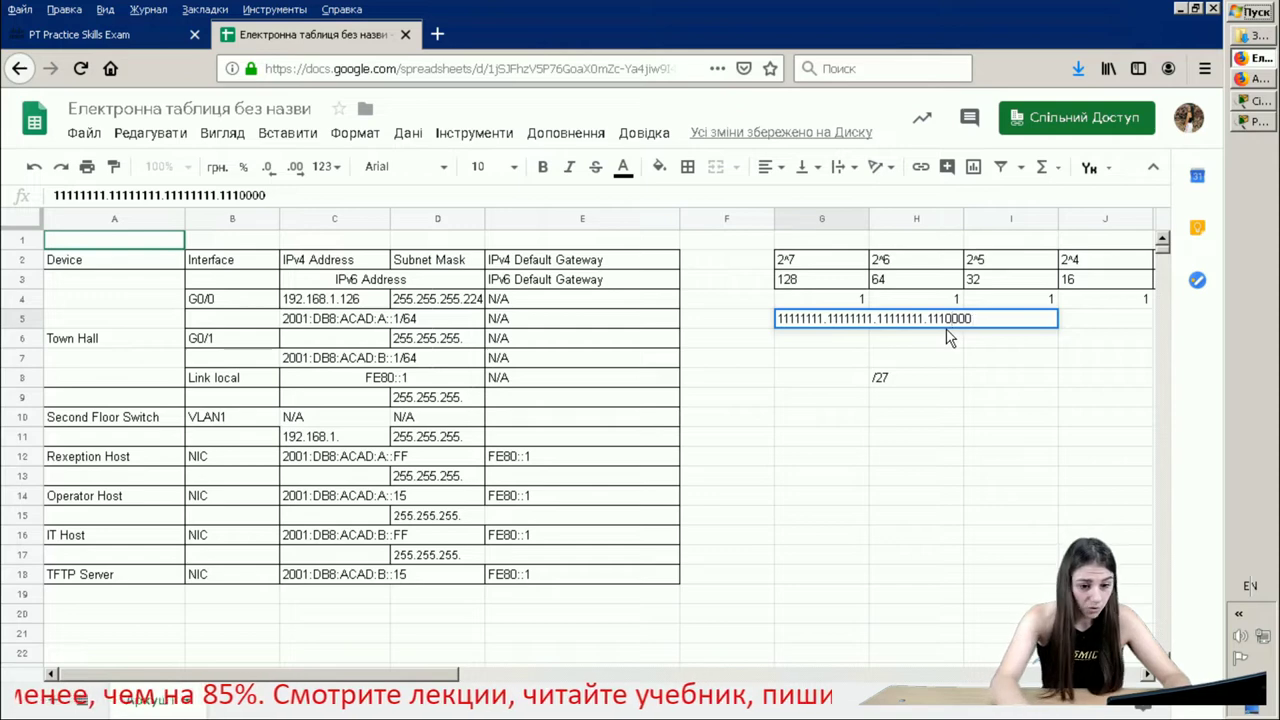
pyautogui.write('1')
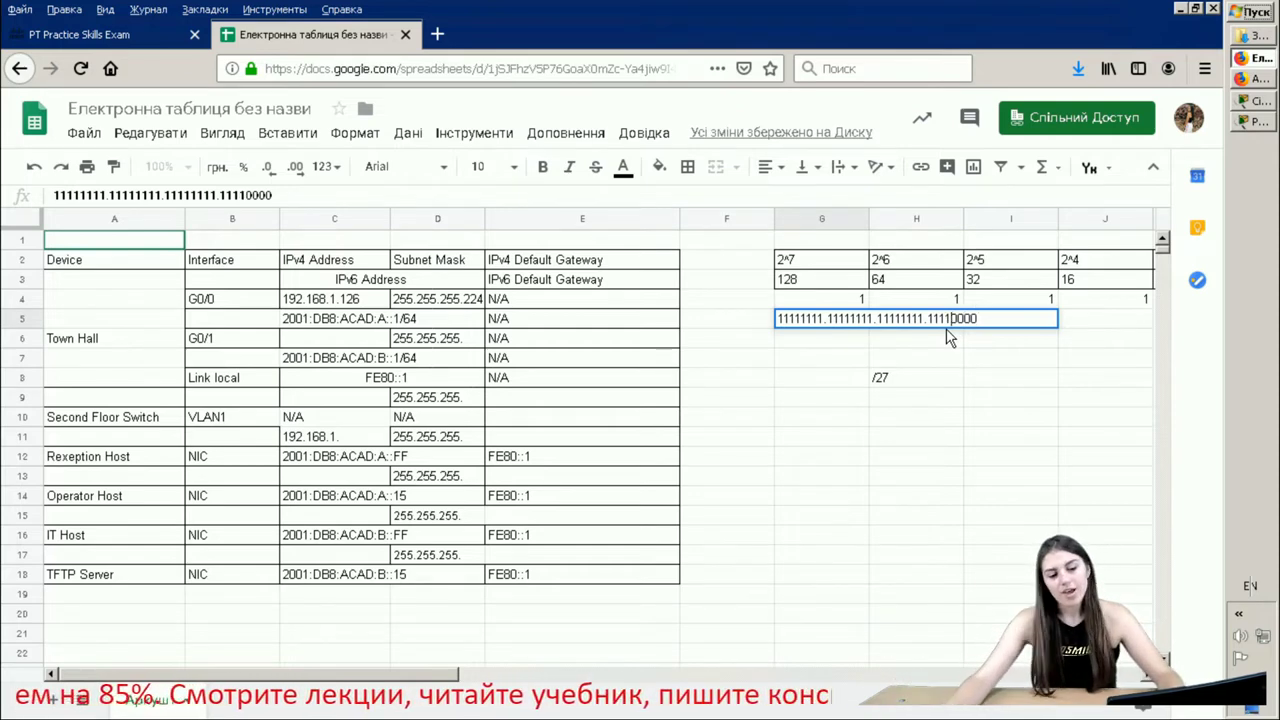
pyautogui.click(918, 384)
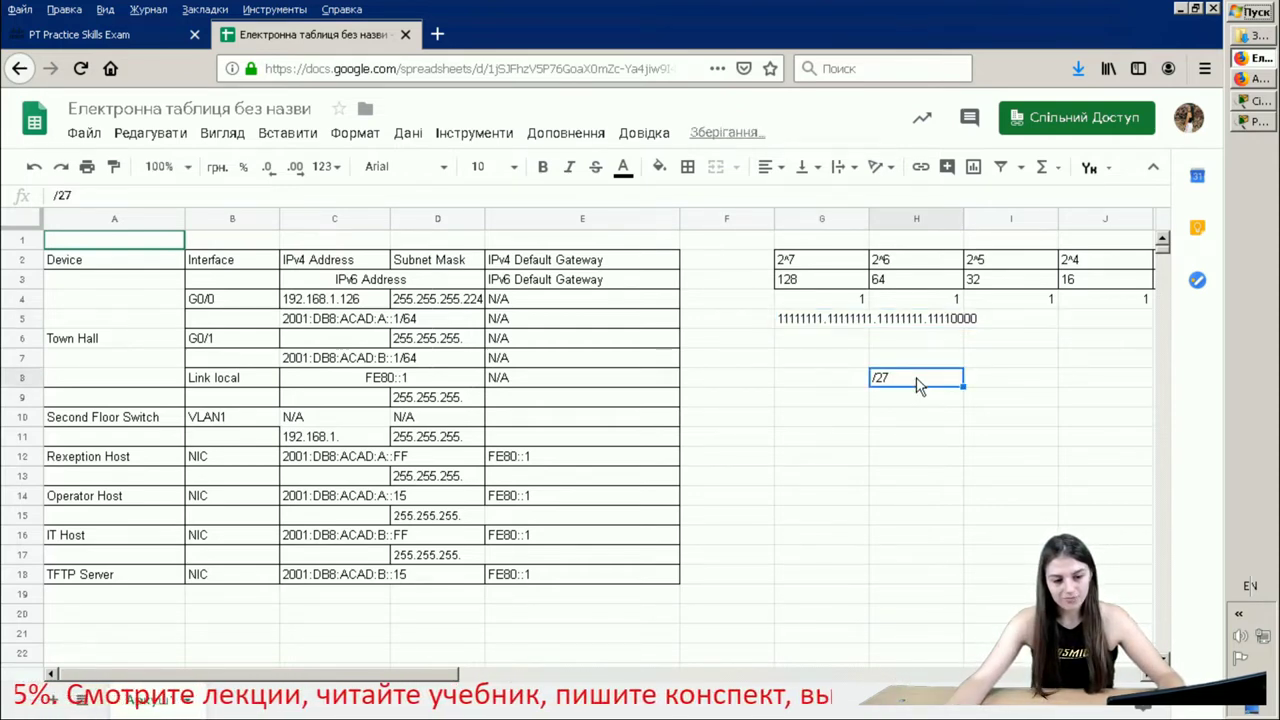
pyautogui.doubleClick(895, 377)
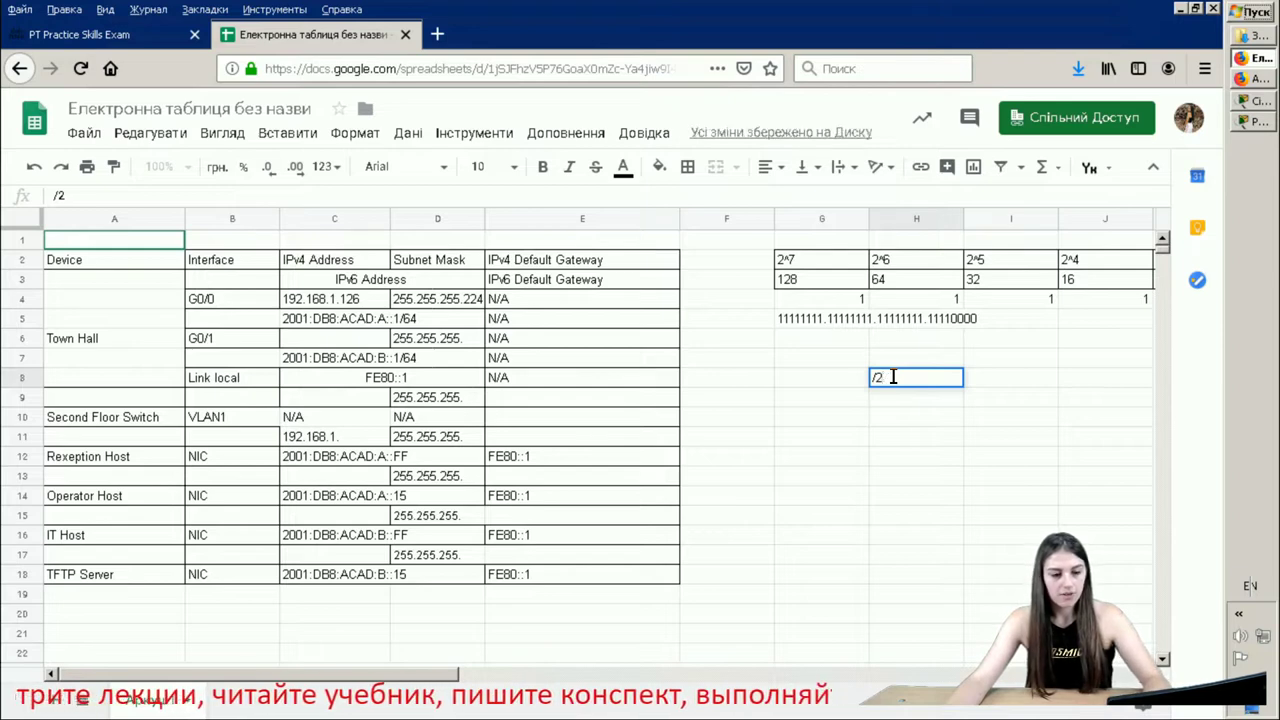
pyautogui.write('8')
pyautogui.scroll(-4, 706, 455)
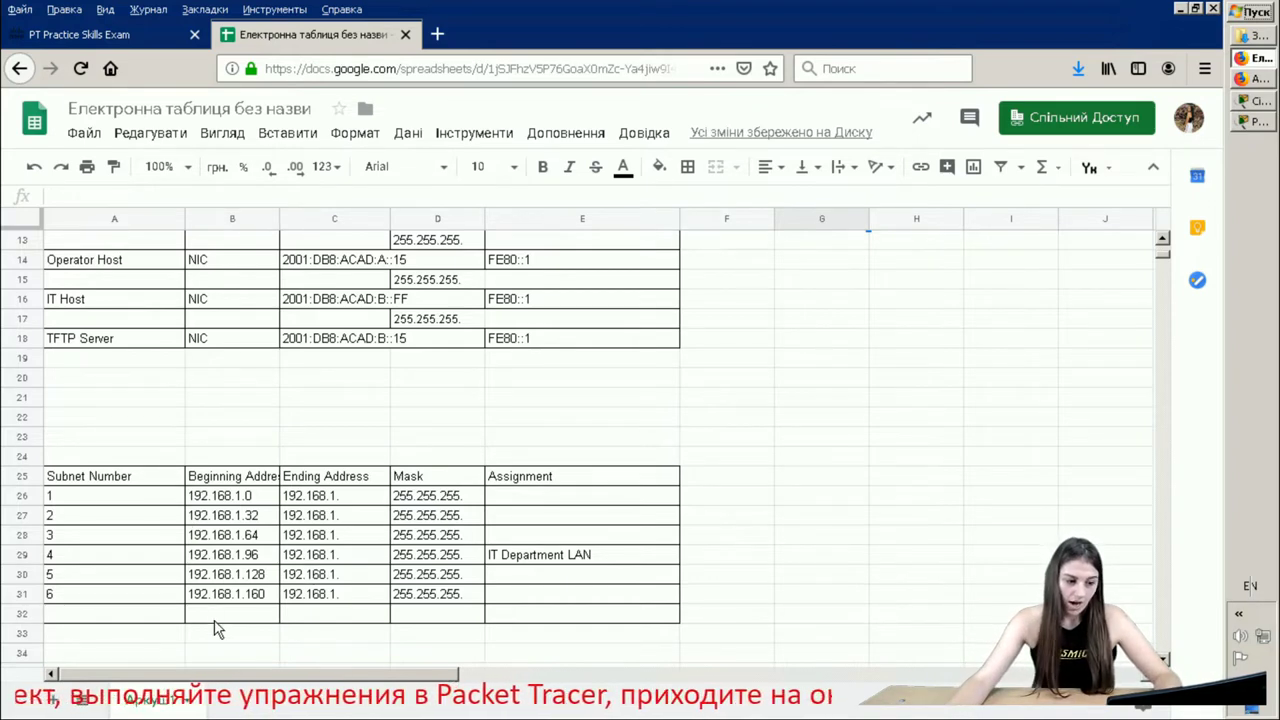
# - Edit cell B31 from 192.168.1.160 to 192.168.1.144 and commit it
pyautogui.click(266, 598)
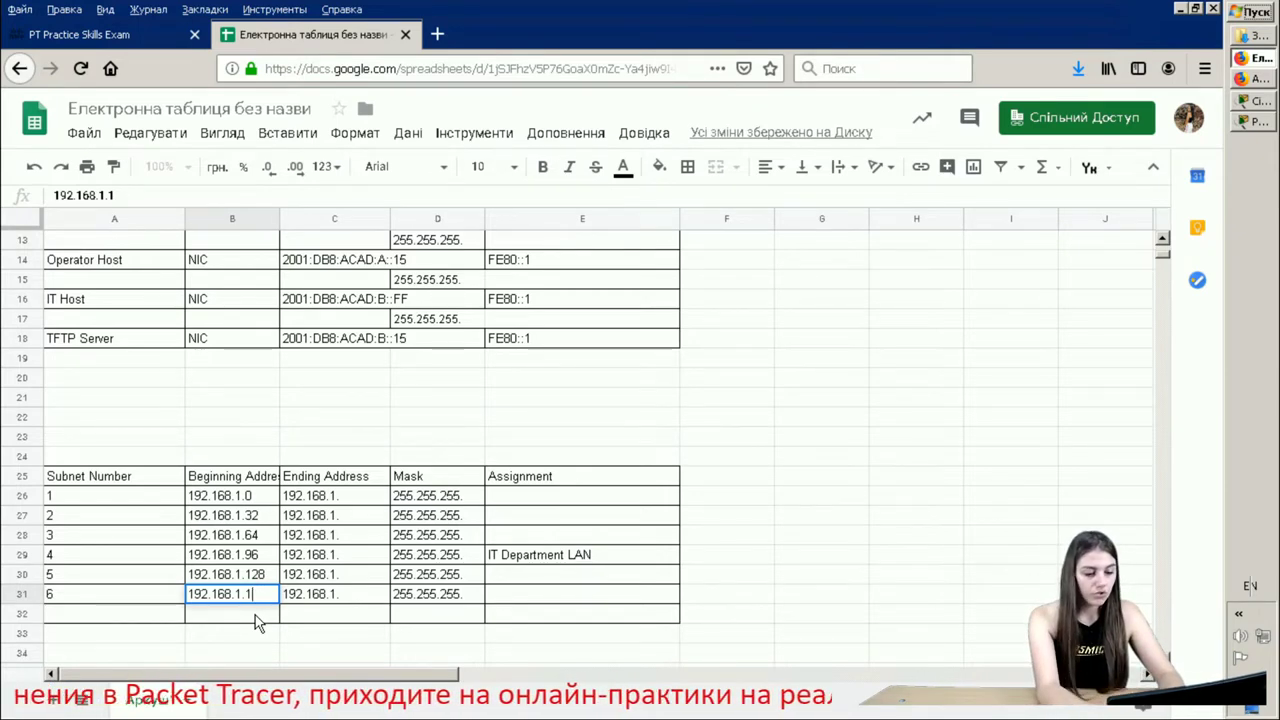
pyautogui.write('44')
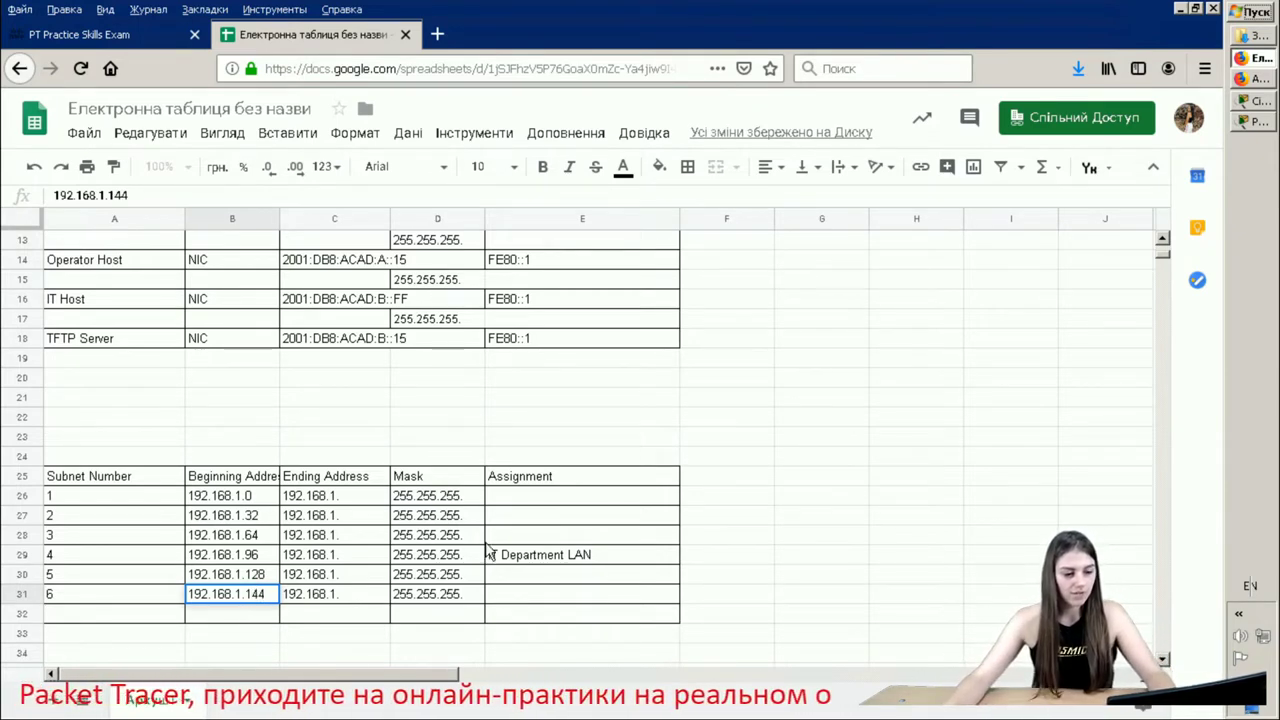
pyautogui.click(466, 500)
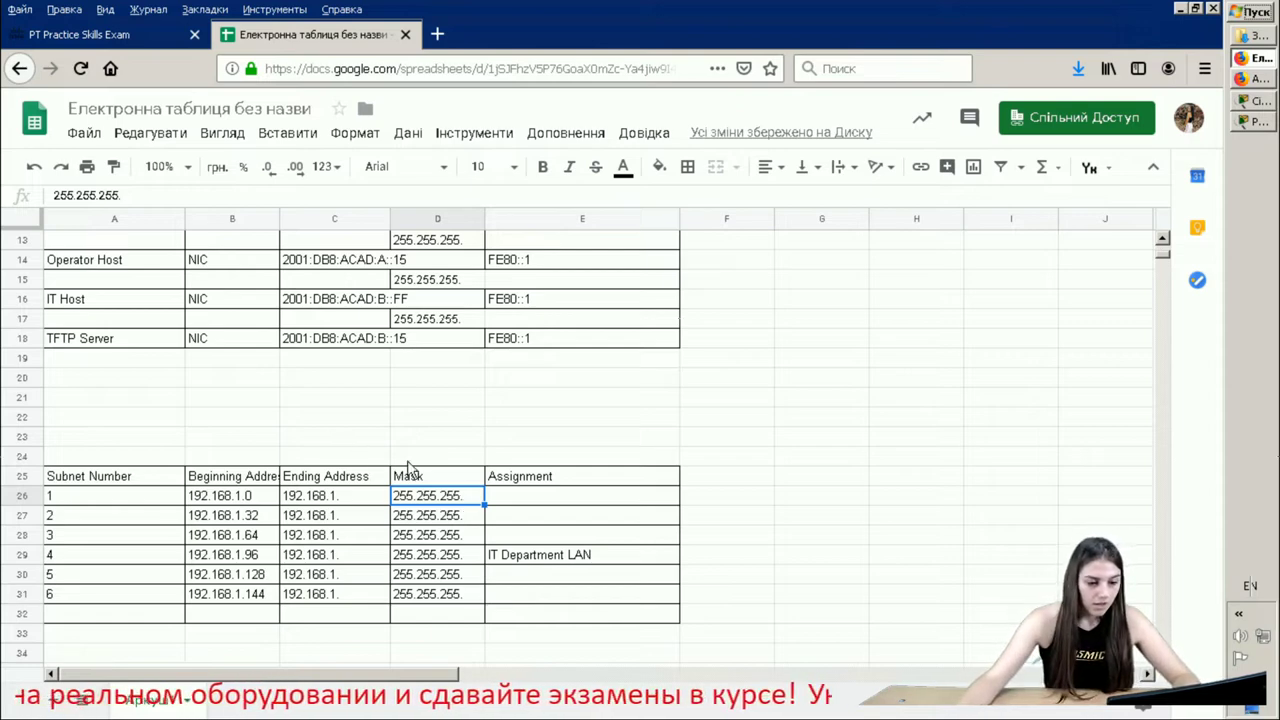
# - Complete the masks for subnets 1–4 in D26–D29 as 255.255.255.224
pyautogui.doubleClick(469, 495)
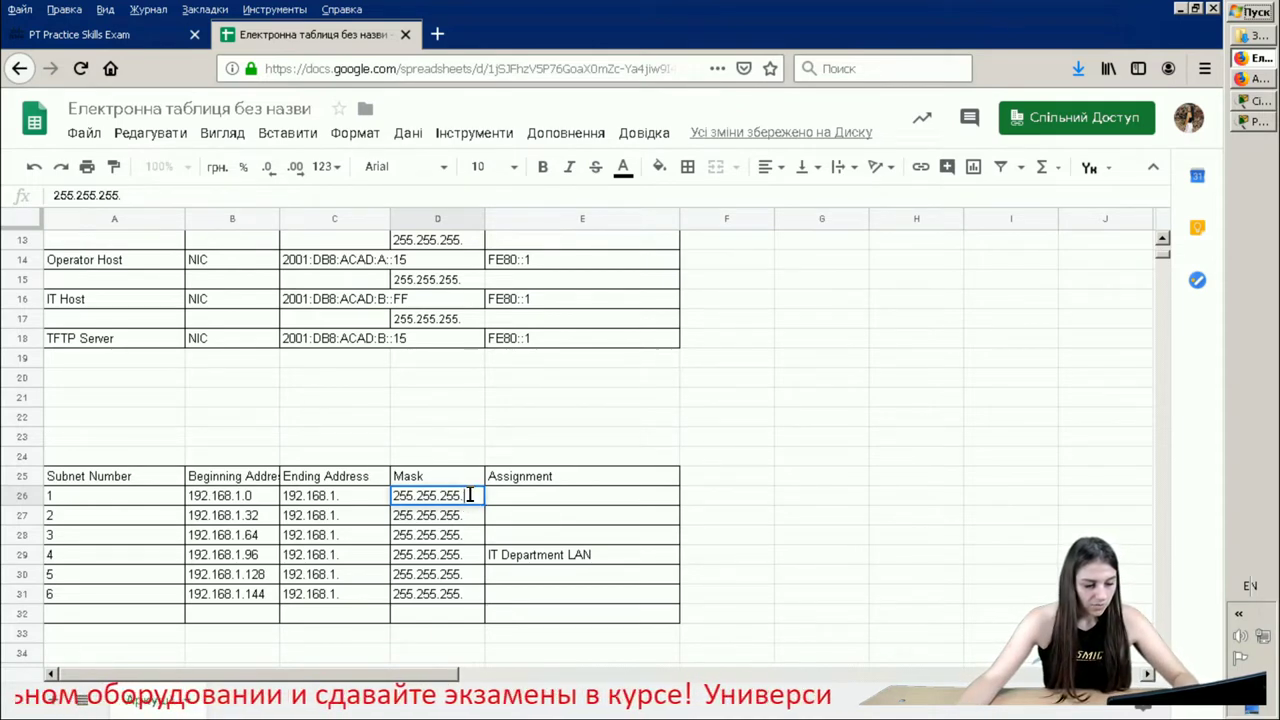
pyautogui.write('224')
pyautogui.press('Return')
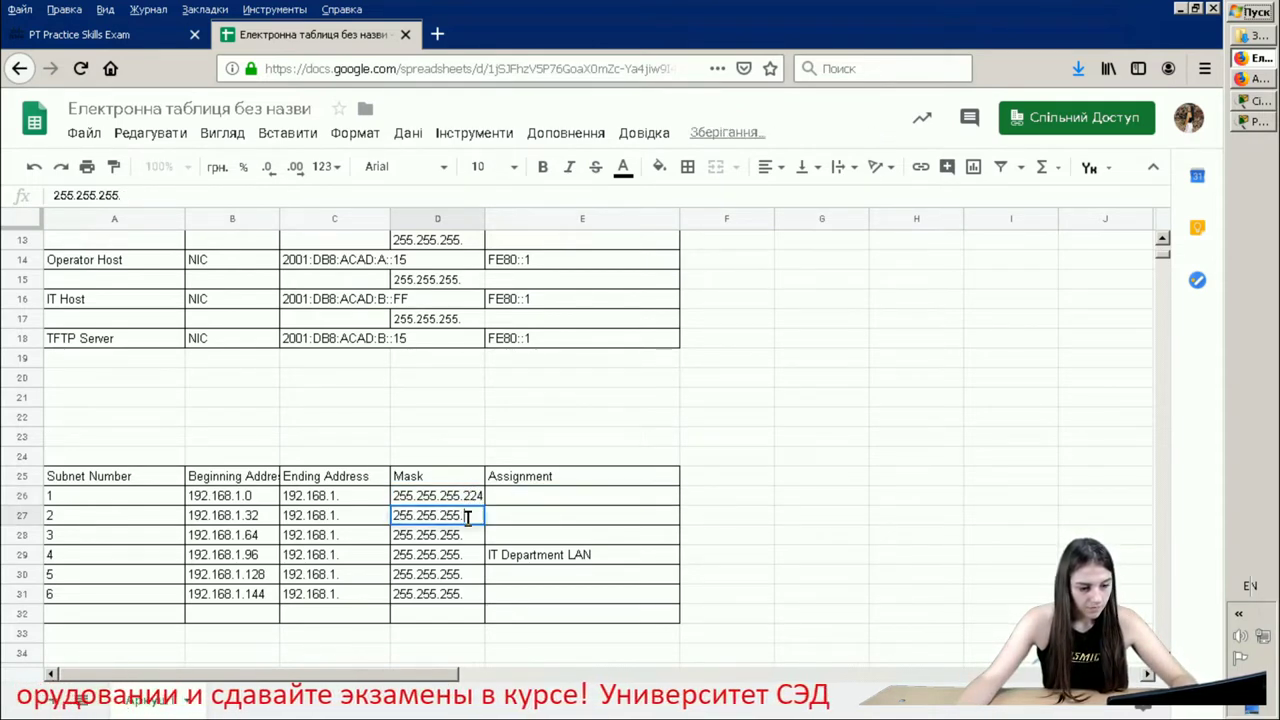
pyautogui.write('224')
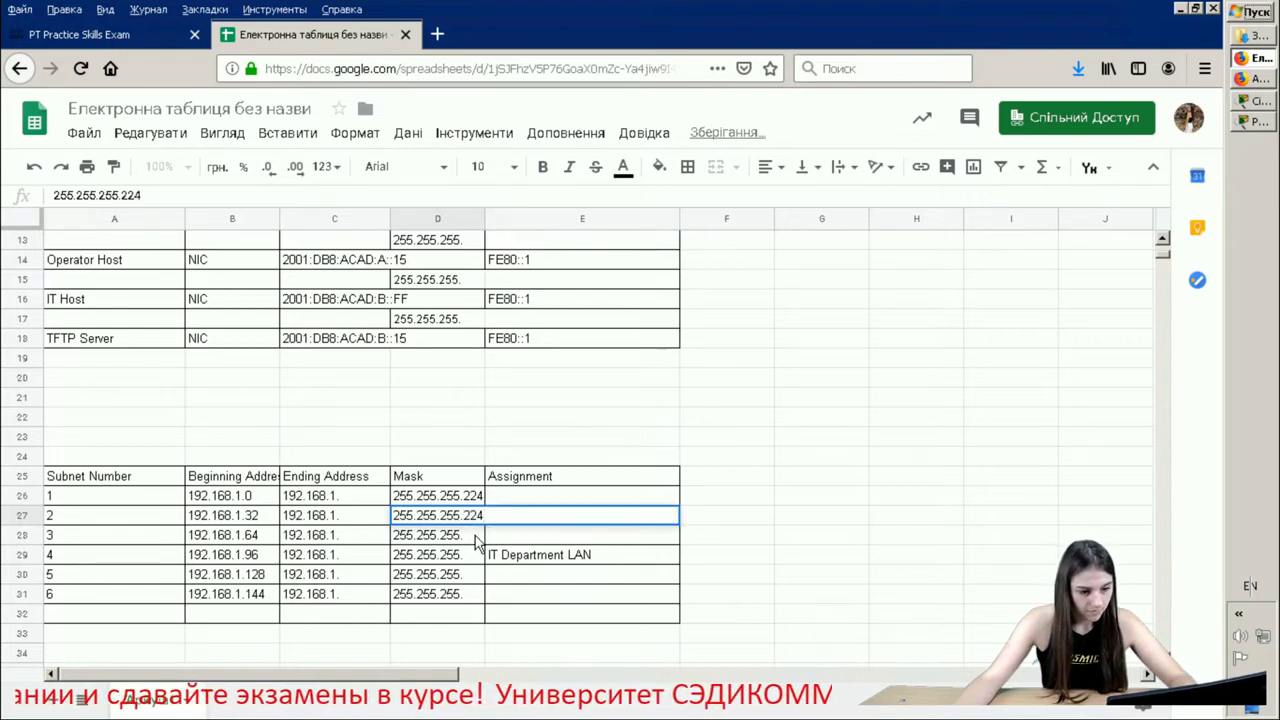
pyautogui.doubleClick(477, 536)
pyautogui.write('224')
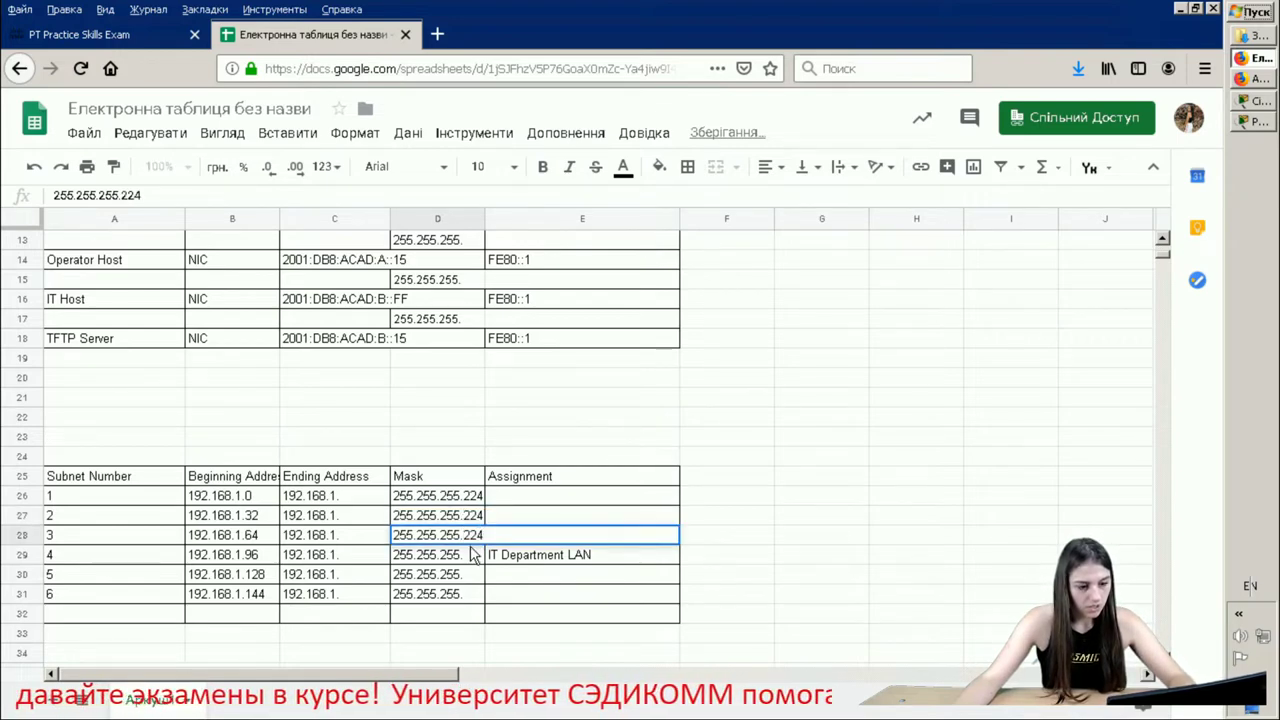
pyautogui.doubleClick(472, 558)
pyautogui.write('2')
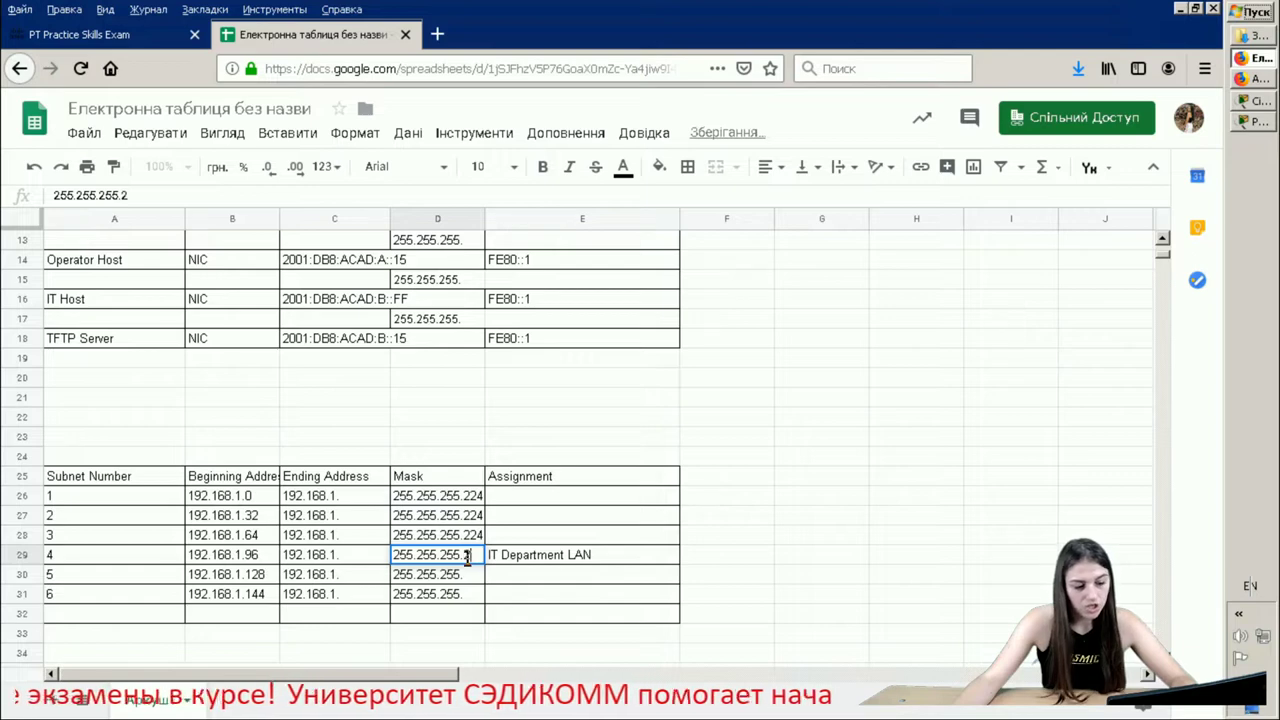
pyautogui.write('24')
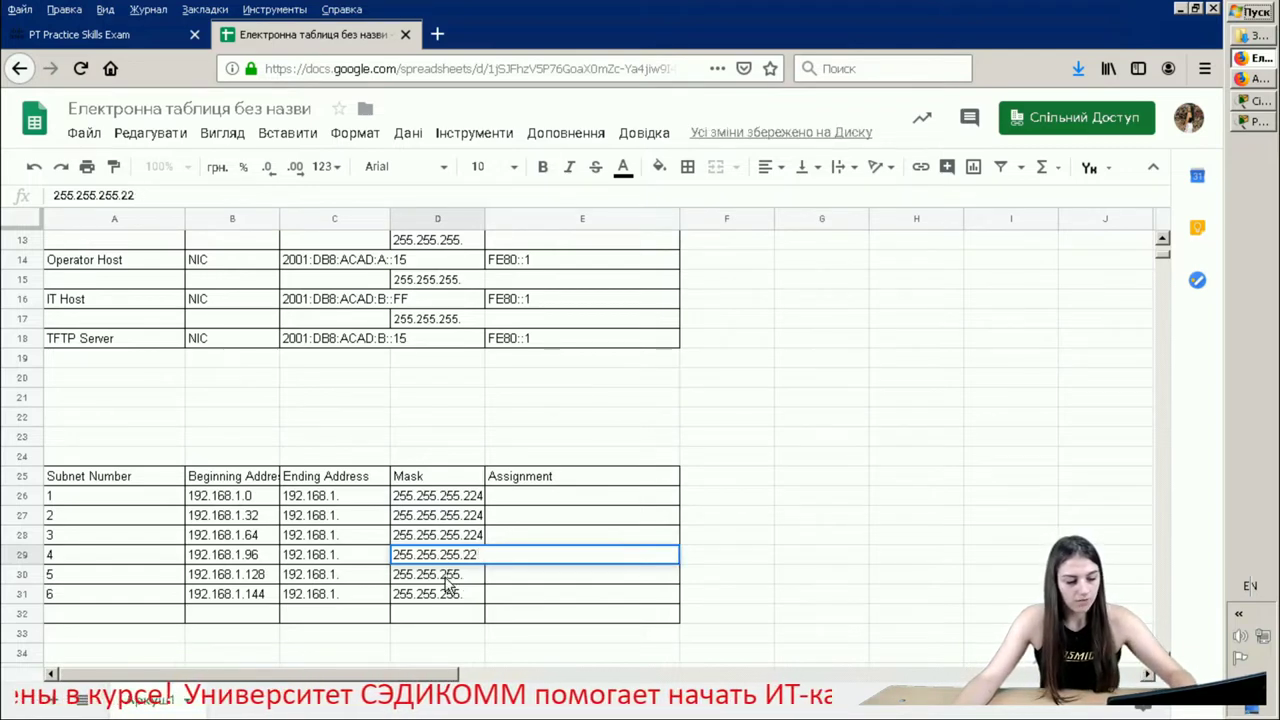
pyautogui.click(467, 578)
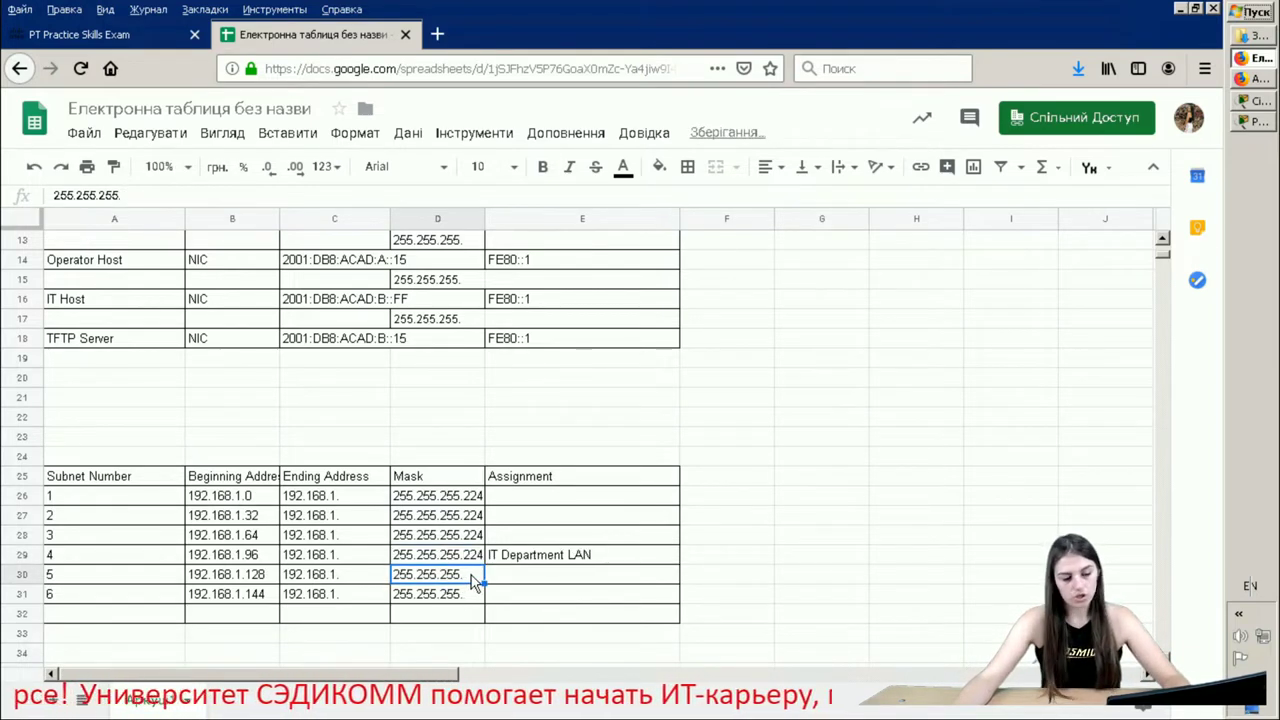
# - Complete the masks for subnets 5 and 6 in D30–D31 as 255.255.255.240
pyautogui.doubleClick(470, 578)
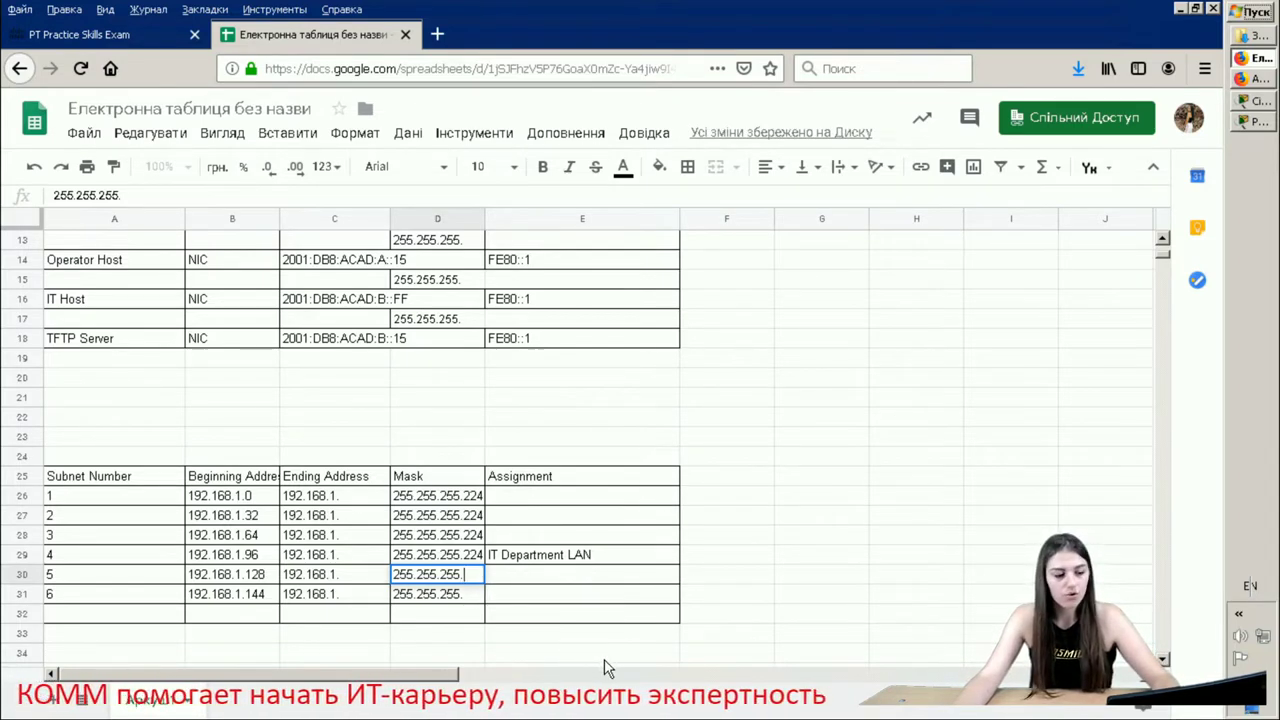
pyautogui.write('240')
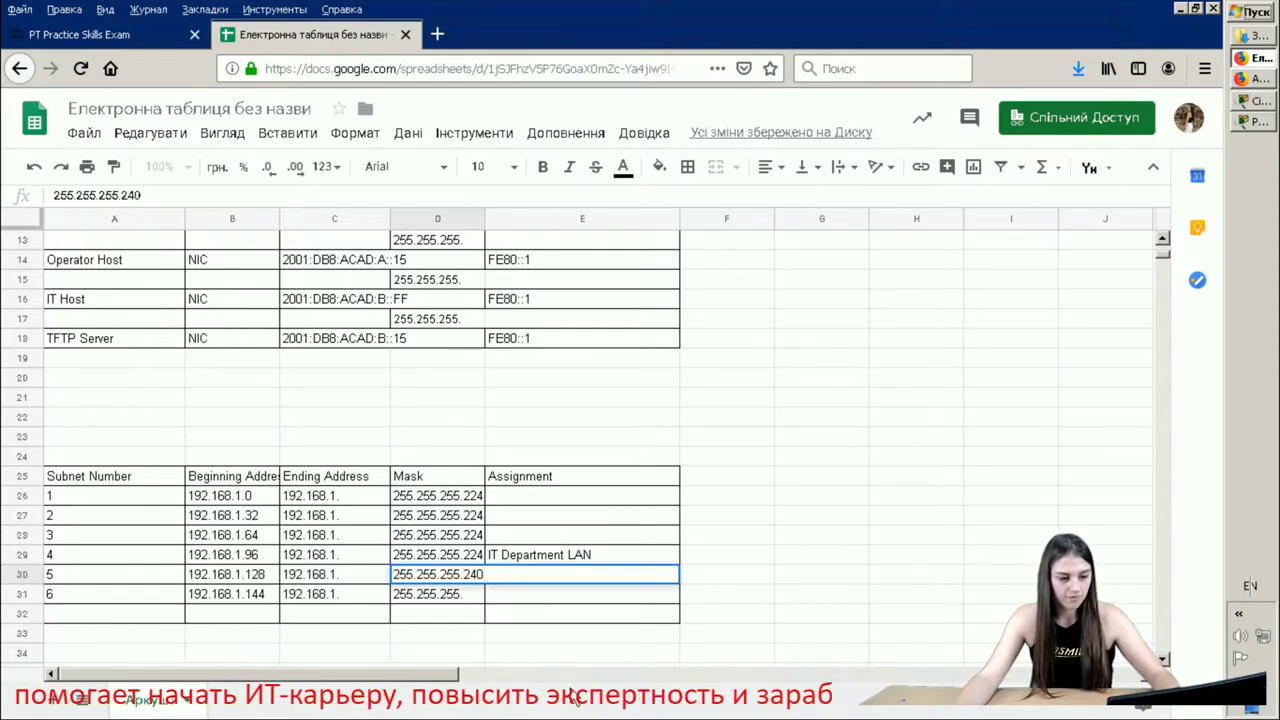
pyautogui.doubleClick(471, 600)
pyautogui.write('22')
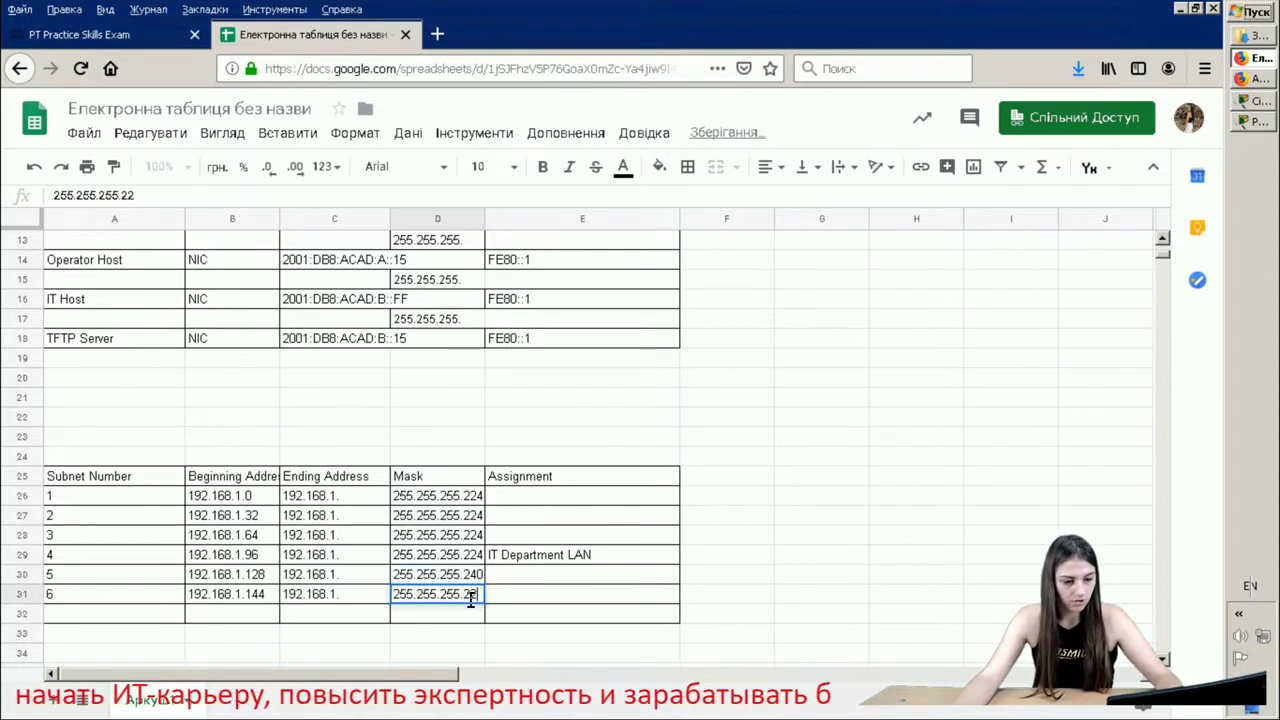
pyautogui.press('BackSpace')
pyautogui.write('40')
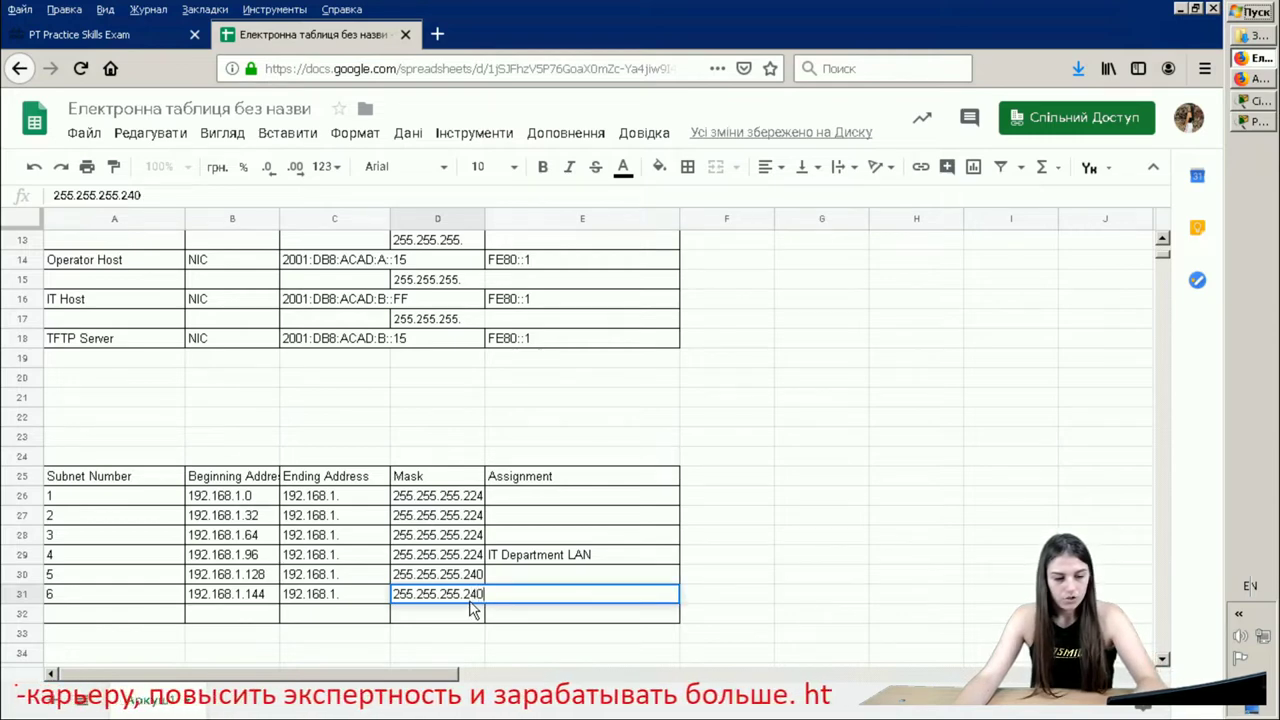
pyautogui.press('Return')
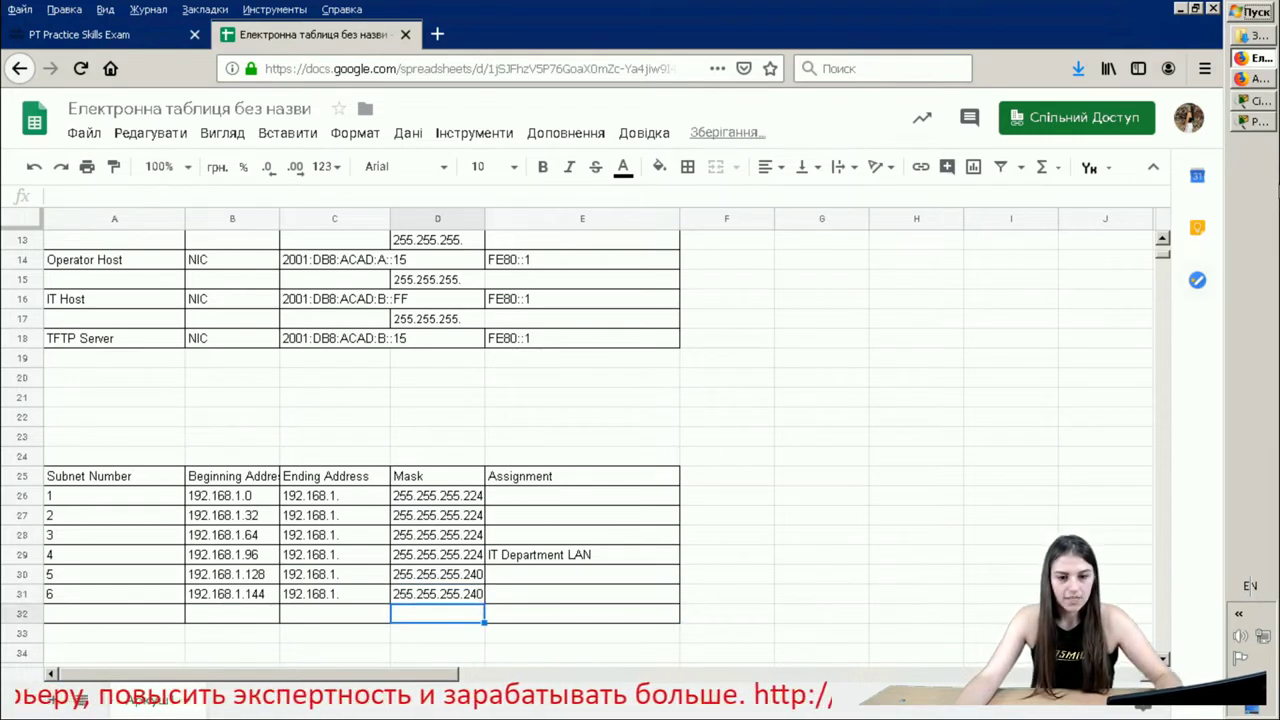
pyautogui.click(1254, 121)
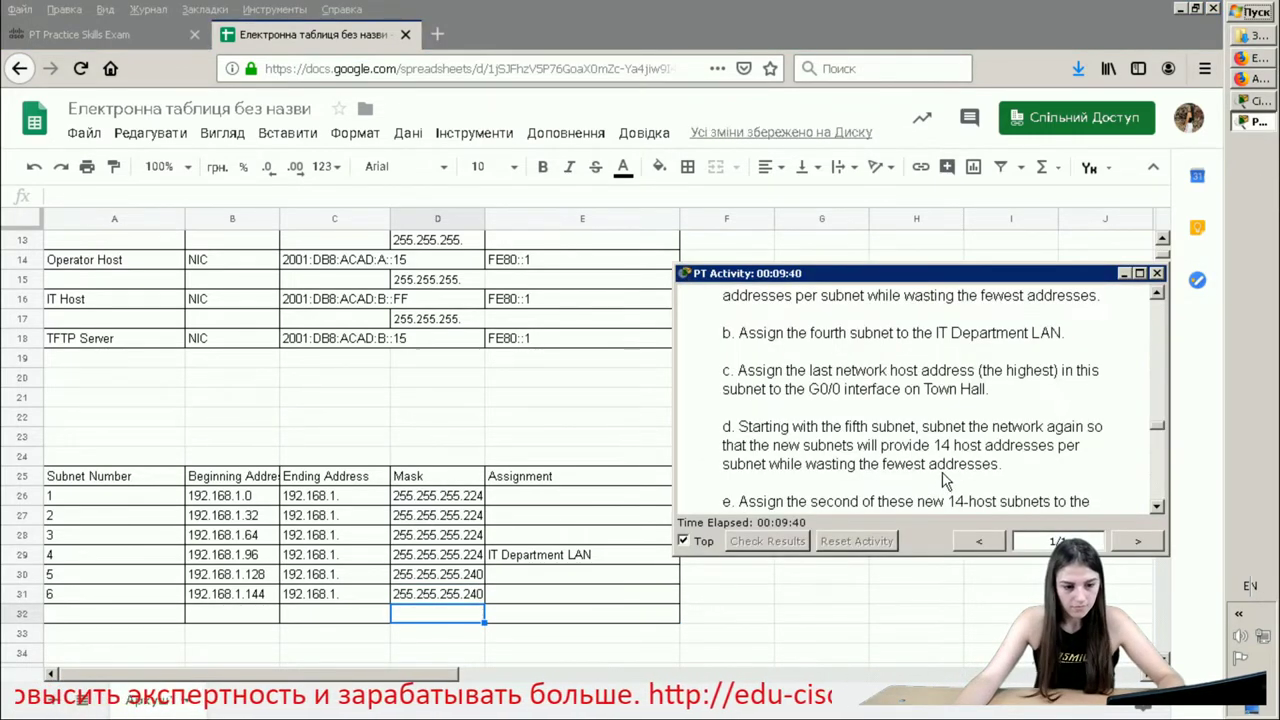
# - Read step e of the activity instructions, then begin entering subnet 6's Administration LAN assignment in E31
pyautogui.scroll(-1, 933, 463)
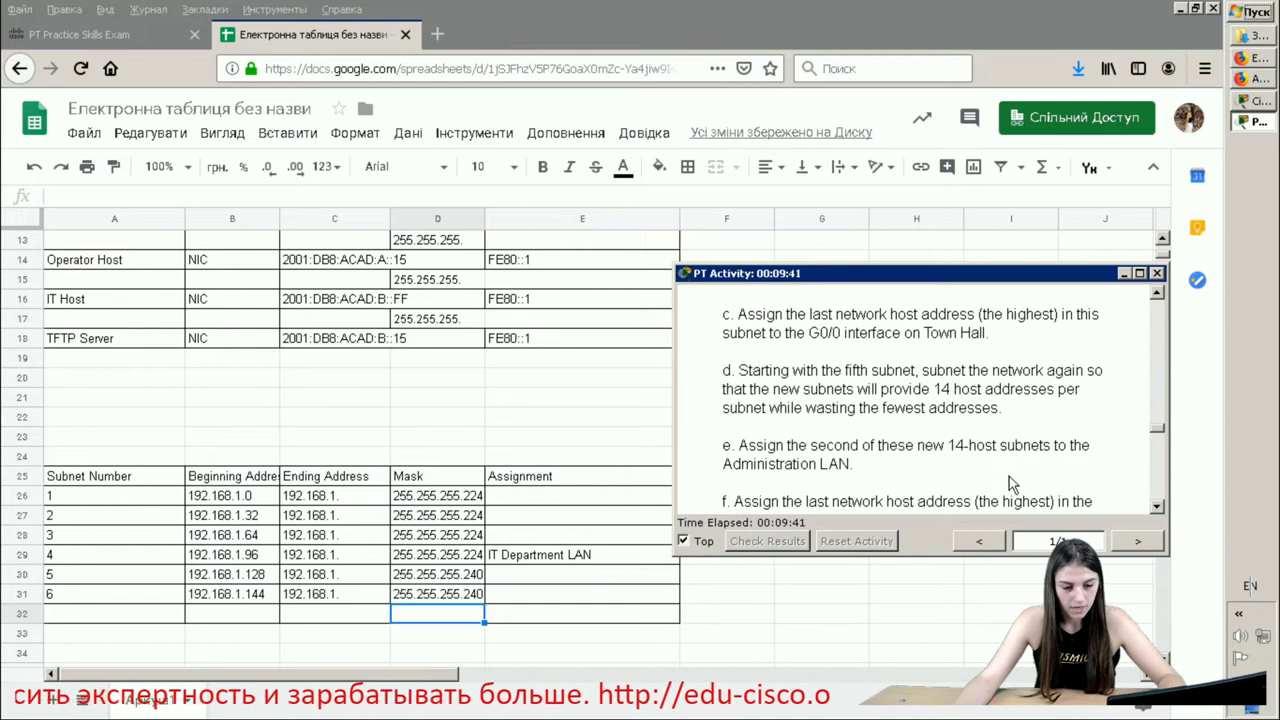
pyautogui.moveTo(876, 501); pyautogui.dragTo(733, 447)
pyautogui.click(905, 477)
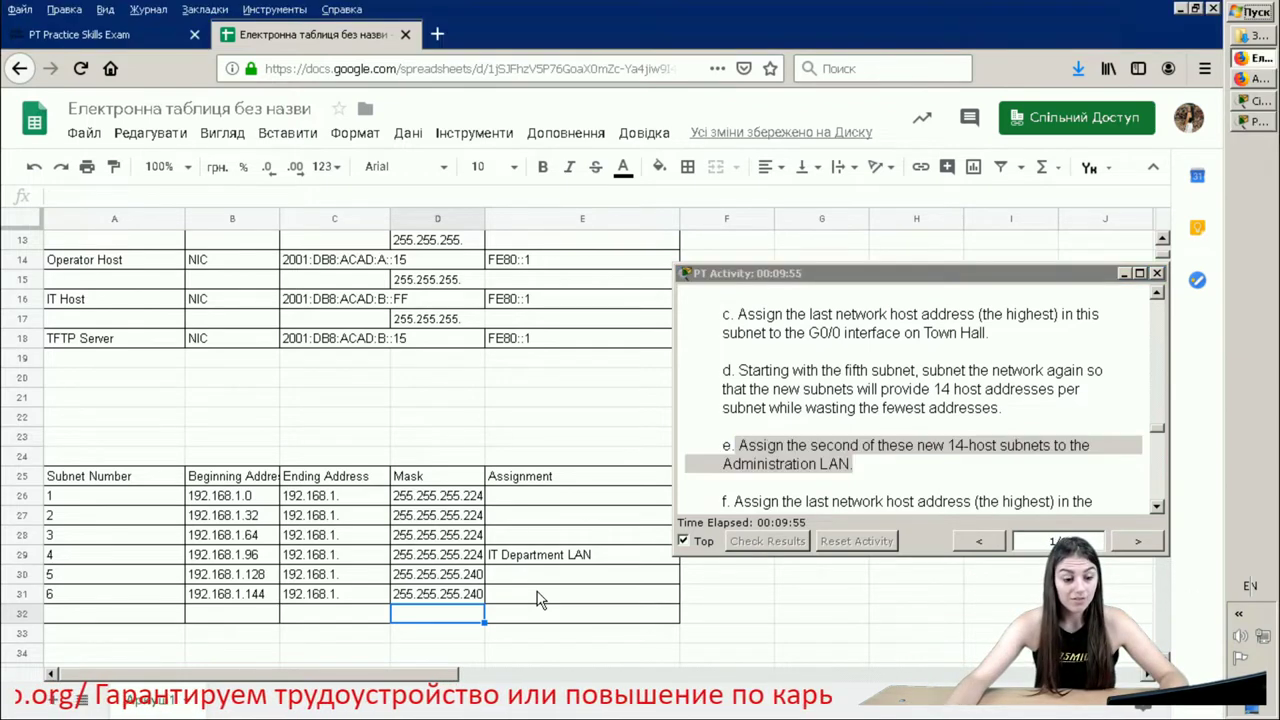
pyautogui.doubleClick(538, 594)
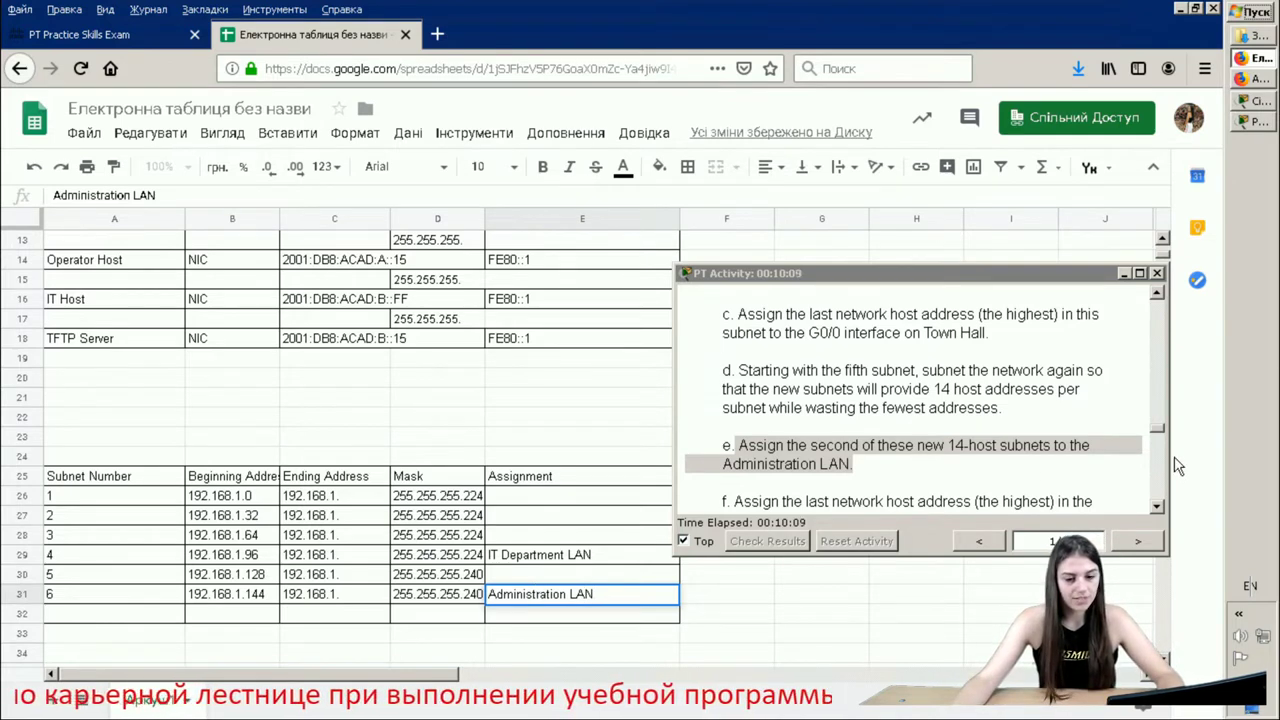
pyautogui.click(1000, 443)
pyautogui.scroll(-1, 978, 462)
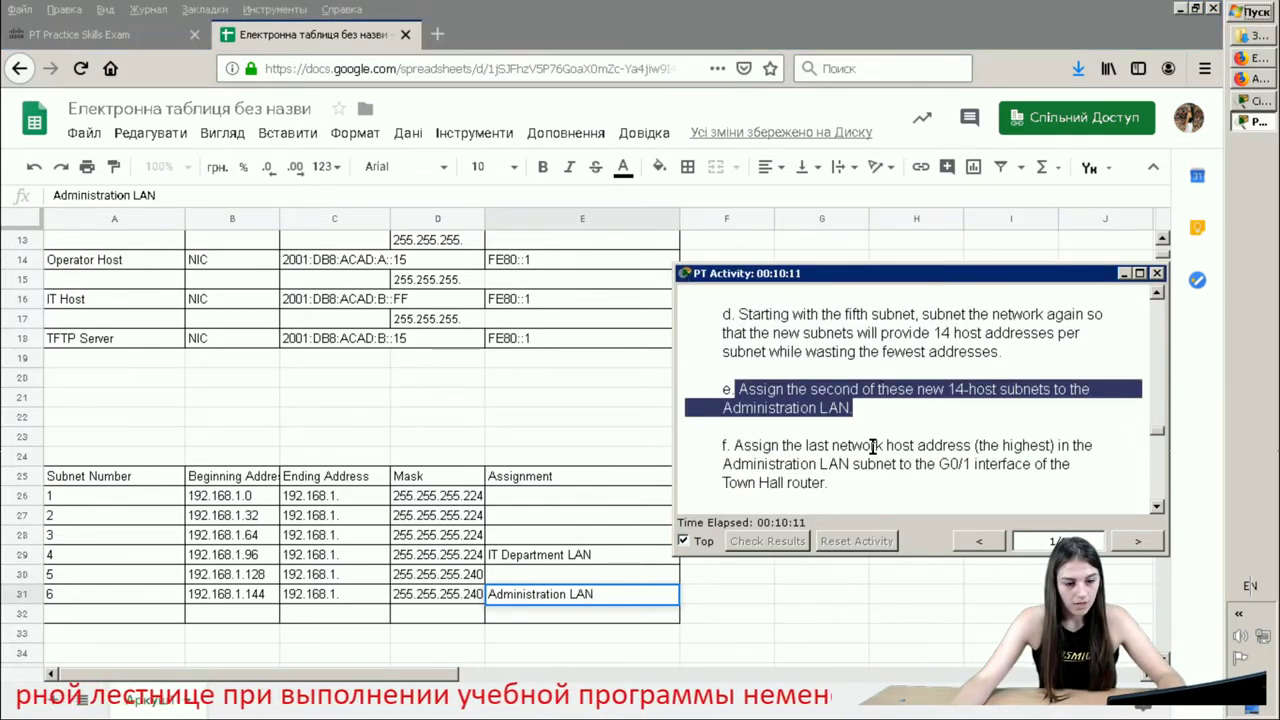
pyautogui.moveTo(845, 490); pyautogui.dragTo(690, 440)
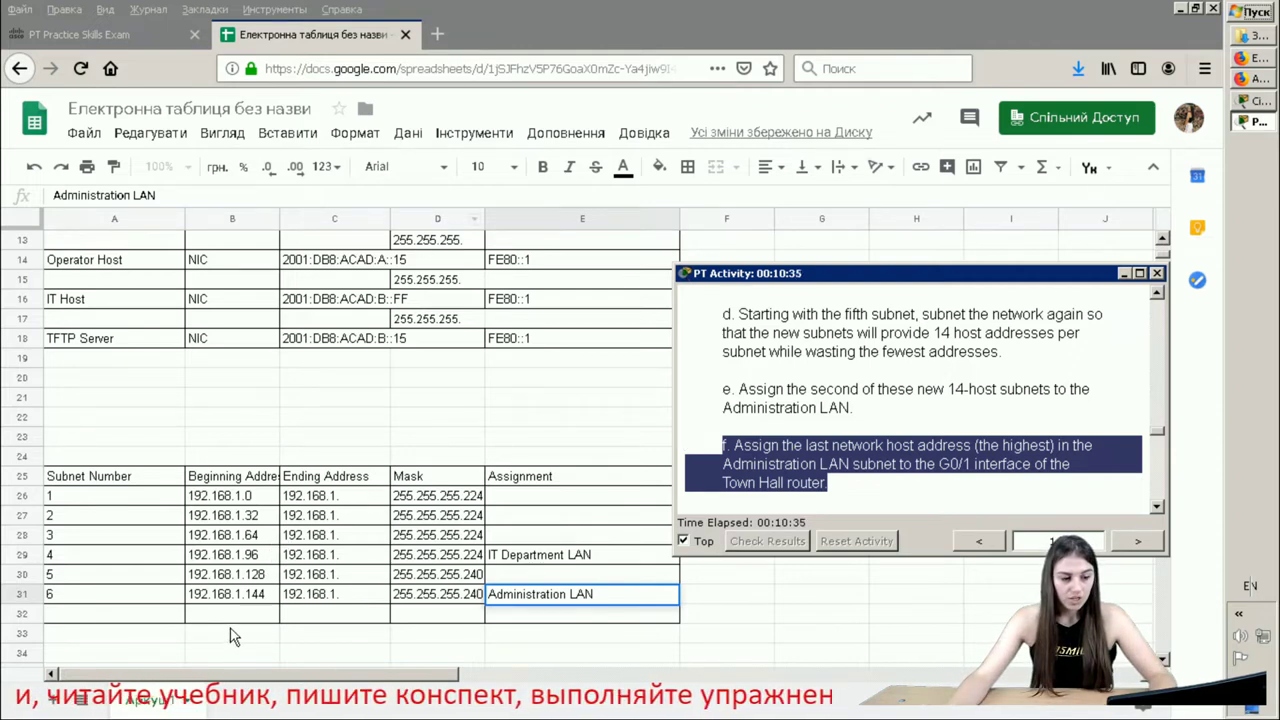
pyautogui.doubleClick(258, 594)
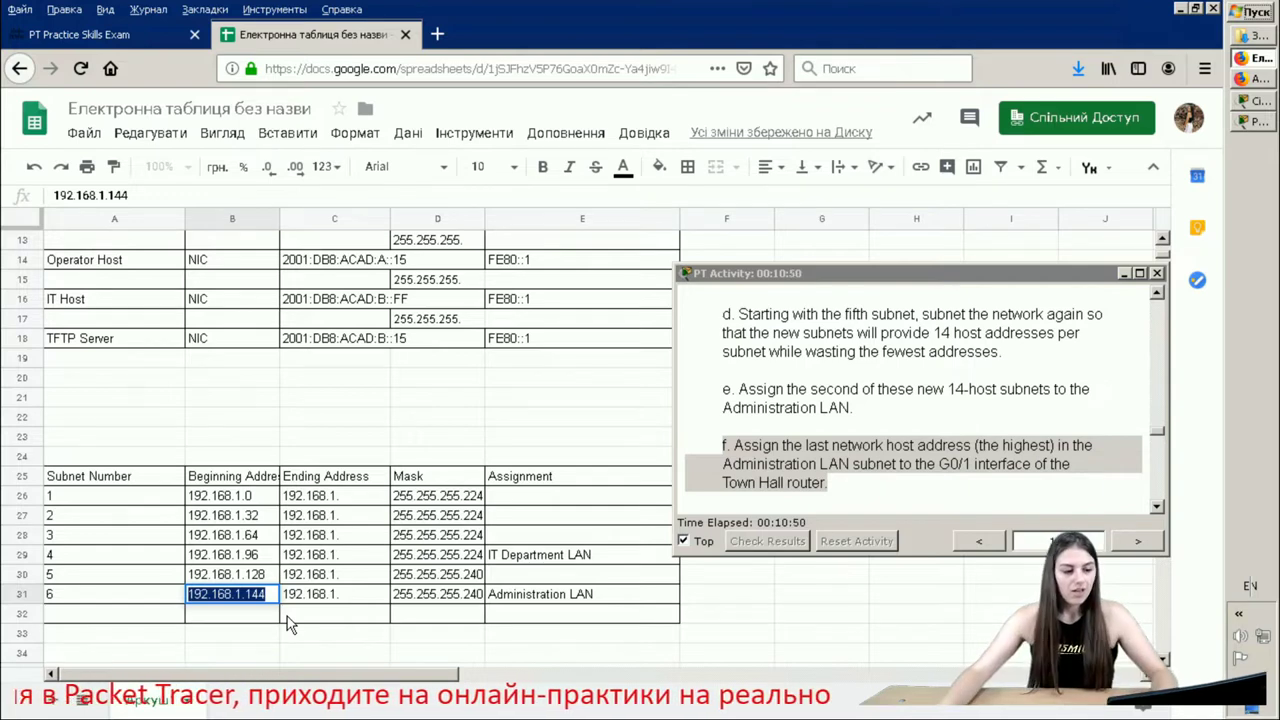
# - Enter 192.168.1.158 as Town Hall's G0/1 IPv4 address in C6
pyautogui.scroll(4, 350, 340)
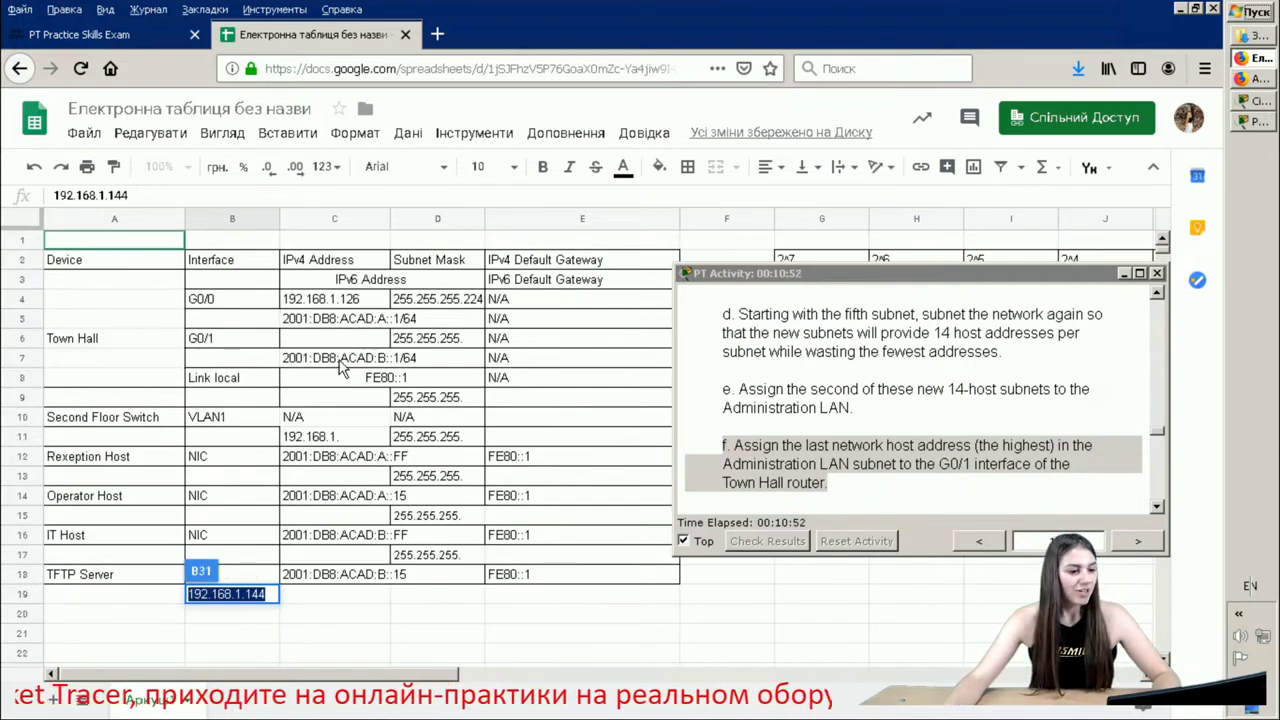
pyautogui.click(358, 338)
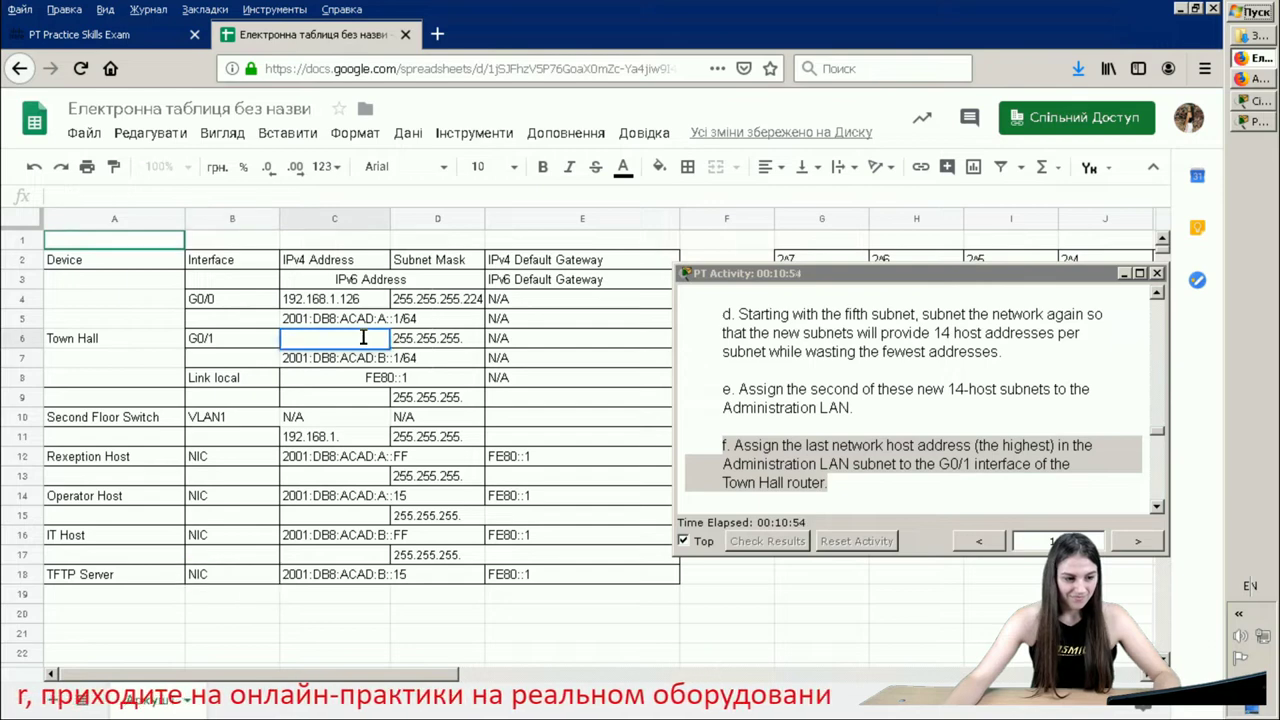
pyautogui.write('192.1')
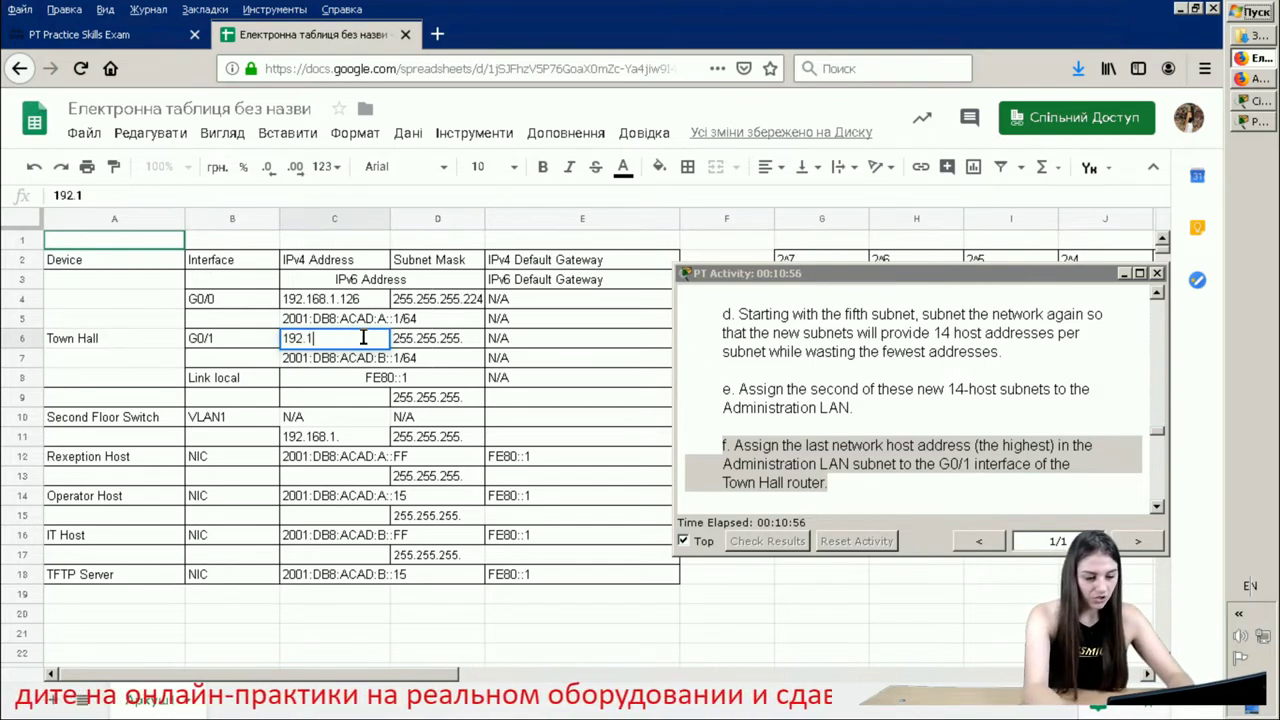
pyautogui.write('68.1')
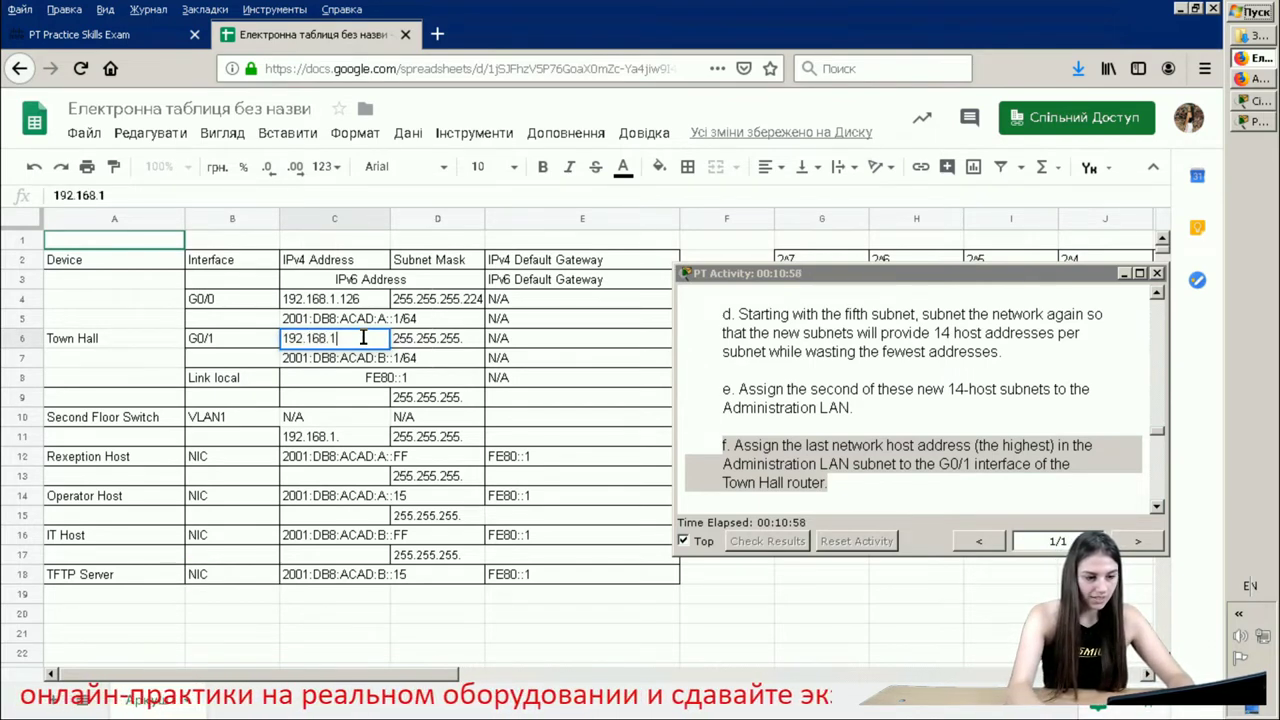
pyautogui.write('.158')
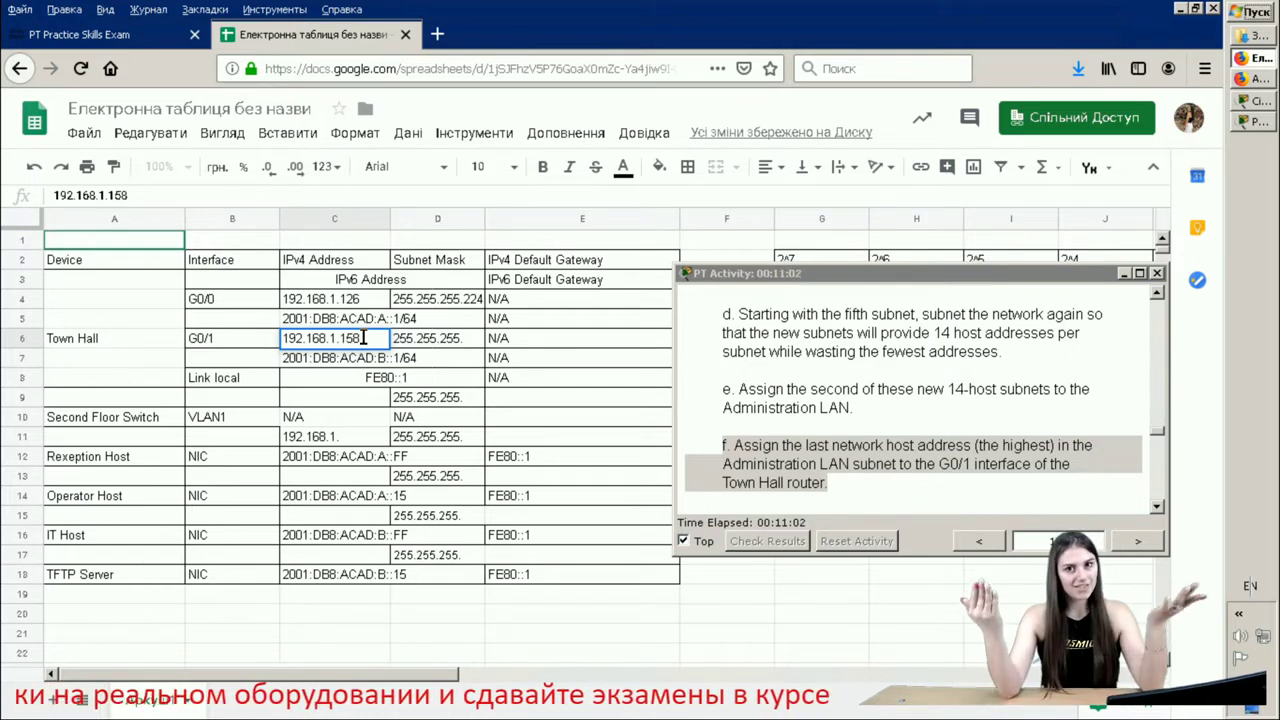
pyautogui.press('Return')
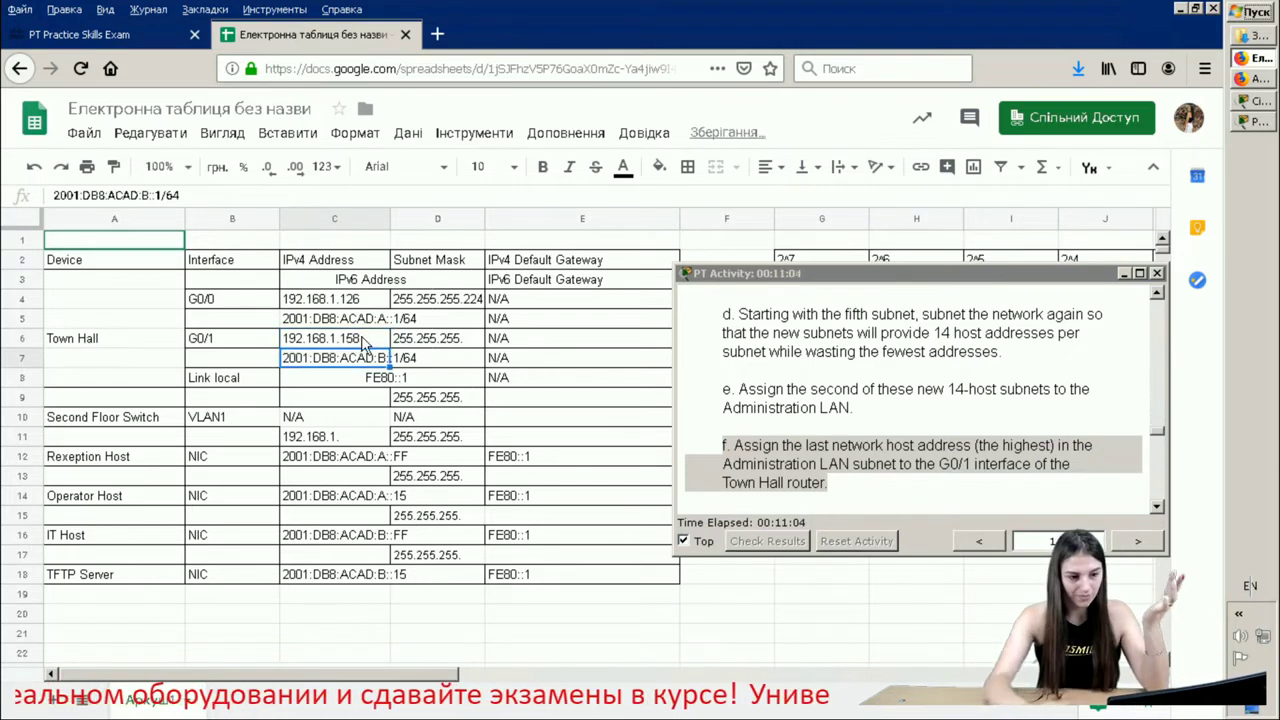
# - Complete the G0/1 subnet mask in D6 as 255.255.255.240
pyautogui.click(463, 338)
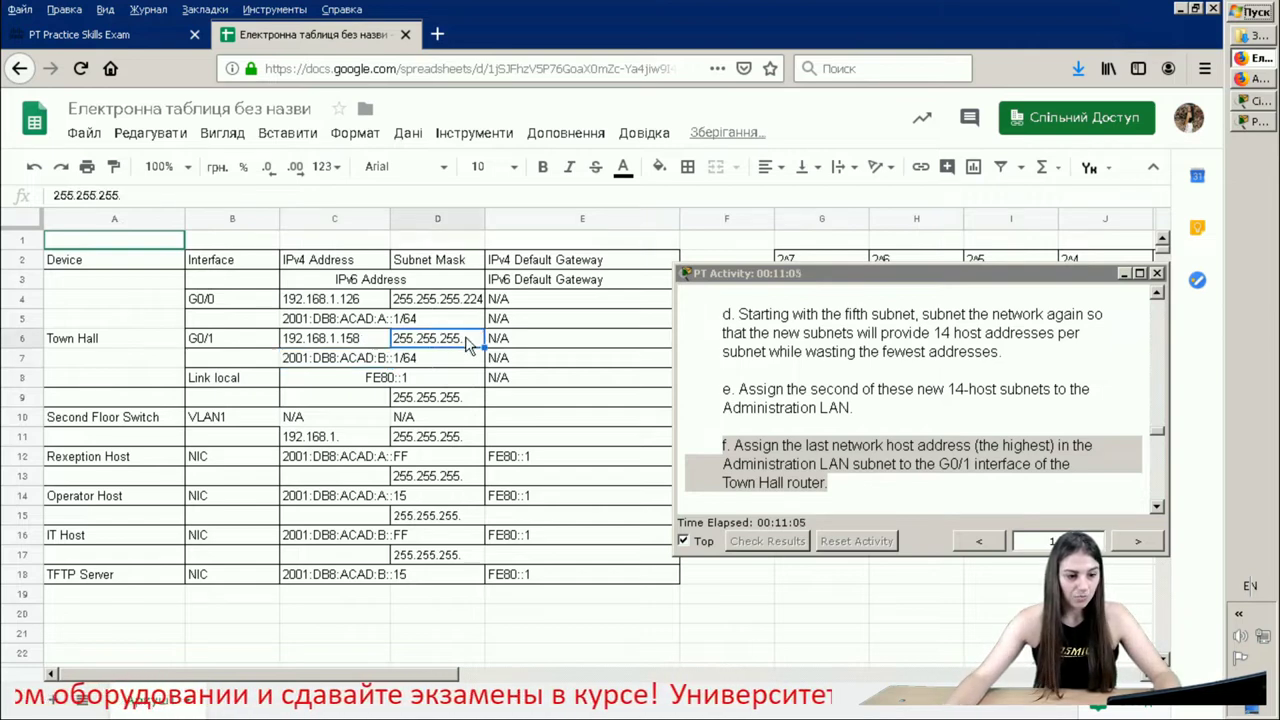
pyautogui.doubleClick(465, 339)
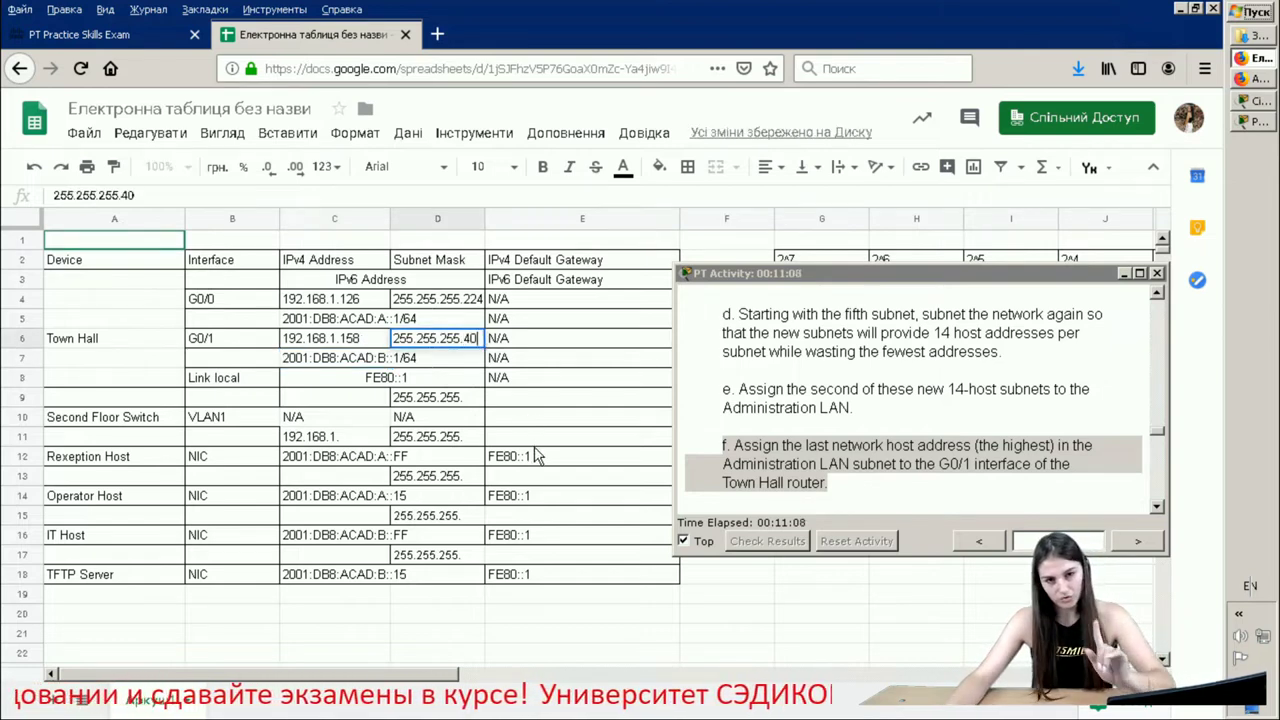
pyautogui.press('Return')
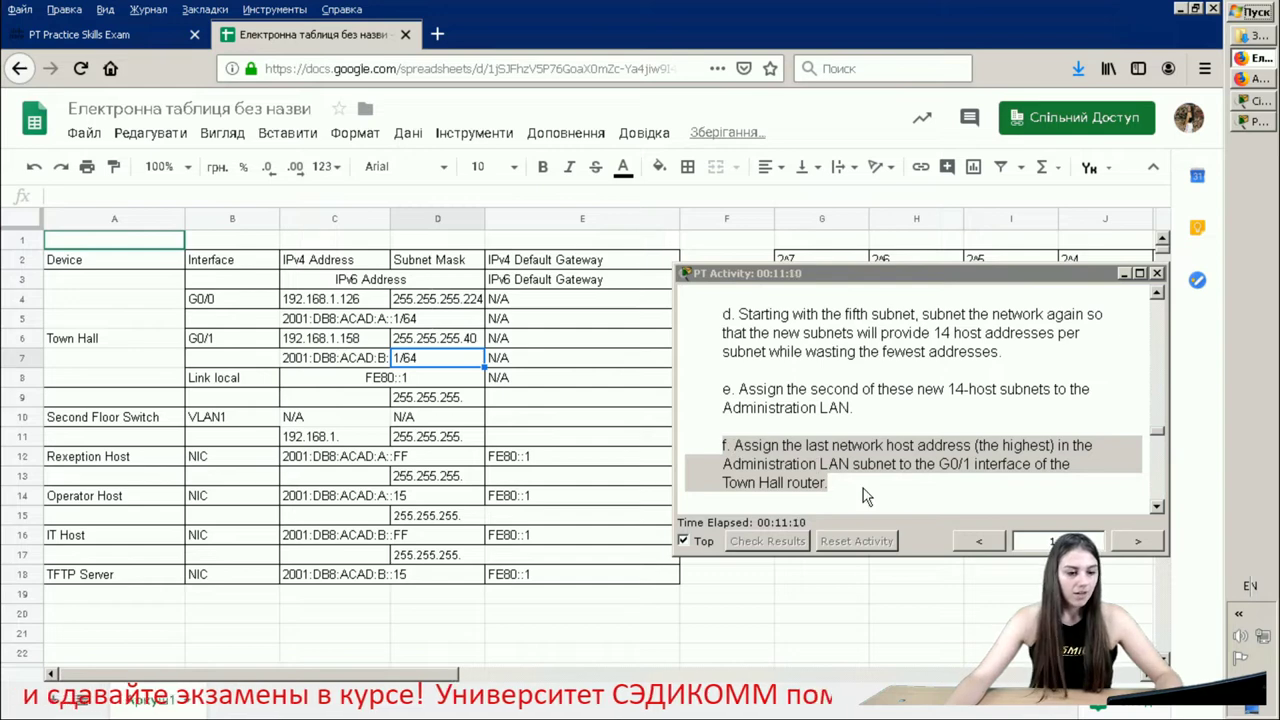
pyautogui.click(468, 340)
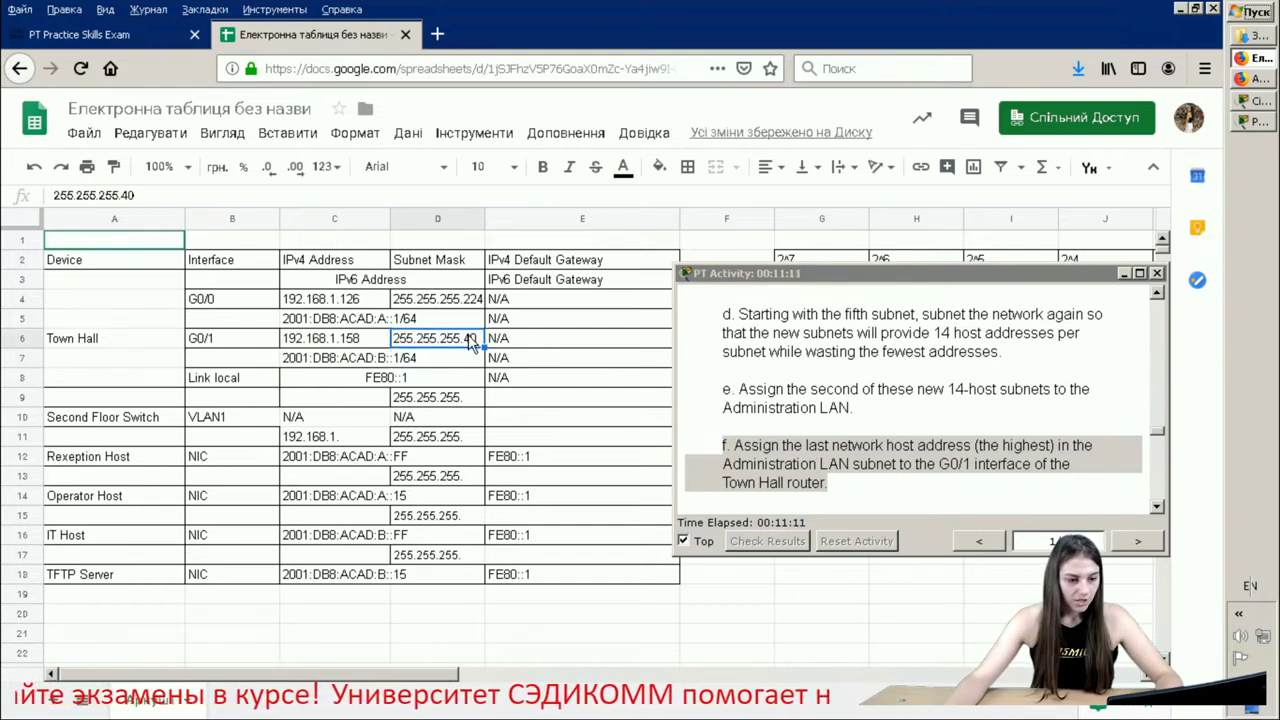
pyautogui.doubleClick(470, 340)
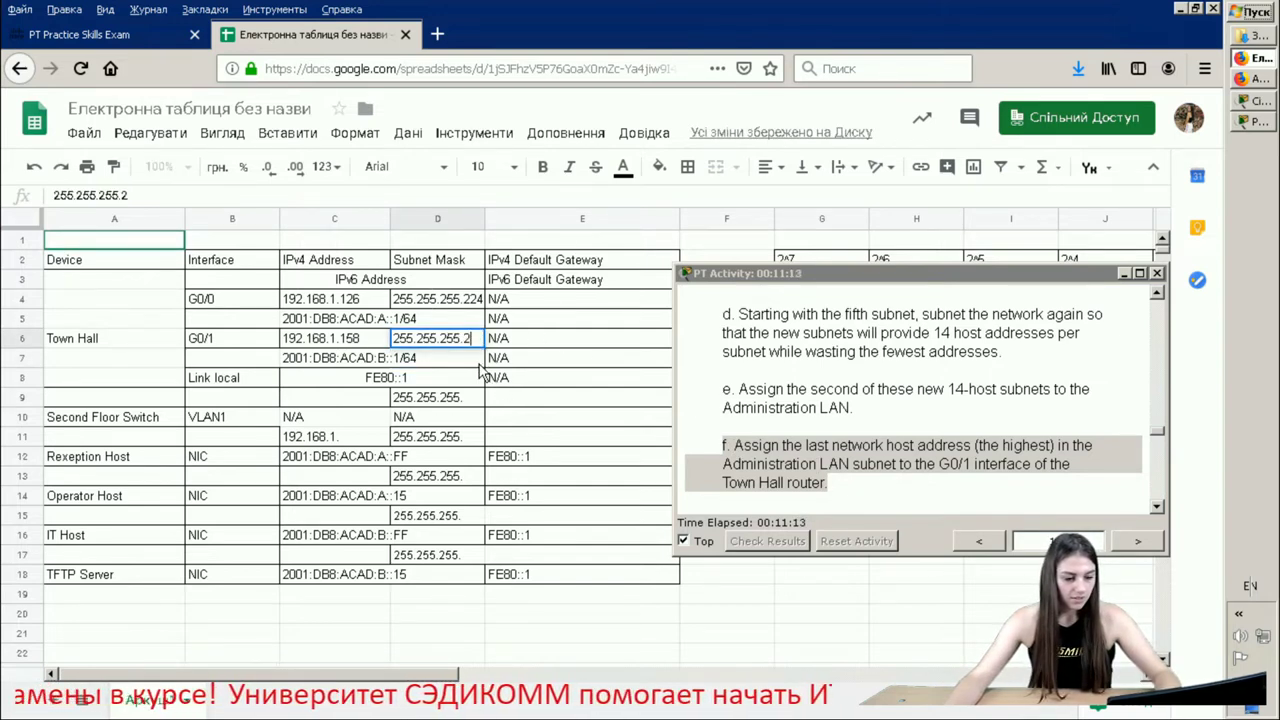
pyautogui.write('240')
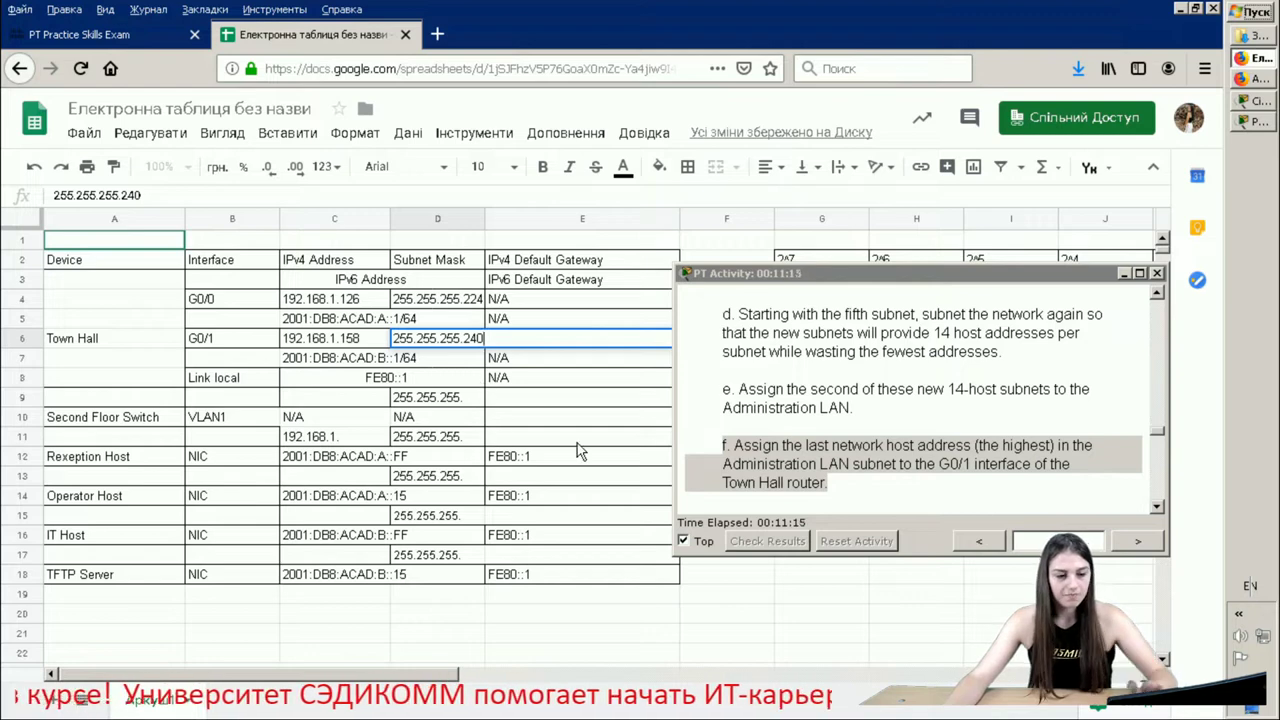
pyautogui.press('Return')
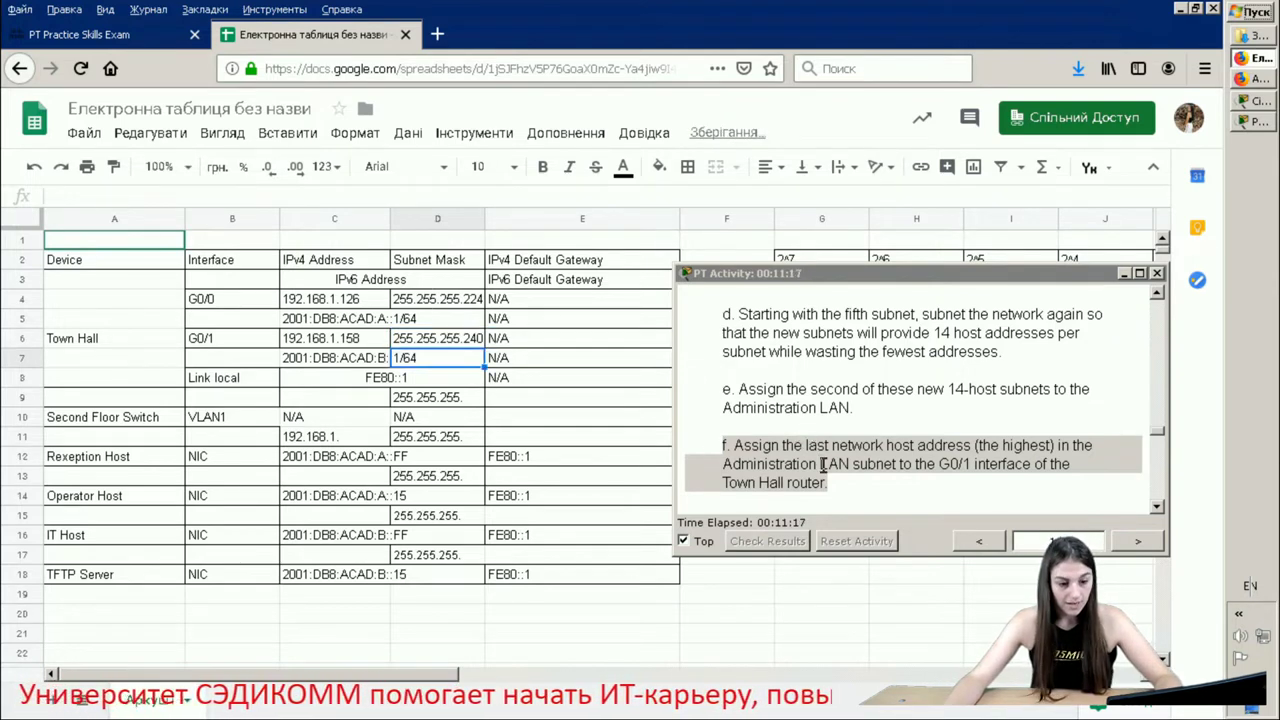
pyautogui.click(872, 497)
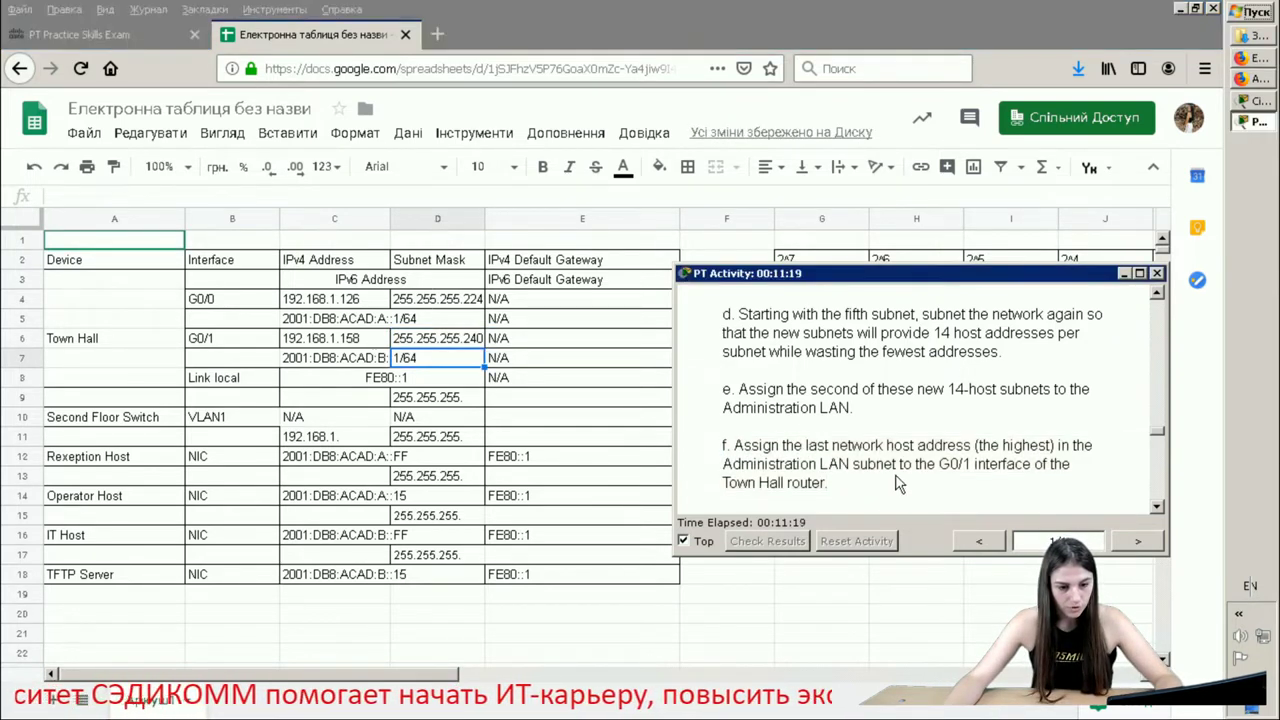
# - Enter 192.168.1.157 in C9 for the switch VLAN 1, per instruction step g
pyautogui.scroll(-3, 890, 485)
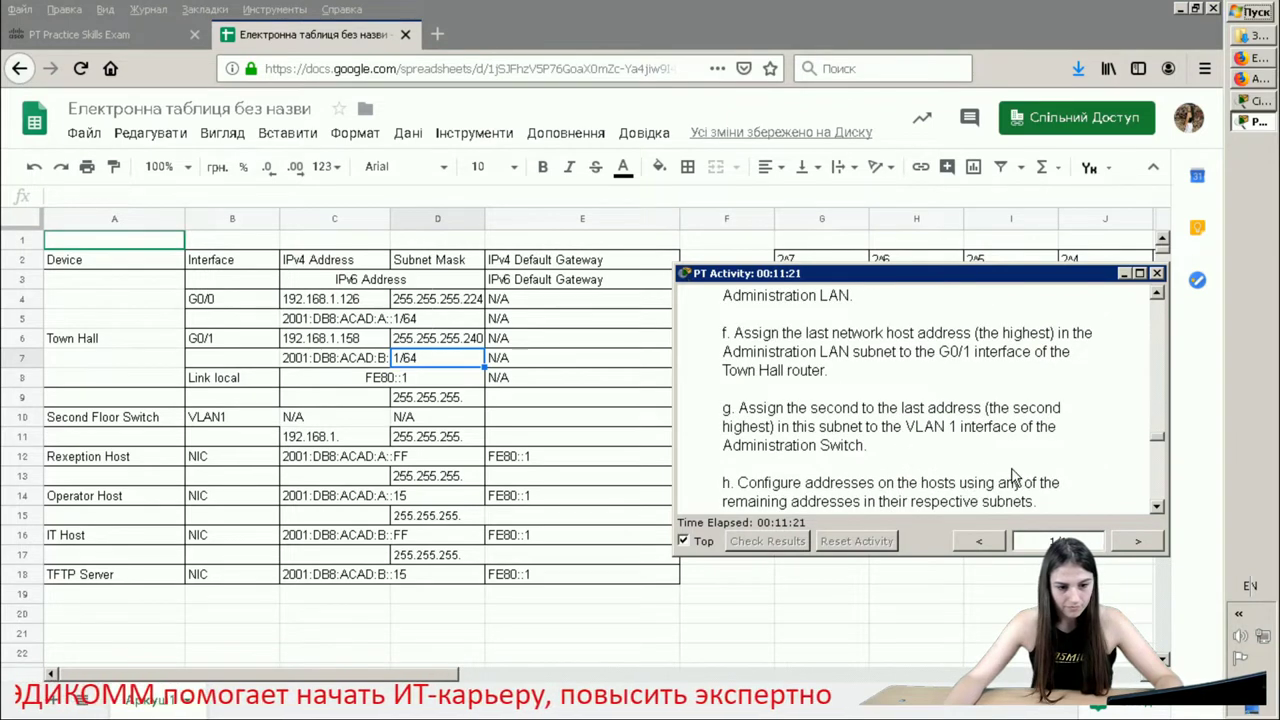
pyautogui.moveTo(932, 452); pyautogui.dragTo(791, 410)
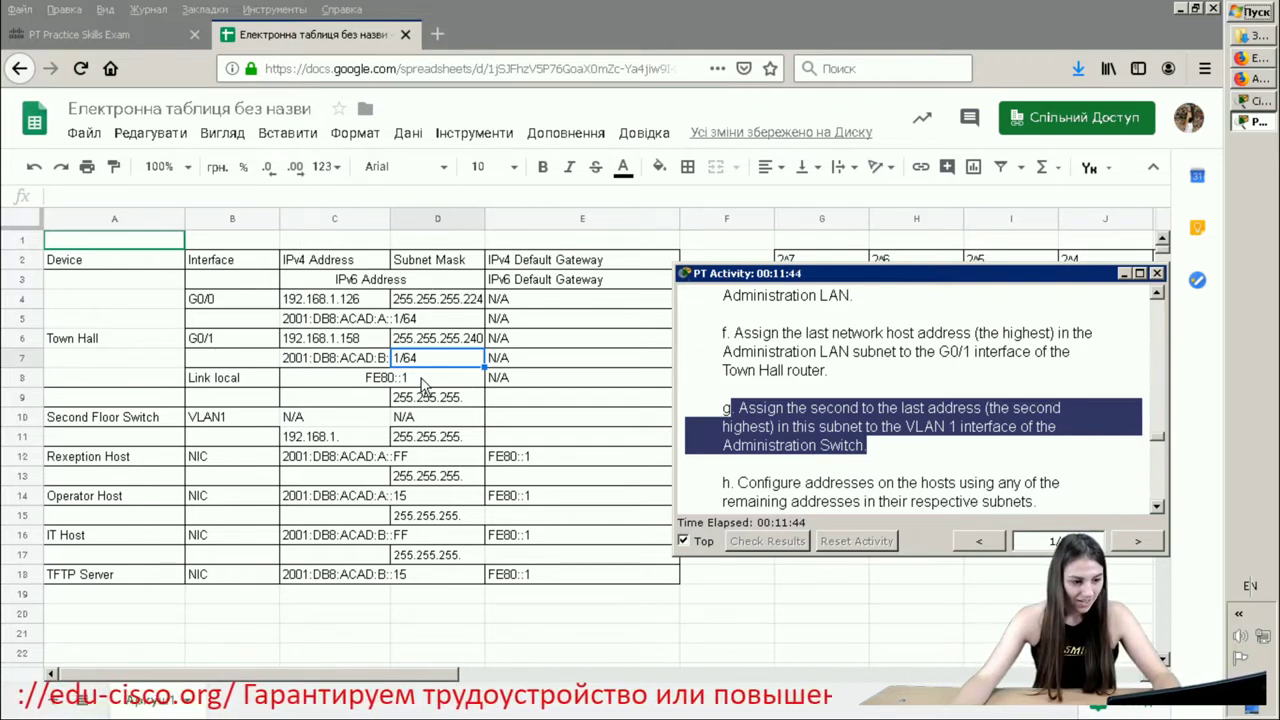
pyautogui.click(331, 400)
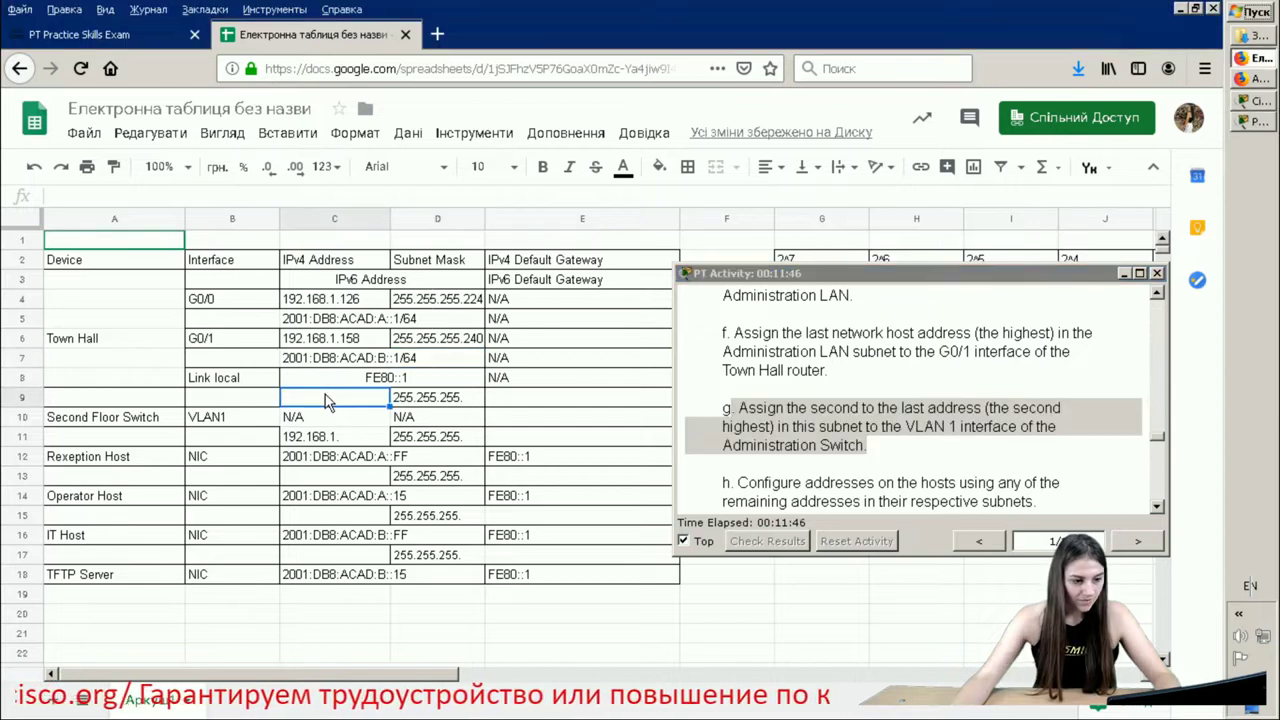
pyautogui.write('192')
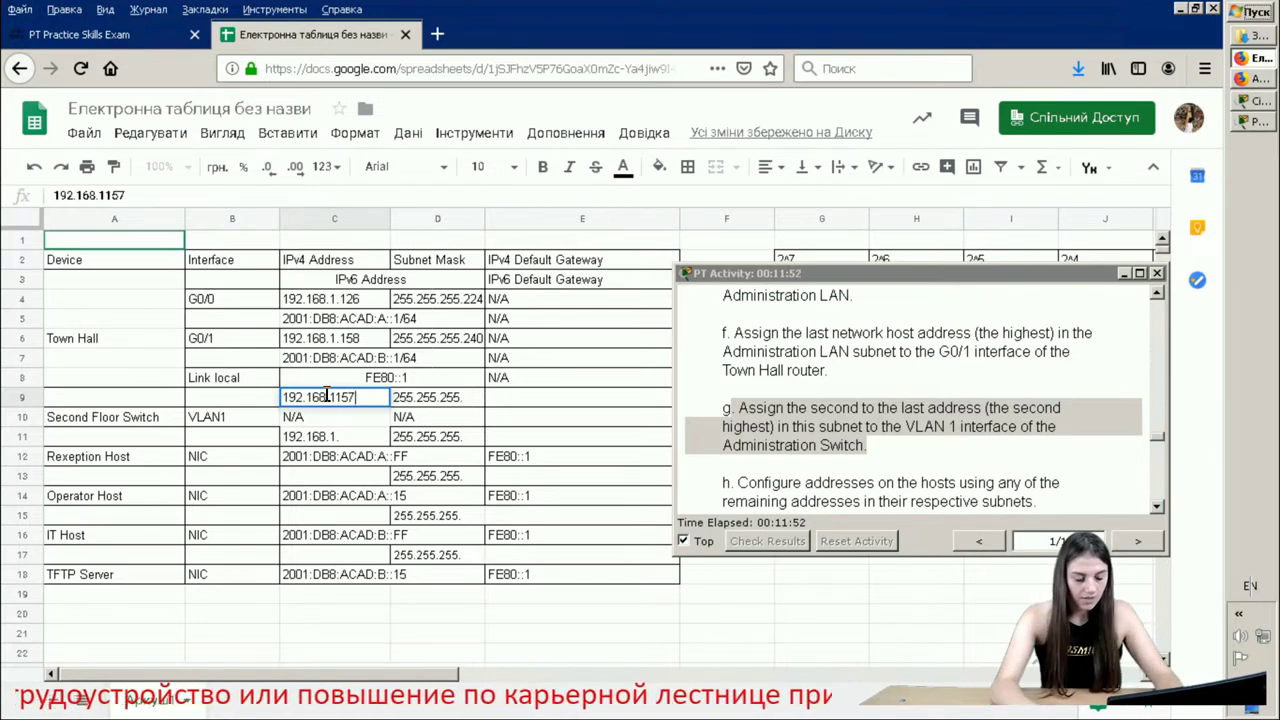
pyautogui.write('.168.1157')
pyautogui.press('Left')
pyautogui.press('Left')
pyautogui.click(327, 400)
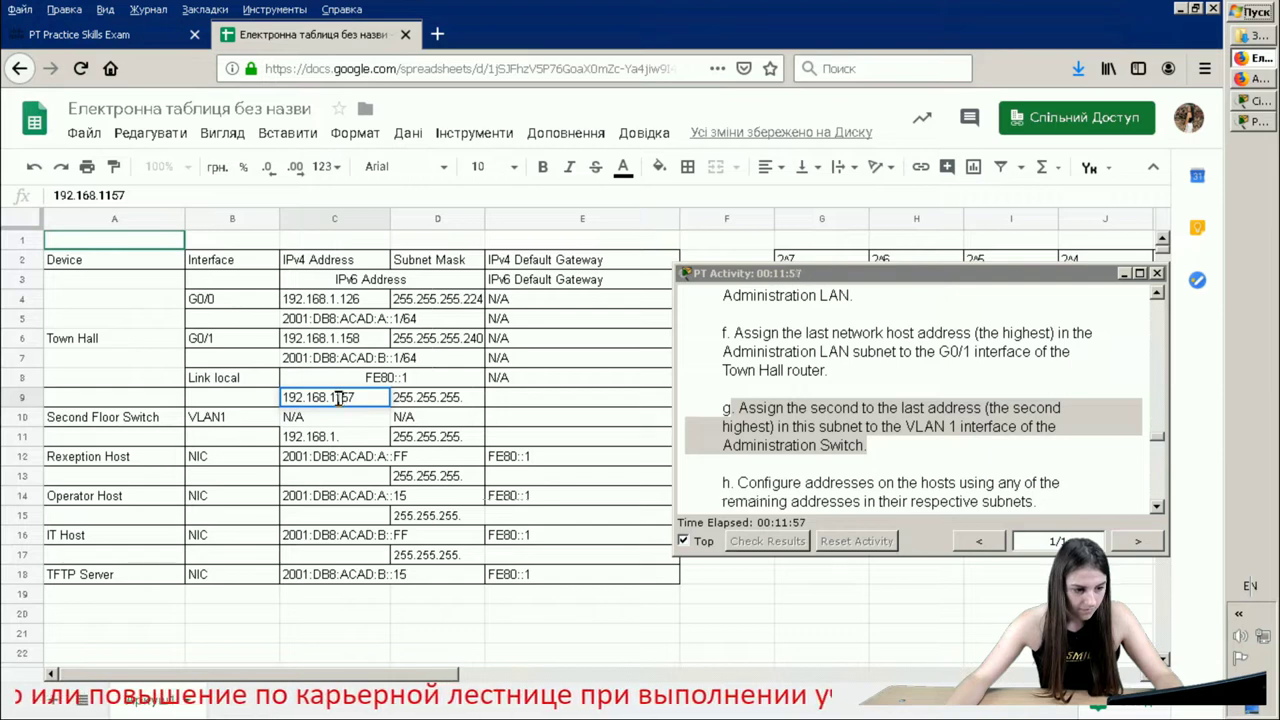
pyautogui.write('.')
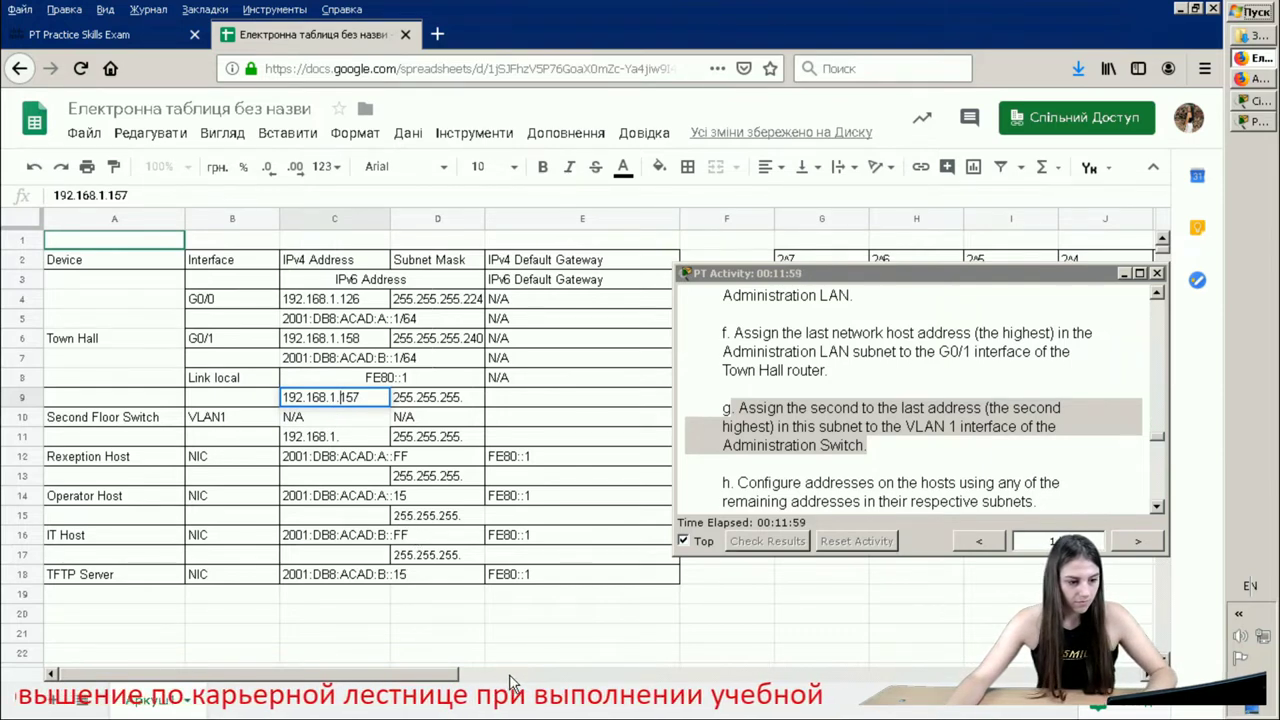
pyautogui.press('Return')
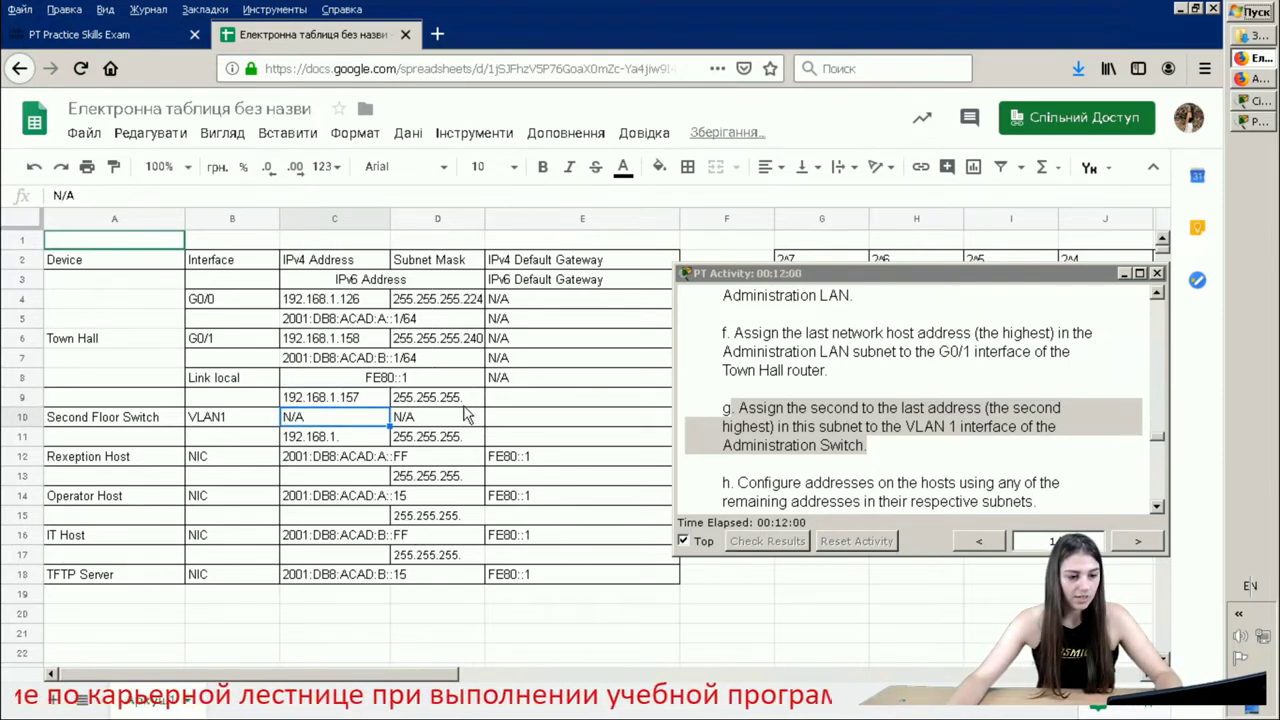
# - Set D9's mask to 255.255.255.240 and mark instruction step h about host addresses
pyautogui.click(469, 400)
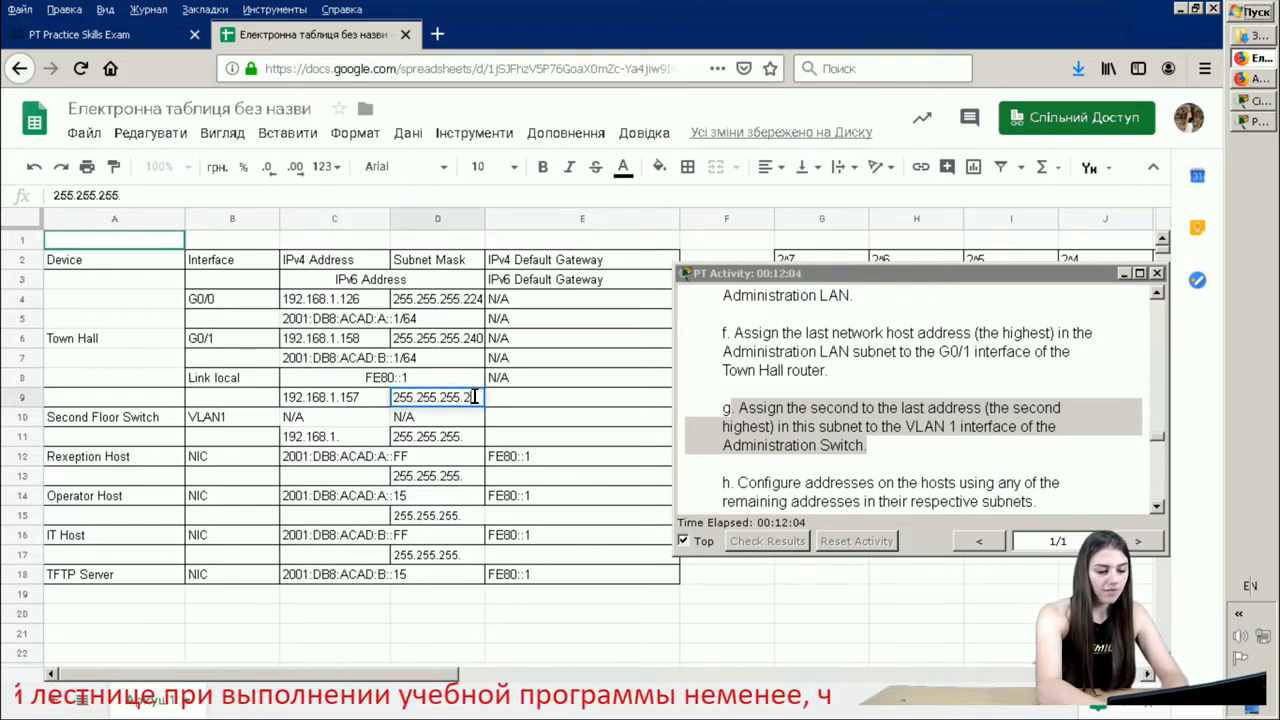
pyautogui.write('240')
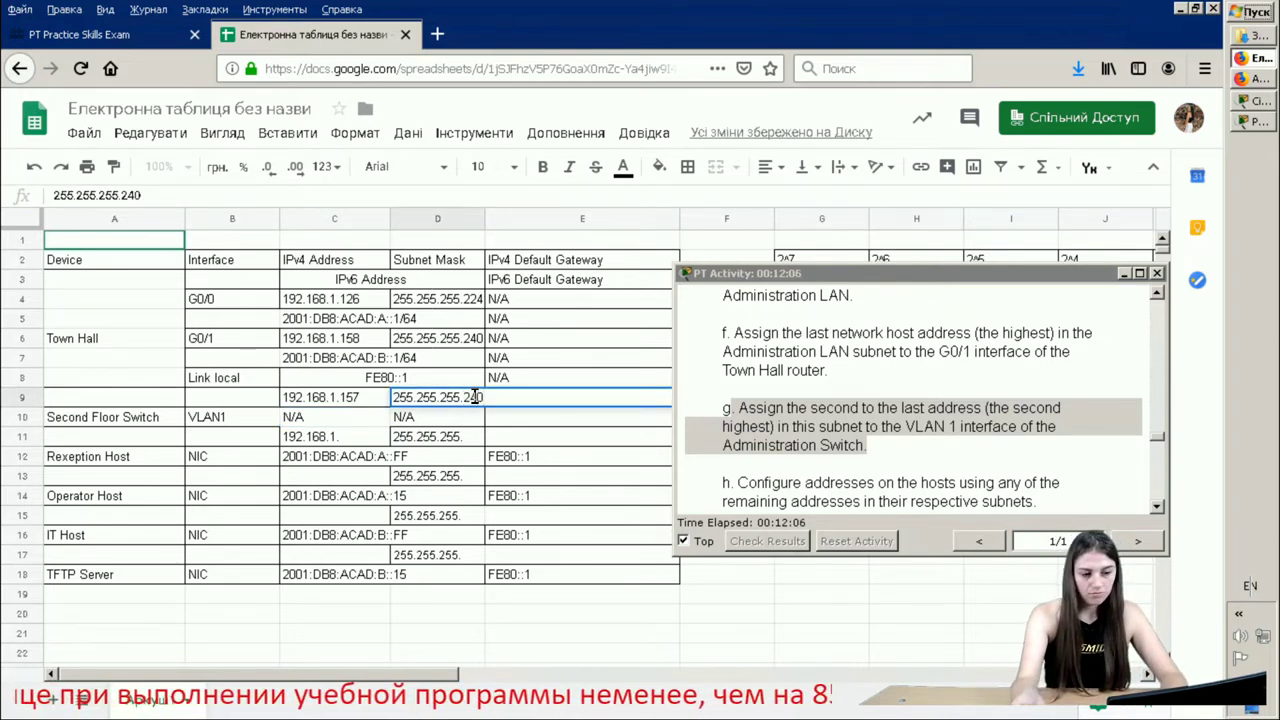
pyautogui.press('Return')
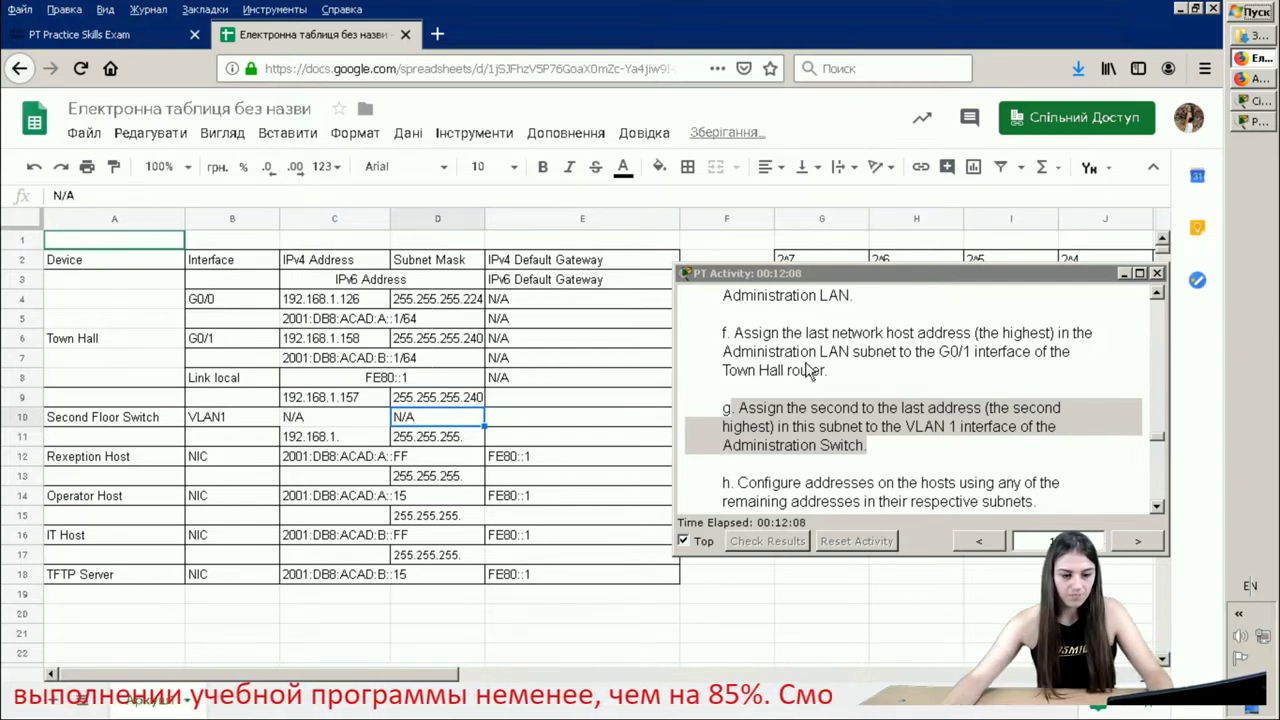
pyautogui.click(897, 467)
pyautogui.scroll(-1, 897, 467)
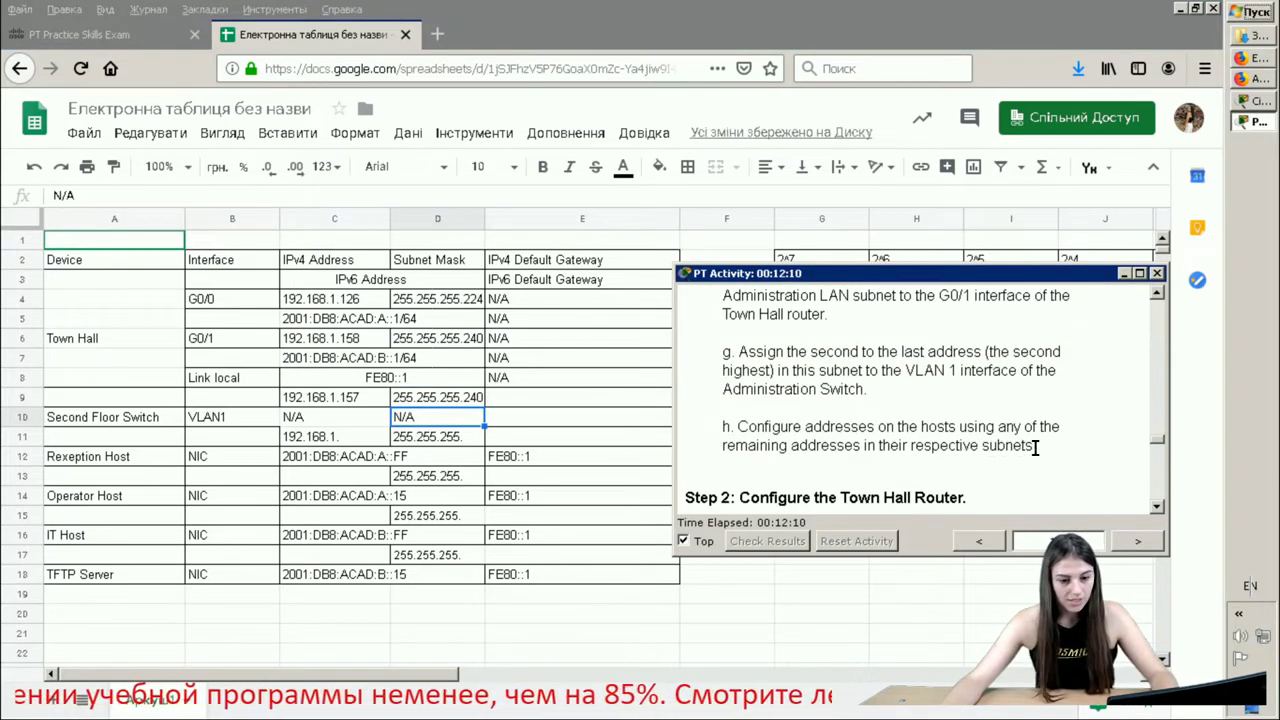
pyautogui.moveTo(1035, 447); pyautogui.dragTo(727, 412)
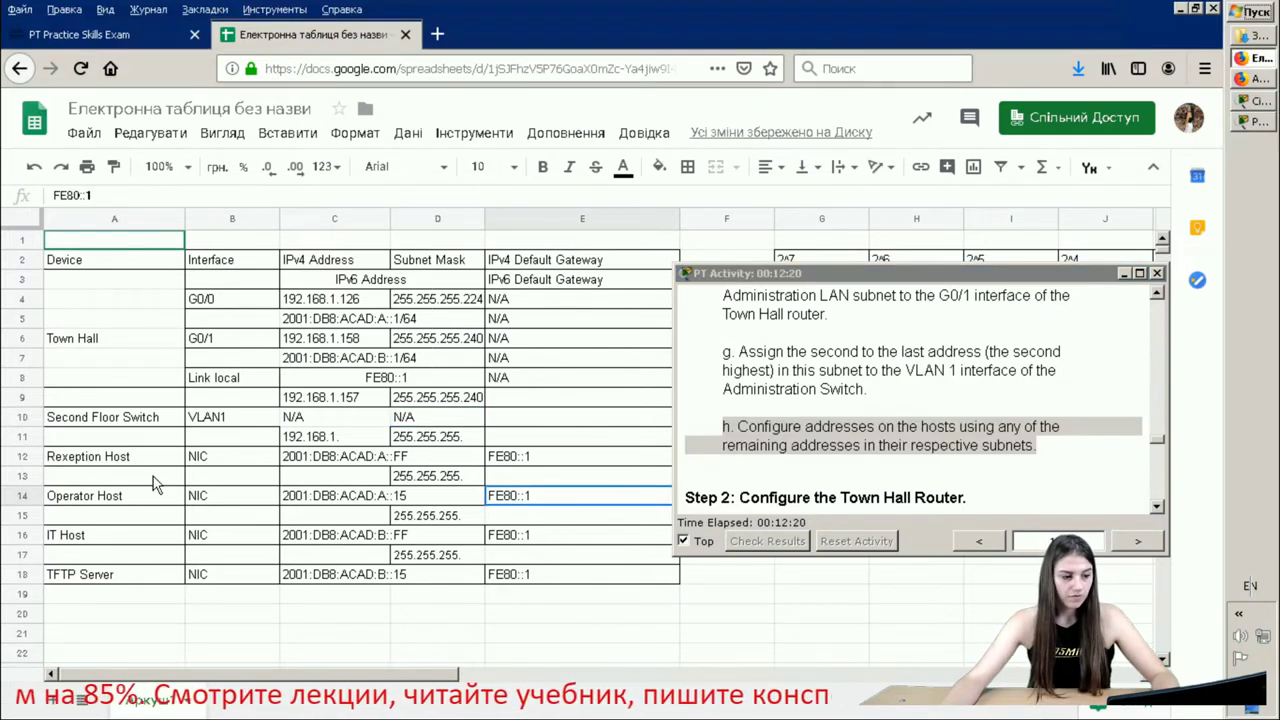
pyautogui.click(1258, 102)
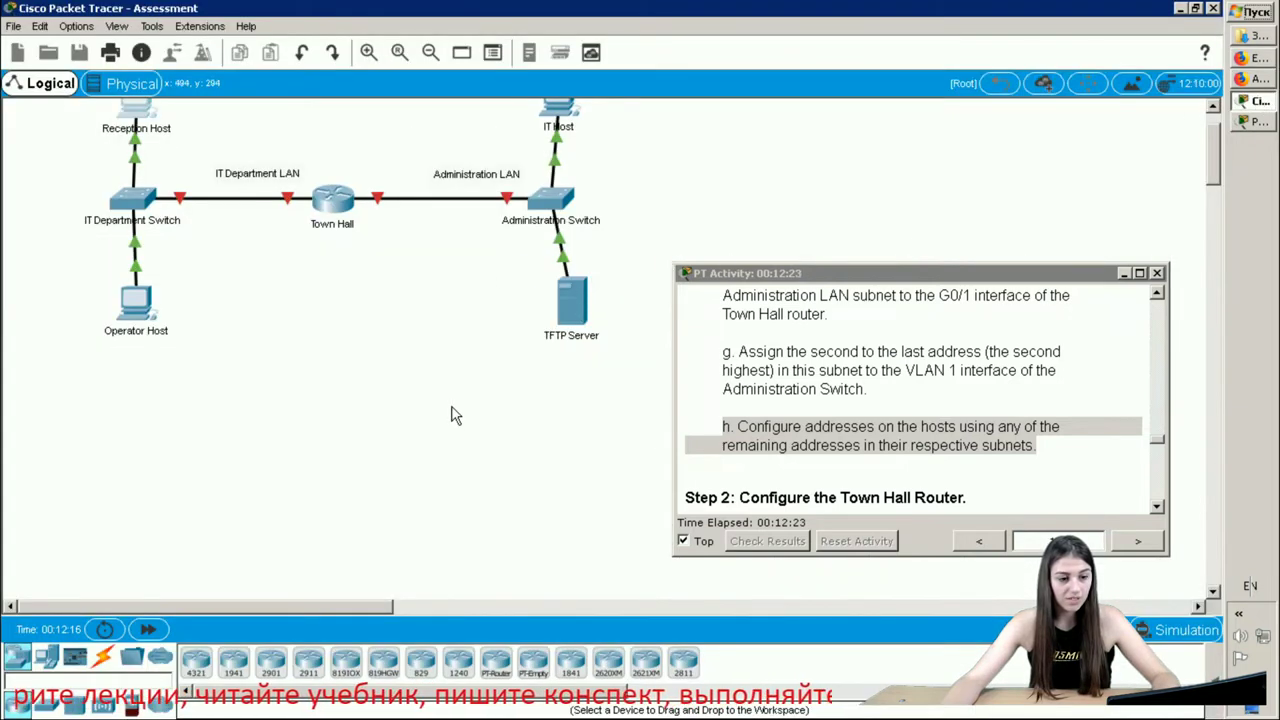
# - Confirm the Administration Switch shows 'Configure is locked', then return to the addressing spreadsheet
pyautogui.scroll(2, 591, 298)
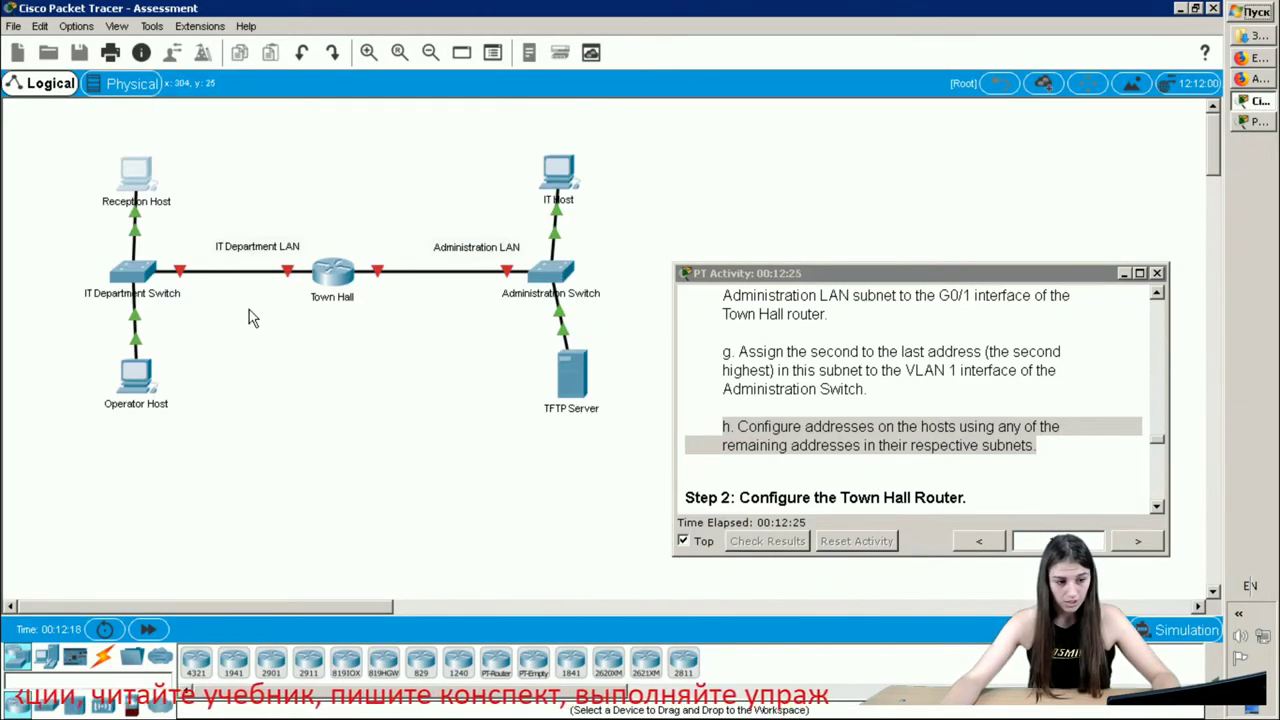
pyautogui.scroll(1, 790, 154)
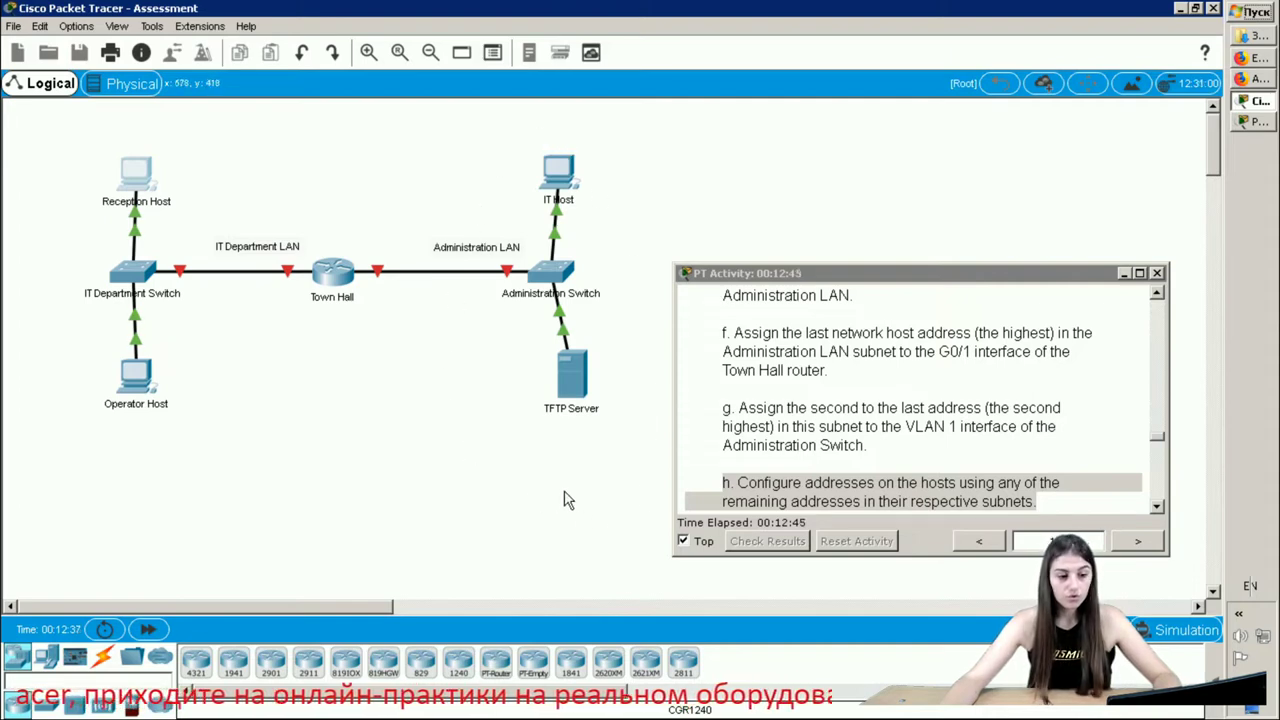
pyautogui.click(545, 272)
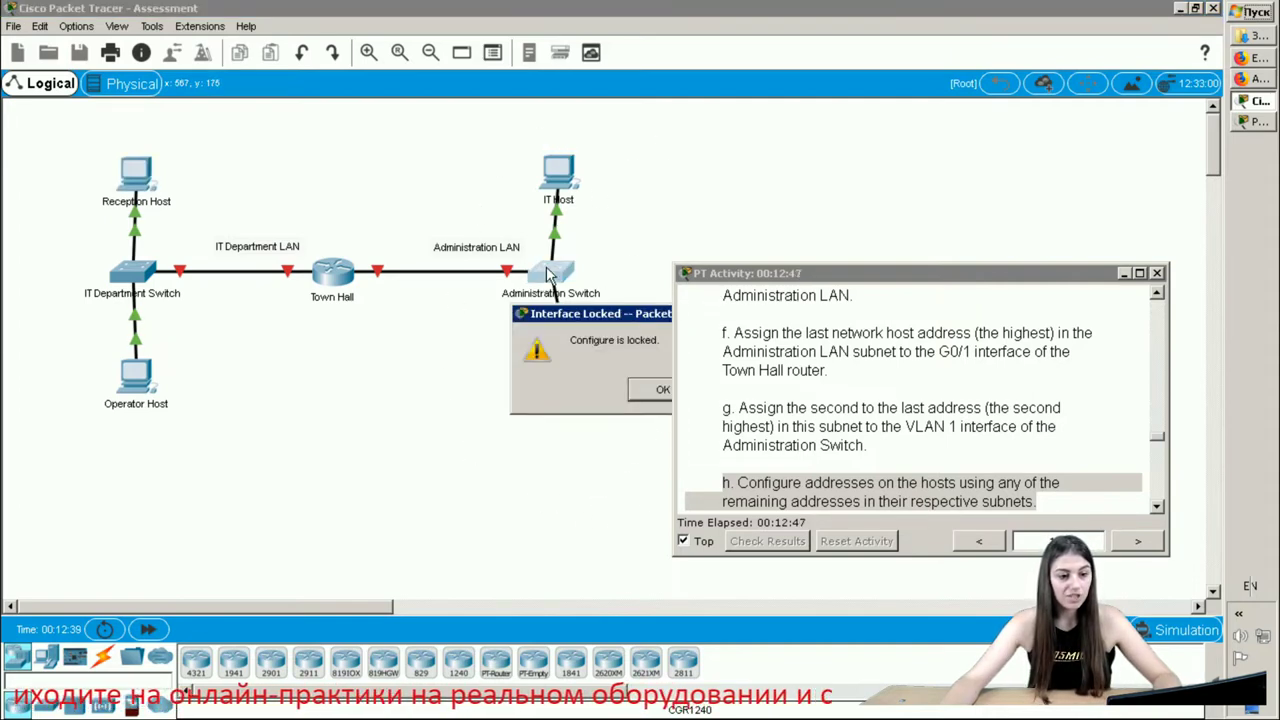
pyautogui.click(641, 392)
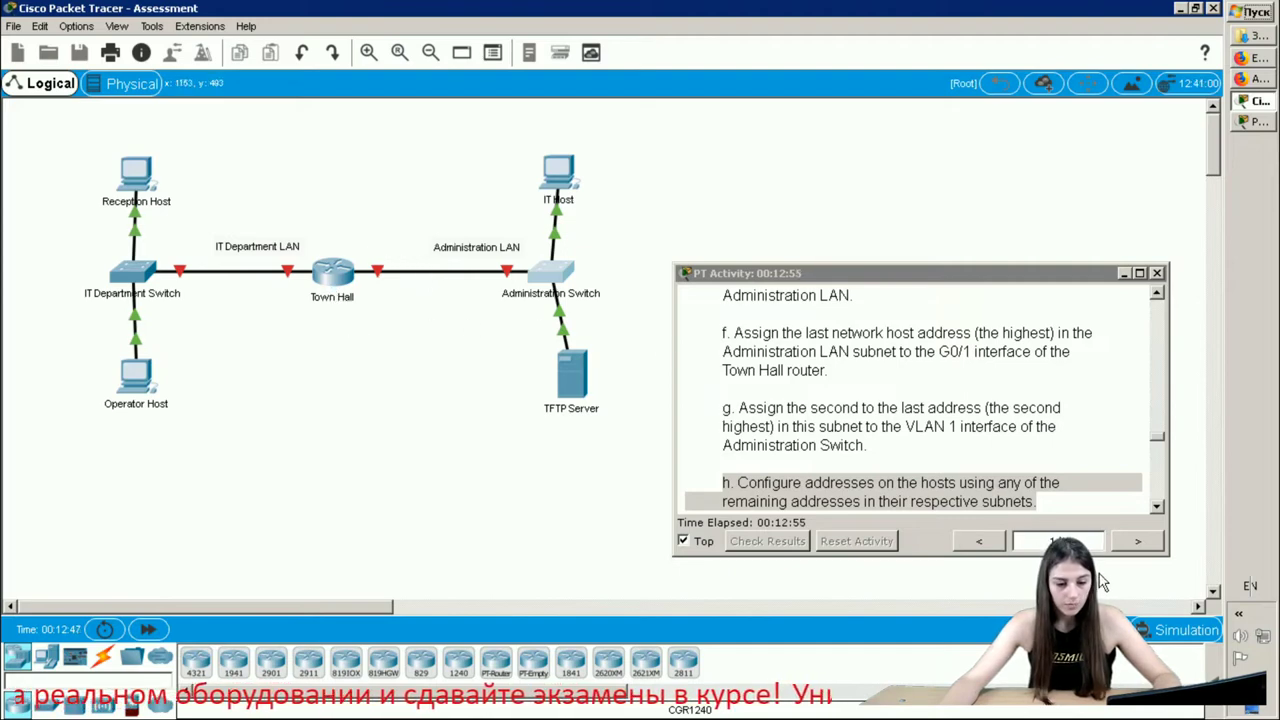
pyautogui.click(1262, 121)
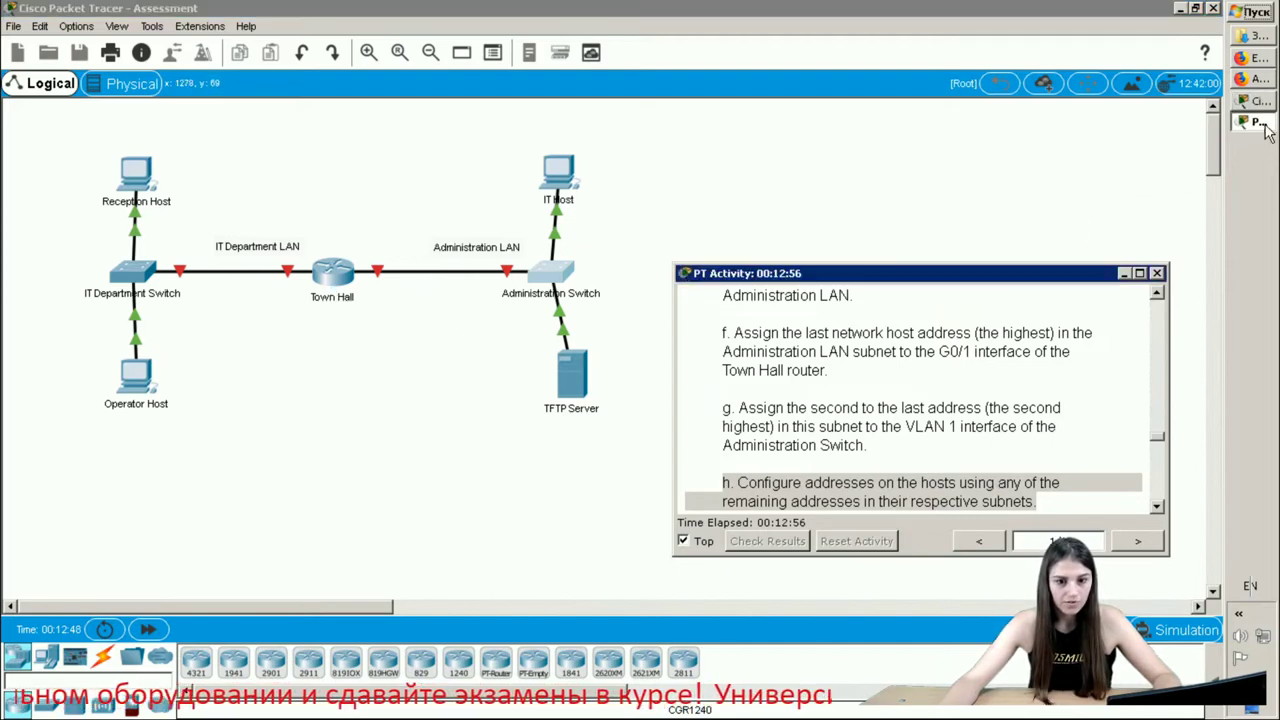
pyautogui.click(1262, 59)
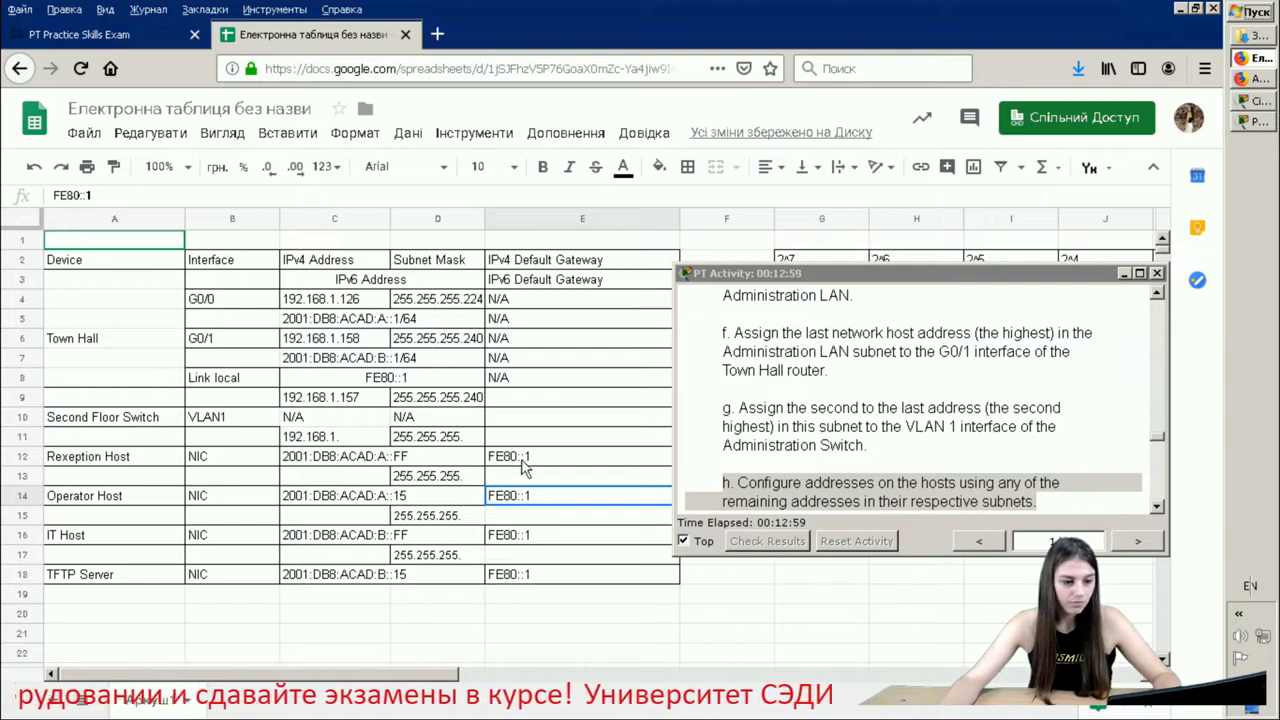
# - Enter 192.168.1.97 for the switch VLAN1 in B11 and 192.168.1.98 for Reception in B13
pyautogui.scroll(-4, 385, 465)
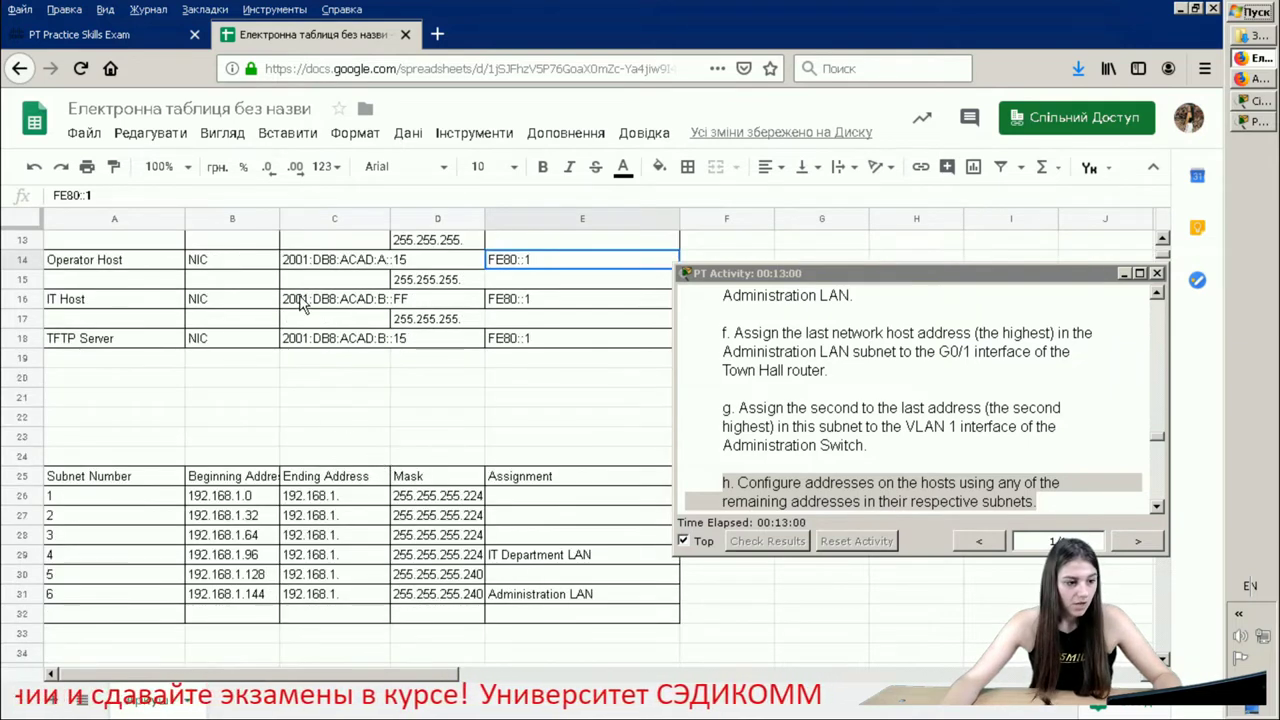
pyautogui.scroll(1, 296, 305)
pyautogui.click(211, 261)
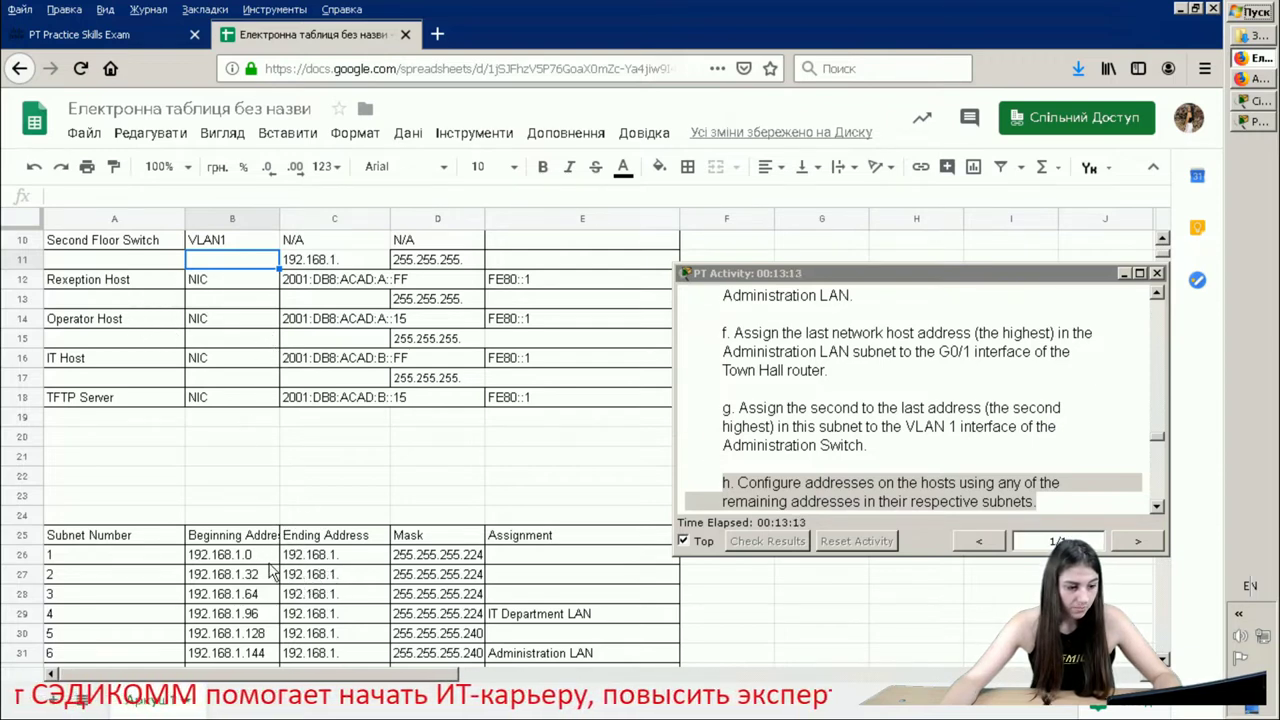
pyautogui.doubleClick(247, 259)
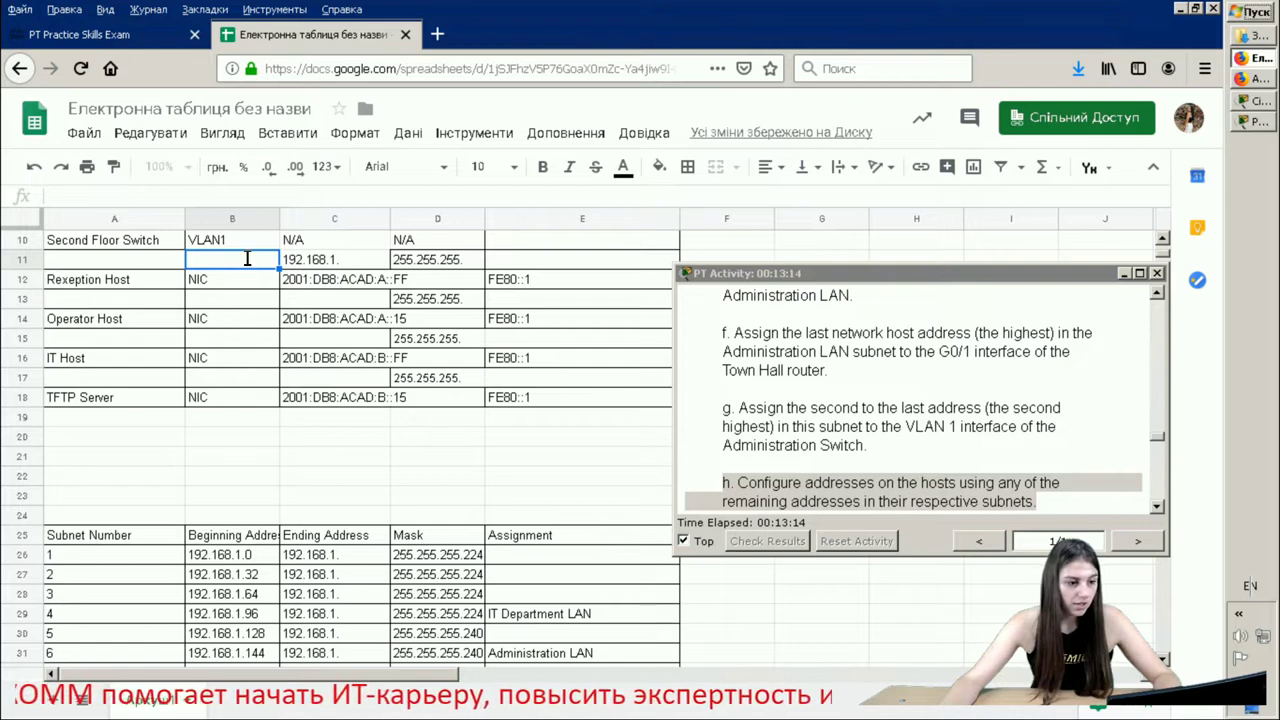
pyautogui.write('192.168.197')
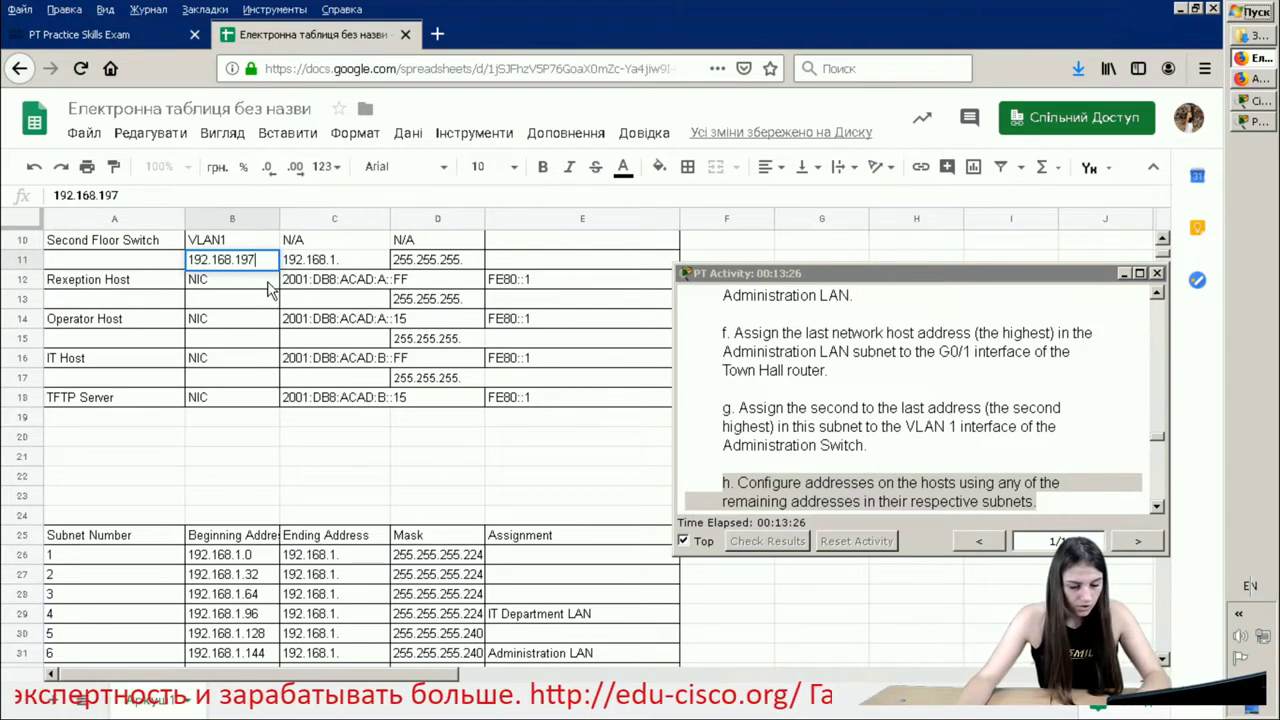
pyautogui.click(240, 259)
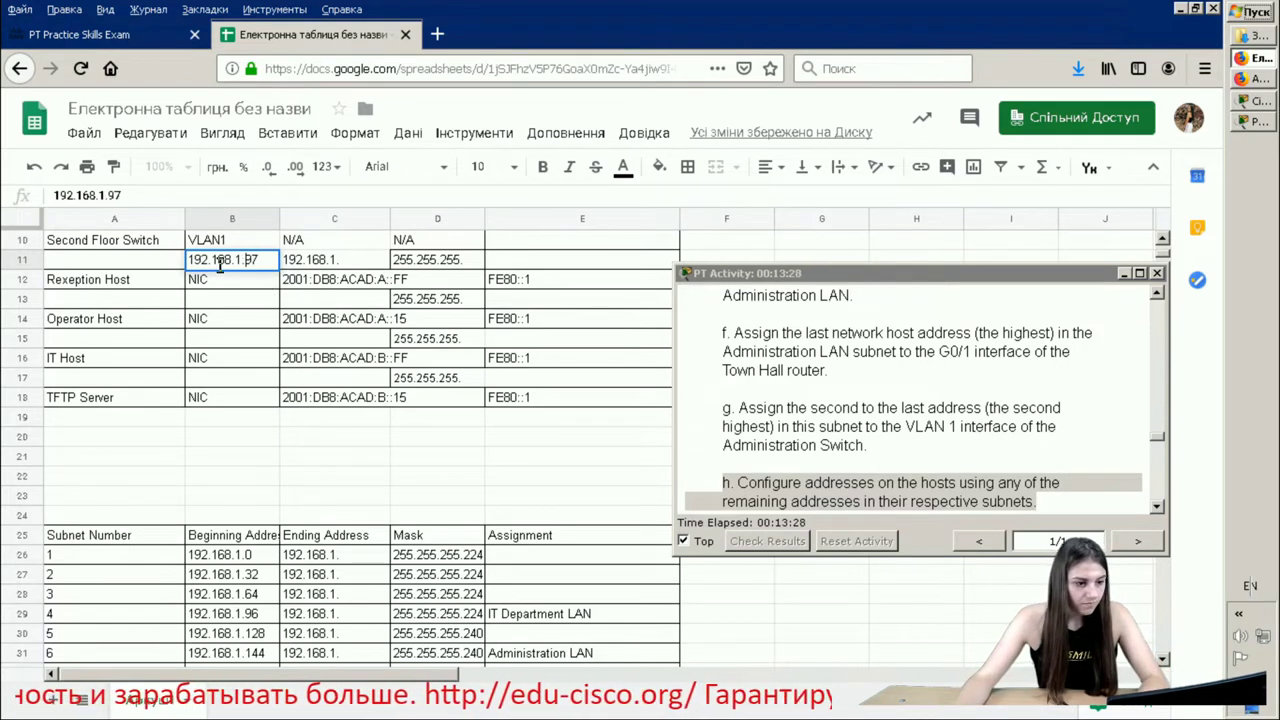
pyautogui.write('.')
pyautogui.click(254, 301)
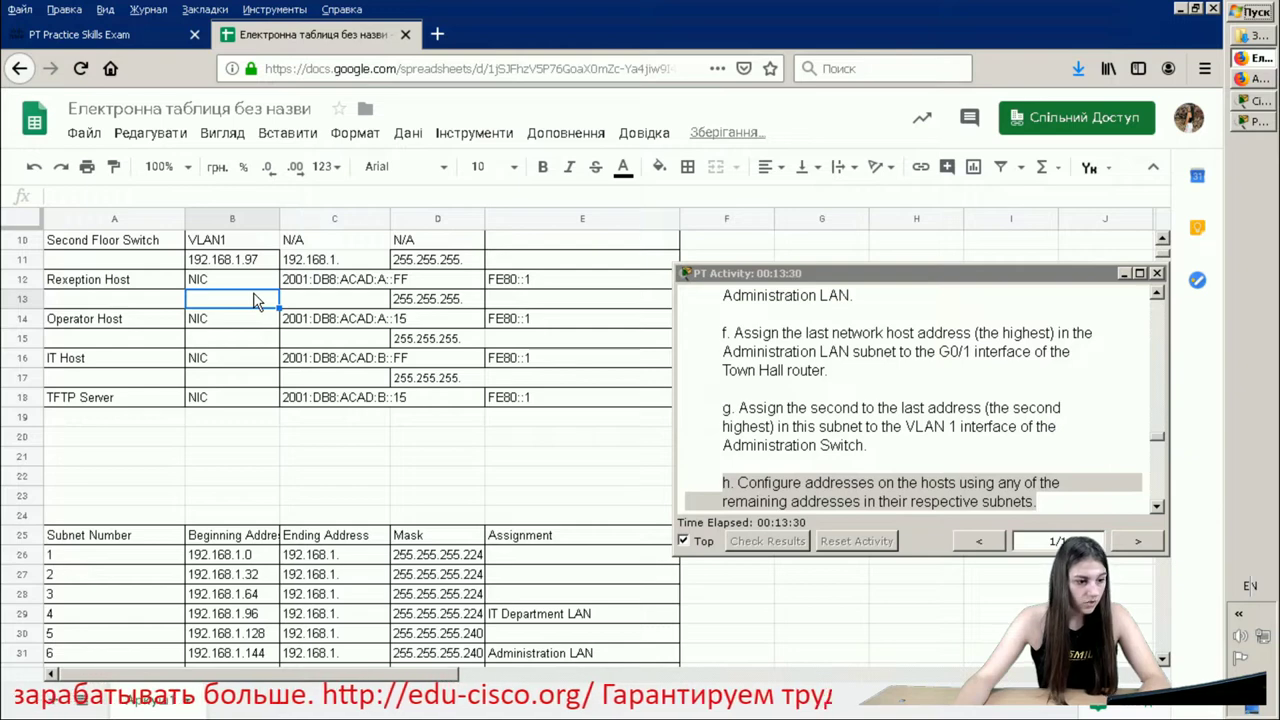
pyautogui.write('192.168.1.98')
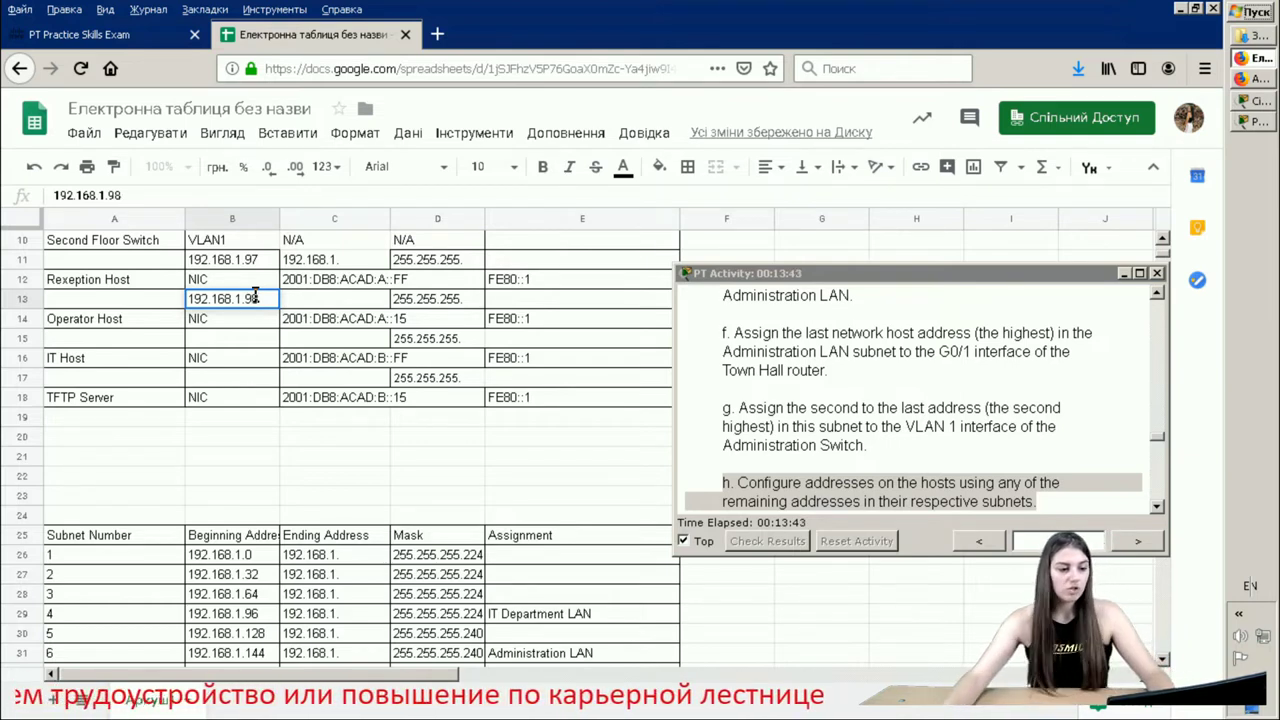
pyautogui.click(238, 341)
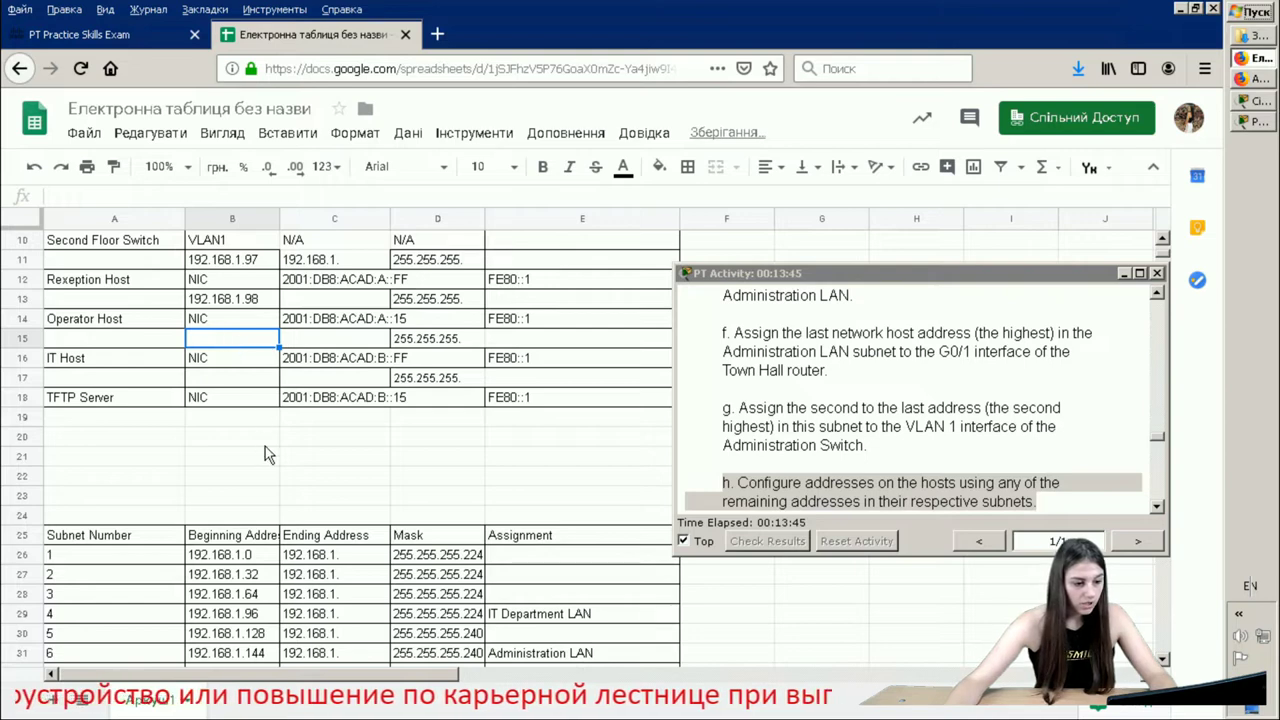
# - Enter 192.168.1.145 for the Operator Host in B15 and 192.168.1.146 for the IT Host in B17
pyautogui.click(265, 653)
pyautogui.doubleClick(262, 652)
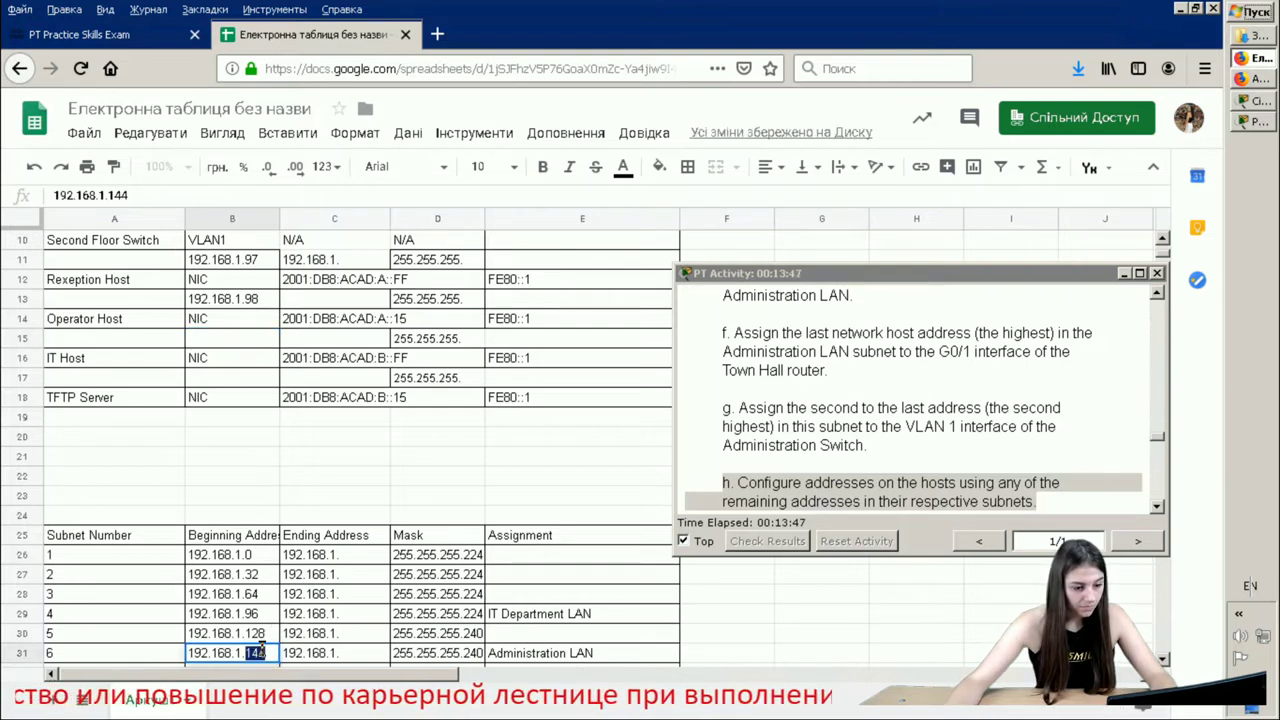
pyautogui.doubleClick(233, 339)
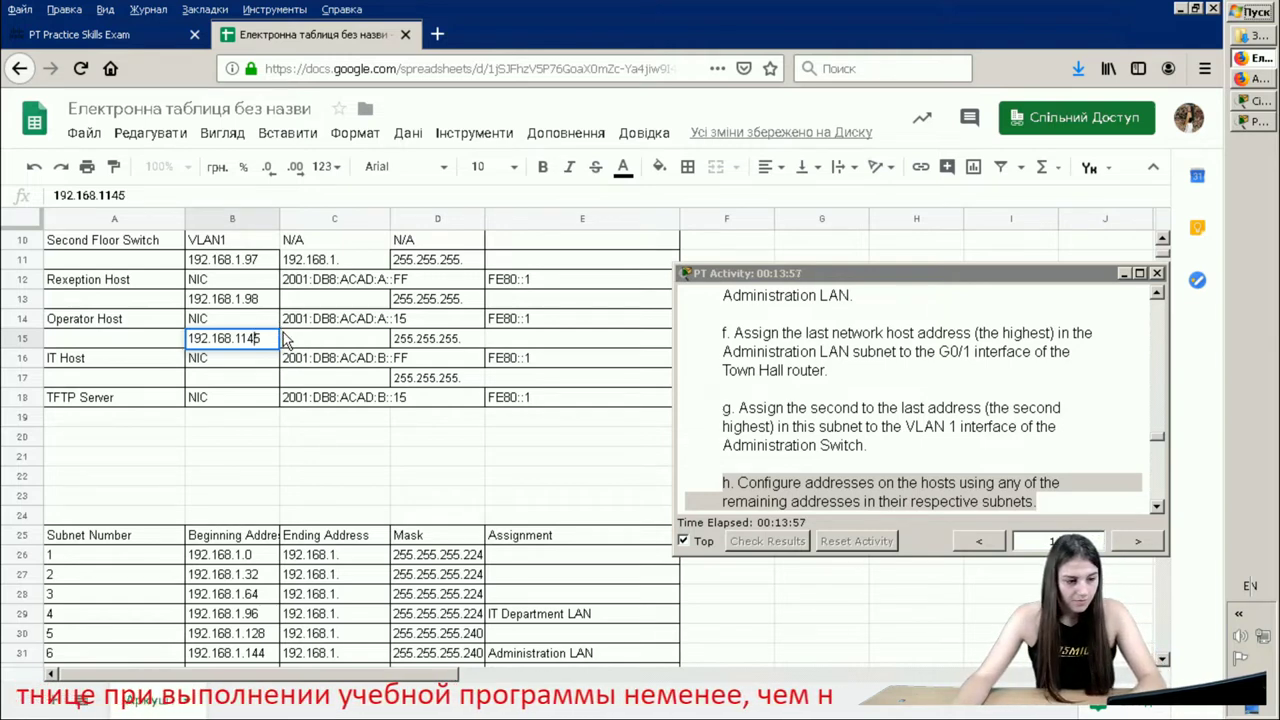
pyautogui.click(241, 338)
pyautogui.write('.')
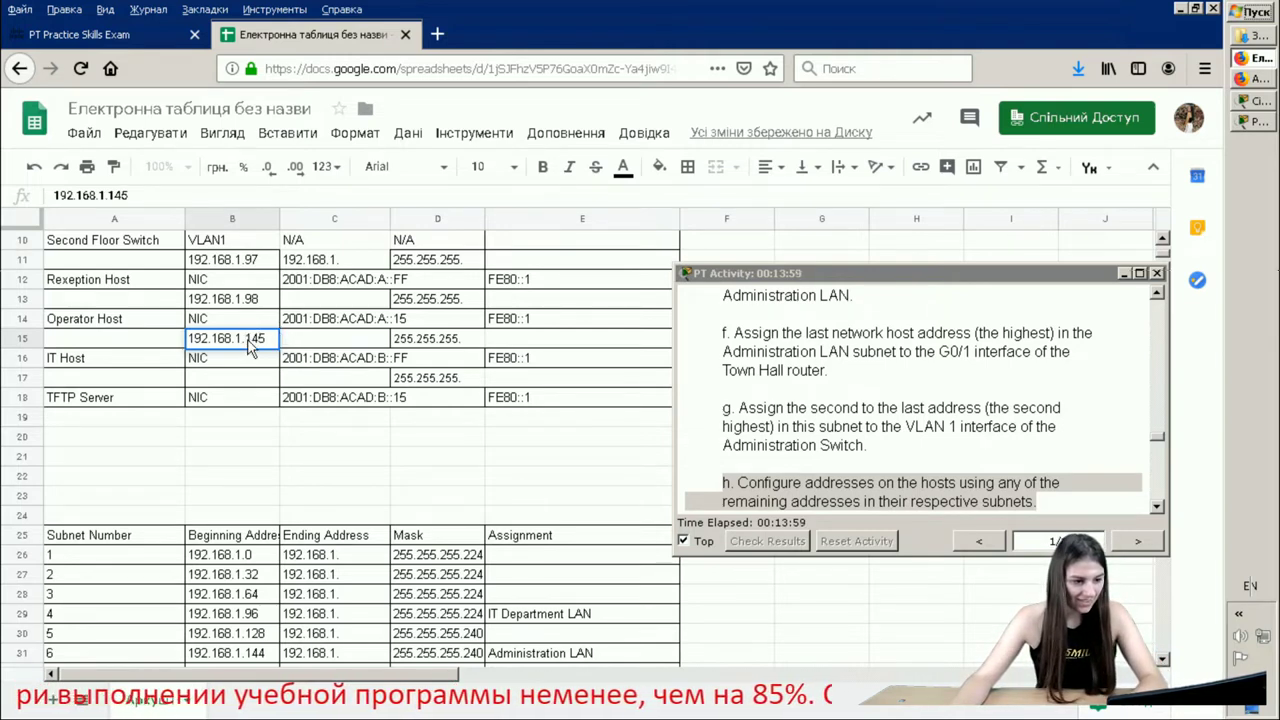
pyautogui.press('Return')
pyautogui.click(253, 380)
pyautogui.doubleClick(252, 374)
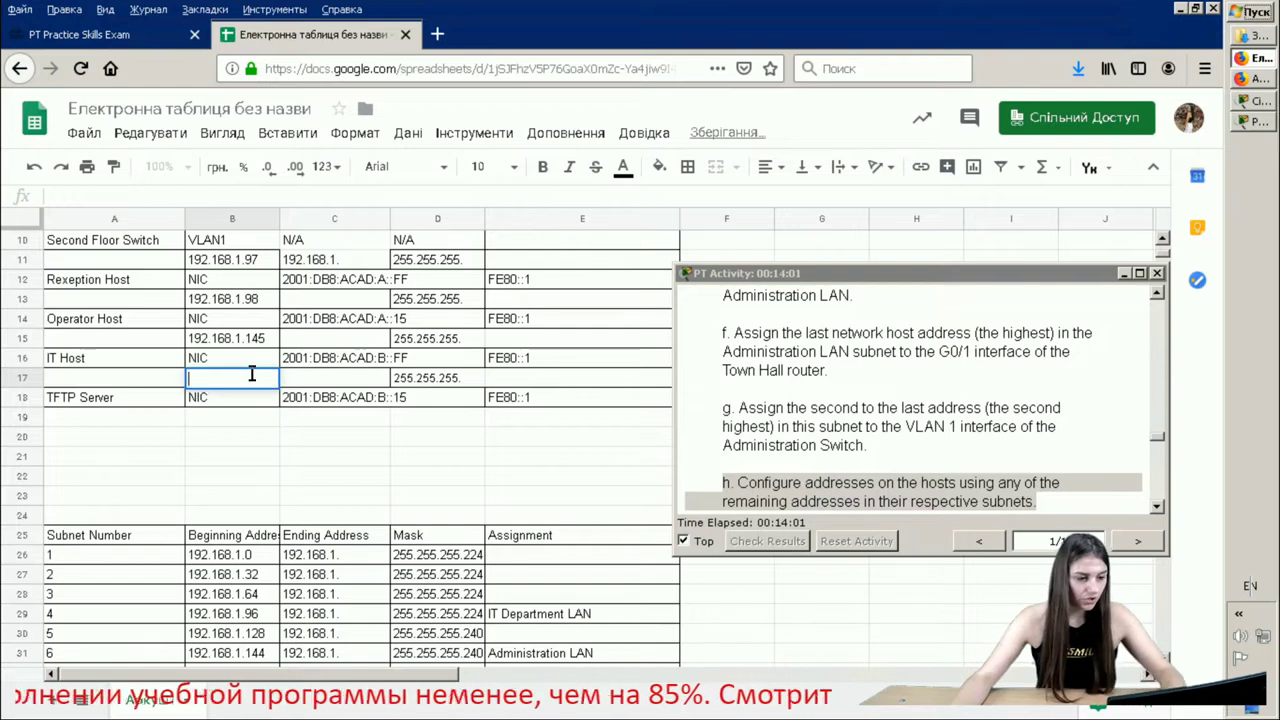
pyautogui.write('192.168.1.146')
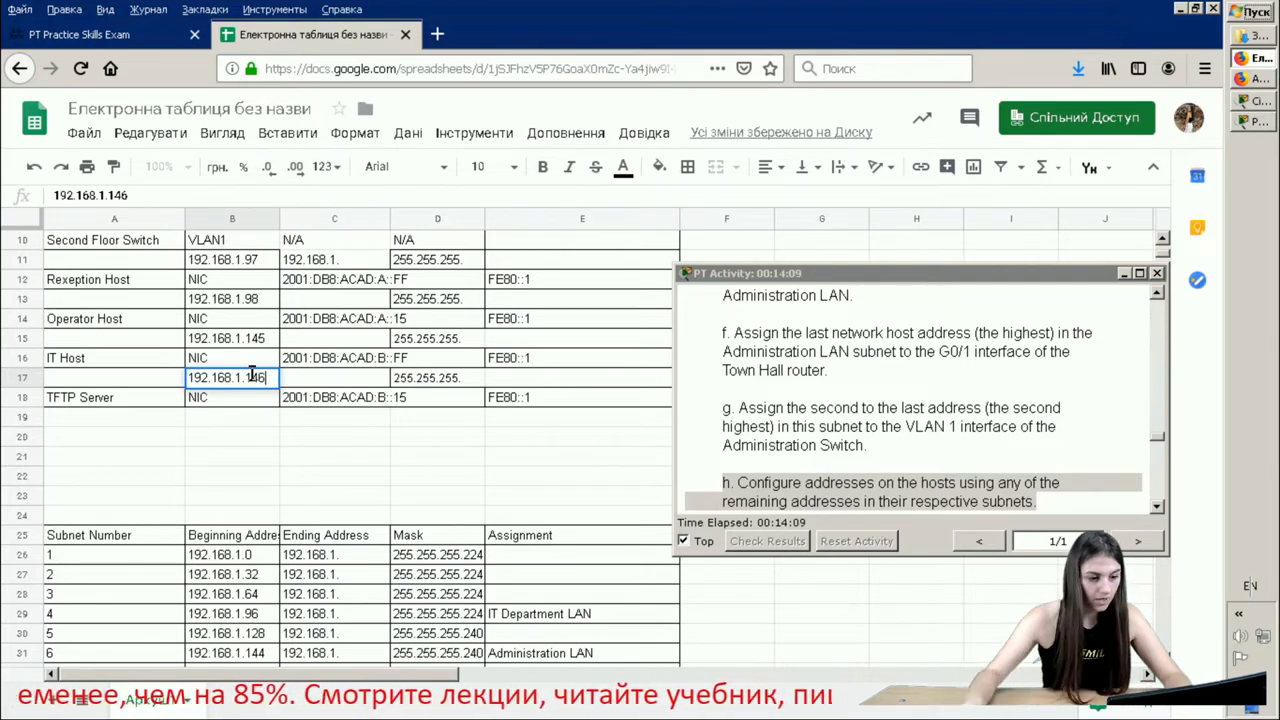
pyautogui.click(474, 341)
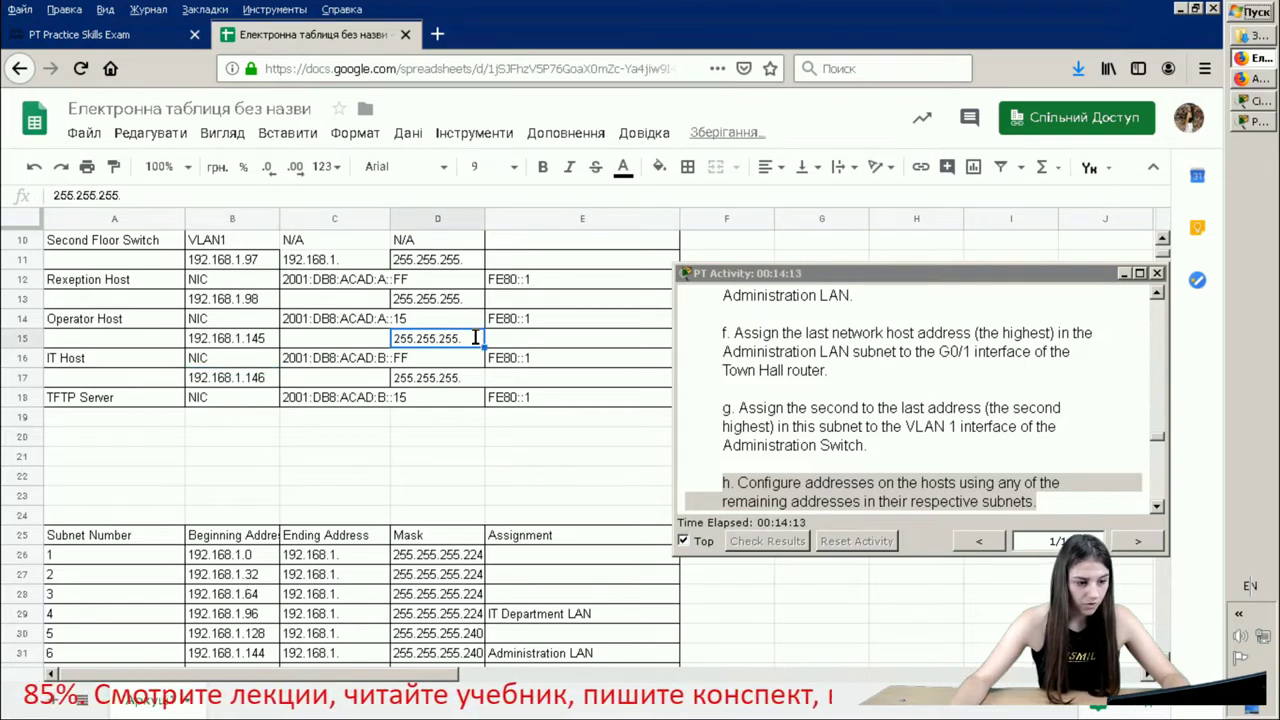
# - Set masks 255.255.255.240 in D15 and D17, and 255.255.255.224 in D11 and D13
pyautogui.doubleClick(474, 338)
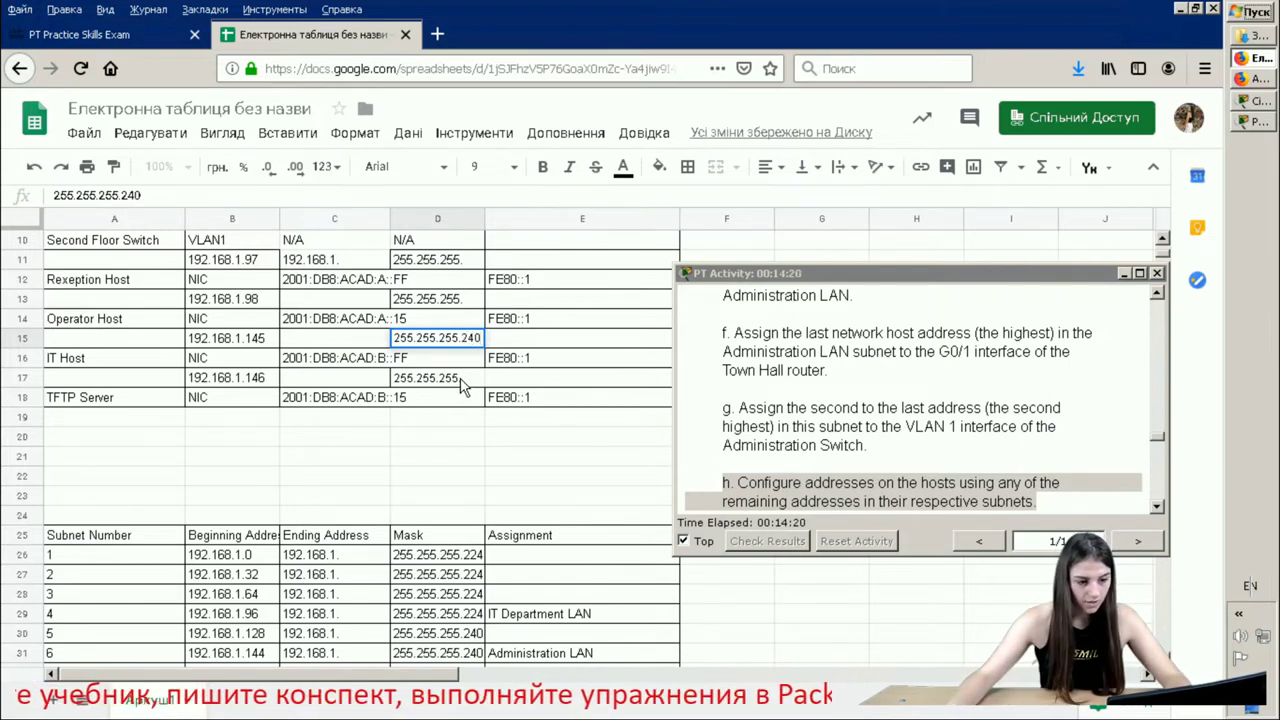
pyautogui.click(465, 378)
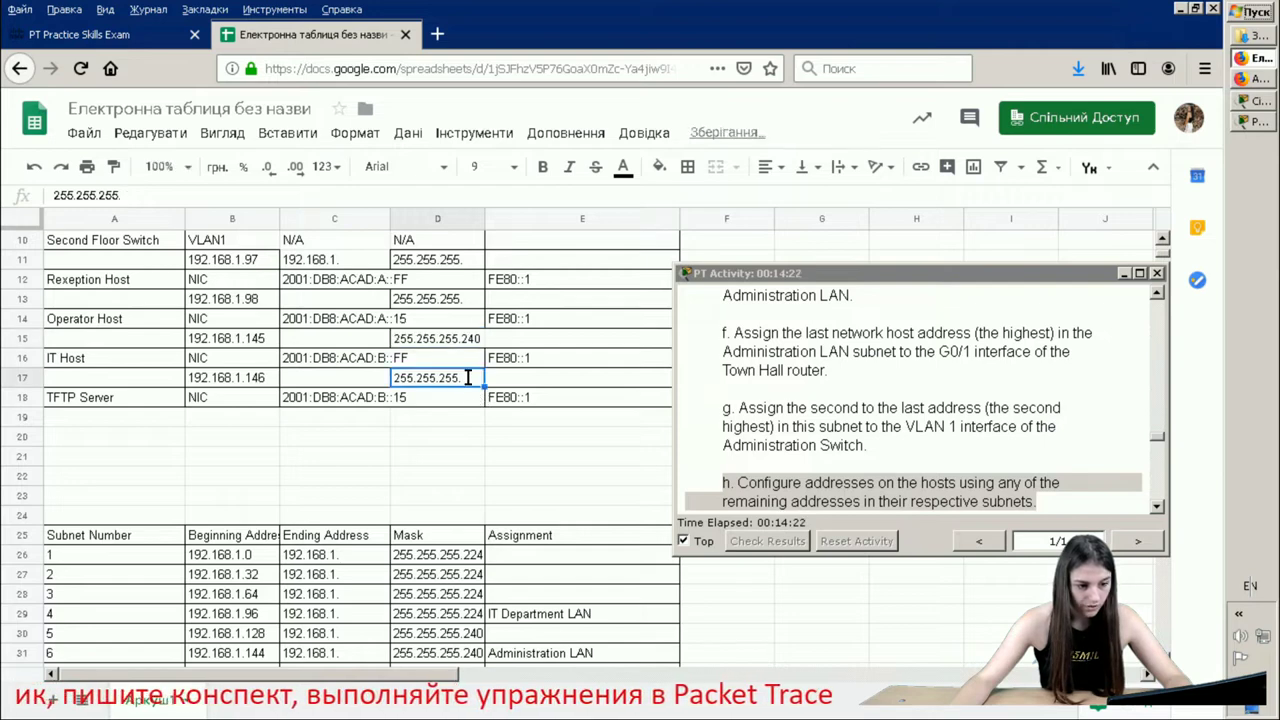
pyautogui.write('4')
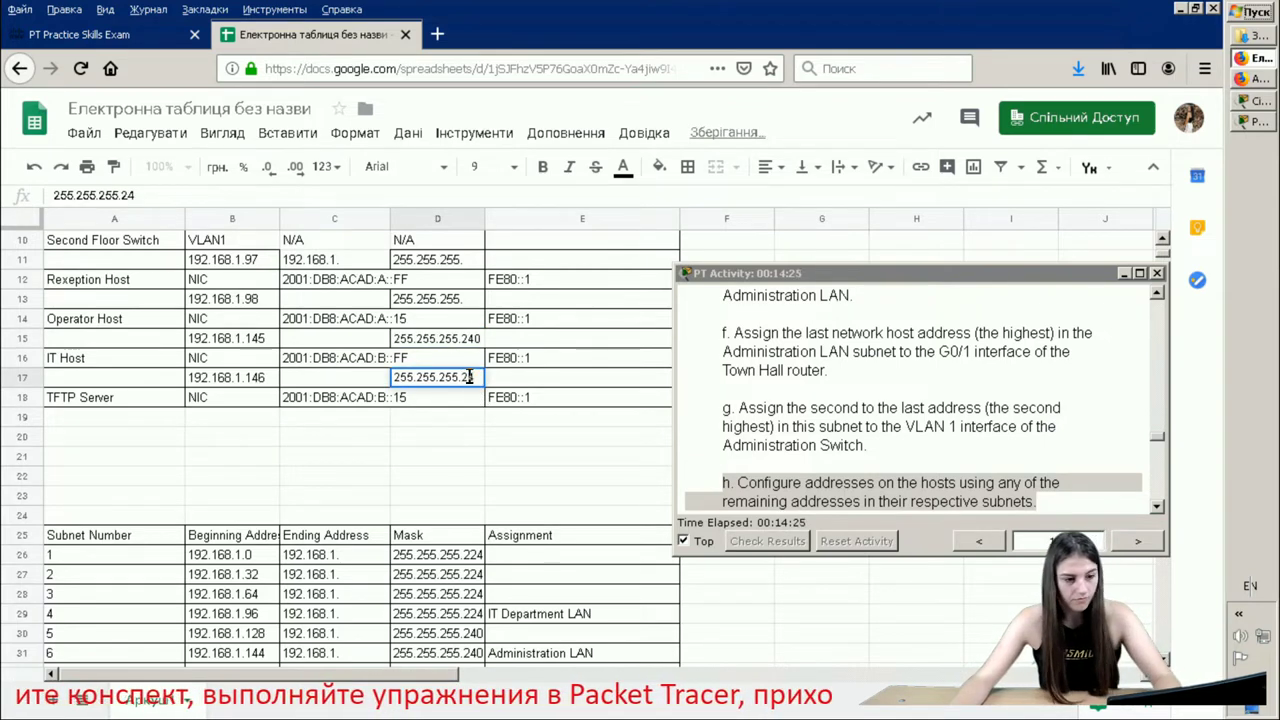
pyautogui.write('0')
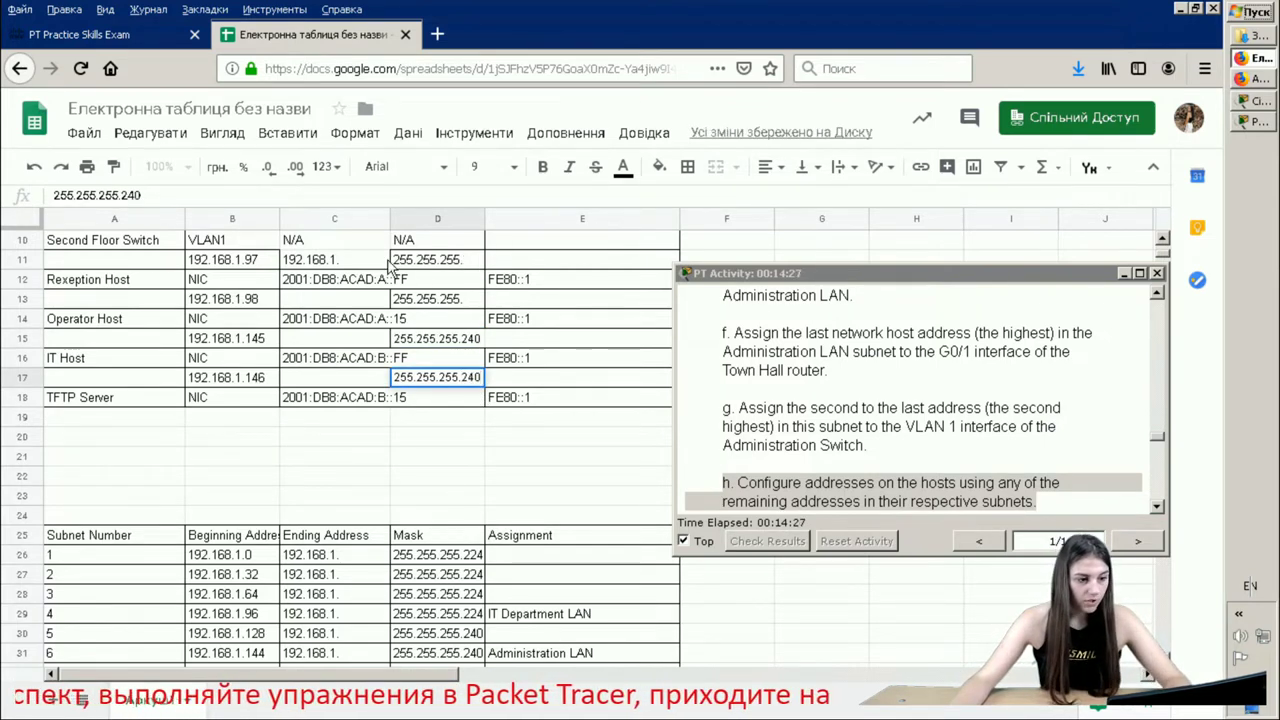
pyautogui.click(468, 260)
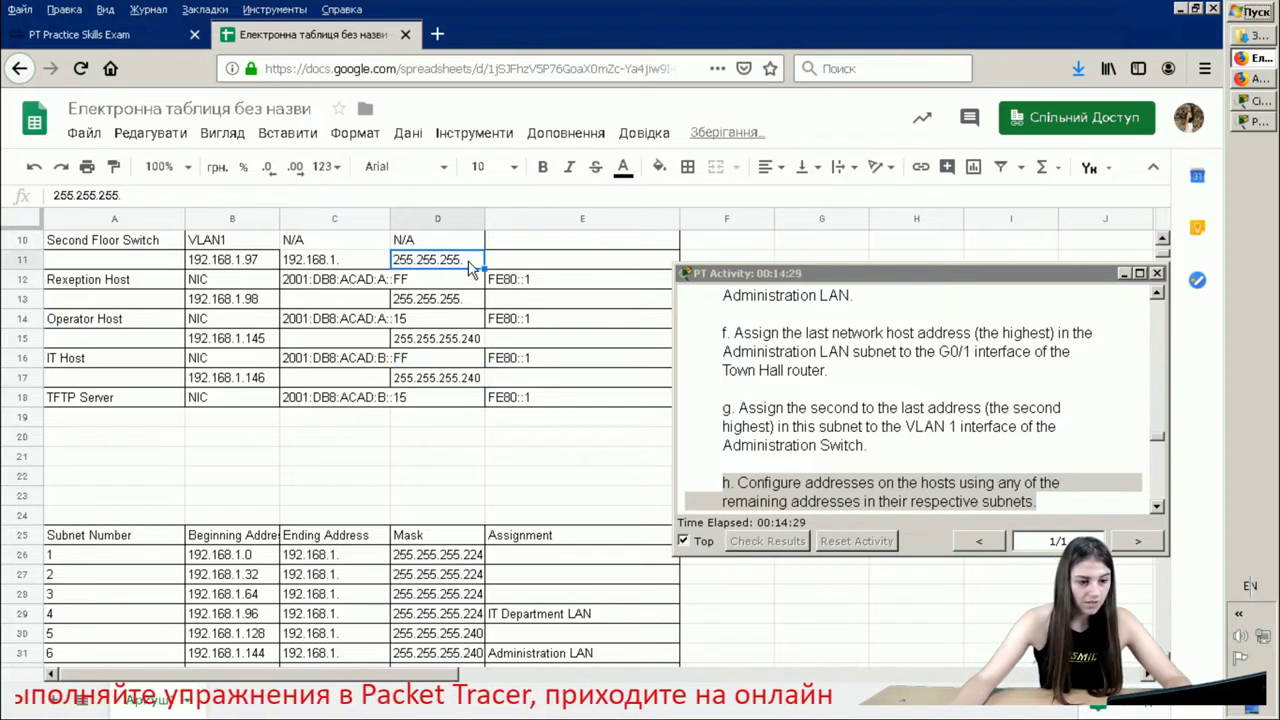
pyautogui.write('224')
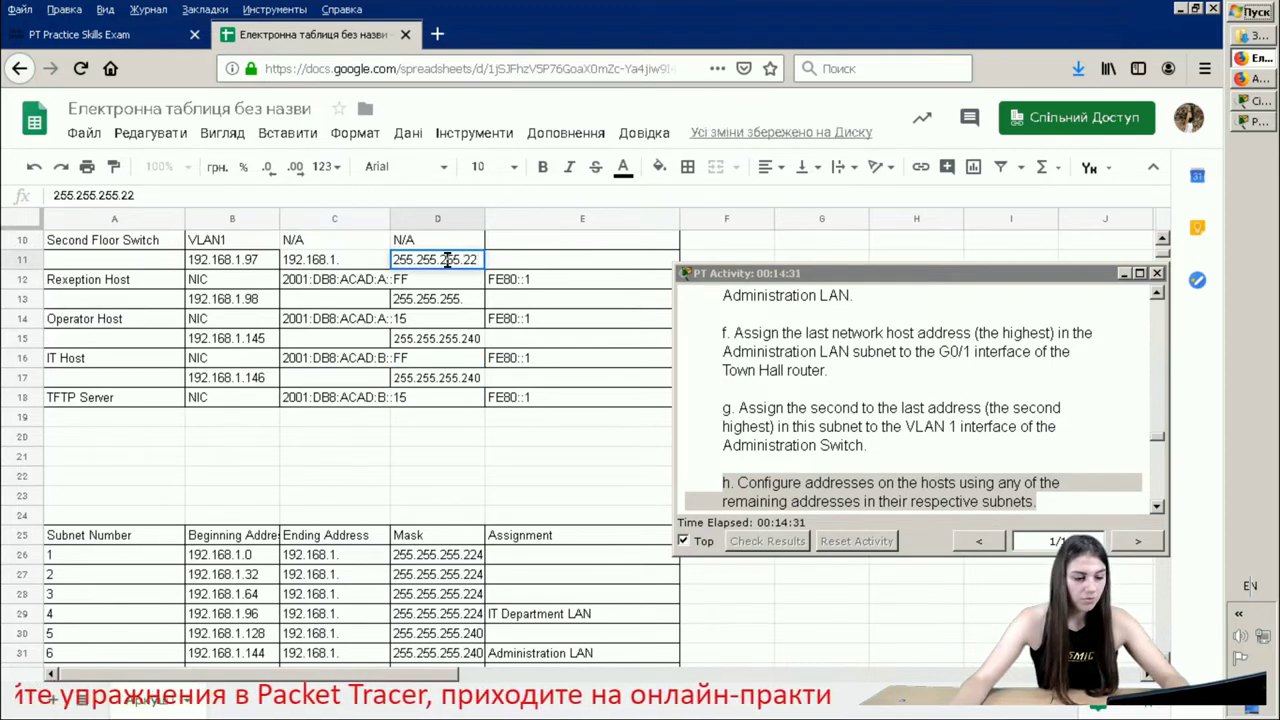
pyautogui.click(463, 303)
pyautogui.doubleClick(465, 303)
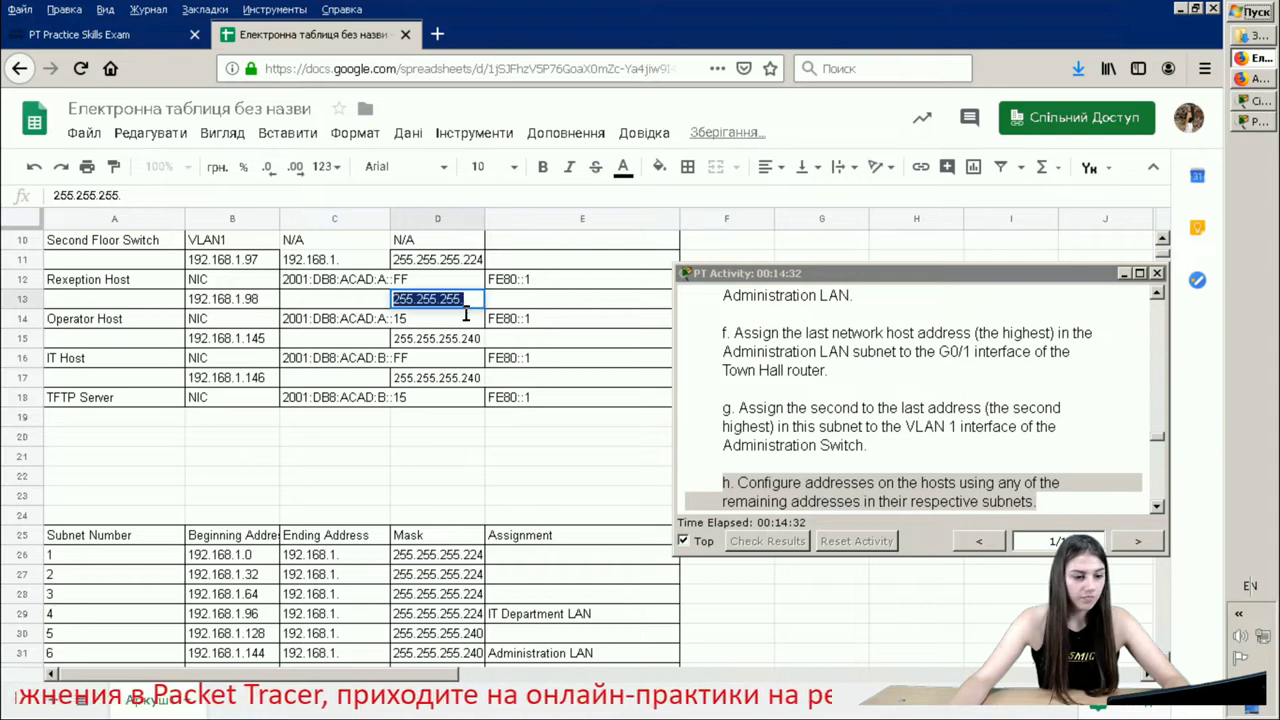
pyautogui.click(470, 299)
pyautogui.write('2')
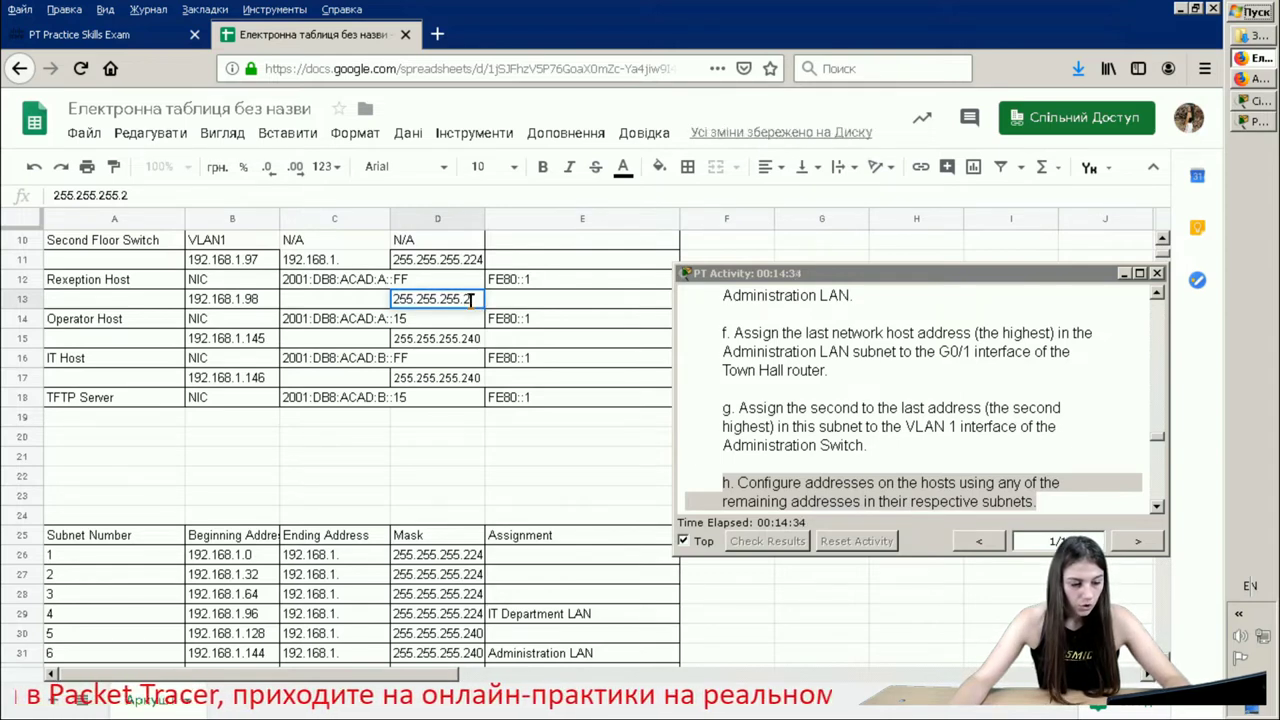
pyautogui.write('24')
pyautogui.click(537, 281)
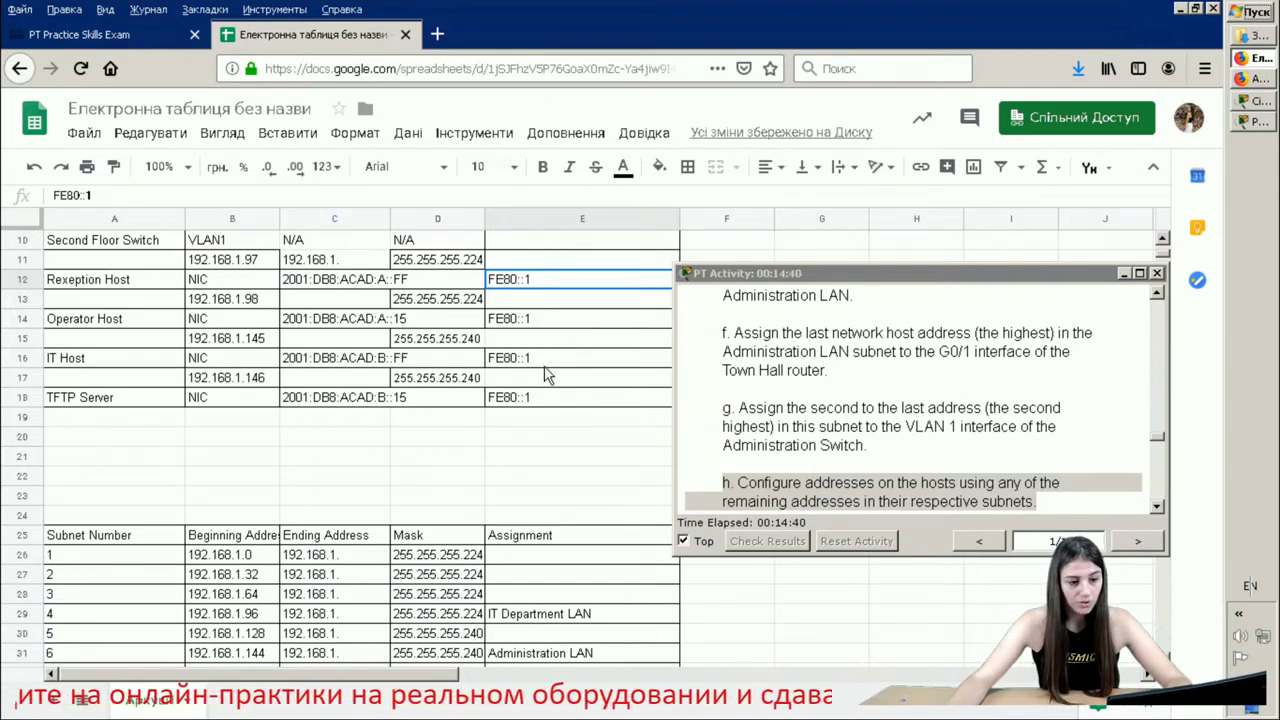
pyautogui.scroll(1, 548, 375)
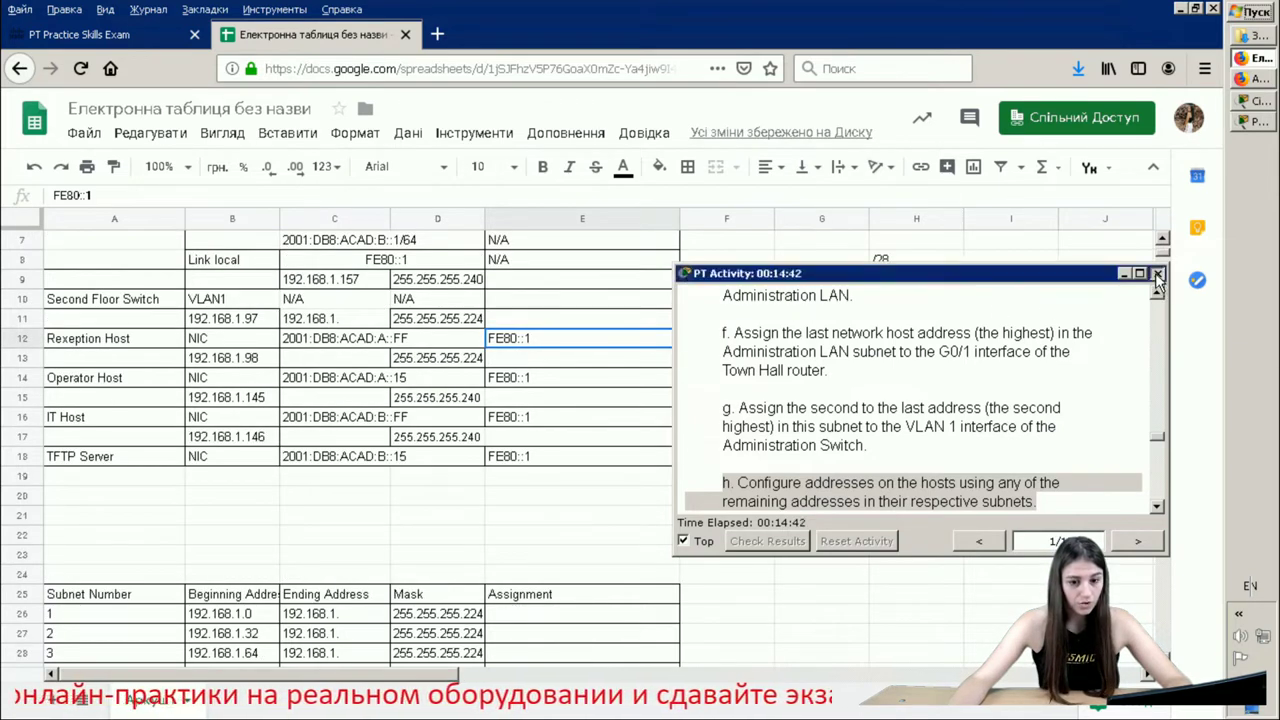
# - Close the activity instructions and scroll the table back up to the Device header
pyautogui.click(1157, 274)
pyautogui.scroll(2, 575, 335)
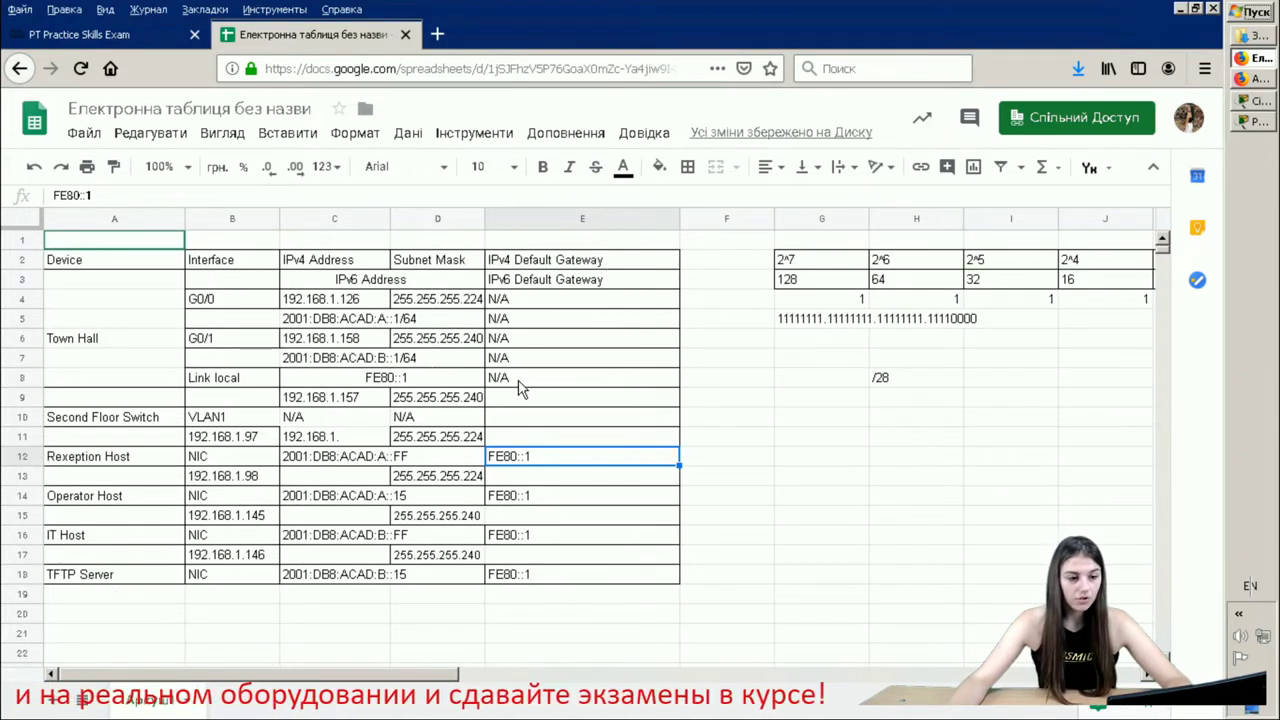
pyautogui.tripleClick(501, 259)
pyautogui.click(621, 380)
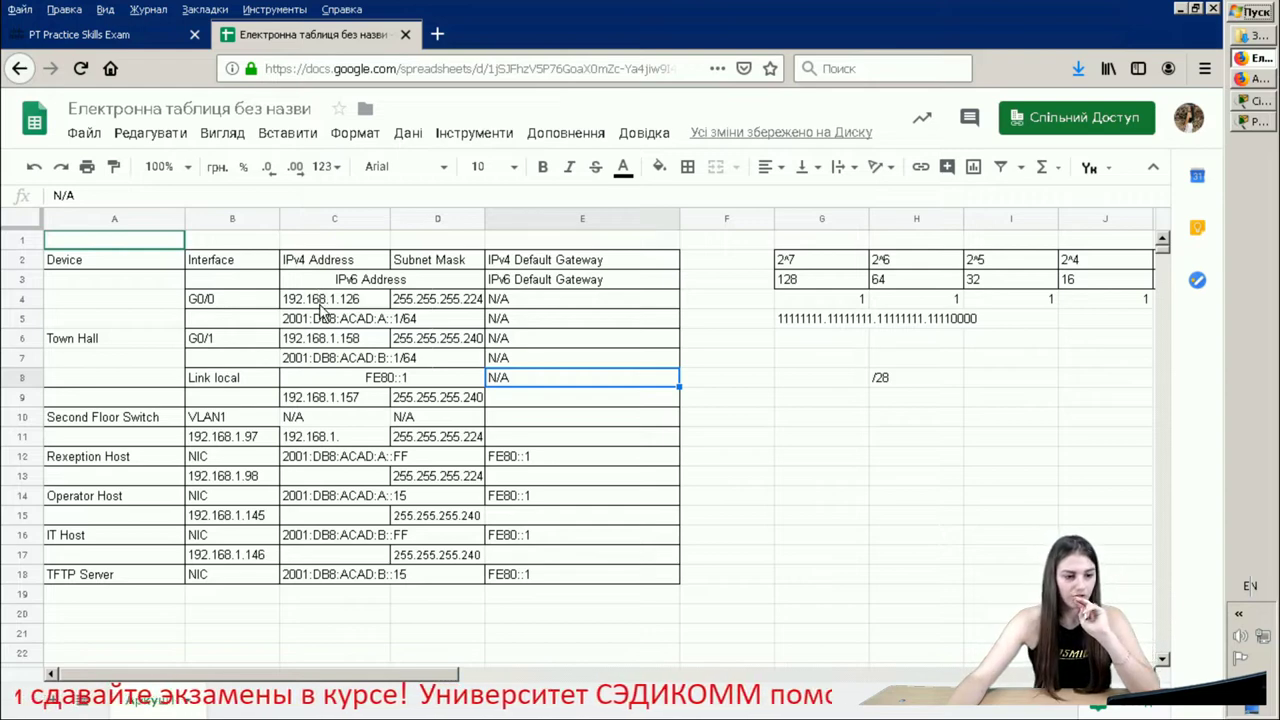
# - Review Town Hall's G0/0 and G0/1 addresses in C4 and C6 and the masks in D6 and D9
pyautogui.click(306, 298)
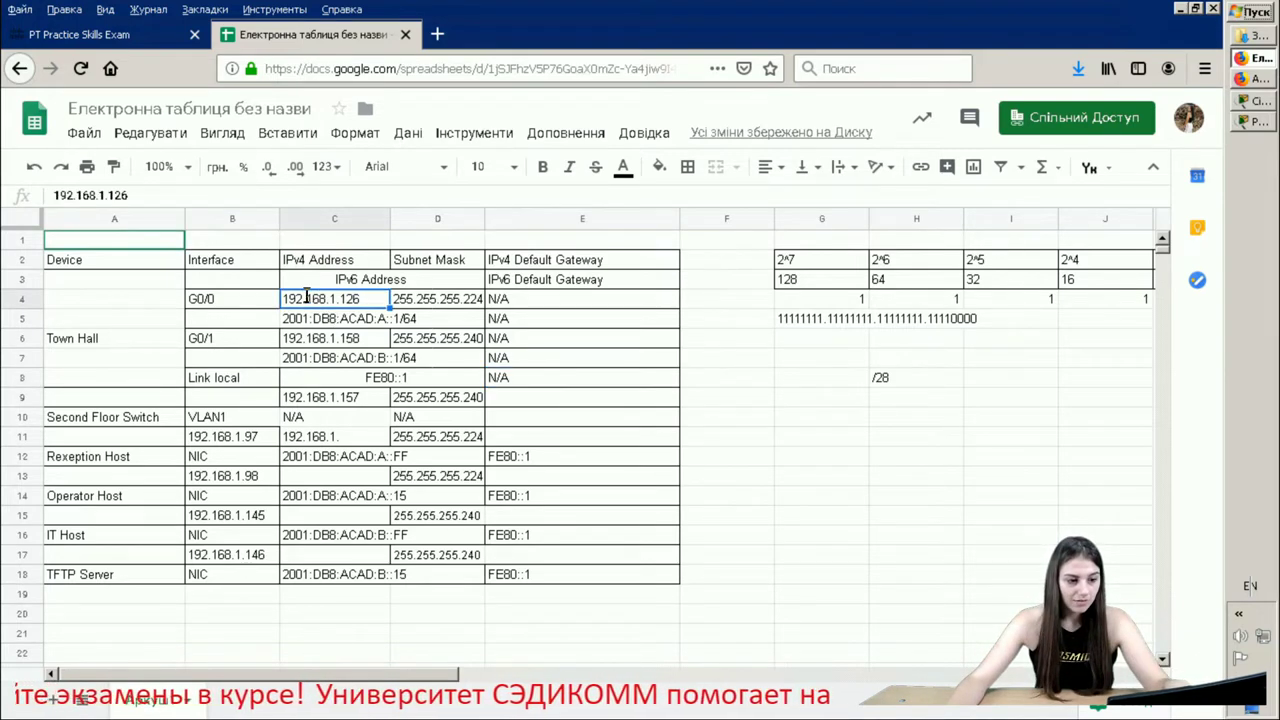
pyautogui.doubleClick(306, 298)
pyautogui.doubleClick(320, 338)
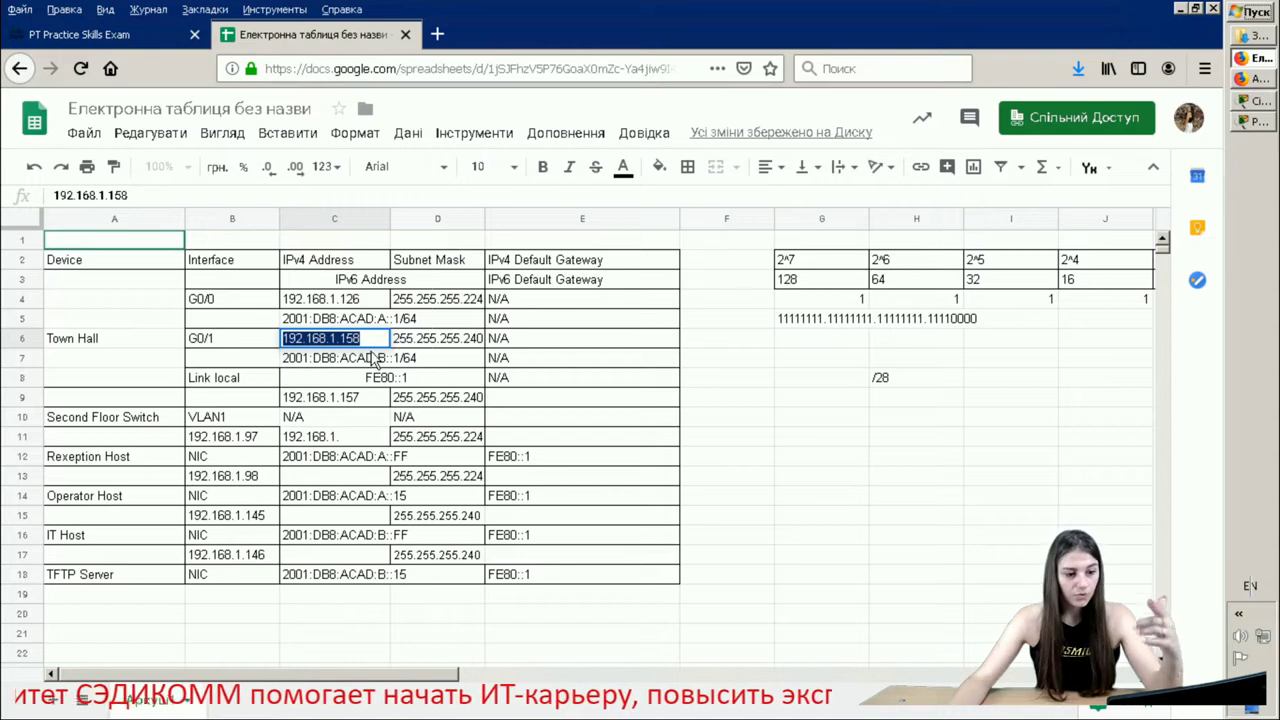
pyautogui.doubleClick(430, 397)
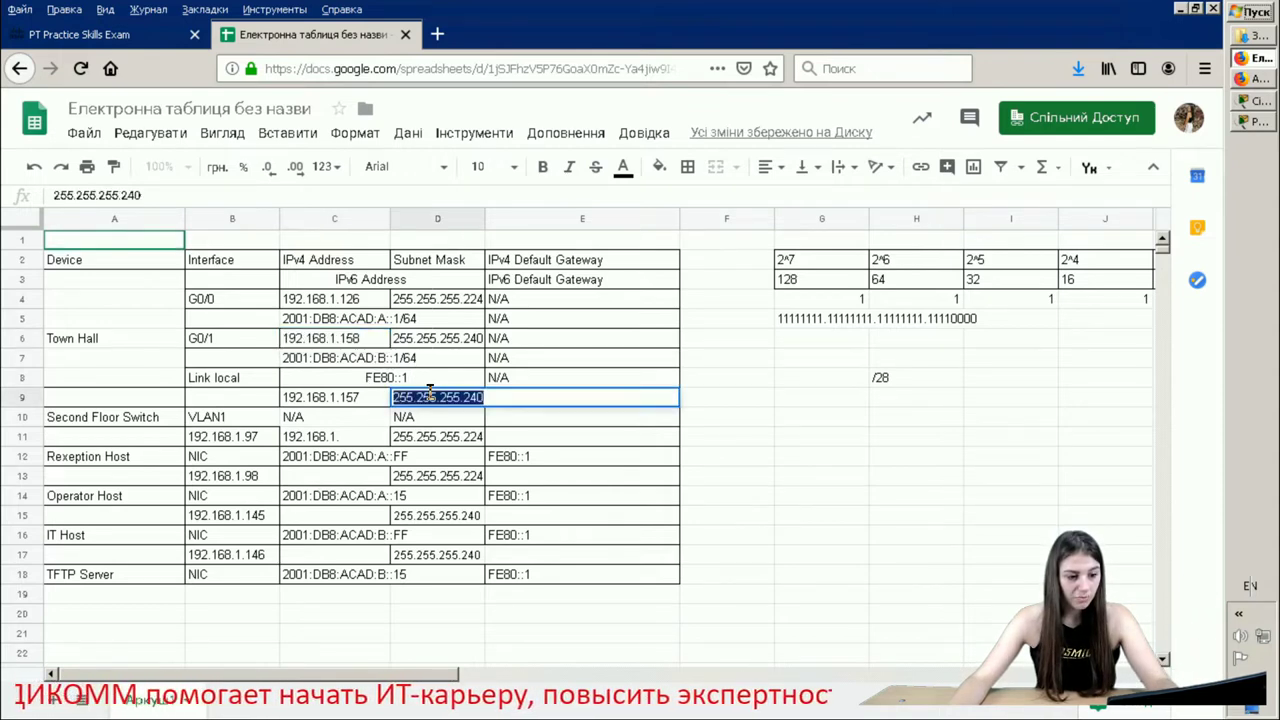
pyautogui.doubleClick(456, 338)
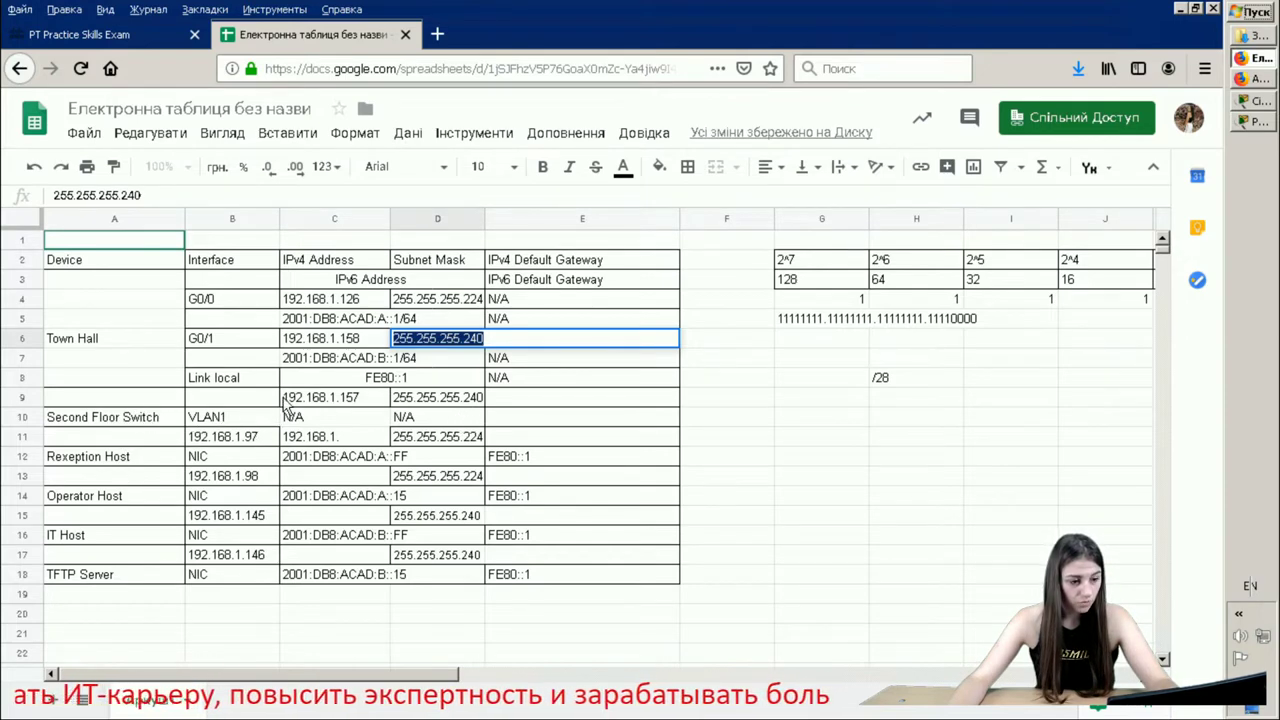
pyautogui.doubleClick(328, 340)
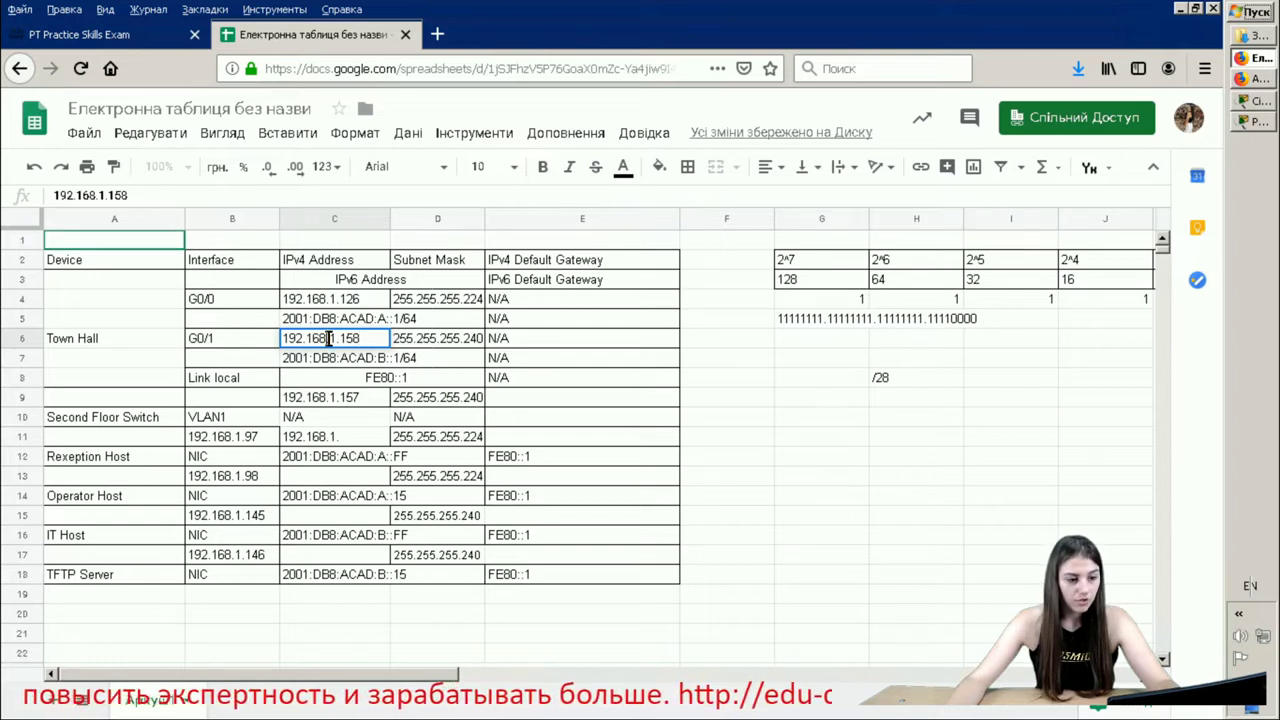
pyautogui.doubleClick(328, 340)
pyautogui.hotkey('ctrl', 'c')
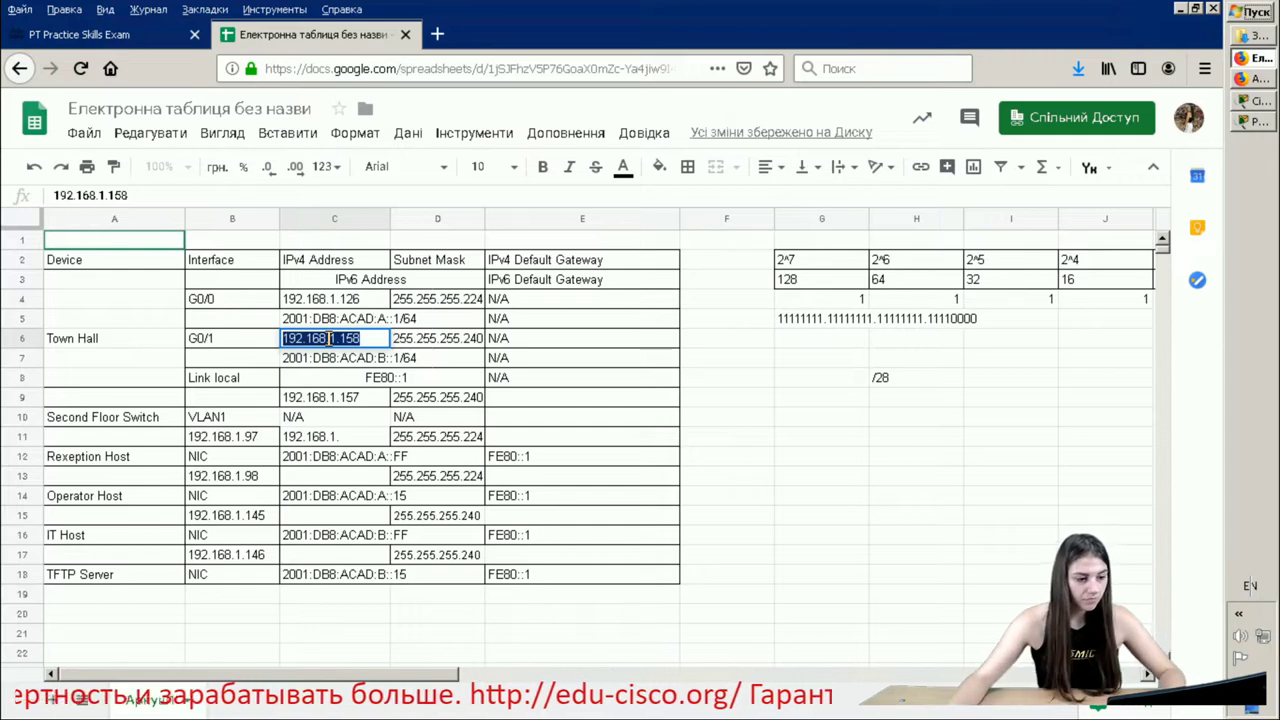
# - Paste 192.168.1.158 as the default gateway in E9, E15 and E17
pyautogui.click(500, 400)
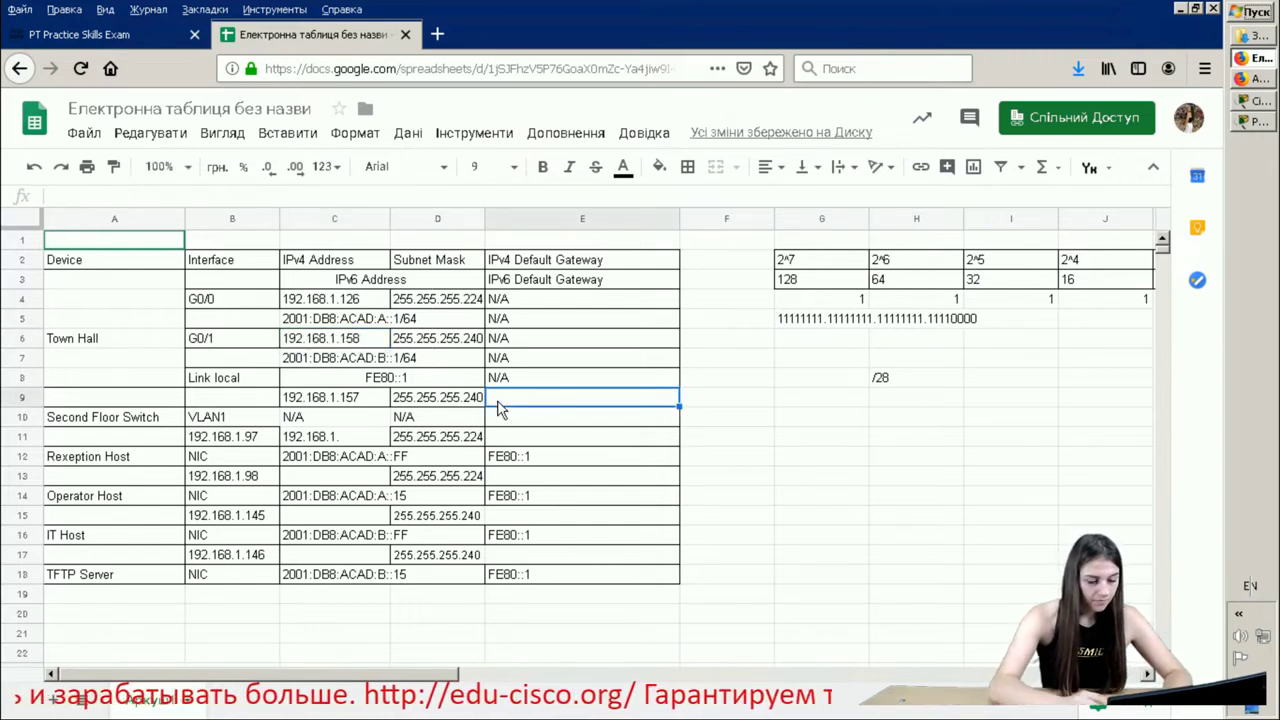
pyautogui.hotkey('ctrl', 'v')
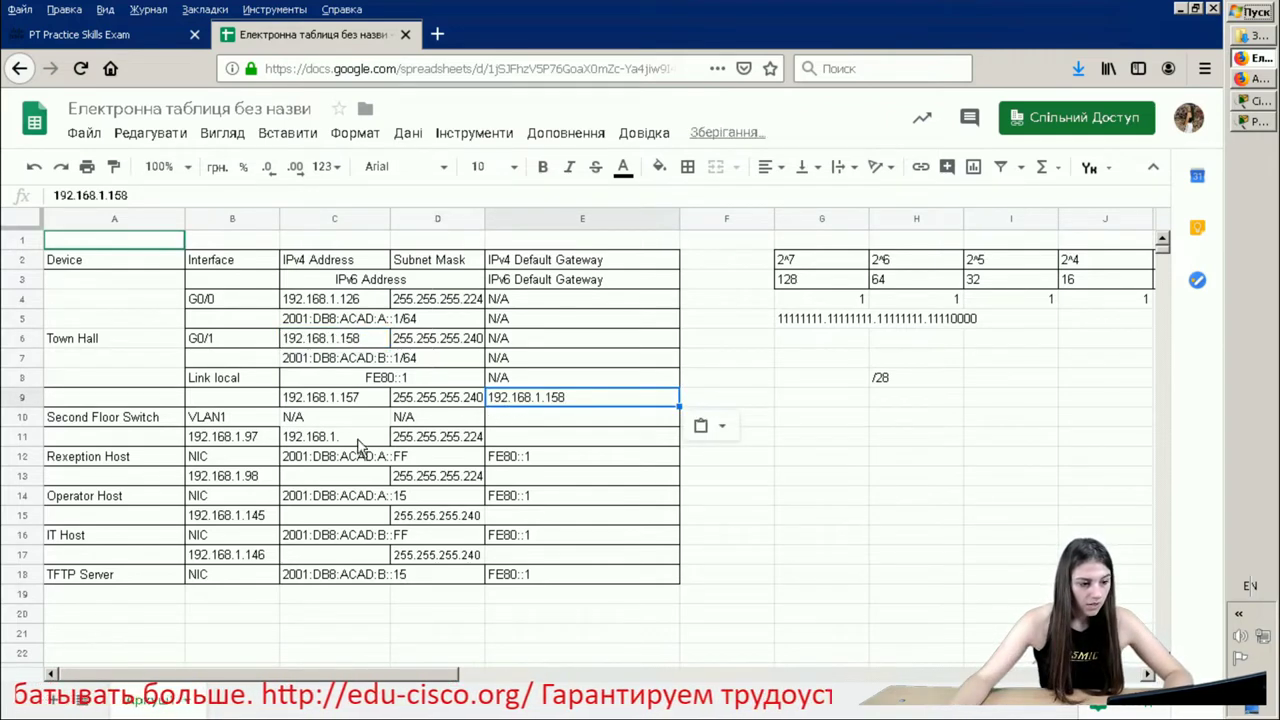
pyautogui.click(464, 518)
pyautogui.doubleClick(464, 518)
pyautogui.click(460, 564)
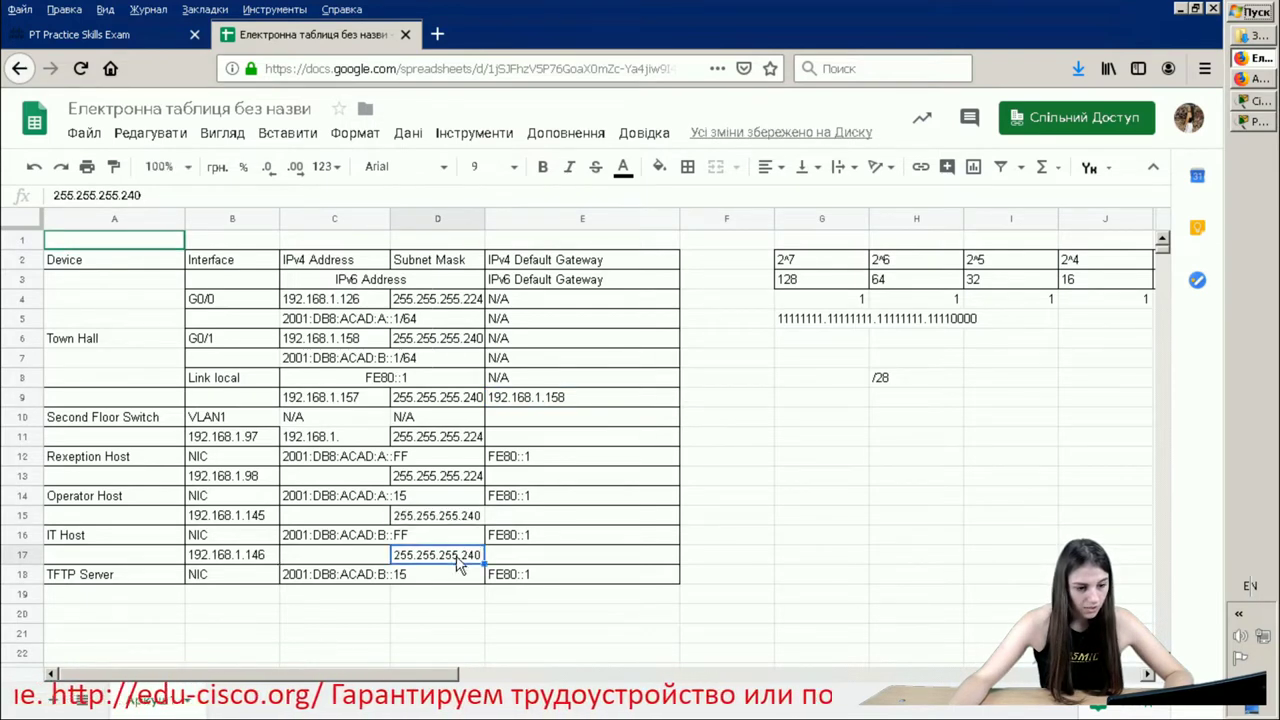
pyautogui.doubleClick(460, 564)
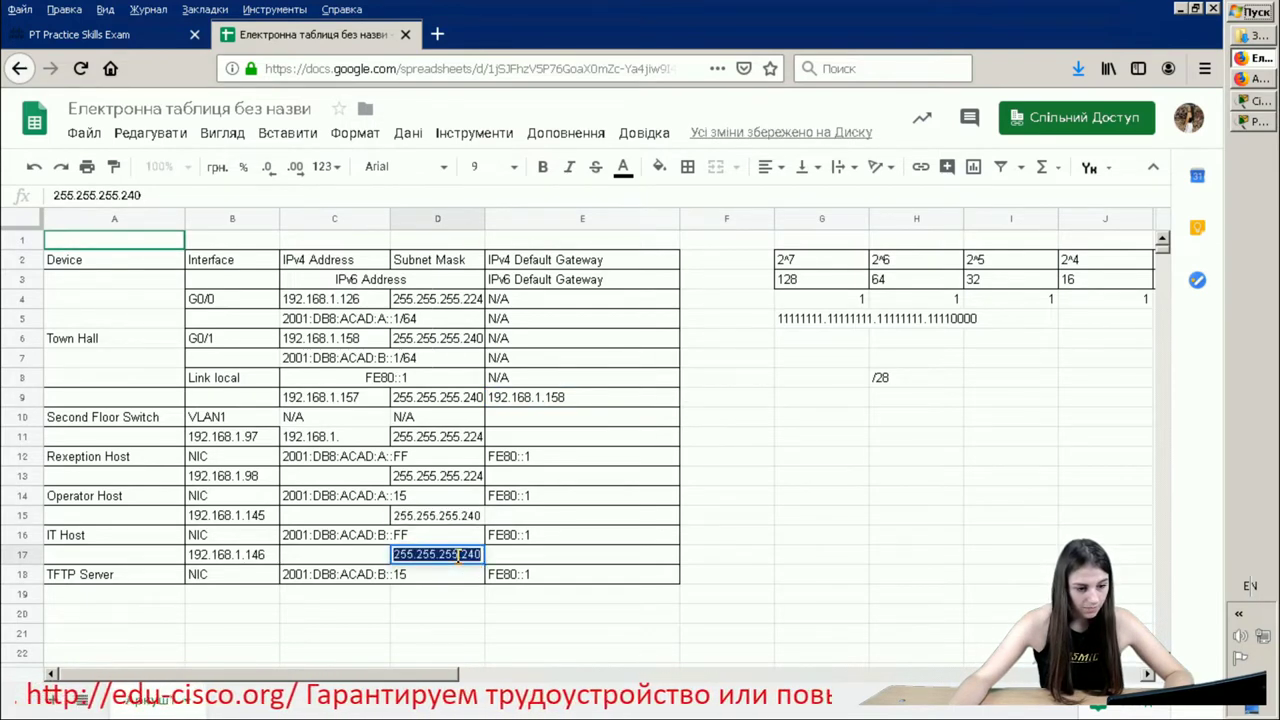
pyautogui.click(525, 480)
pyautogui.press('Down')
pyautogui.press('Down')
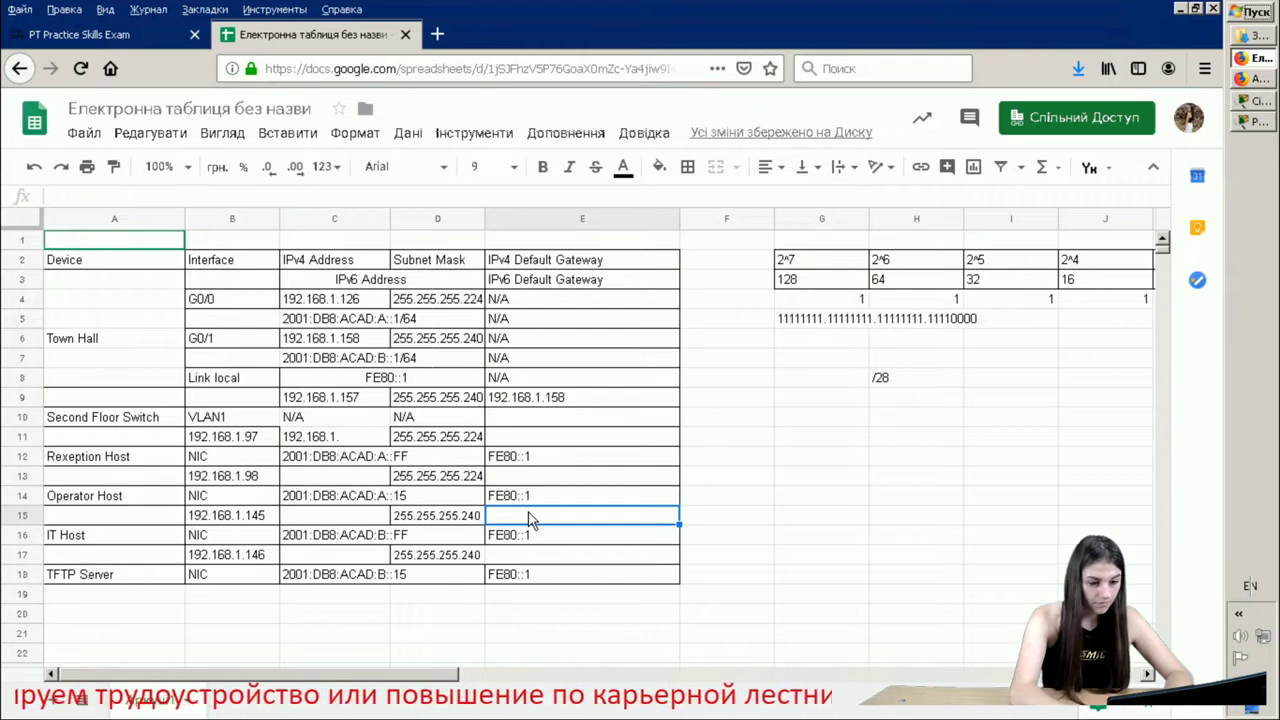
pyautogui.hotkey('ctrl', 'v')
pyautogui.click(600, 558)
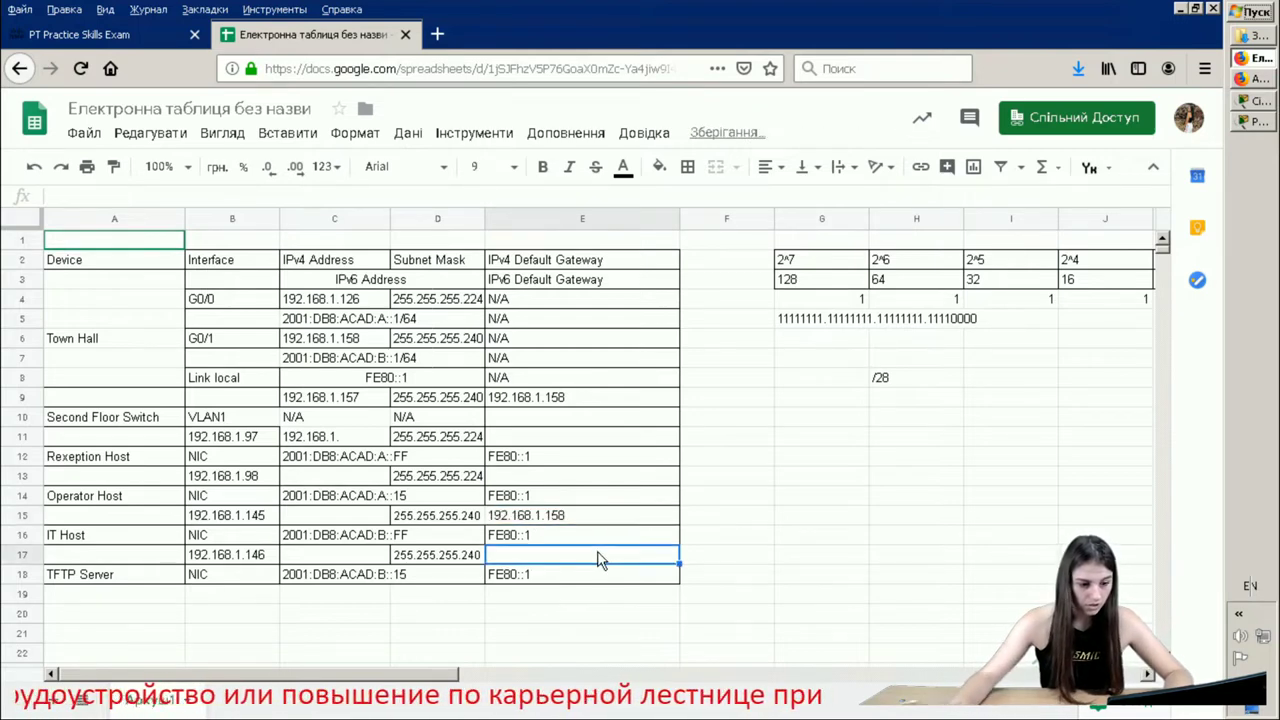
pyautogui.hotkey('ctrl', 'v')
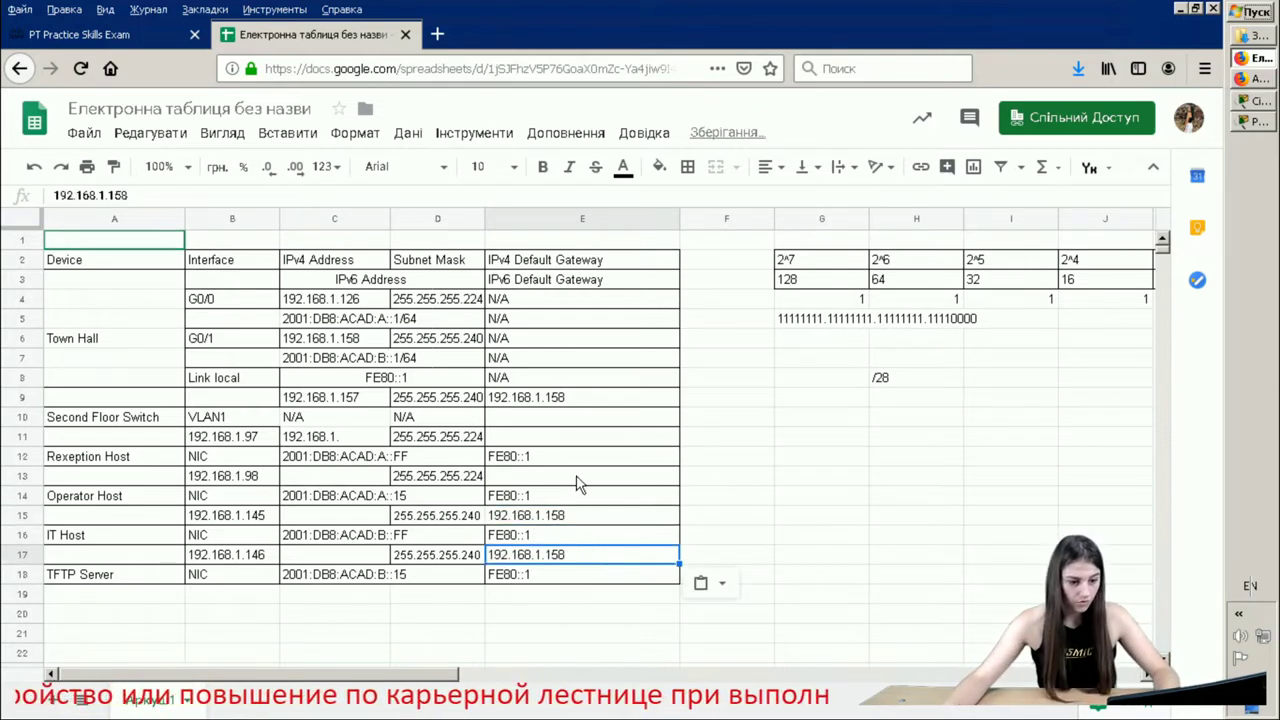
# - Copy 192.168.1.126 from C4 and paste it as the gateway in E11 and E13
pyautogui.click(548, 482)
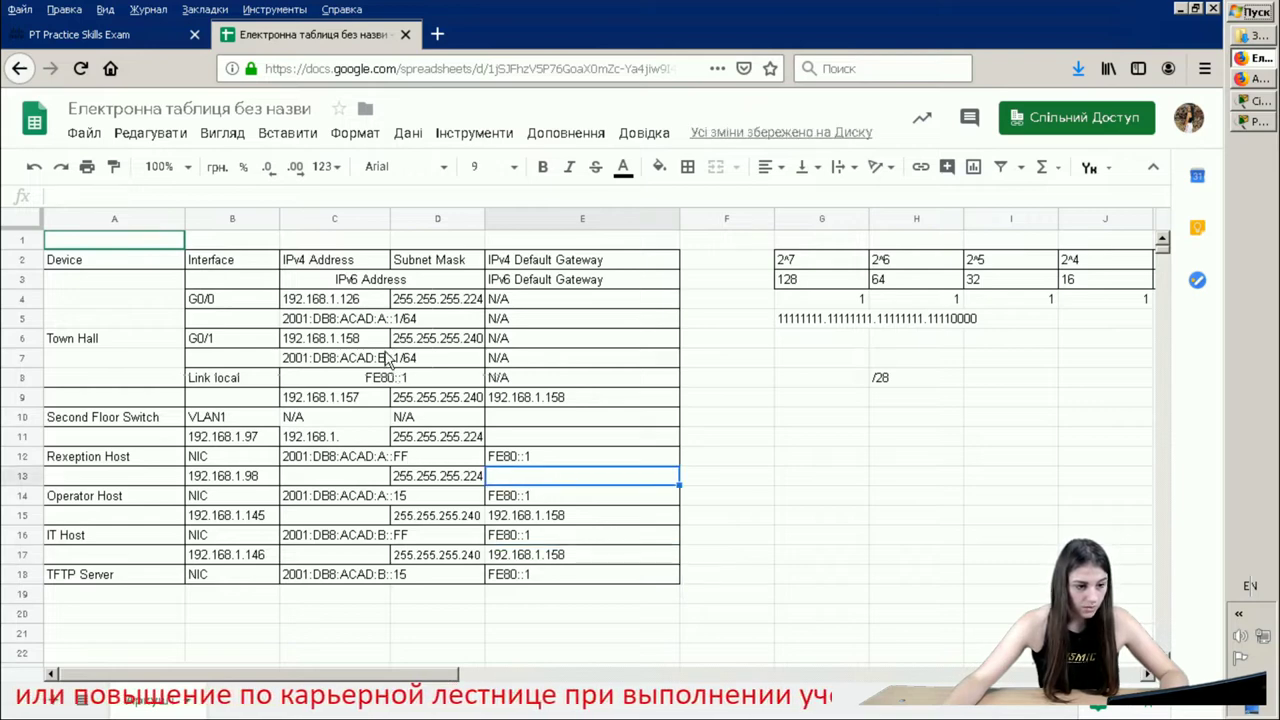
pyautogui.click(348, 302)
pyautogui.doubleClick(348, 302)
pyautogui.hotkey('ctrl', 'c')
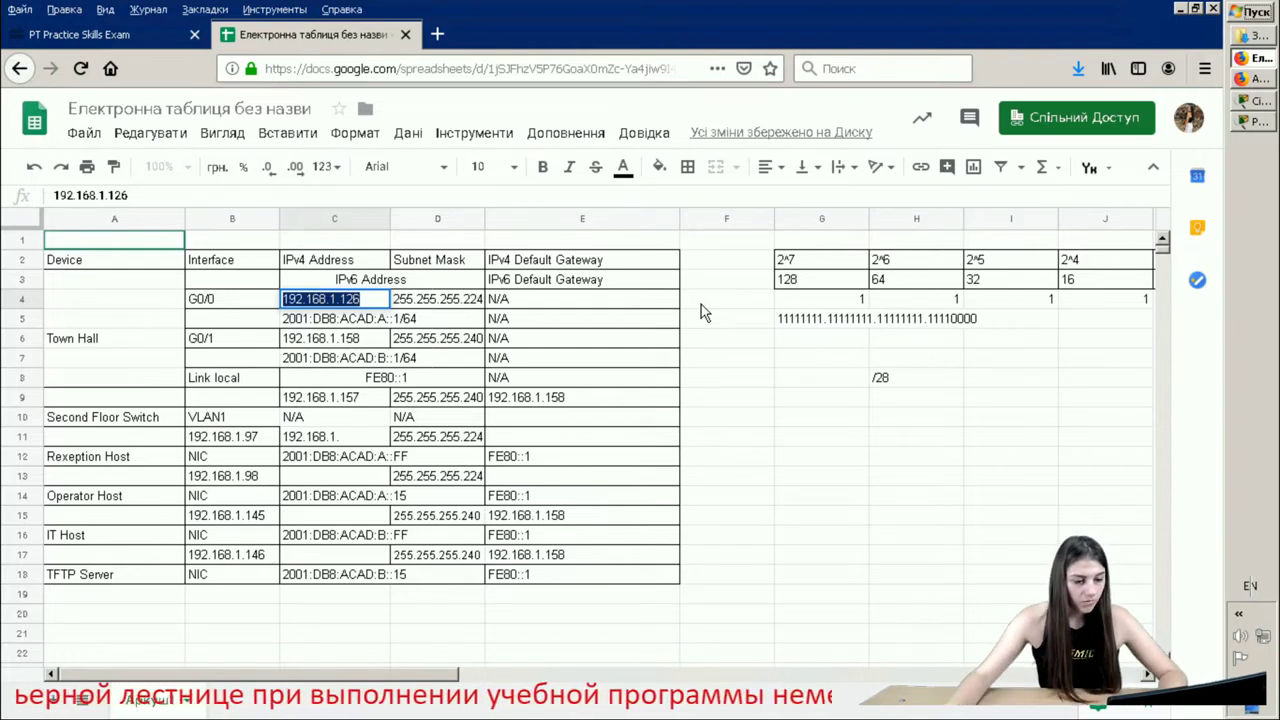
pyautogui.click(569, 418)
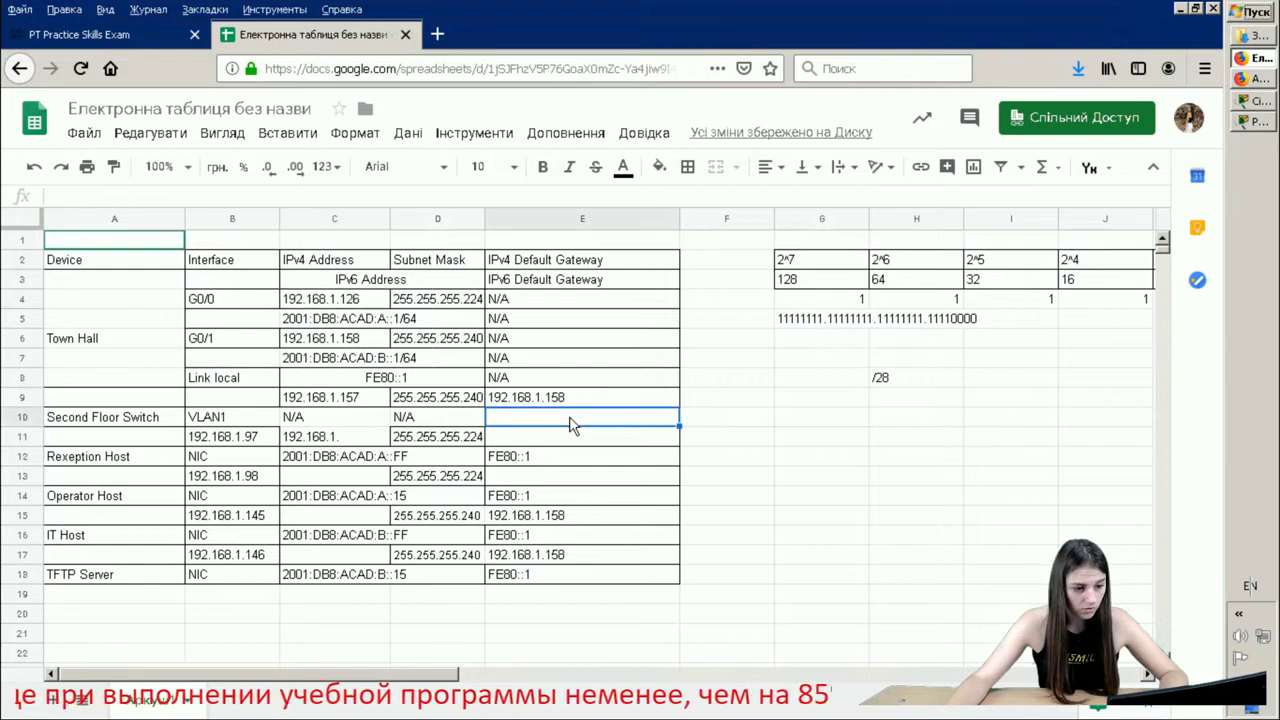
pyautogui.click(569, 437)
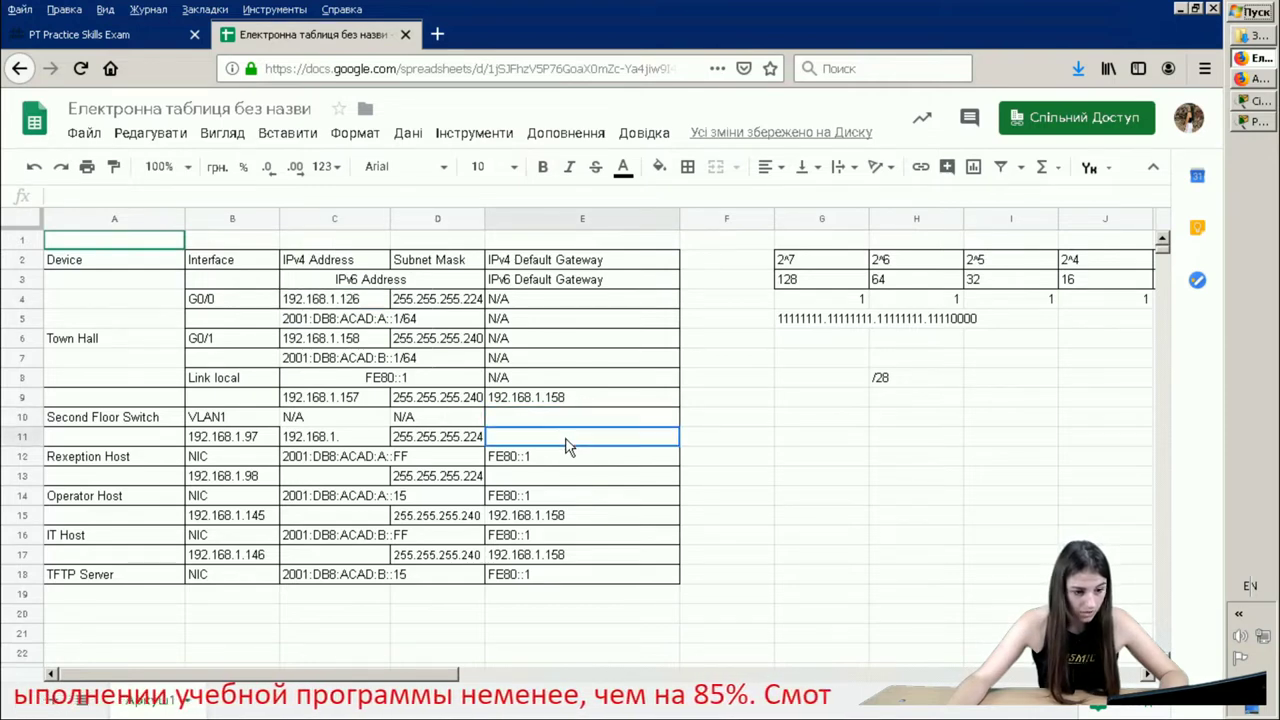
pyautogui.hotkey('ctrl', 'v')
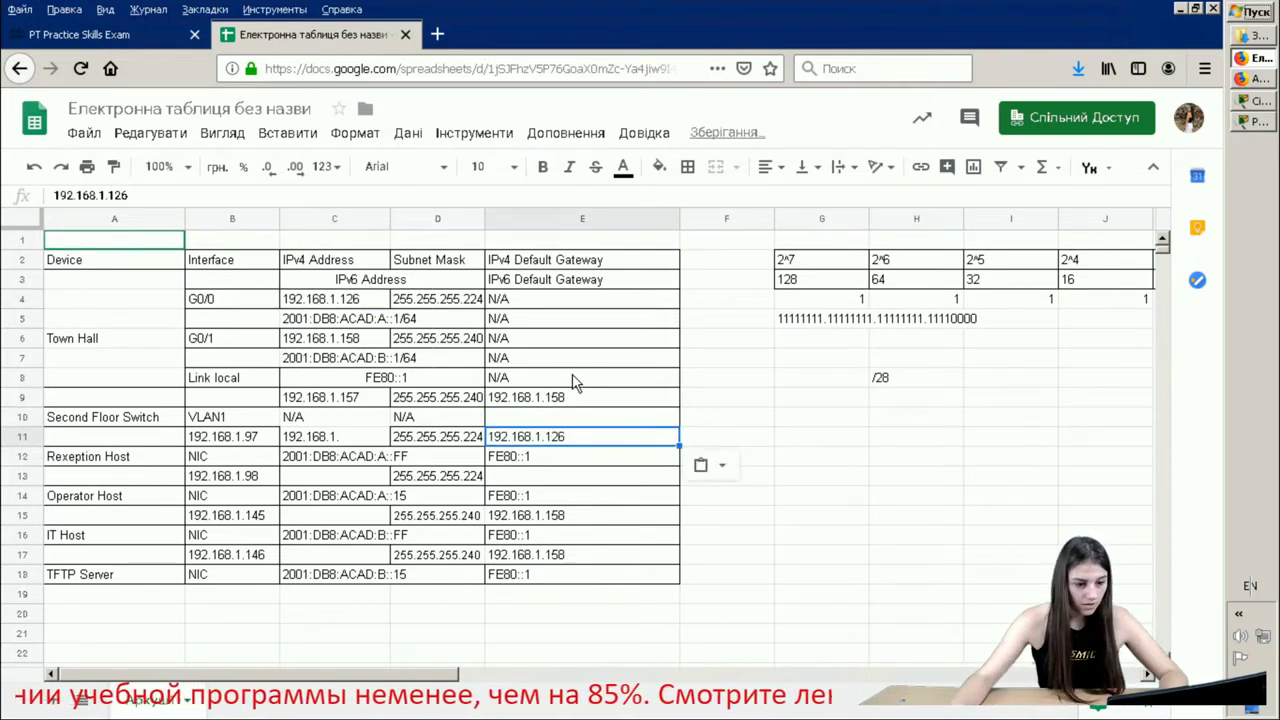
pyautogui.click(561, 488)
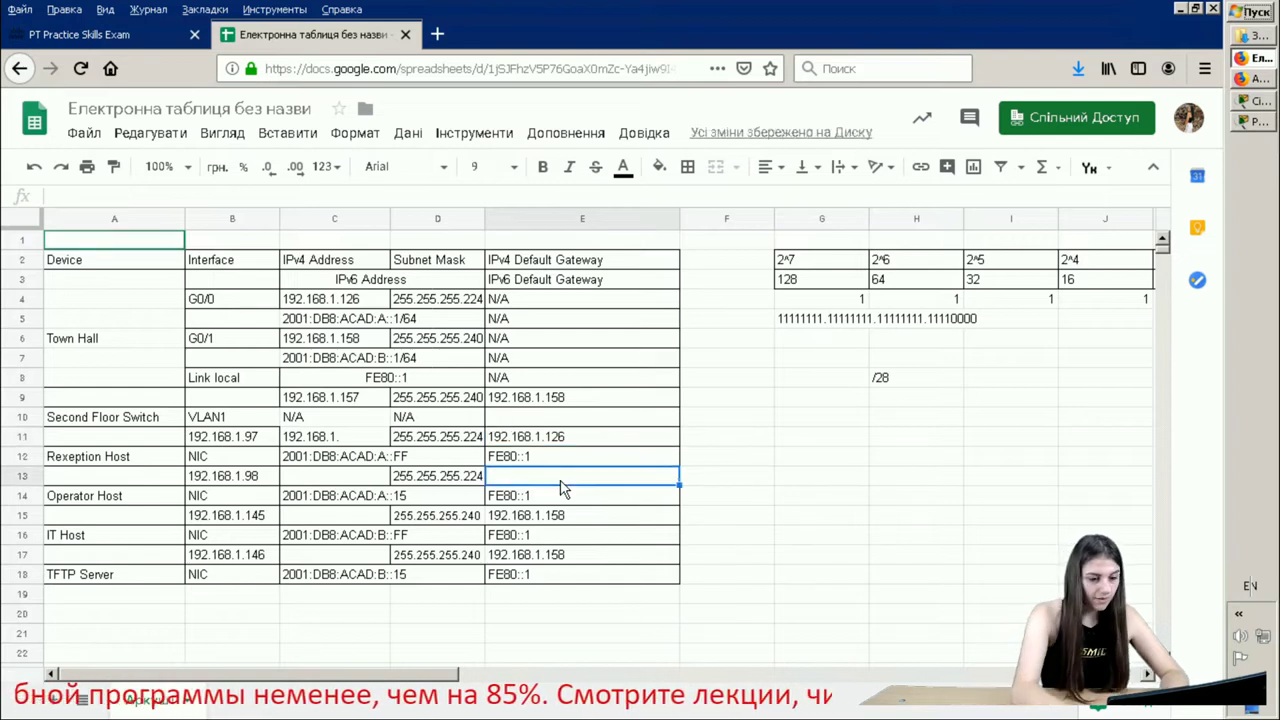
pyautogui.hotkey('ctrl', 'v')
# - Fill in ending addresses 192.168.1.30 and 192.168.1.62 for subnets 1 and 2
pyautogui.scroll(-6, 831, 434)
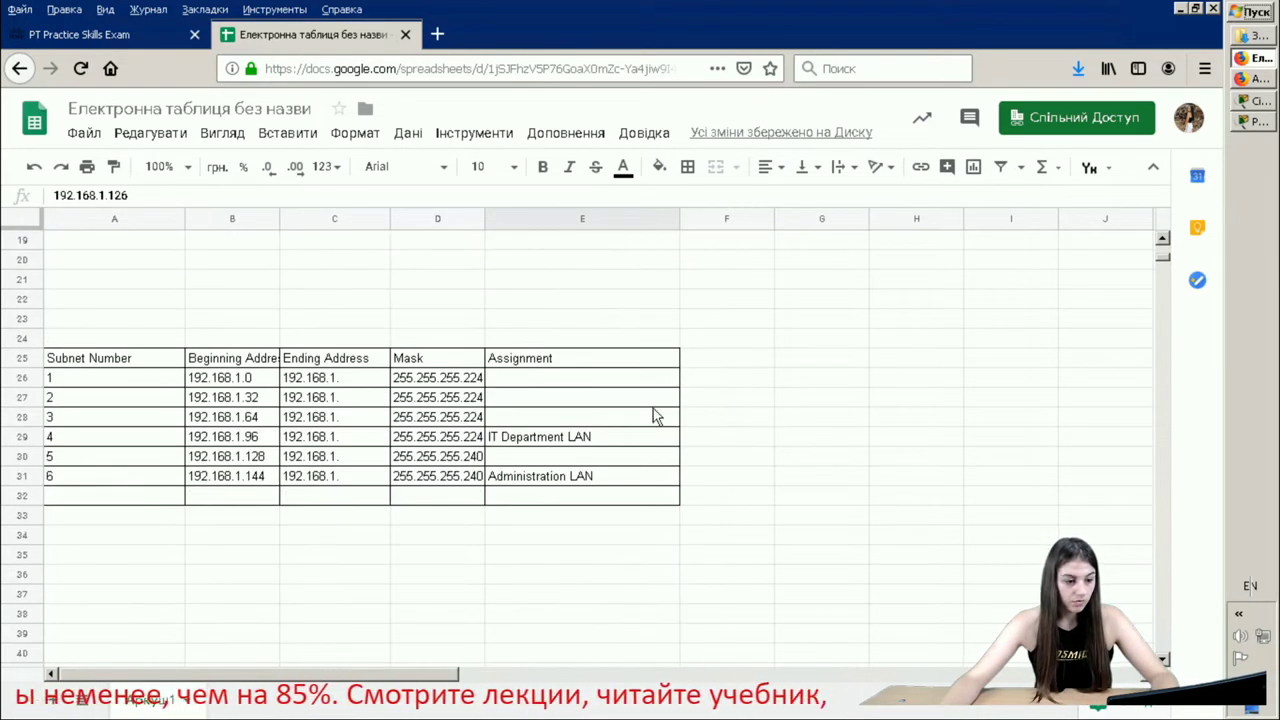
pyautogui.scroll(3, 653, 406)
pyautogui.scroll(-1, 590, 404)
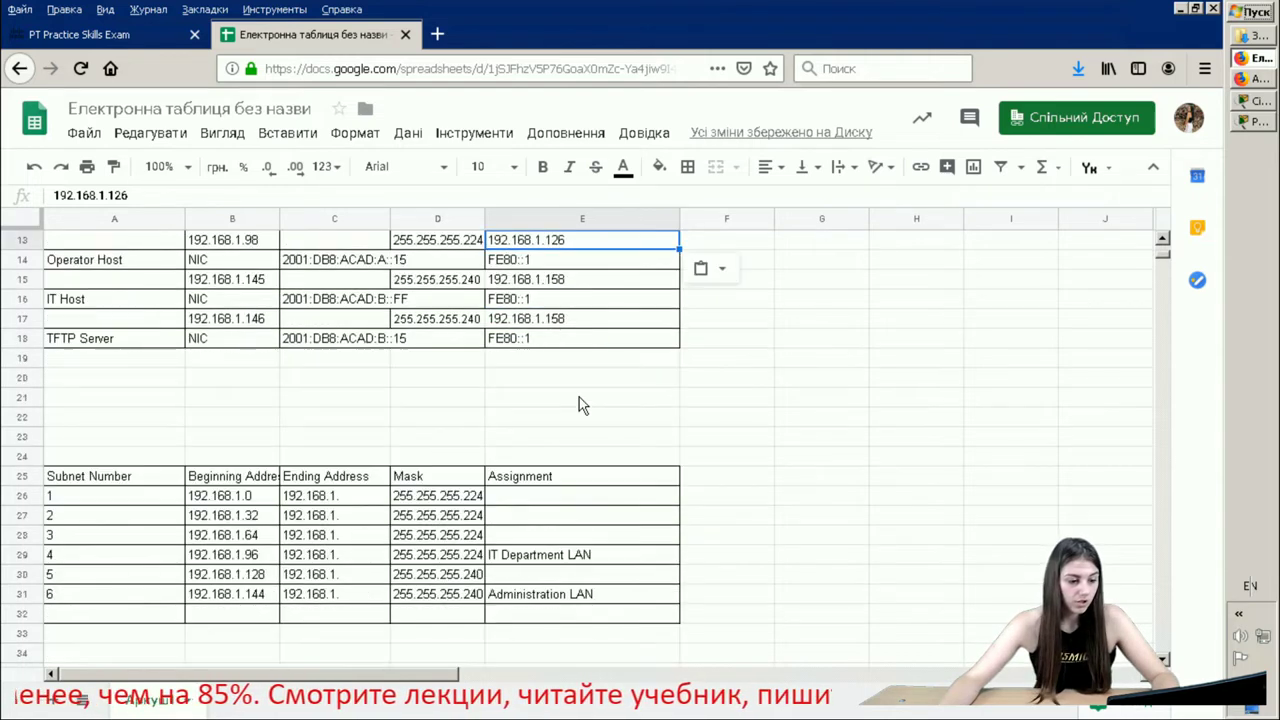
pyautogui.click(360, 495)
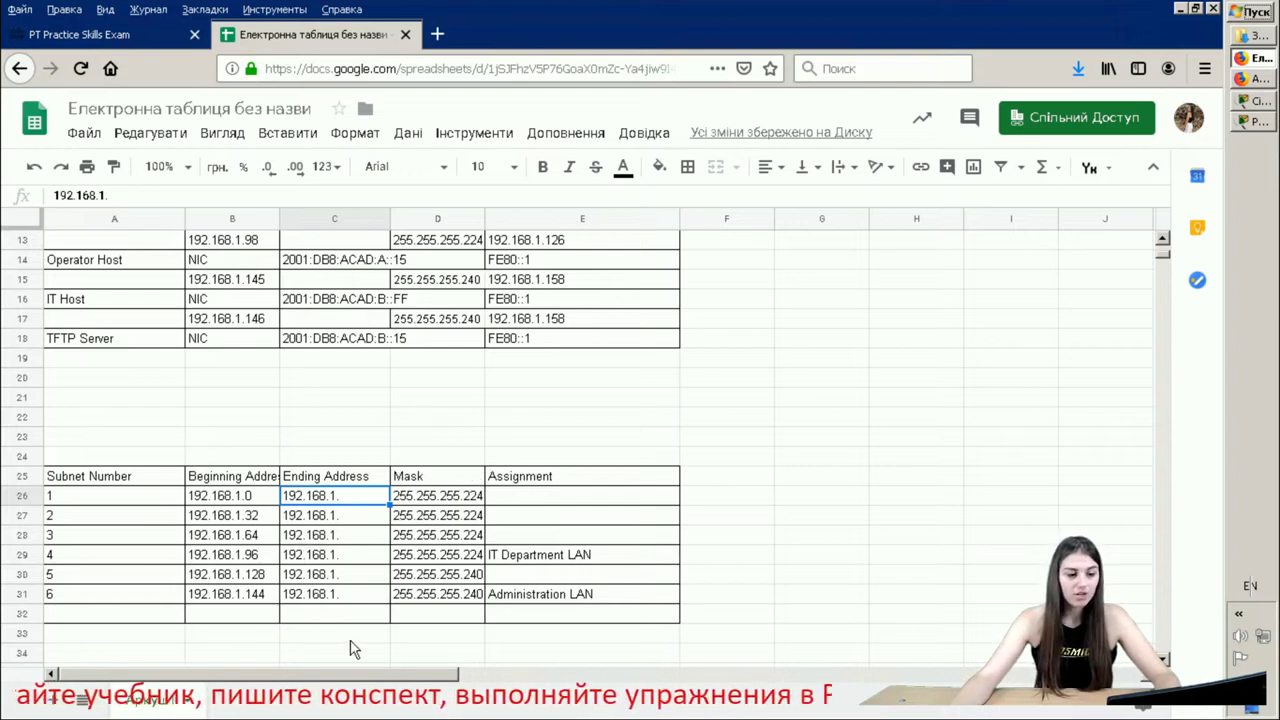
pyautogui.doubleClick(358, 500)
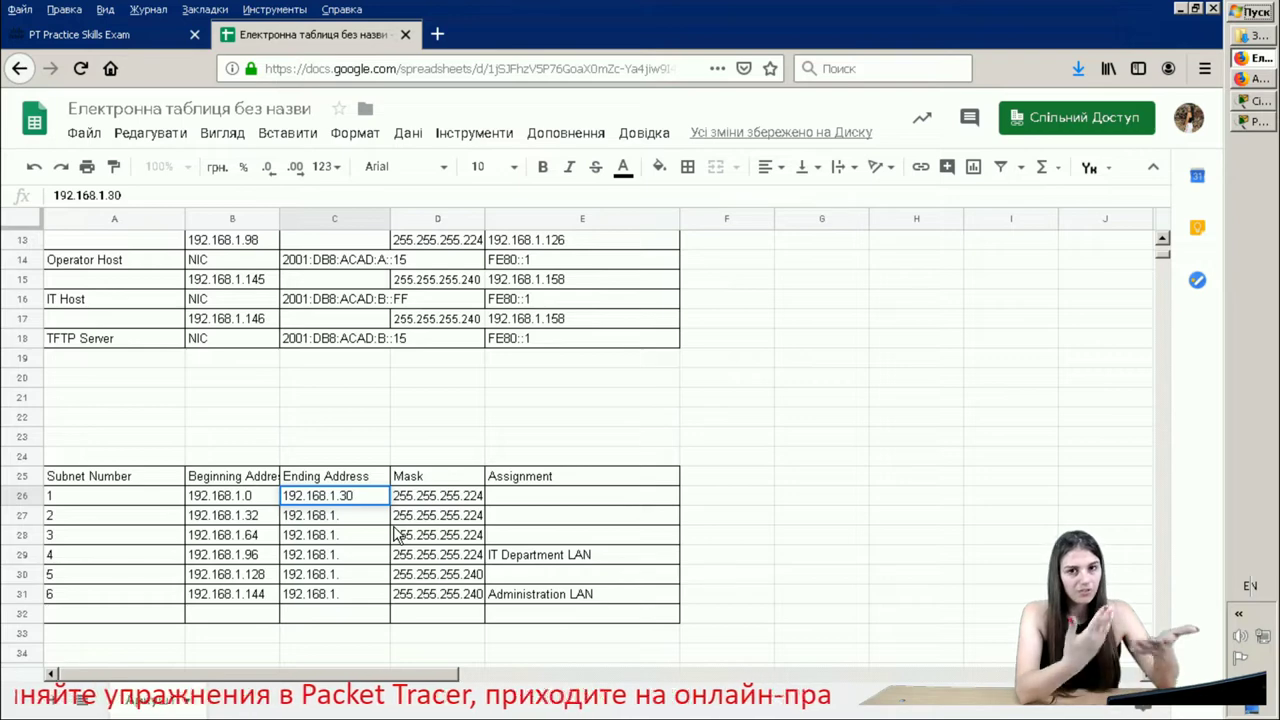
pyautogui.press('Return')
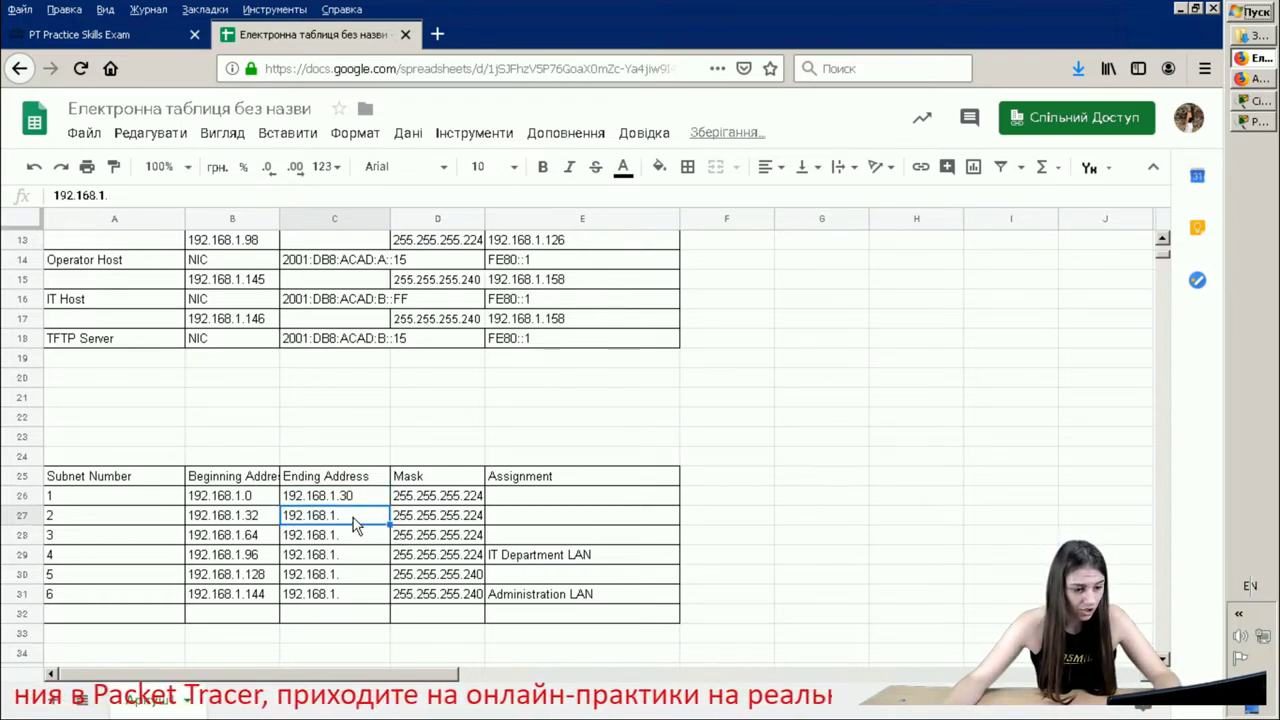
pyautogui.doubleClick(349, 514)
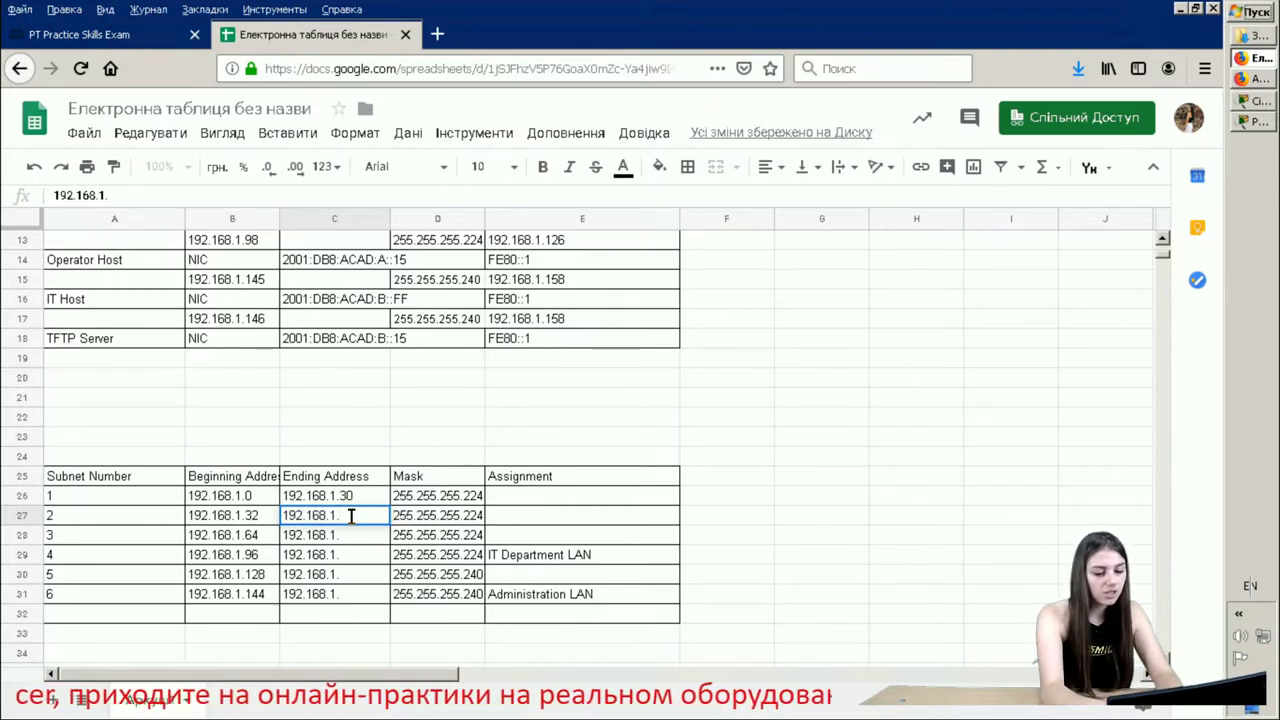
pyautogui.click(228, 518)
pyautogui.click(250, 537)
pyautogui.click(250, 556)
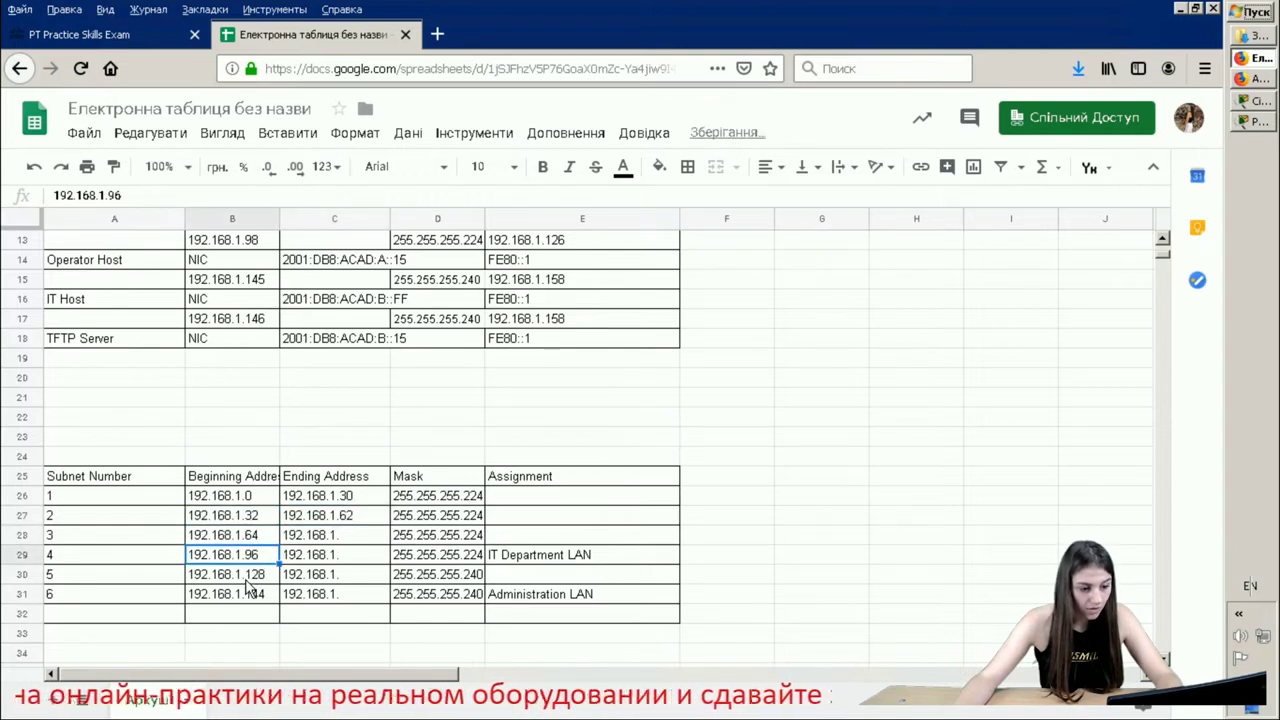
pyautogui.click(252, 576)
pyautogui.click(273, 592)
# - Fill in ending addresses 192.168.1.94, .126, .142 and .158 for subnets 3–6
pyautogui.click(358, 539)
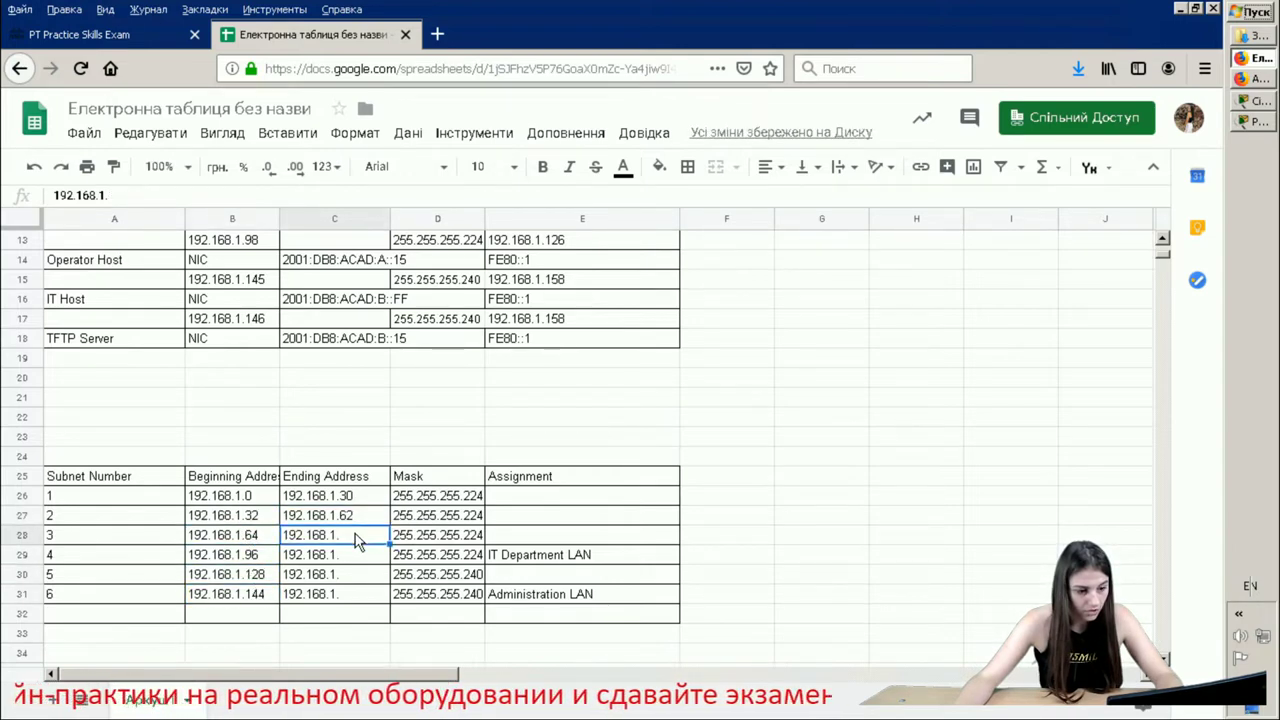
pyautogui.write('9')
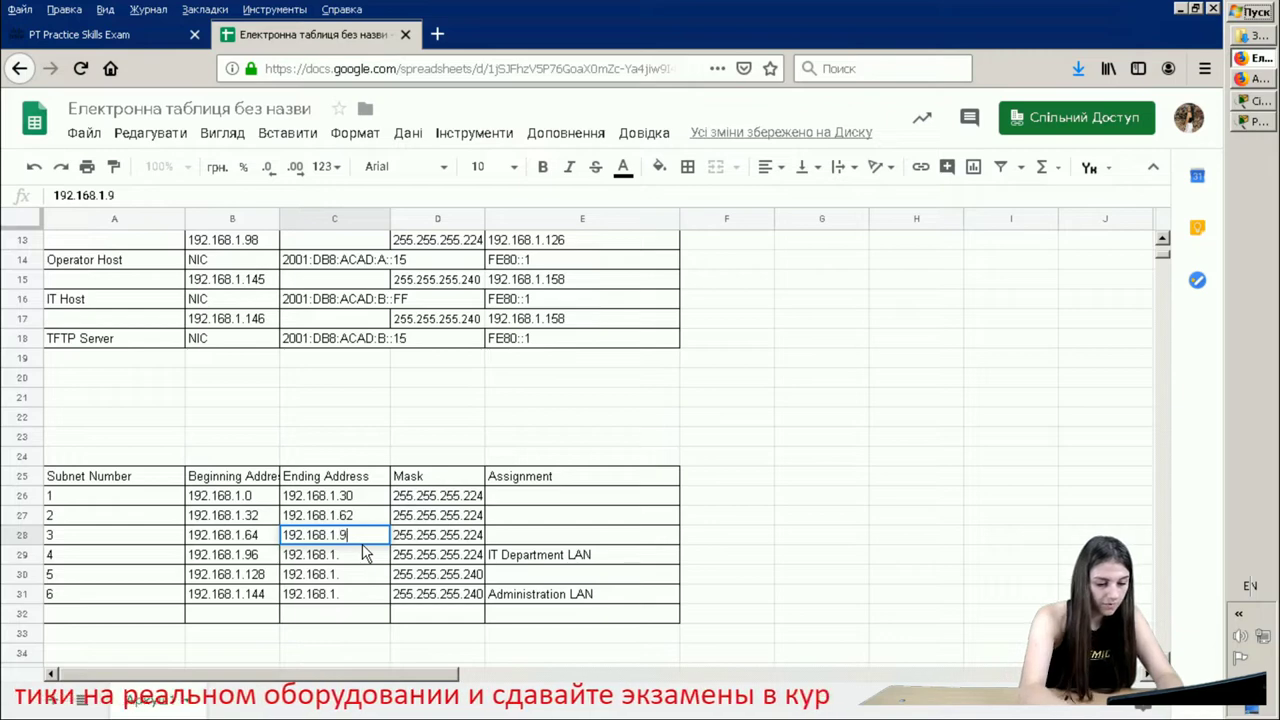
pyautogui.write('4')
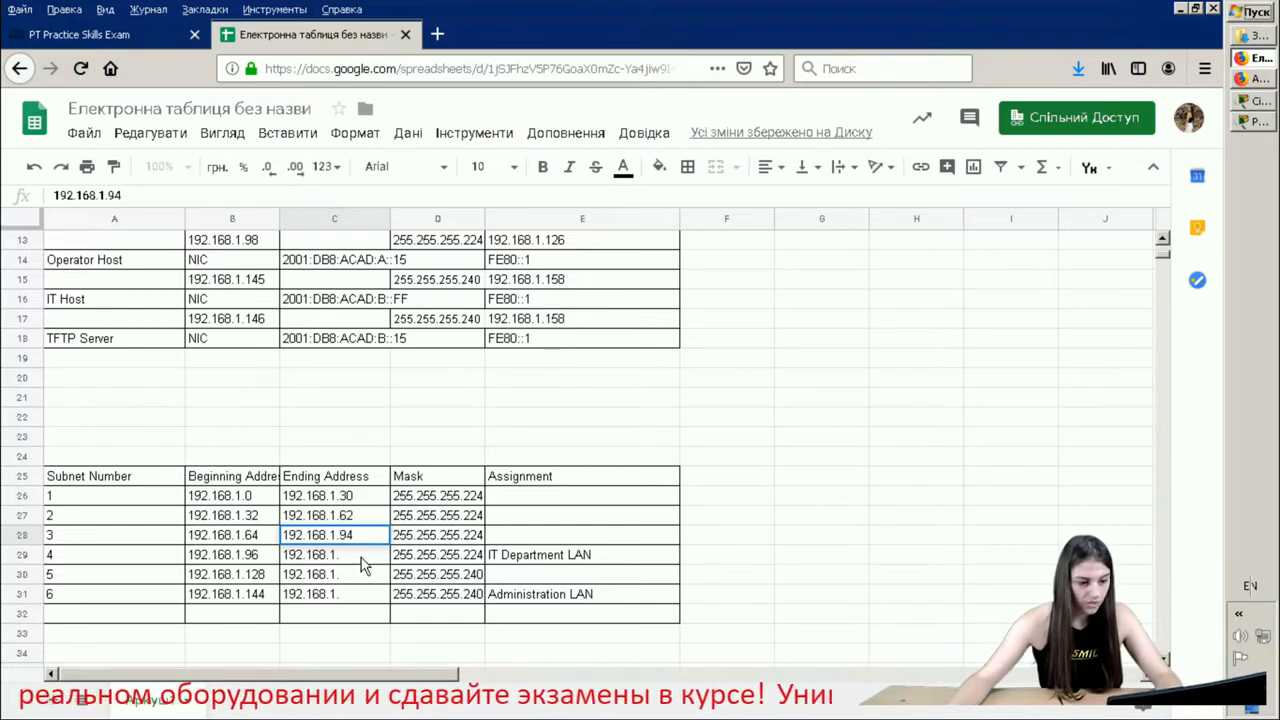
pyautogui.doubleClick(362, 555)
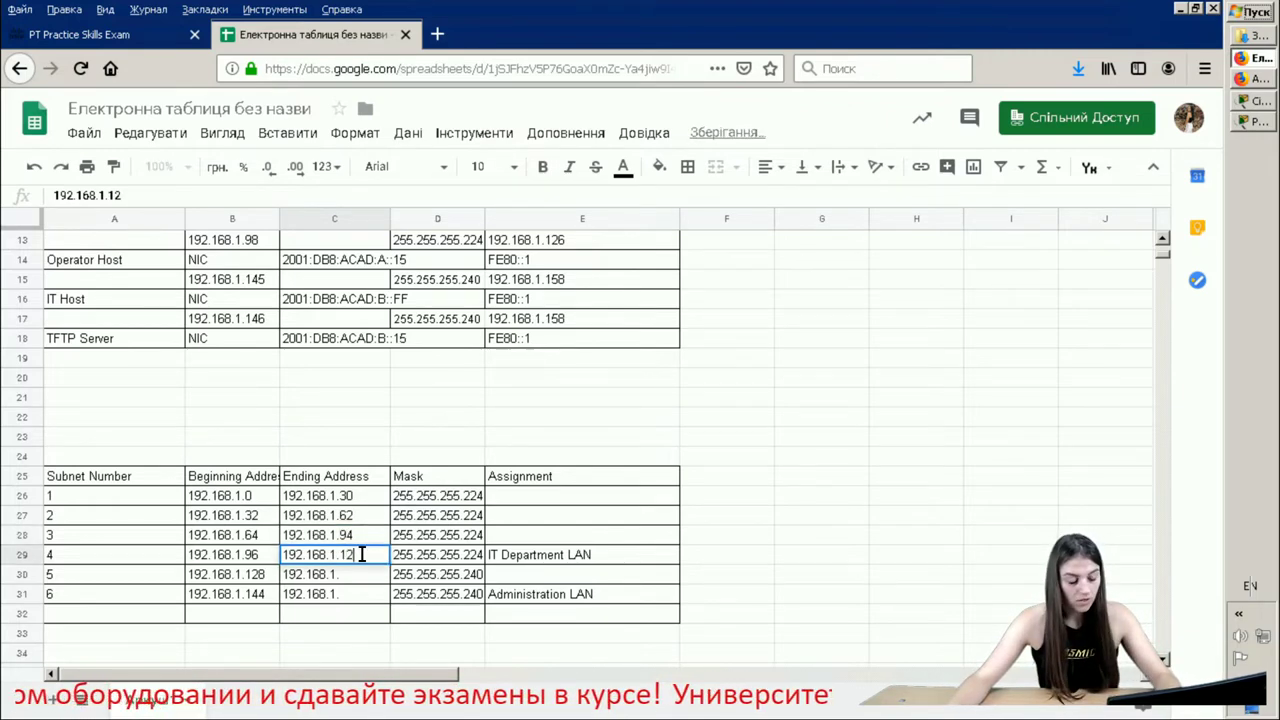
pyautogui.write('126')
pyautogui.click(360, 574)
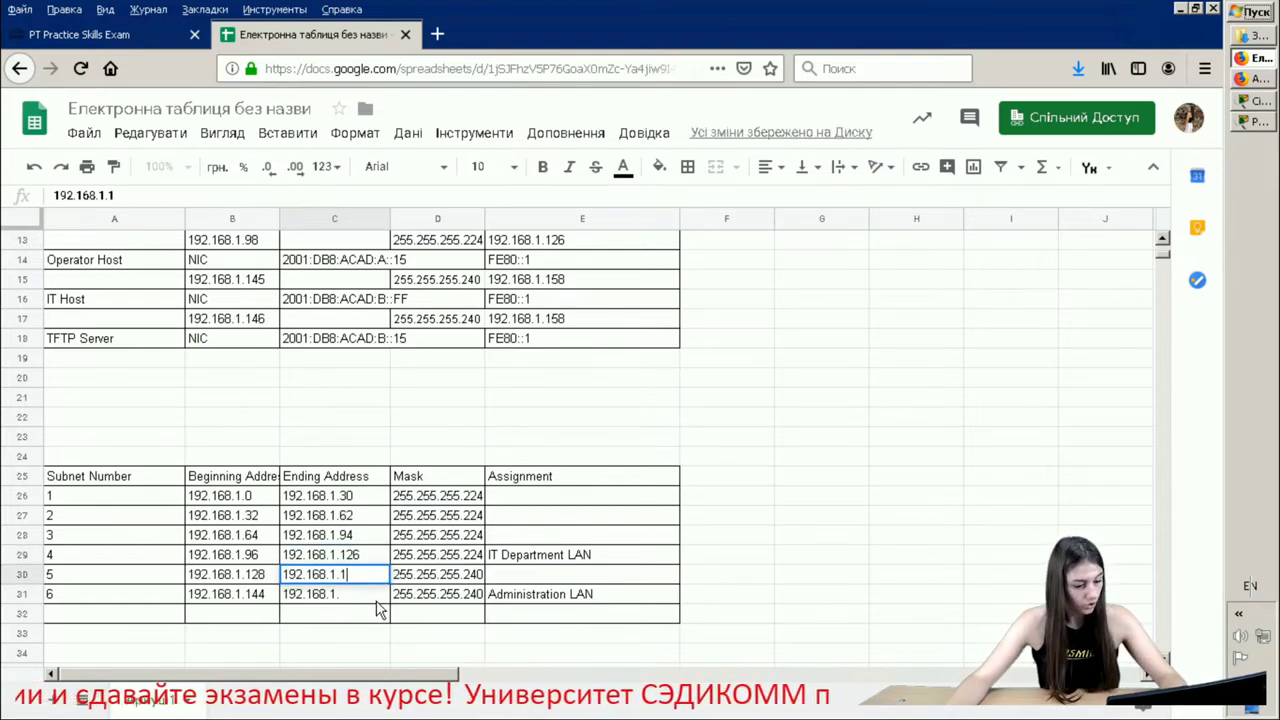
pyautogui.write('142')
pyautogui.doubleClick(374, 594)
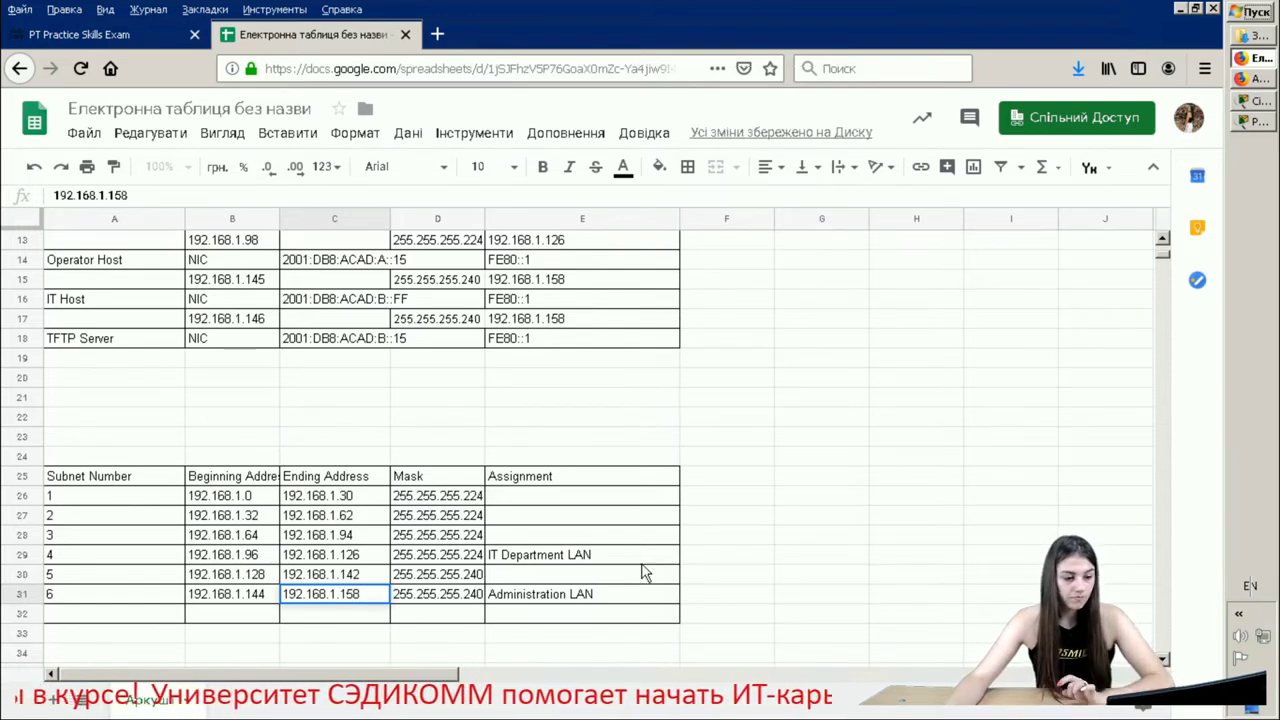
pyautogui.click(829, 501)
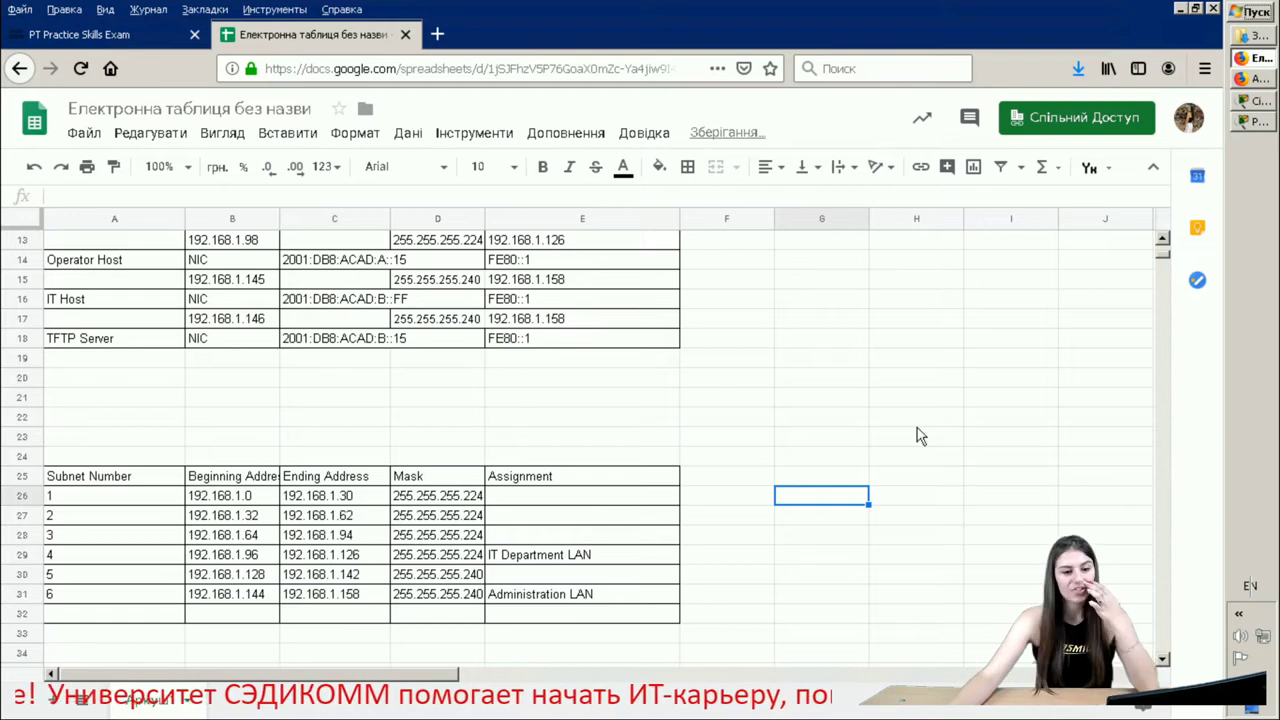
# - Bring up the PT Activity instructions and read the Step 2 router heading
pyautogui.click(1268, 122)
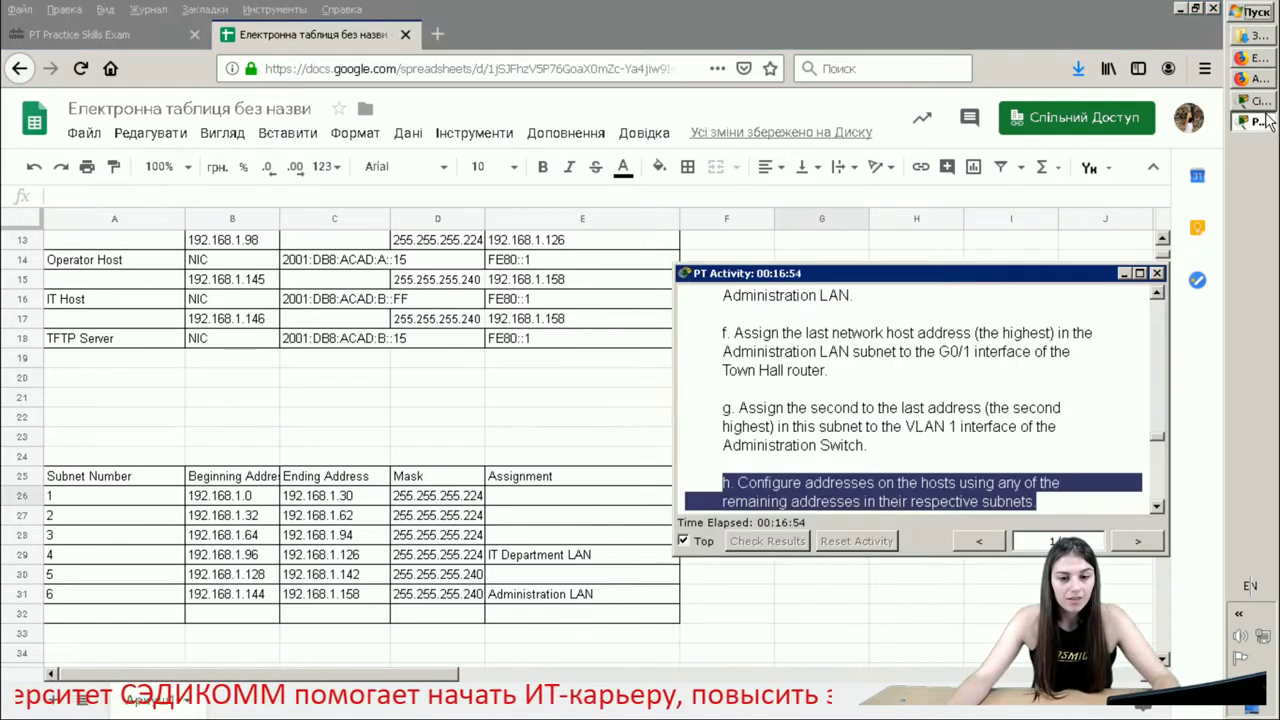
pyautogui.scroll(-2, 1110, 360)
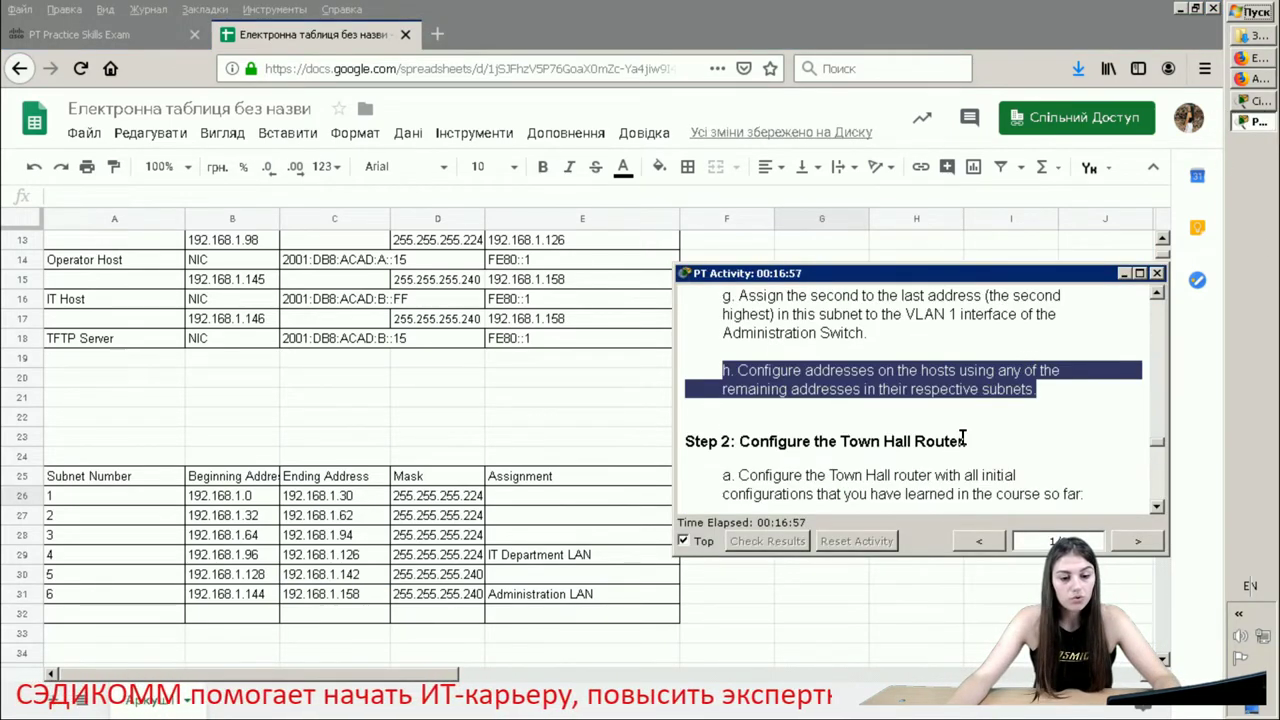
pyautogui.moveTo(966, 441); pyautogui.dragTo(670, 440)
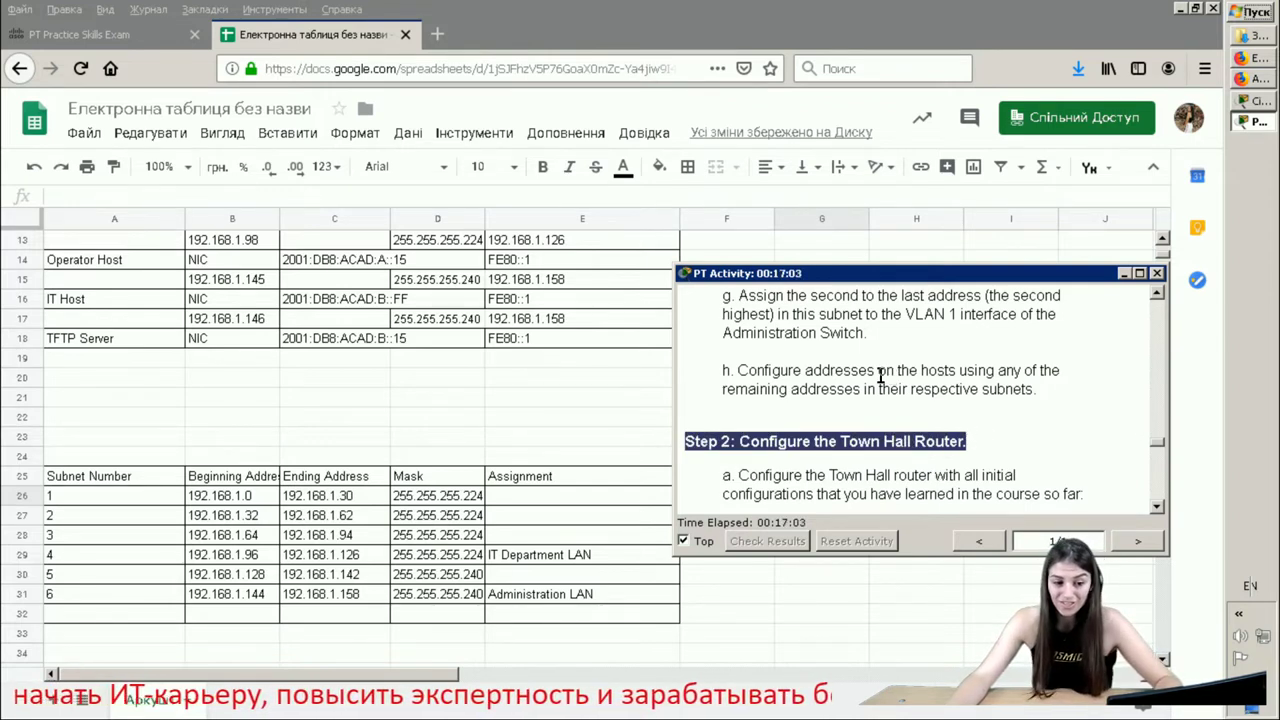
pyautogui.click(901, 413)
pyautogui.scroll(-1, 925, 415)
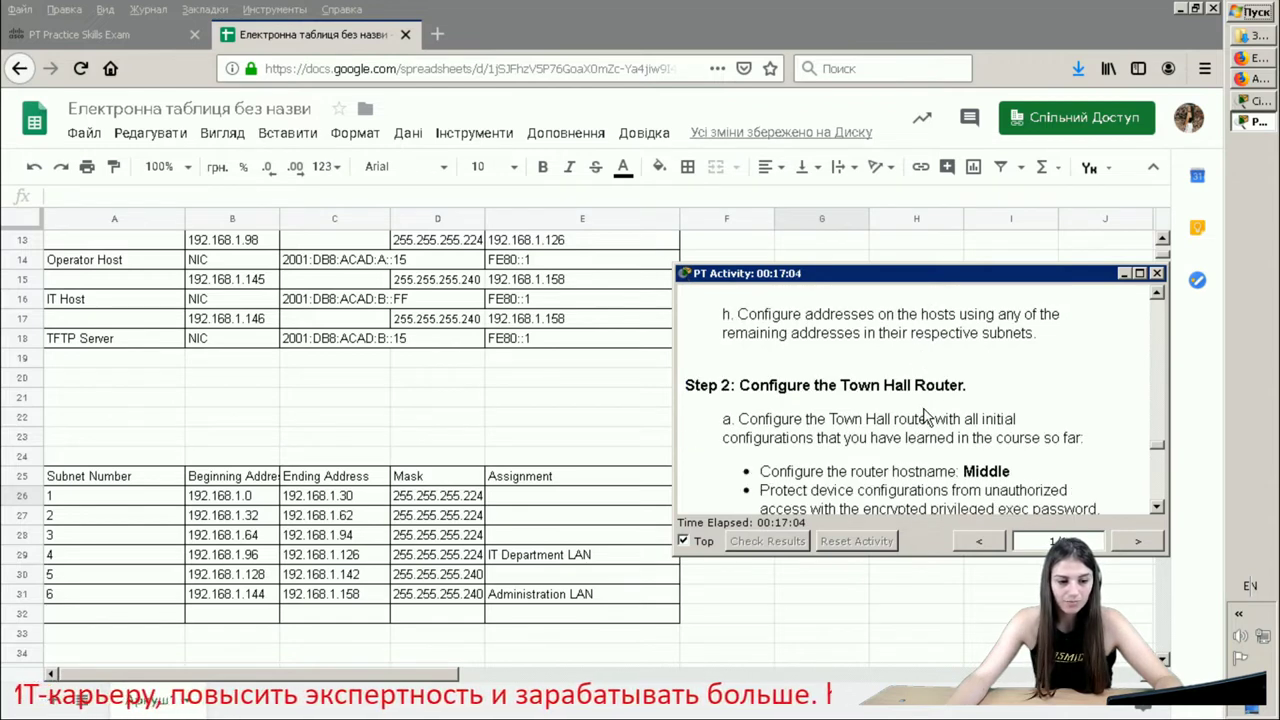
pyautogui.scroll(-1, 927, 417)
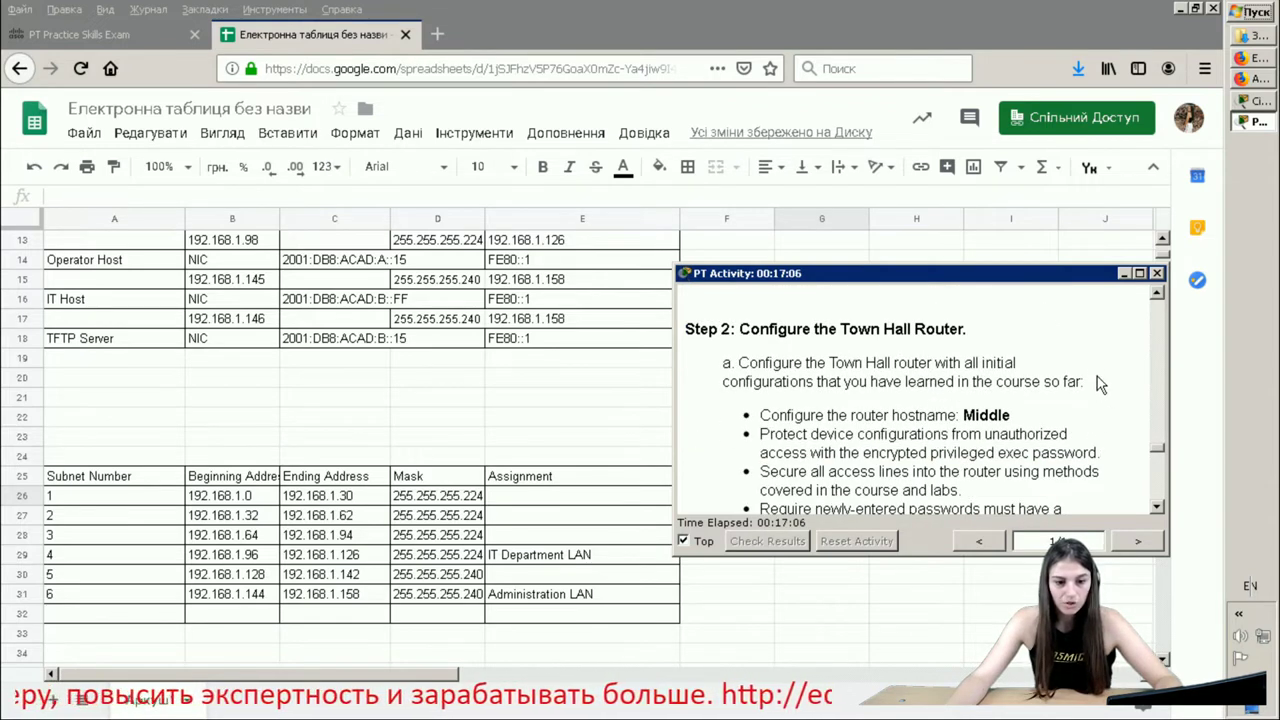
# - Read the router task paragraph requiring hostname Middle, then return to the Packet Tracer topology
pyautogui.moveTo(1097, 380); pyautogui.dragTo(710, 360)
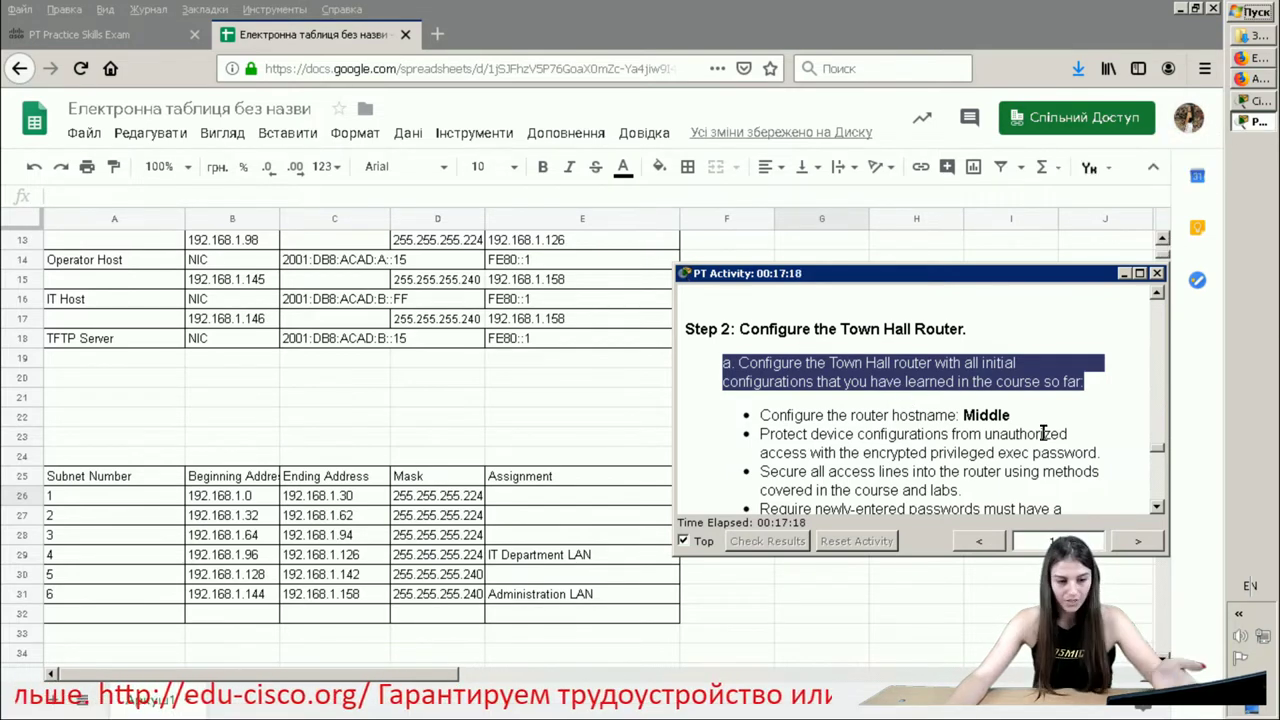
pyautogui.scroll(-1, 1028, 423)
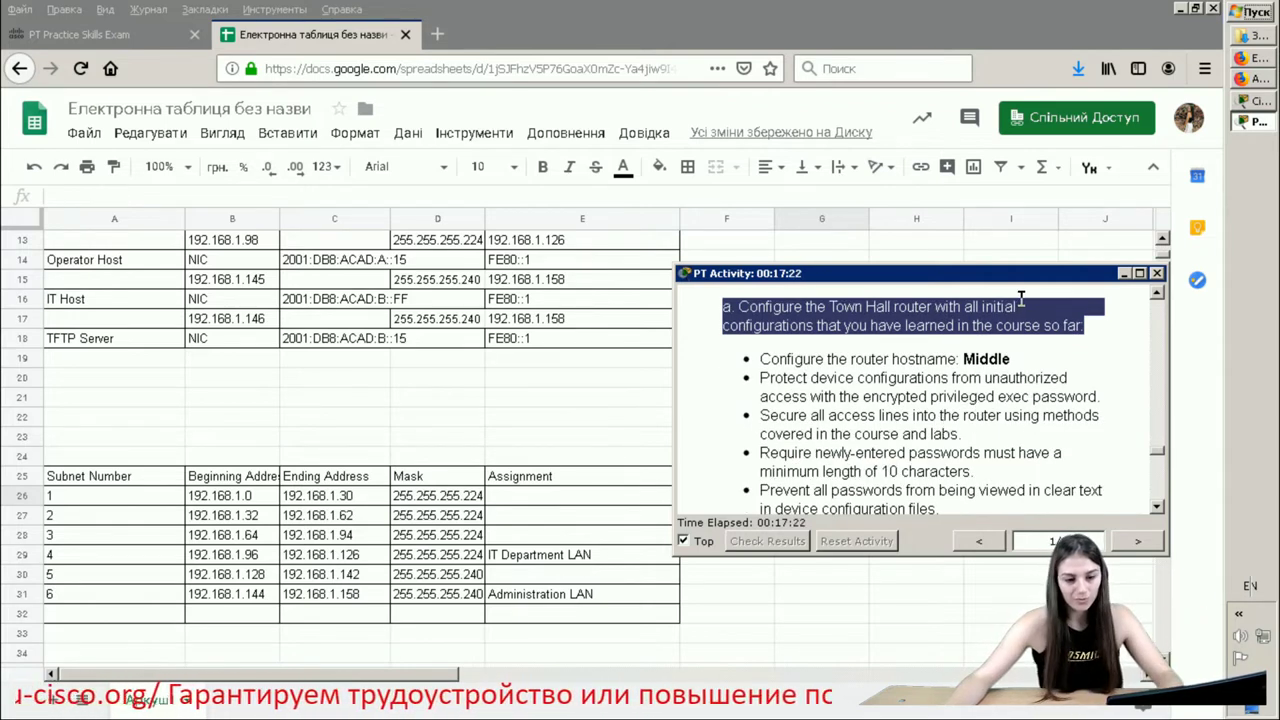
pyautogui.moveTo(1011, 360); pyautogui.dragTo(752, 362)
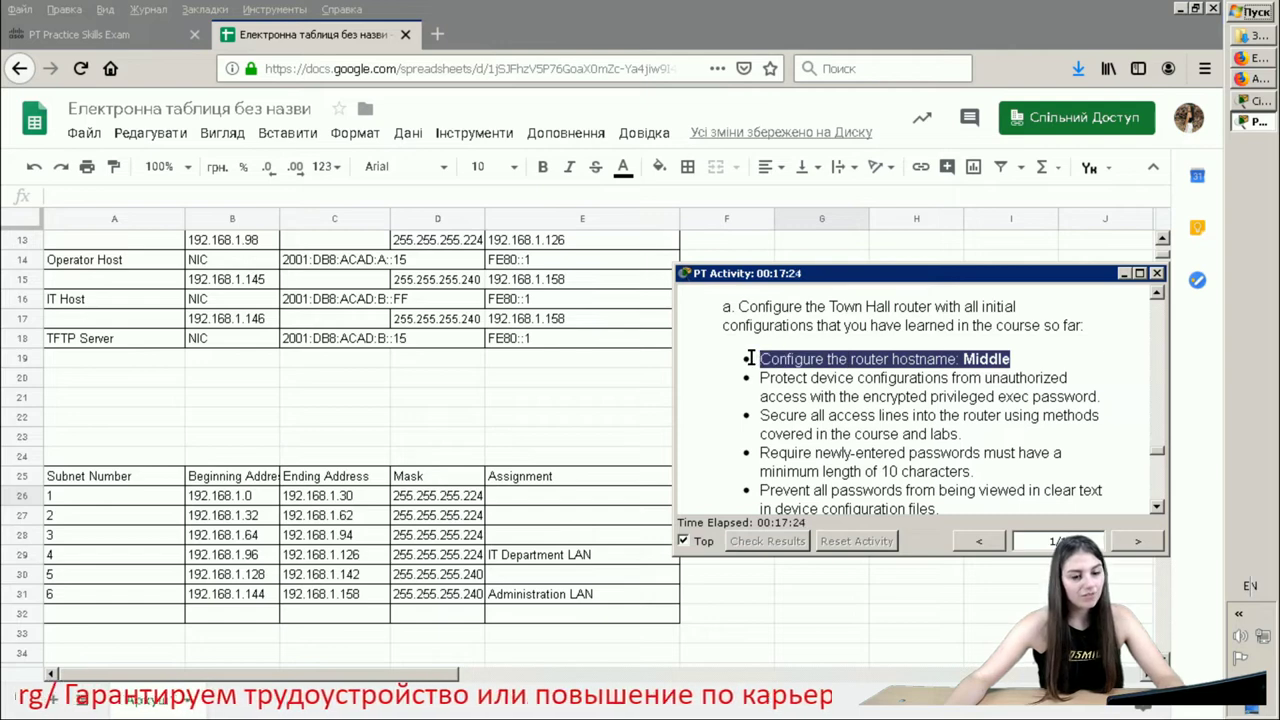
pyautogui.click(1257, 100)
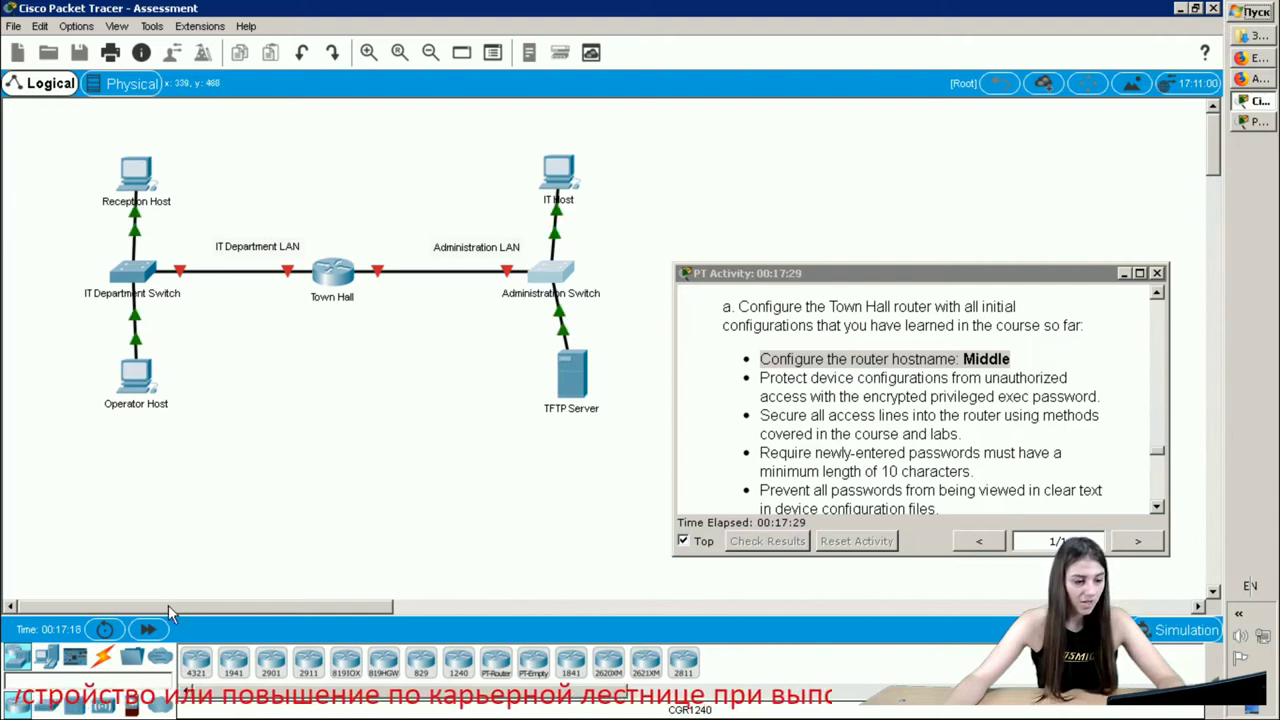
# - Open the Town Hall router and dismiss its configuration-locked warning
pyautogui.click(326, 284)
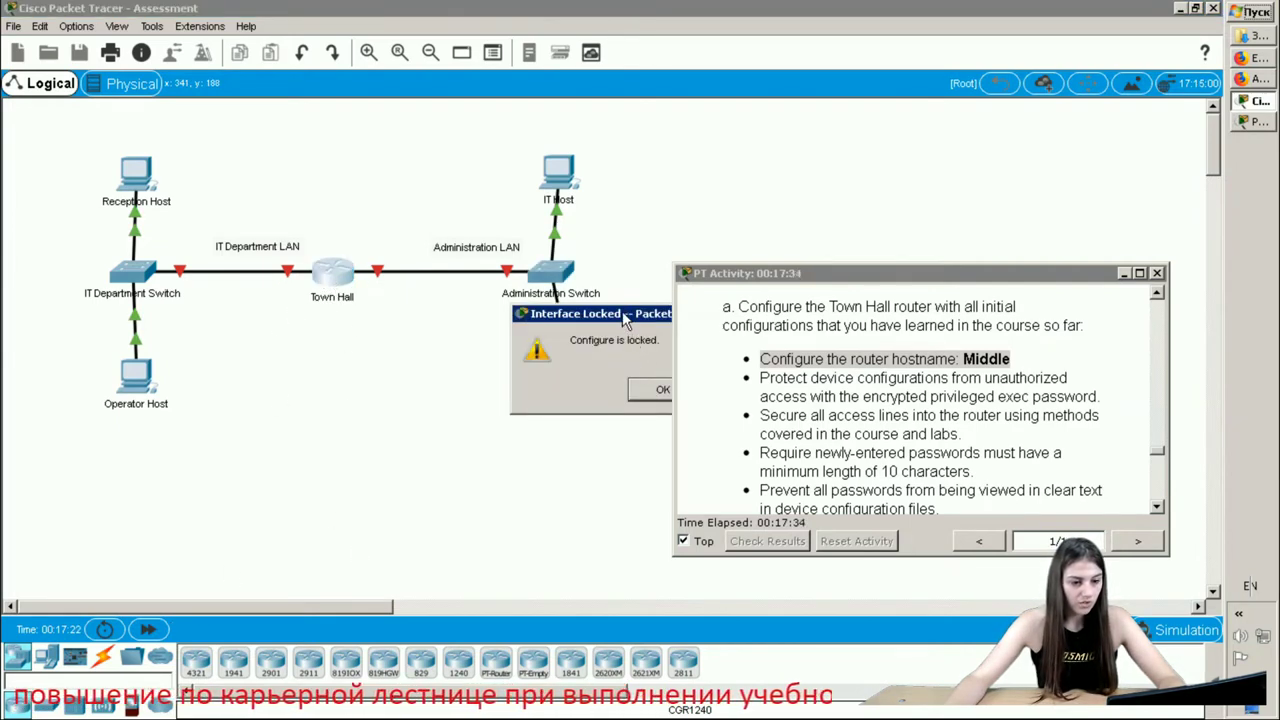
pyautogui.moveTo(627, 315); pyautogui.dragTo(483, 298)
pyautogui.click(520, 376)
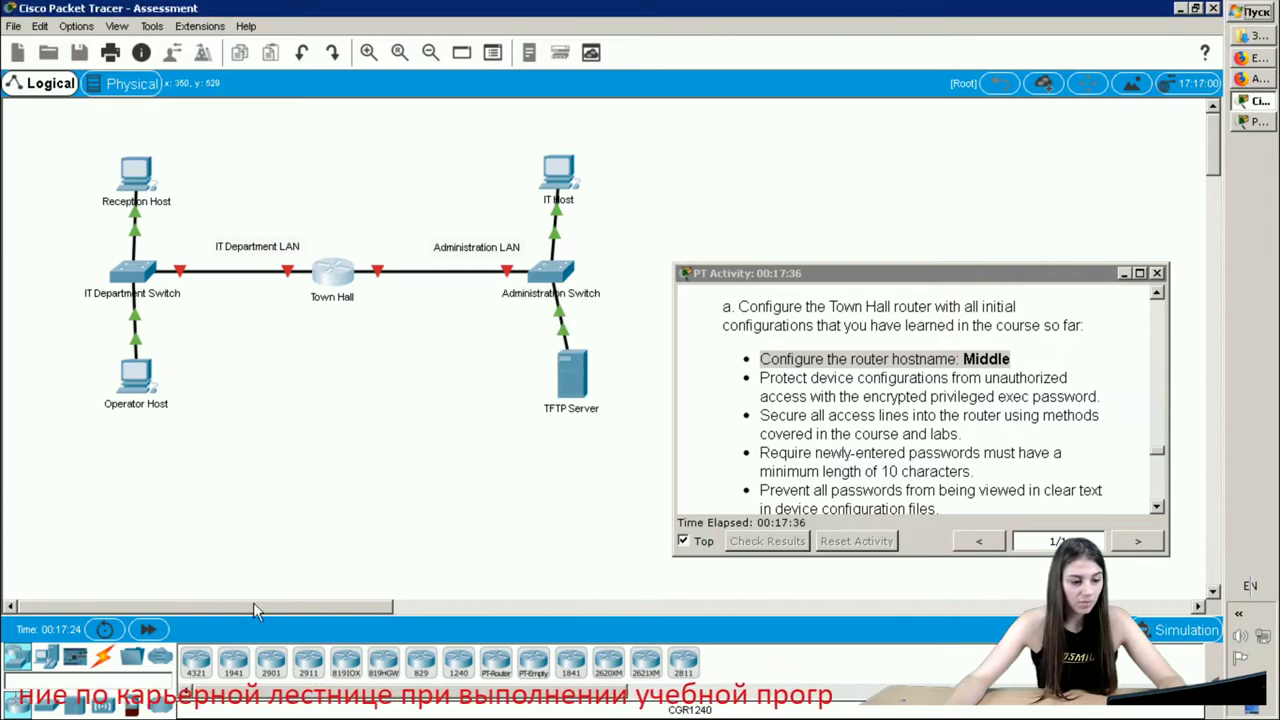
# - Connect a console cable from Town Hall's Console port to Reception Host
pyautogui.click(108, 662)
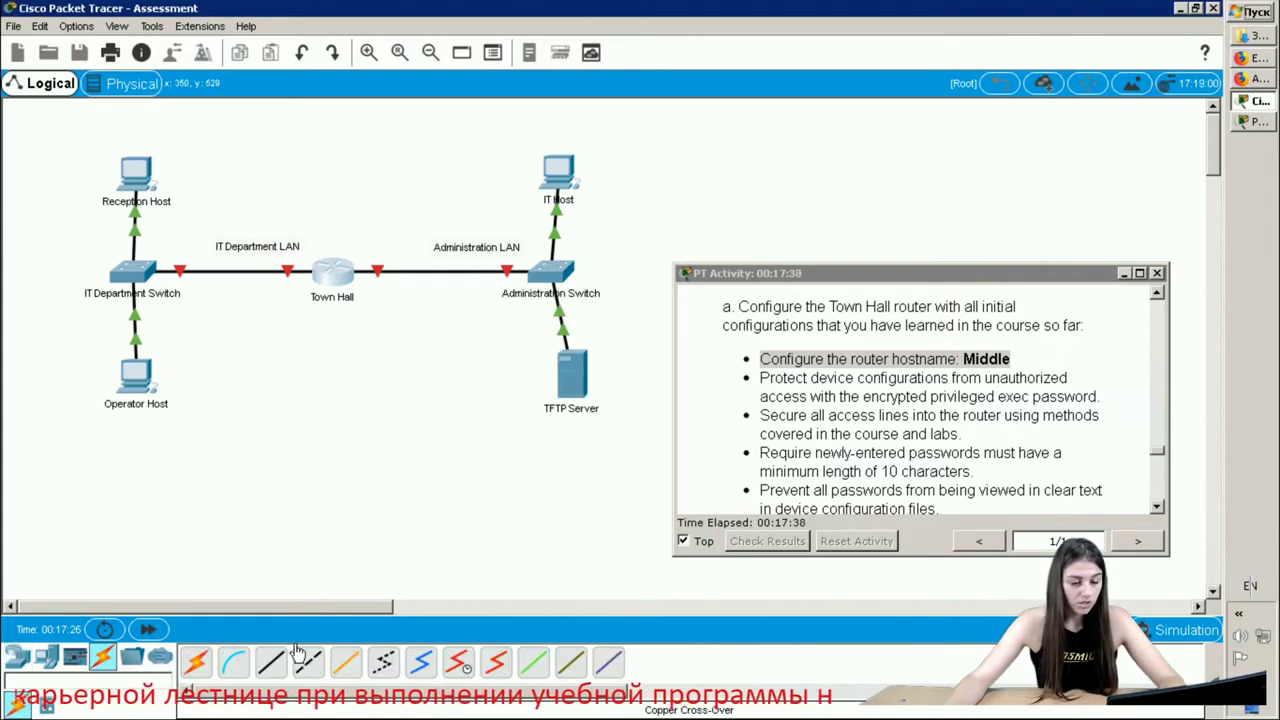
pyautogui.click(233, 662)
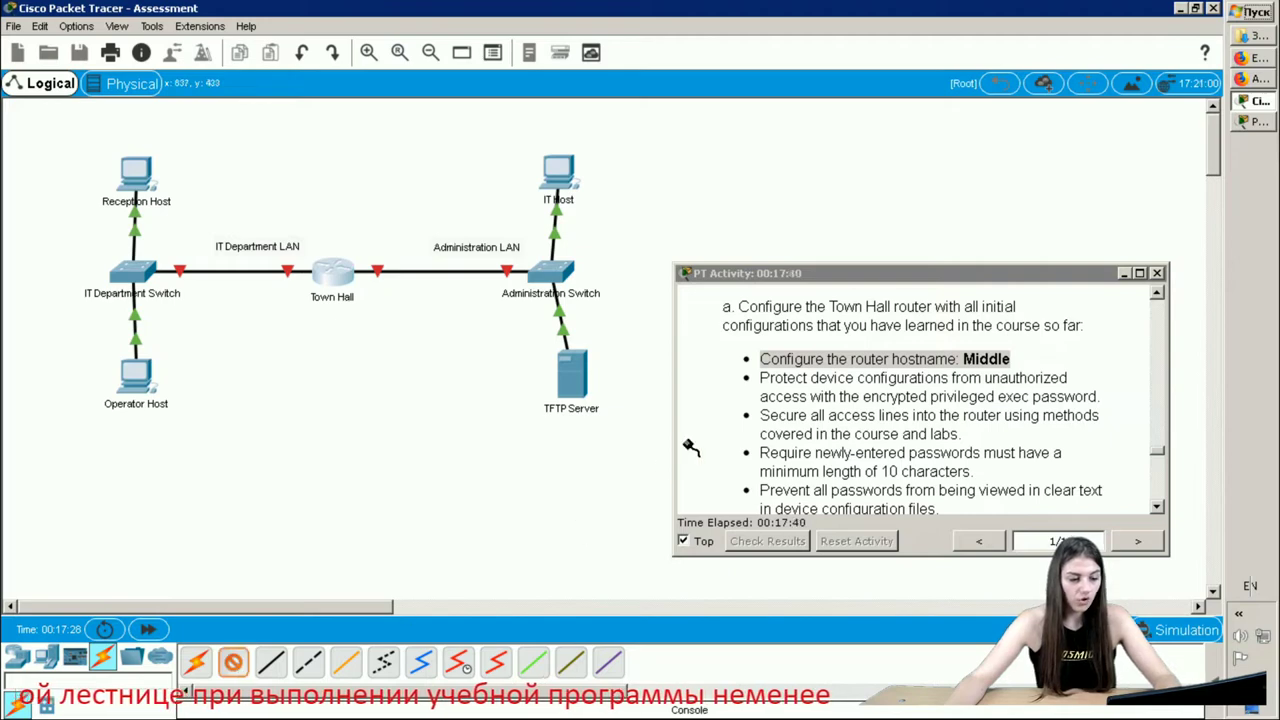
pyautogui.click(341, 272)
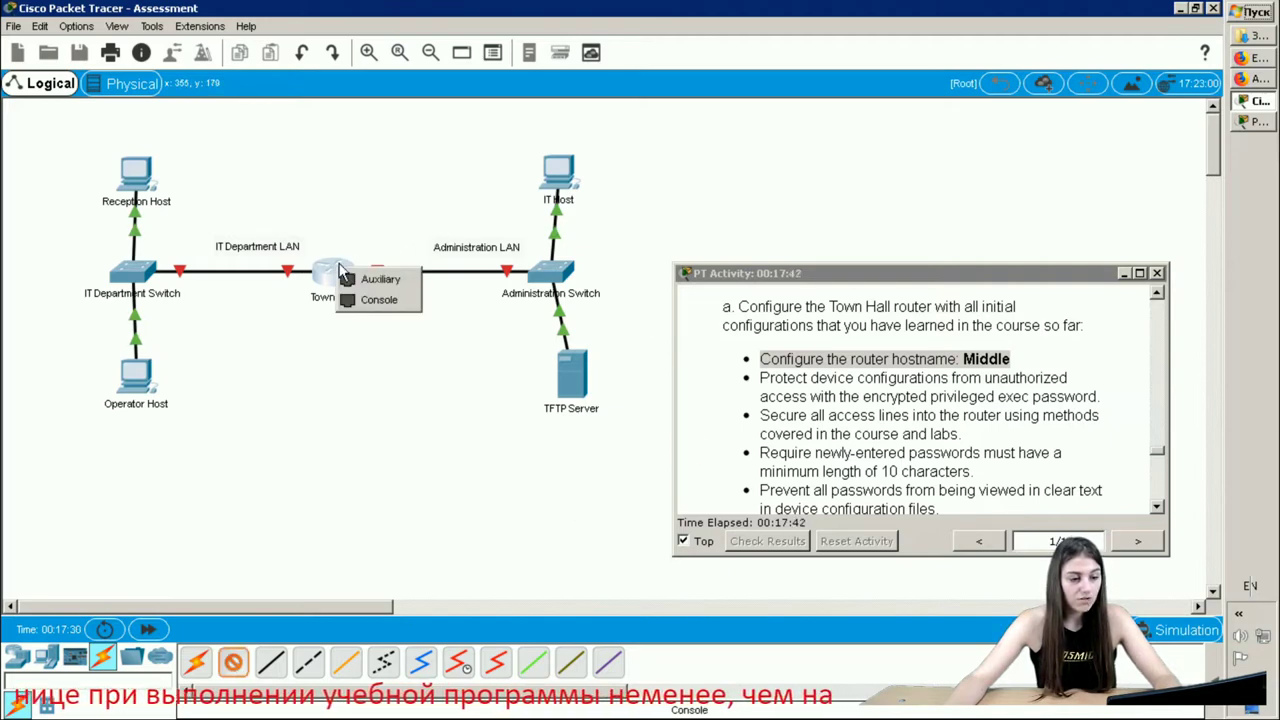
pyautogui.click(379, 298)
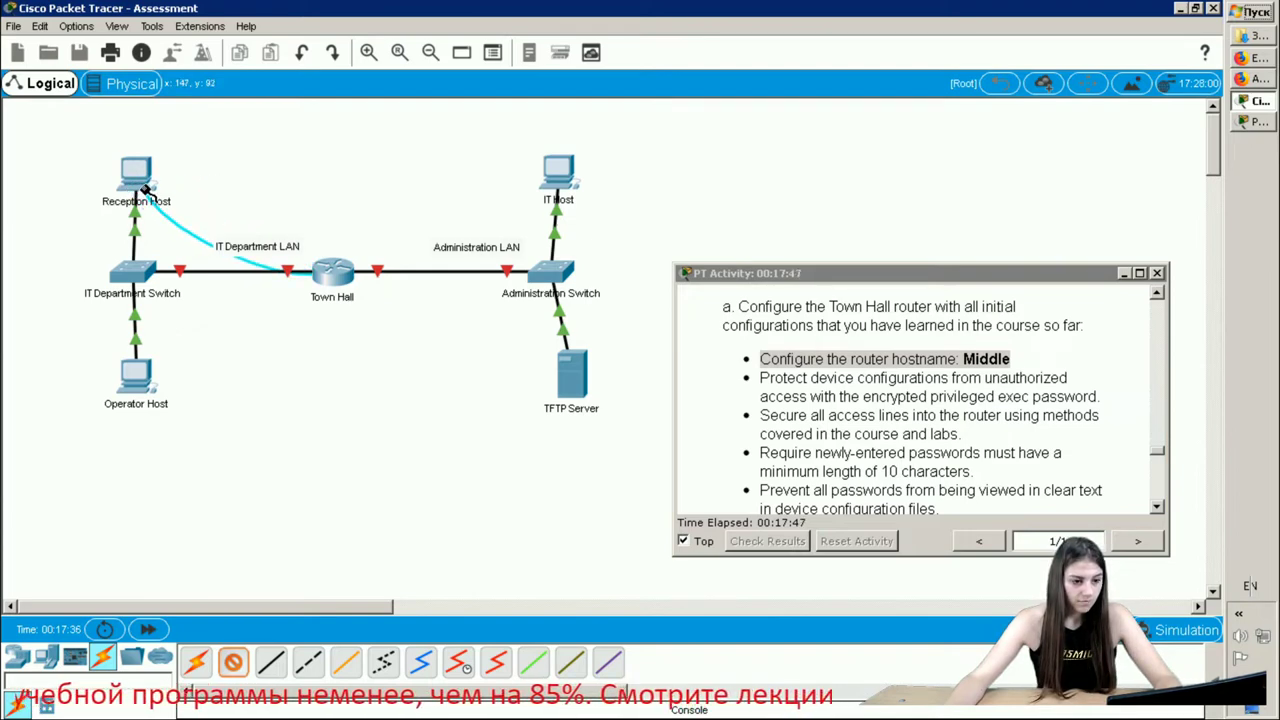
pyautogui.click(146, 188)
pyautogui.click(199, 216)
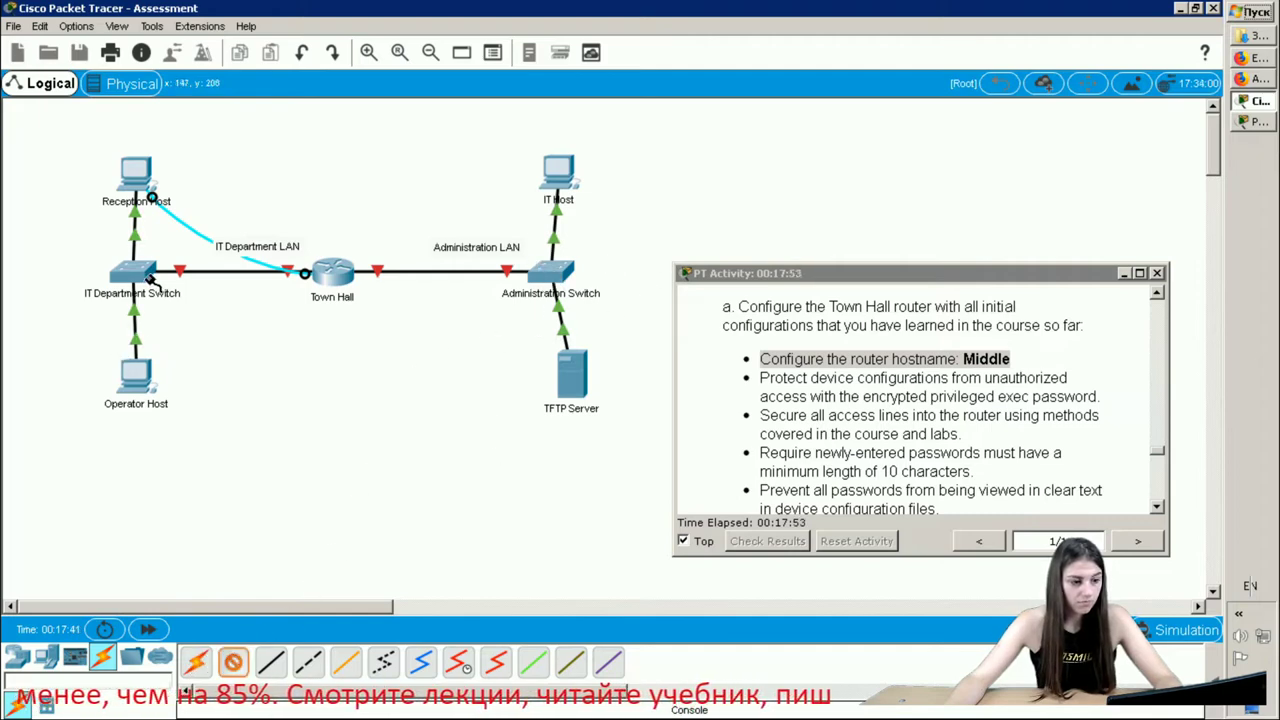
# - Run a second console cable from the IT Department Switch's Console port to Operator Host
pyautogui.click(152, 281)
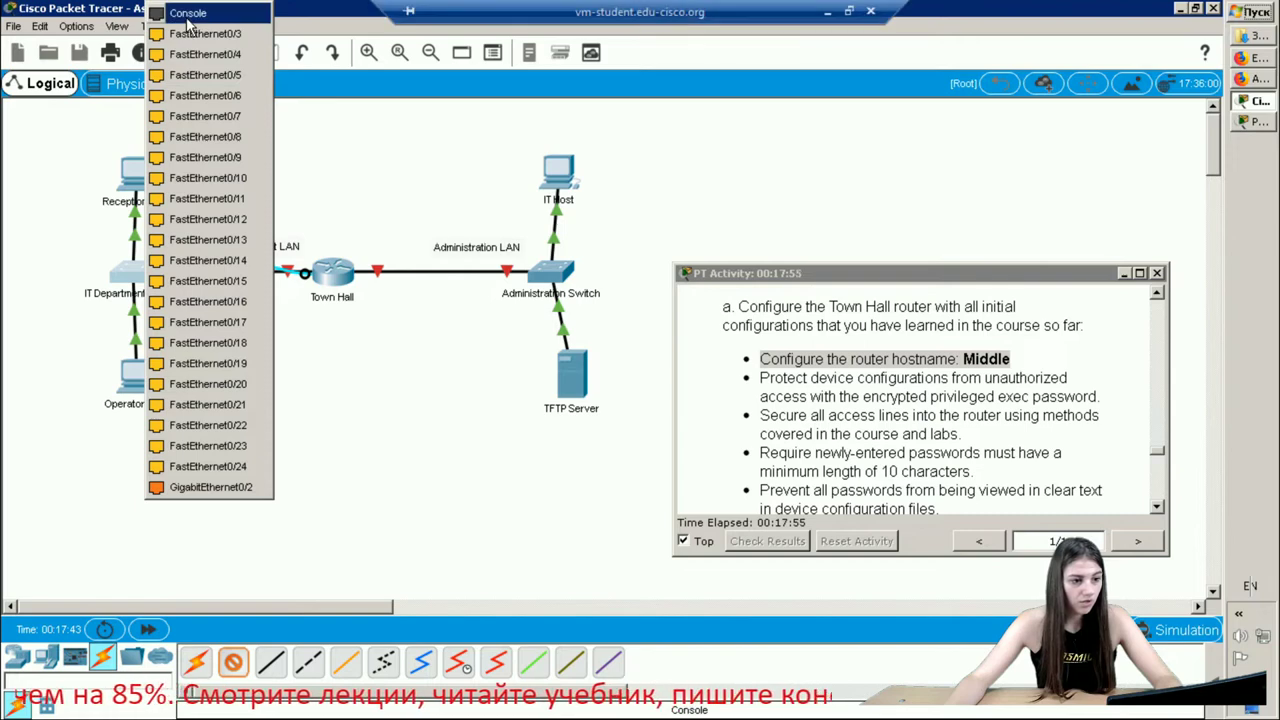
pyautogui.click(190, 12)
pyautogui.click(142, 372)
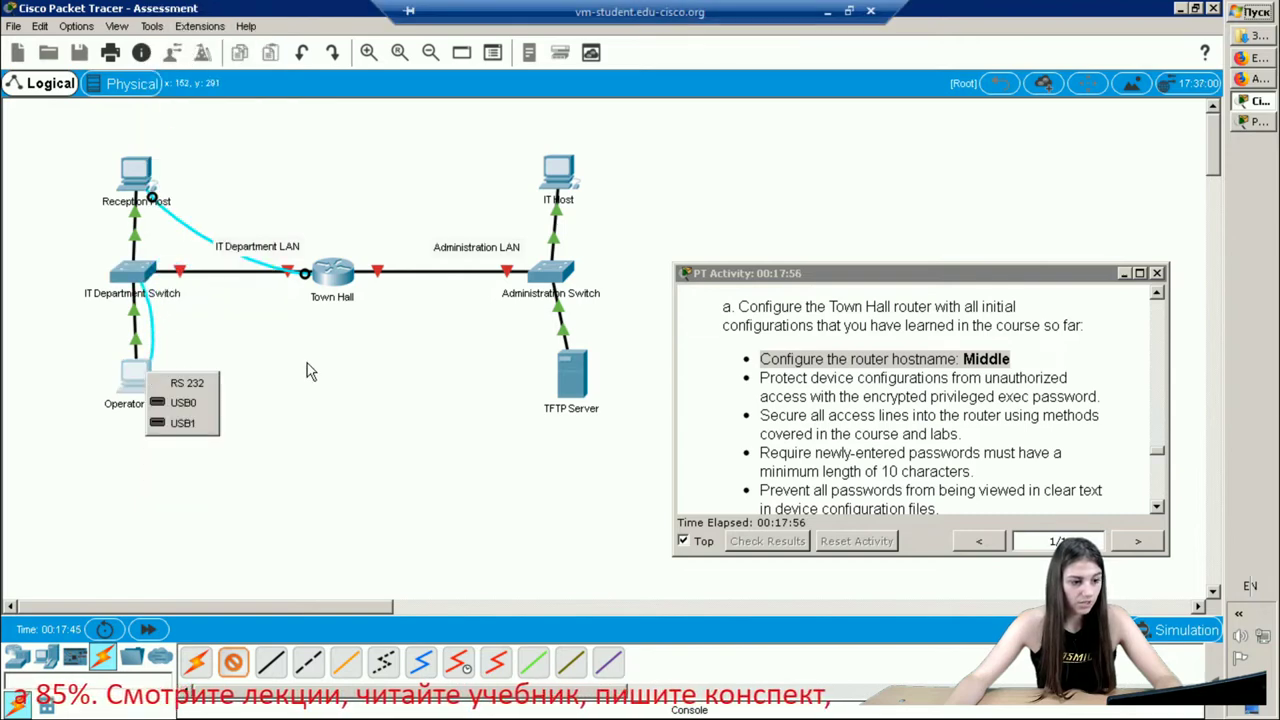
pyautogui.click(190, 383)
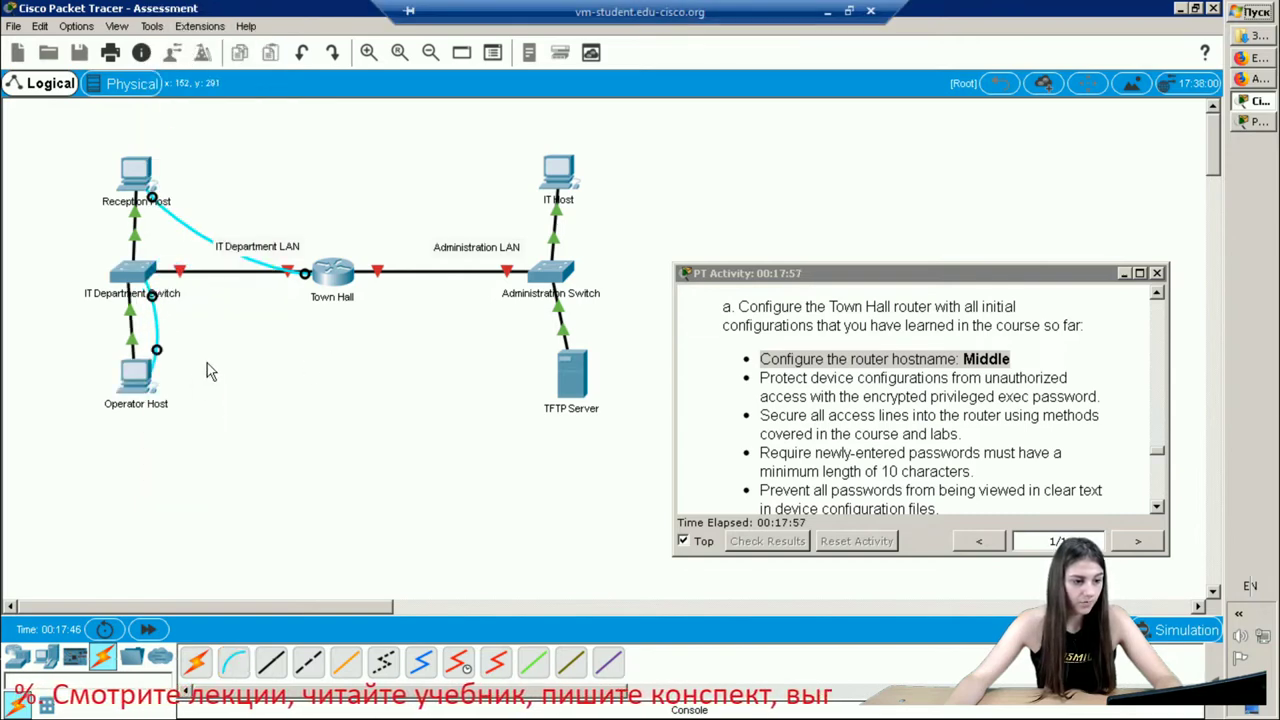
# - Open Reception Host's Terminal and connect to the router console with the default 9600 baud settings
pyautogui.click(141, 177)
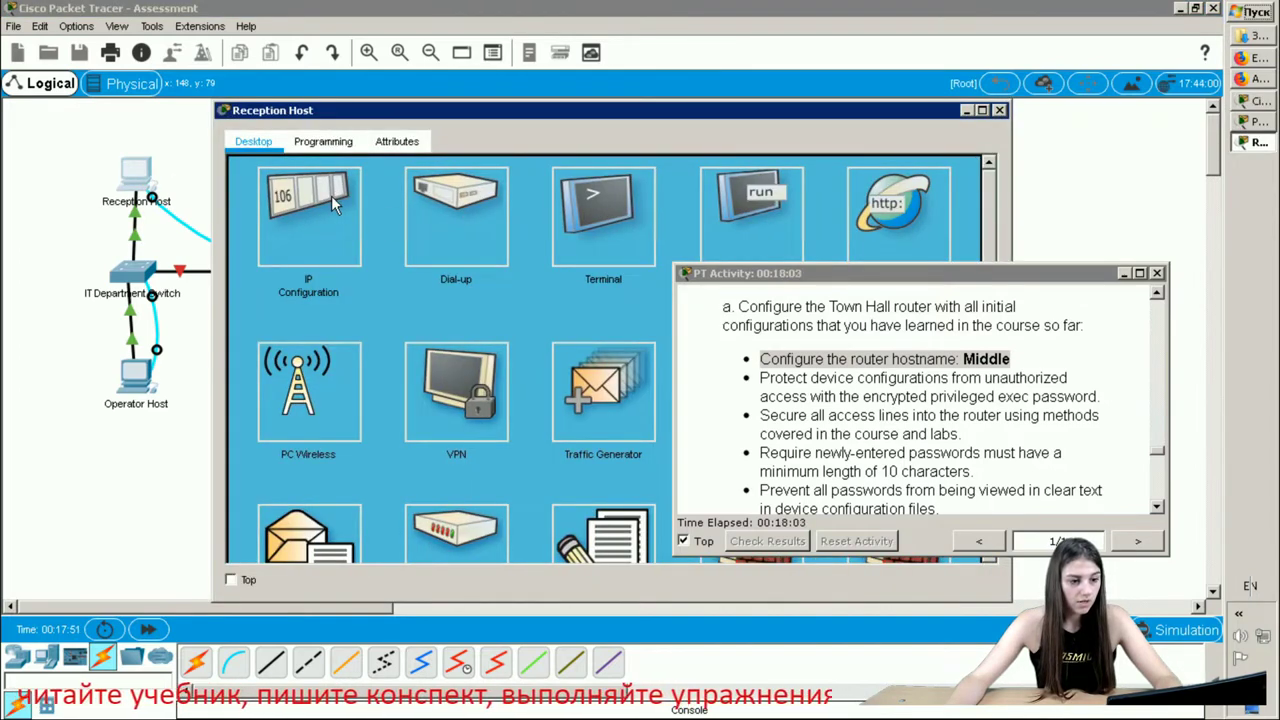
pyautogui.click(620, 228)
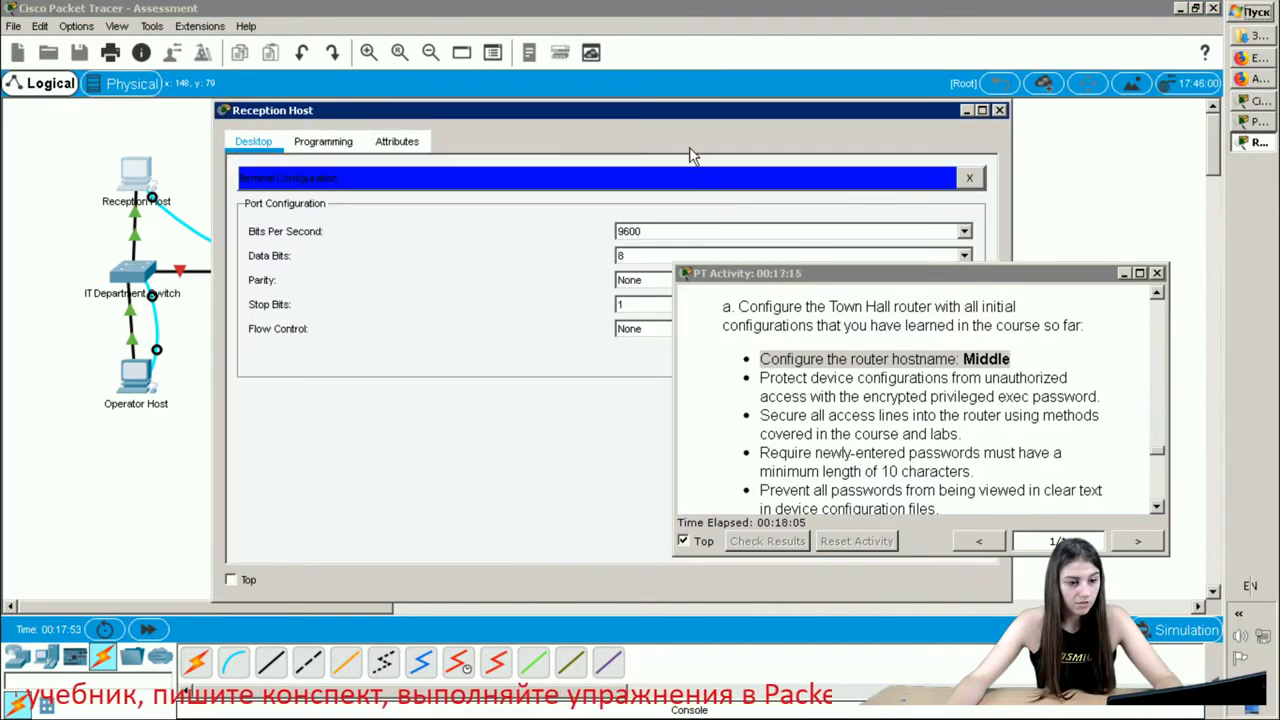
pyautogui.moveTo(446, 113); pyautogui.dragTo(189, 77)
pyautogui.click(652, 316)
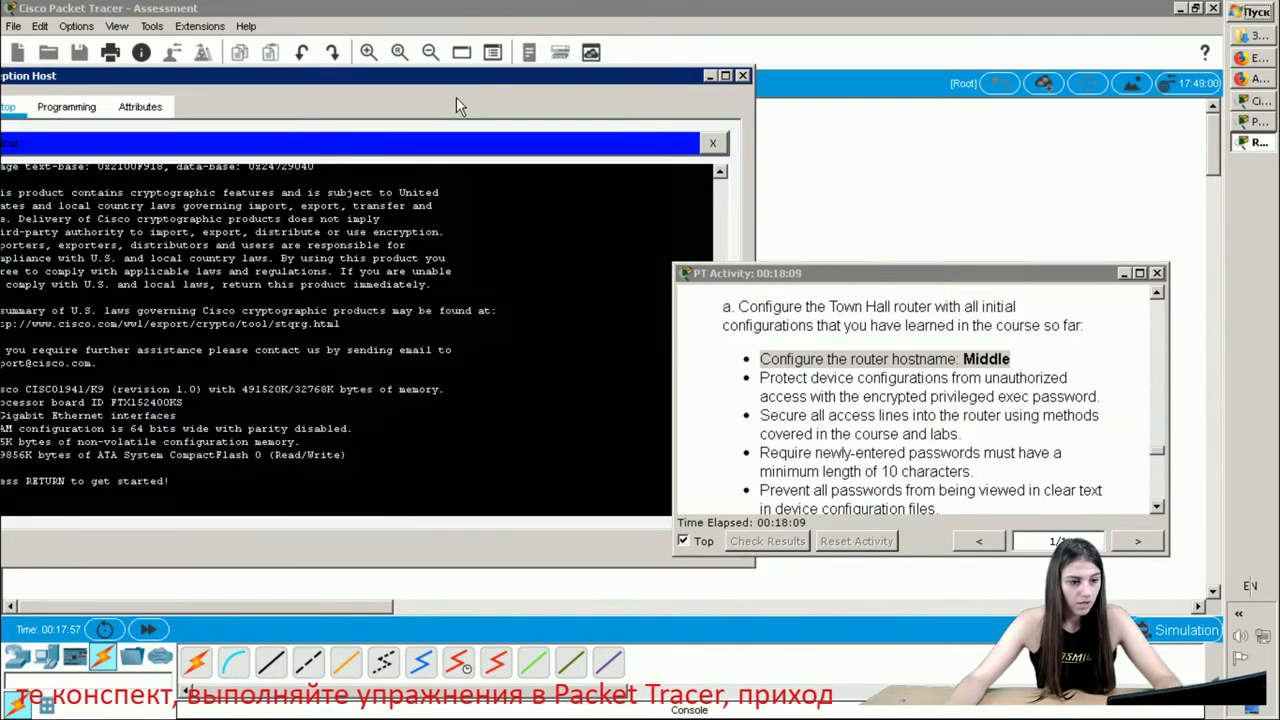
pyautogui.moveTo(560, 84); pyautogui.dragTo(617, 94)
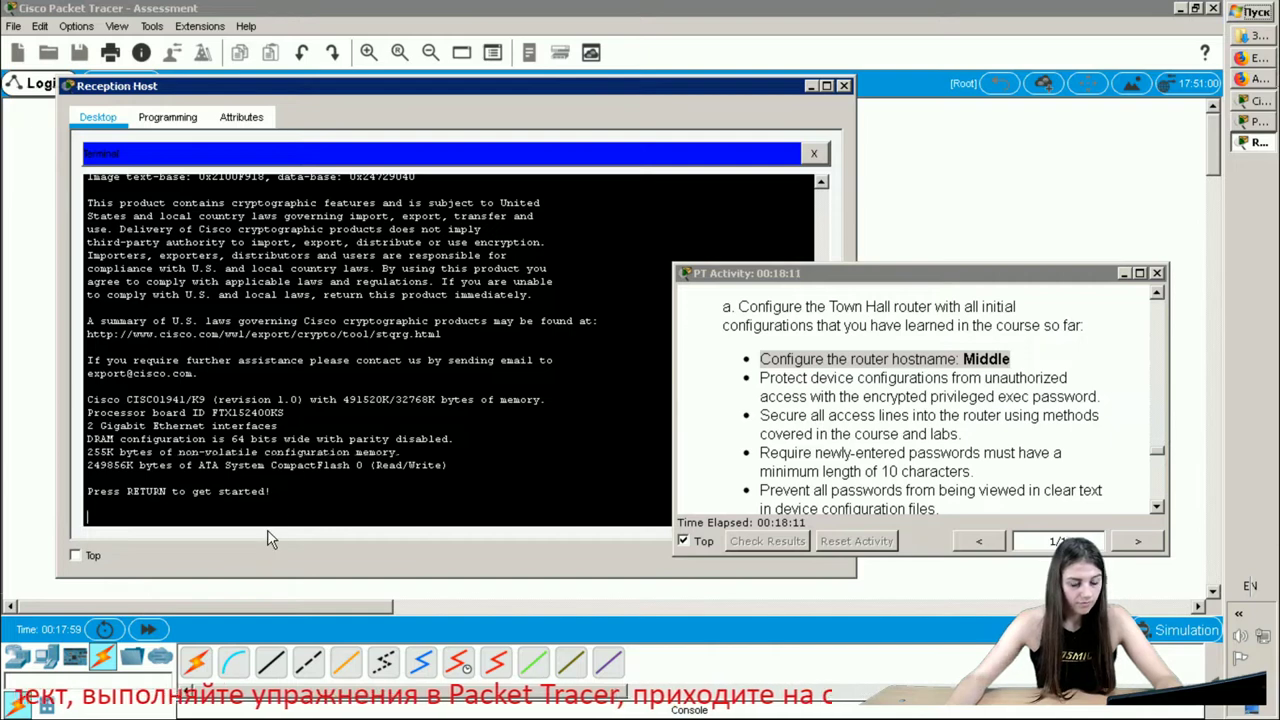
# - In the router console, enter en and conf t, then set hostname Middle
pyautogui.press('Return')
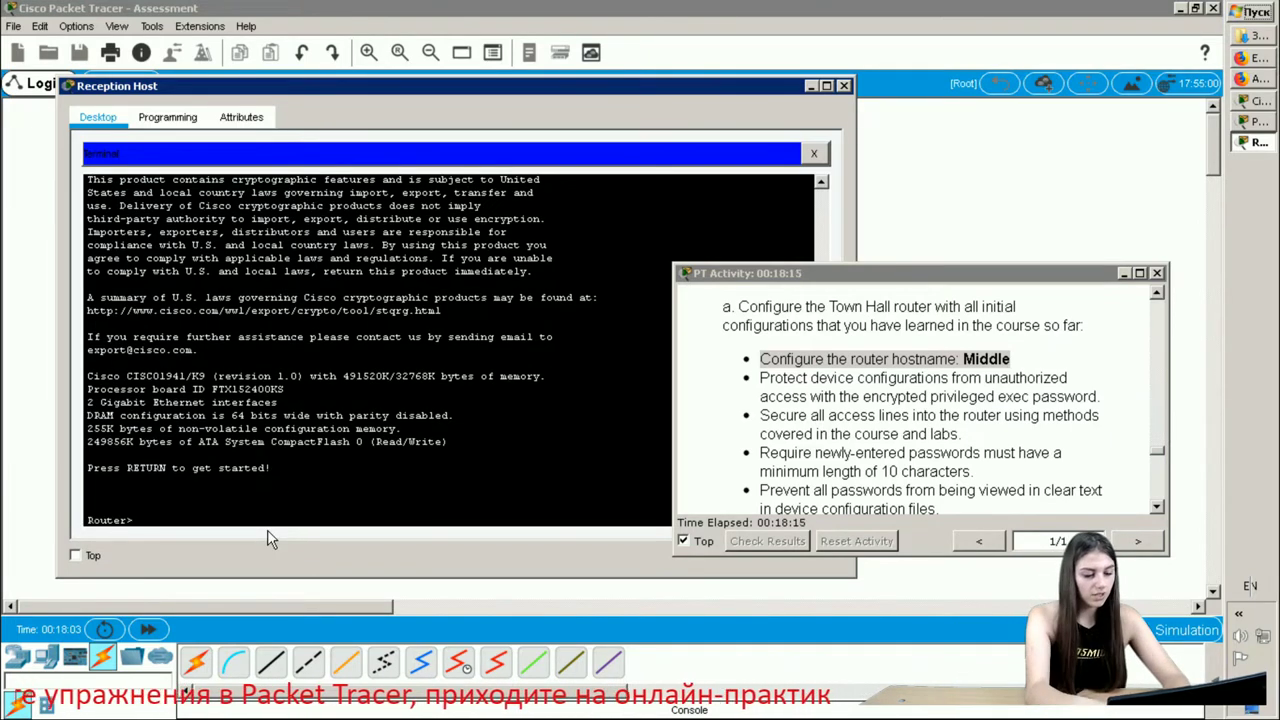
pyautogui.write('en')
pyautogui.press('Return')
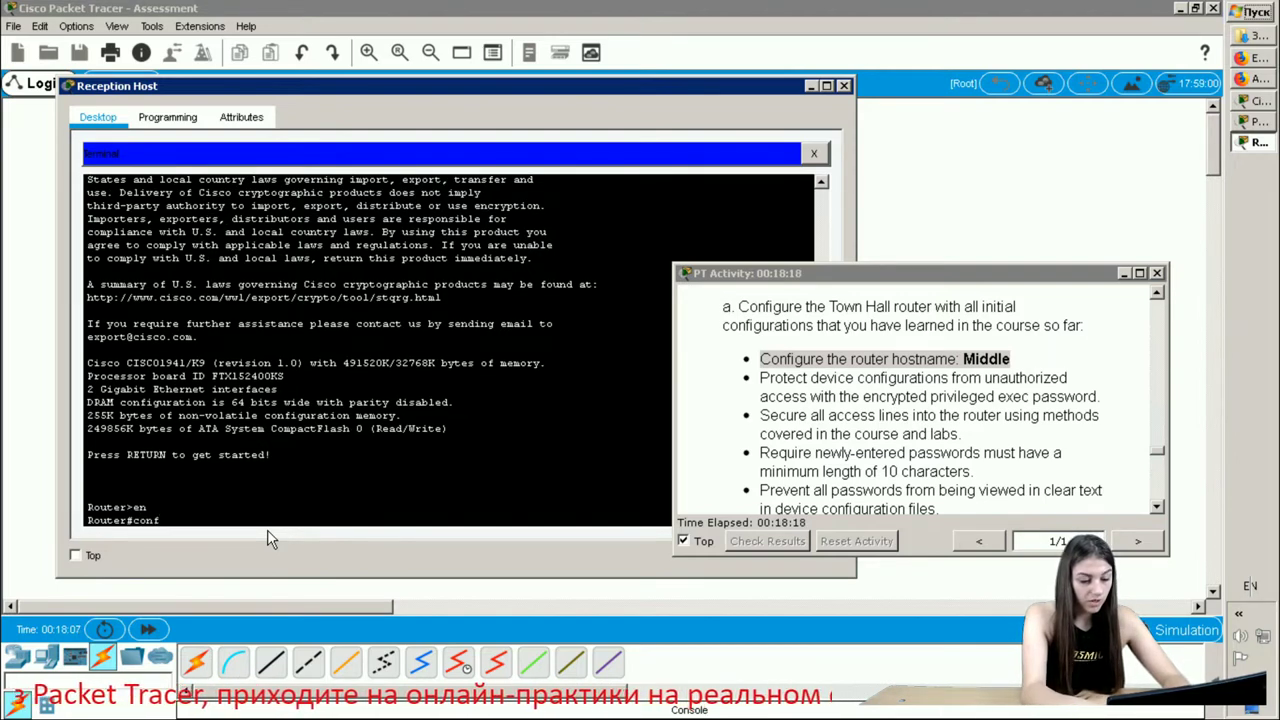
pyautogui.write('conf t')
pyautogui.press('Return')
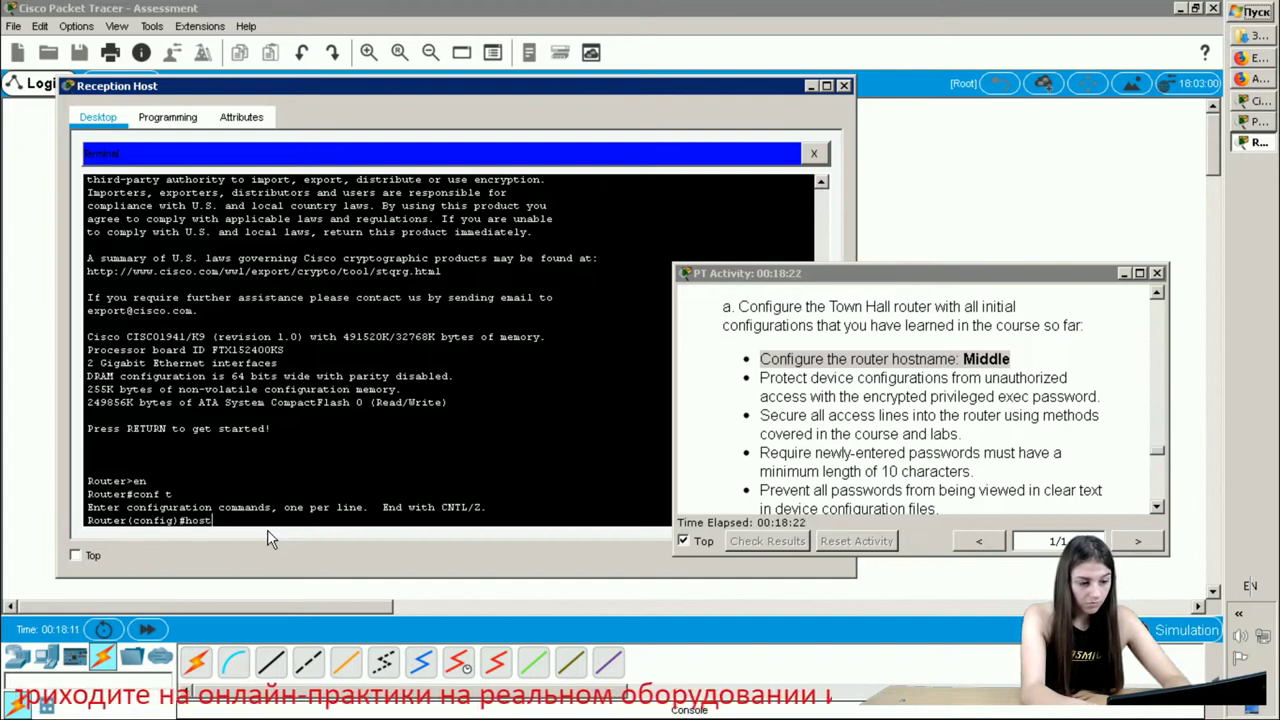
pyautogui.write('hostname Middle')
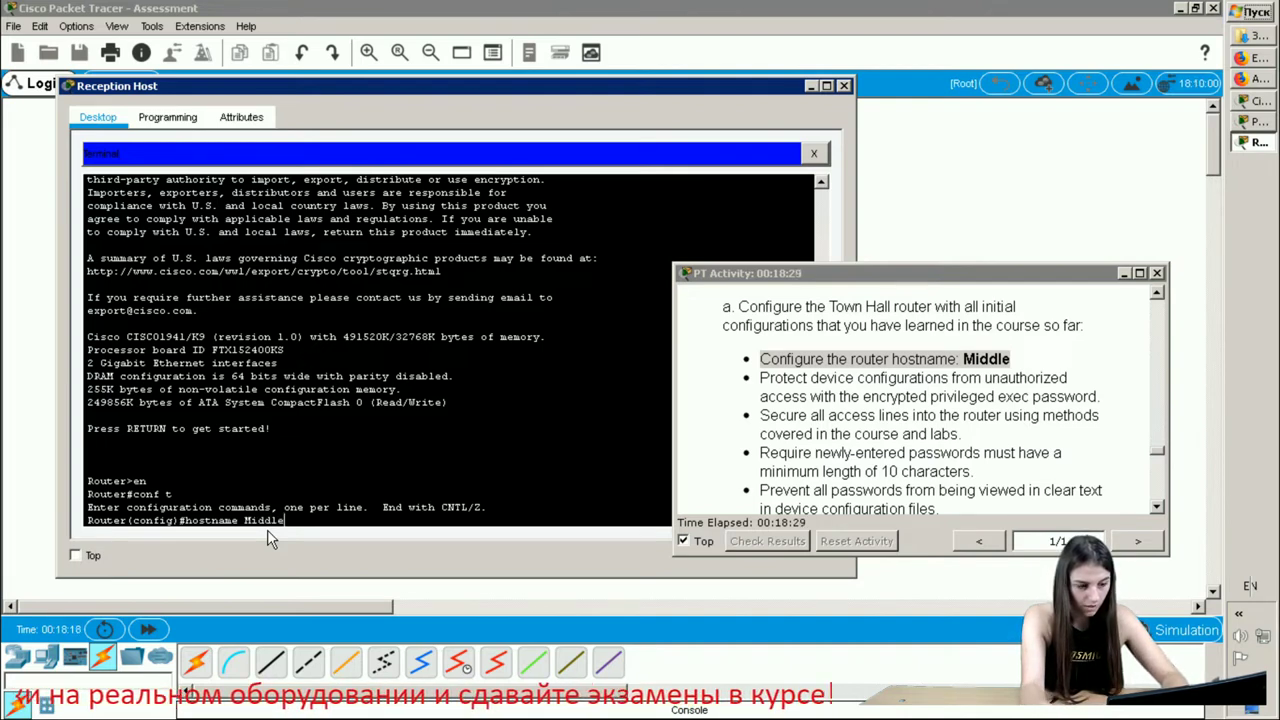
pyautogui.press('Return')
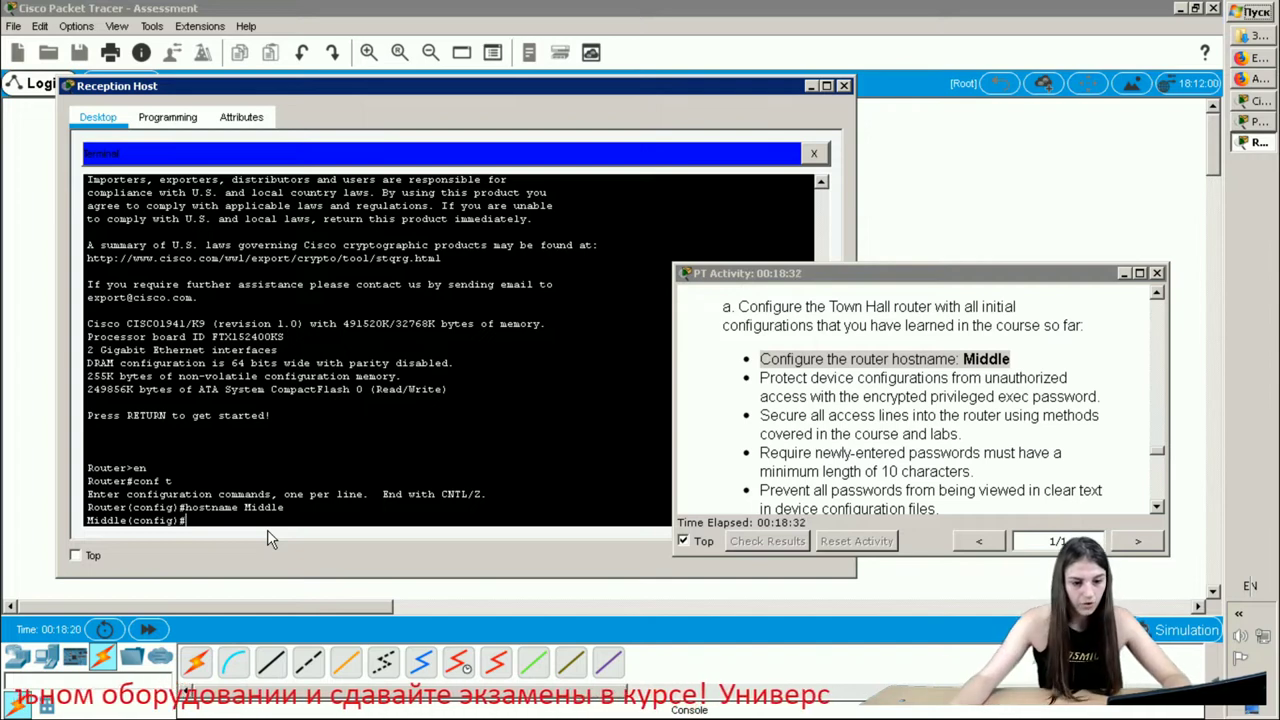
# - Set the router's encrypted privileged exec password with enable secret
pyautogui.moveTo(1095, 395); pyautogui.dragTo(746, 377)
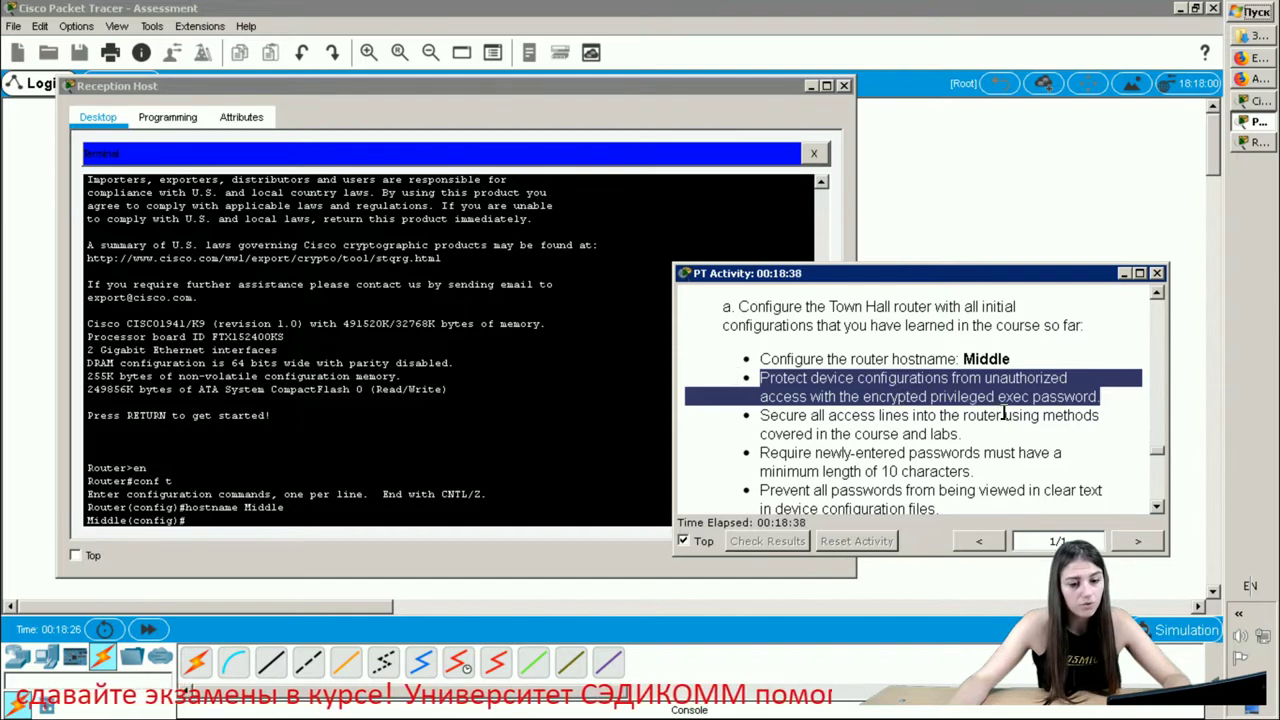
pyautogui.click(230, 538)
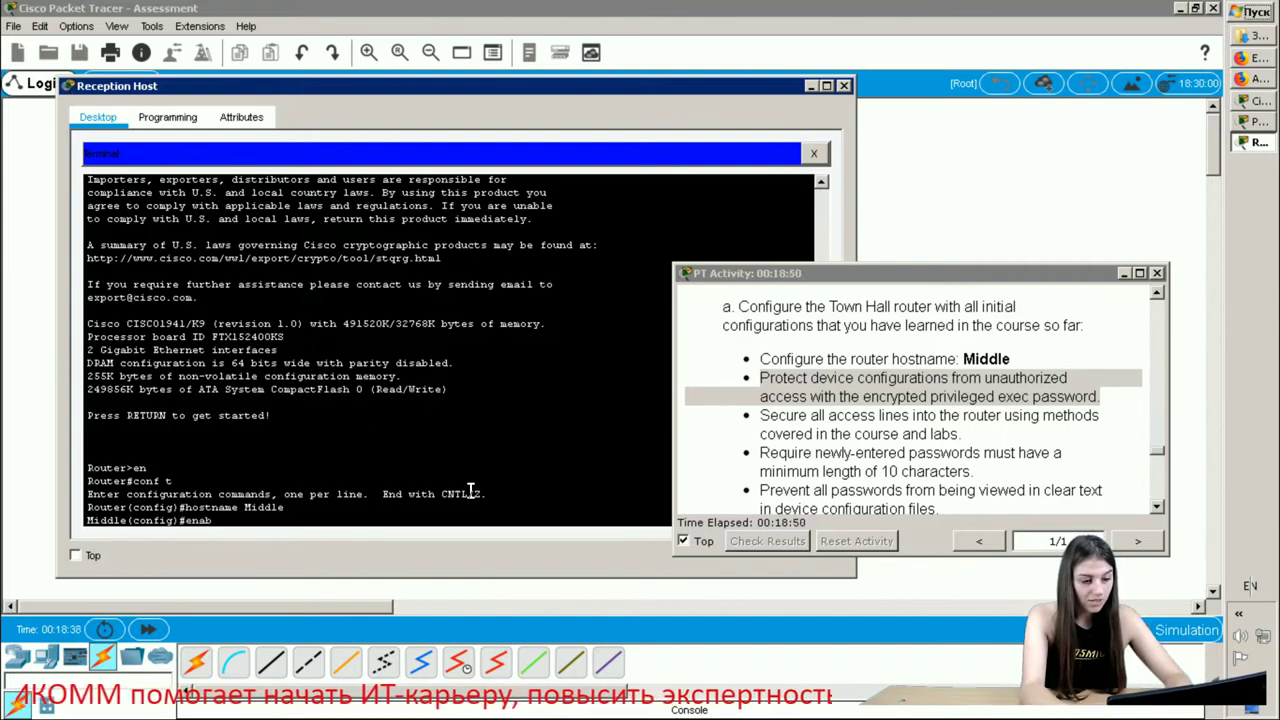
pyautogui.press('Tab')
pyautogui.write('sec')
pyautogui.press('Tab')
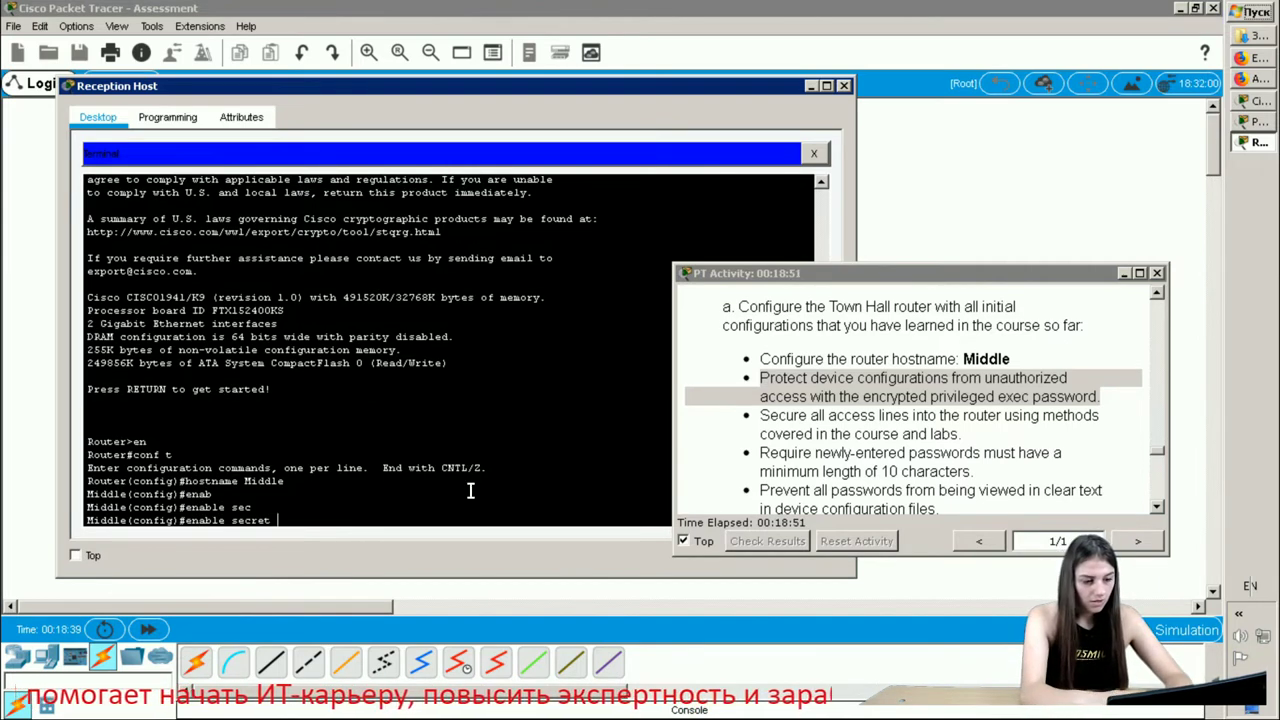
pyautogui.write('c')
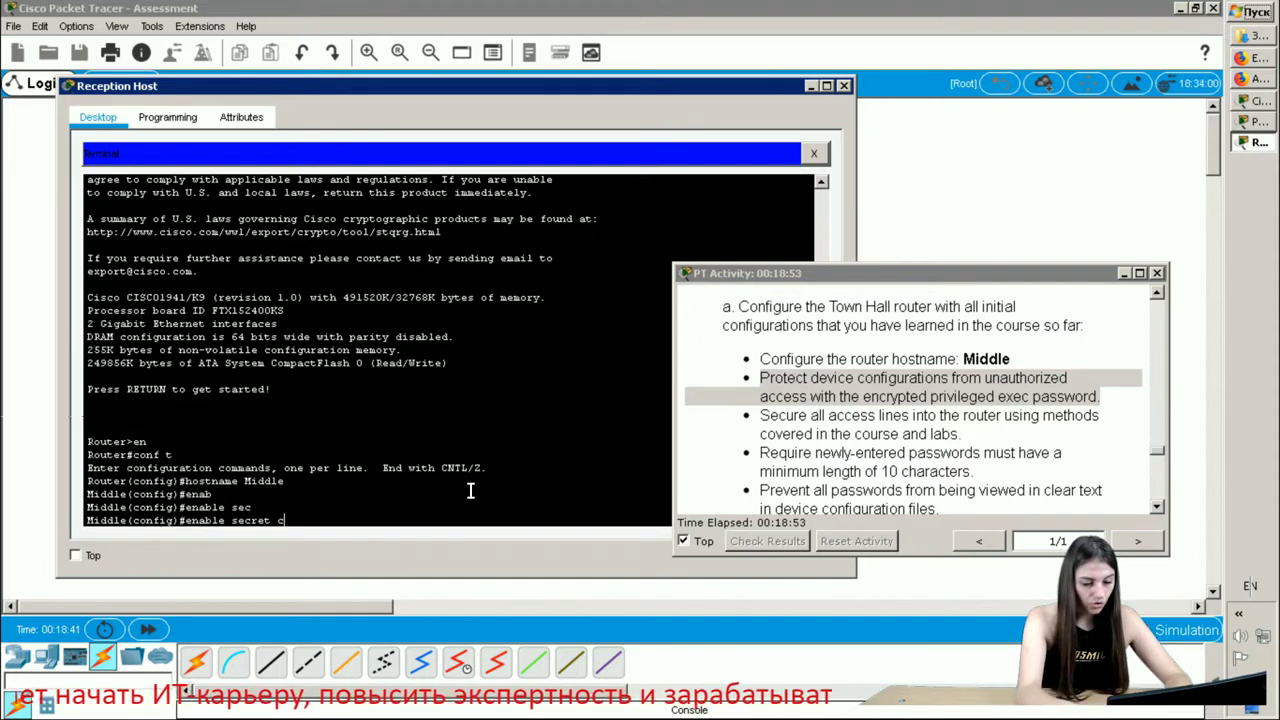
pyautogui.write('isco12')
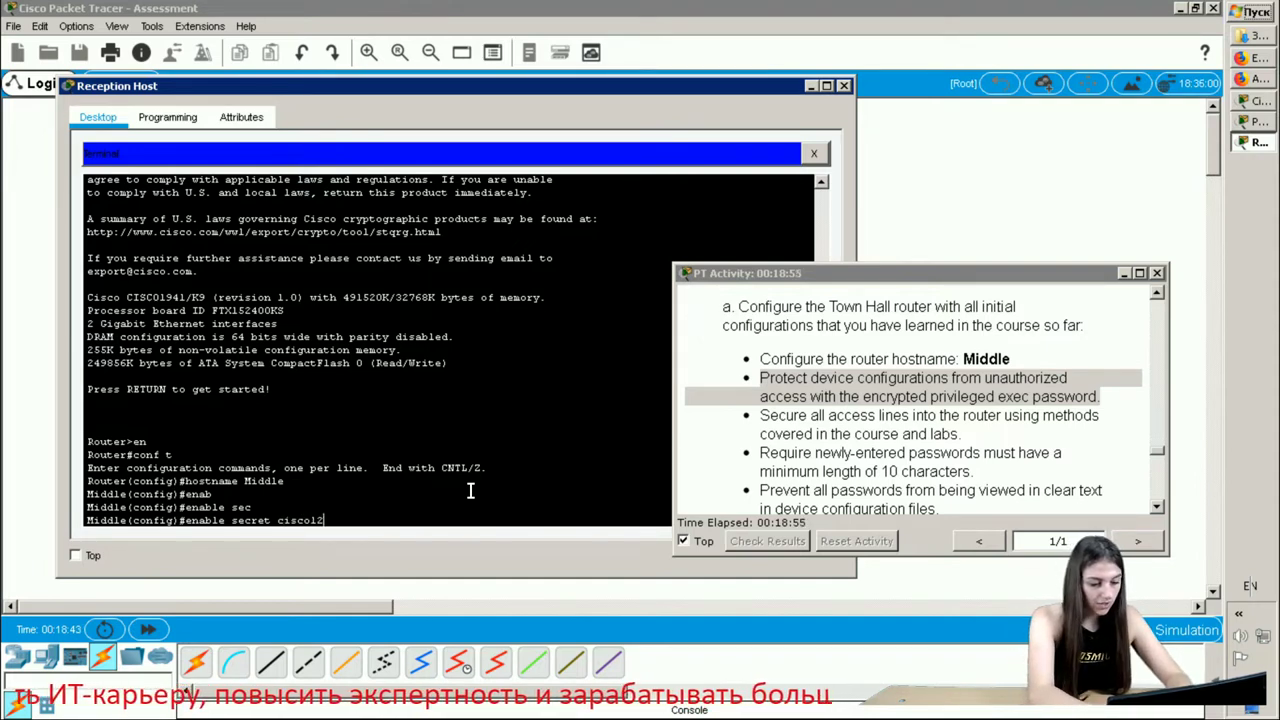
pyautogui.write('345')
pyautogui.press('Return')
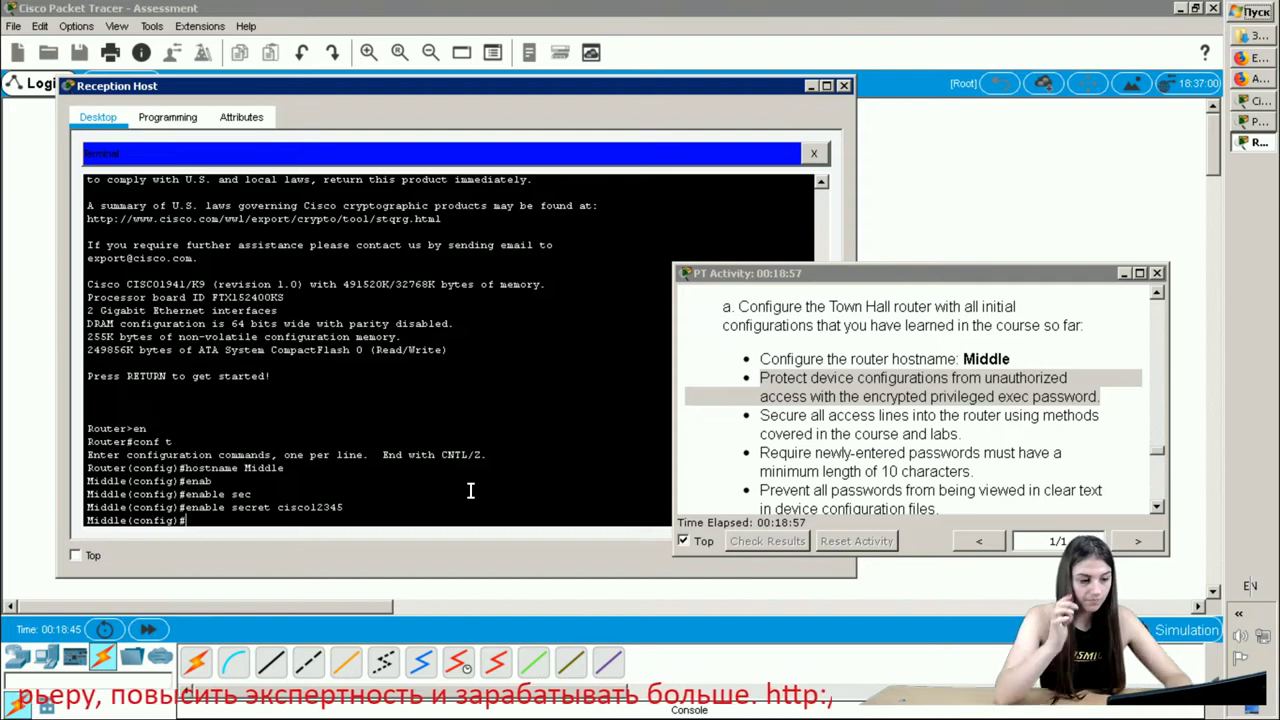
# - Configure the MOTD banner #Authorized personnel only# with banner motd
pyautogui.write('b')
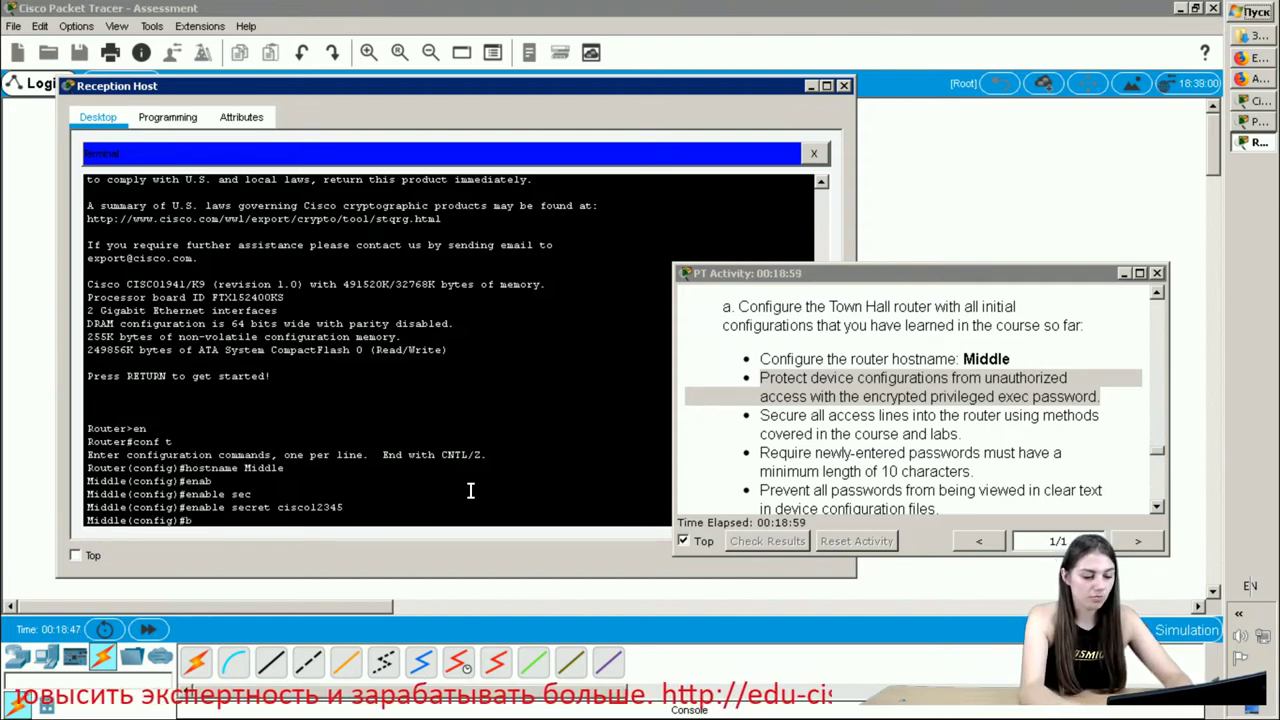
pyautogui.write('anner')
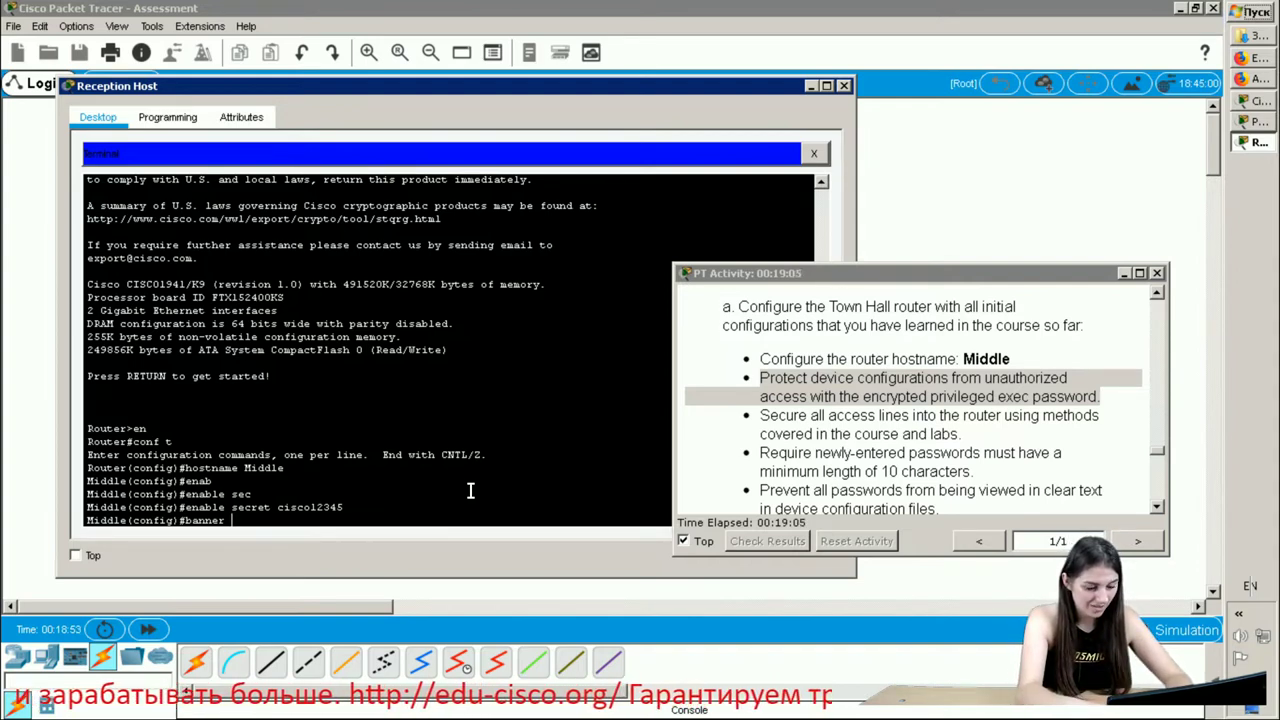
pyautogui.write(' motd ')
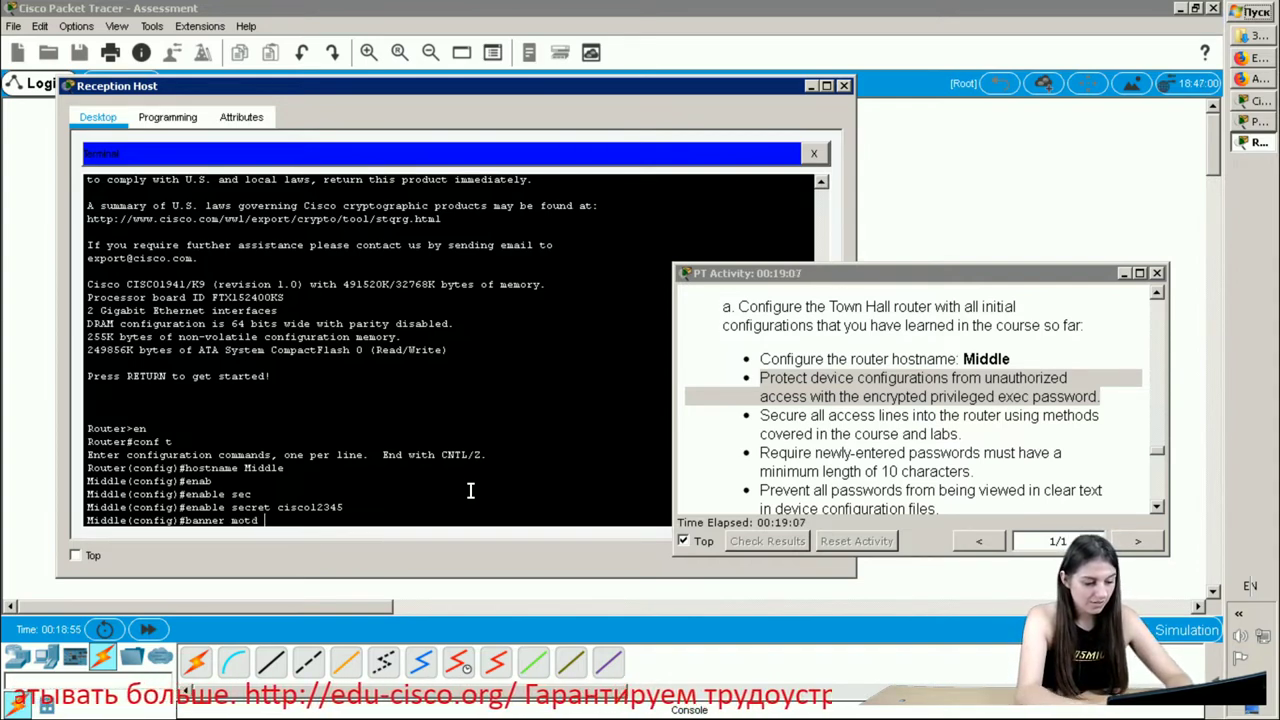
pyautogui.write('#')
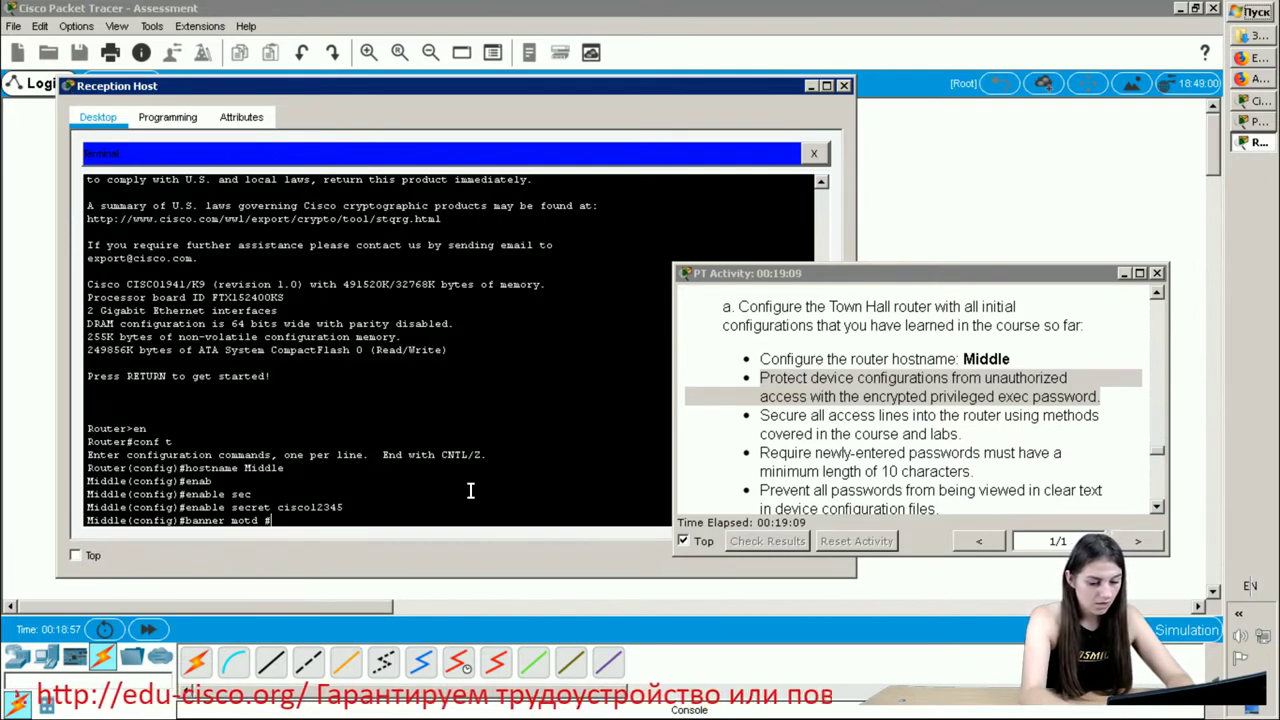
pyautogui.write('Autori')
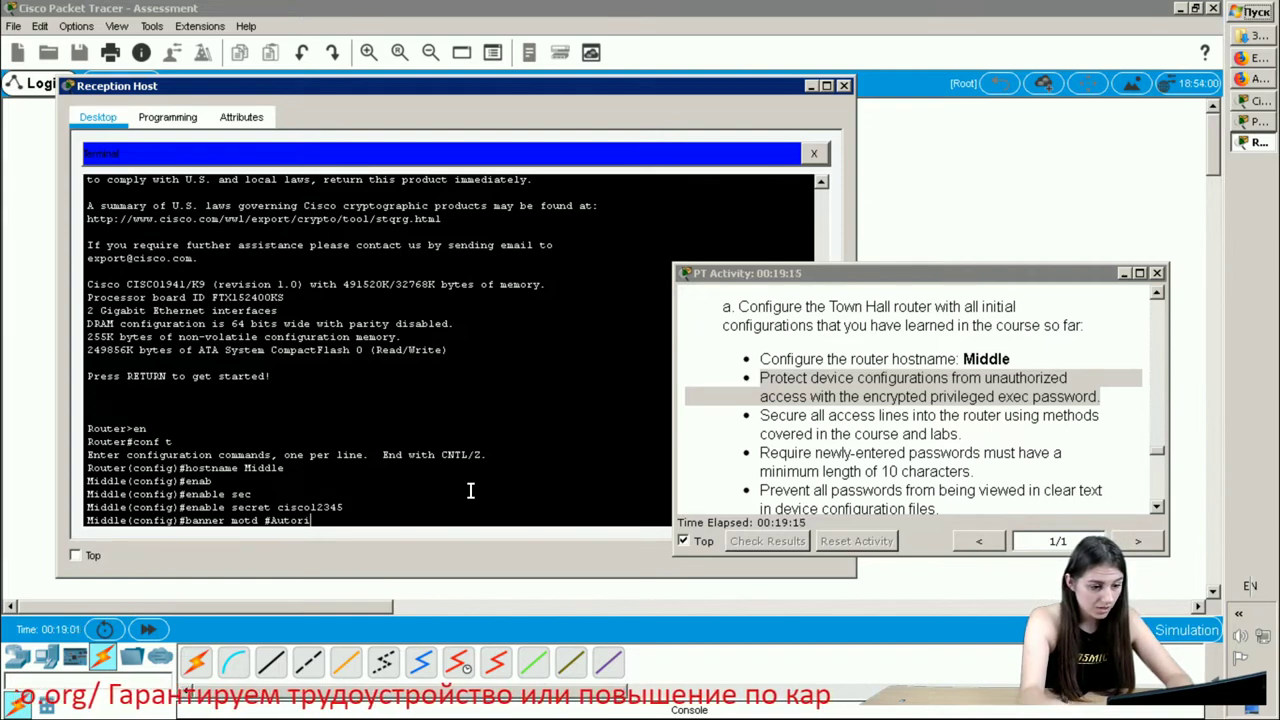
pyautogui.press('BackSpace')
pyautogui.press('BackSpace')
pyautogui.press('BackSpace')
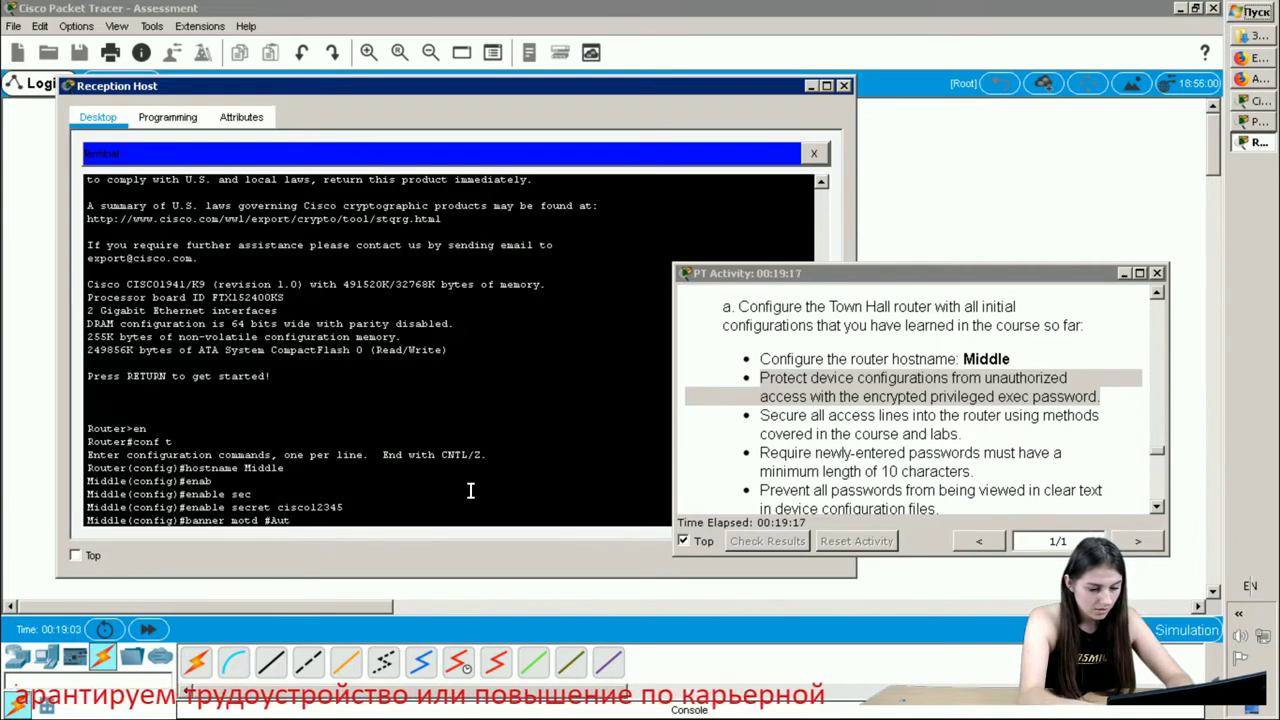
pyautogui.write('horize')
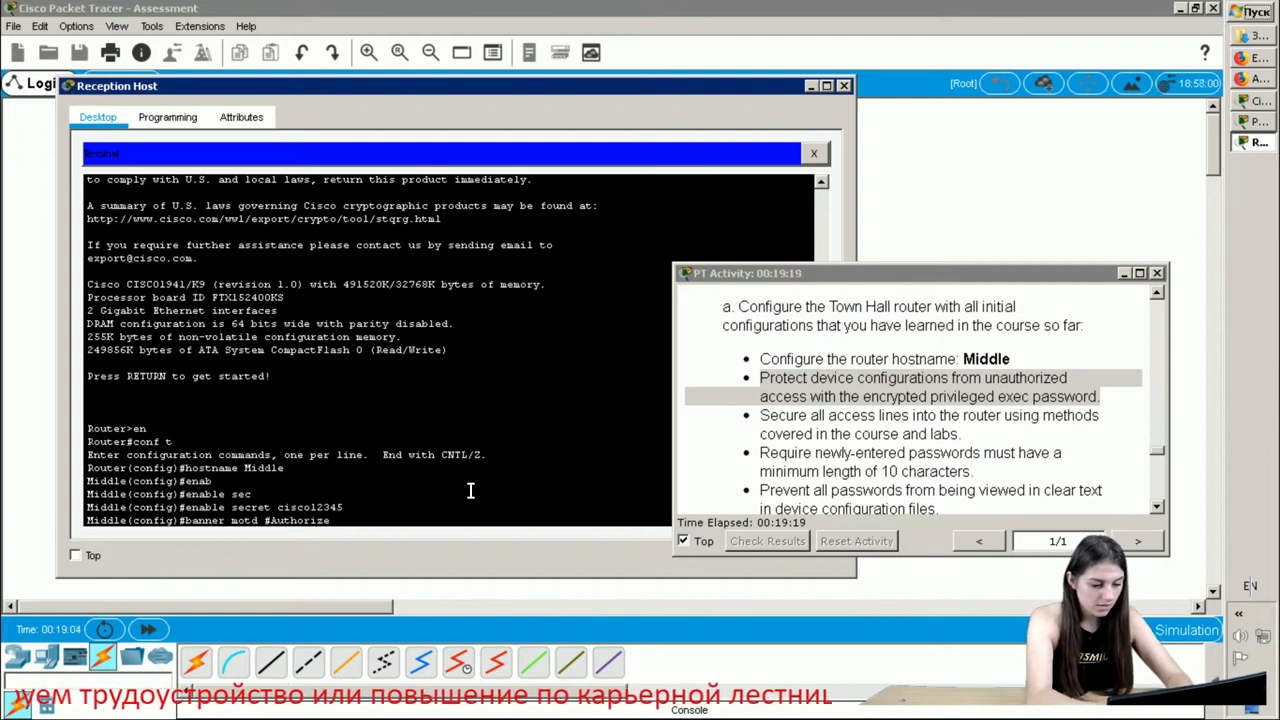
pyautogui.write('d perso')
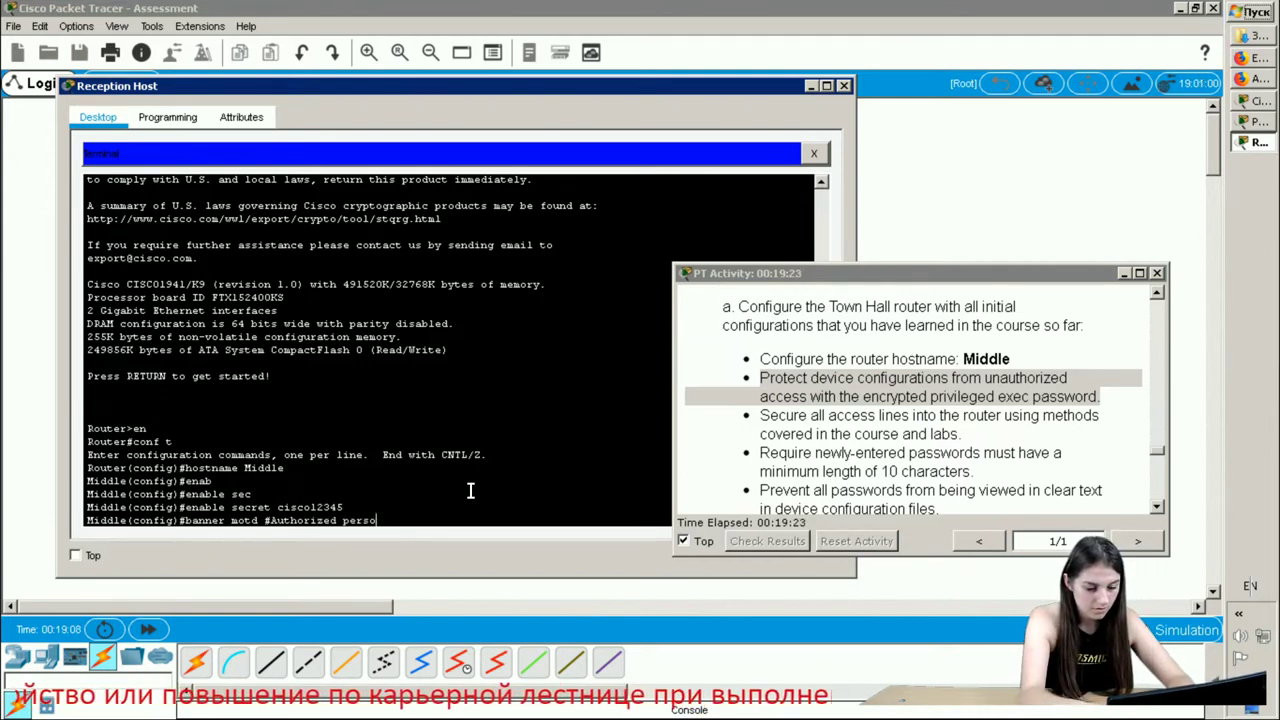
pyautogui.write('nnel on')
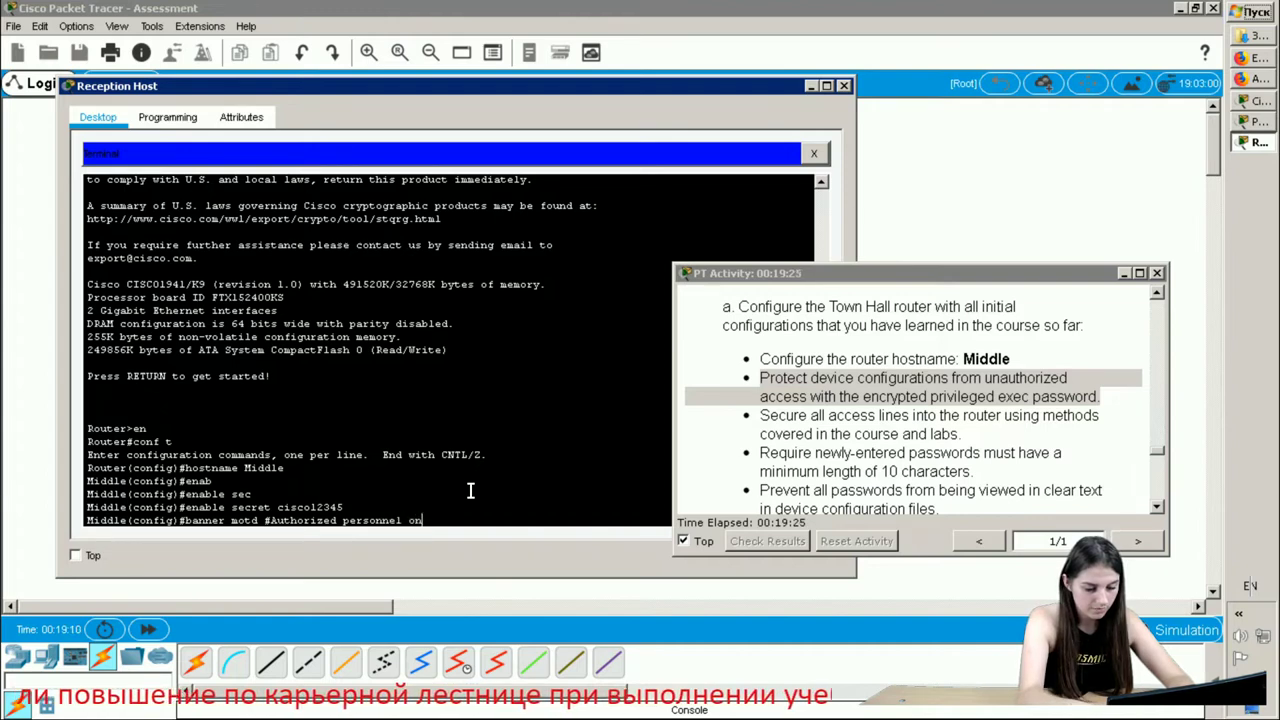
pyautogui.write('ly#')
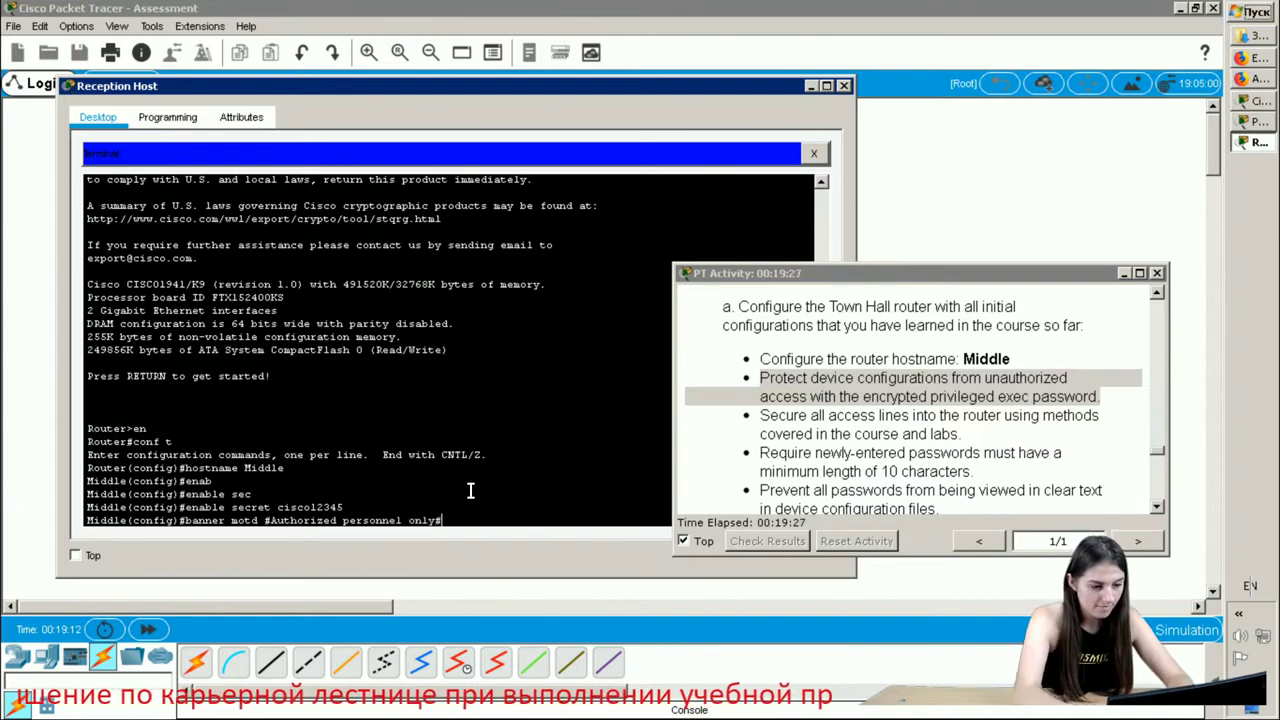
pyautogui.press('Return')
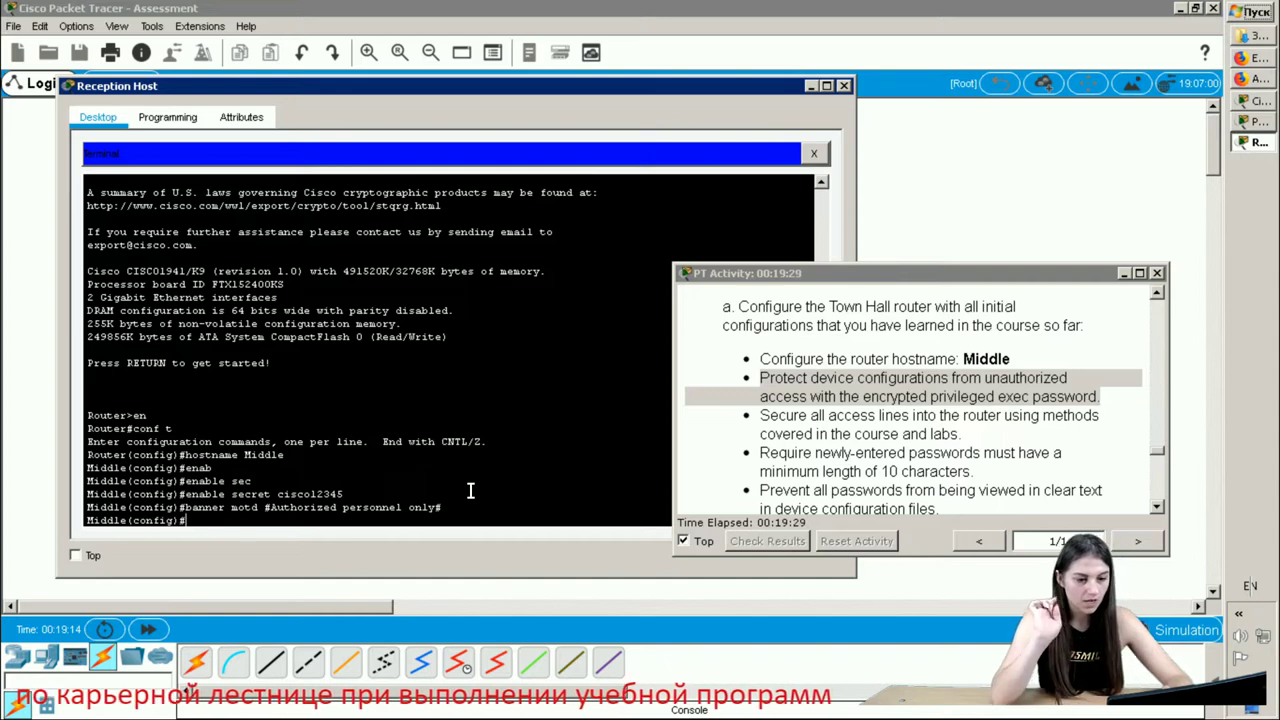
# - On line console 0, set the console password and enable login
pyautogui.click(912, 442)
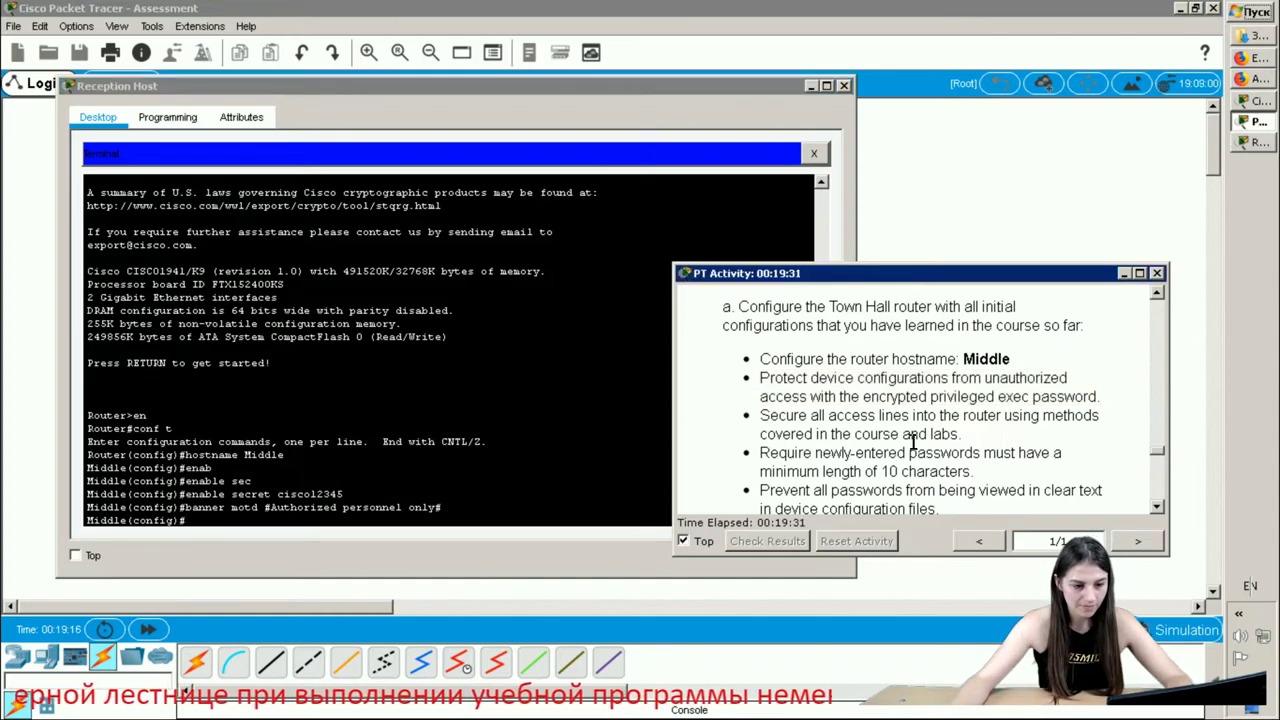
pyautogui.moveTo(985, 436); pyautogui.dragTo(744, 417)
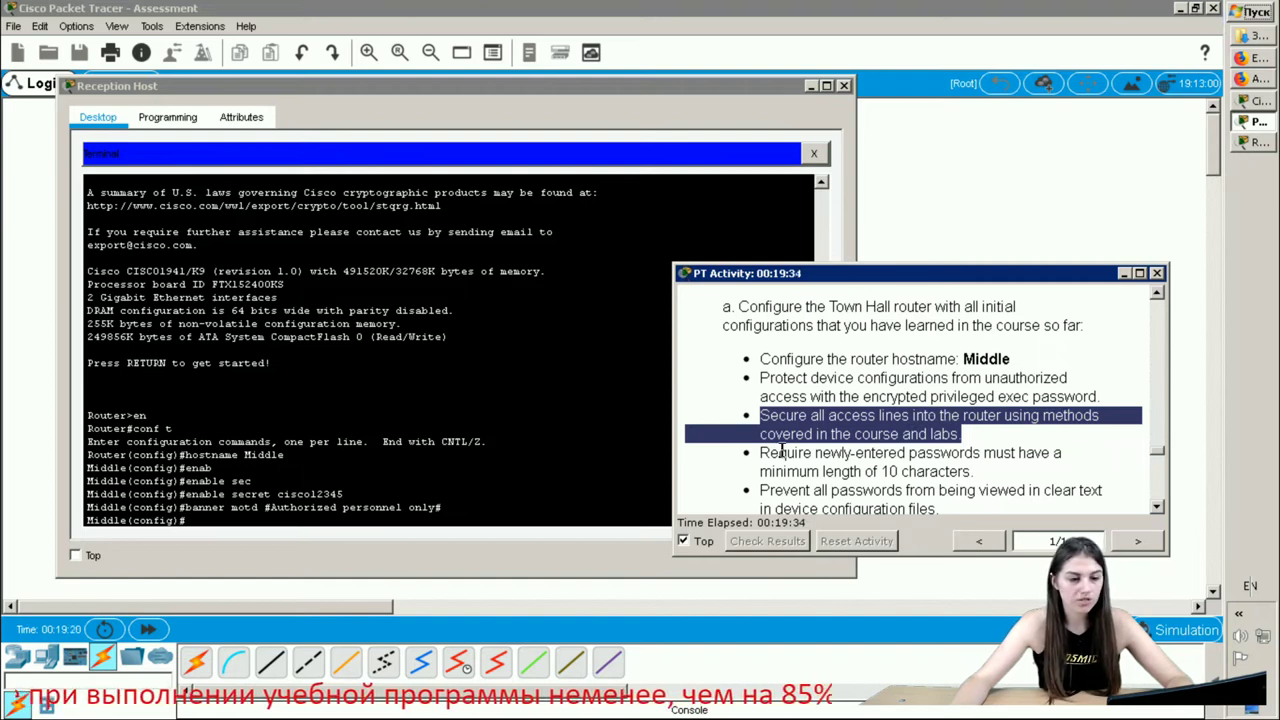
pyautogui.click(231, 518)
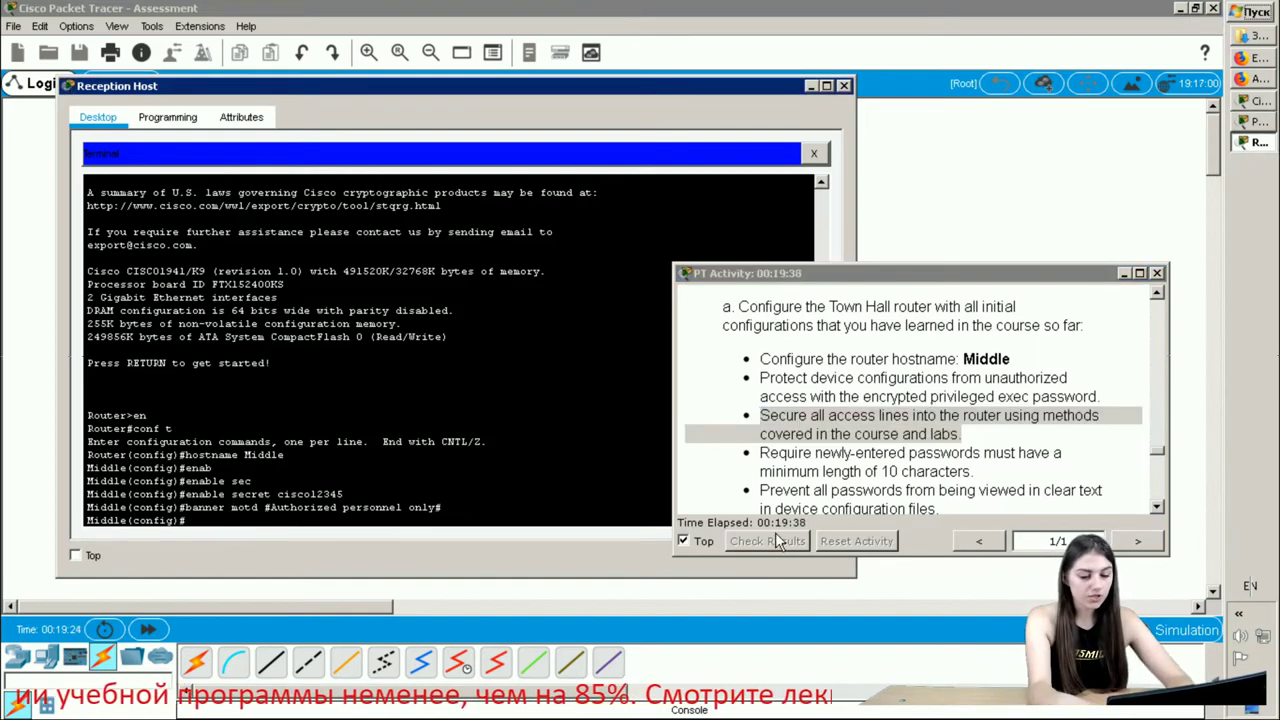
pyautogui.write('lin')
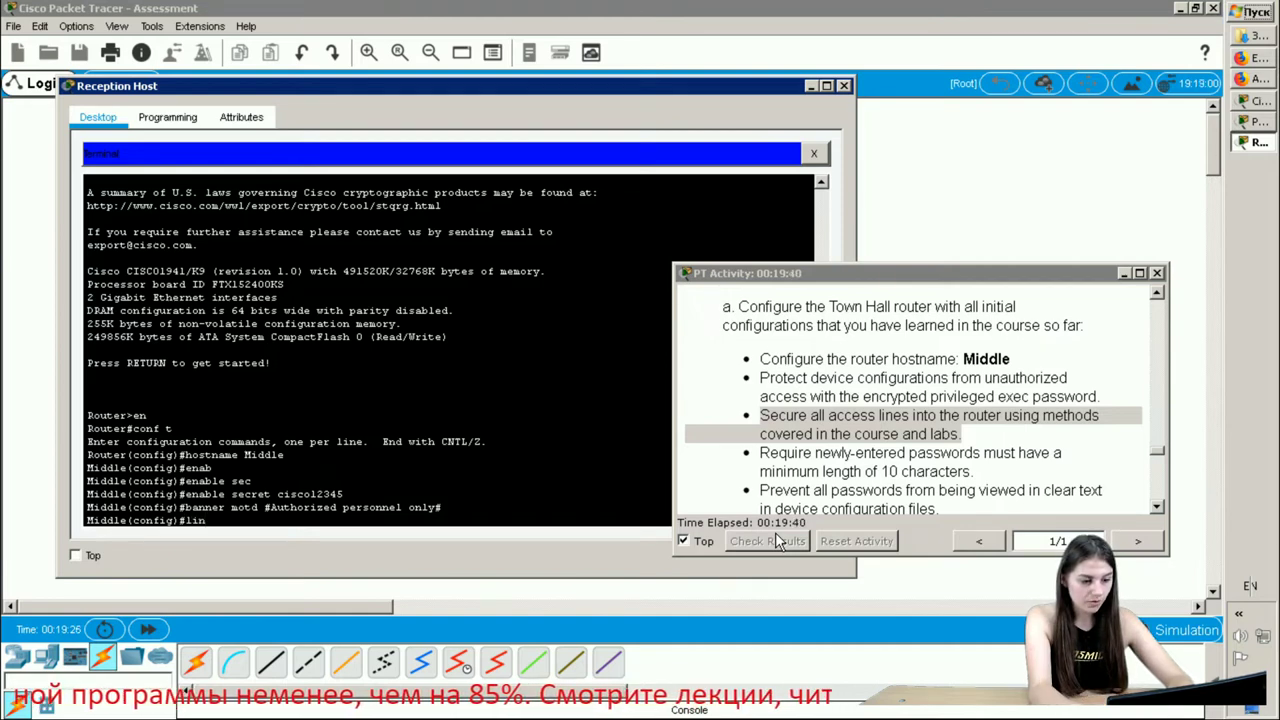
pyautogui.write('e')
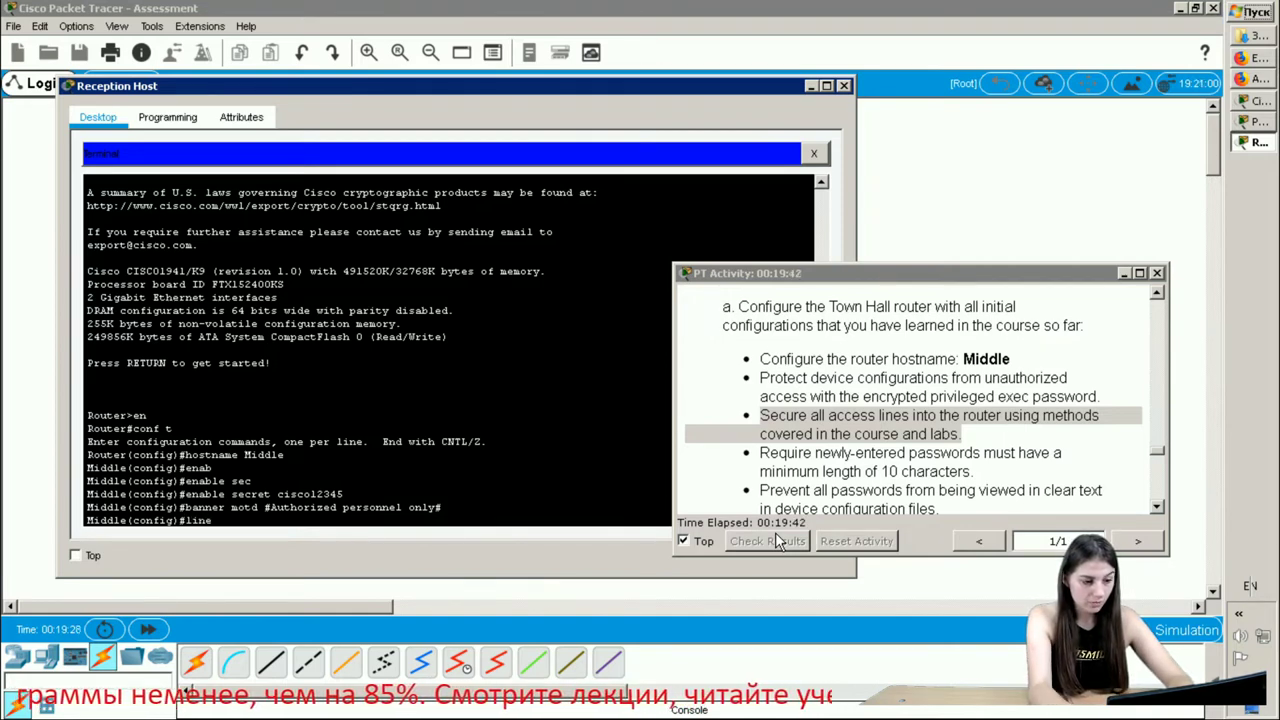
pyautogui.write(' c')
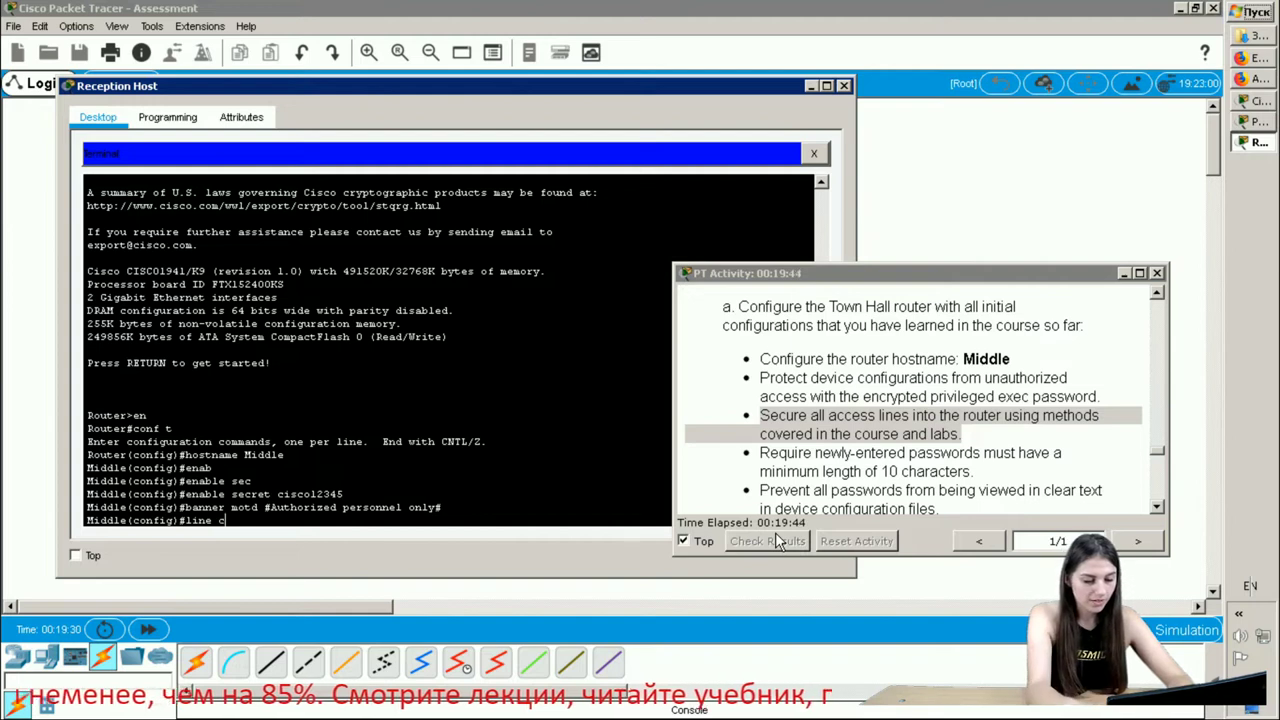
pyautogui.write('onsole')
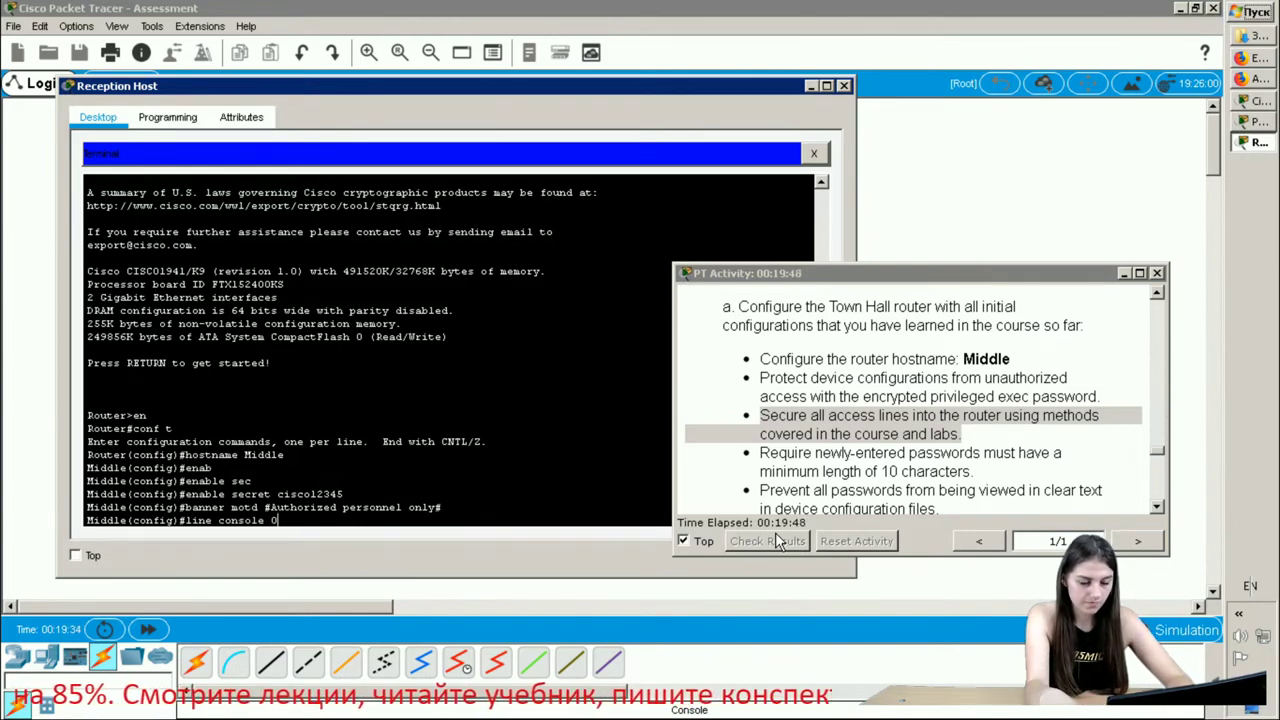
pyautogui.write(' 0')
pyautogui.press('Return')
pyautogui.write('pass')
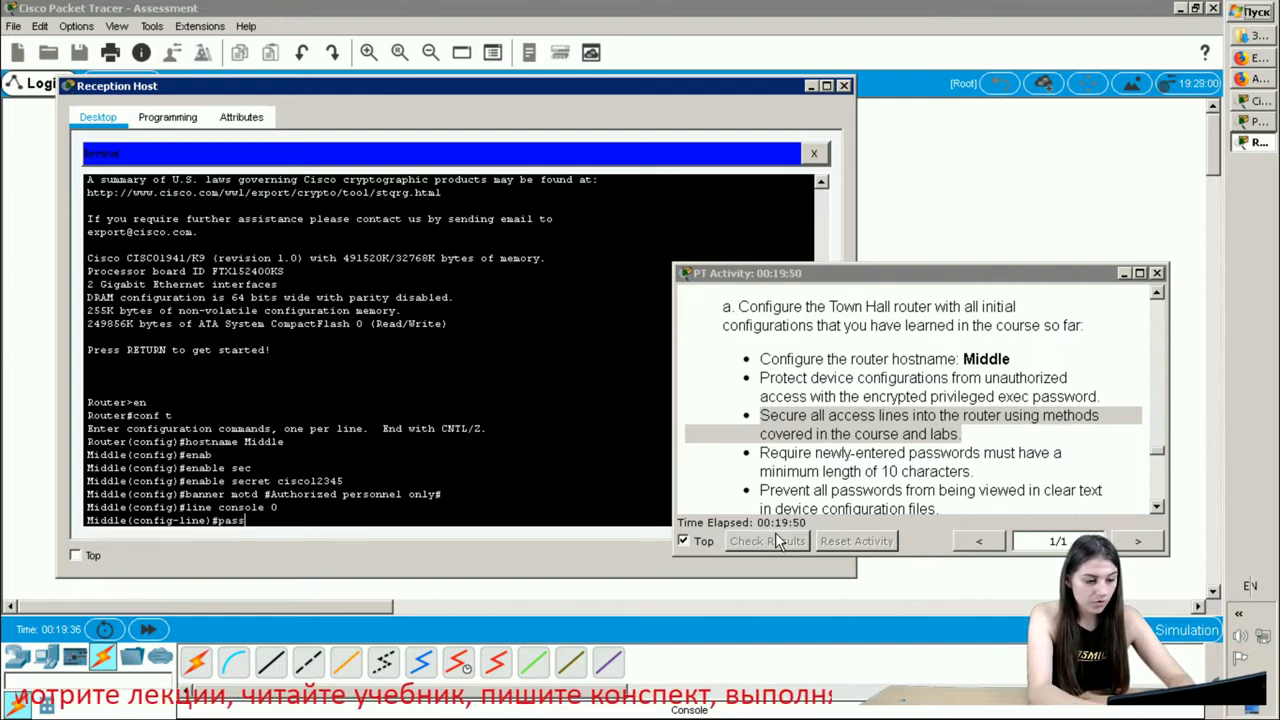
pyautogui.press('Tab')
pyautogui.write('c')
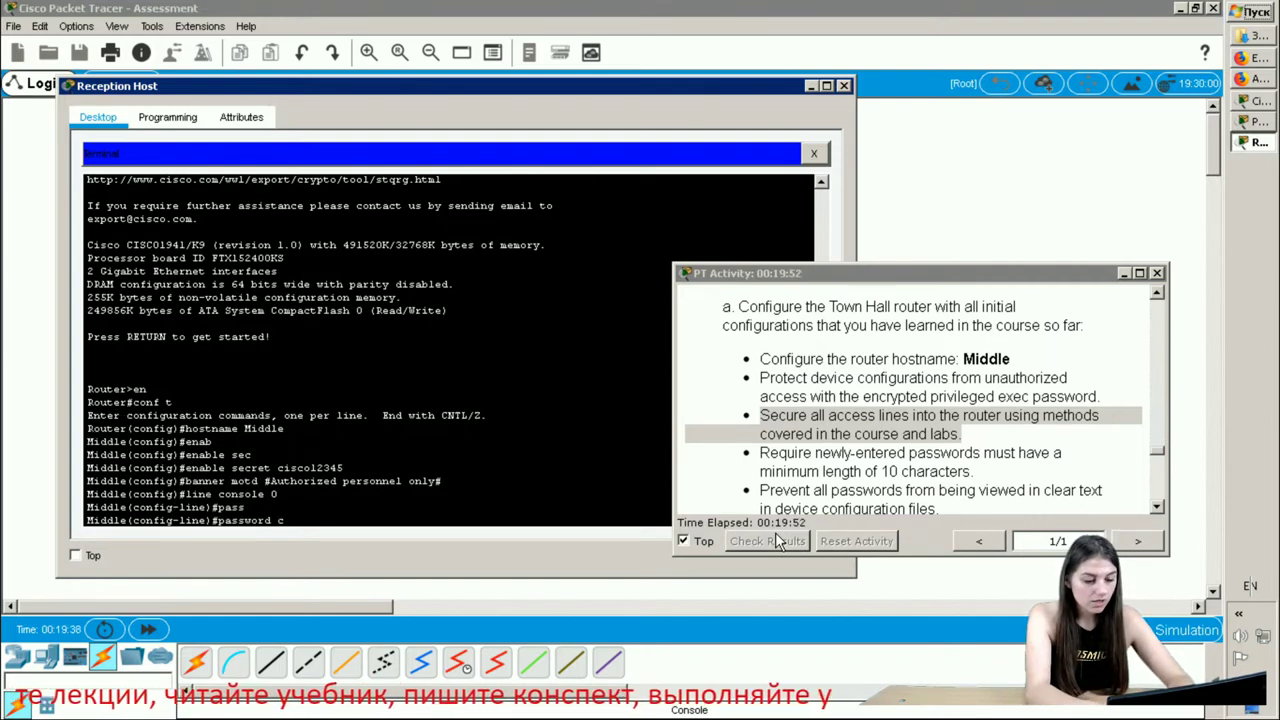
pyautogui.write('isco12345')
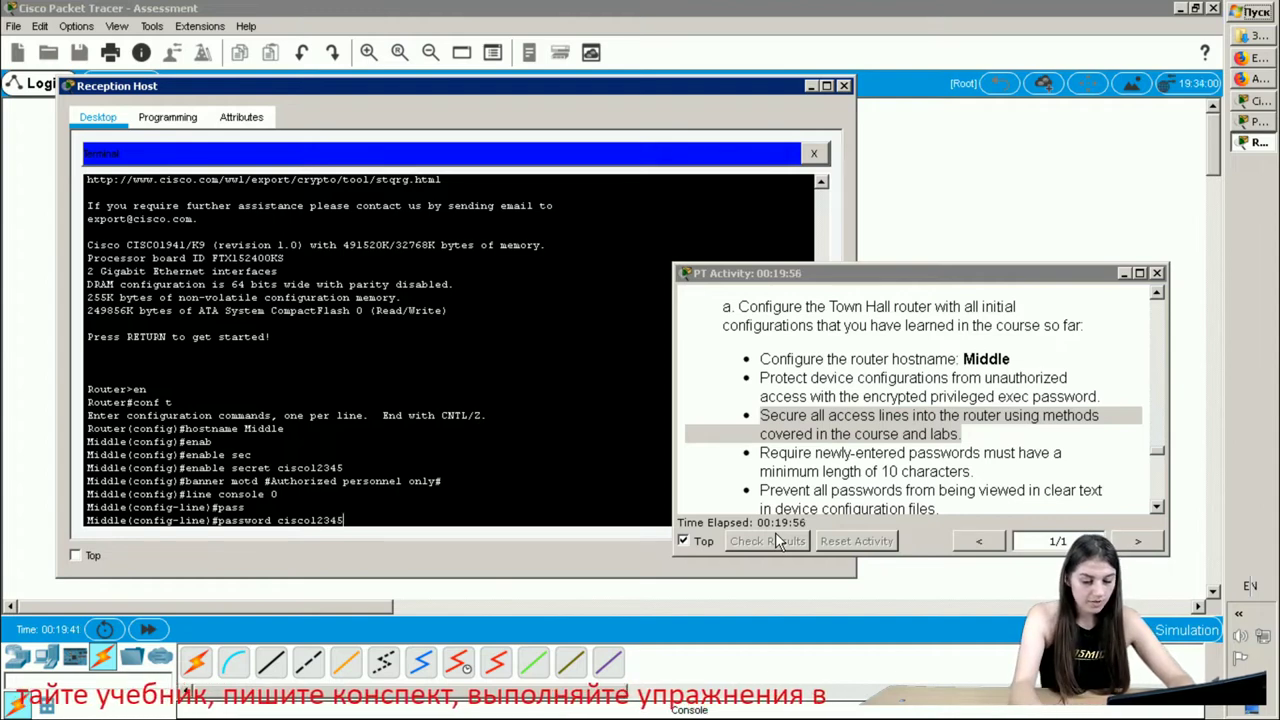
pyautogui.press('Return')
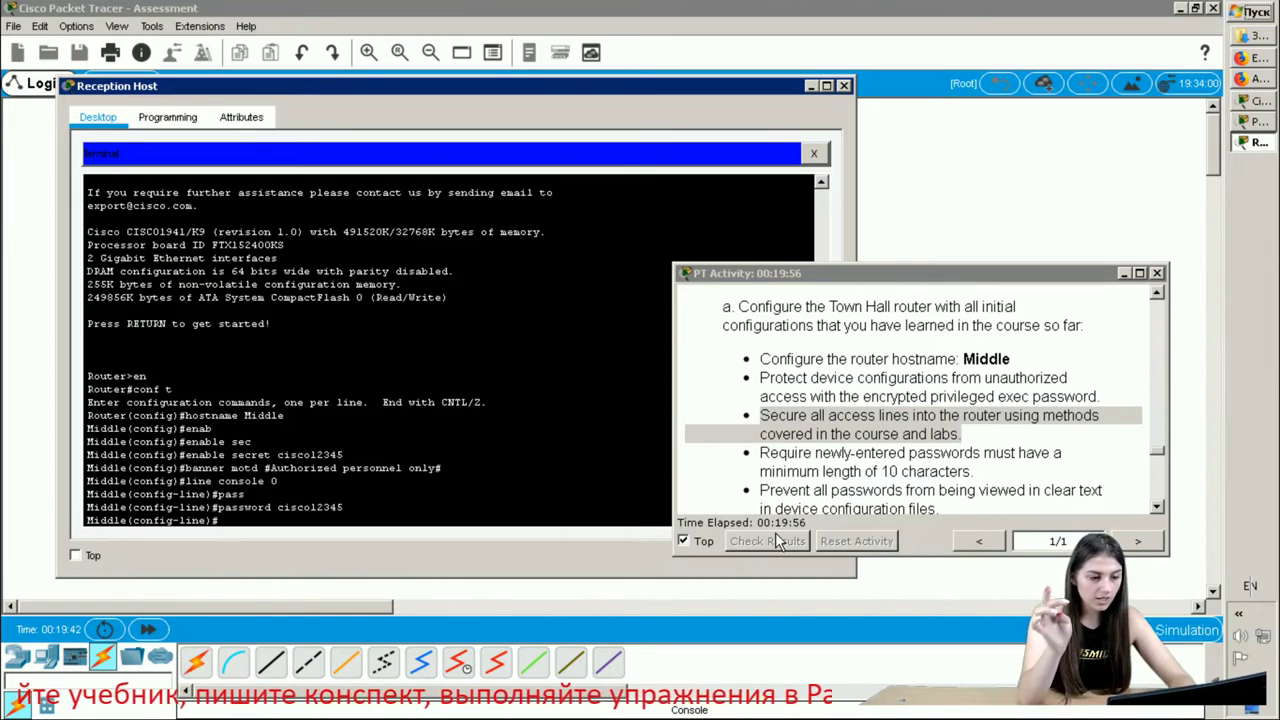
pyautogui.write('login')
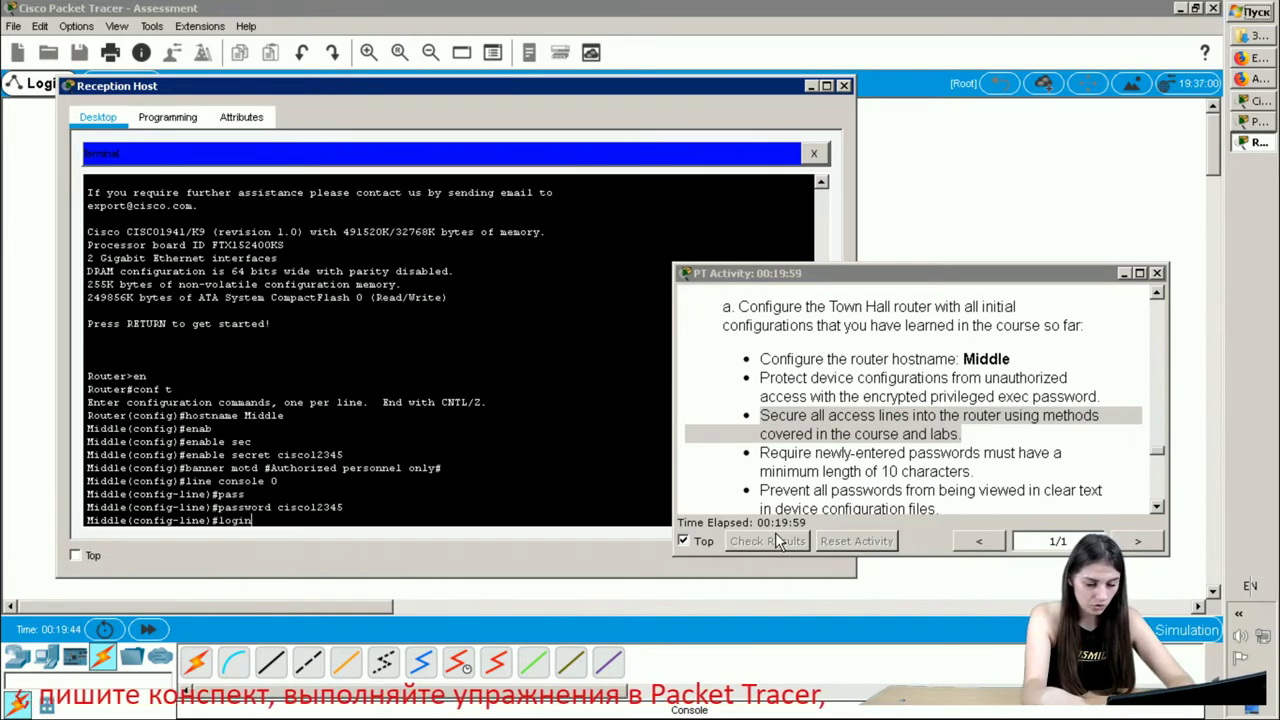
pyautogui.press('Return')
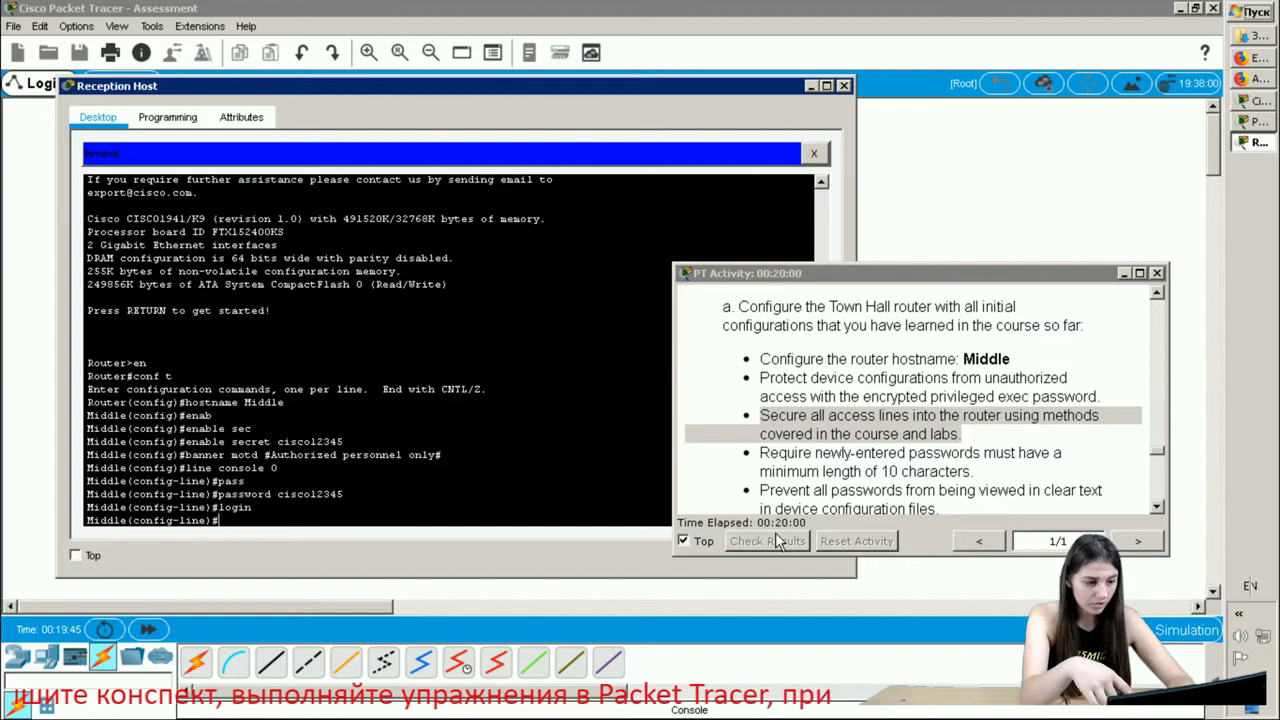
# - Enter exec-timeout 30 on the console line
pyautogui.write('ex')
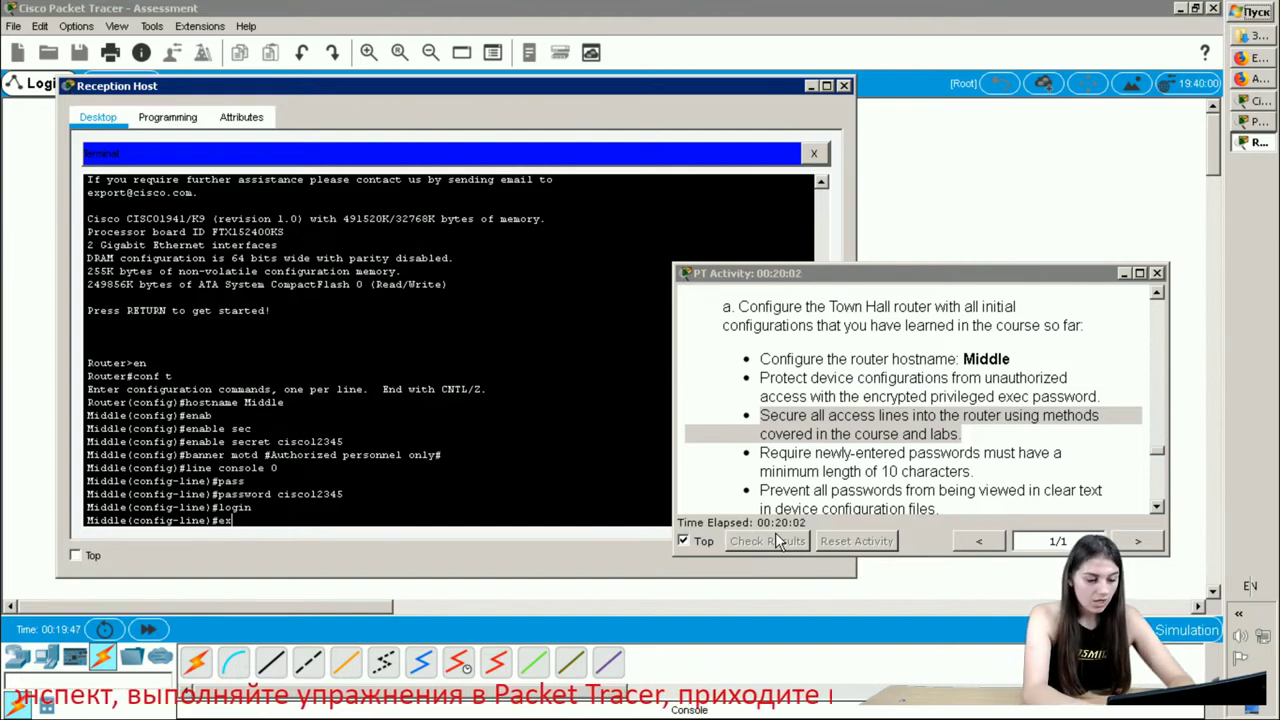
pyautogui.press('Tab')
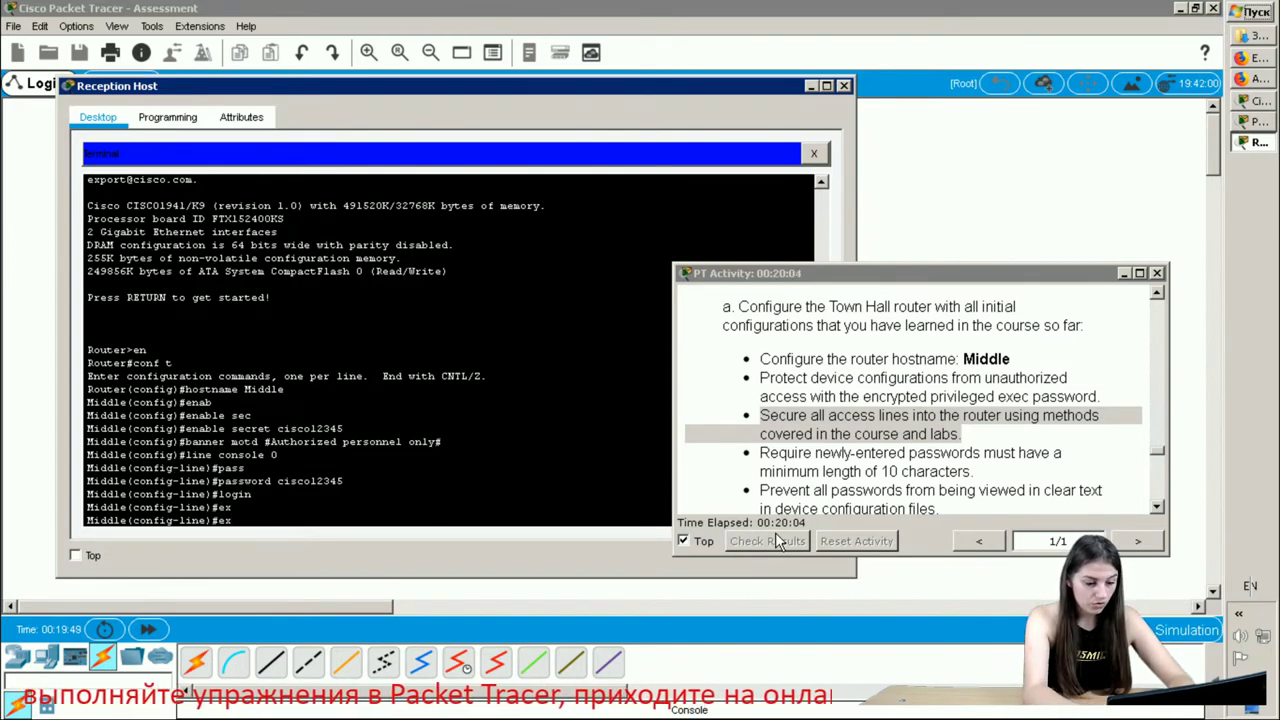
pyautogui.write('ec0')
pyautogui.press('Tab')
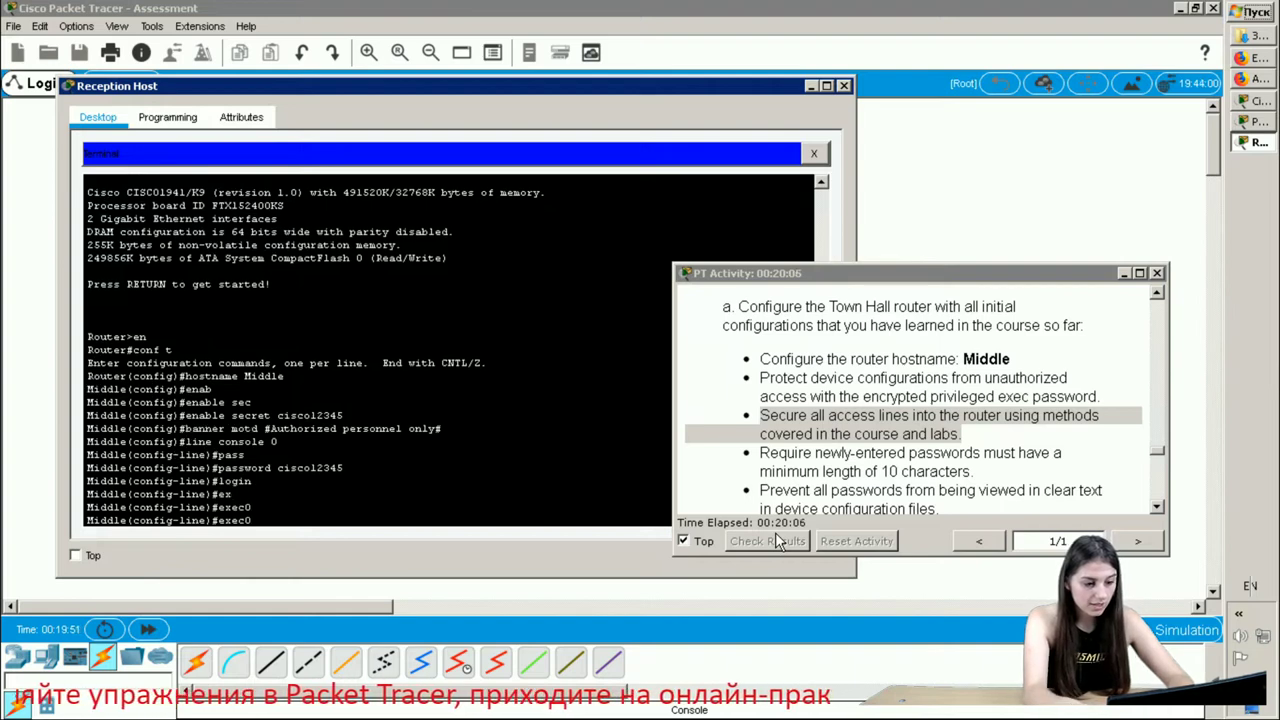
pyautogui.press('BackSpace')
pyautogui.write('-')
pyautogui.press('Tab')
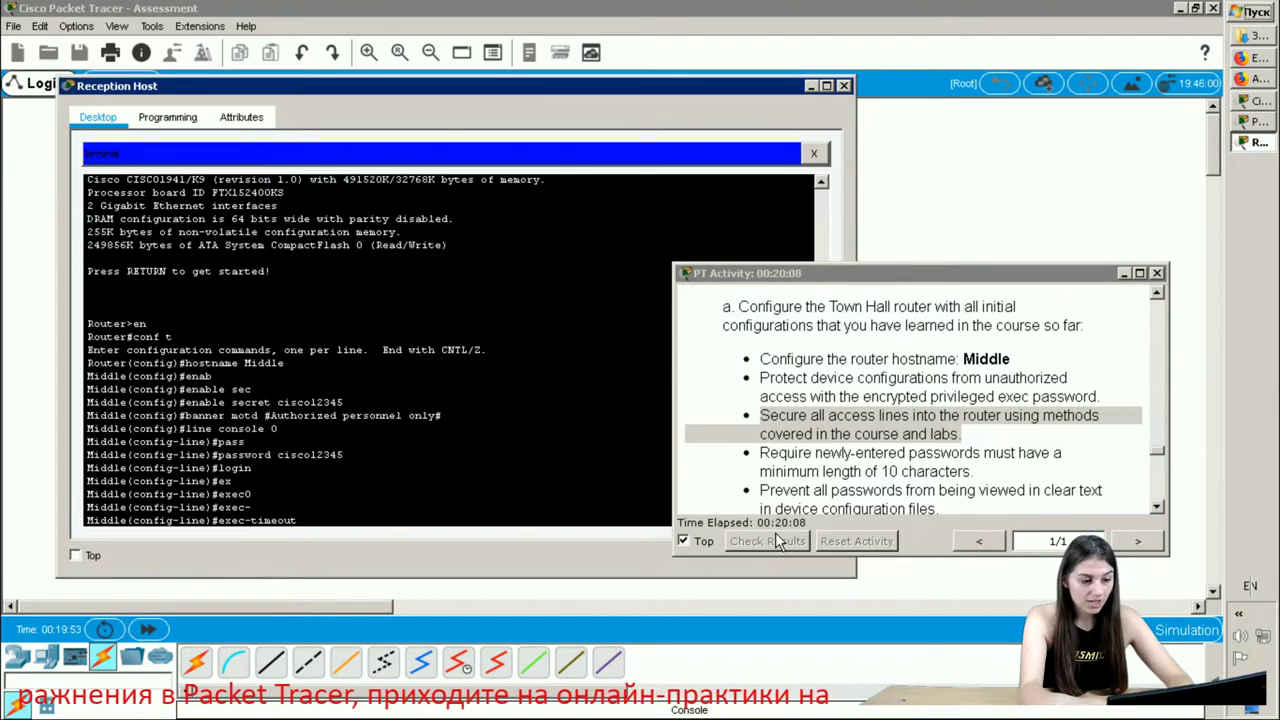
pyautogui.write('30')
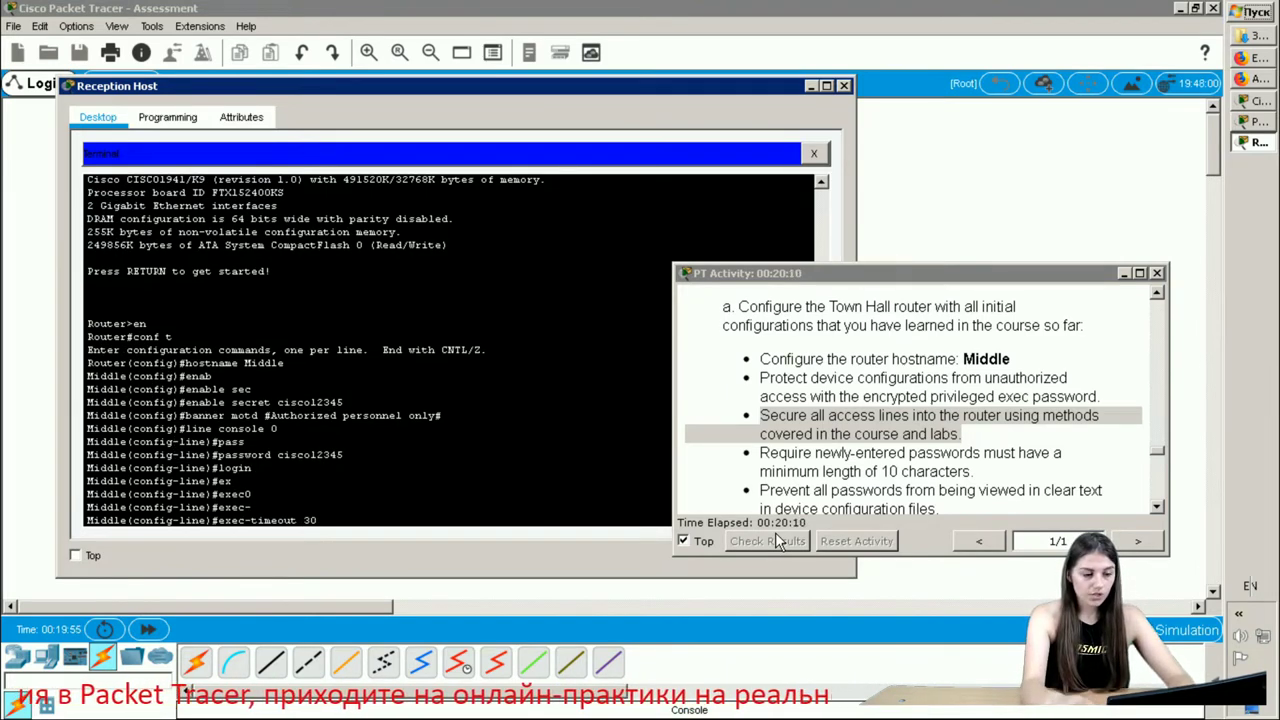
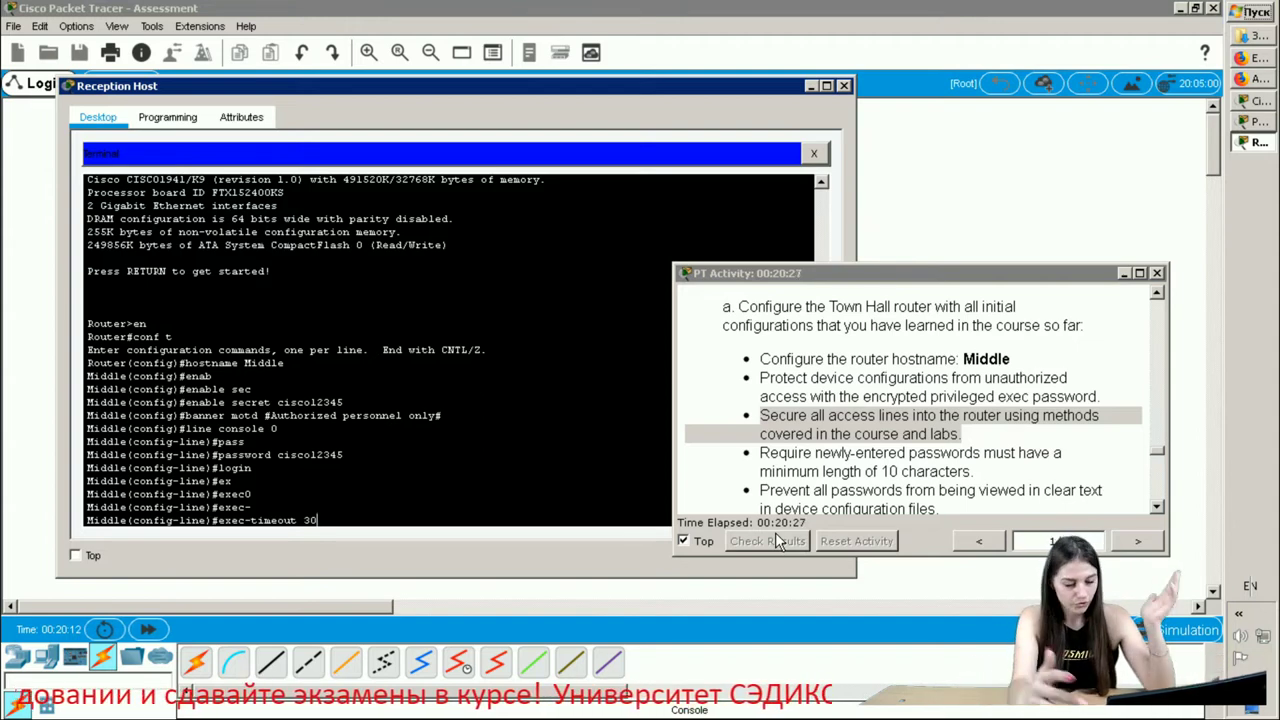
# - Apply the 30-minute exec timeout to Middle's console line and leave line configuration
pyautogui.press('Return')
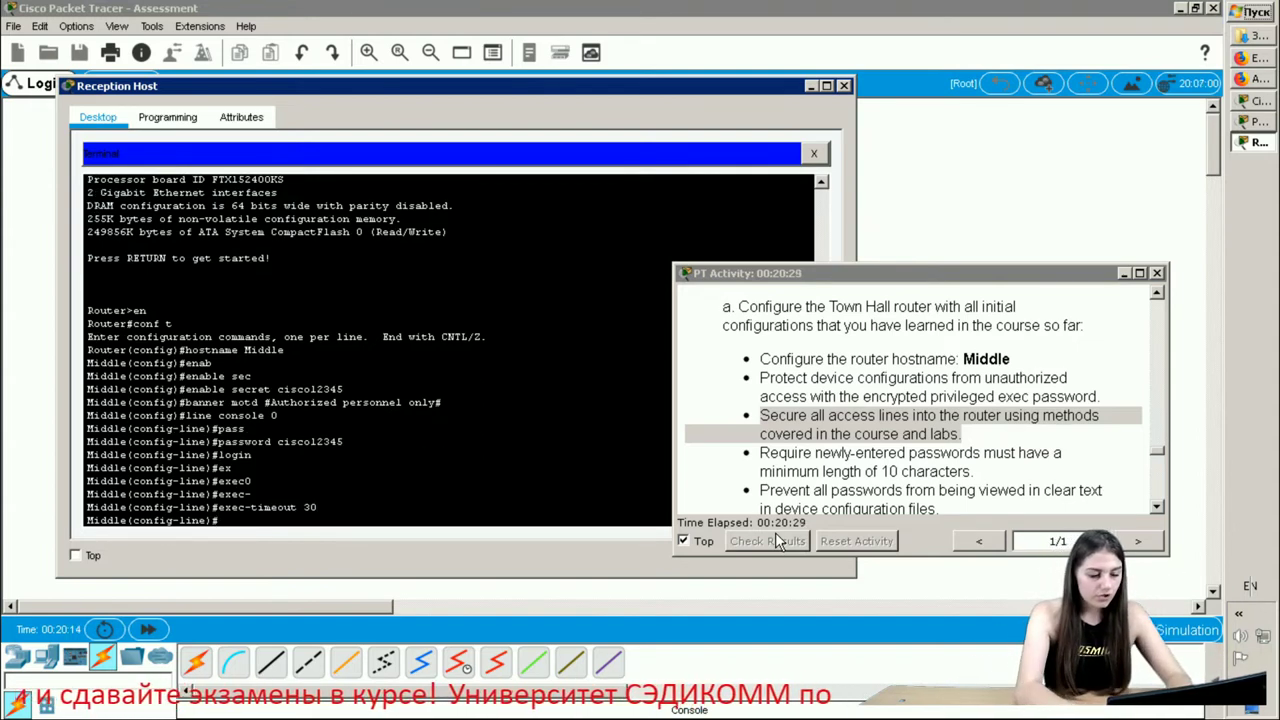
pyautogui.write('exit')
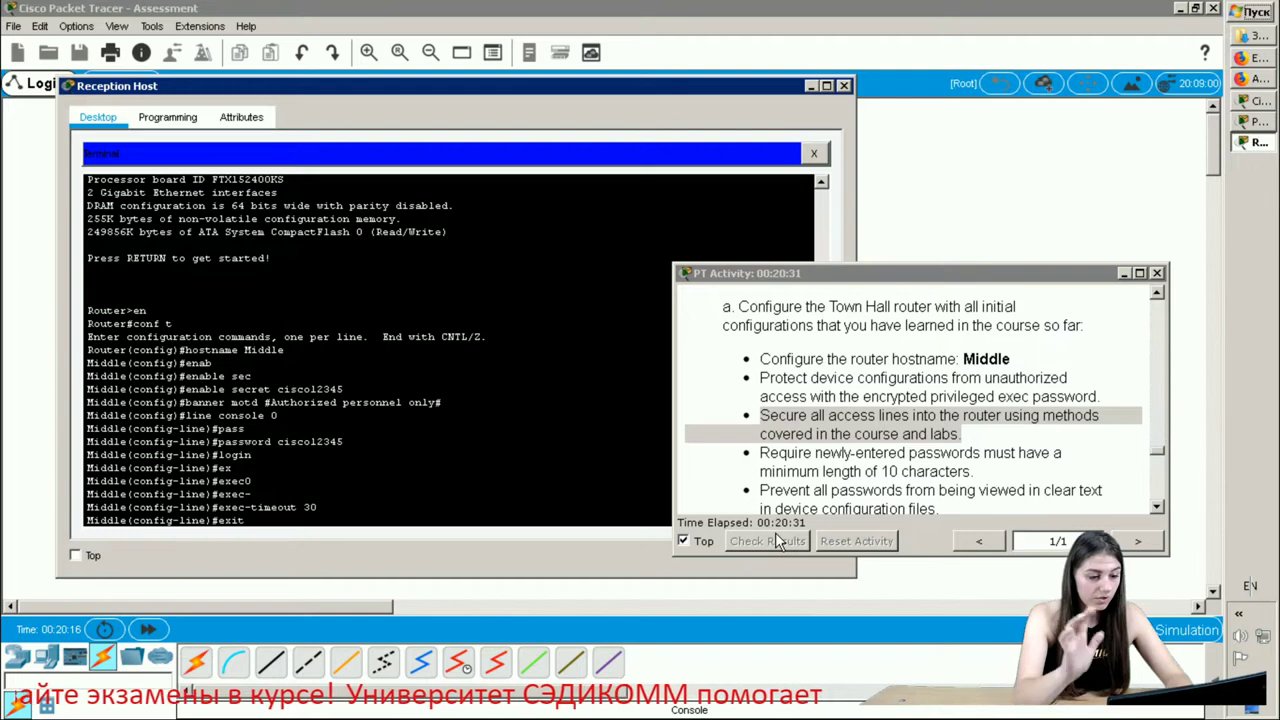
pyautogui.press('Return')
# - Give VTY lines 0–15 a password and require login on them
pyautogui.write('l')
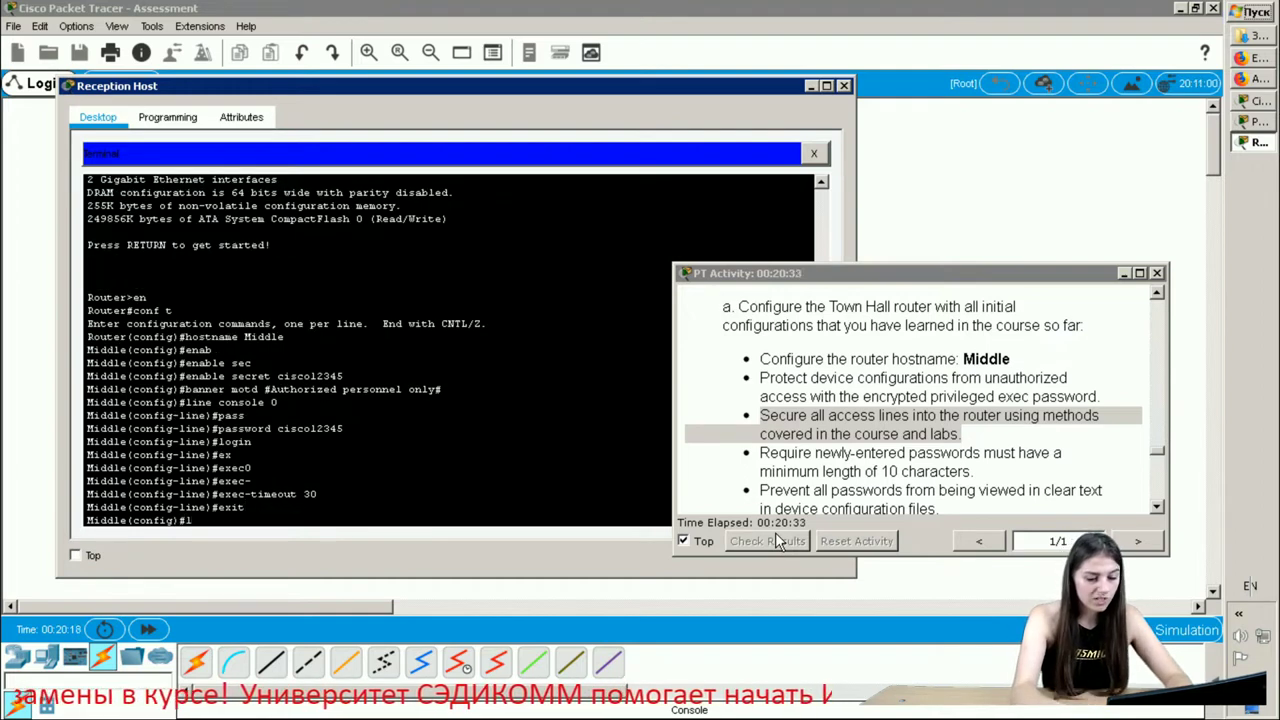
pyautogui.write('ine vty')
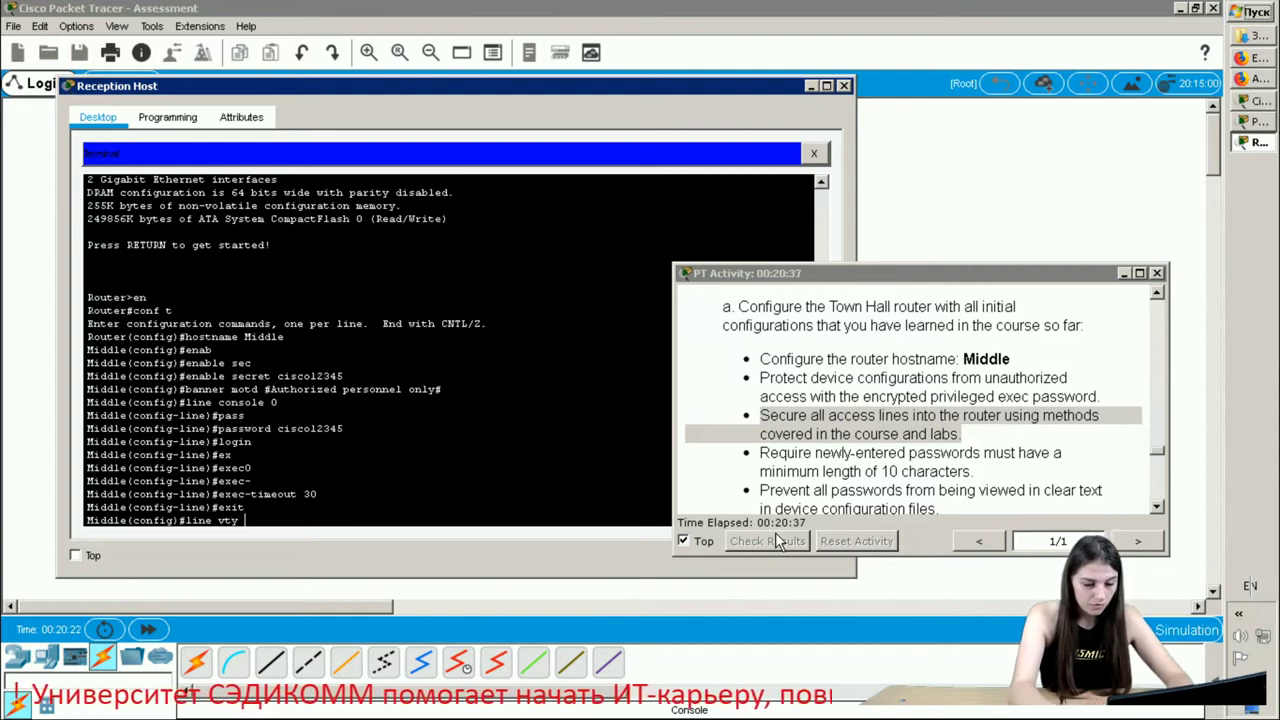
pyautogui.write('0')
pyautogui.write(' ?')
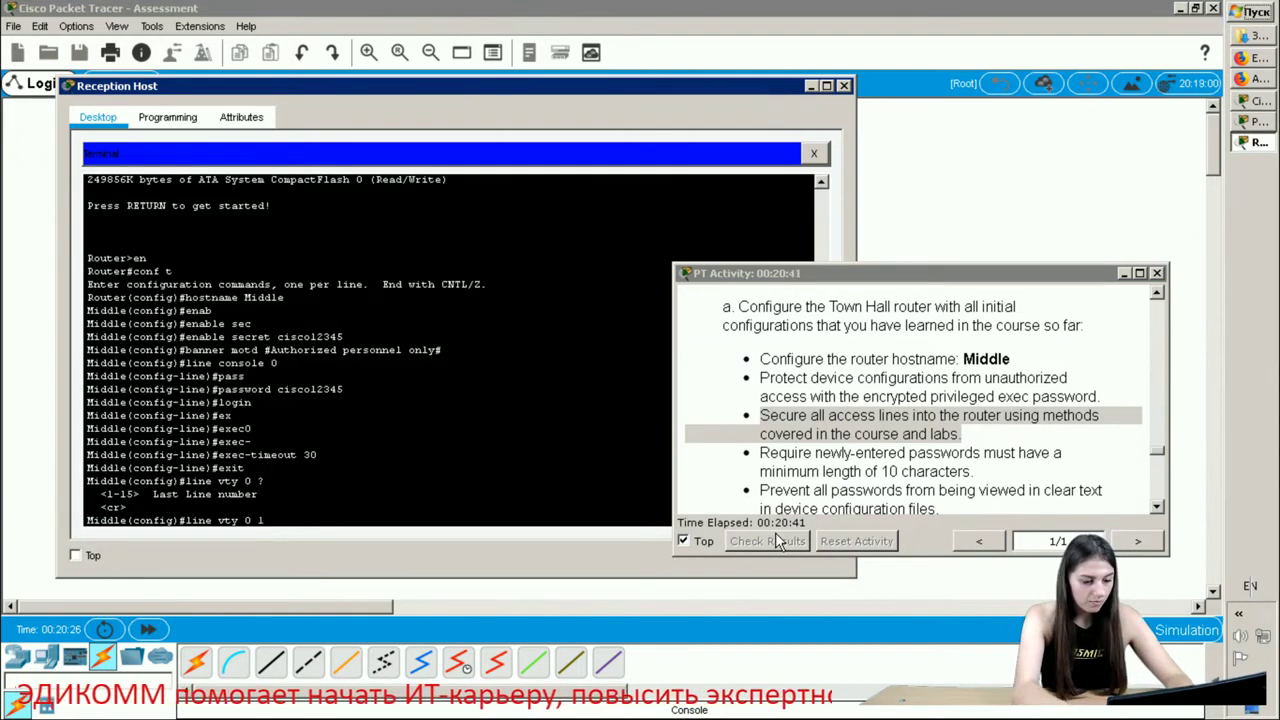
pyautogui.write('15')
pyautogui.press('Return')
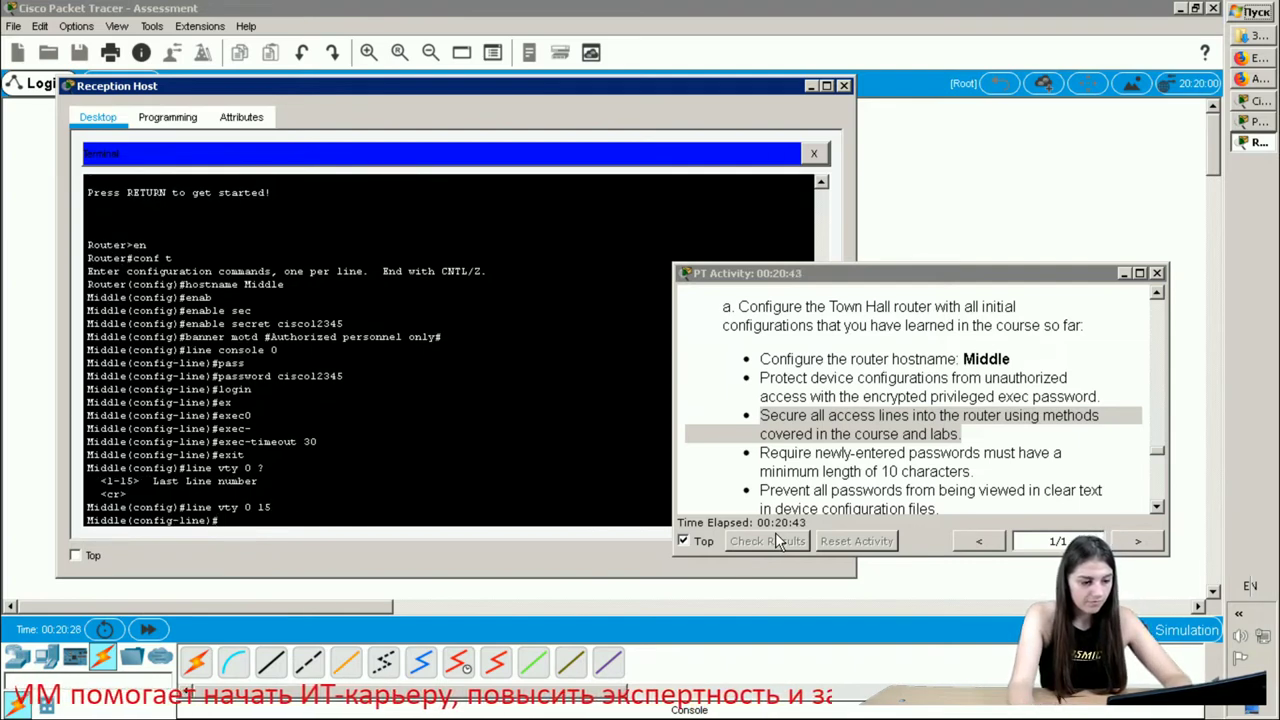
pyautogui.write('pass')
pyautogui.press('Tab')
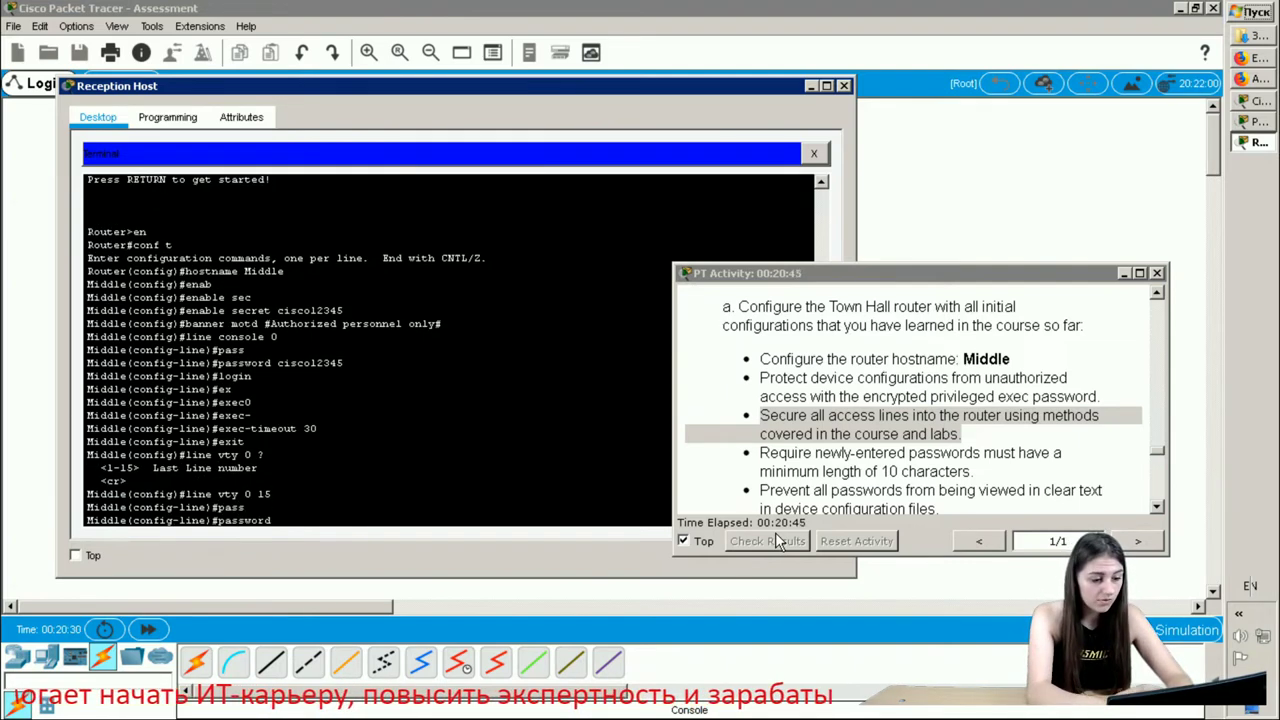
pyautogui.write('ci')
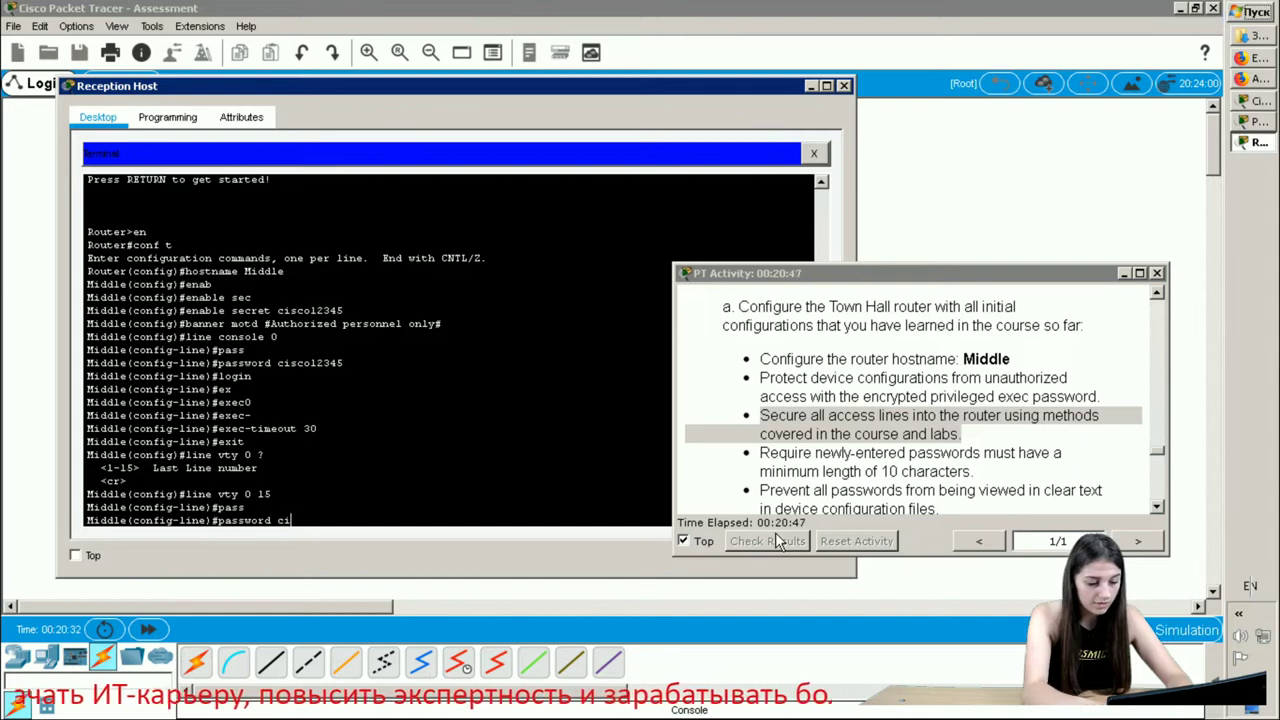
pyautogui.write('sco12345')
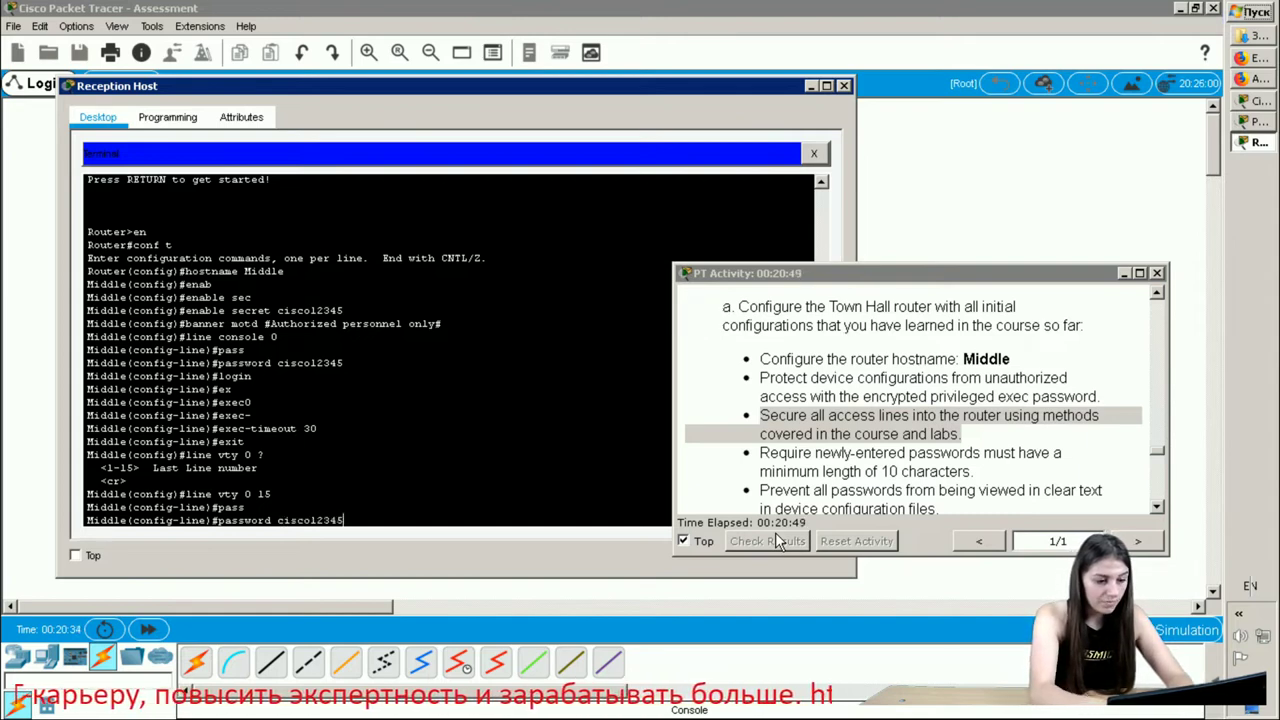
pyautogui.press('Return')
pyautogui.write('lo')
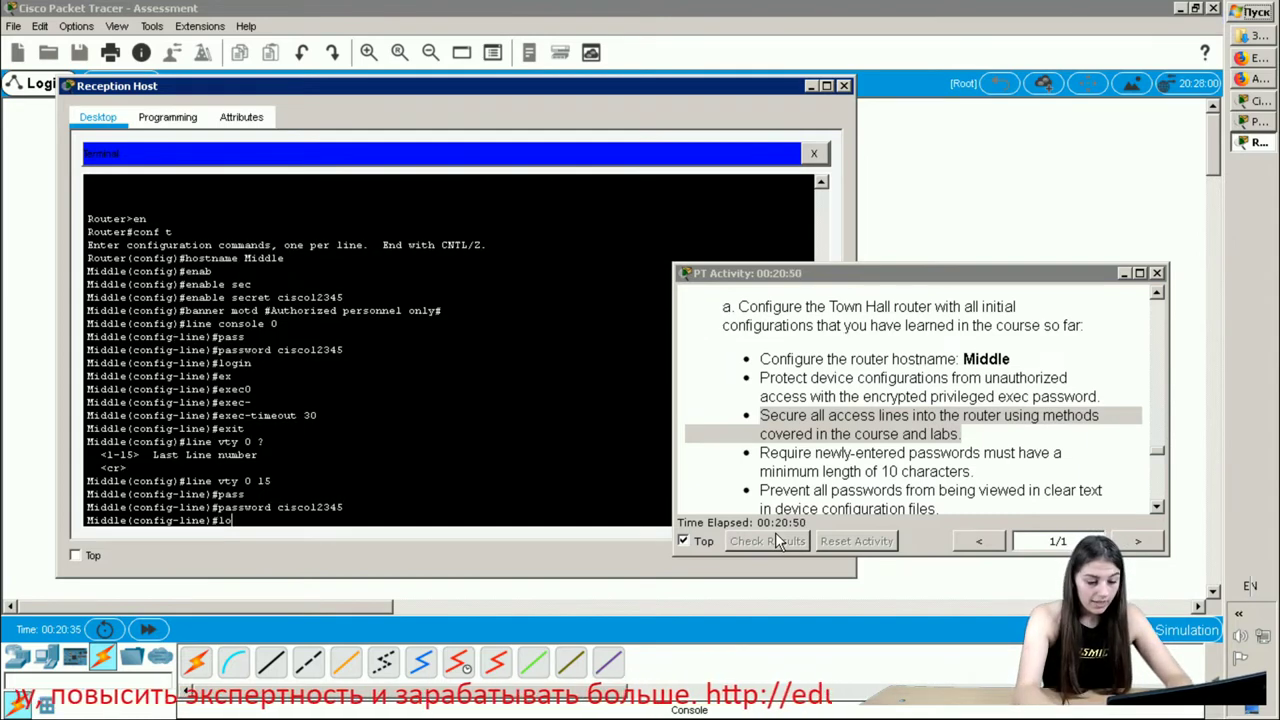
pyautogui.write('gin')
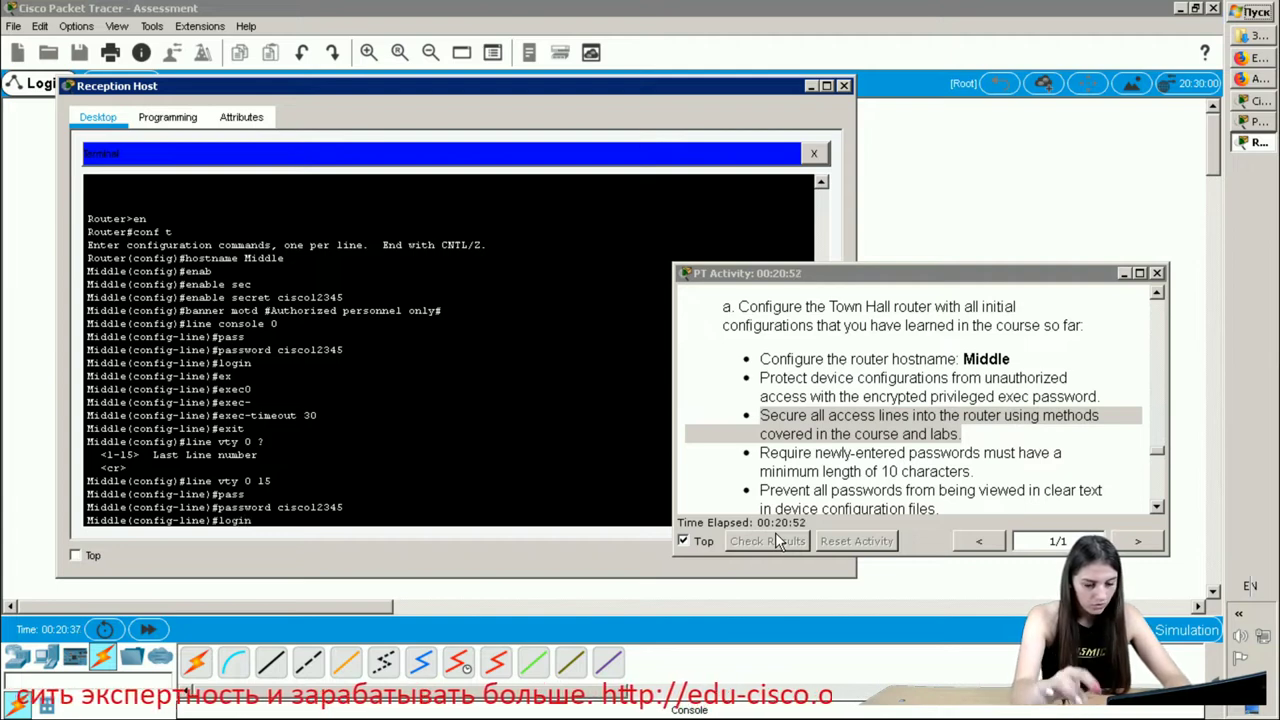
pyautogui.press('Return')
# - Set exec-timeout 30 on the VTY lines and return to global configuration
pyautogui.write('ex')
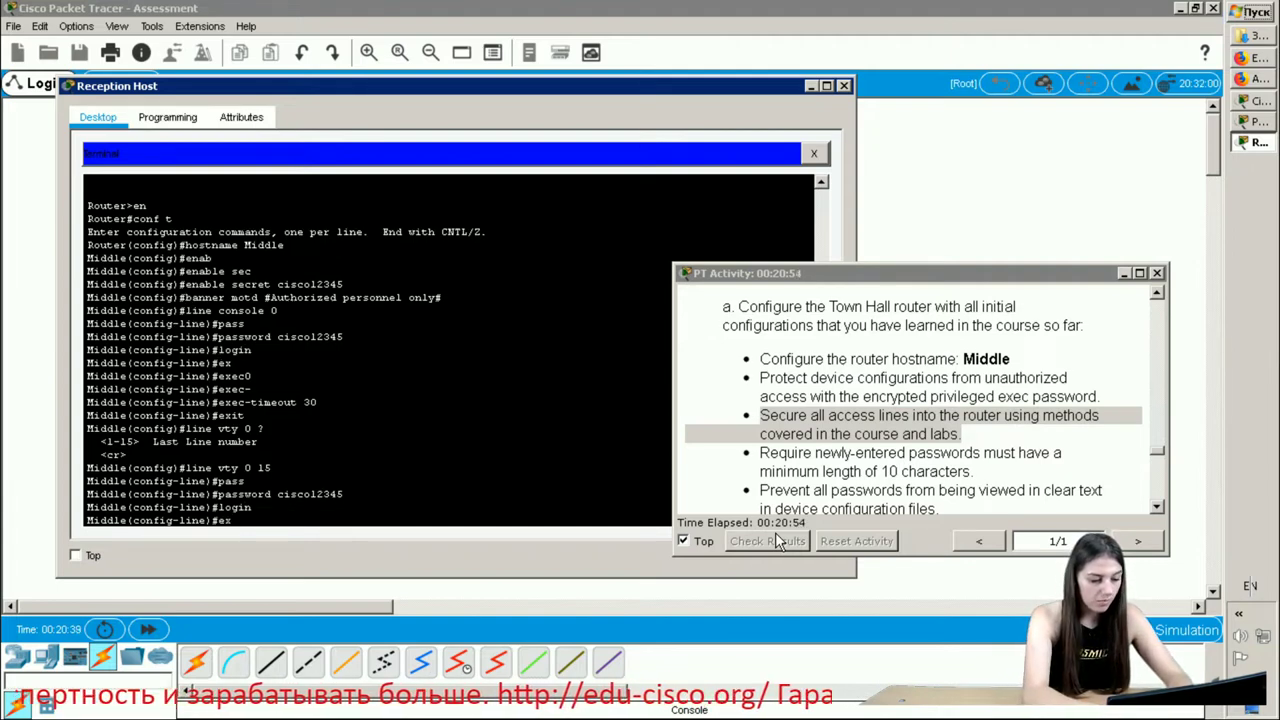
pyautogui.press('Tab')
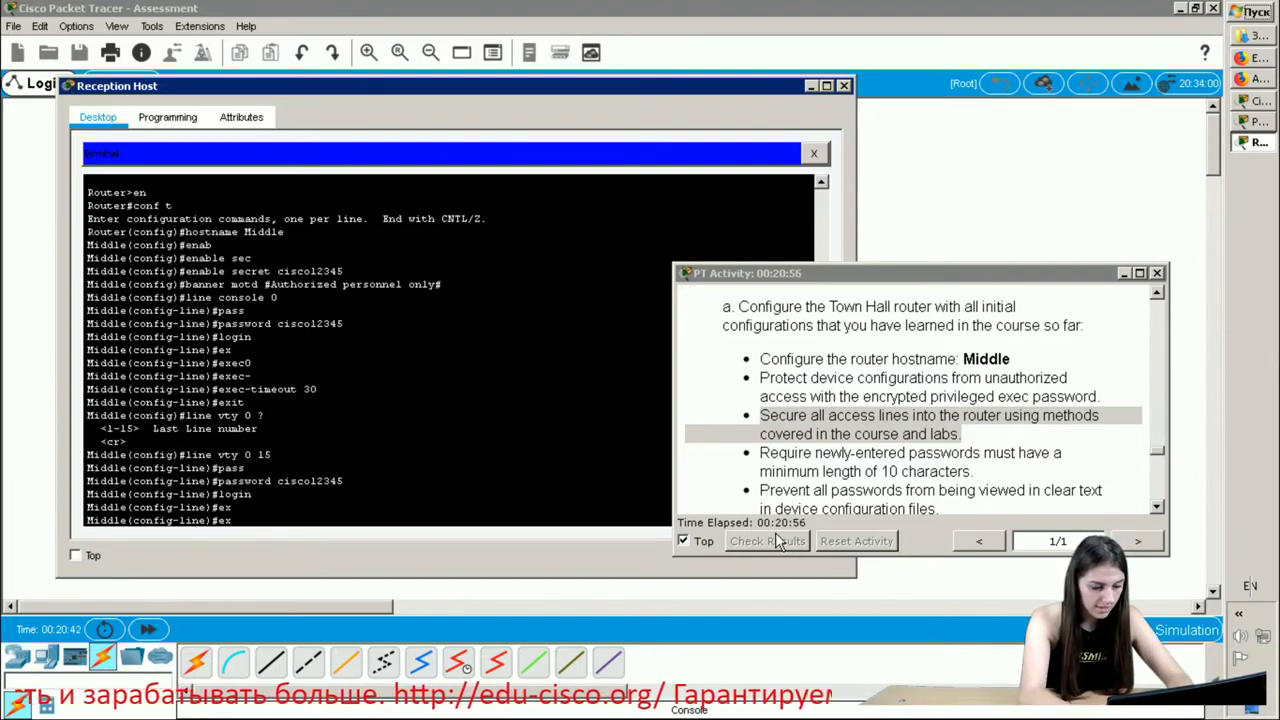
pyautogui.write('ec-')
pyautogui.press('Tab')
pyautogui.write('3')
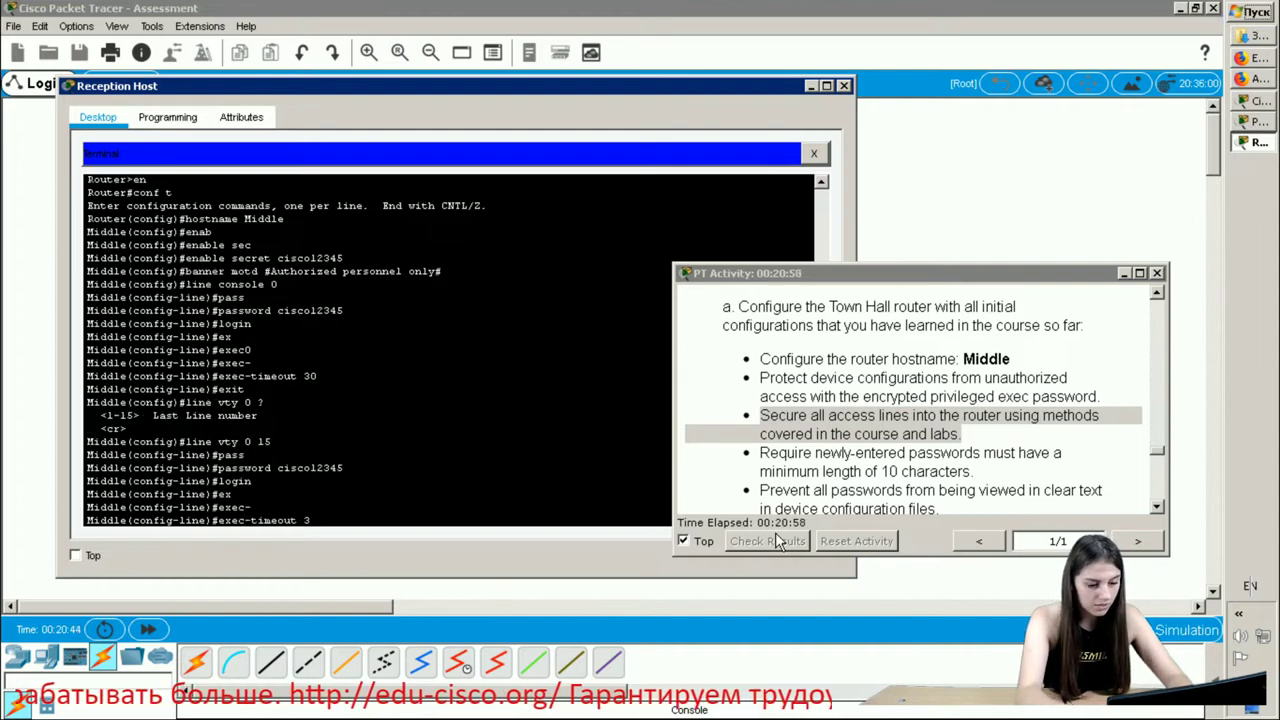
pyautogui.write('0')
pyautogui.press('Return')
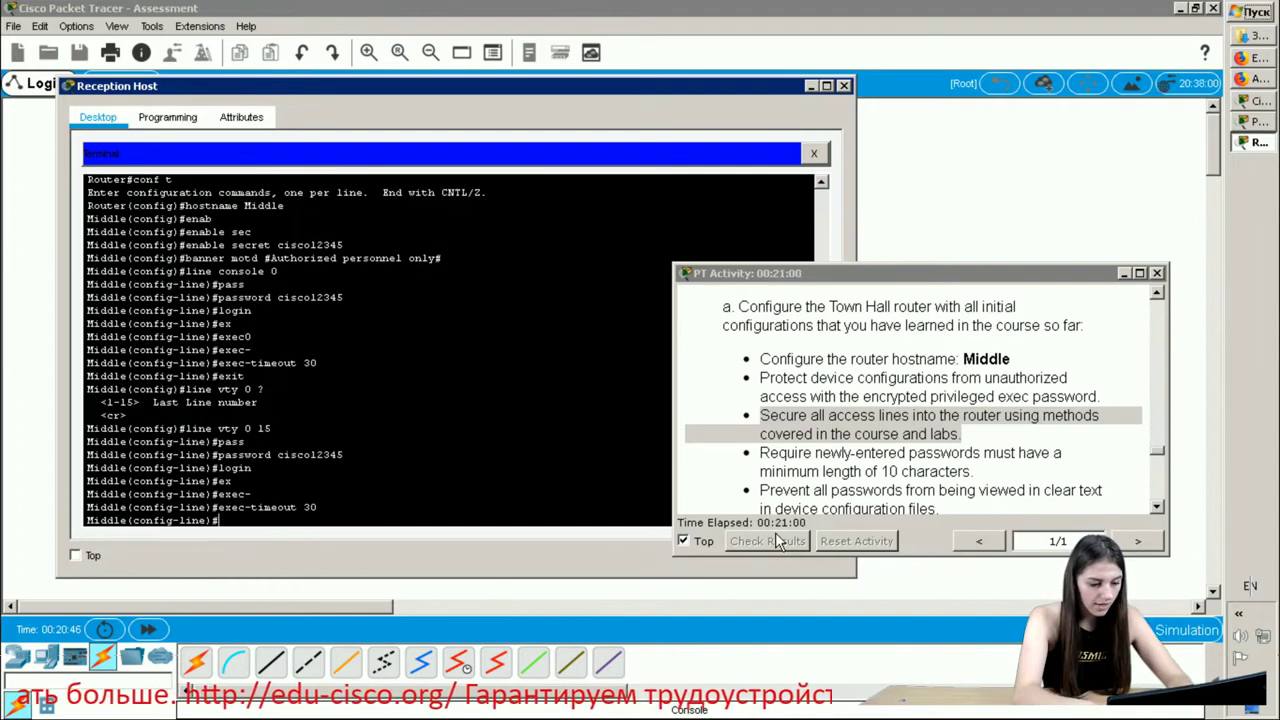
pyautogui.write('exit')
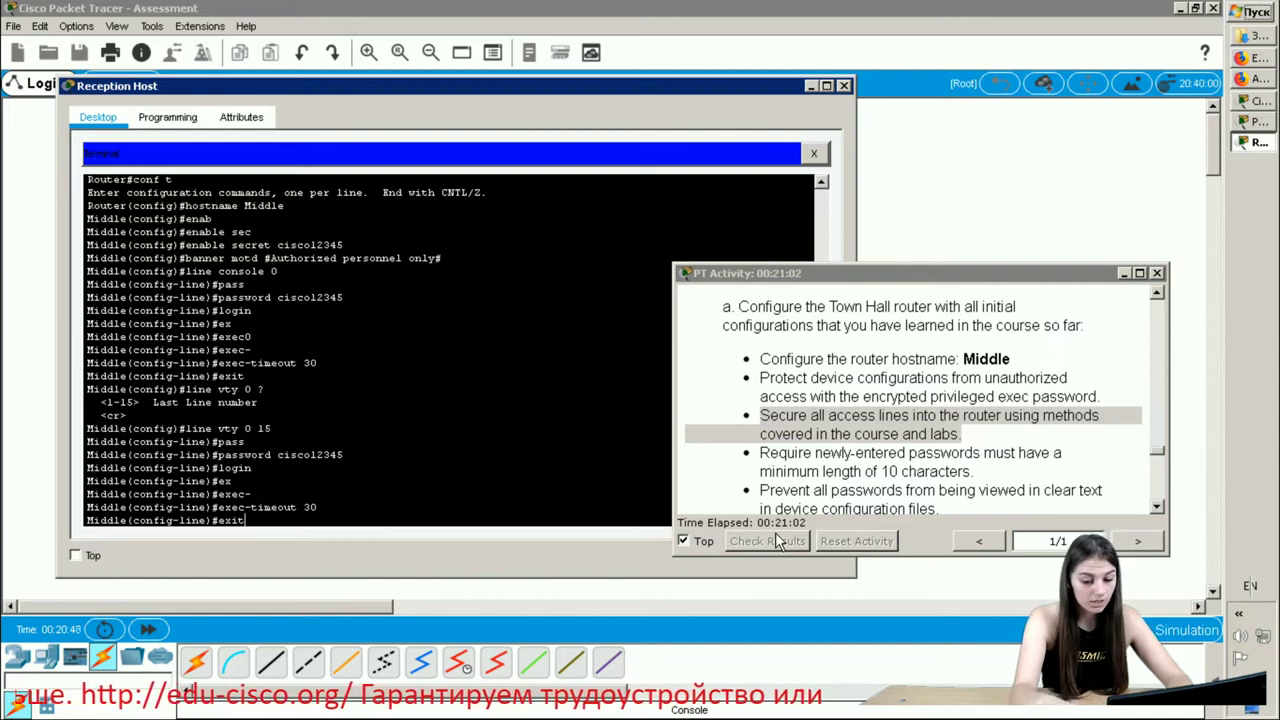
pyautogui.press('Return')
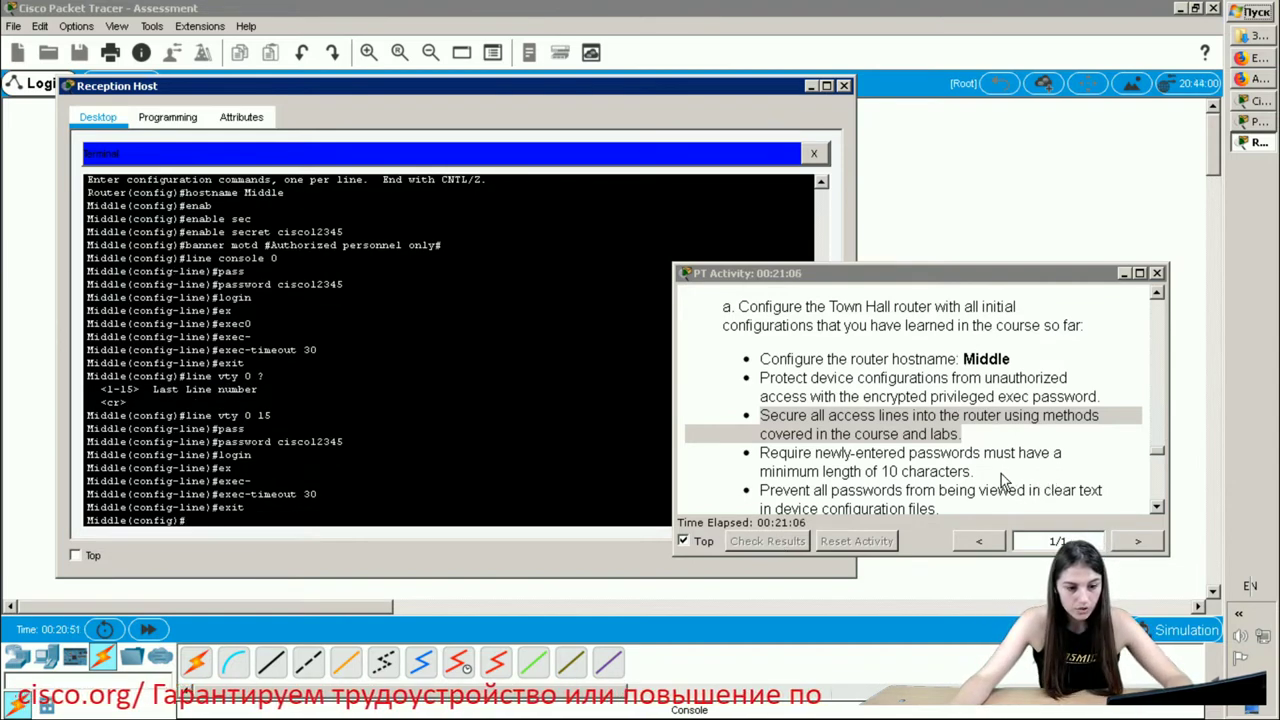
# - Highlight the minimum-length requirement and enter security passwords min-length 10
pyautogui.moveTo(1006, 474); pyautogui.dragTo(752, 466)
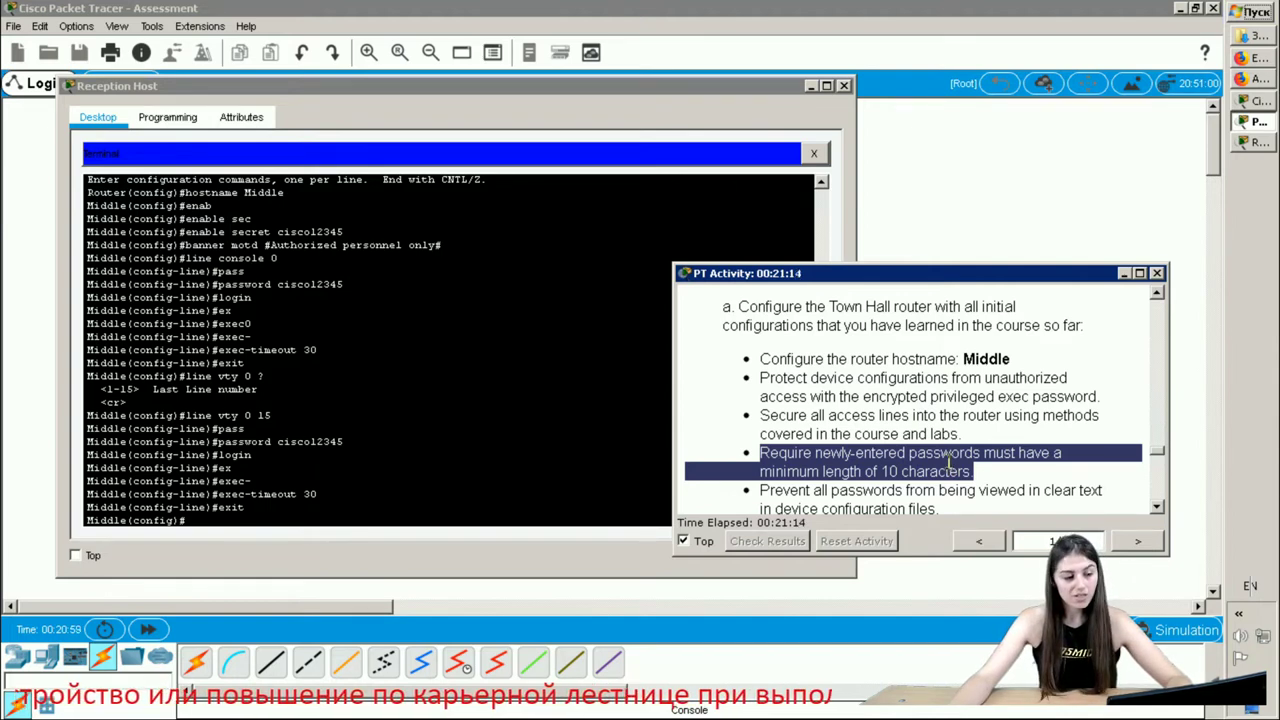
pyautogui.click(195, 519)
pyautogui.write('se')
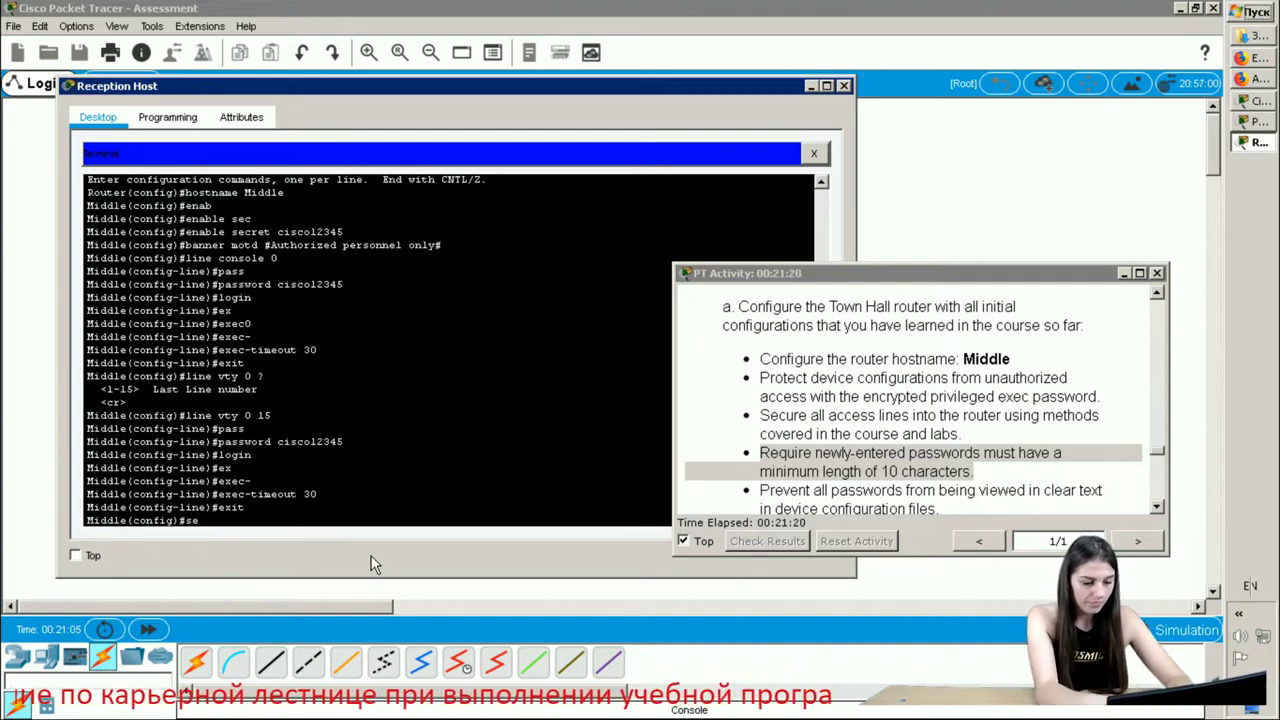
pyautogui.write('c')
pyautogui.press('Tab')
pyautogui.write('ur')
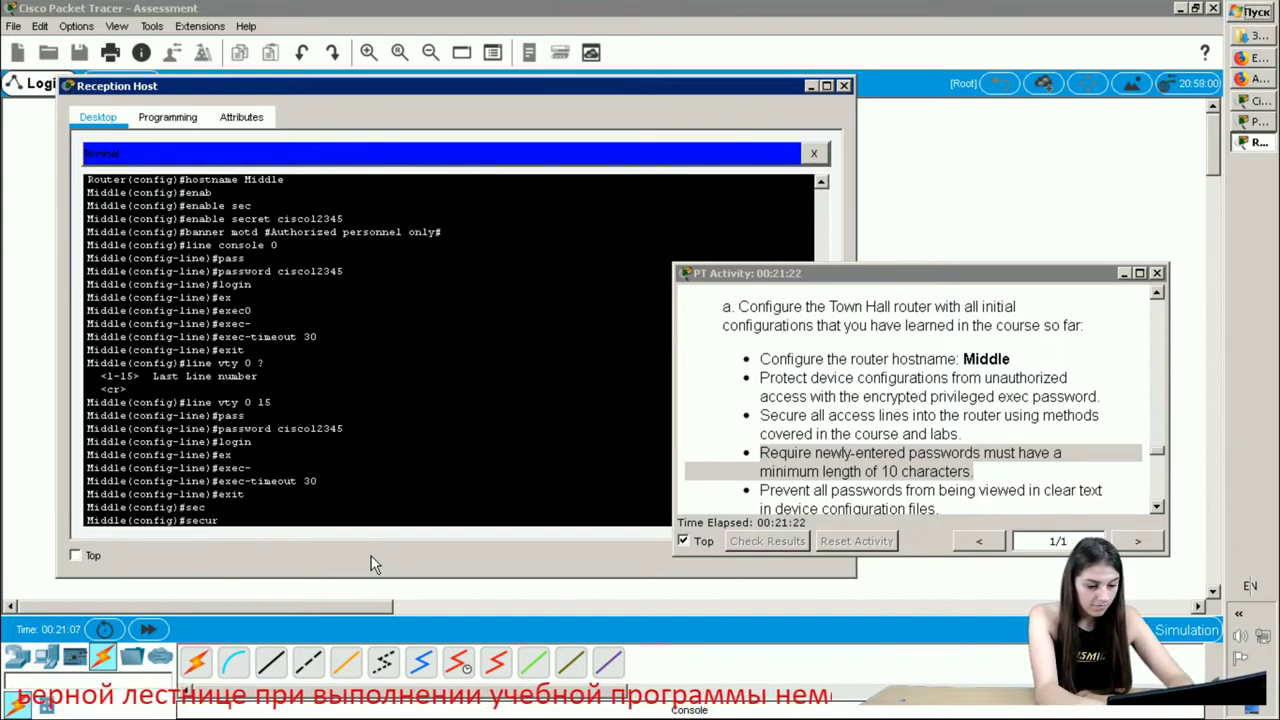
pyautogui.press('Tab')
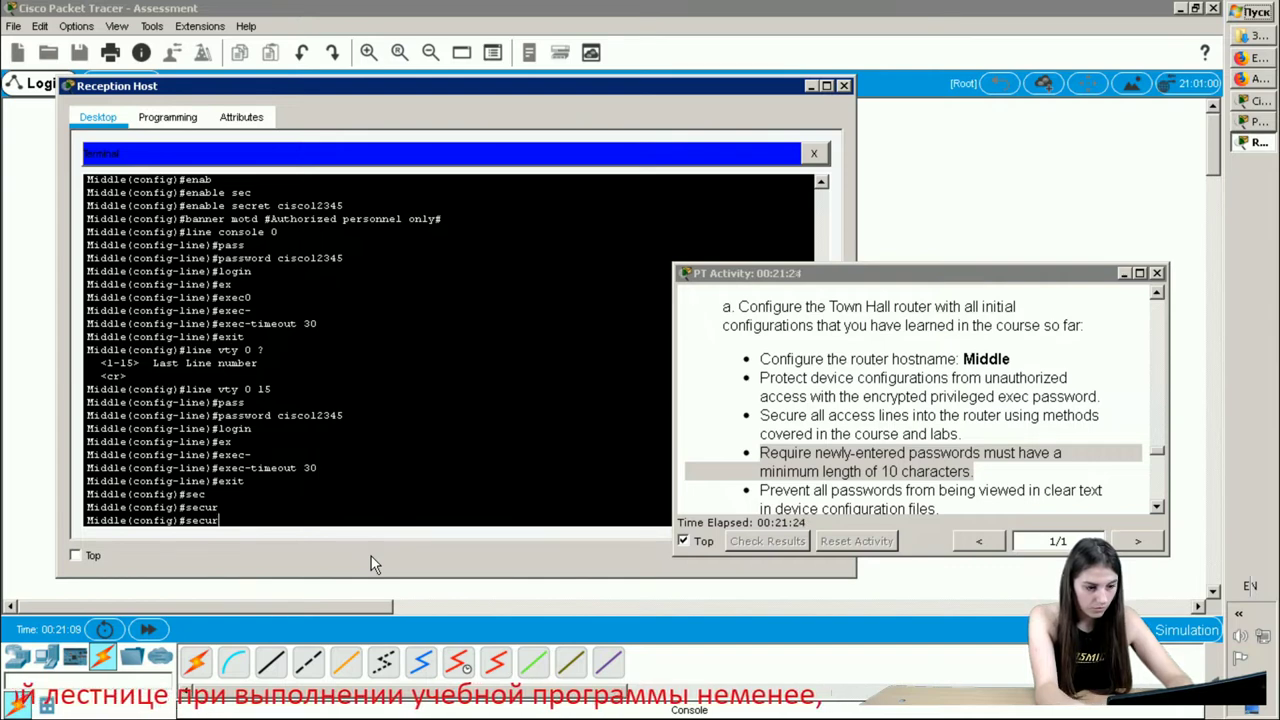
pyautogui.write('ity ')
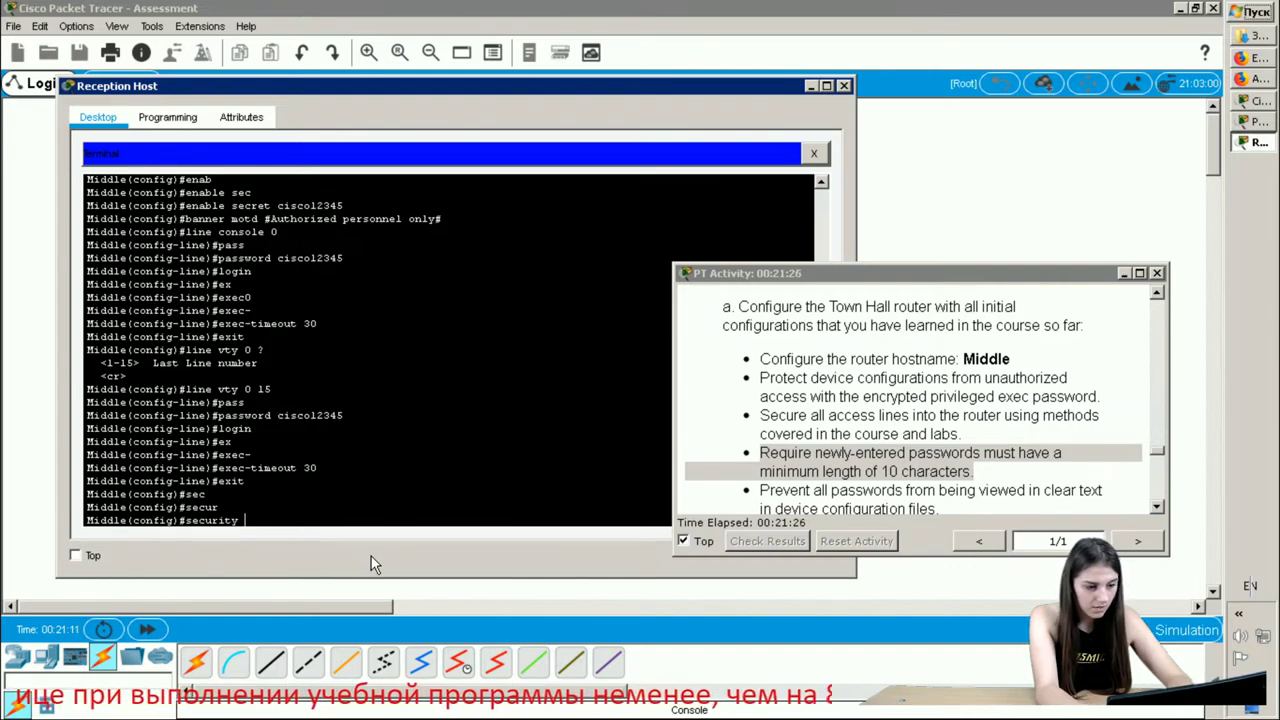
pyautogui.write('min')
pyautogui.press('Tab')
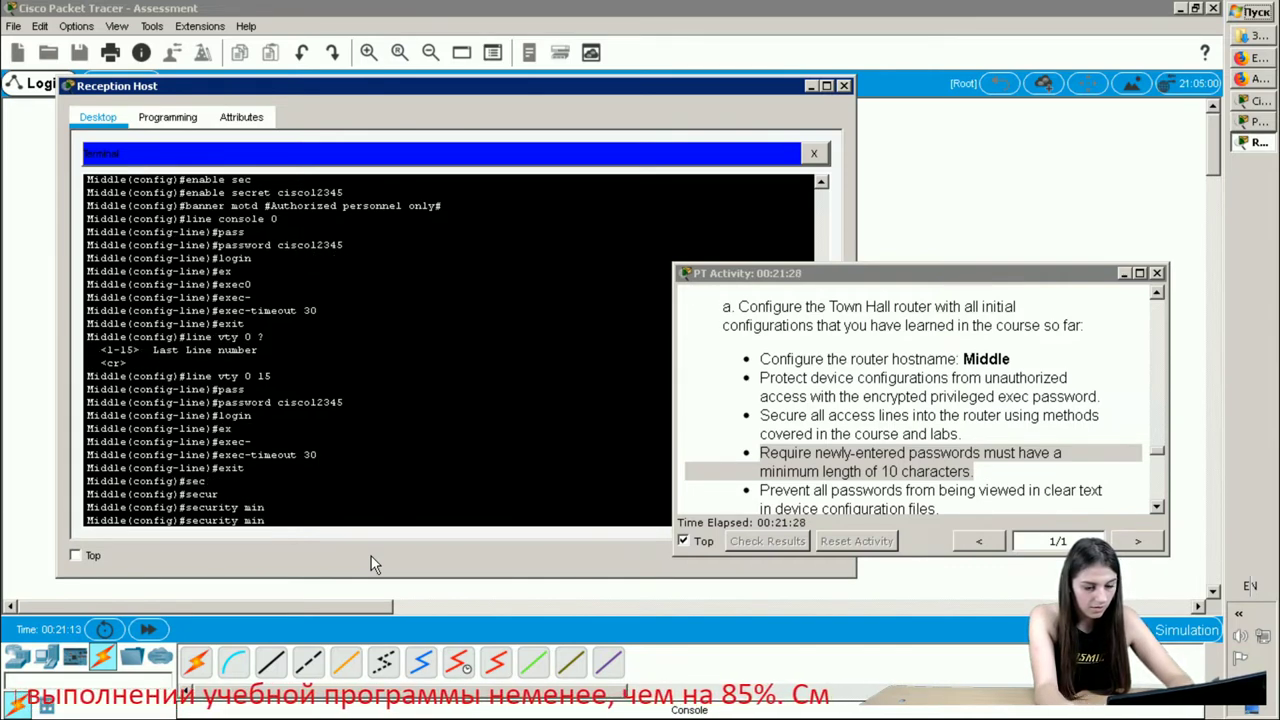
pyautogui.write('-l')
pyautogui.press('Tab')
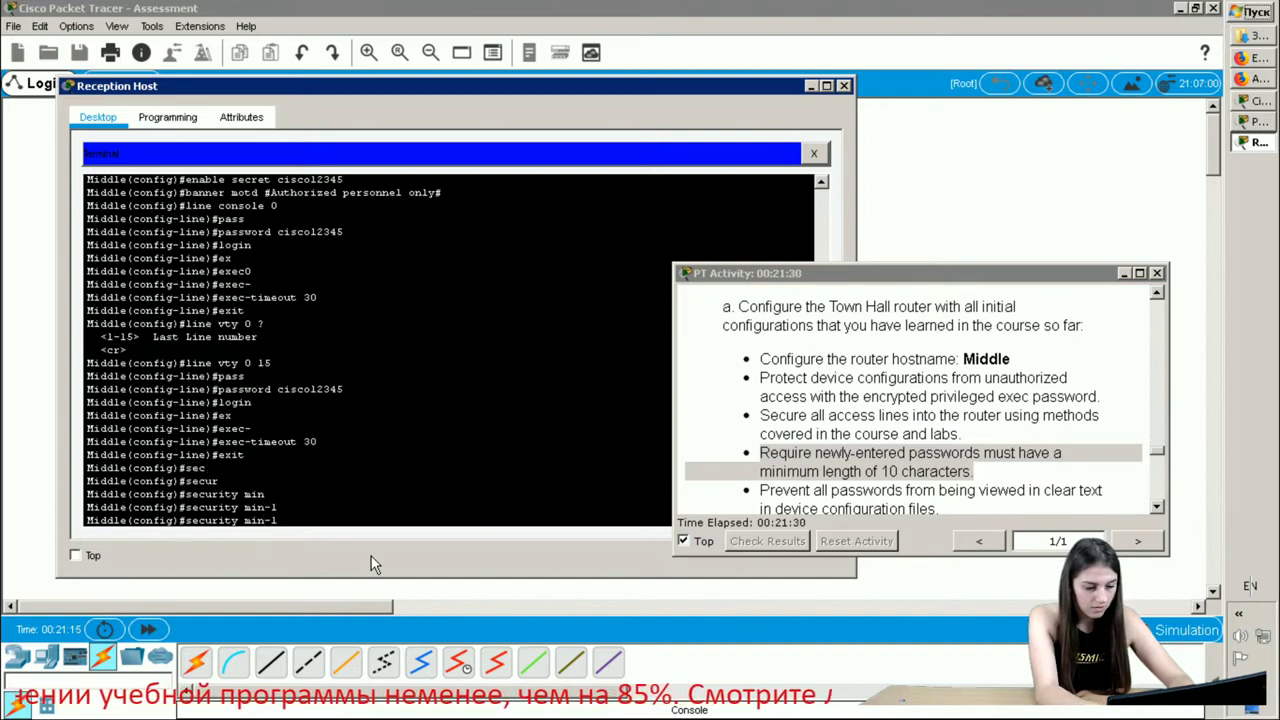
pyautogui.write('eng')
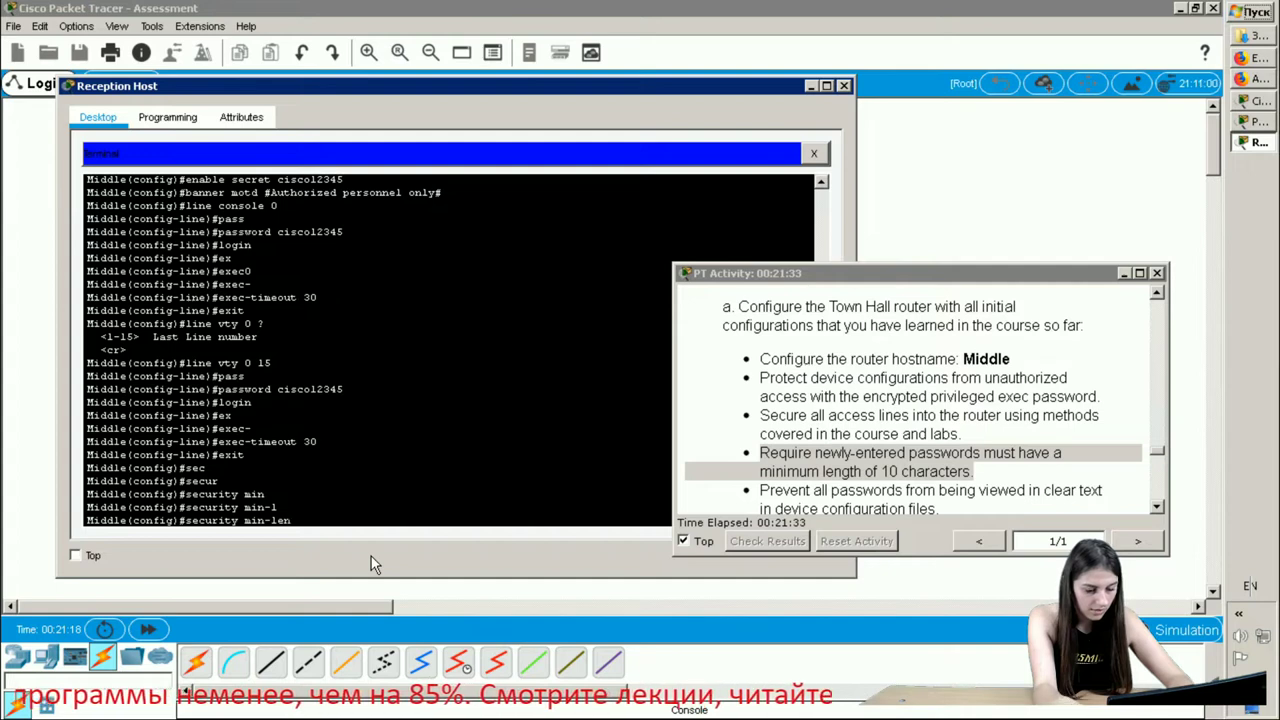
pyautogui.press('Tab')
pyautogui.write('10')
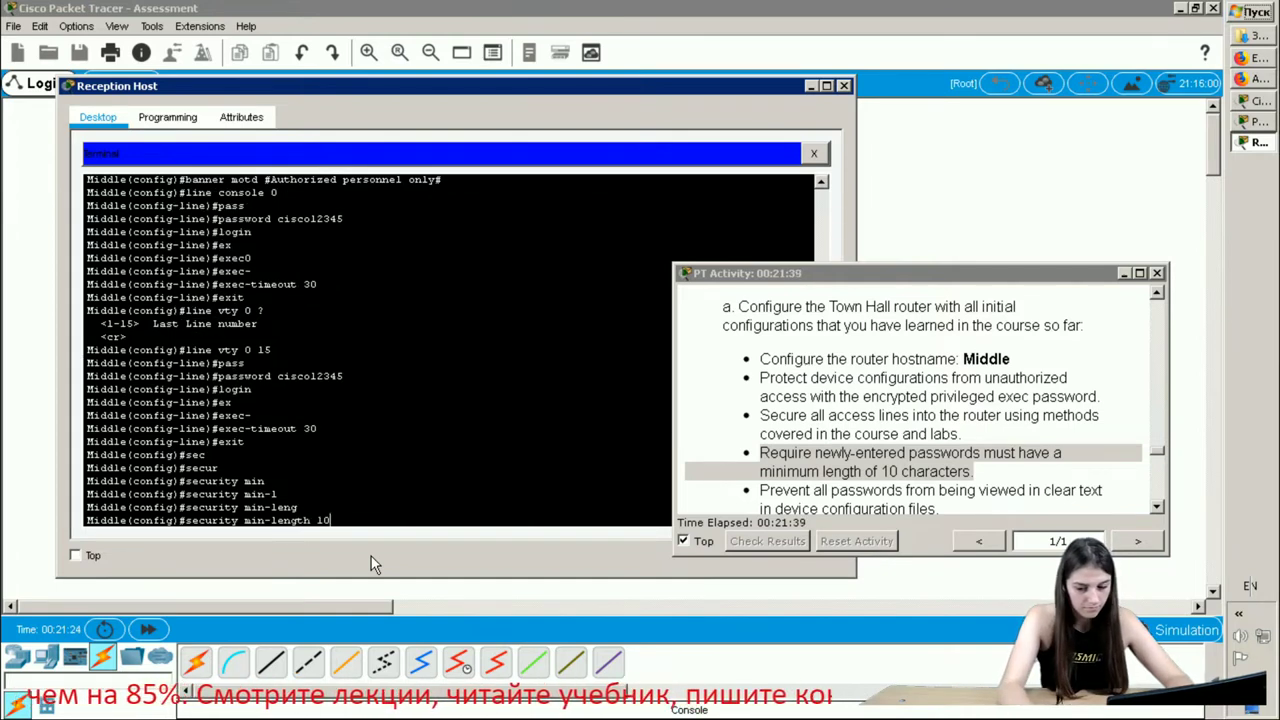
pyautogui.press('Return')
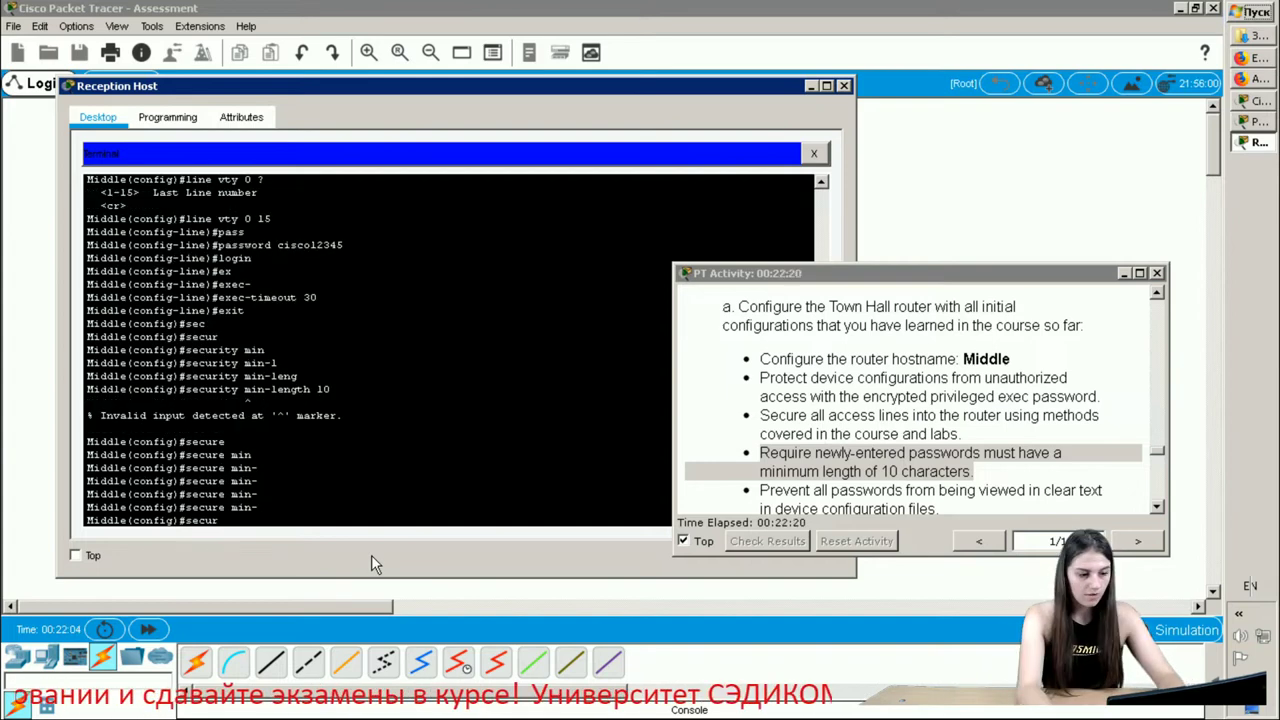
# - Re-enter security passwords min-length 10 so the 10-character minimum takes effect
pyautogui.write('ity')
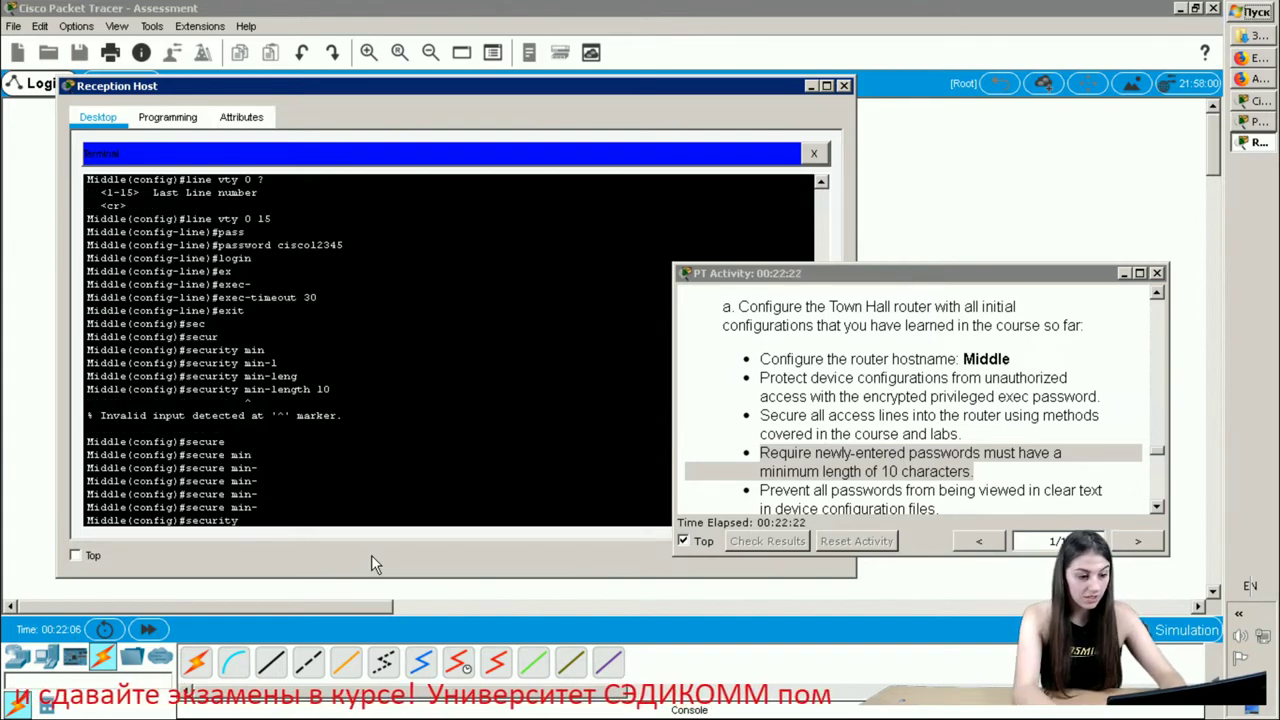
pyautogui.write(' pass')
pyautogui.press('Tab')
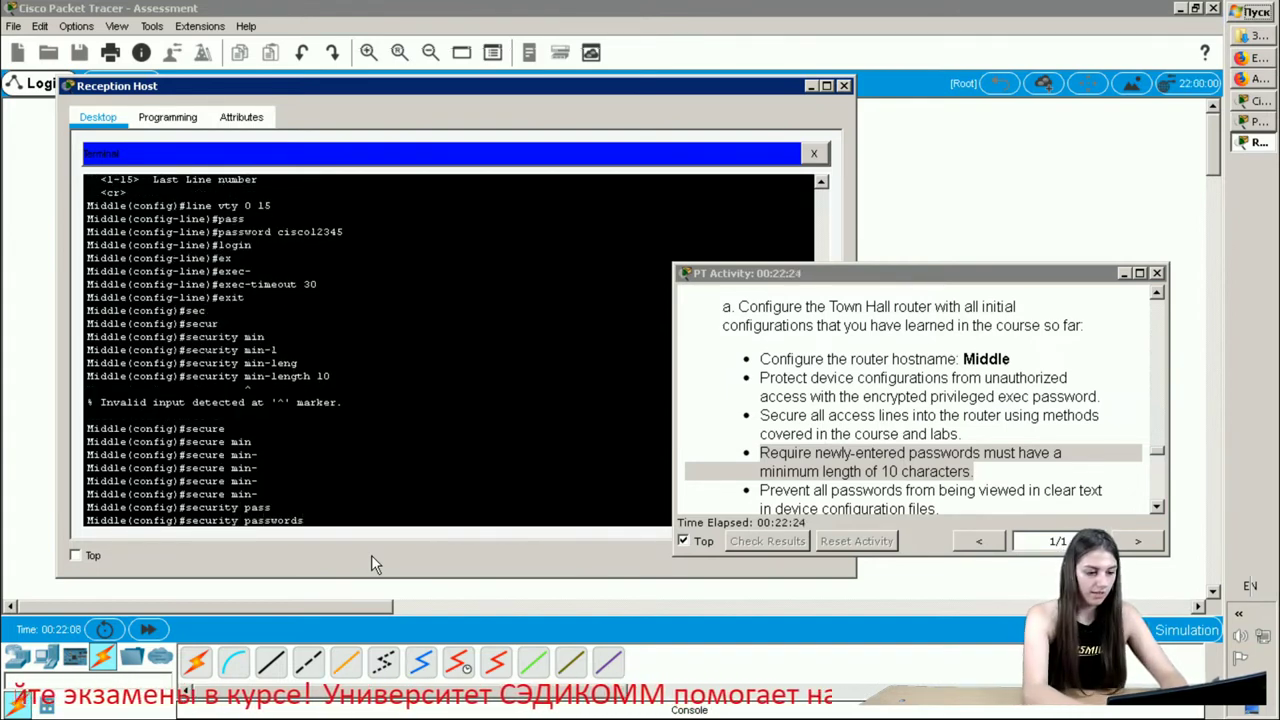
pyautogui.write('min')
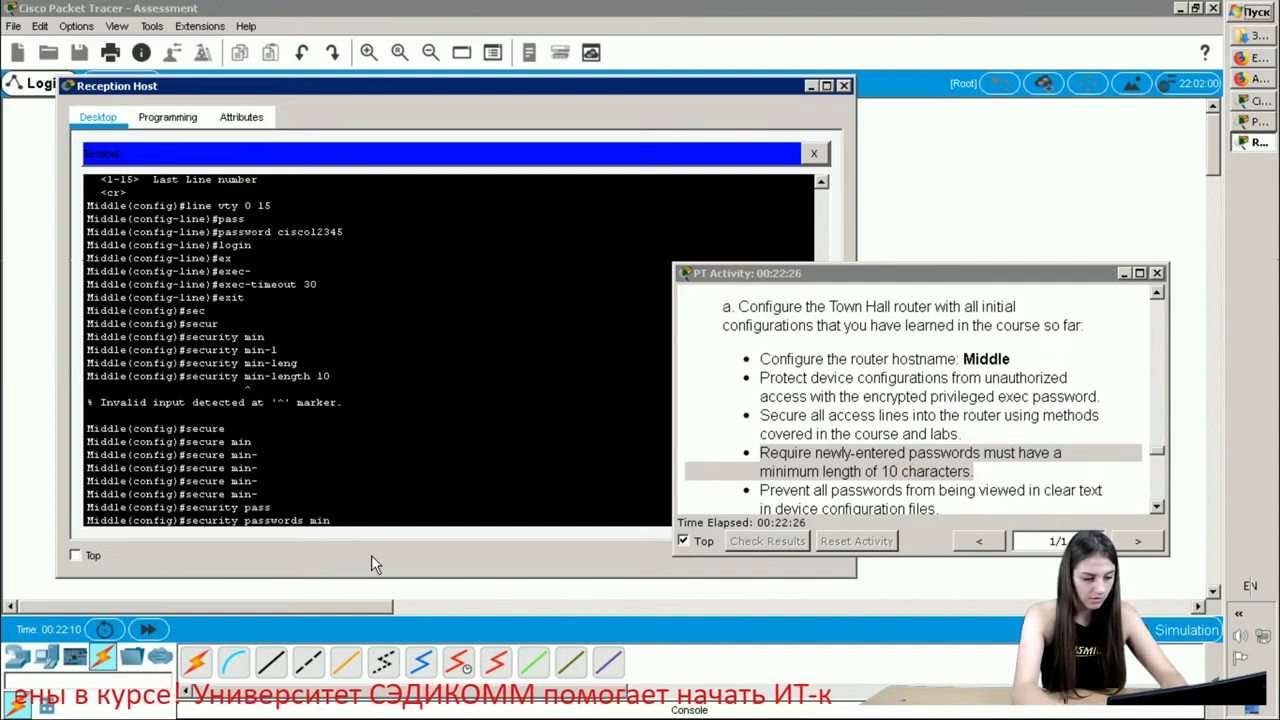
pyautogui.press('Tab')
pyautogui.write('10')
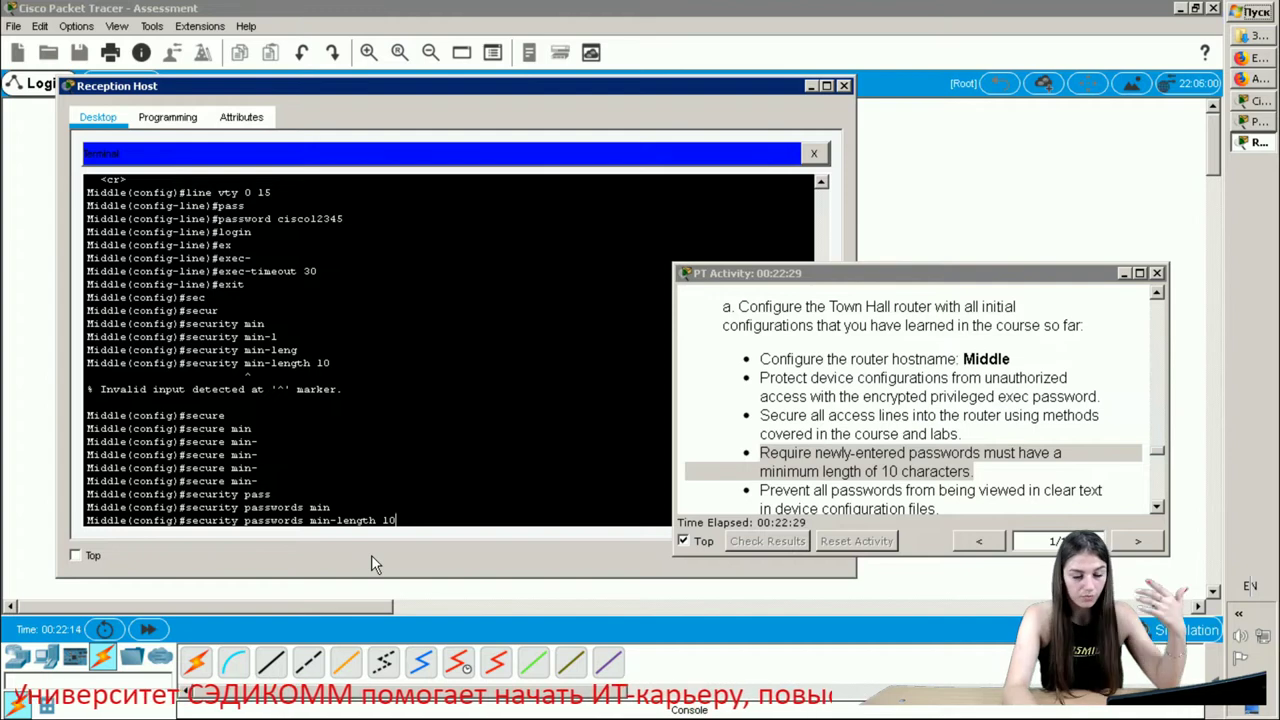
pyautogui.press('Return')
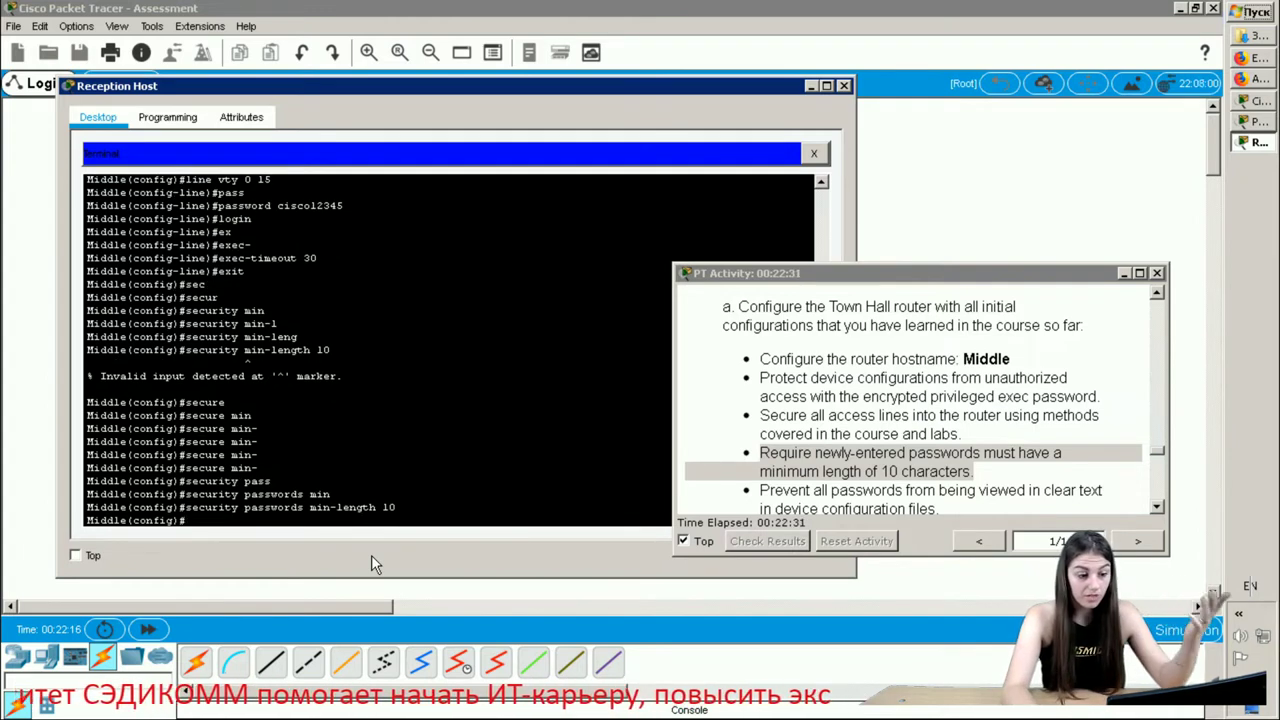
pyautogui.click(846, 455)
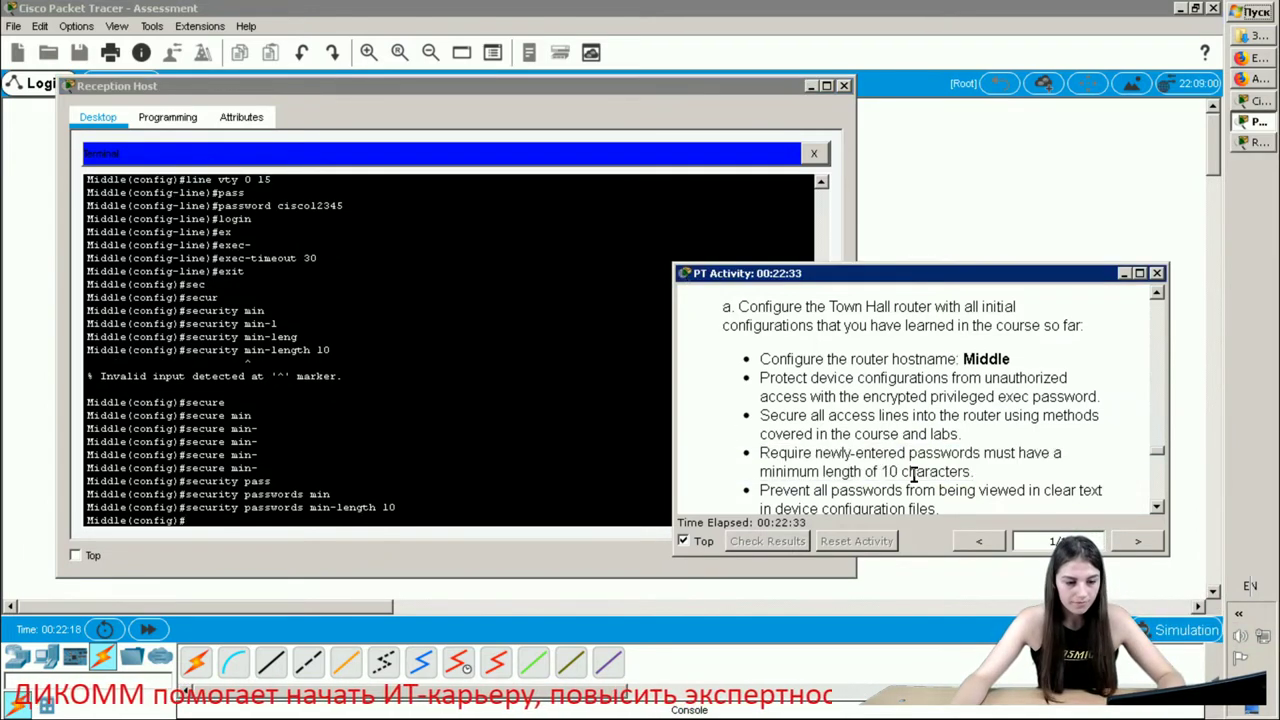
# - Enable service password-encryption on Middle, then scroll the task to the next requirement
pyautogui.scroll(-1, 915, 468)
pyautogui.moveTo(937, 453); pyautogui.dragTo(720, 434)
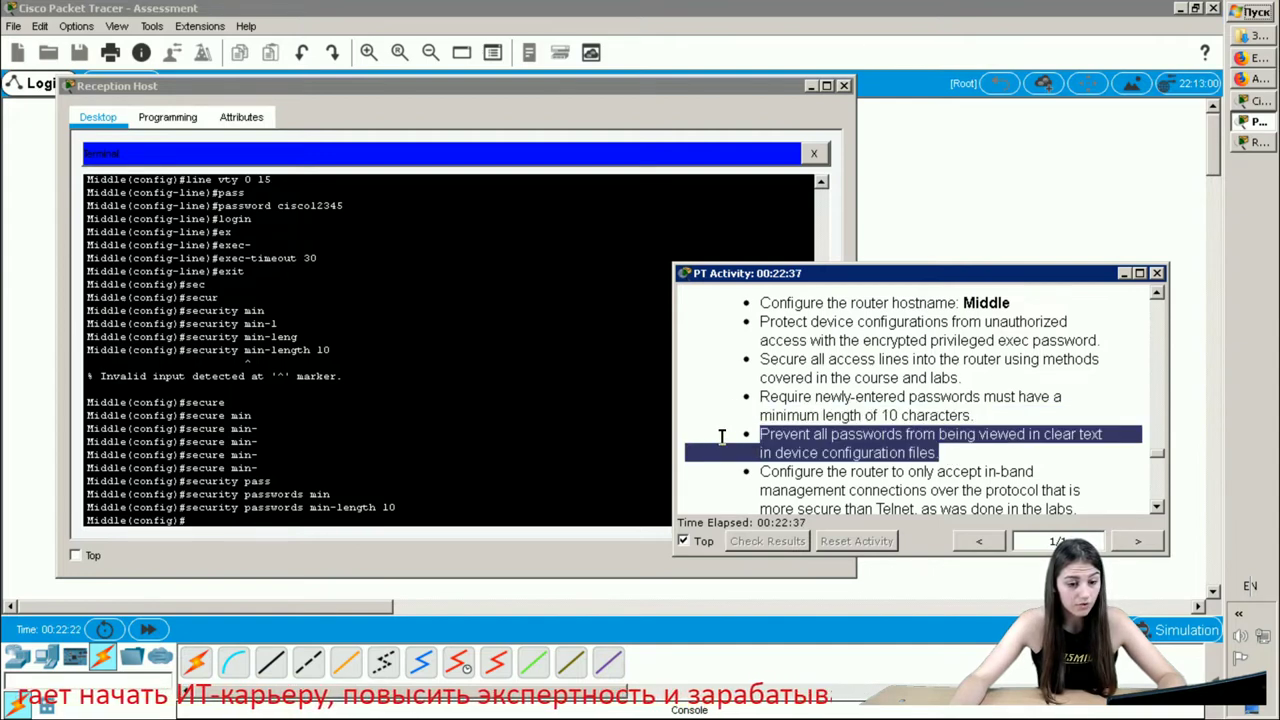
pyautogui.click(215, 521)
pyautogui.write('se')
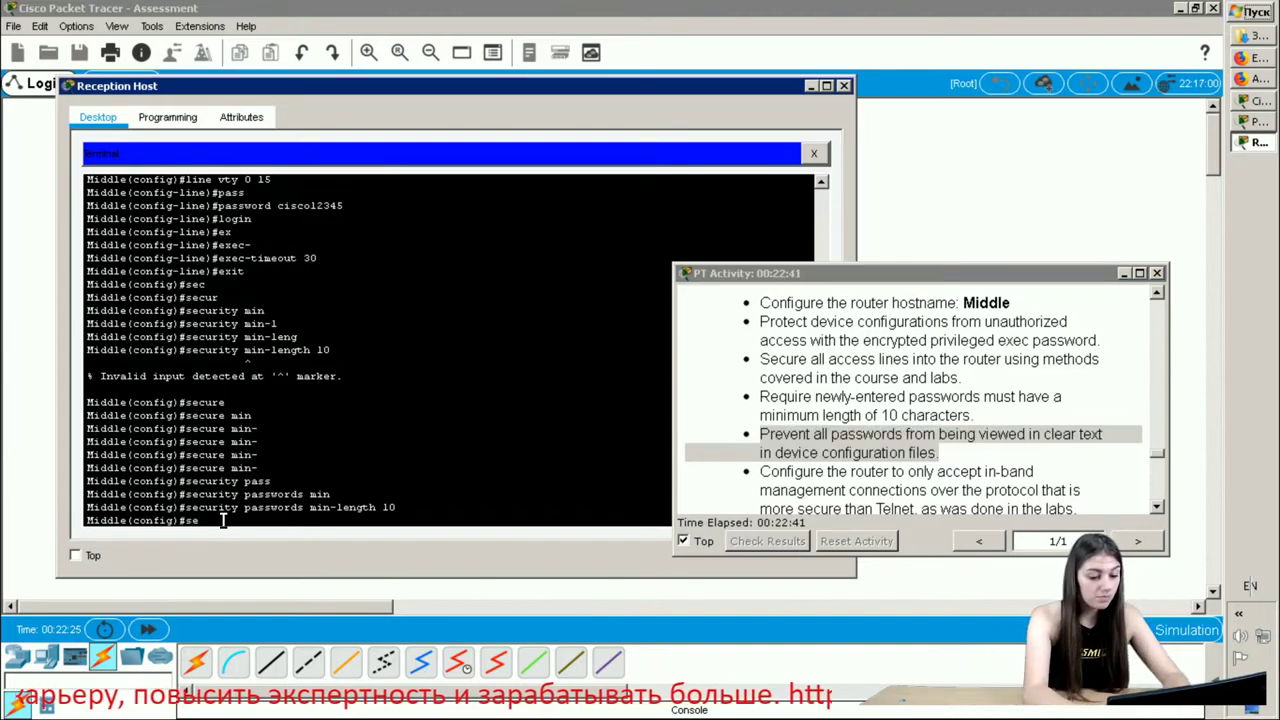
pyautogui.write('r')
pyautogui.press('Tab')
pyautogui.write('p')
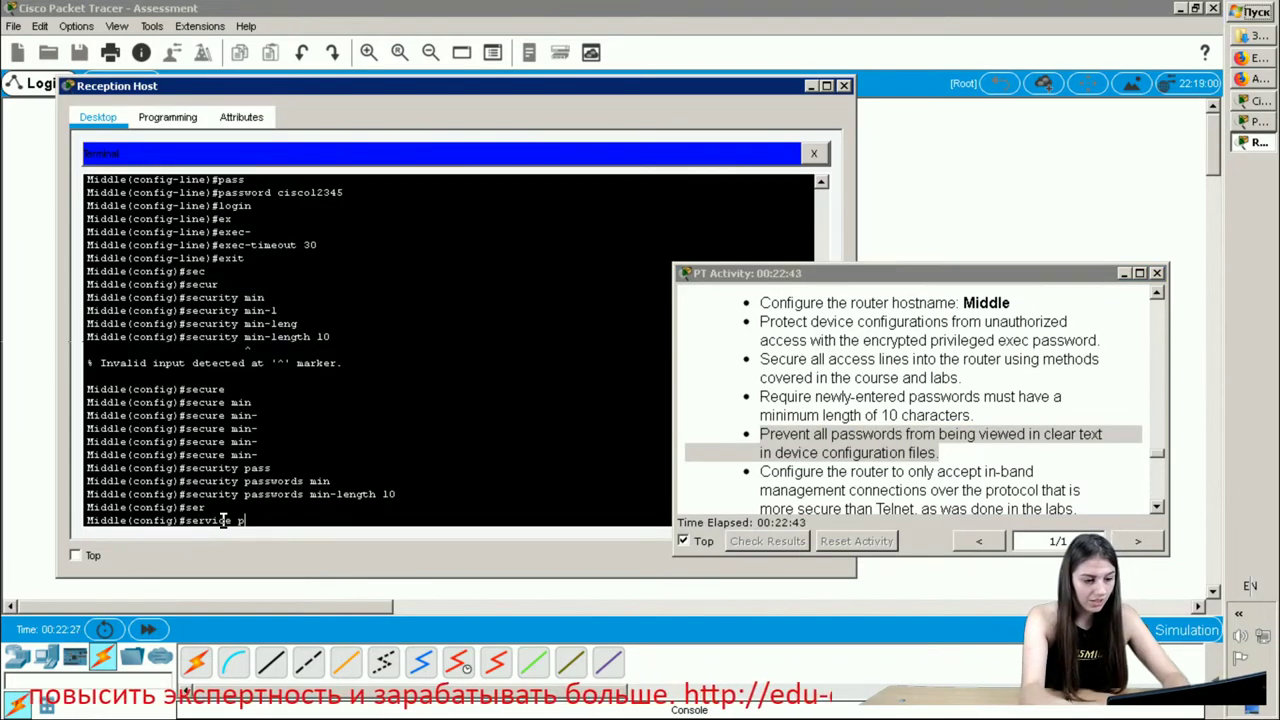
pyautogui.write('assword-encryption')
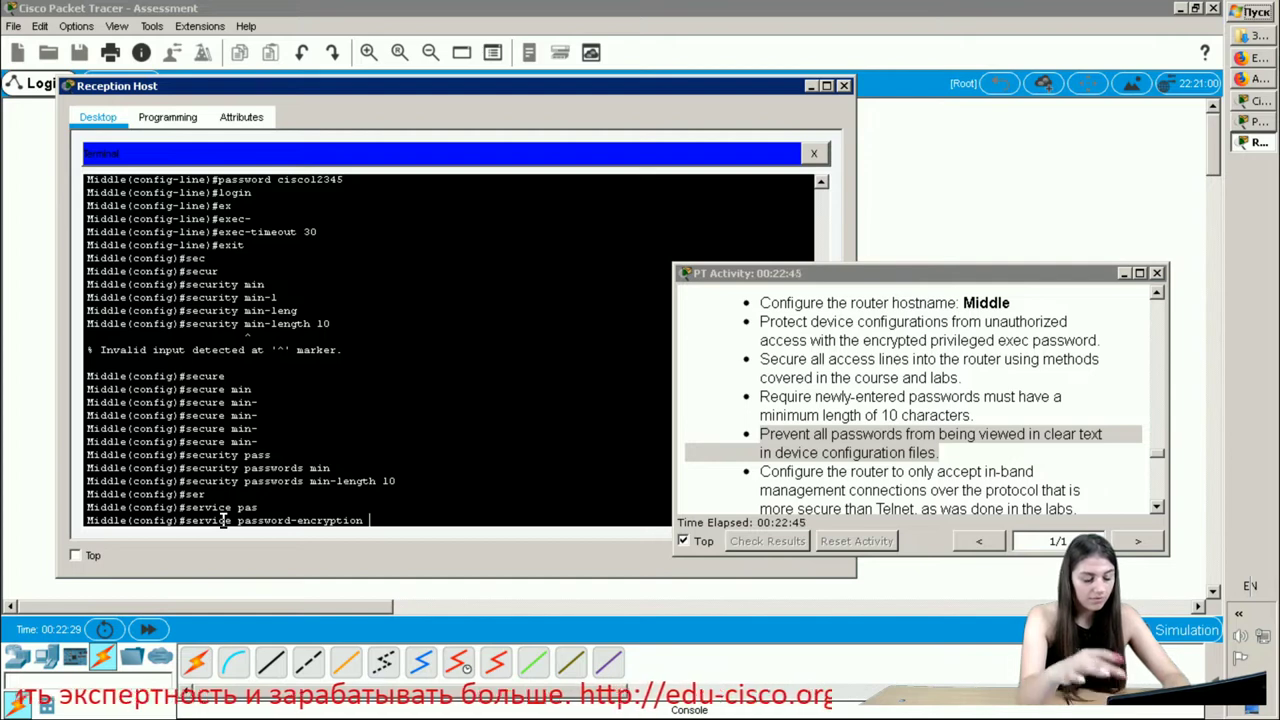
pyautogui.press('Return')
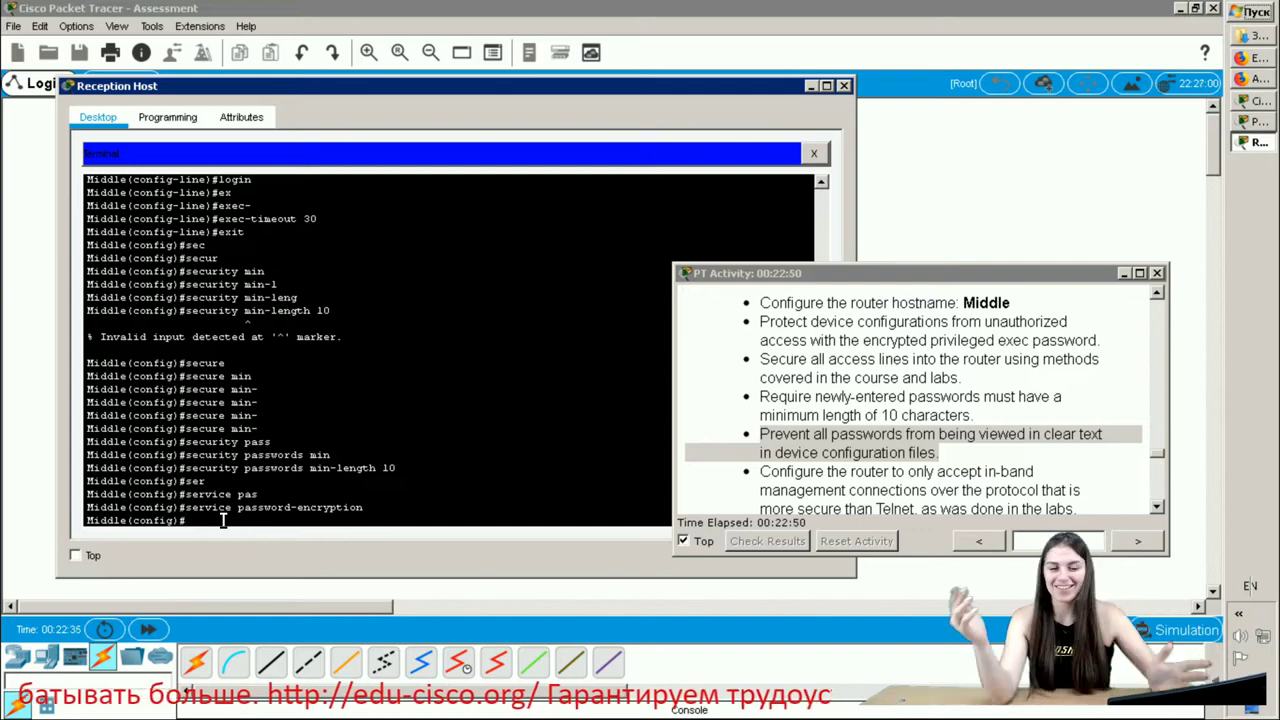
pyautogui.scroll(-2, 1013, 414)
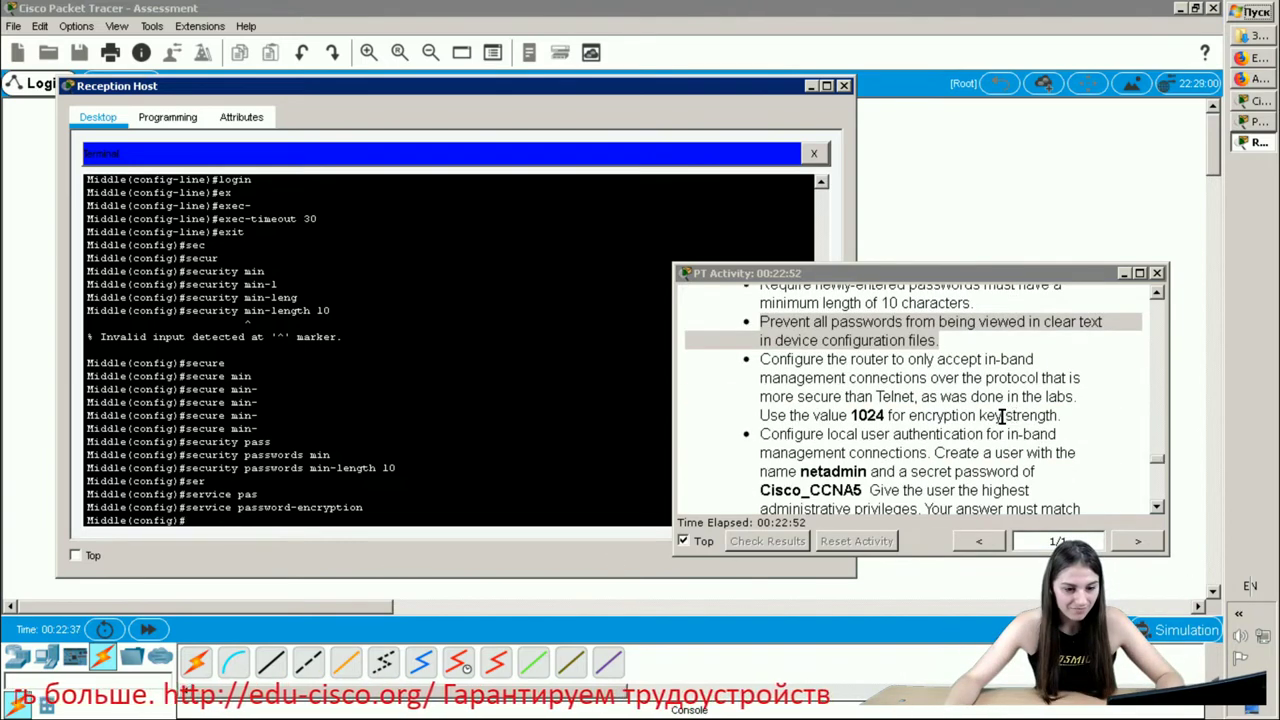
pyautogui.click(858, 378)
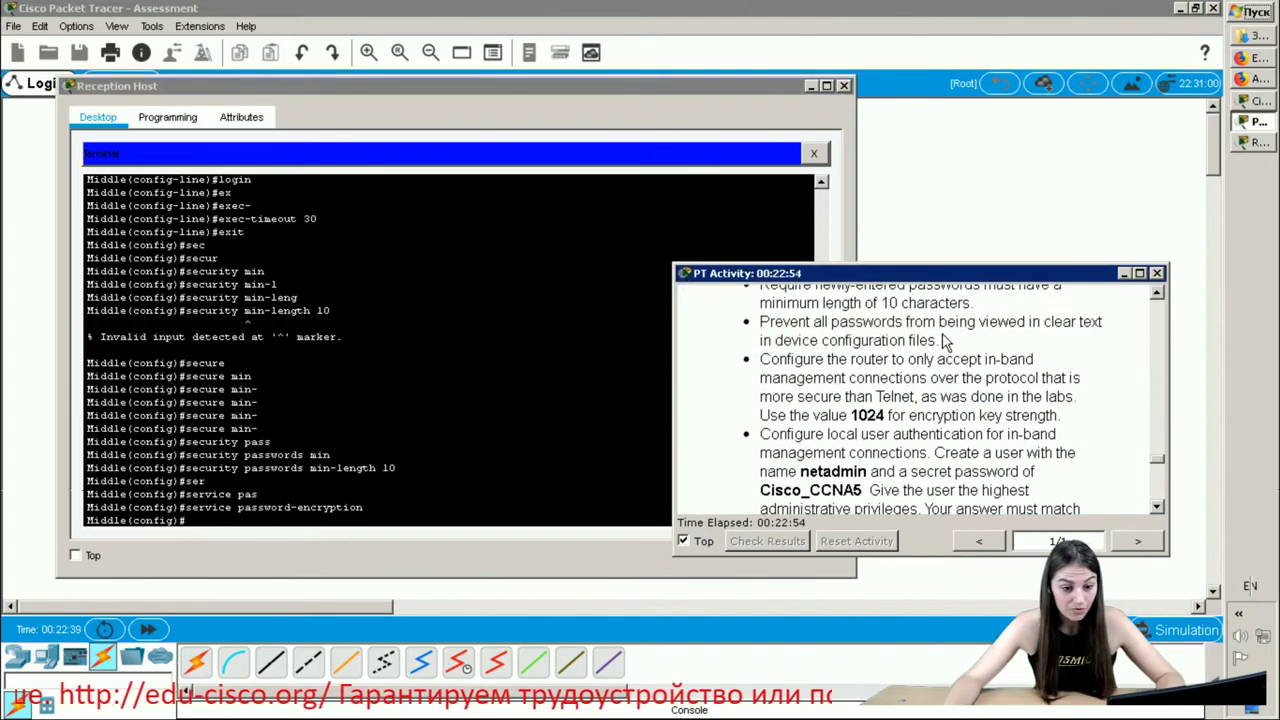
pyautogui.click(200, 520)
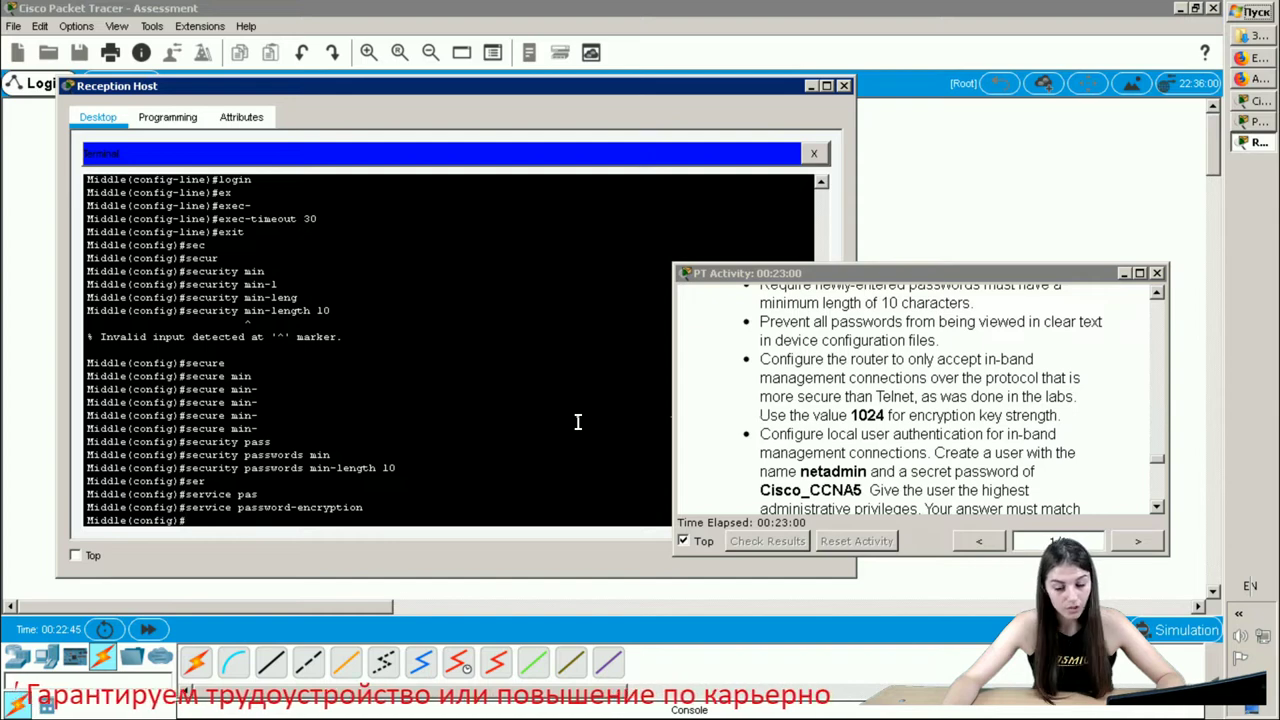
# - Enter login block-for 120 attempts 2 within 30 on Middle
pyautogui.write('lo')
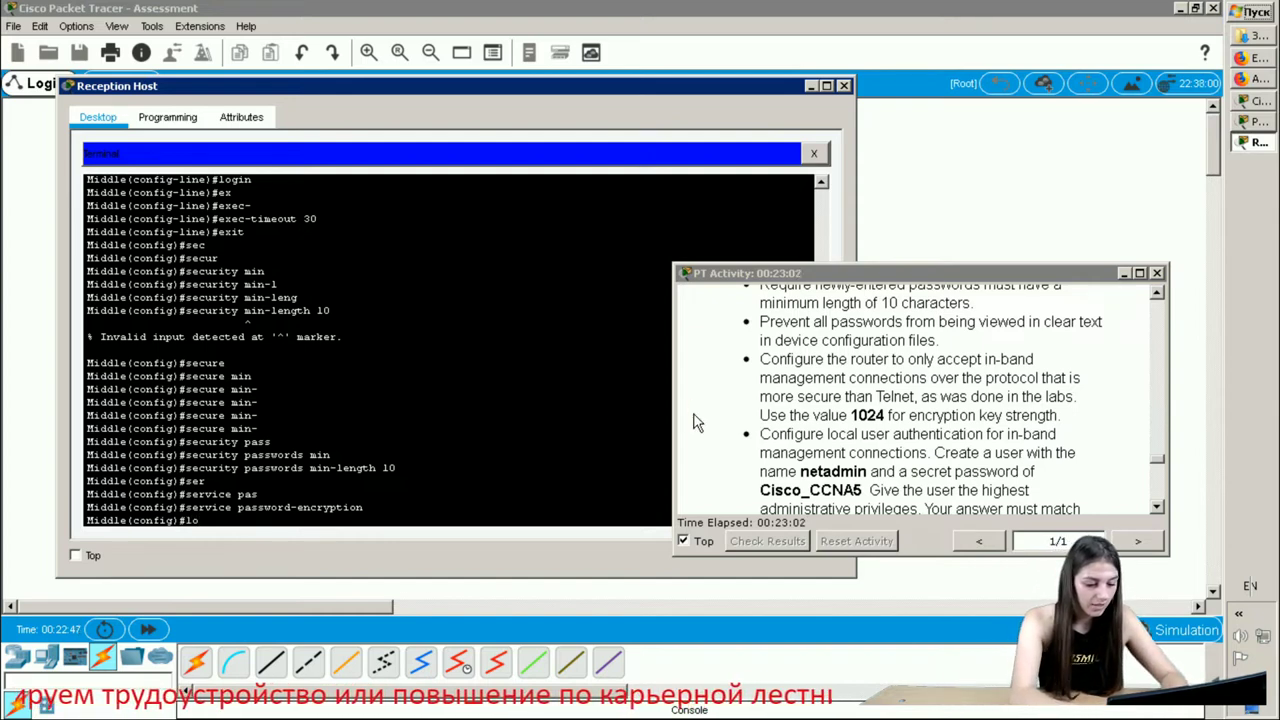
pyautogui.write('gin')
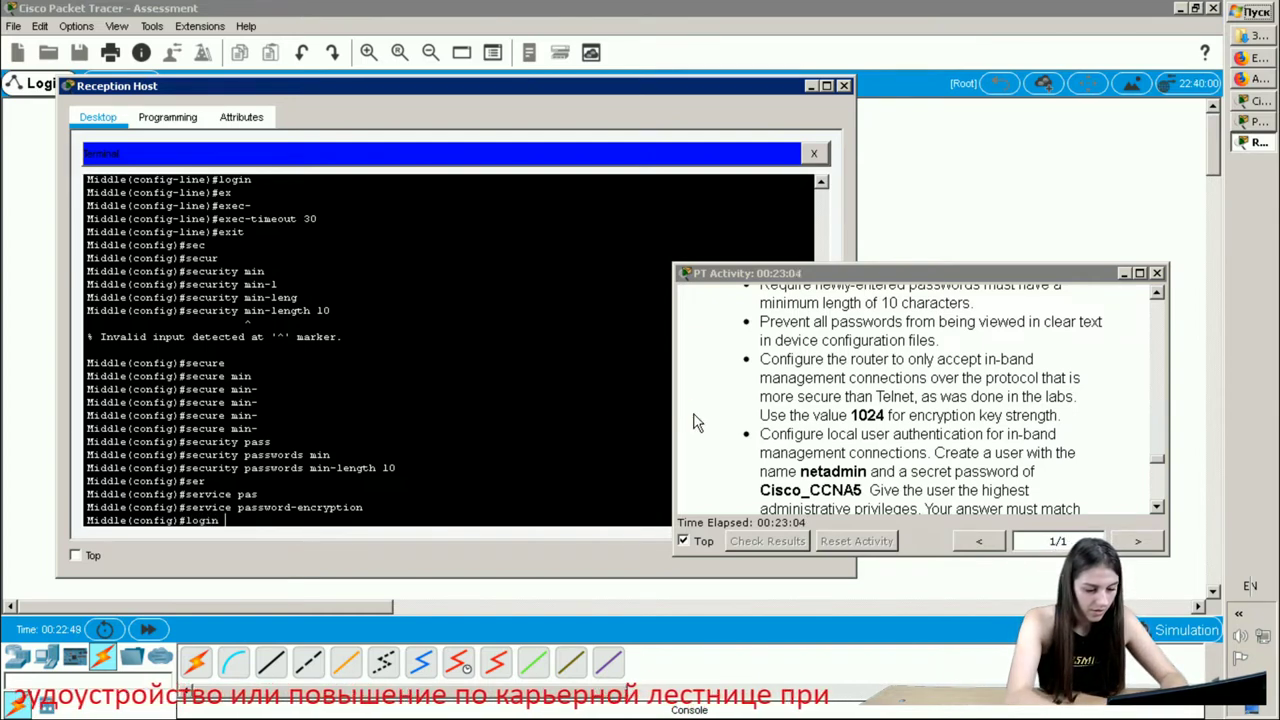
pyautogui.write(' b')
pyautogui.press('Tab')
pyautogui.write('12')
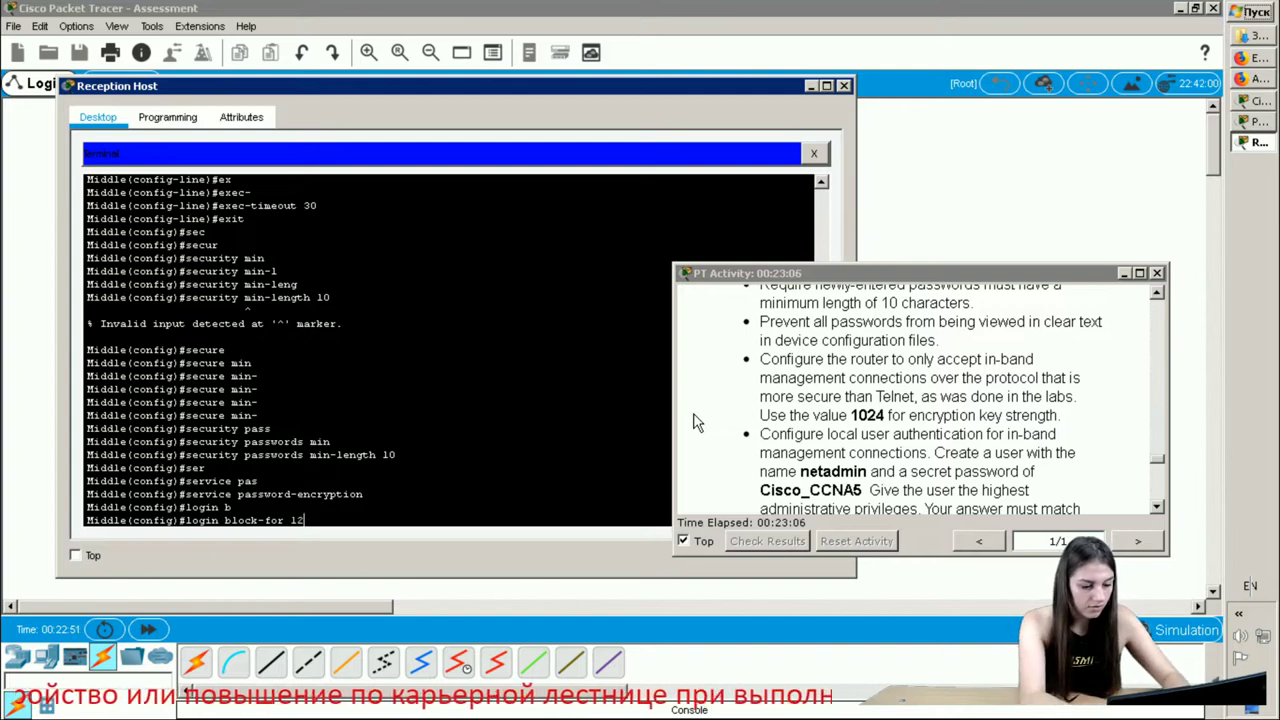
pyautogui.write('0 att')
pyautogui.press('Tab')
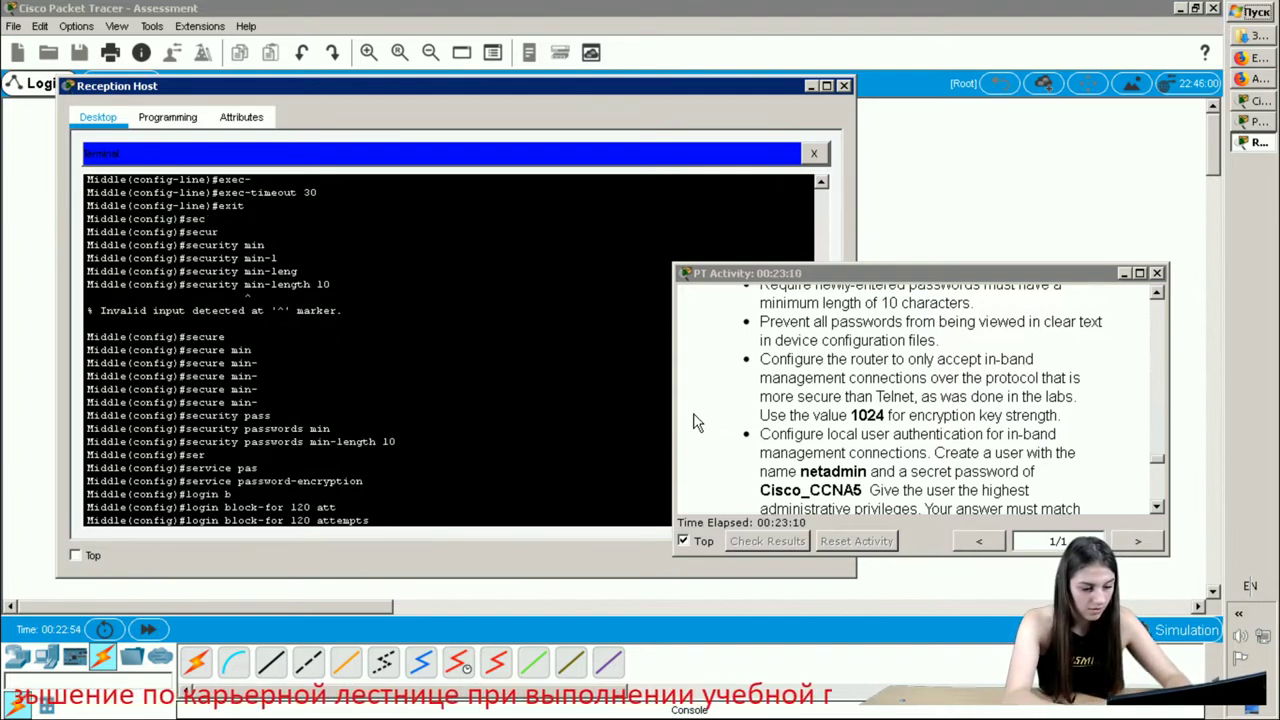
pyautogui.write('2 with')
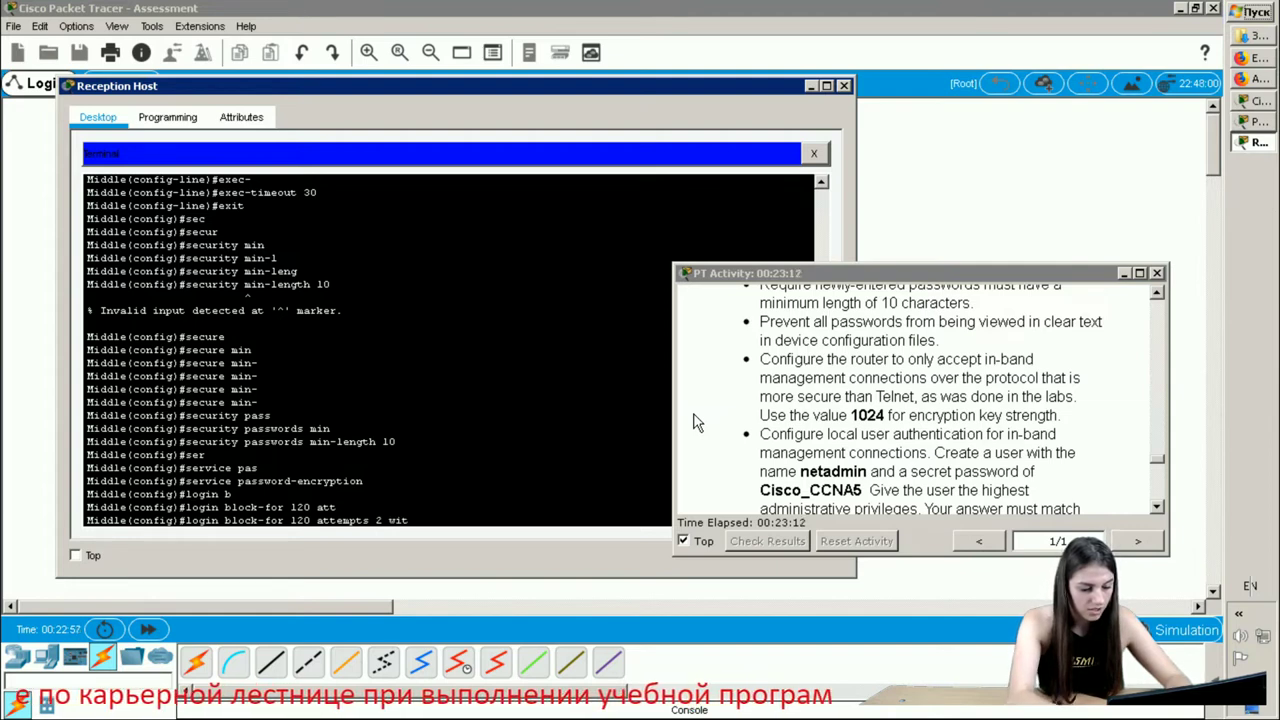
pyautogui.press('Tab')
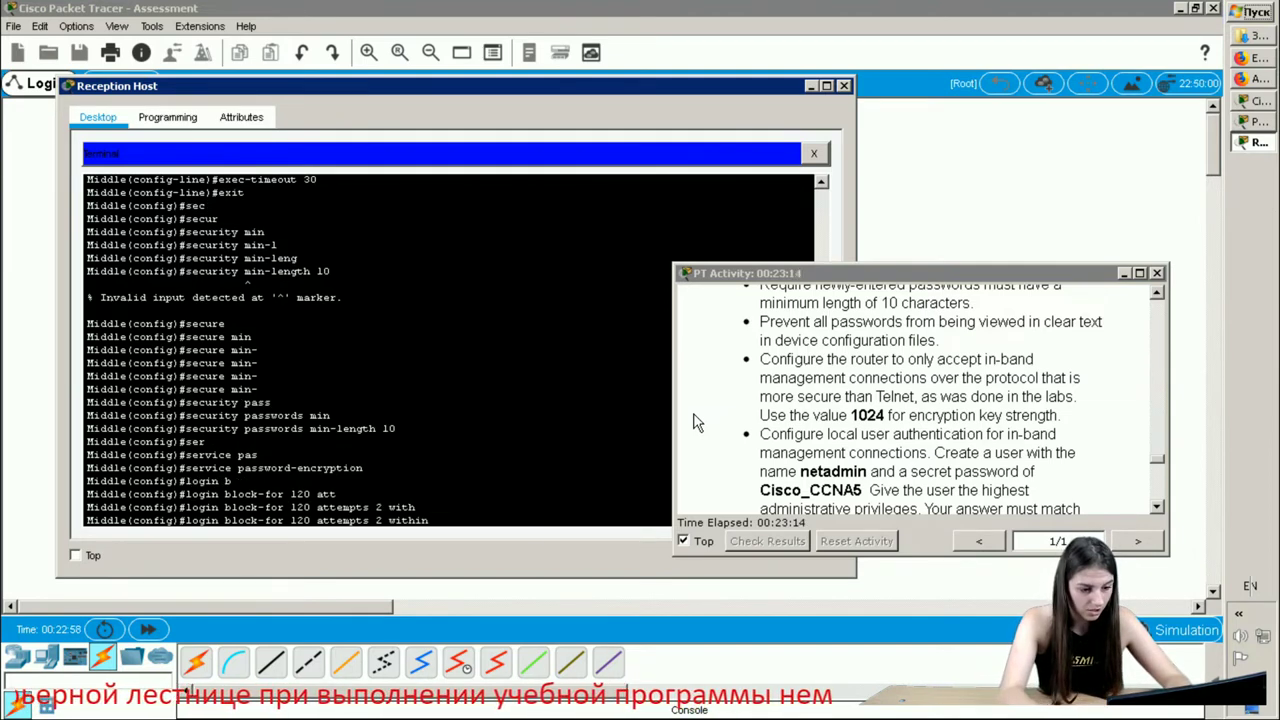
pyautogui.write('30')
pyautogui.press('Return')
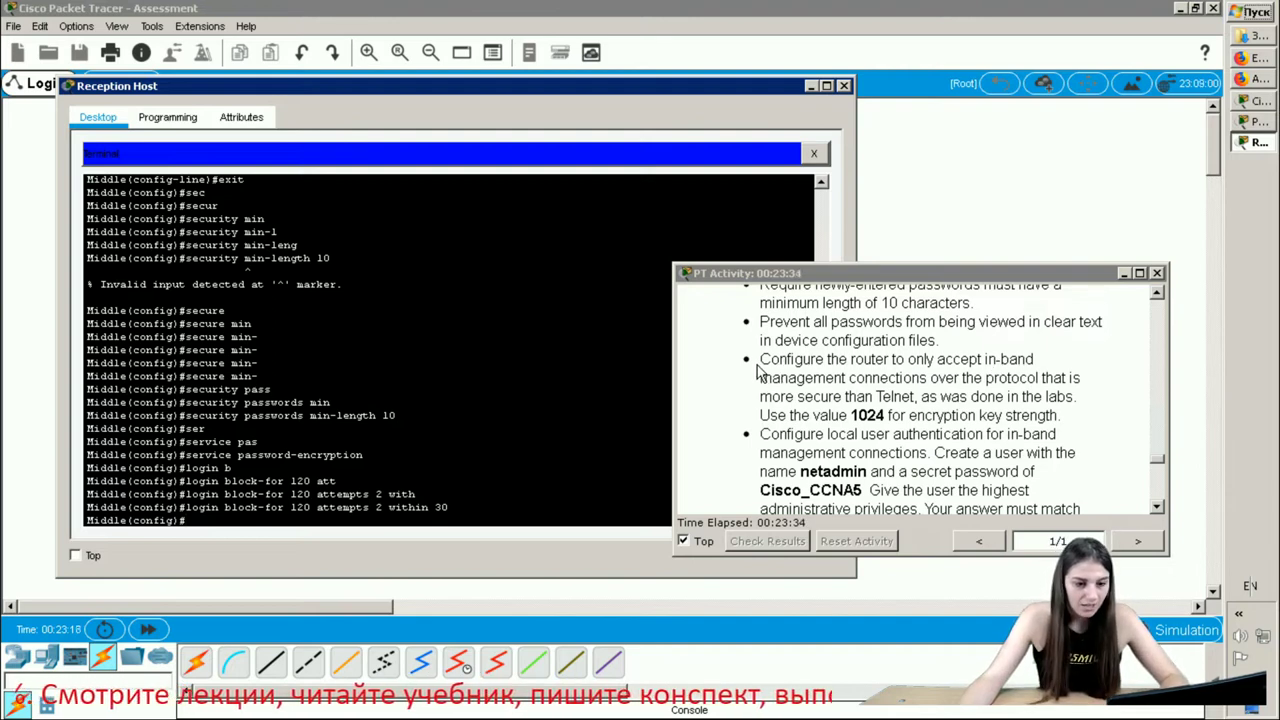
pyautogui.moveTo(759, 364); pyautogui.dragTo(1092, 414)
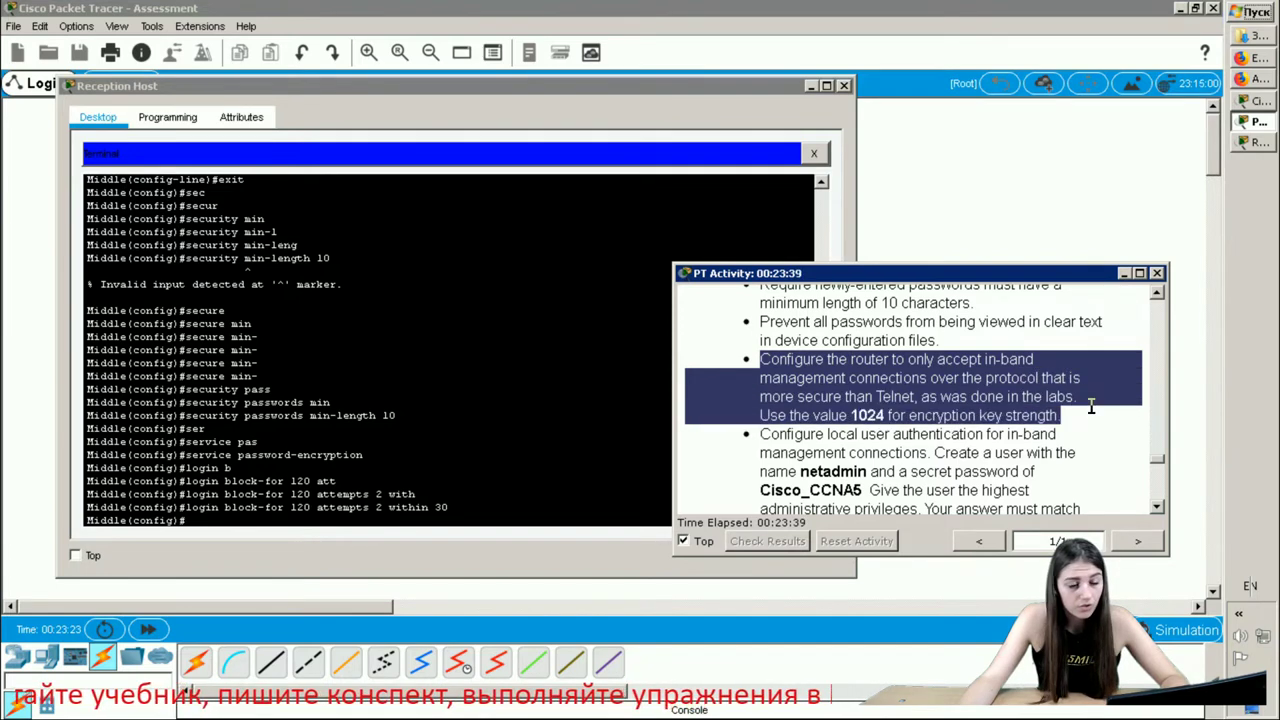
pyautogui.click(1031, 346)
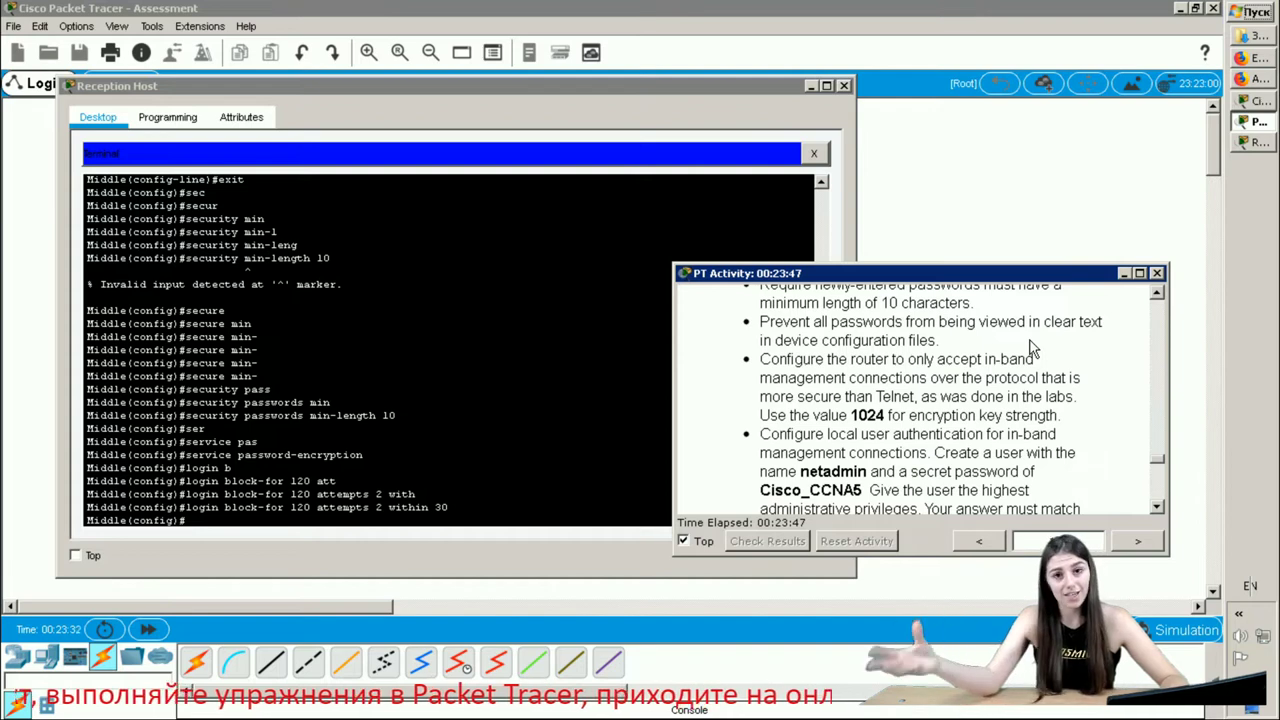
pyautogui.click(210, 520)
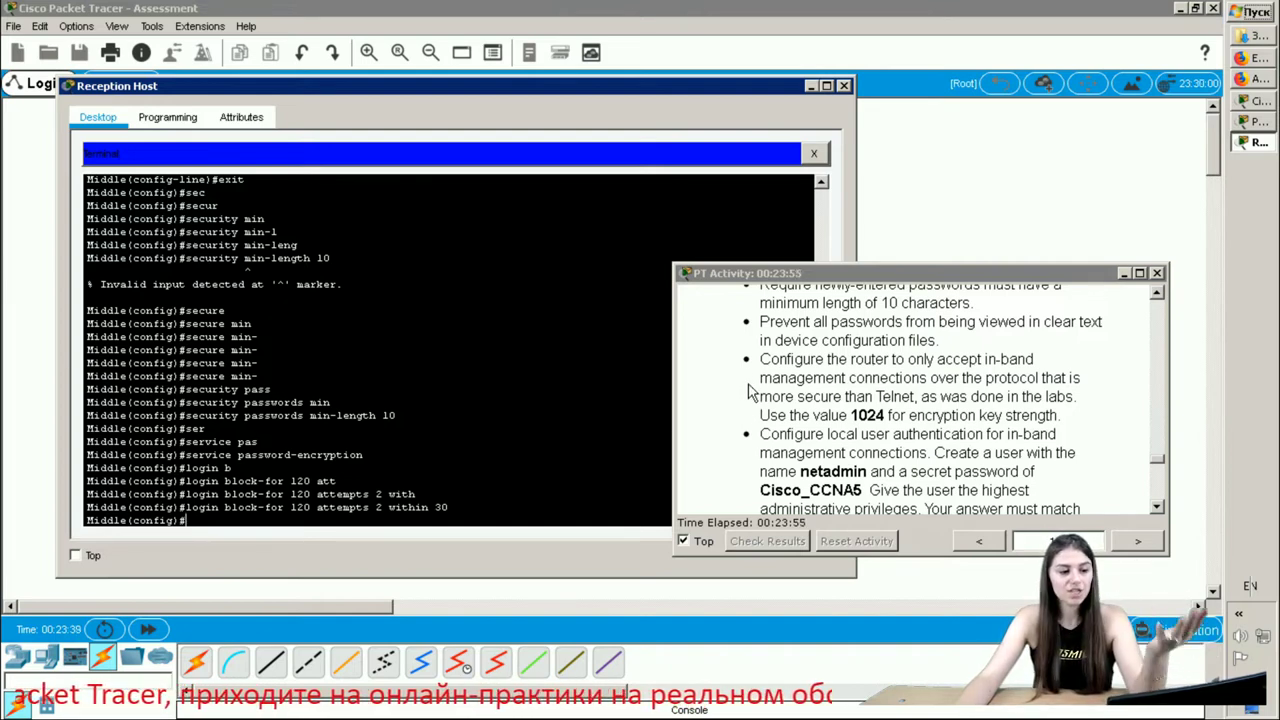
# - Set the domain name to netacad.com and note the 1024 key size in the task
pyautogui.write('ip')
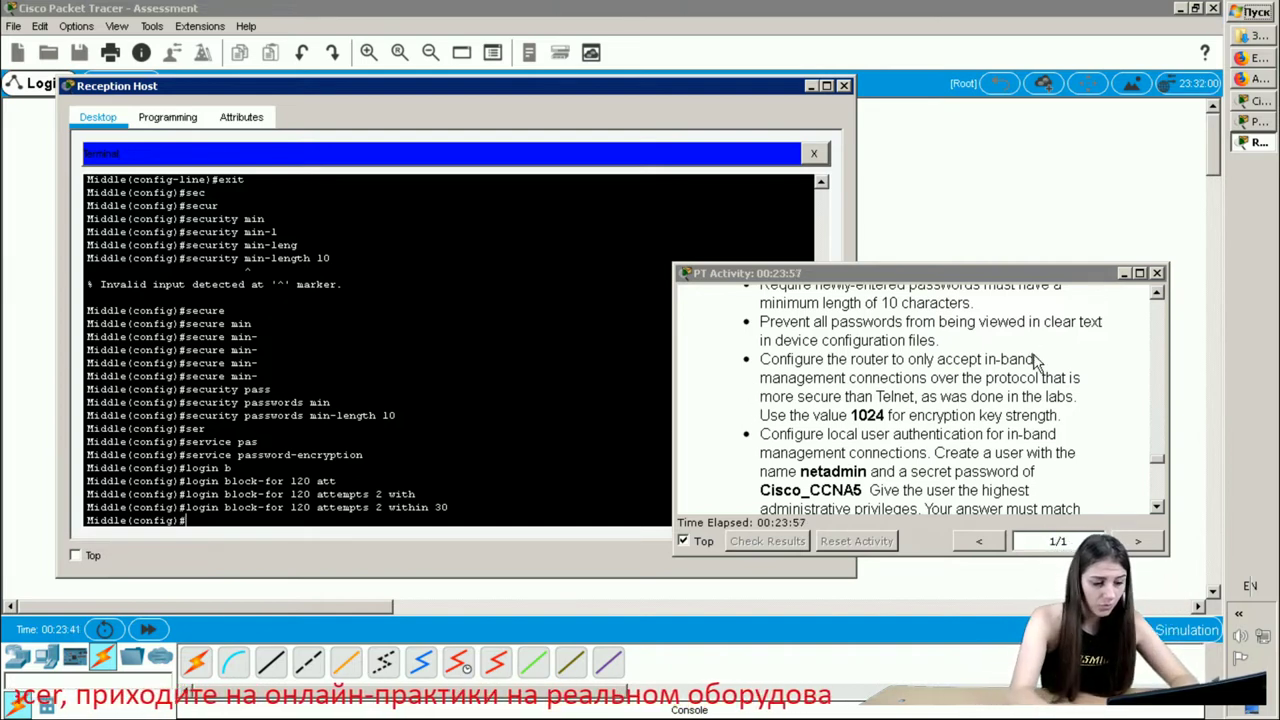
pyautogui.write(' d')
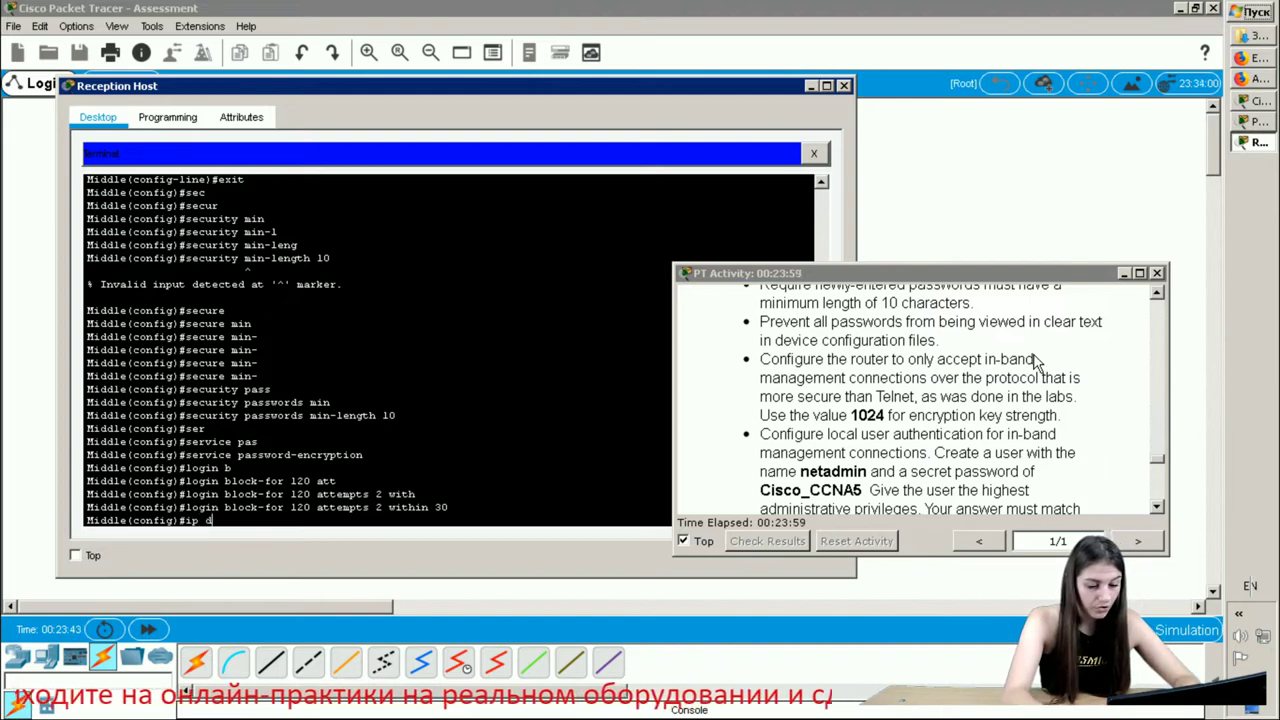
pyautogui.write('omain-')
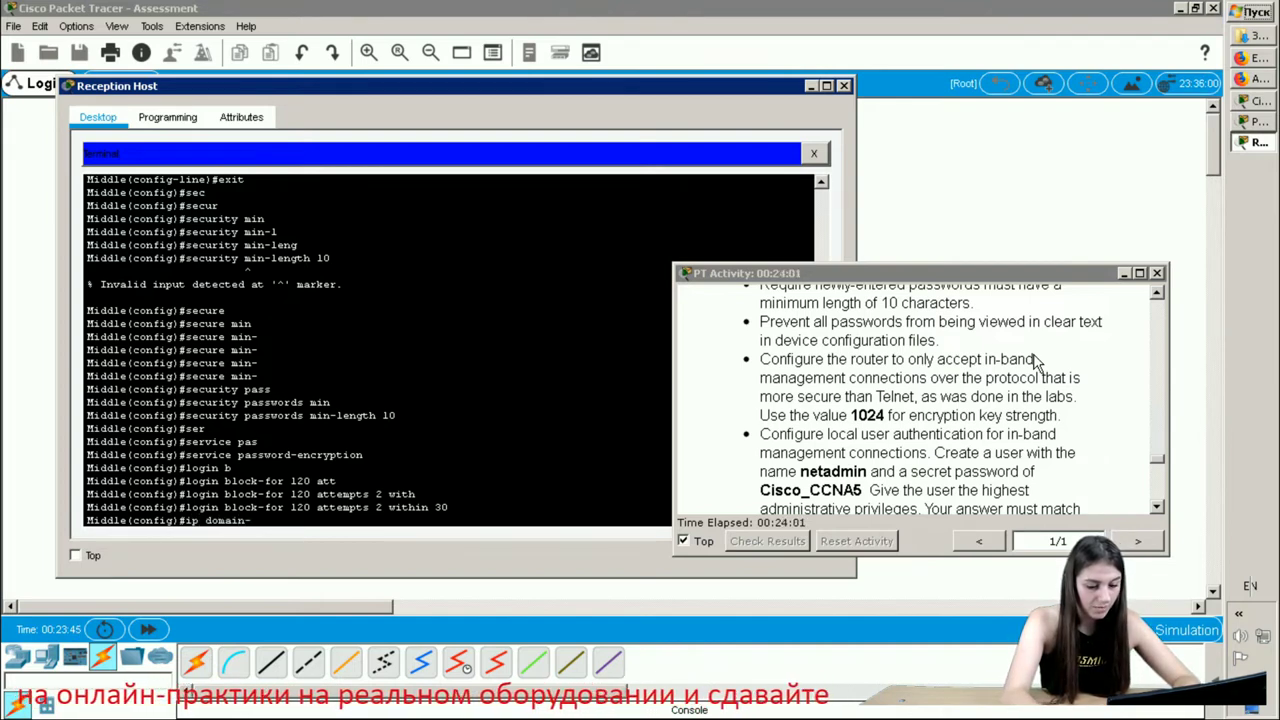
pyautogui.write('name')
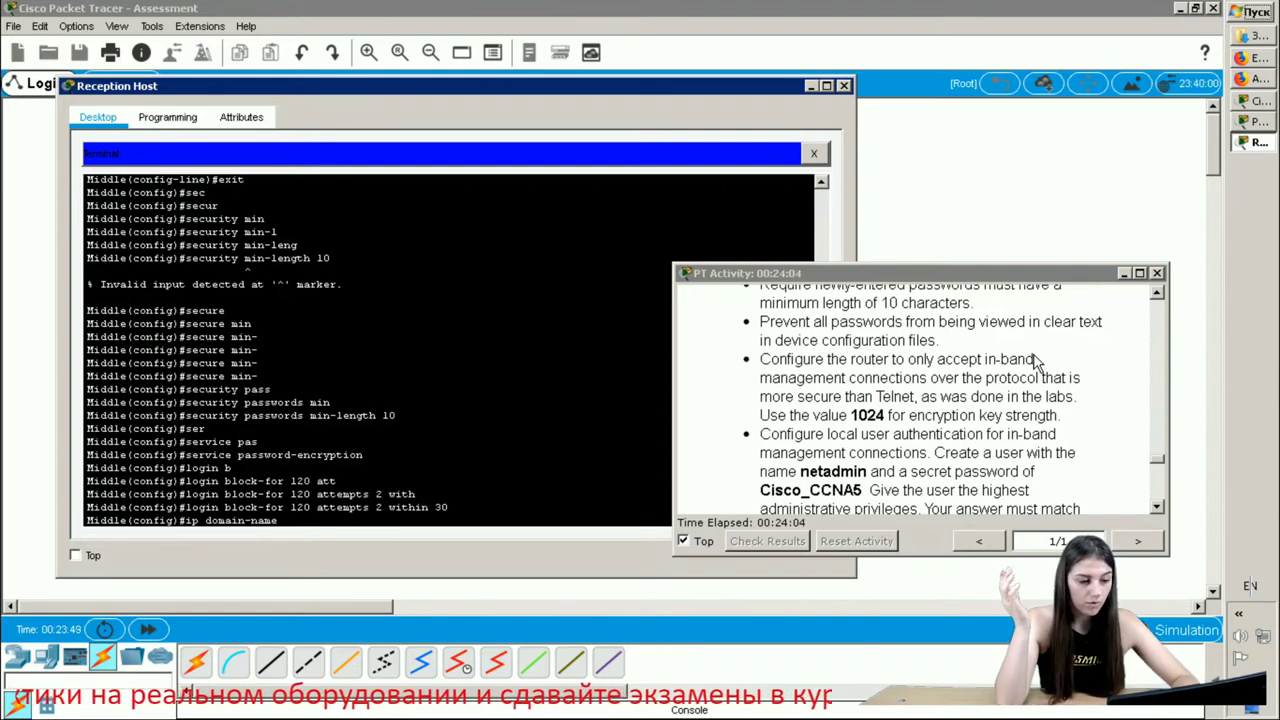
pyautogui.write(' netac')
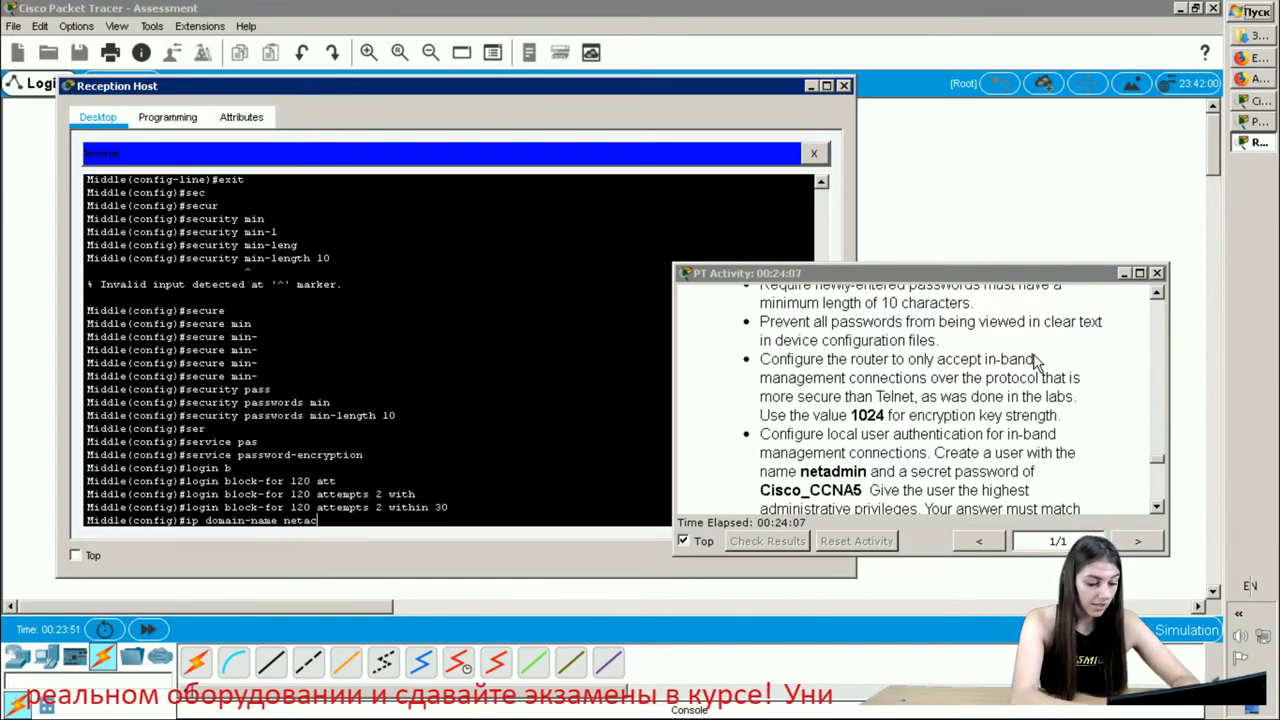
pyautogui.write('ad.com')
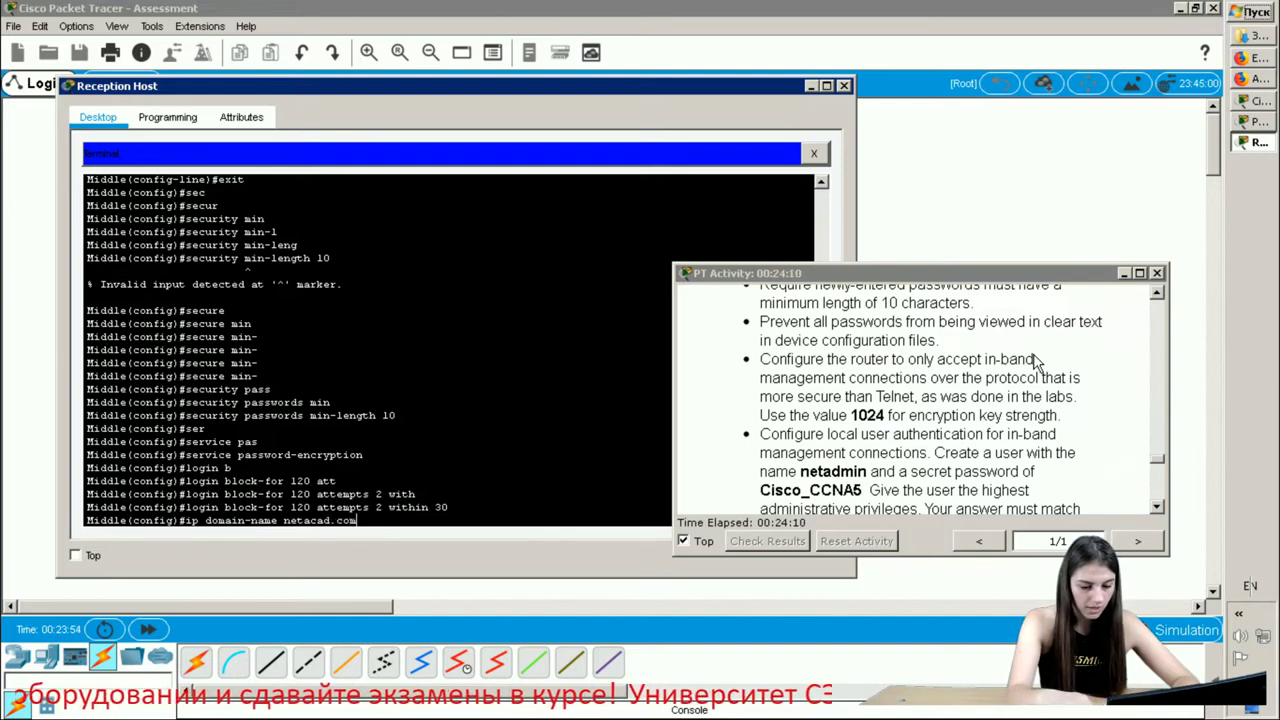
pyautogui.press('Return')
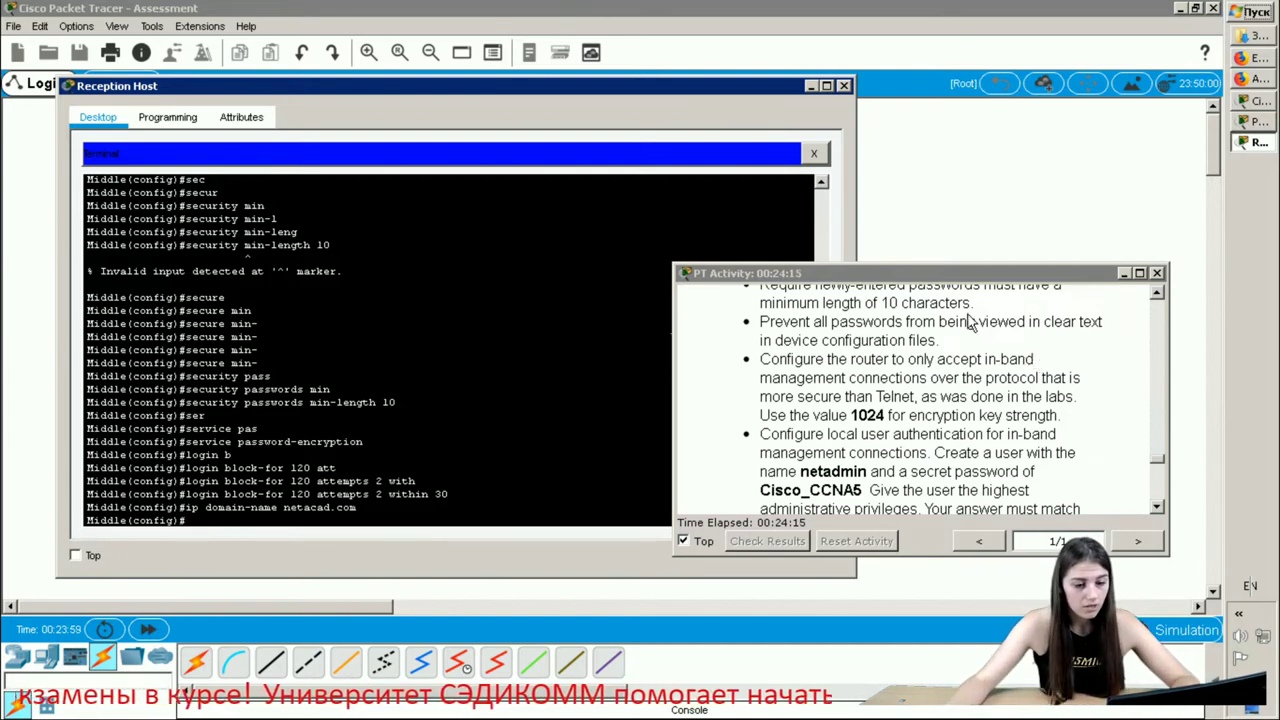
pyautogui.click(838, 420)
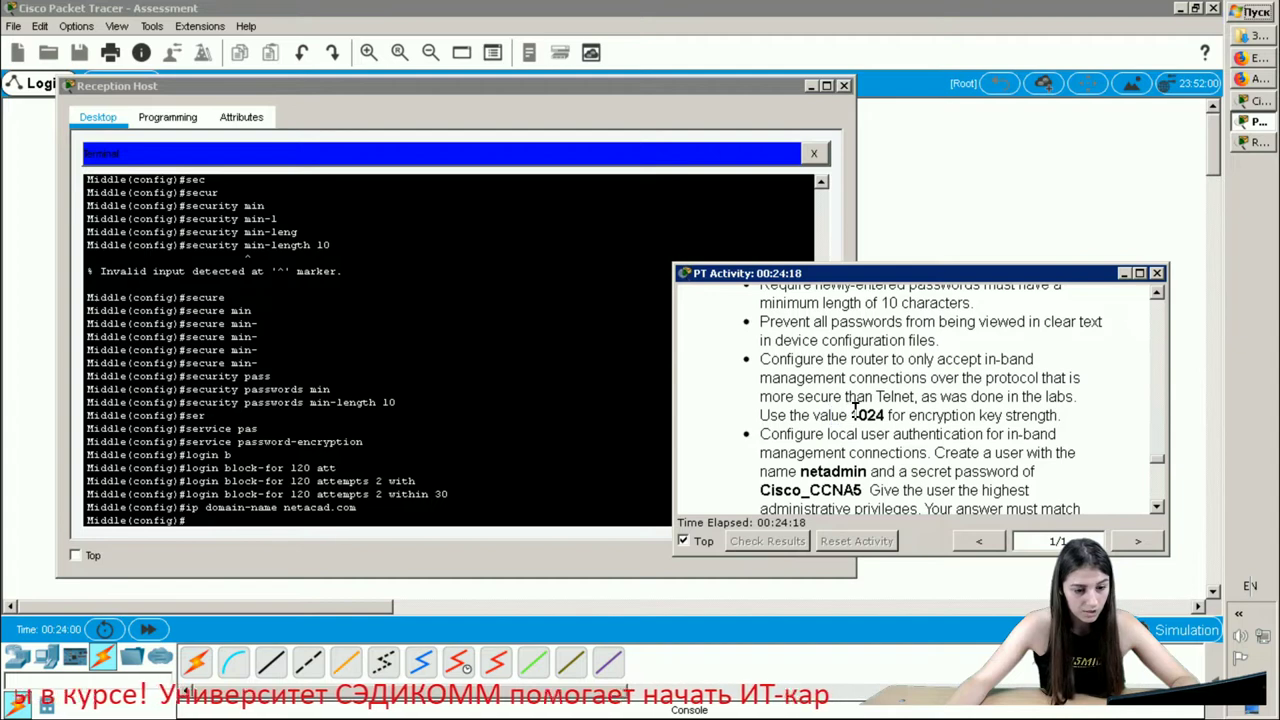
pyautogui.moveTo(850, 414); pyautogui.dragTo(885, 414)
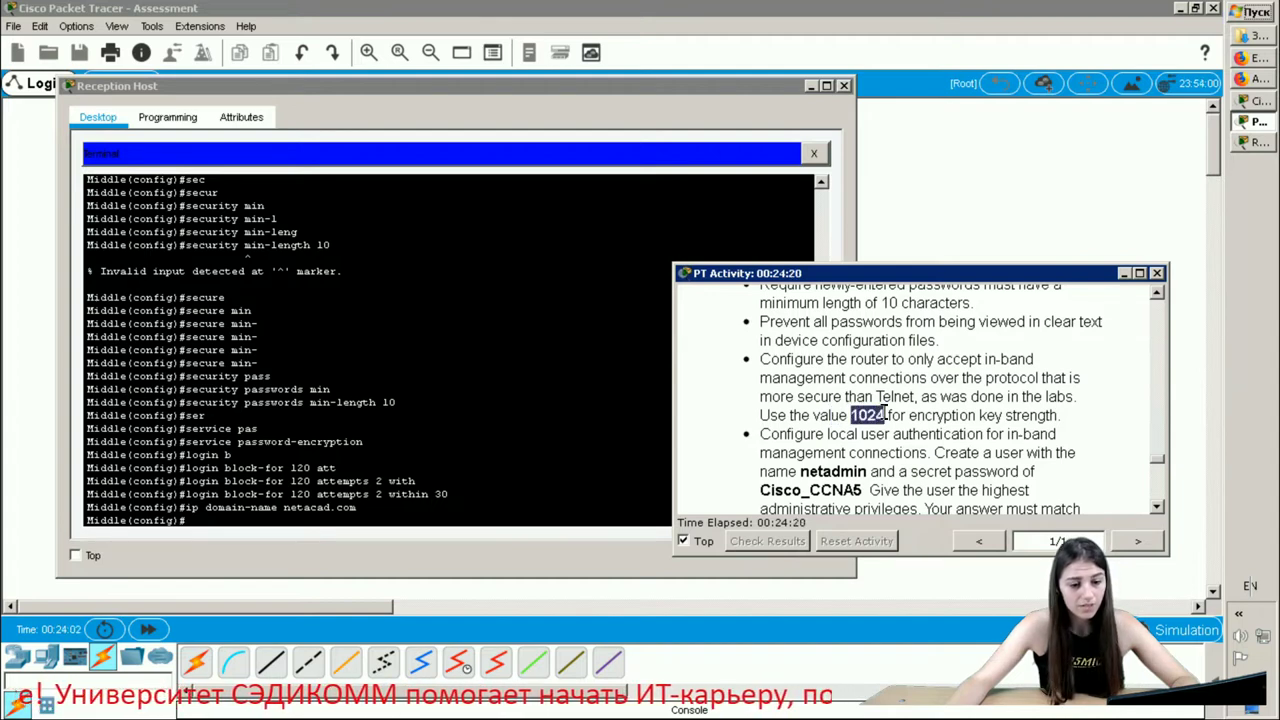
pyautogui.click(213, 520)
# - Generate RSA keys with a 1024-bit modulus using crypto key generate rsa
pyautogui.write('cr')
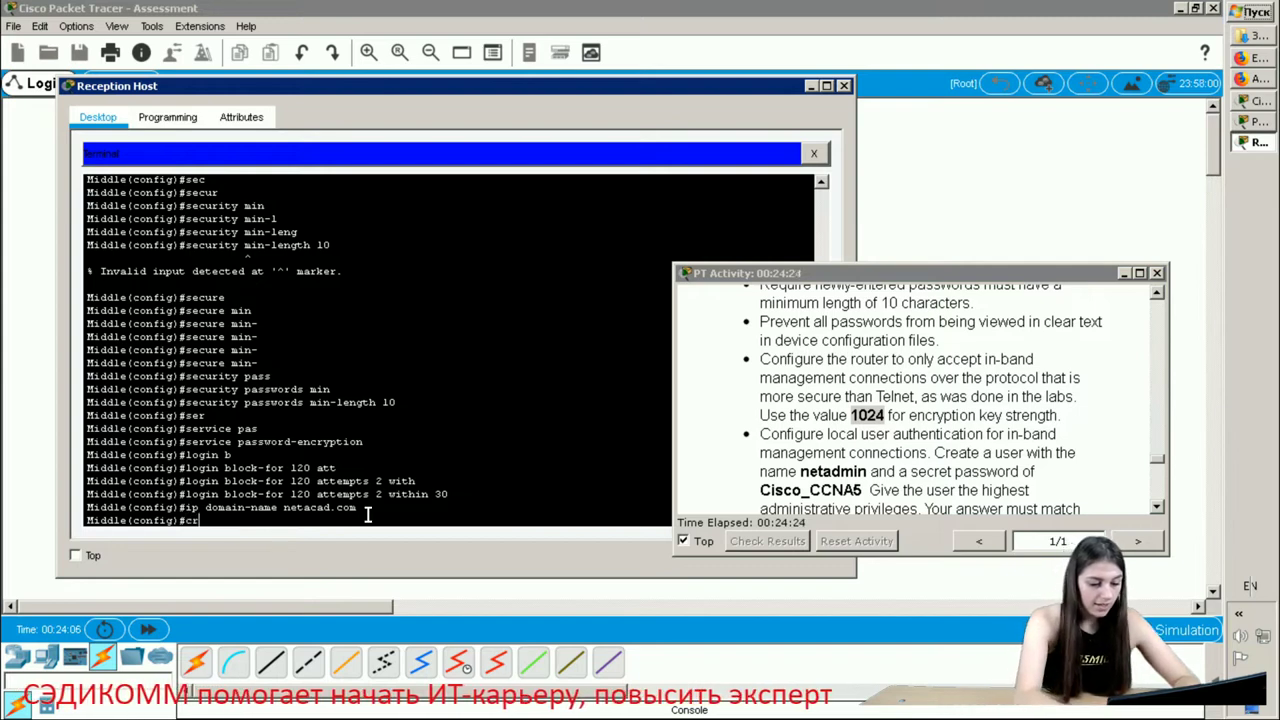
pyautogui.write('yp')
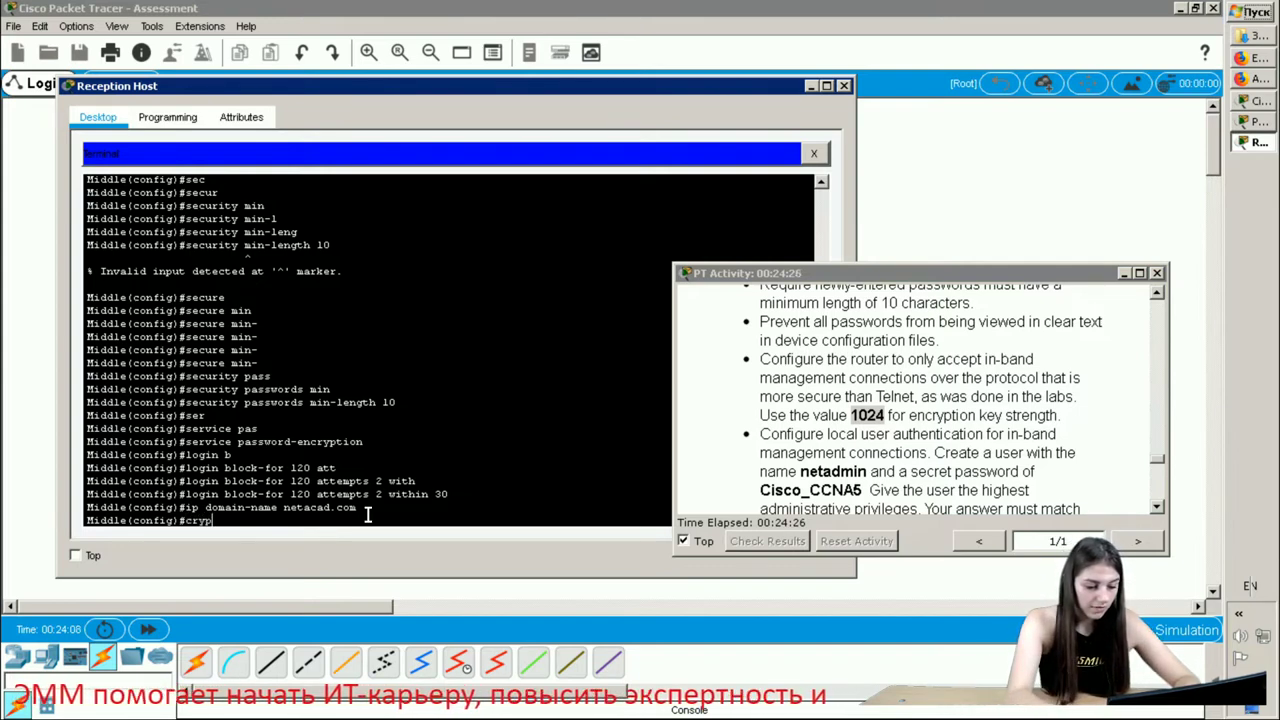
pyautogui.press('Tab')
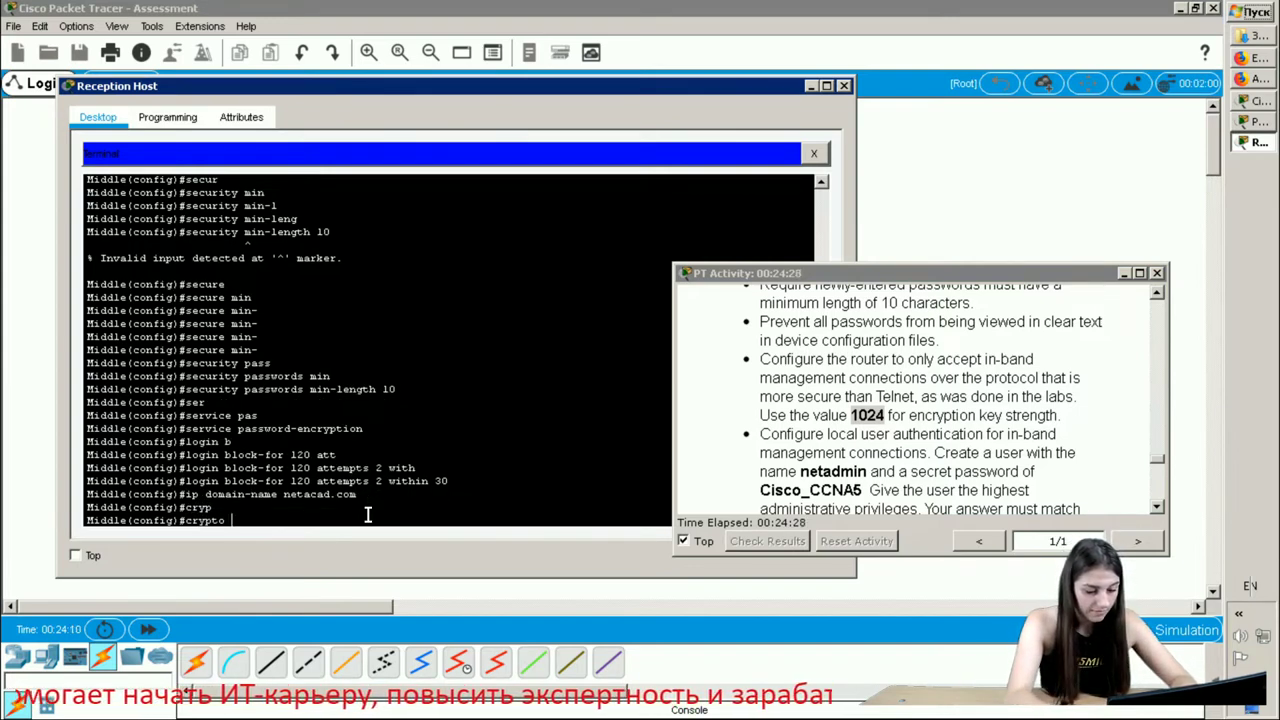
pyautogui.write('key g')
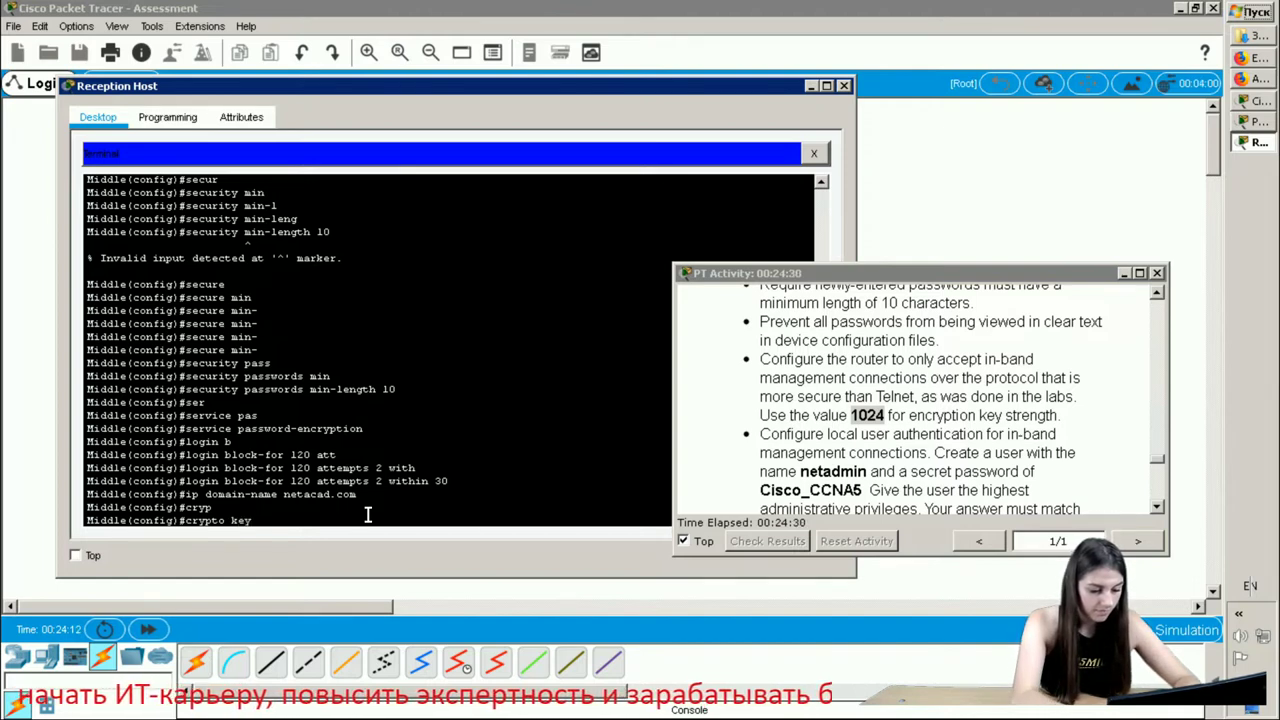
pyautogui.press('Tab')
pyautogui.write('r')
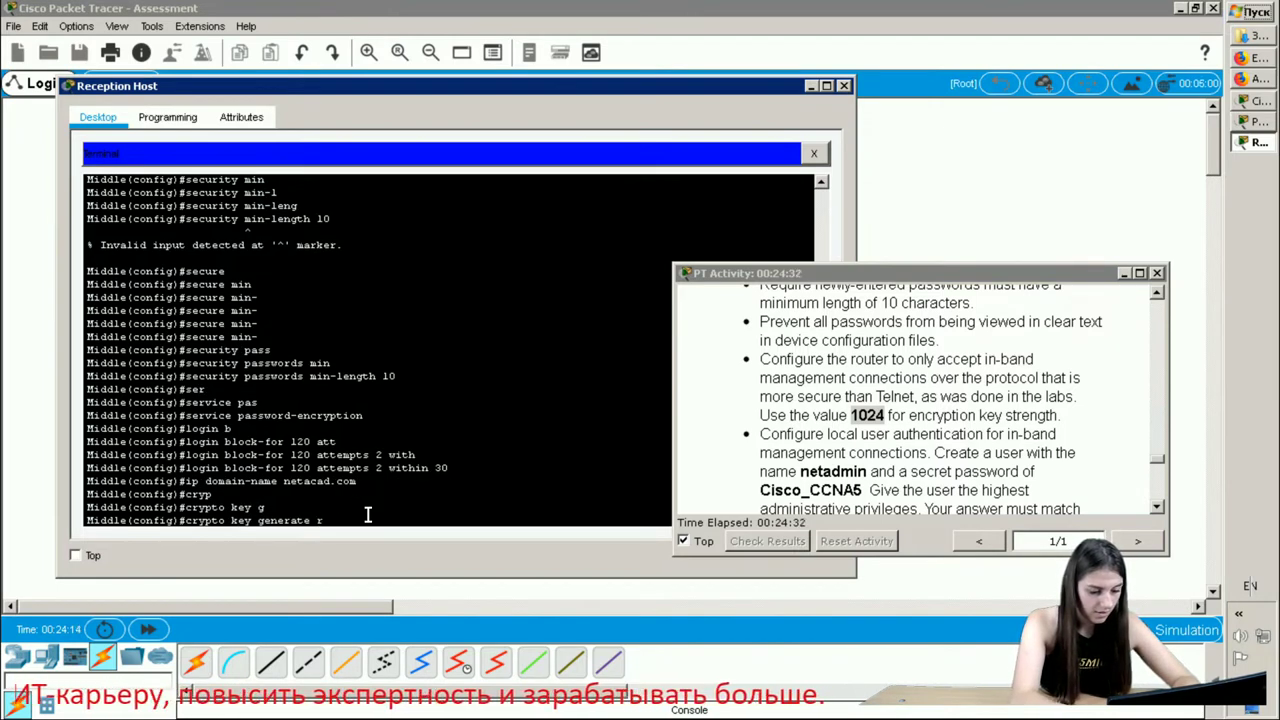
pyautogui.write('sa')
pyautogui.press('Return')
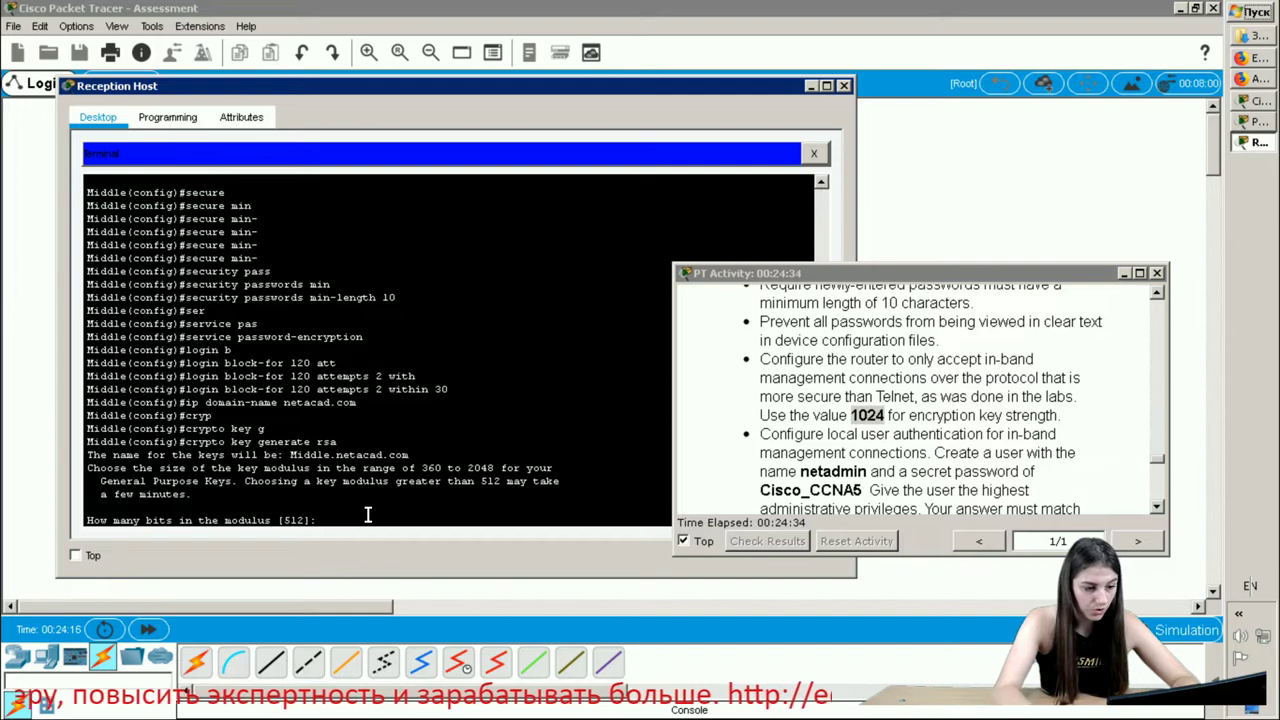
pyautogui.write('102')
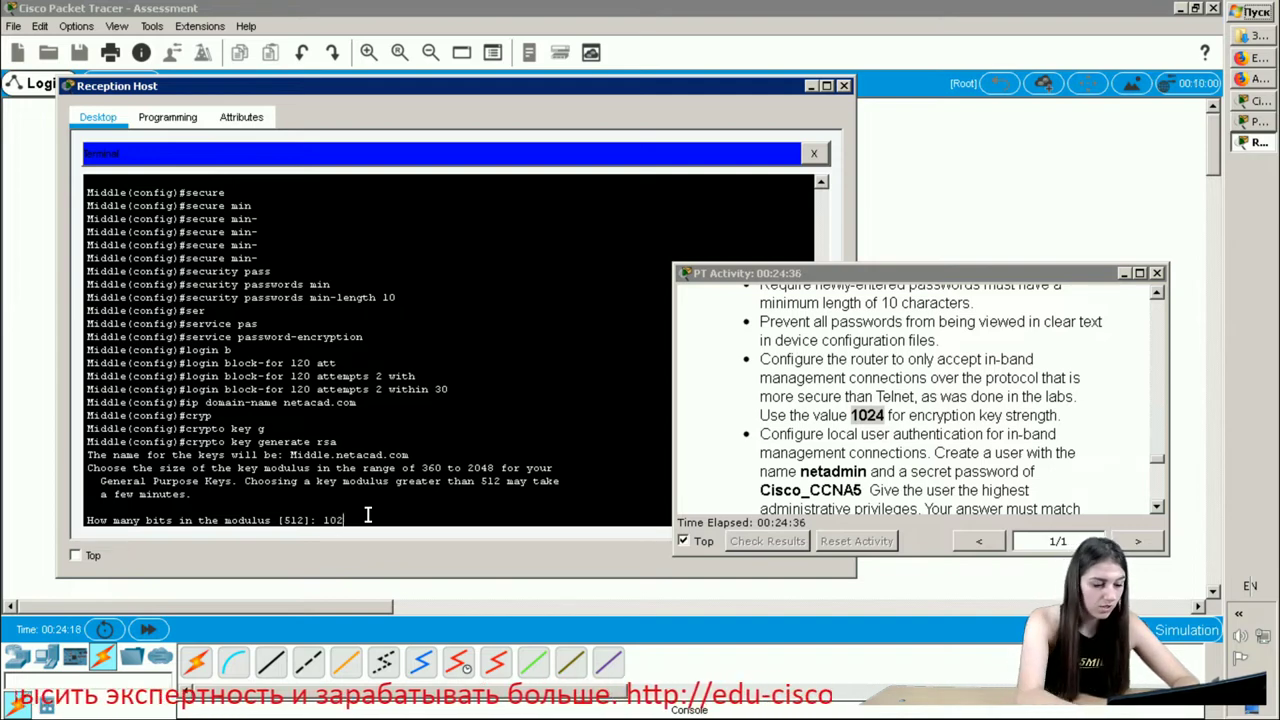
pyautogui.write('4')
pyautogui.press('Return')
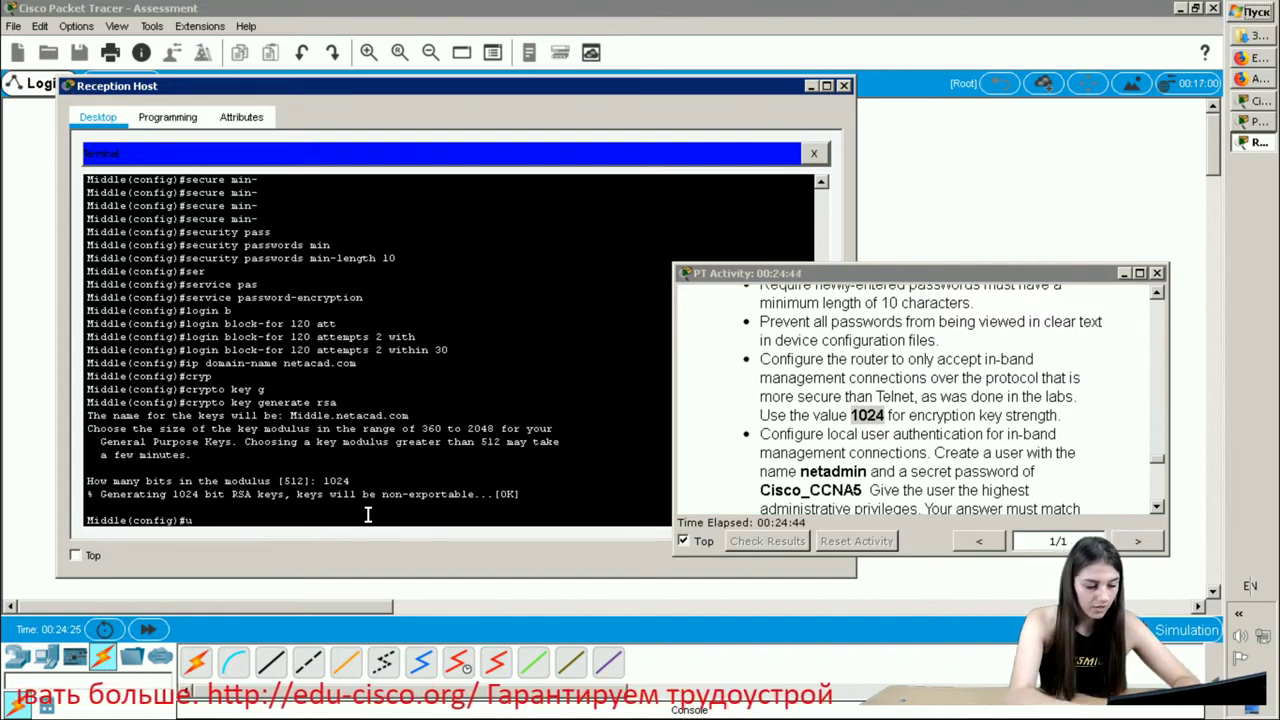
# - Start the username netadmin privilege 15 secret command for the local admin user
pyautogui.write('username')
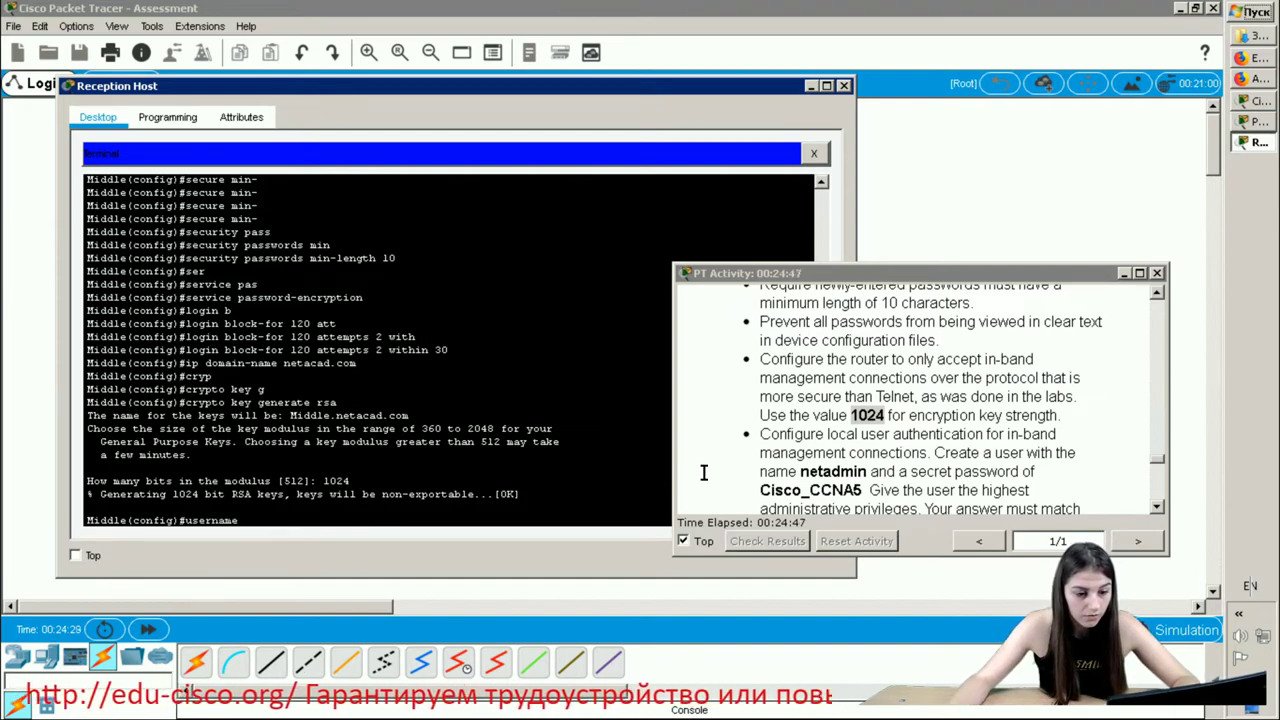
pyautogui.scroll(-1, 780, 440)
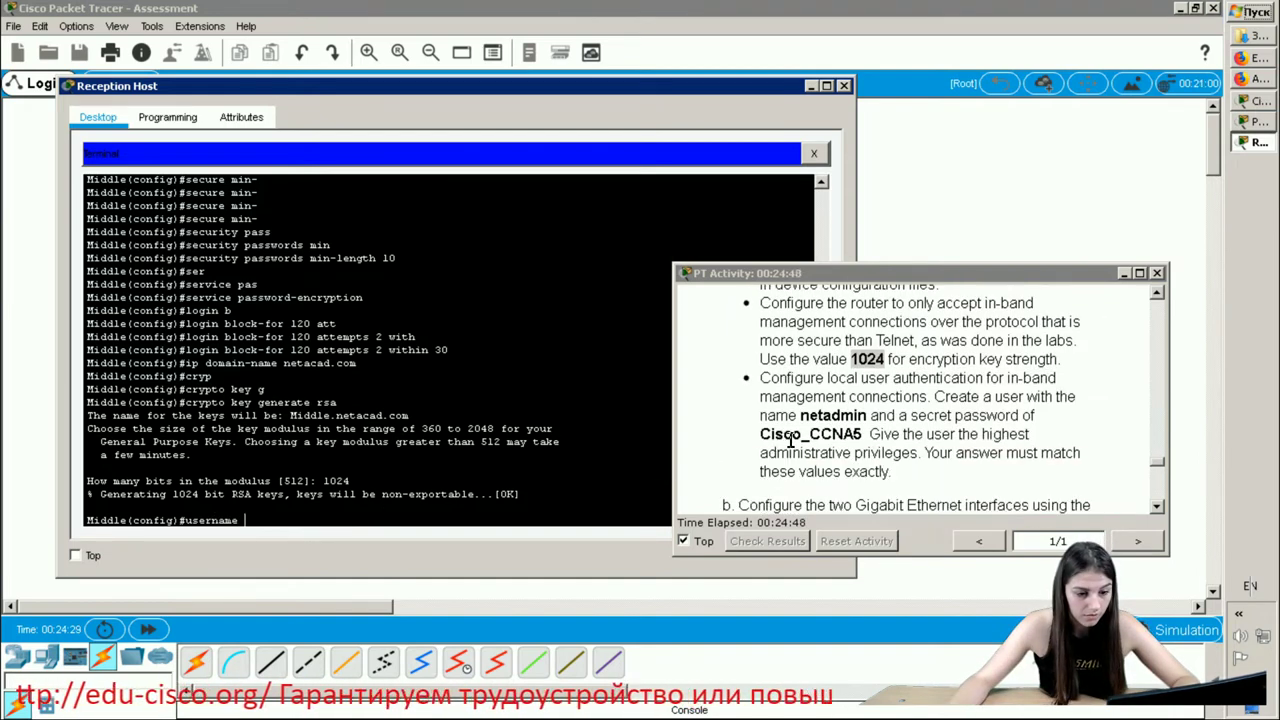
pyautogui.moveTo(759, 381); pyautogui.dragTo(870, 418)
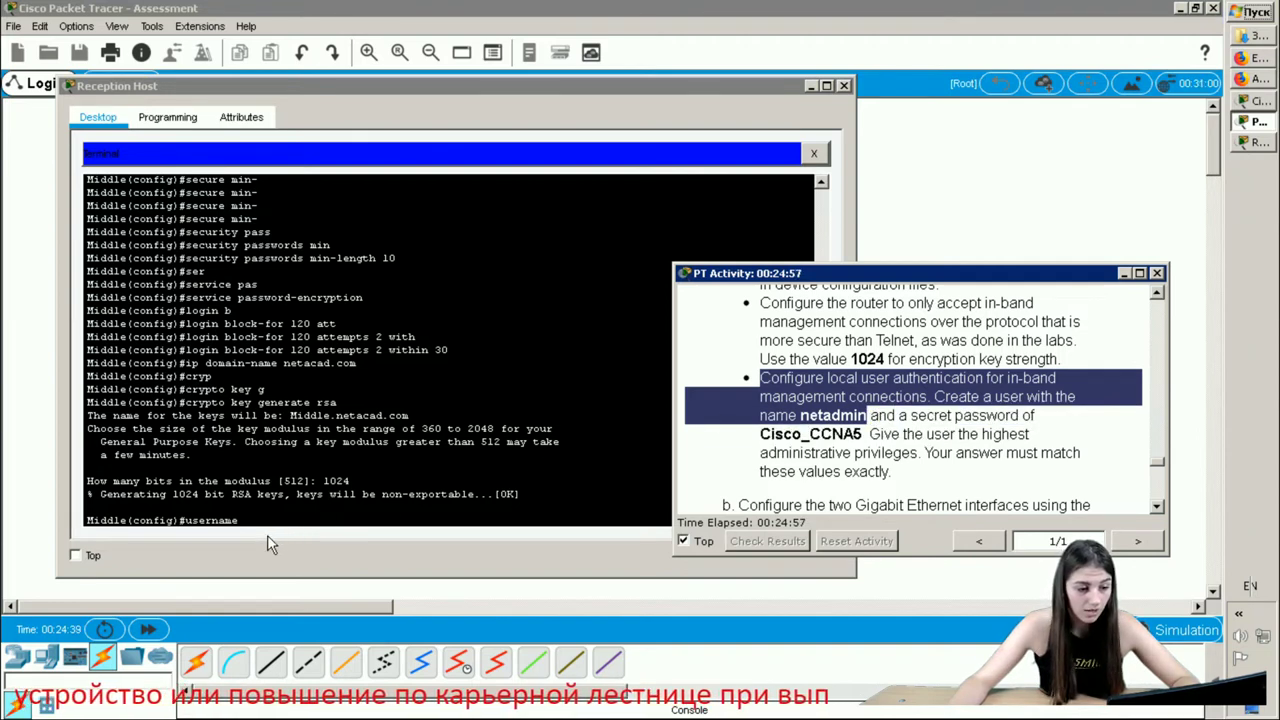
pyautogui.click(345, 559)
pyautogui.write('neta')
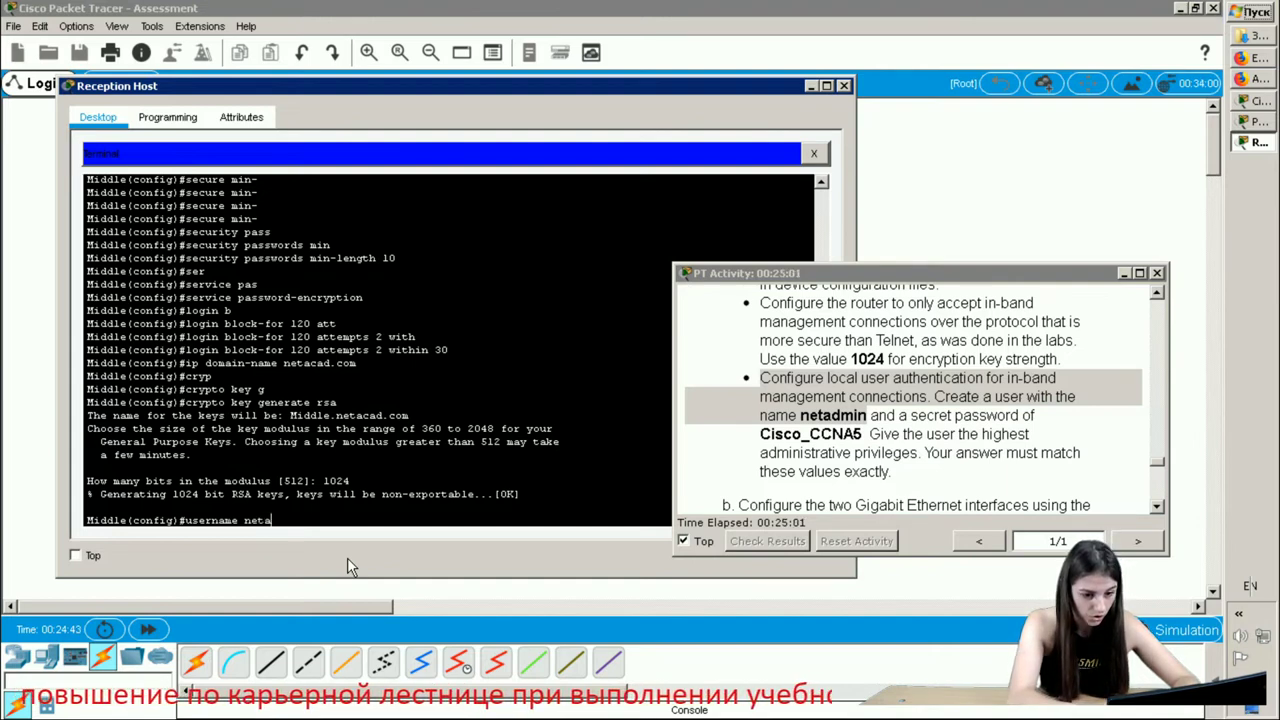
pyautogui.write('d')
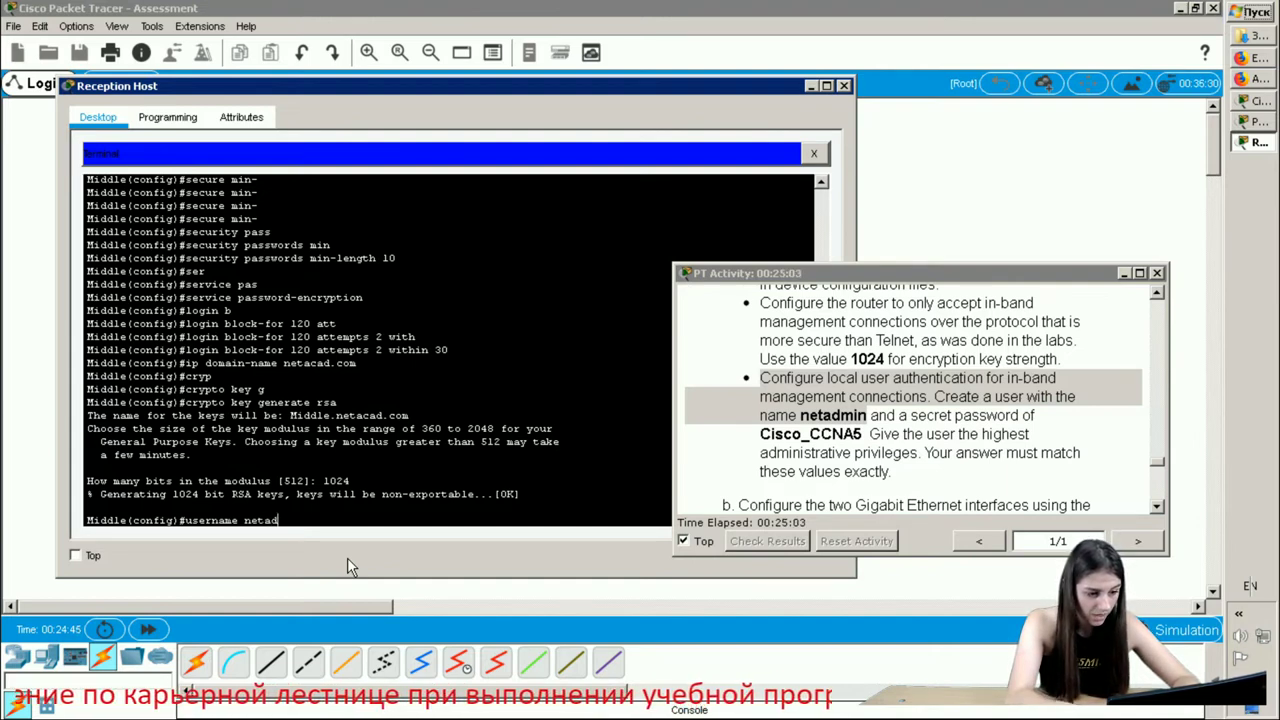
pyautogui.write('min p')
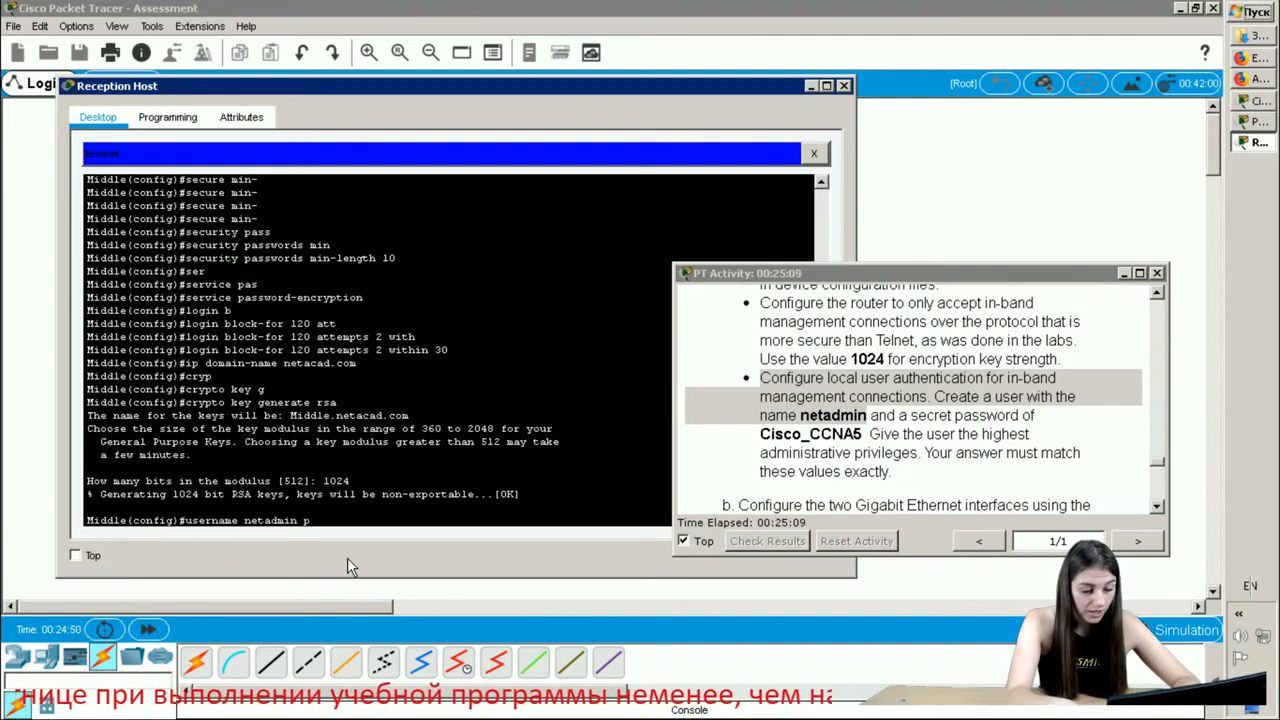
pyautogui.write('r')
pyautogui.write('i')
pyautogui.press('Tab')
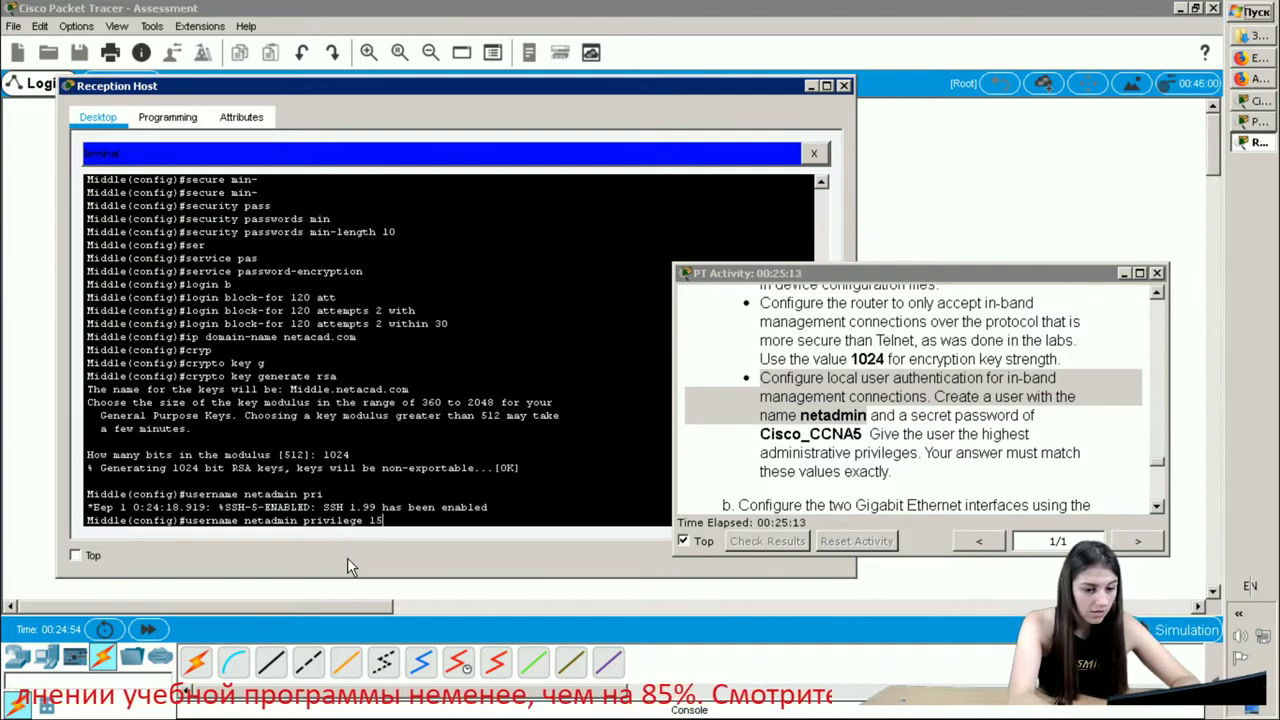
pyautogui.write('15 sec')
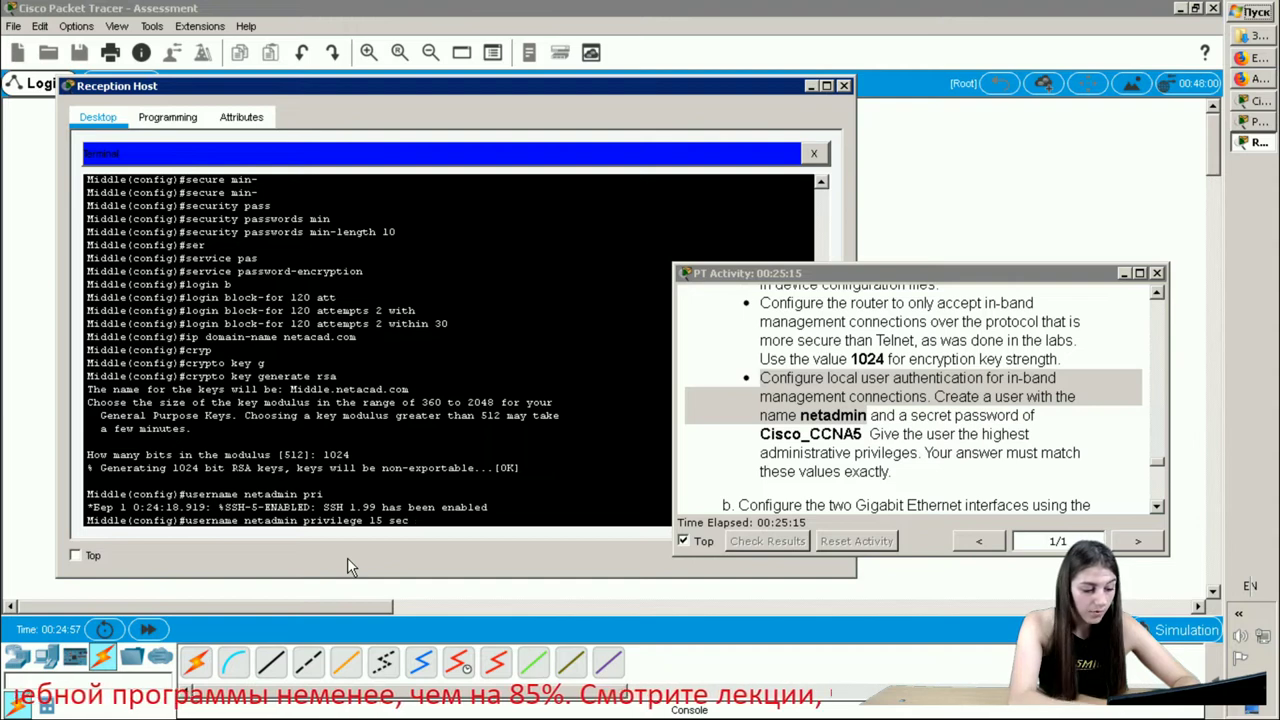
pyautogui.press('Tab')
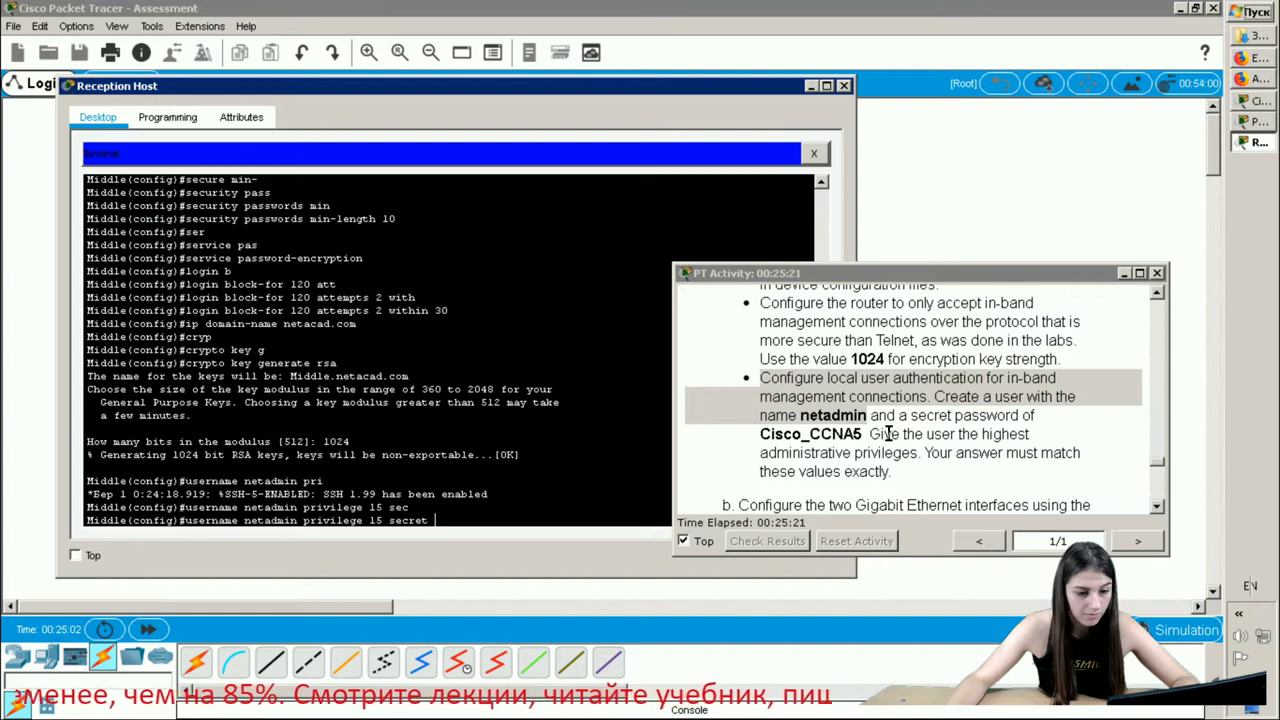
# - Enter the task's required secret password and create the netadmin user
pyautogui.moveTo(865, 433); pyautogui.dragTo(749, 430)
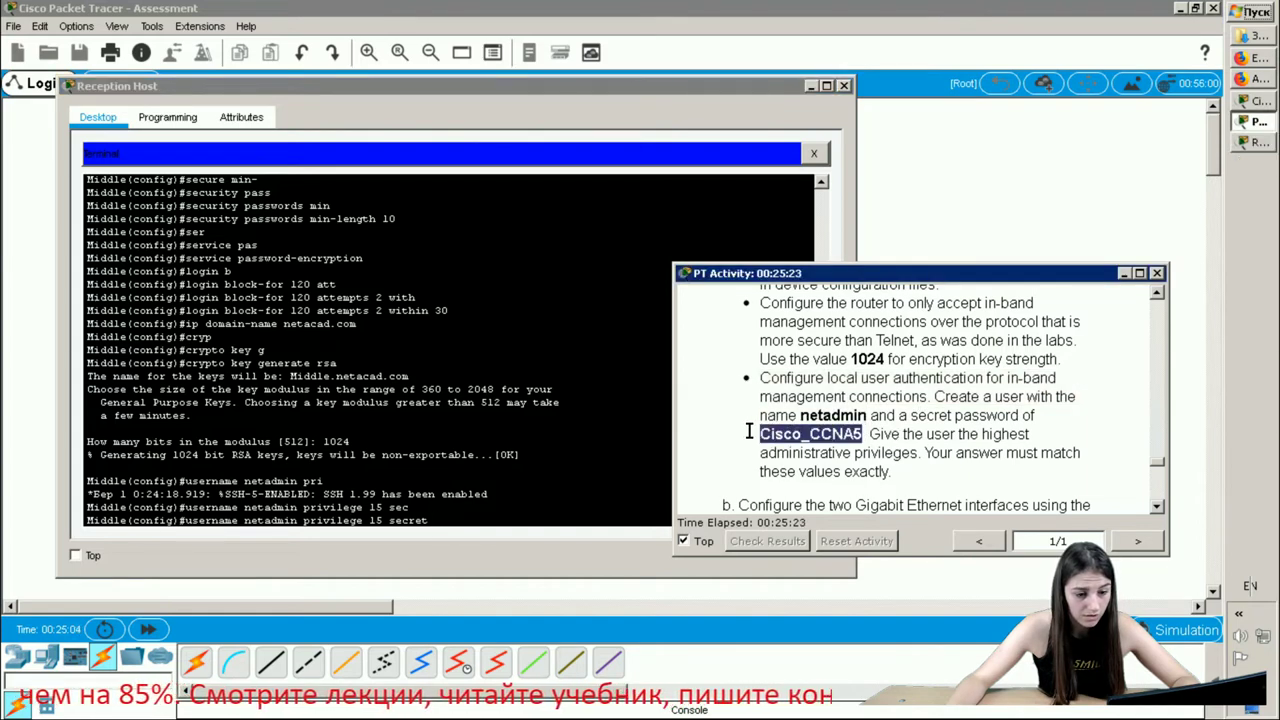
pyautogui.click(431, 522)
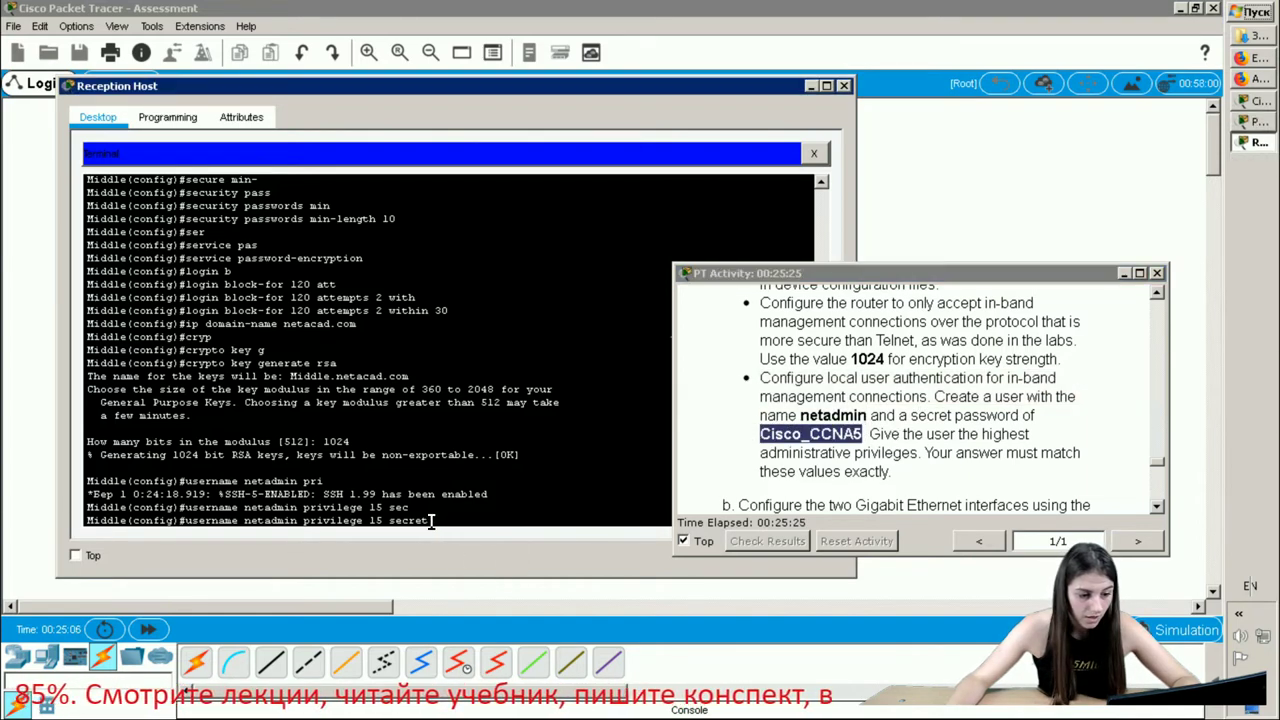
pyautogui.write('Cisco')
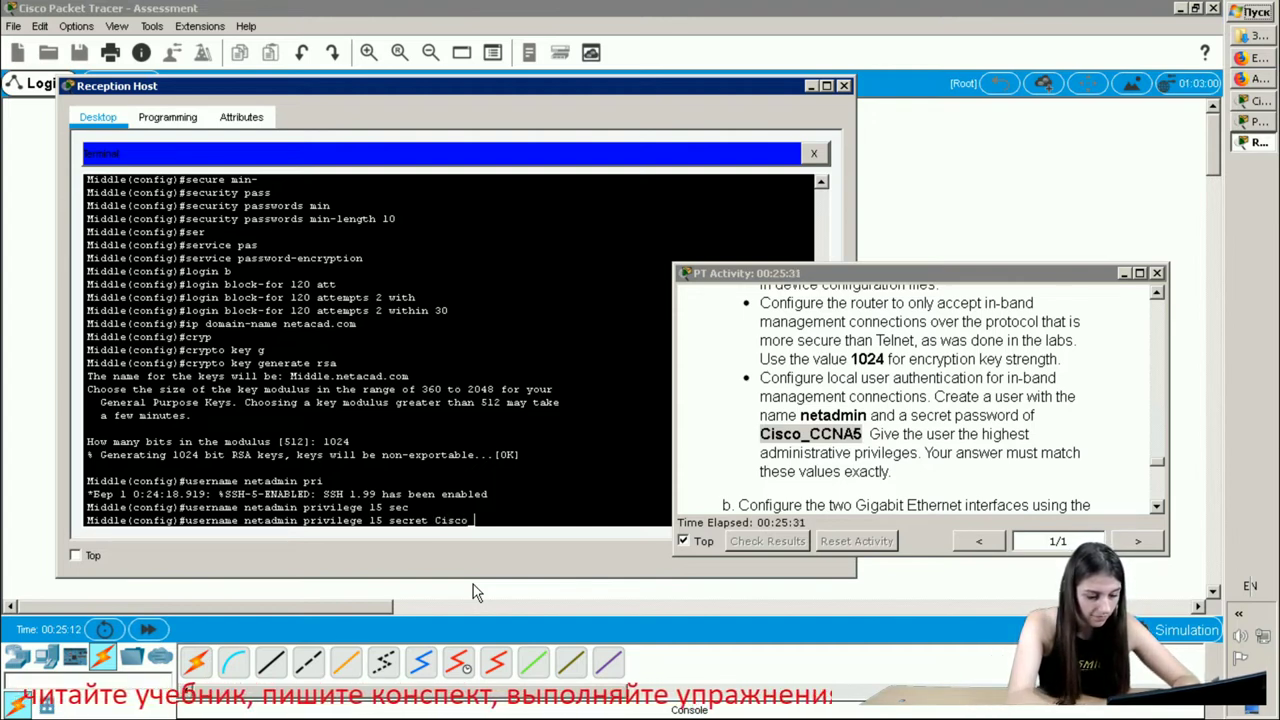
pyautogui.press('BackSpace')
pyautogui.write('_CCNA')
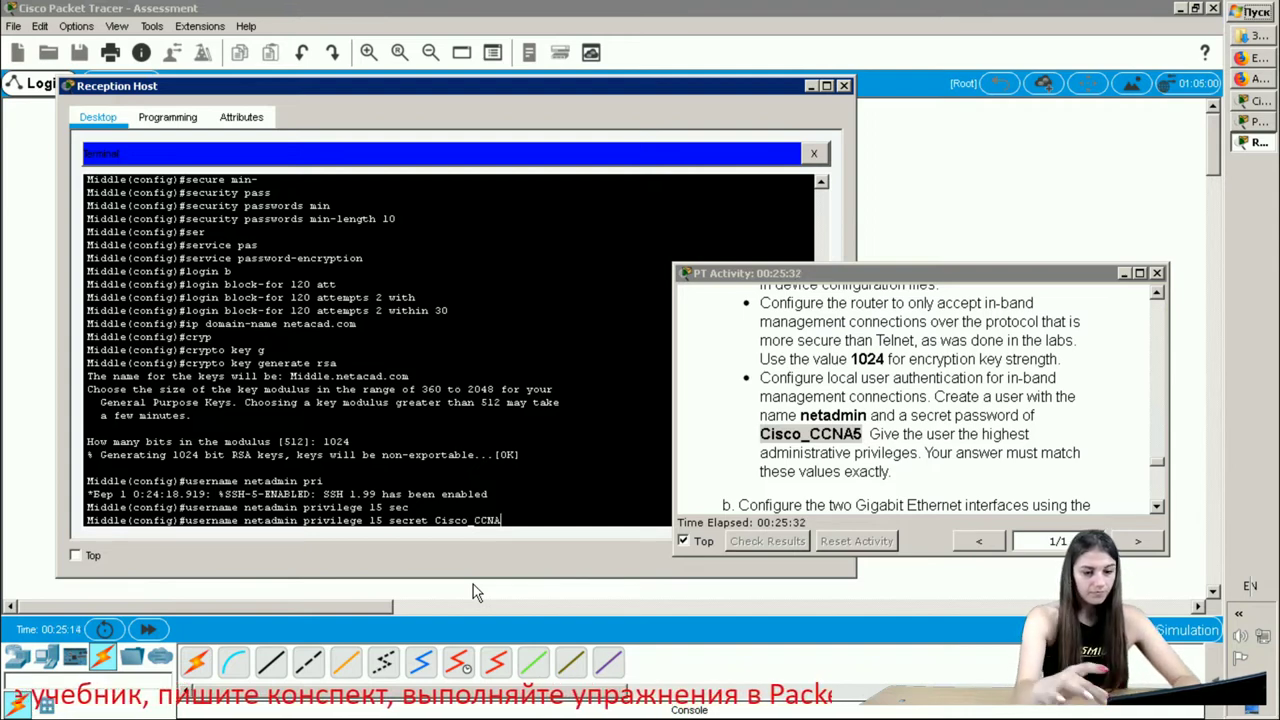
pyautogui.write('%')
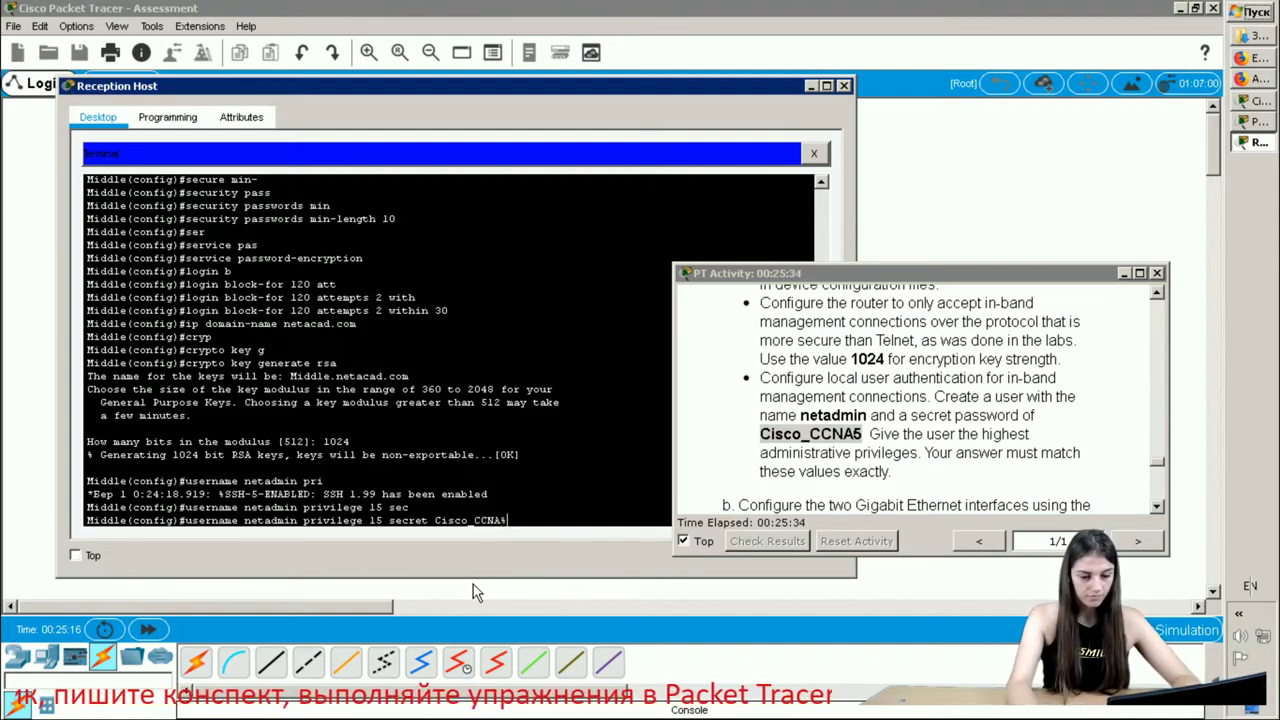
pyautogui.press('BackSpace')
pyautogui.write('5')
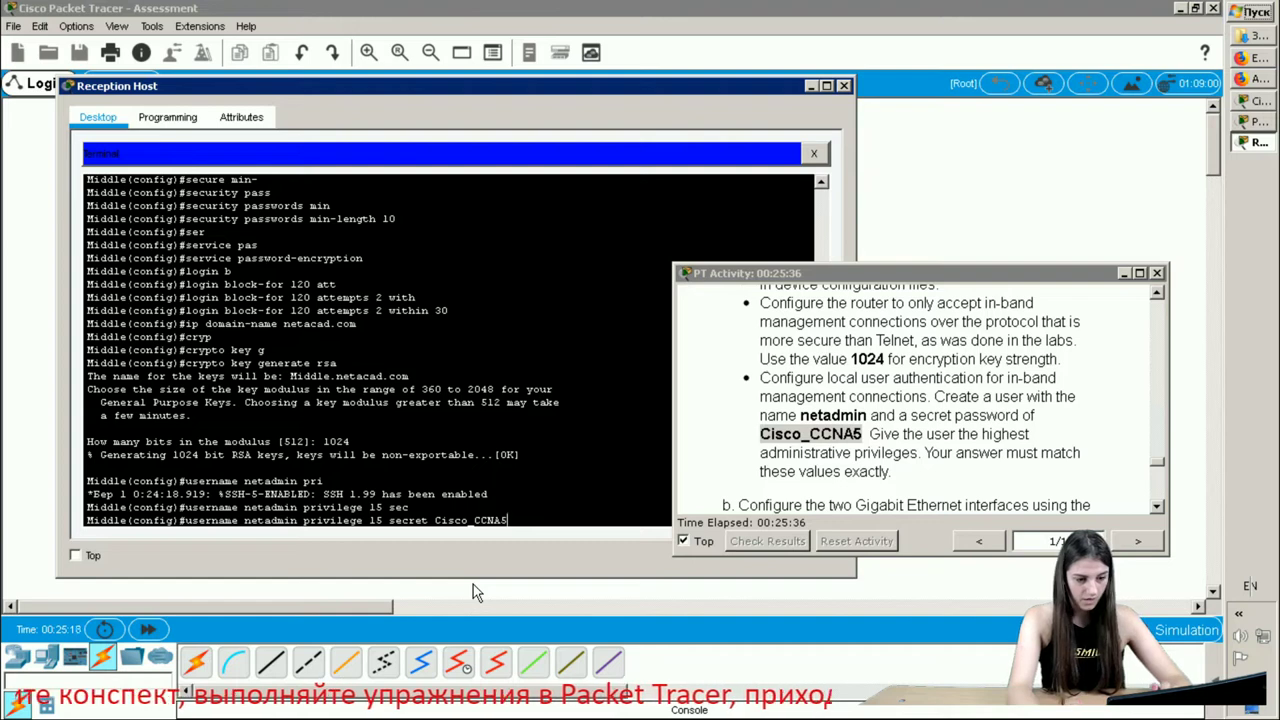
pyautogui.press('Return')
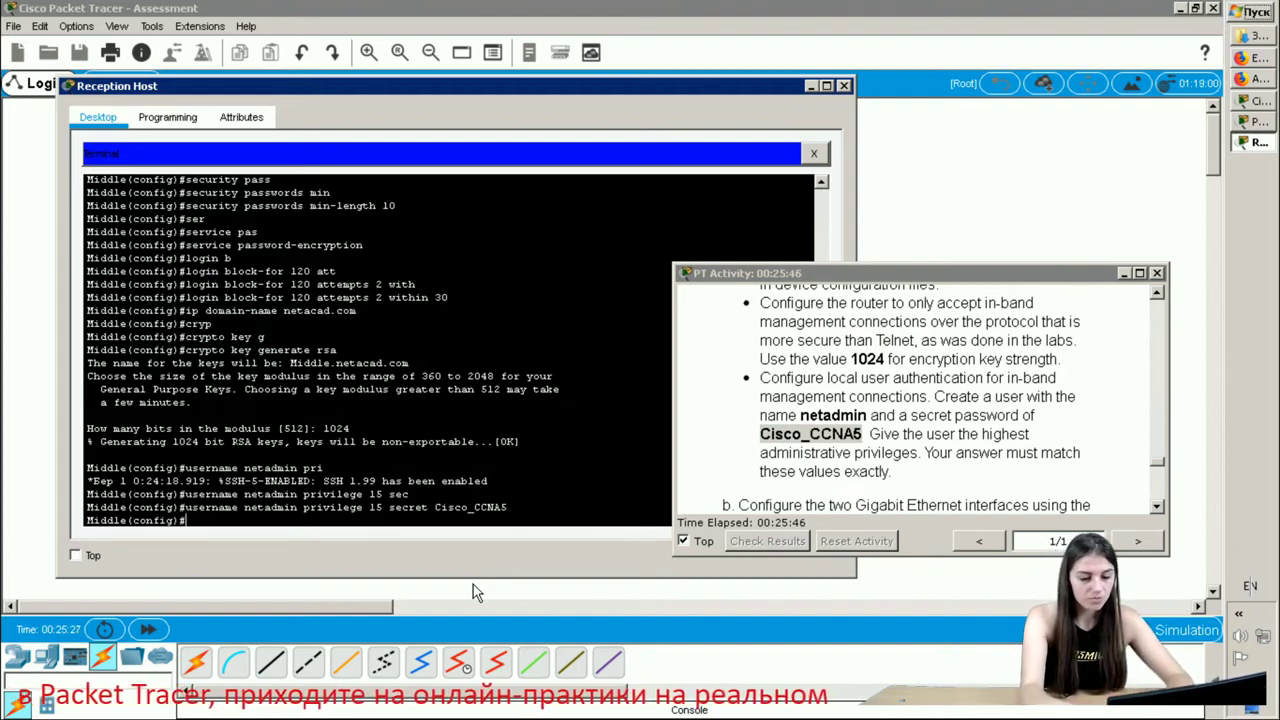
# - Under line vty 0 15, set login local and transport input ssh, then exit
pyautogui.write('line')
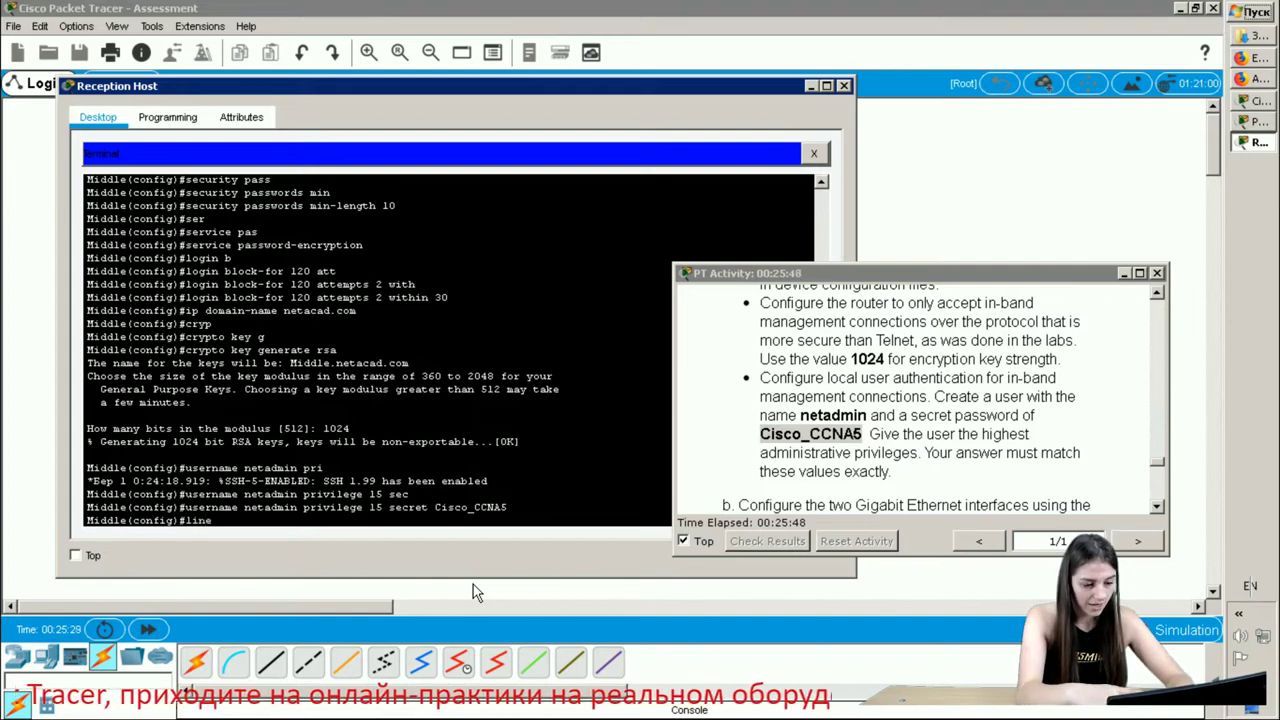
pyautogui.write(' vty 0')
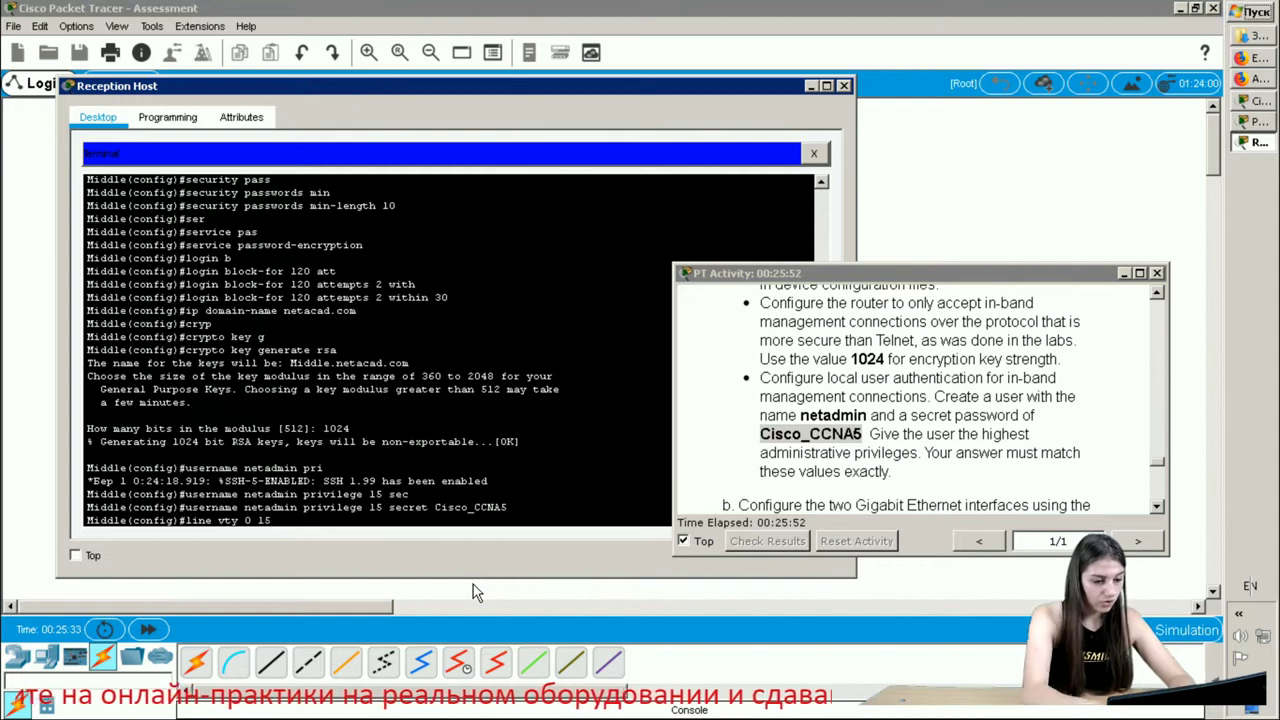
pyautogui.write(' 15')
pyautogui.press('Return')
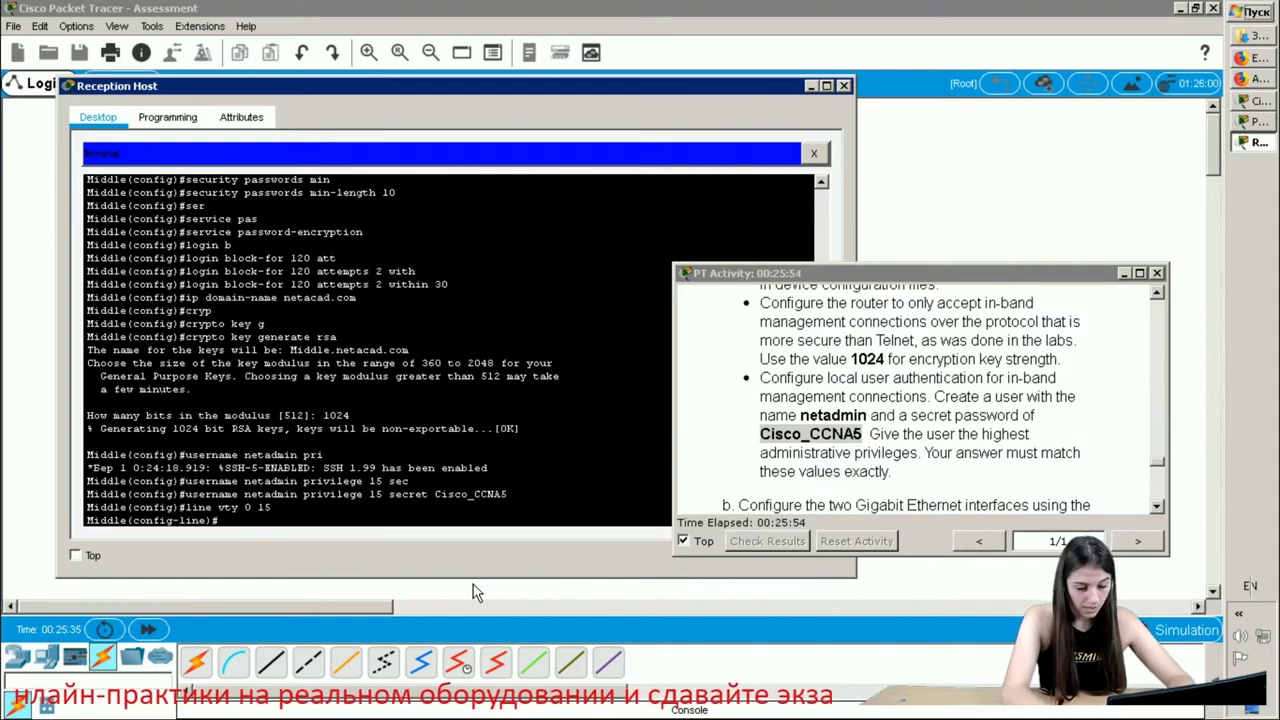
pyautogui.write('log')
pyautogui.press('Tab')
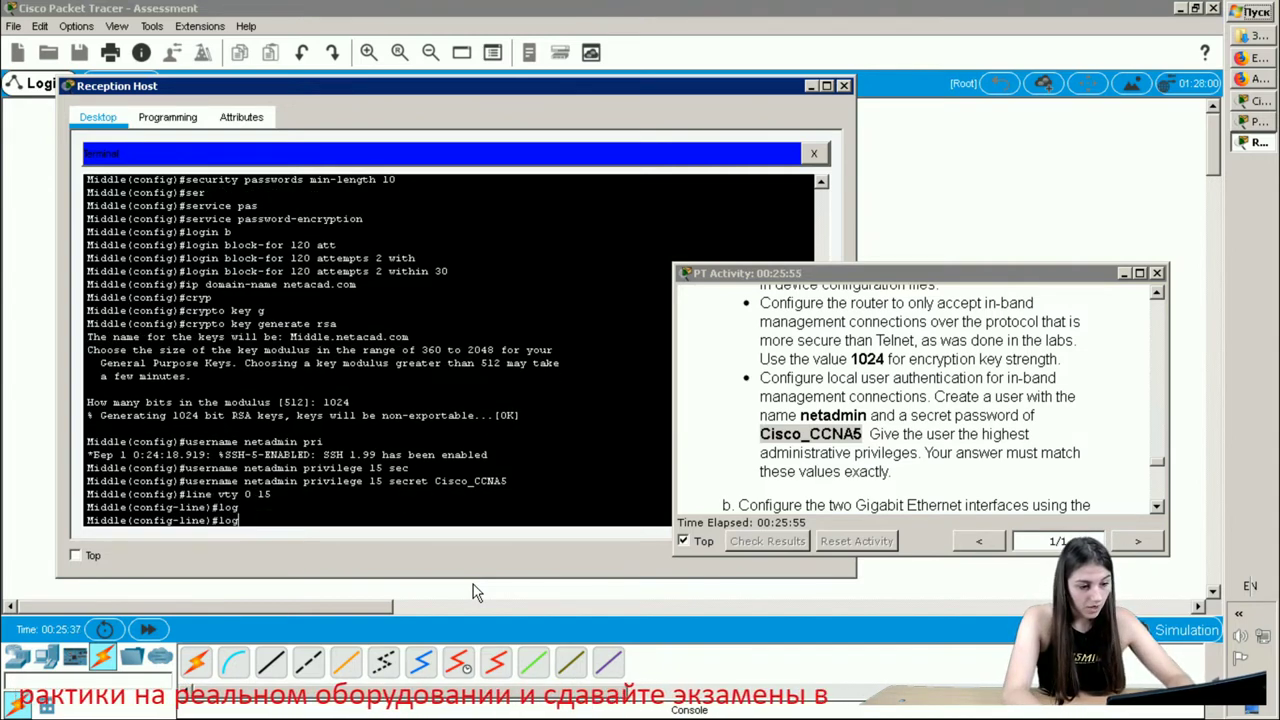
pyautogui.write('in l')
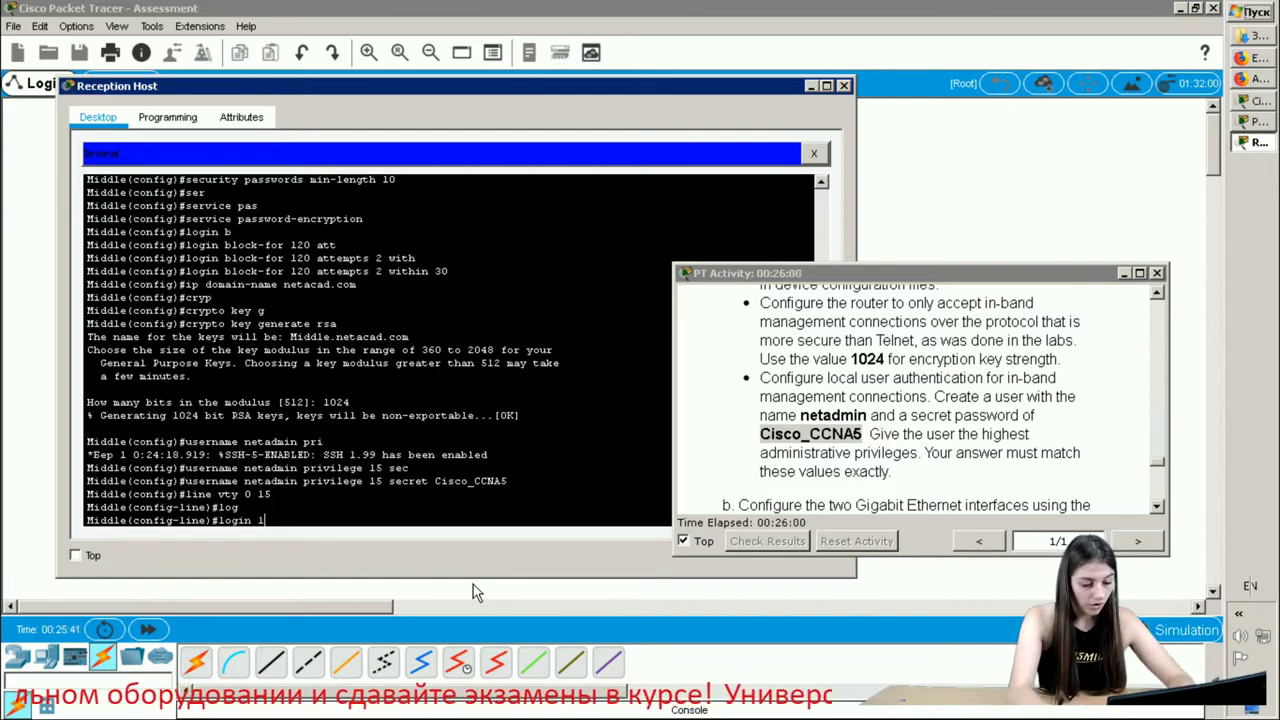
pyautogui.write('ocal')
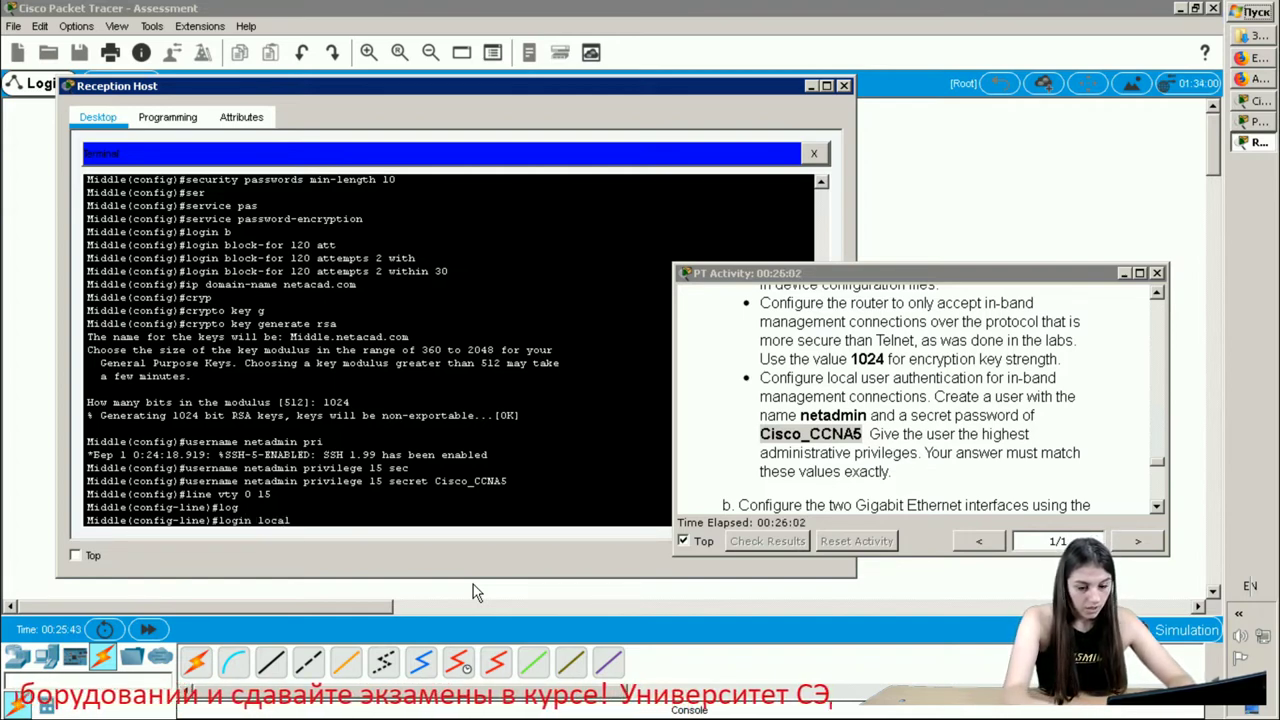
pyautogui.press('Return')
pyautogui.write('tra')
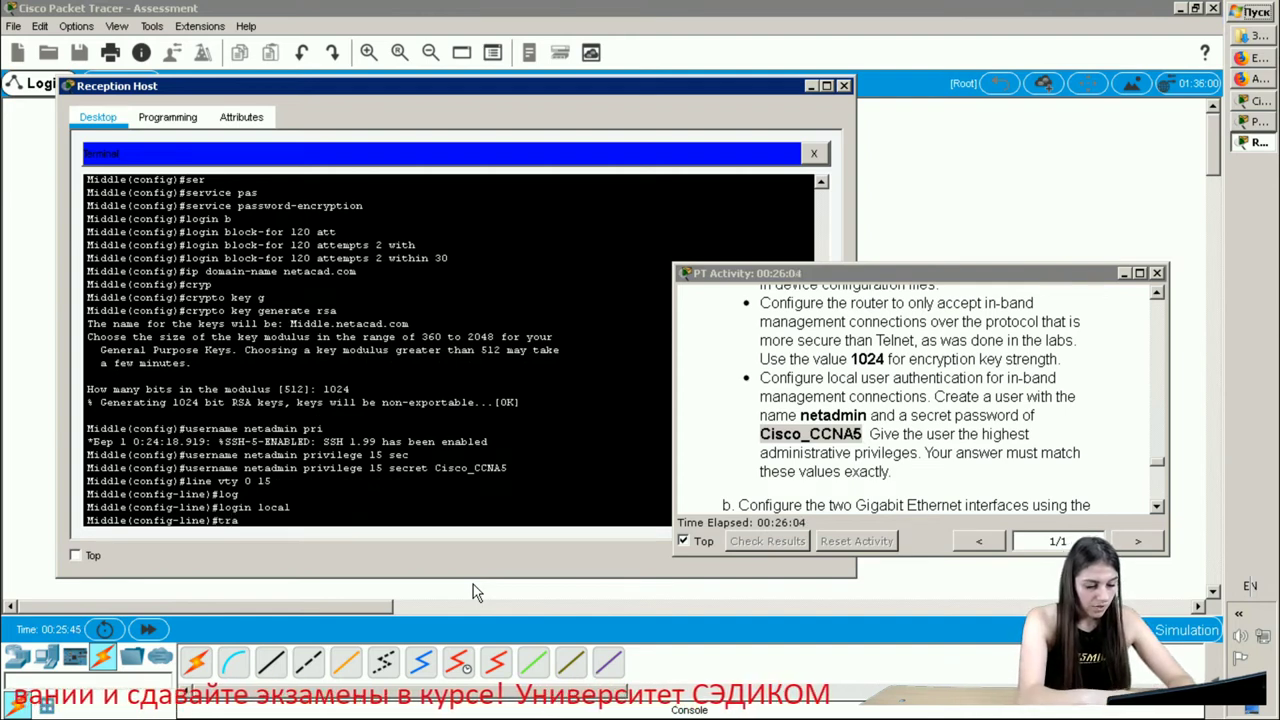
pyautogui.write('nspor')
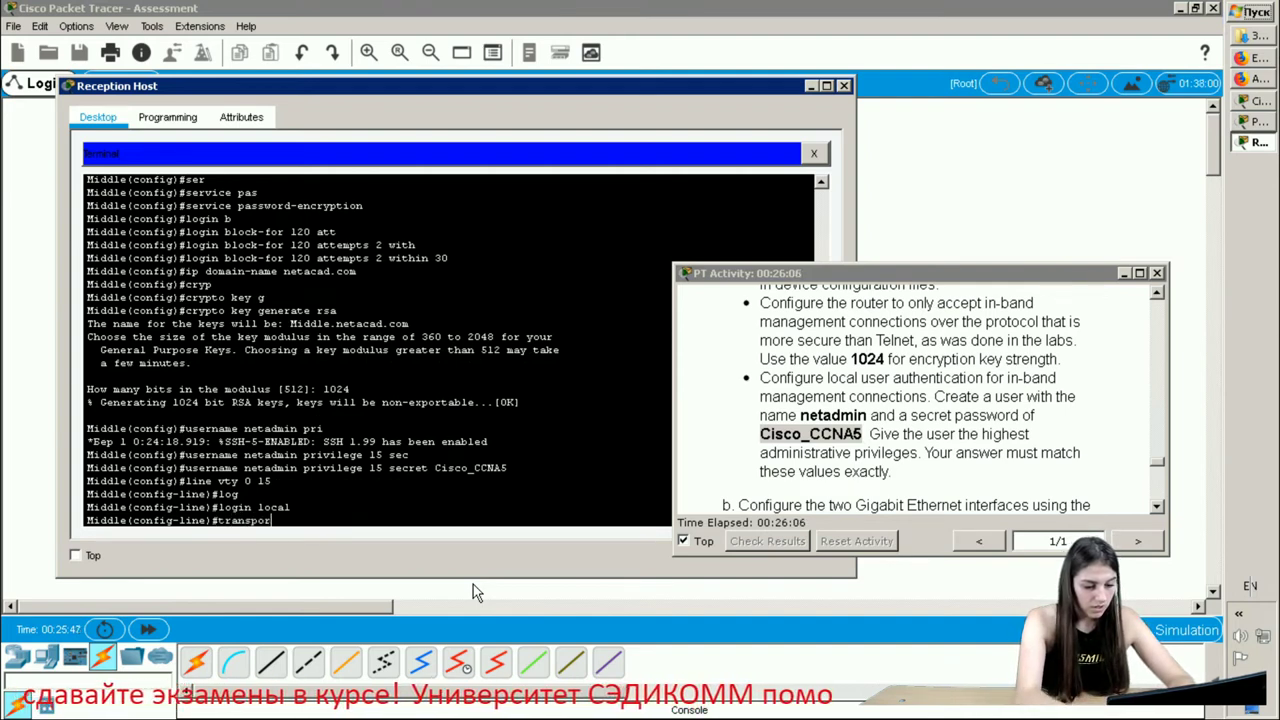
pyautogui.write('t input')
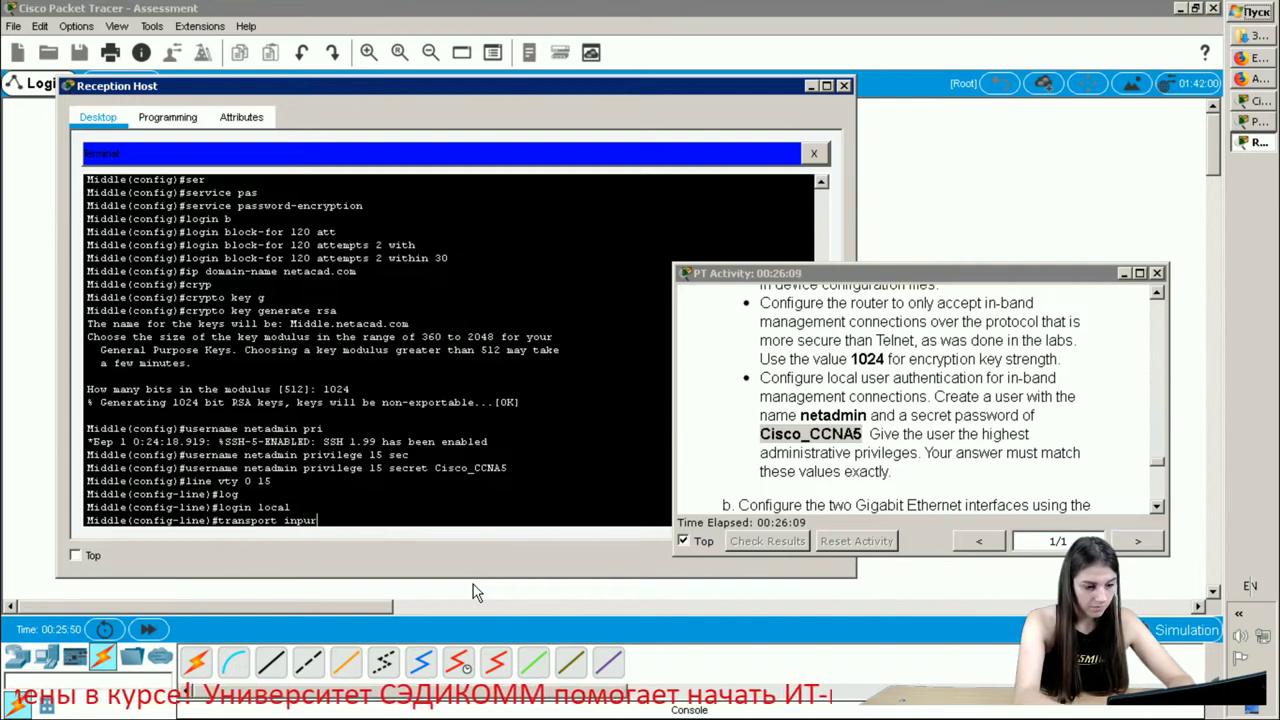
pyautogui.write(' ss')
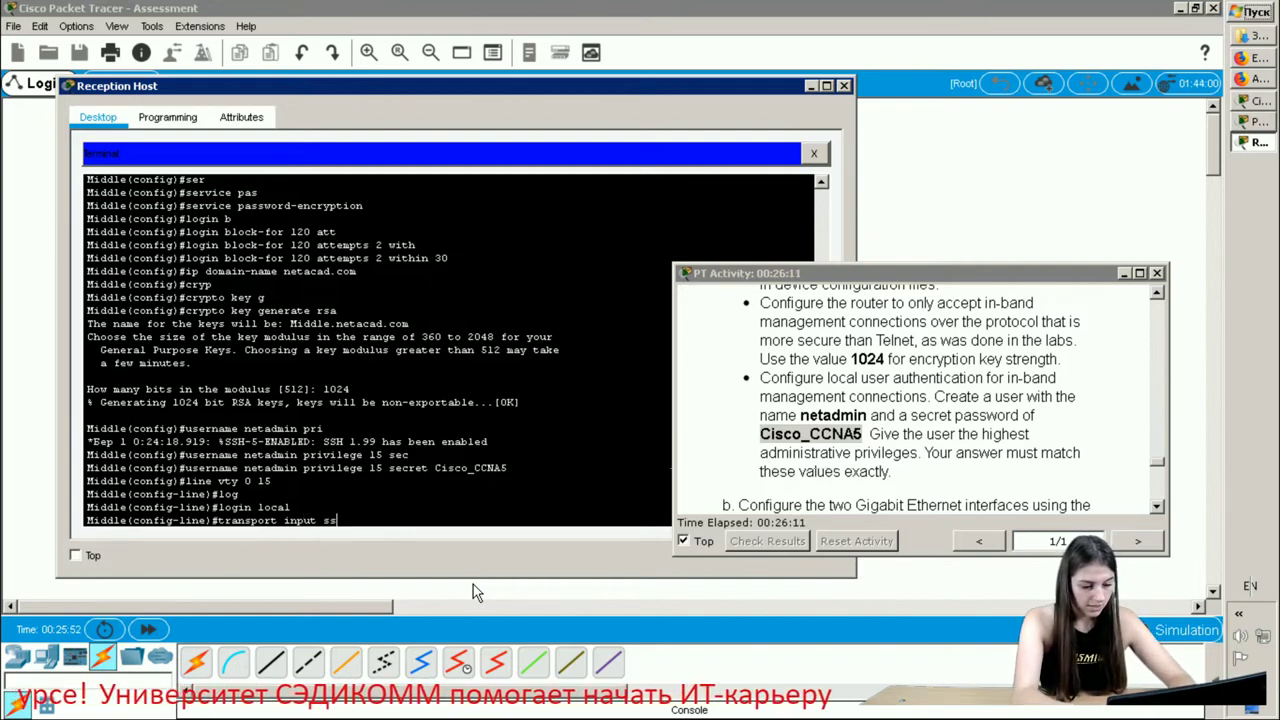
pyautogui.write('h')
pyautogui.press('Return')
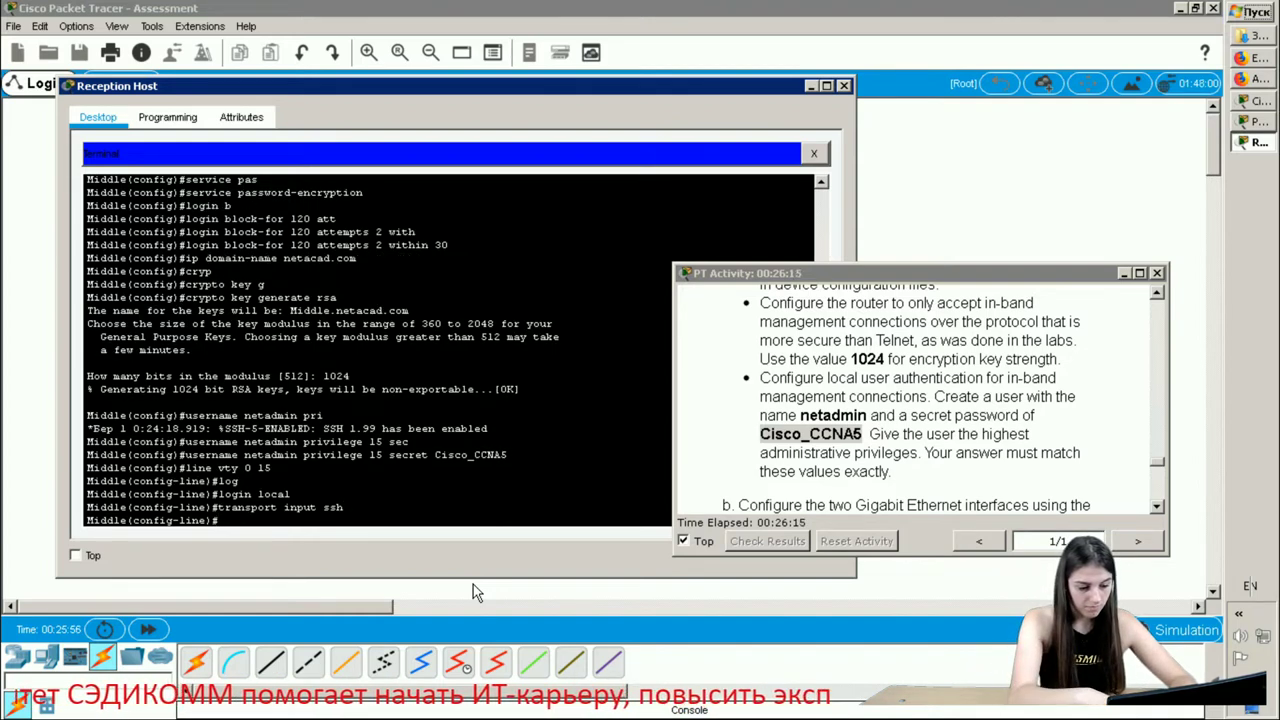
pyautogui.write('exit')
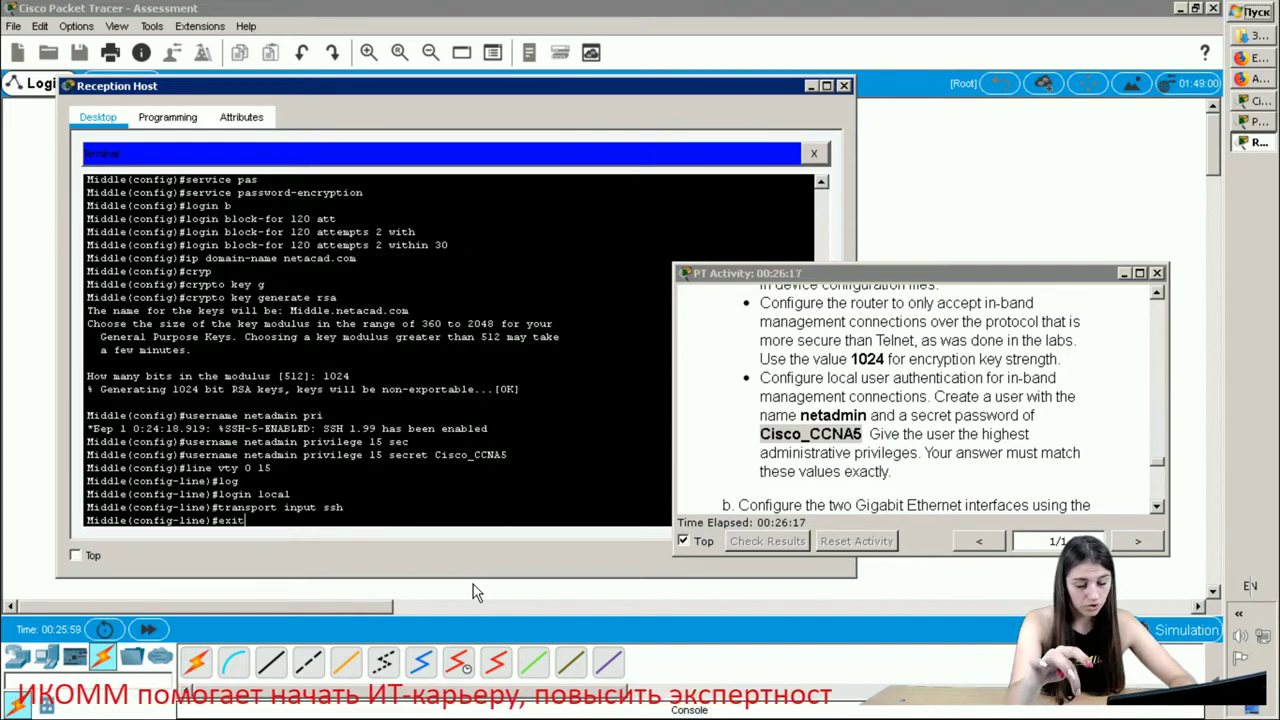
pyautogui.press('Return')
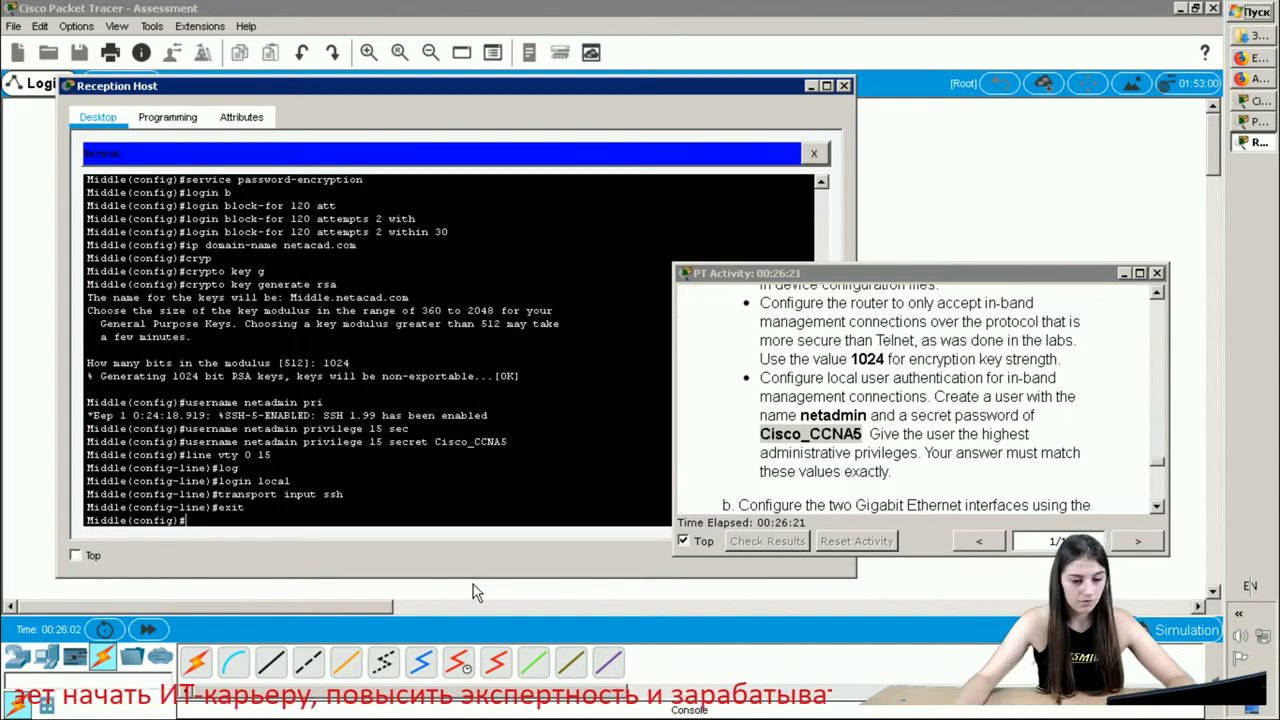
# - Scroll to the interface step and enter interface GigabitEthernet 0/0 configuration
pyautogui.scroll(-2, 914, 380)
pyautogui.click(914, 380)
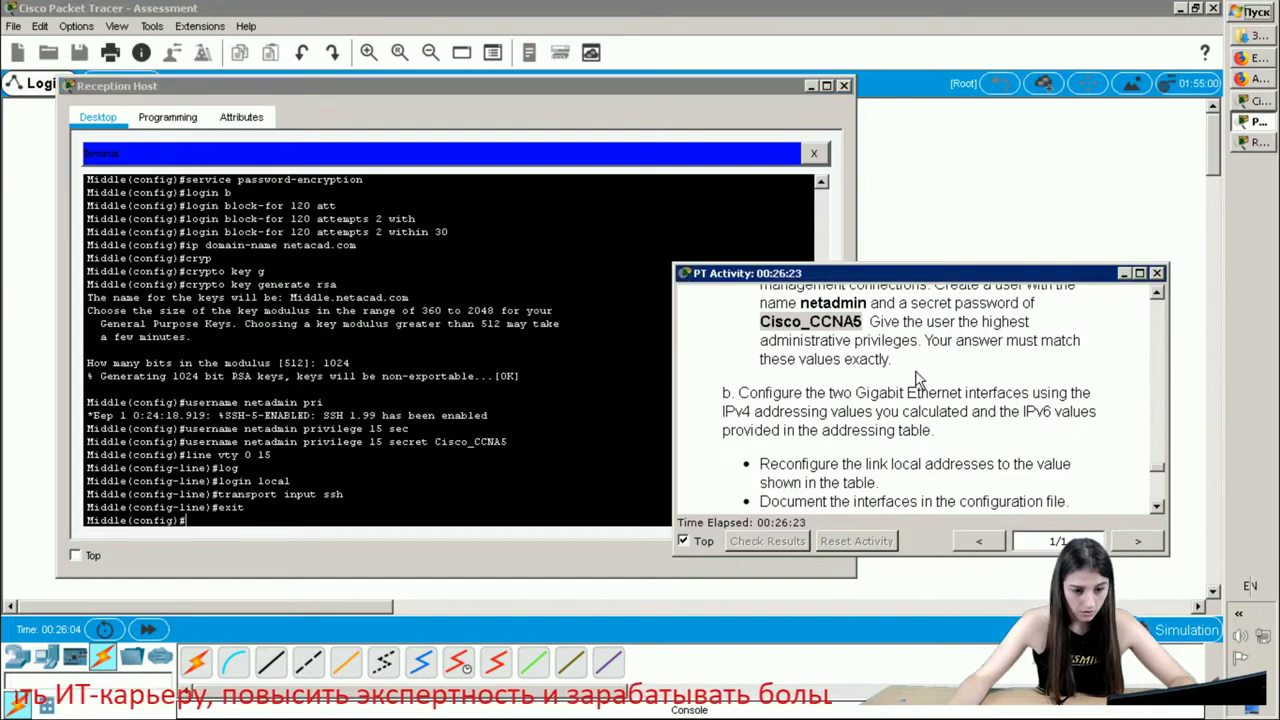
pyautogui.scroll(-1, 812, 410)
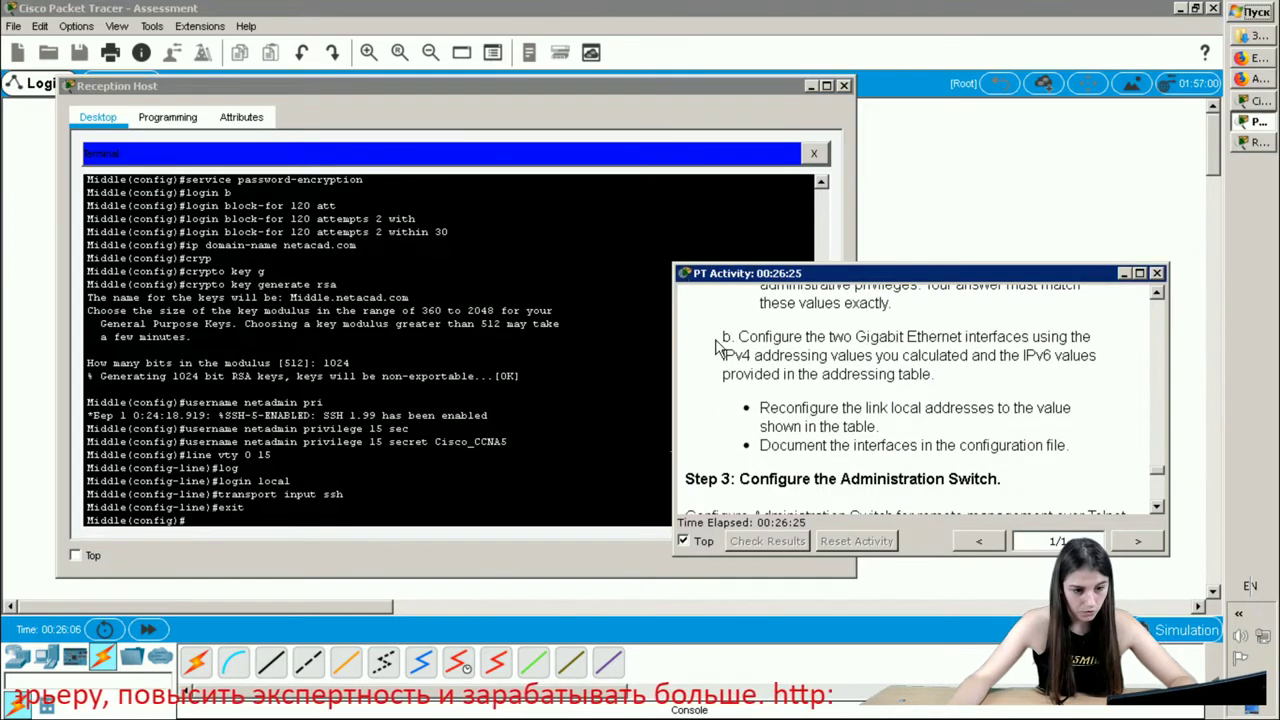
pyautogui.moveTo(720, 337); pyautogui.dragTo(993, 366)
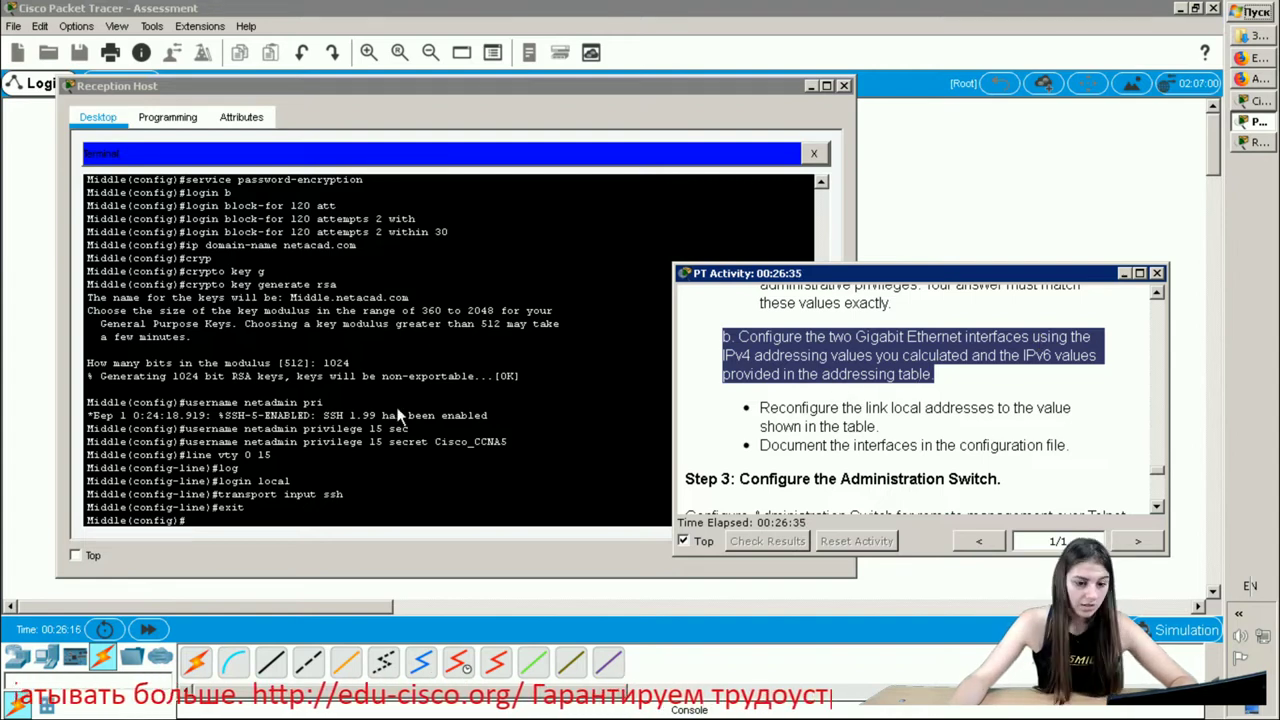
pyautogui.click(276, 517)
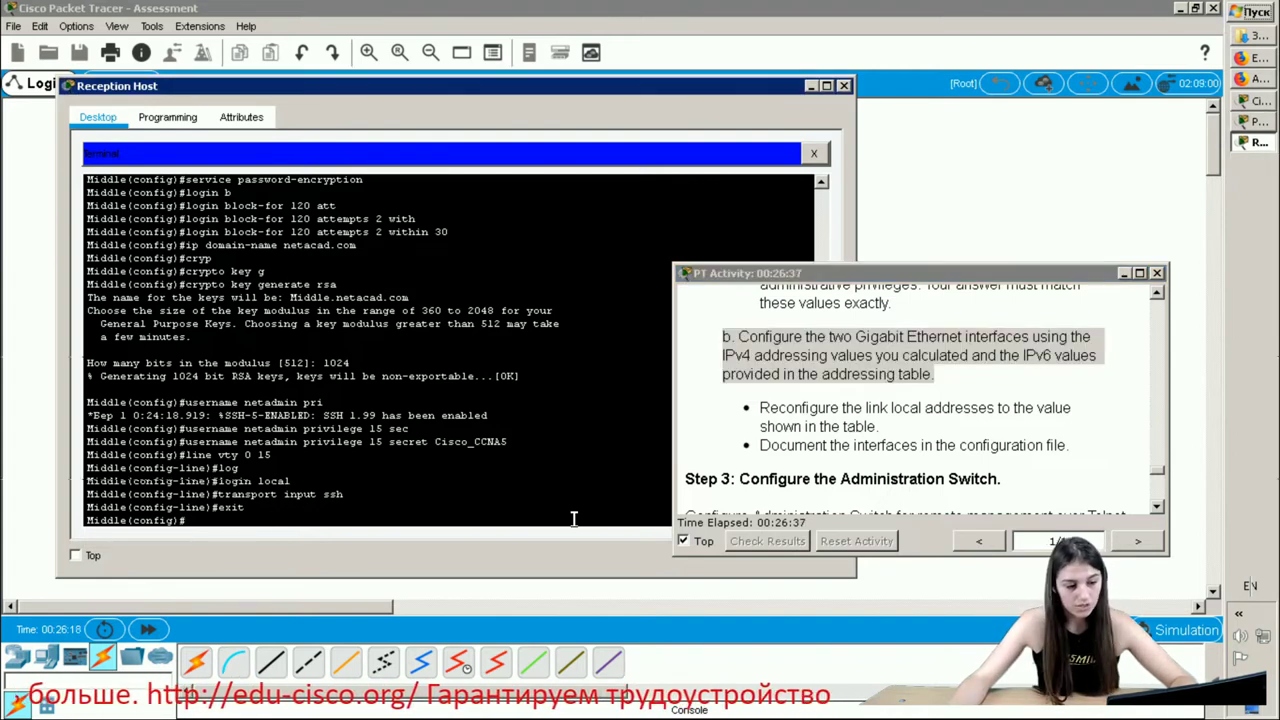
pyautogui.write('in')
pyautogui.press('Tab')
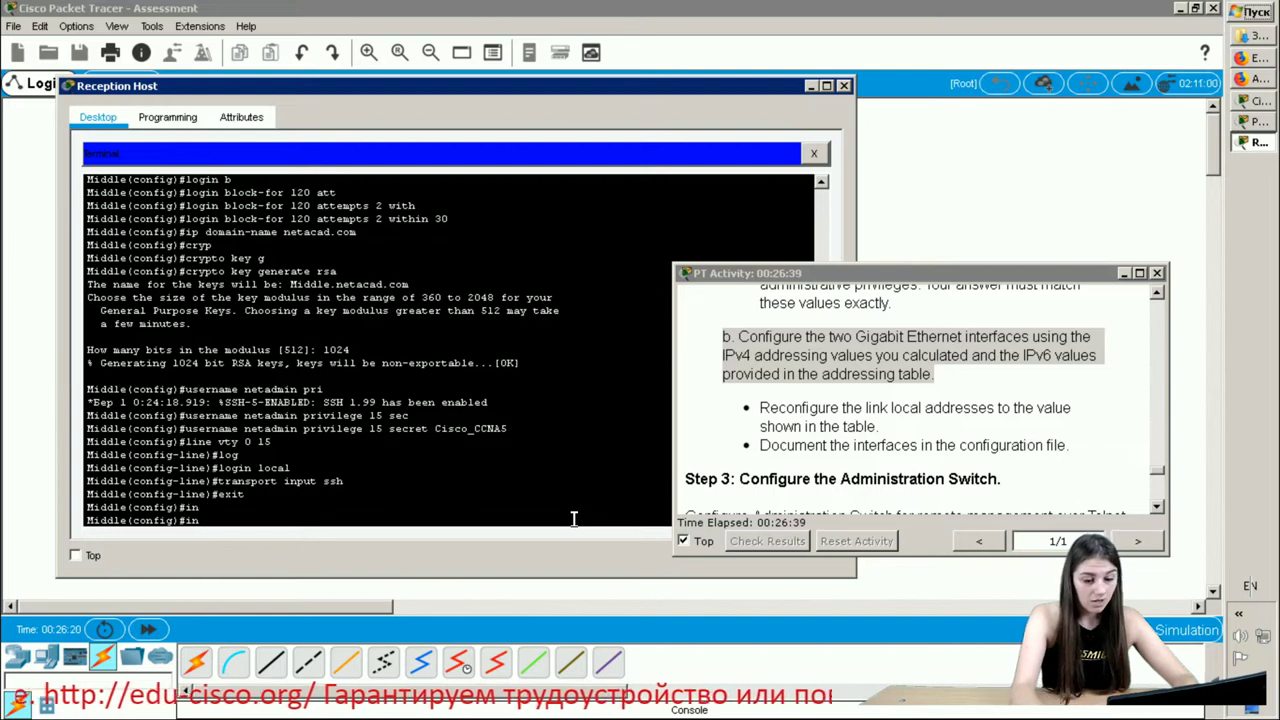
pyautogui.press('Tab')
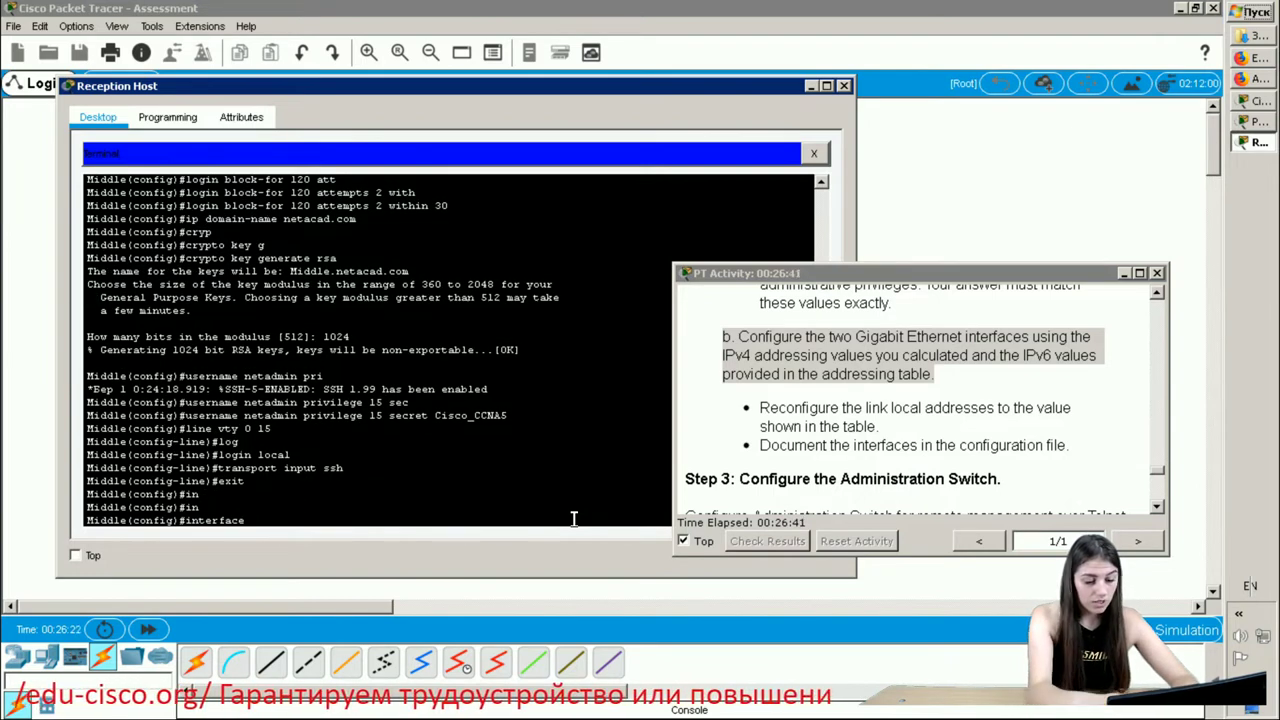
pyautogui.write('g')
pyautogui.press('Tab')
pyautogui.write('0')
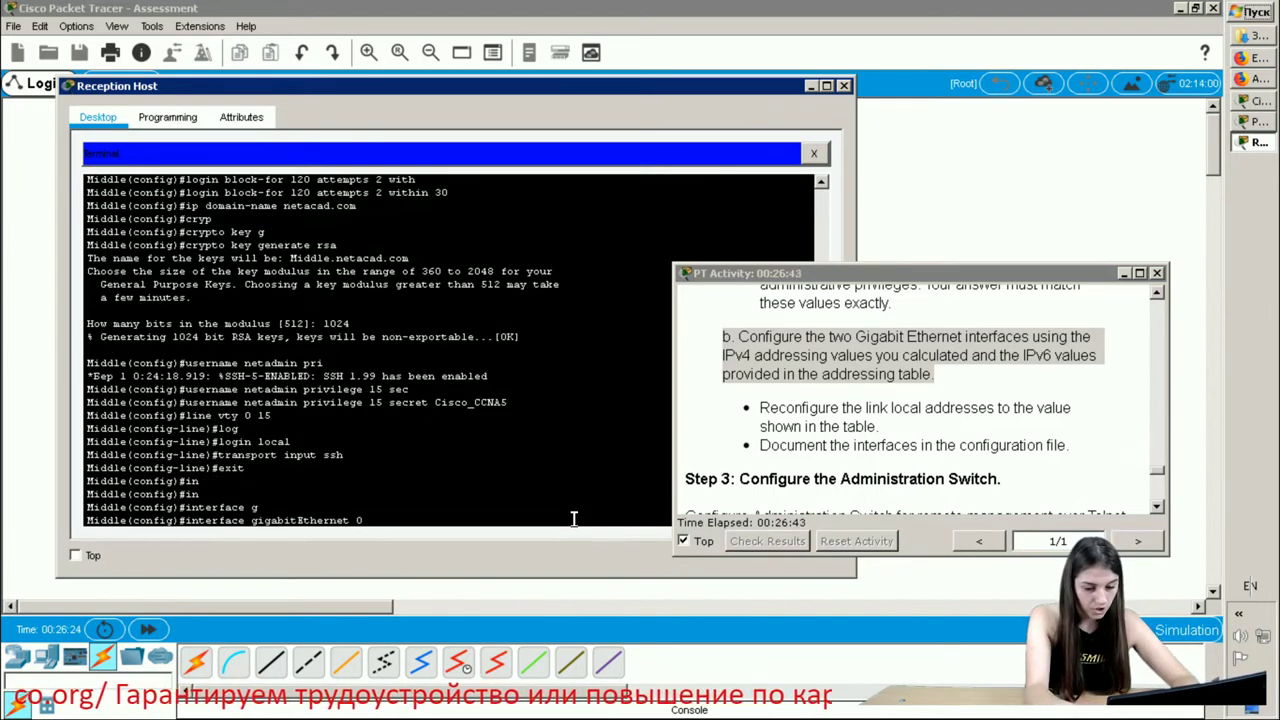
pyautogui.write('/0')
pyautogui.press('Return')
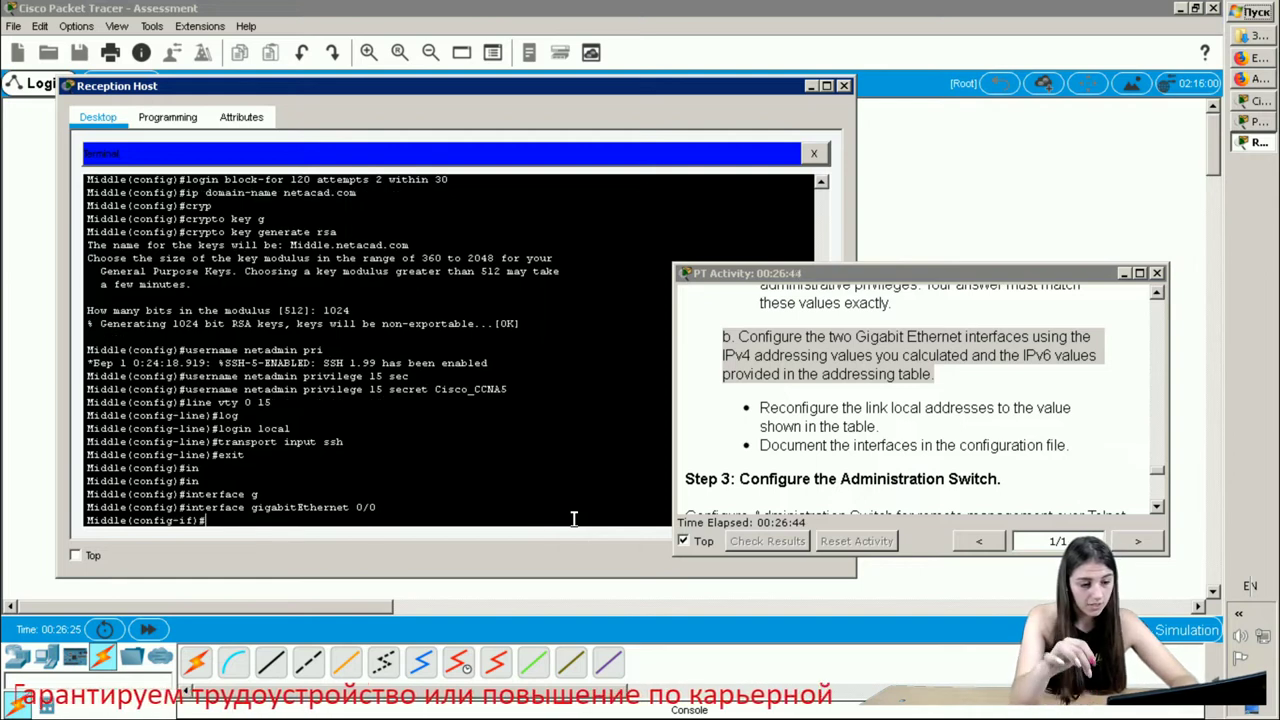
# - Begin the ip address command and bring the browser forward to find the address
pyautogui.write('ip')
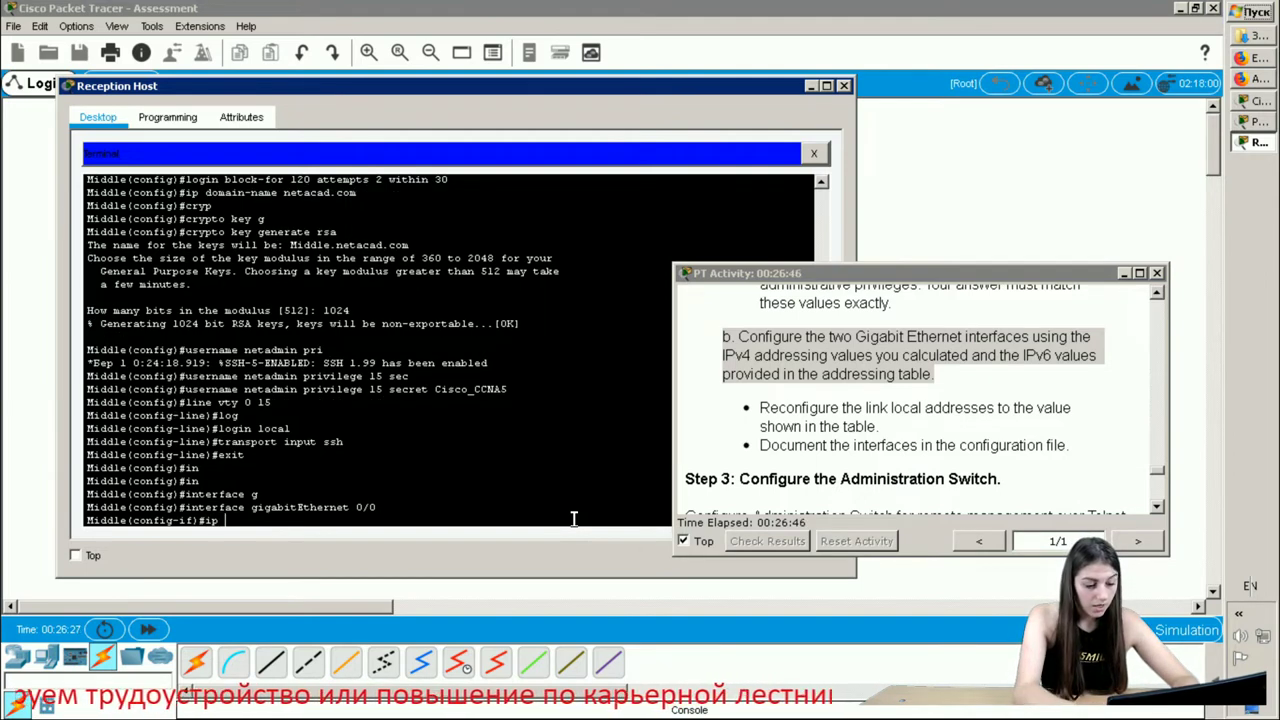
pyautogui.write(' ad')
pyautogui.press('Tab')
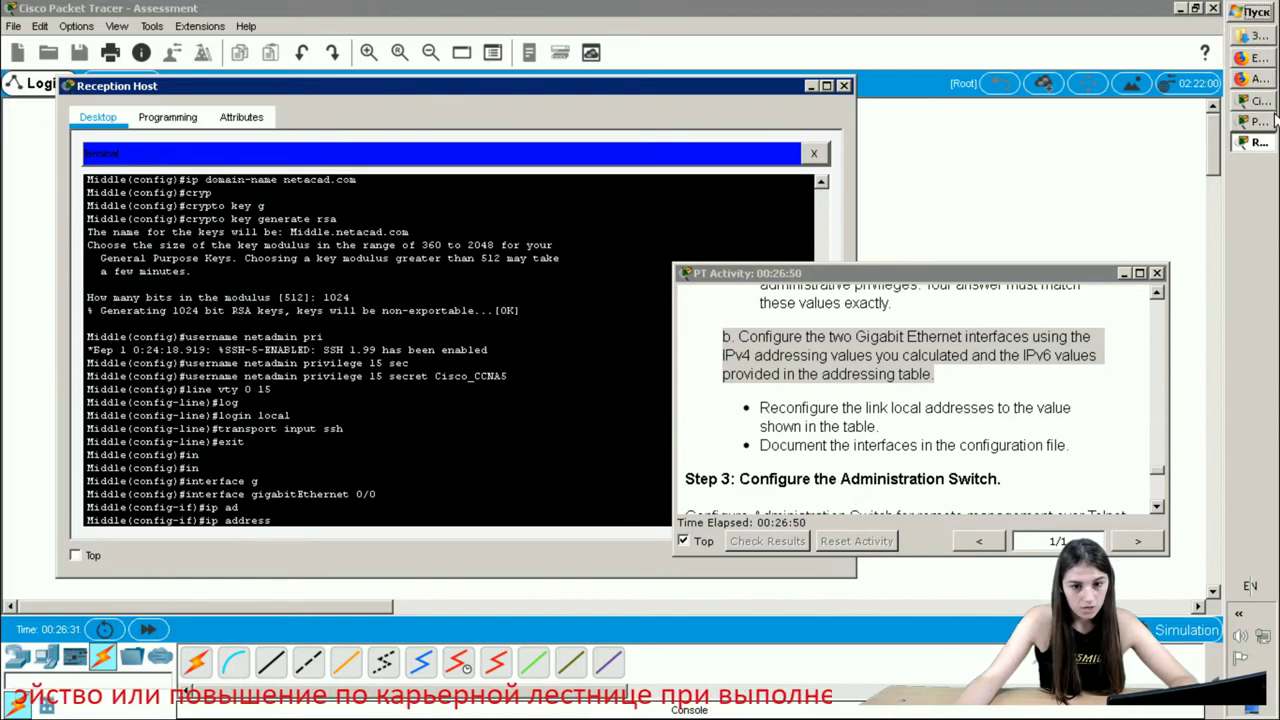
pyautogui.click(1258, 79)
# - Read 192.168.1.126 from cell C4 of the addressing sheet and return to the Reception Host terminal
pyautogui.click(1258, 58)
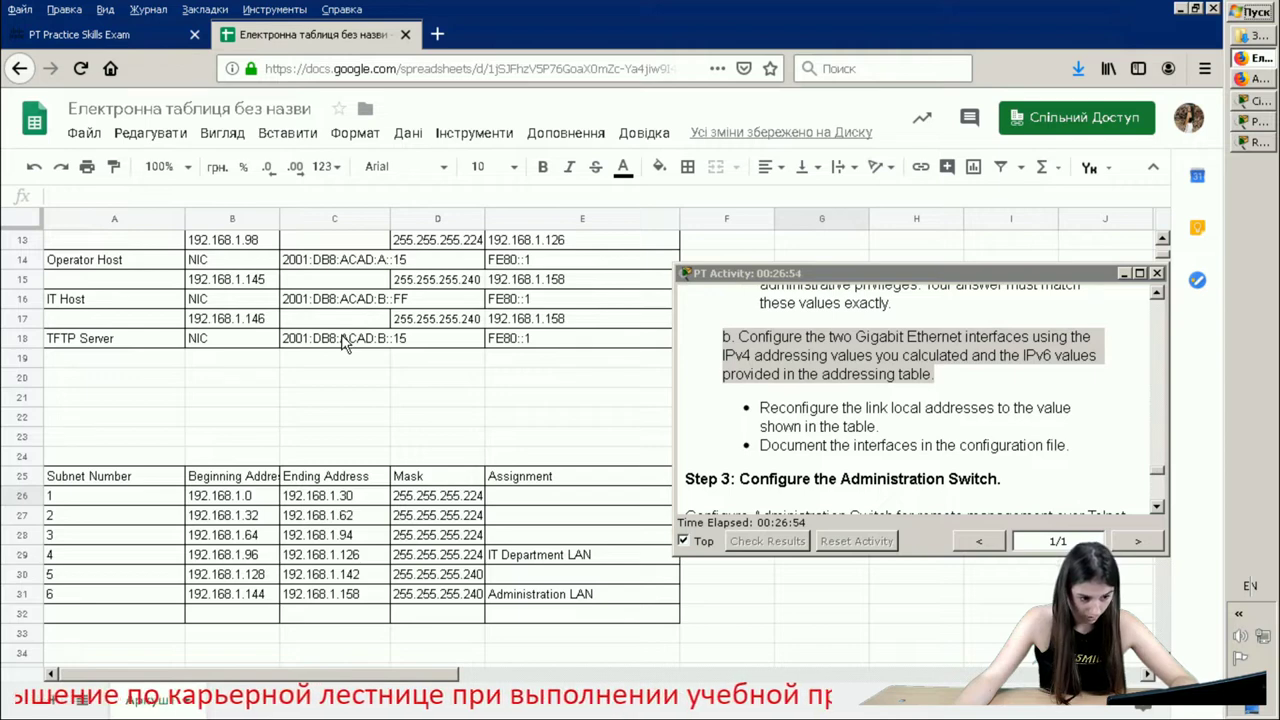
pyautogui.scroll(3, 343, 343)
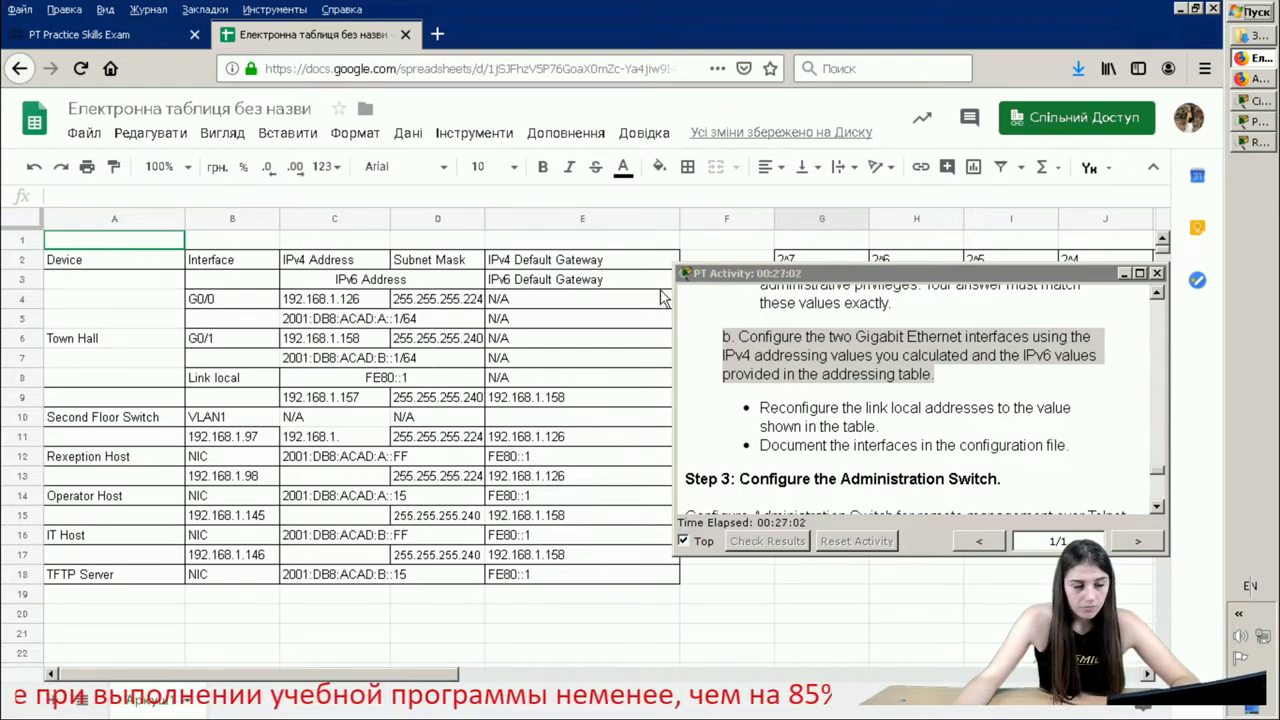
pyautogui.click(368, 300)
pyautogui.doubleClick(386, 298)
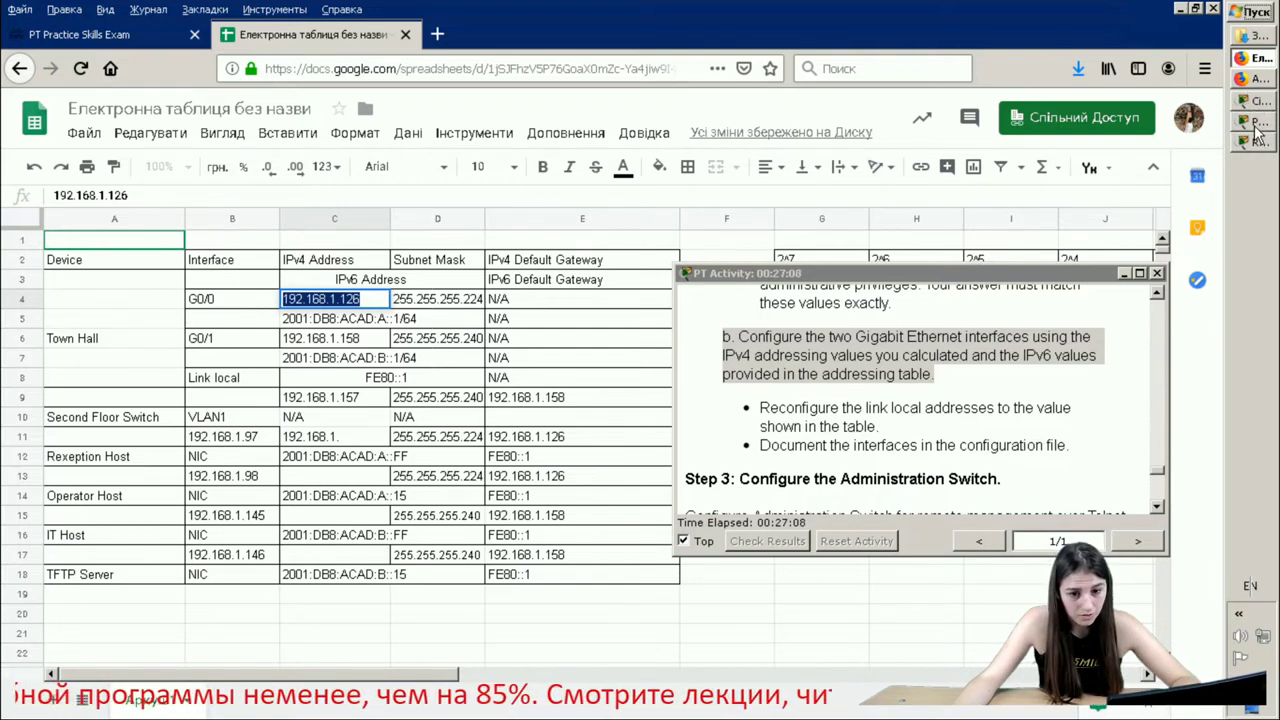
pyautogui.click(1255, 122)
pyautogui.click(1060, 131)
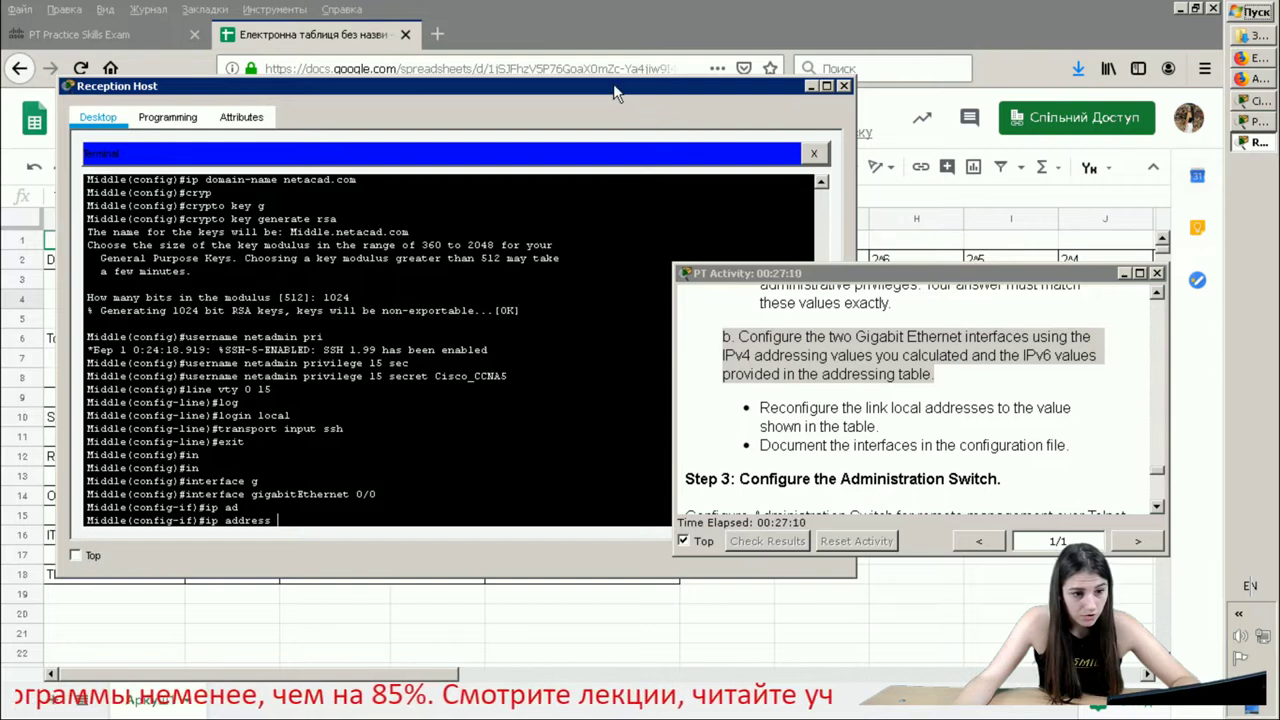
# - Assign 192.168.1.126 255.255.255.224 to G0/0
pyautogui.moveTo(613, 83); pyautogui.dragTo(1065, 106)
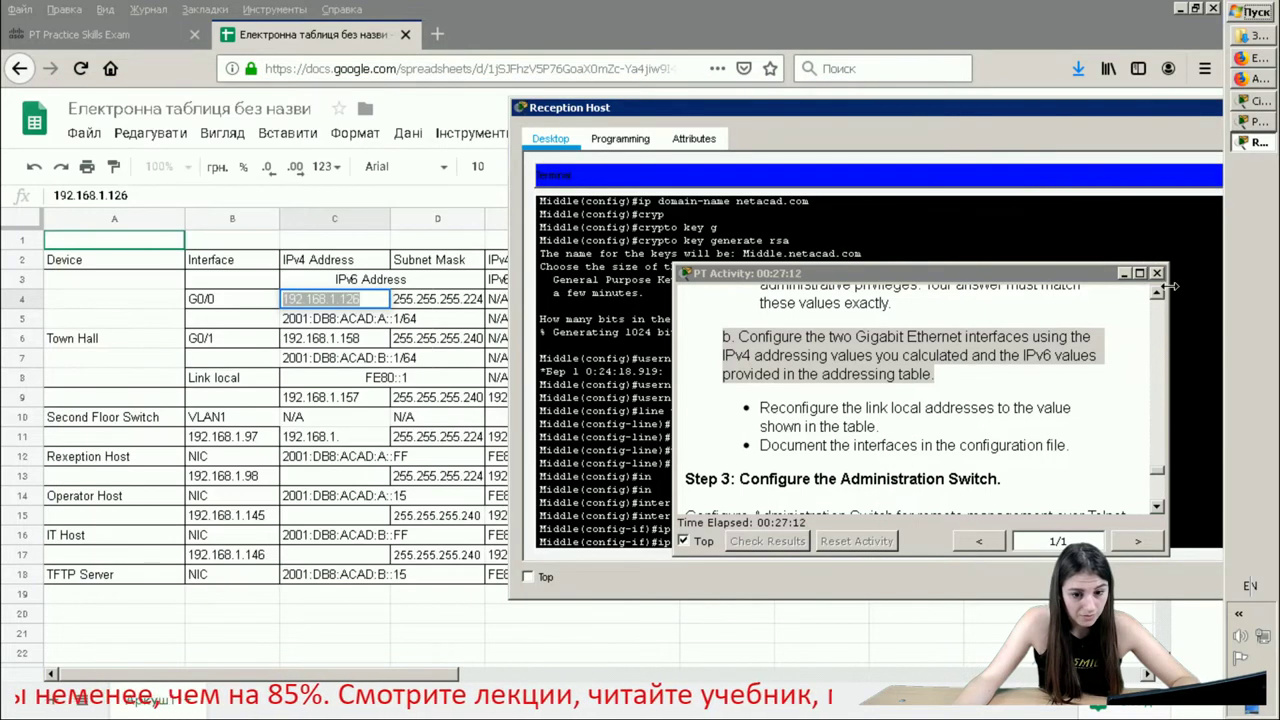
pyautogui.click(1123, 272)
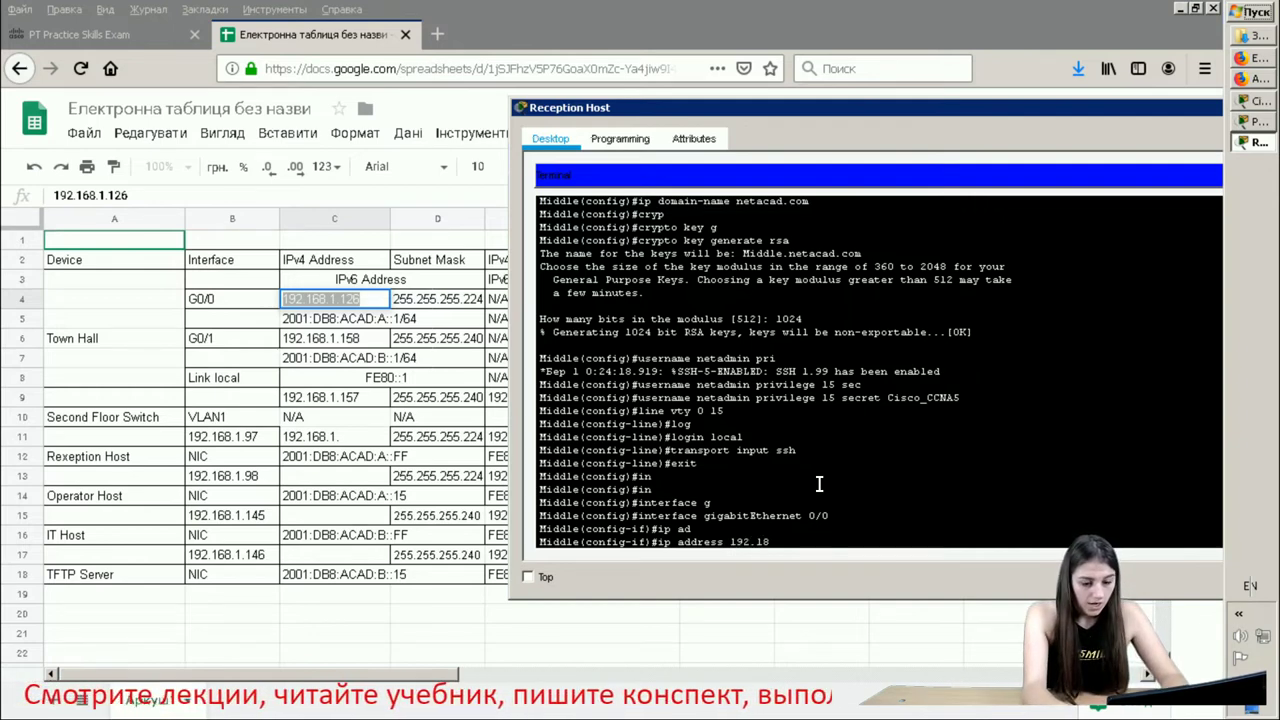
pyautogui.write('68.1')
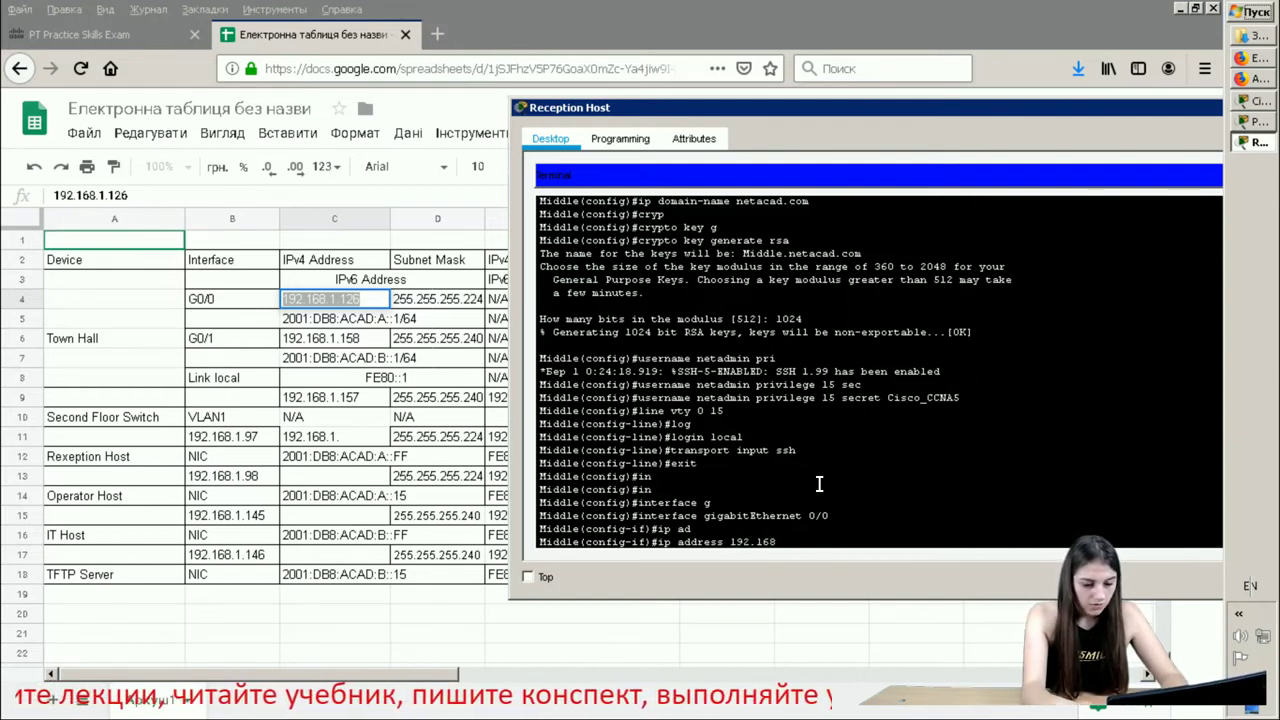
pyautogui.write('.1')
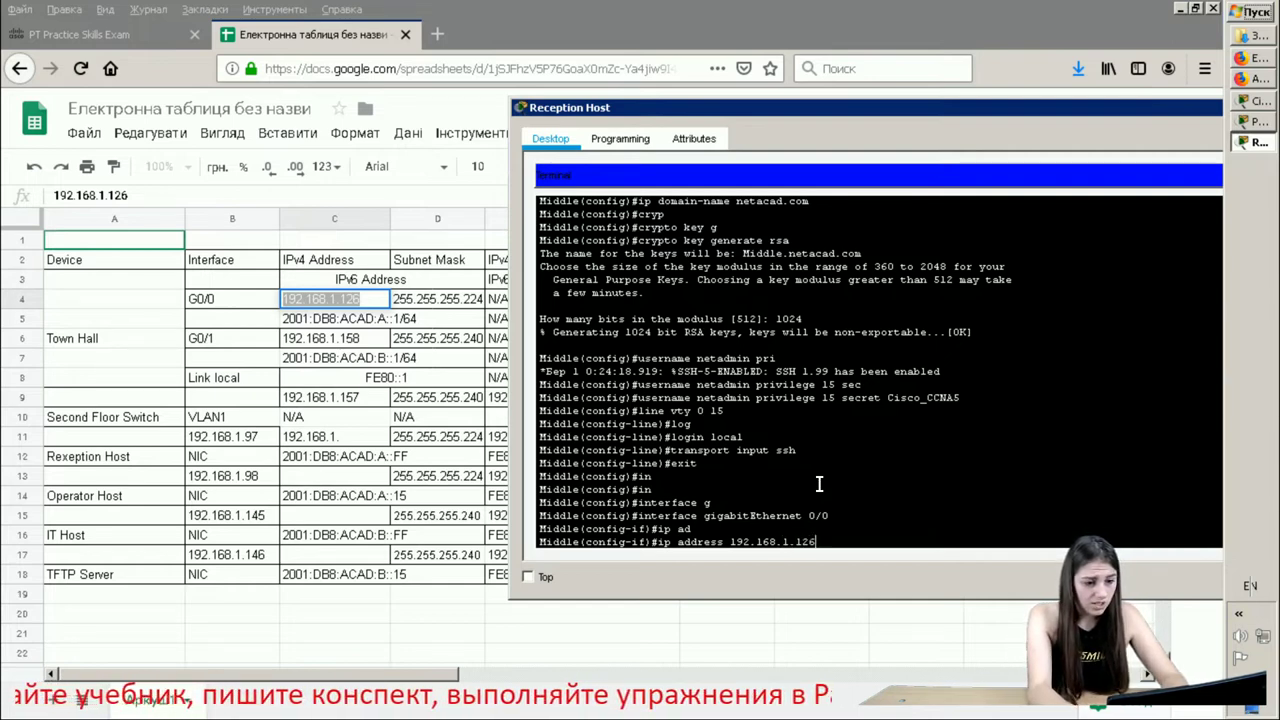
pyautogui.write('26 255')
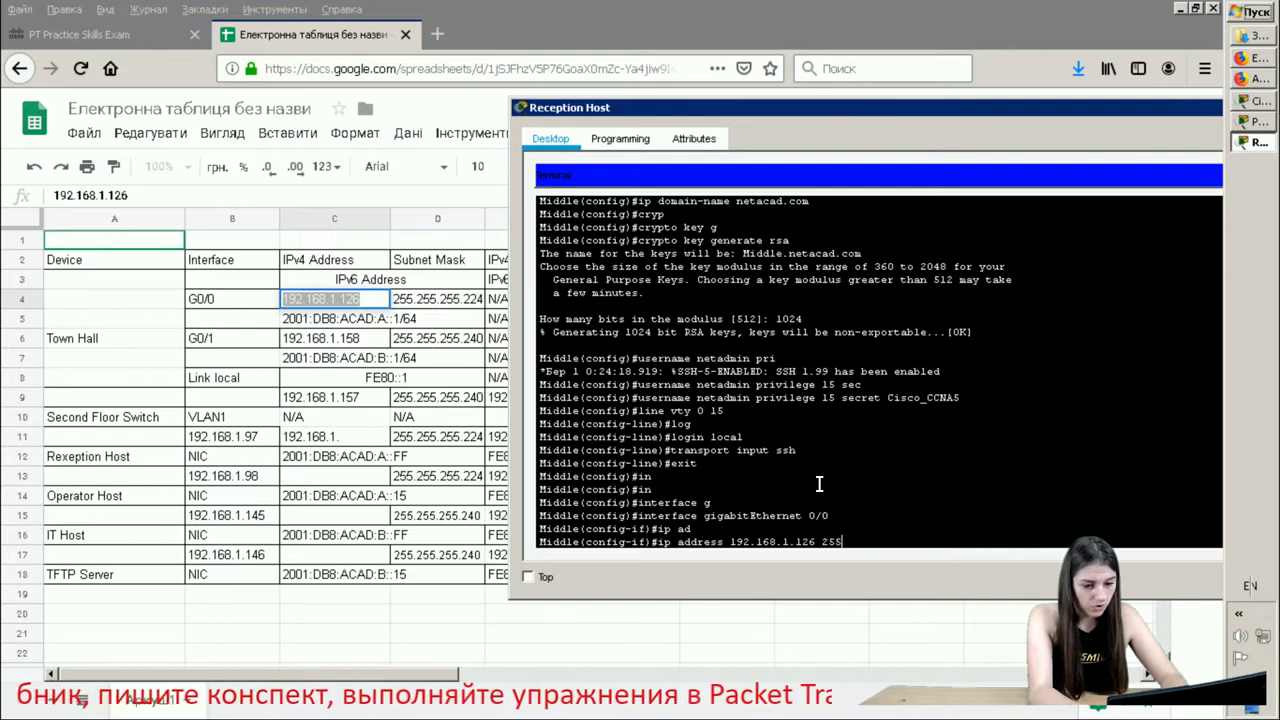
pyautogui.write('.255')
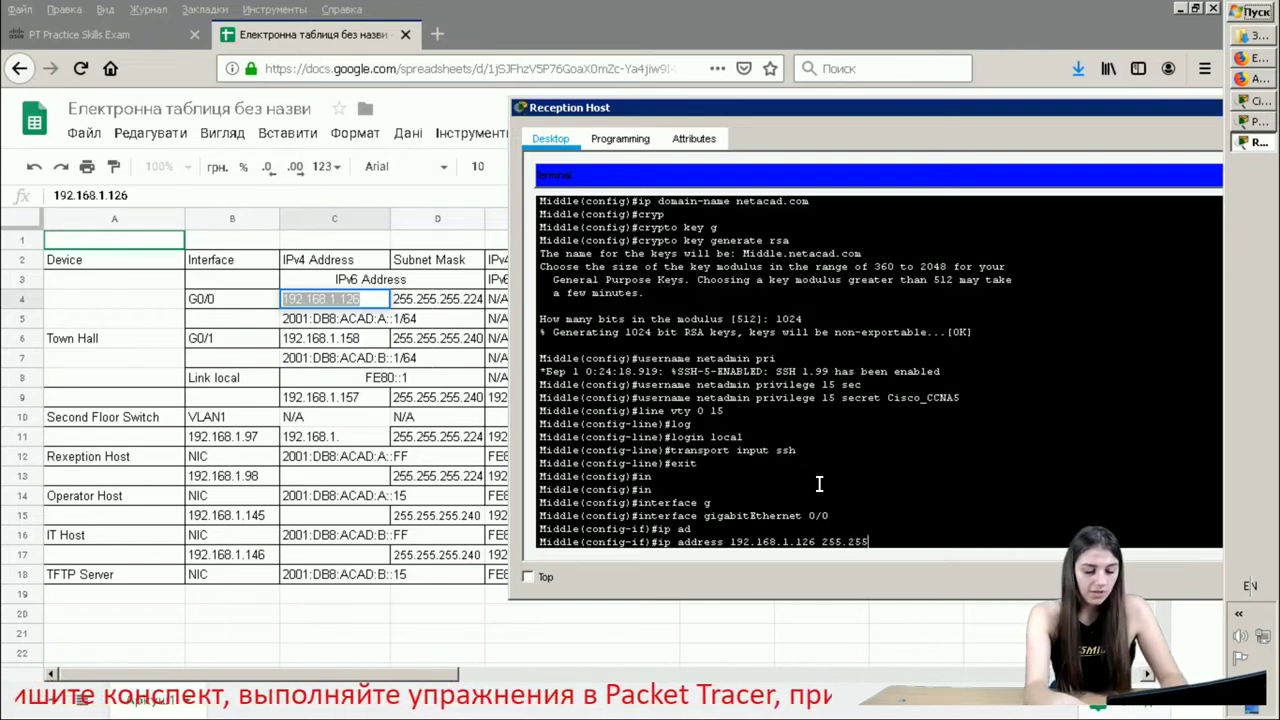
pyautogui.write('.255.22')
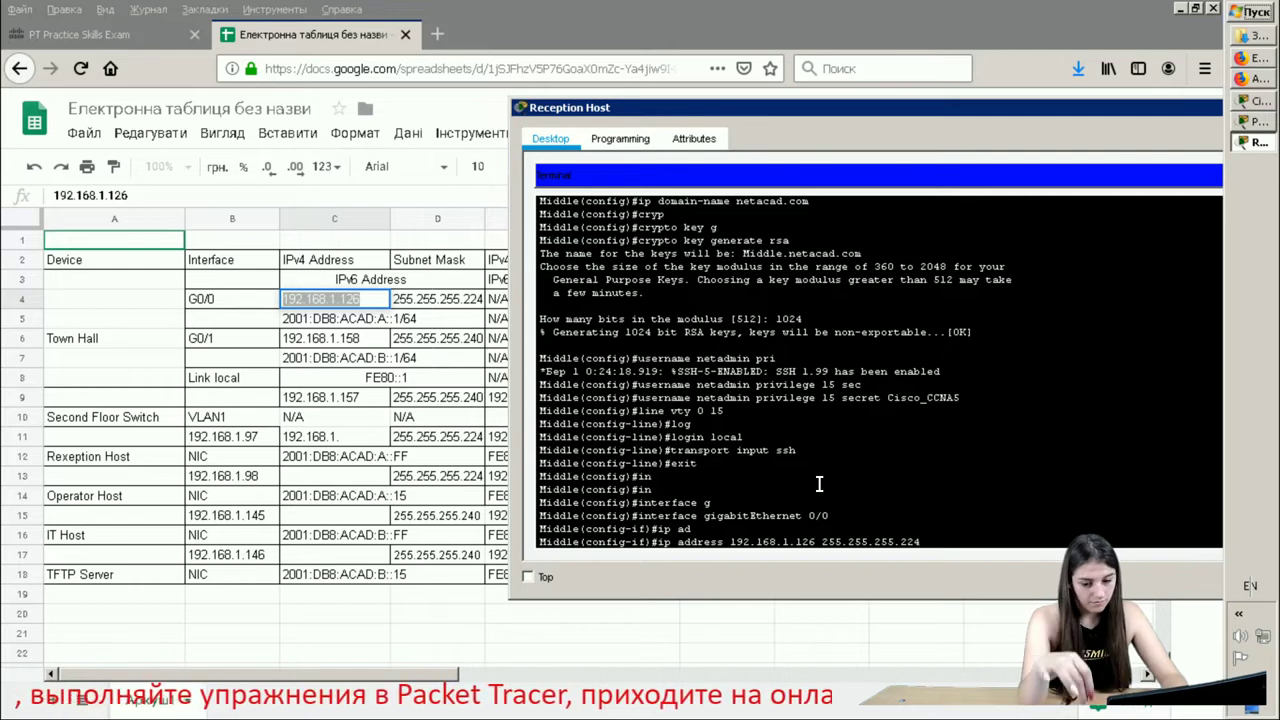
pyautogui.write('4')
pyautogui.press('Return')
# - Add the global IPv6 address 2001:DB8:ACAD:A::1/64 to G0/0
pyautogui.write('ip')
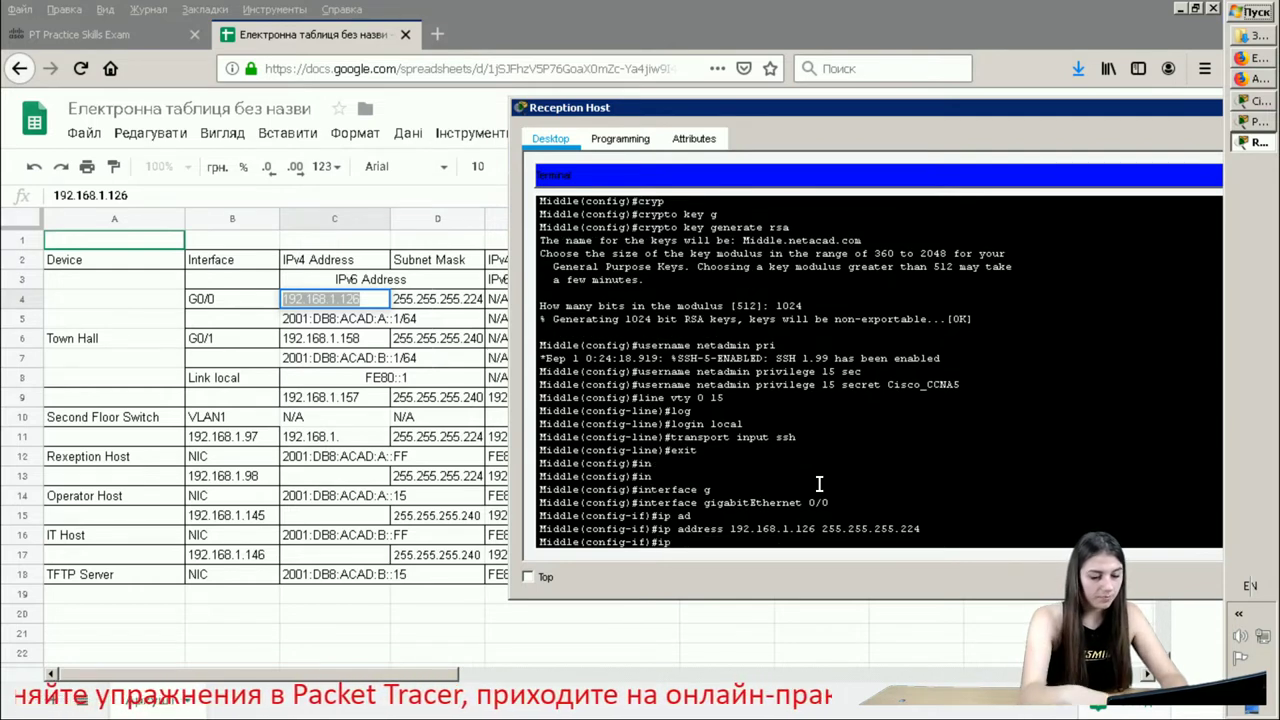
pyautogui.write('v6')
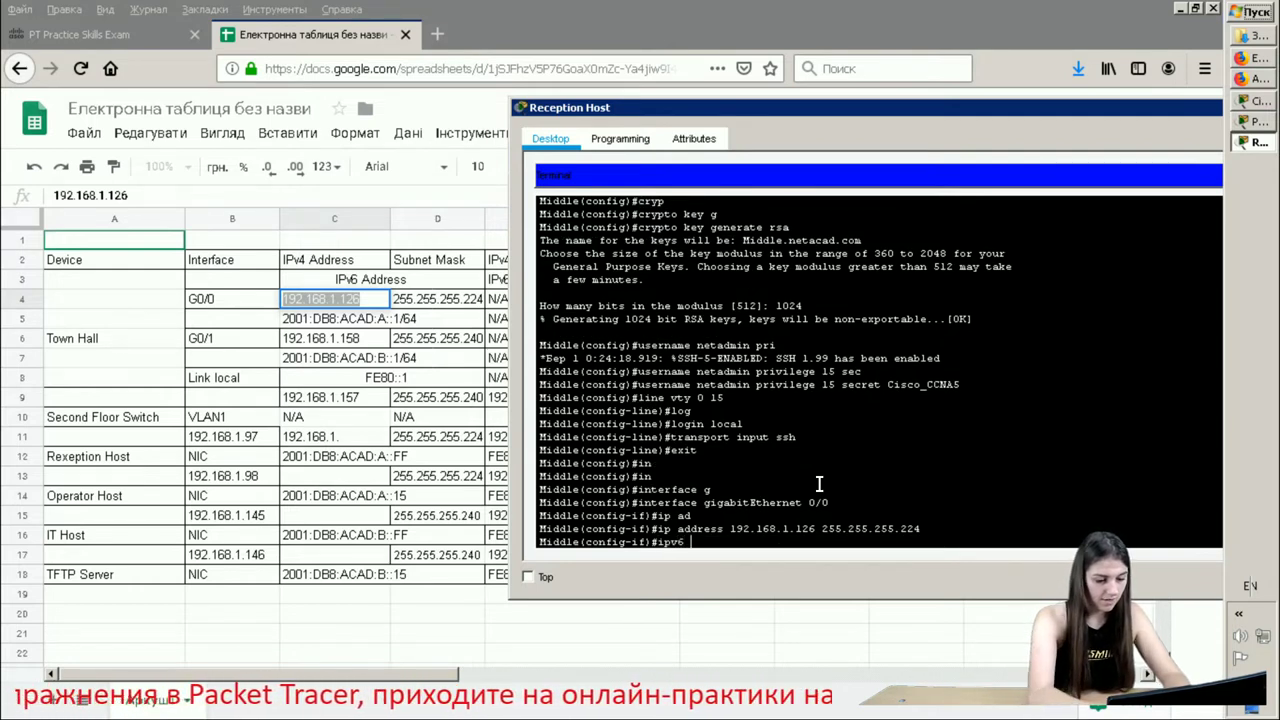
pyautogui.write(' add')
pyautogui.press('Tab')
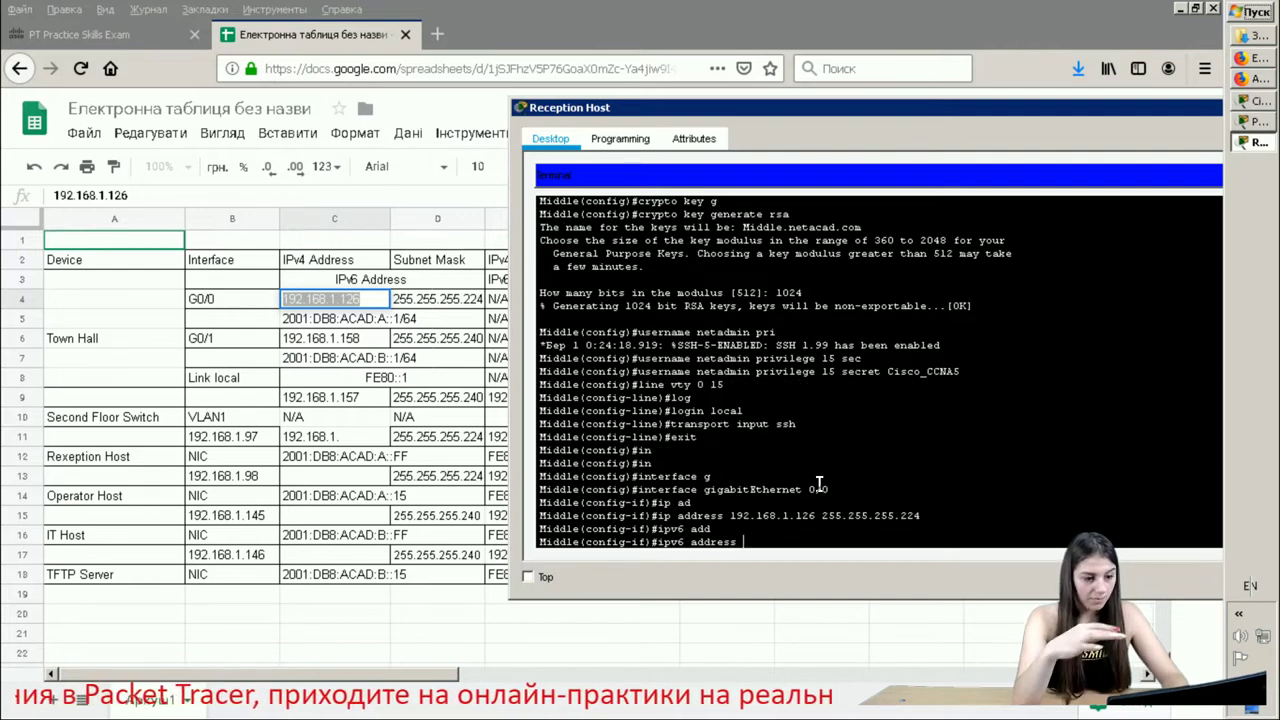
pyautogui.write('200')
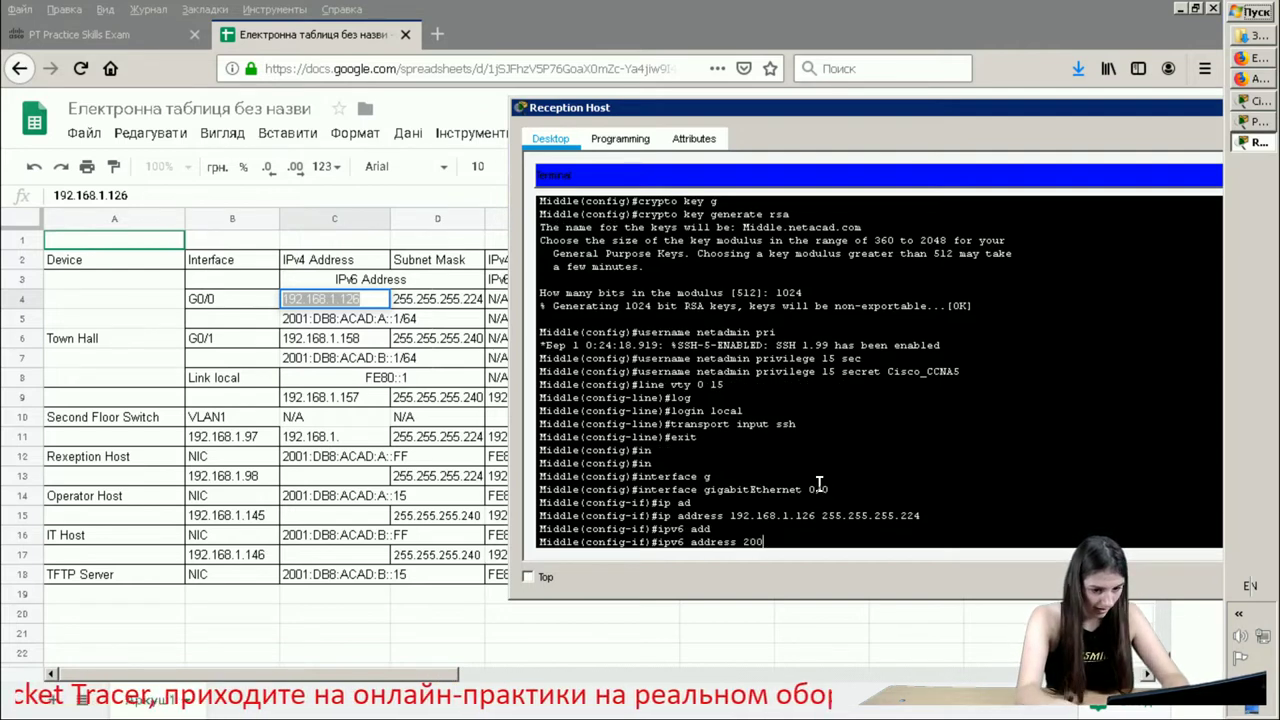
pyautogui.write('1')
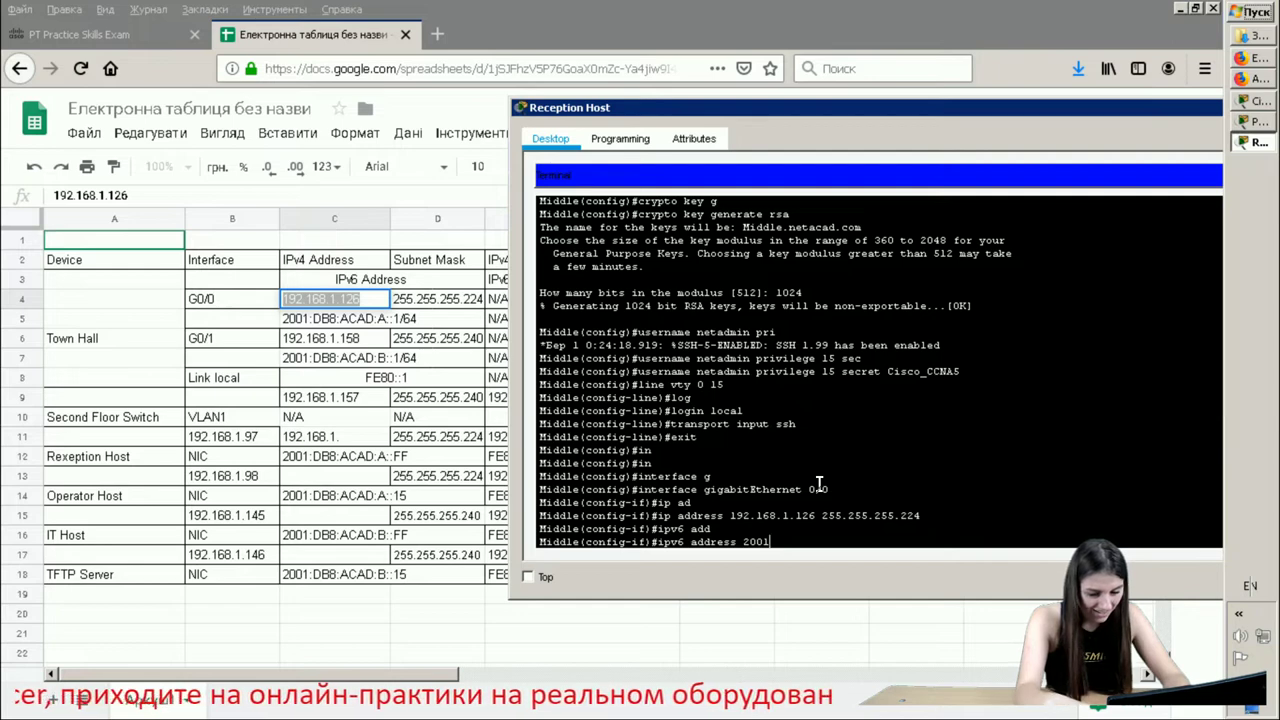
pyautogui.write(':')
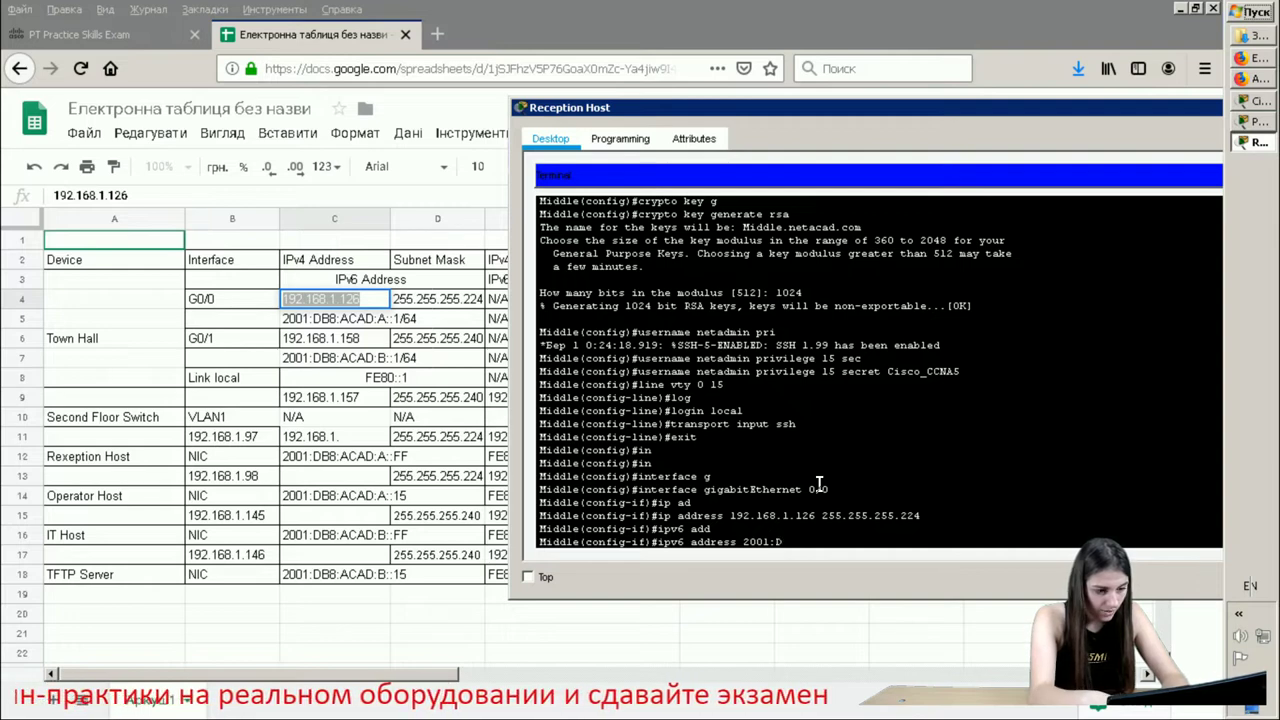
pyautogui.write('DB8:A')
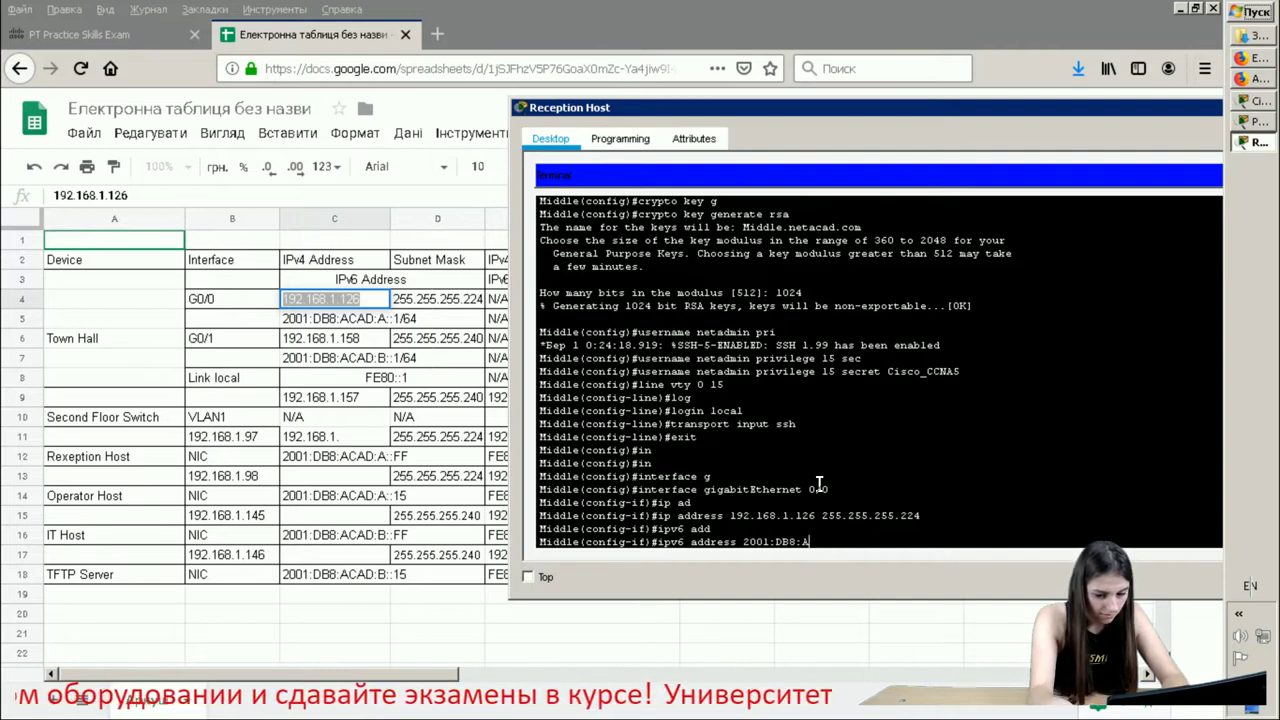
pyautogui.write('CA')
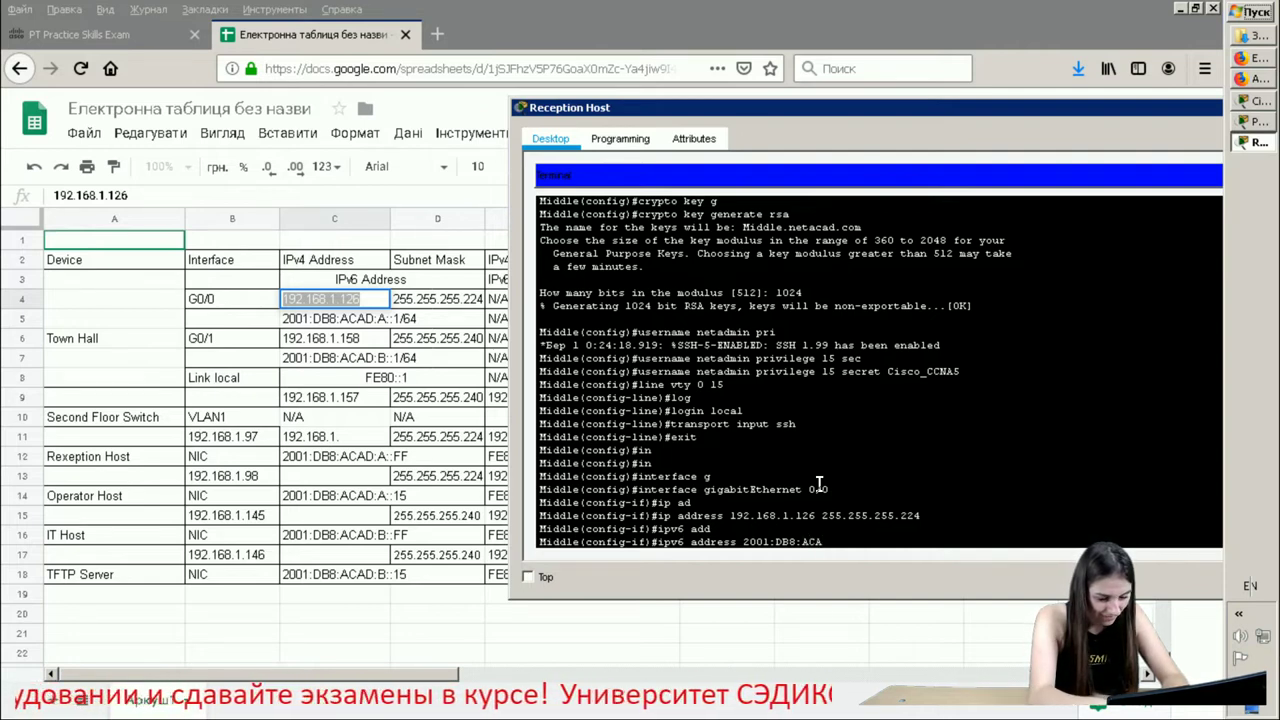
pyautogui.write('D:')
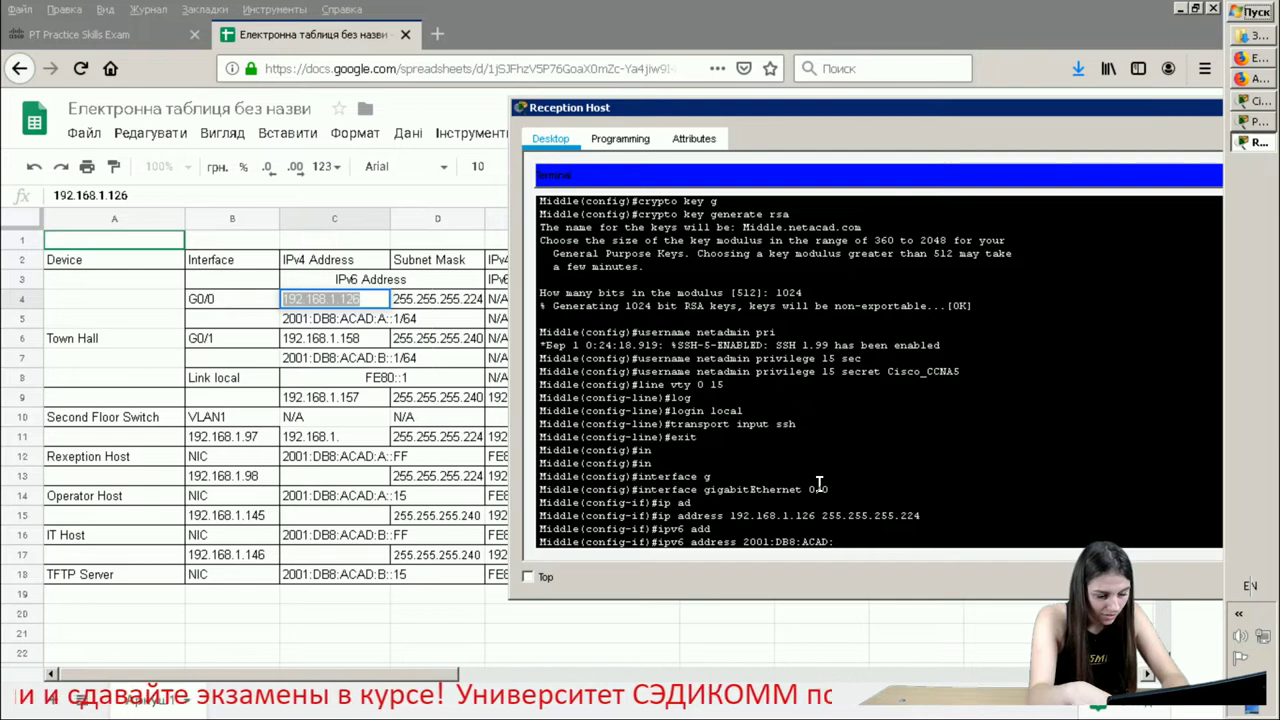
pyautogui.write('A::')
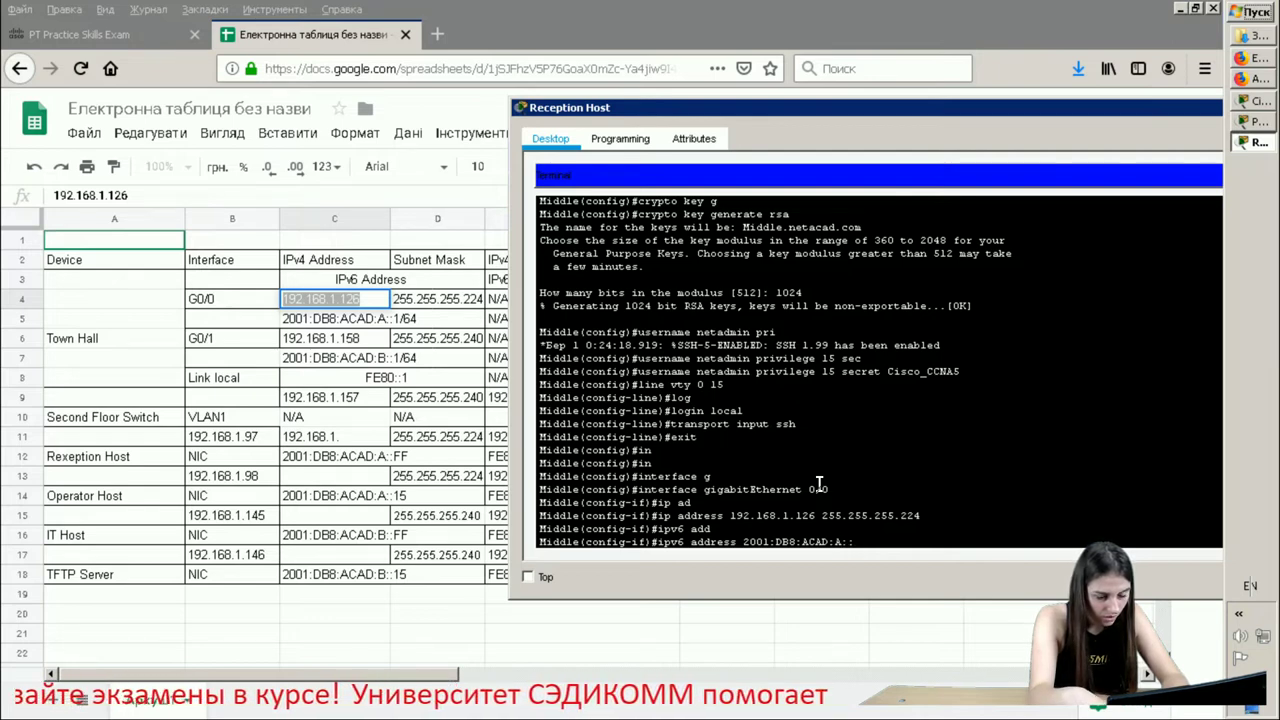
pyautogui.write('1/')
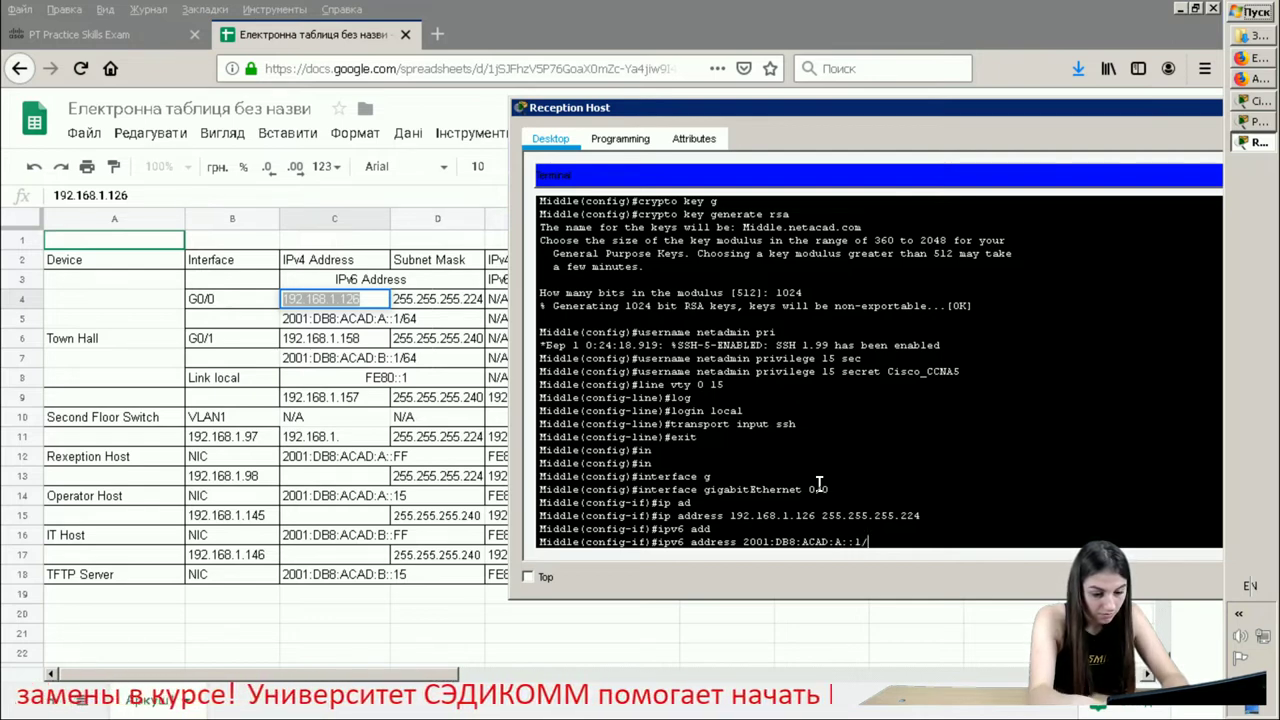
pyautogui.write('64')
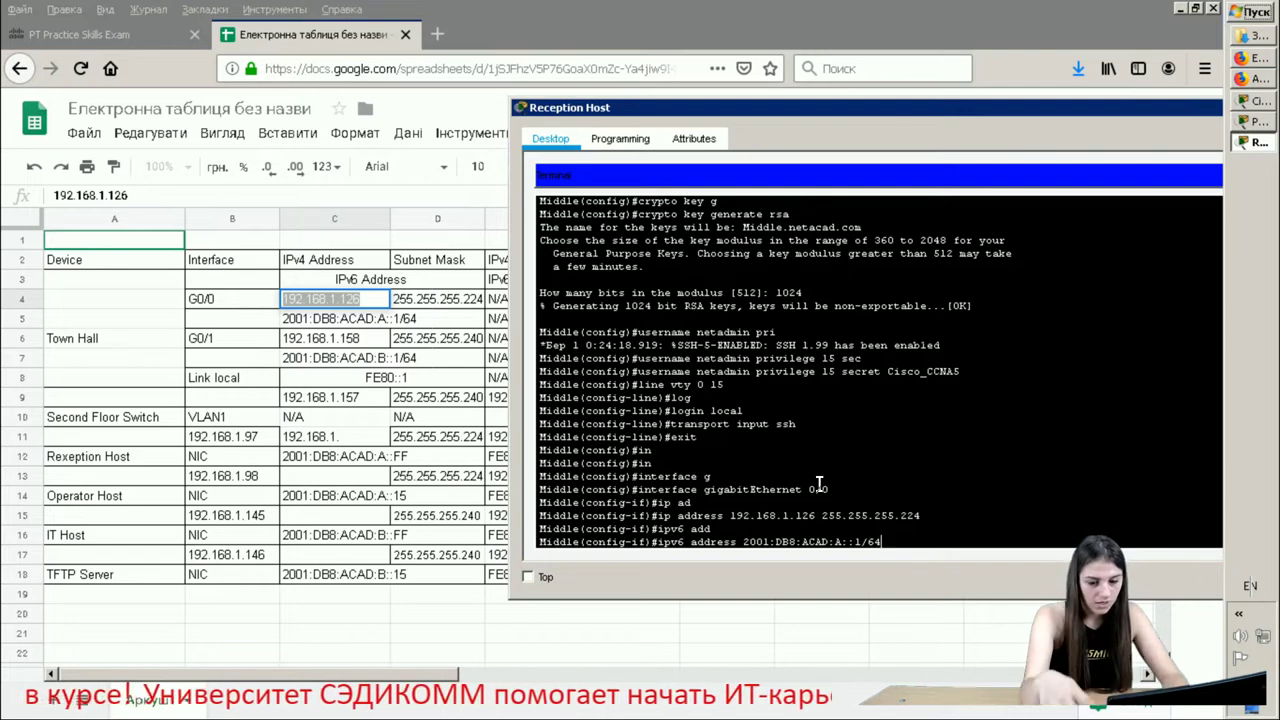
pyautogui.press('Return')
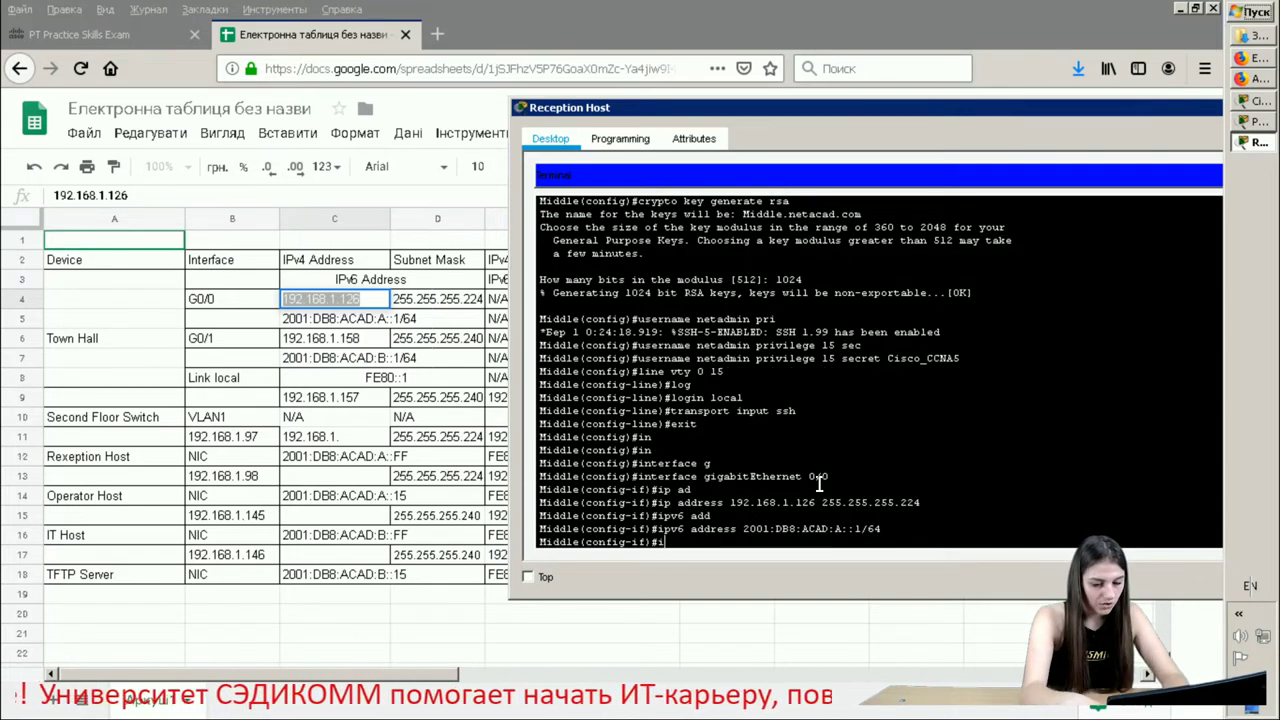
# - Set FE80::1 as G0/0's link-local IPv6 address
pyautogui.write('ipv')
pyautogui.press('Tab')
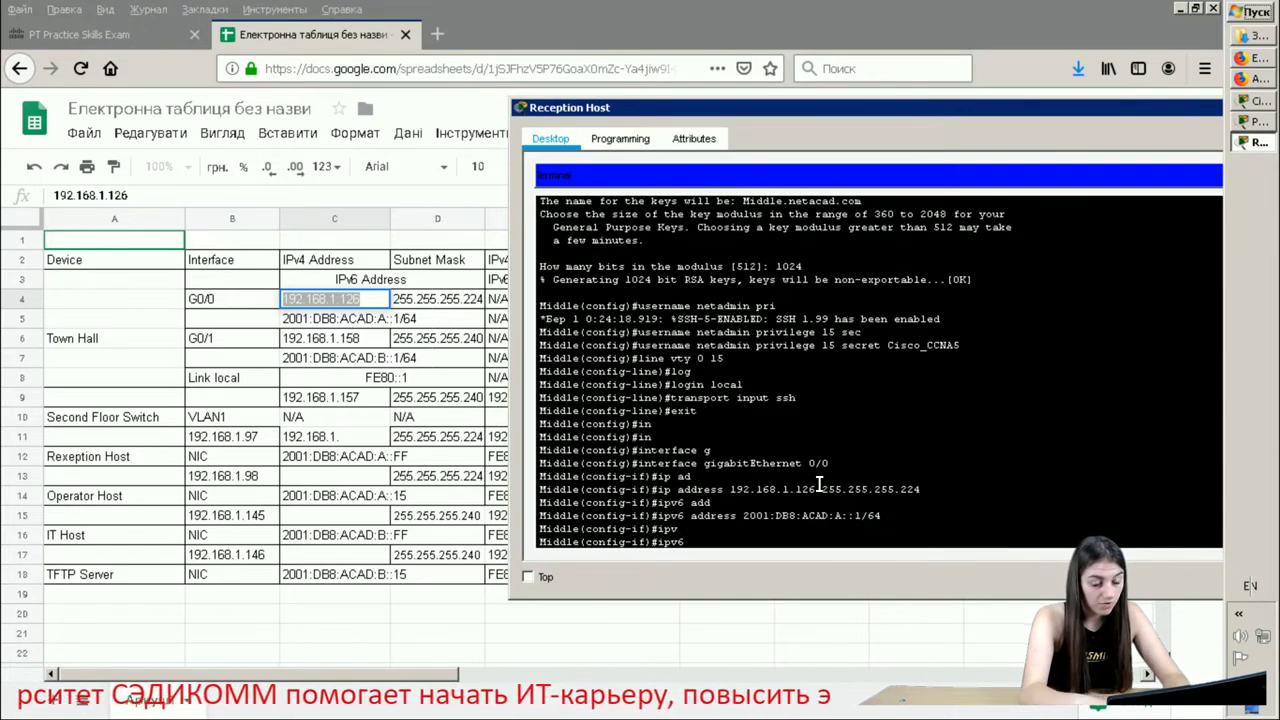
pyautogui.write('ad')
pyautogui.press('Tab')
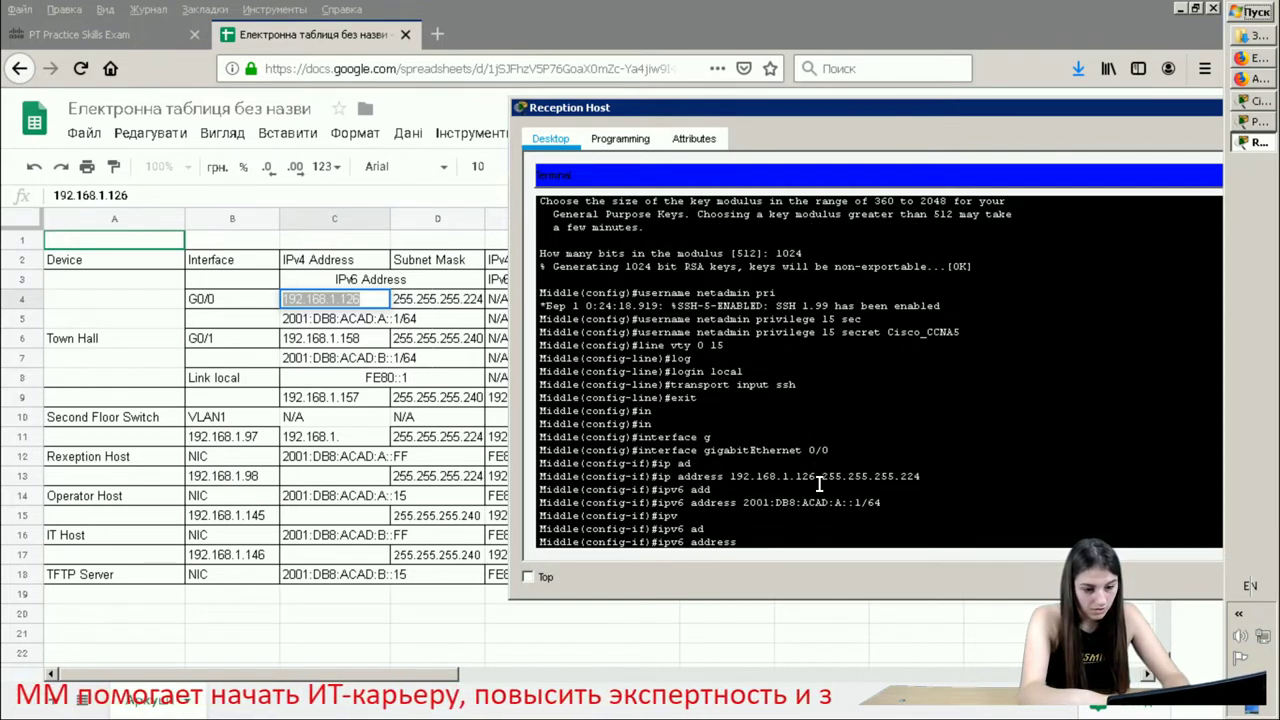
pyautogui.write('FE')
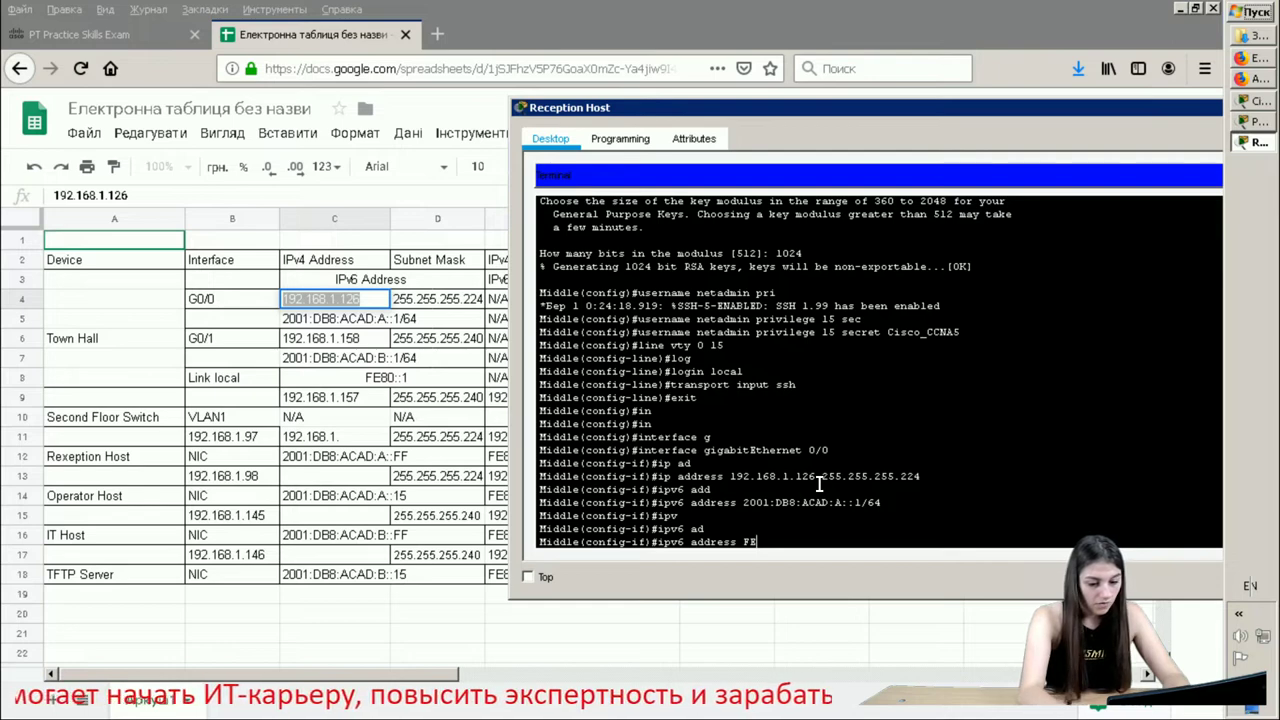
pyautogui.write('80::1')
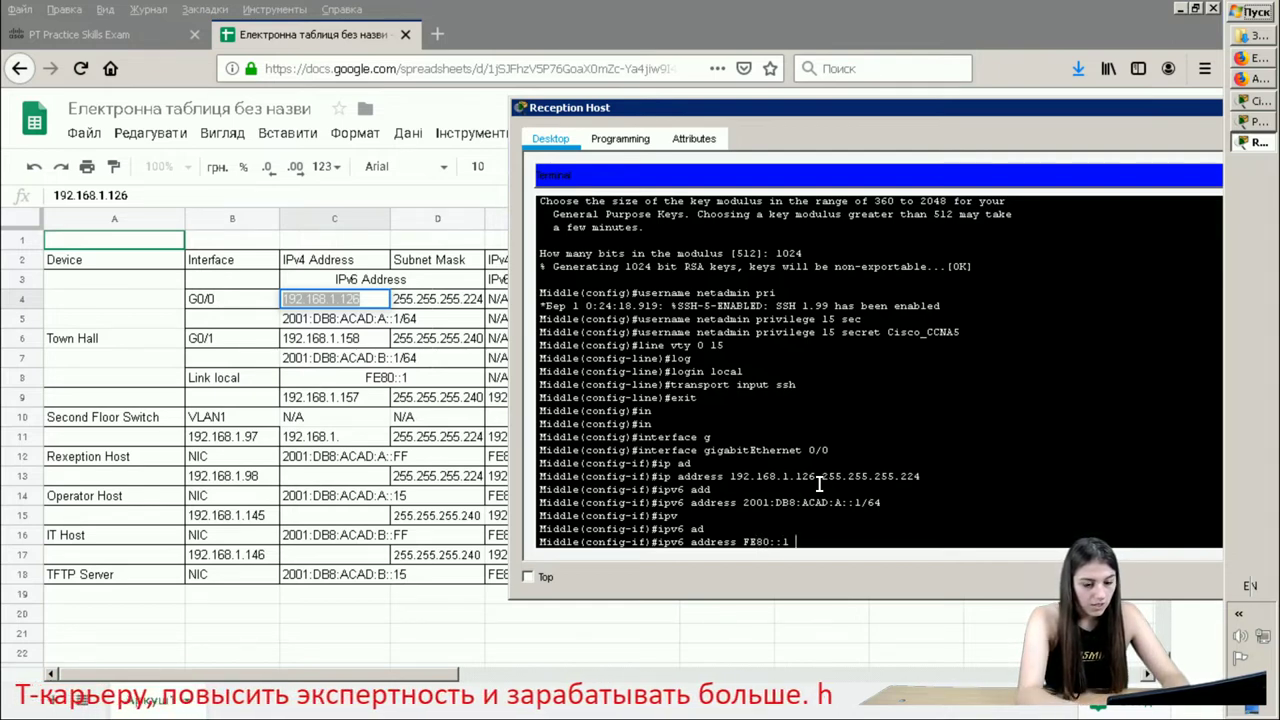
pyautogui.write(' li')
pyautogui.press('Tab')
pyautogui.press('Return')
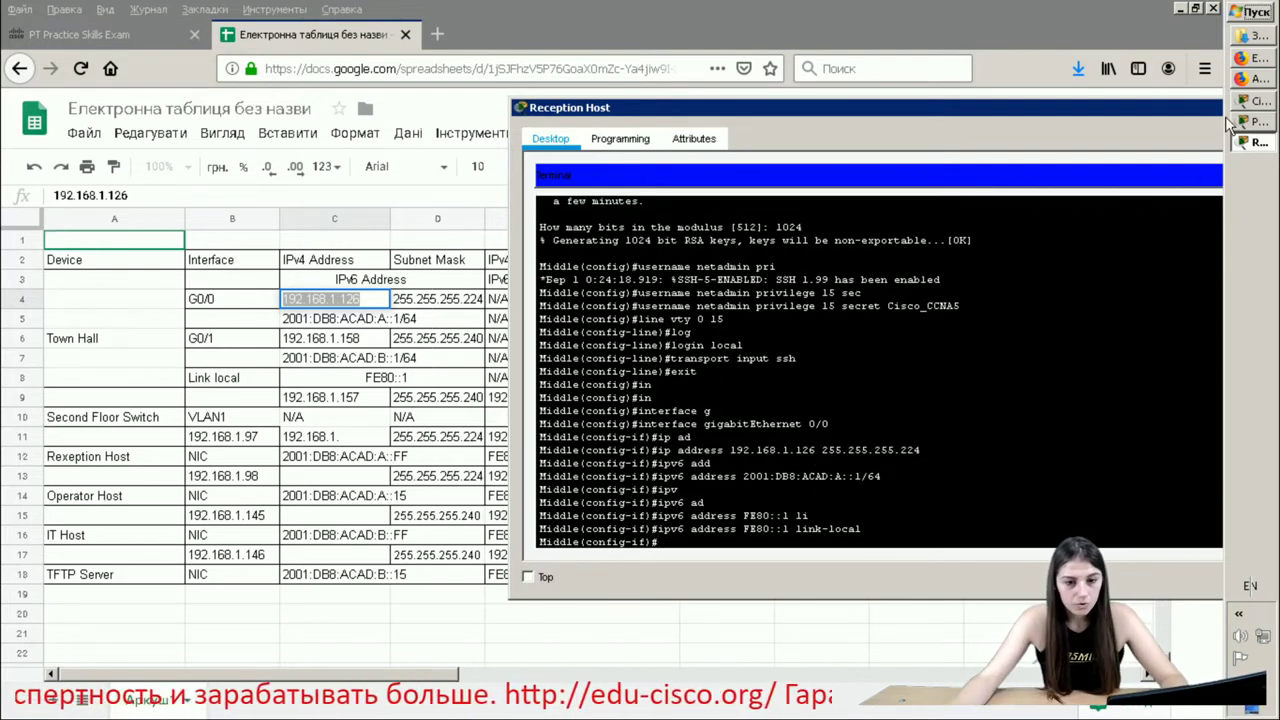
# - Bring the activity instructions forward and highlight the 'Reconfigure the link local addresses' bullet
pyautogui.moveTo(1252, 104)
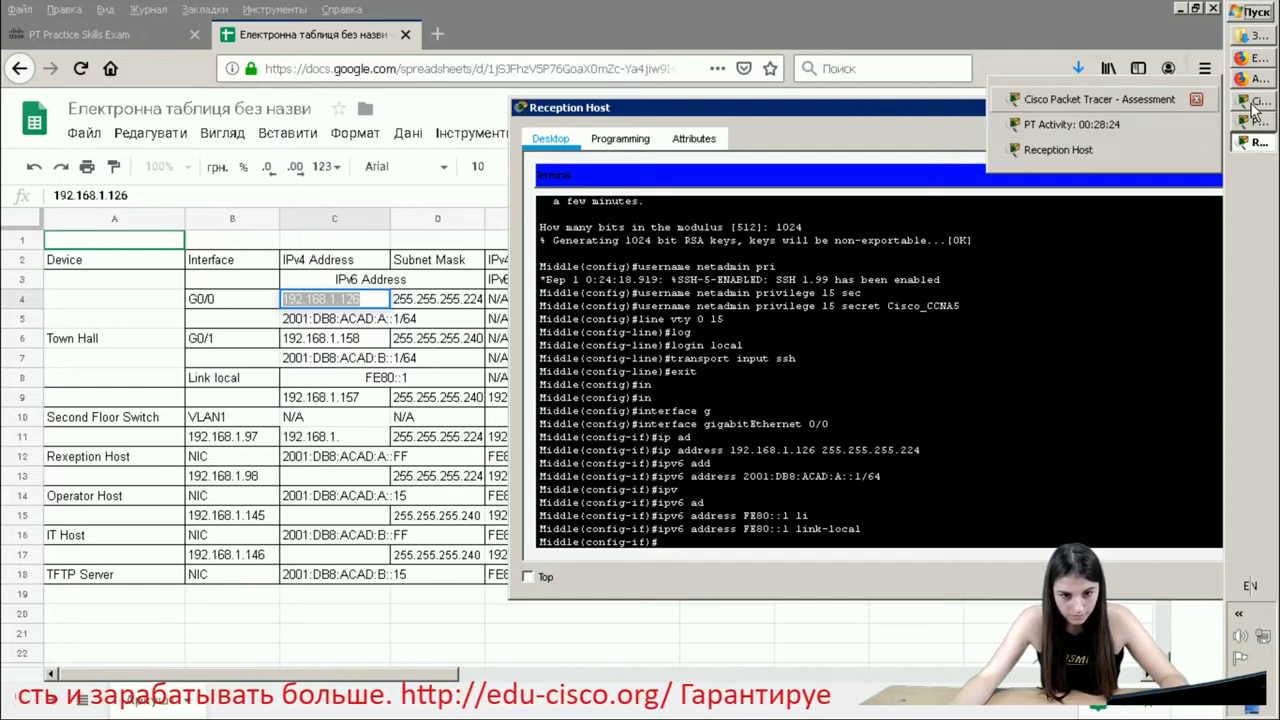
pyautogui.click(1259, 124)
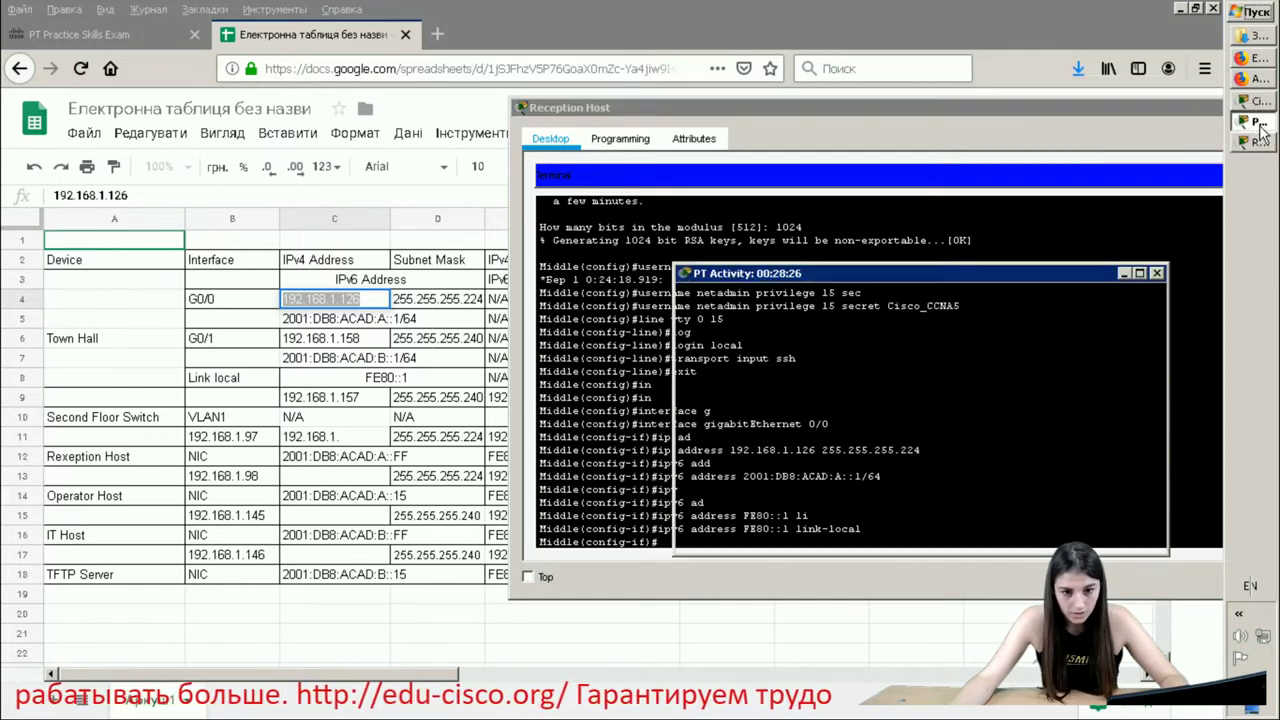
pyautogui.click(893, 440)
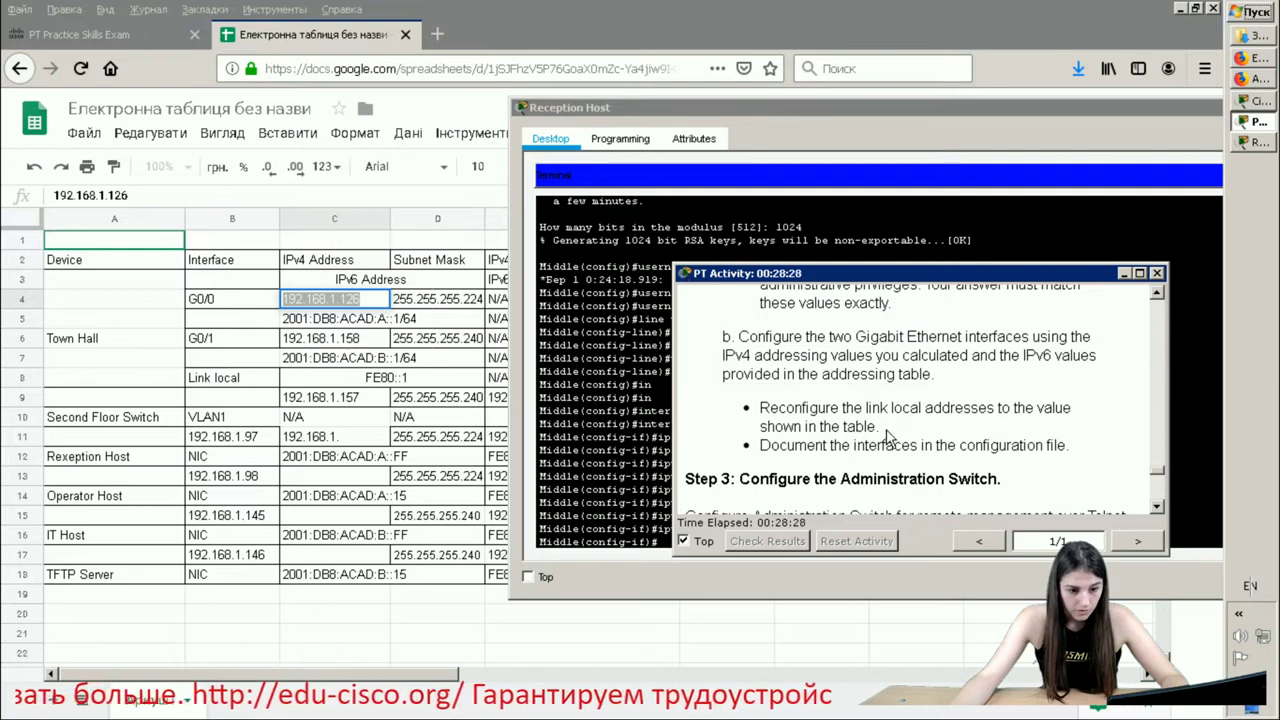
pyautogui.moveTo(886, 431); pyautogui.dragTo(735, 390)
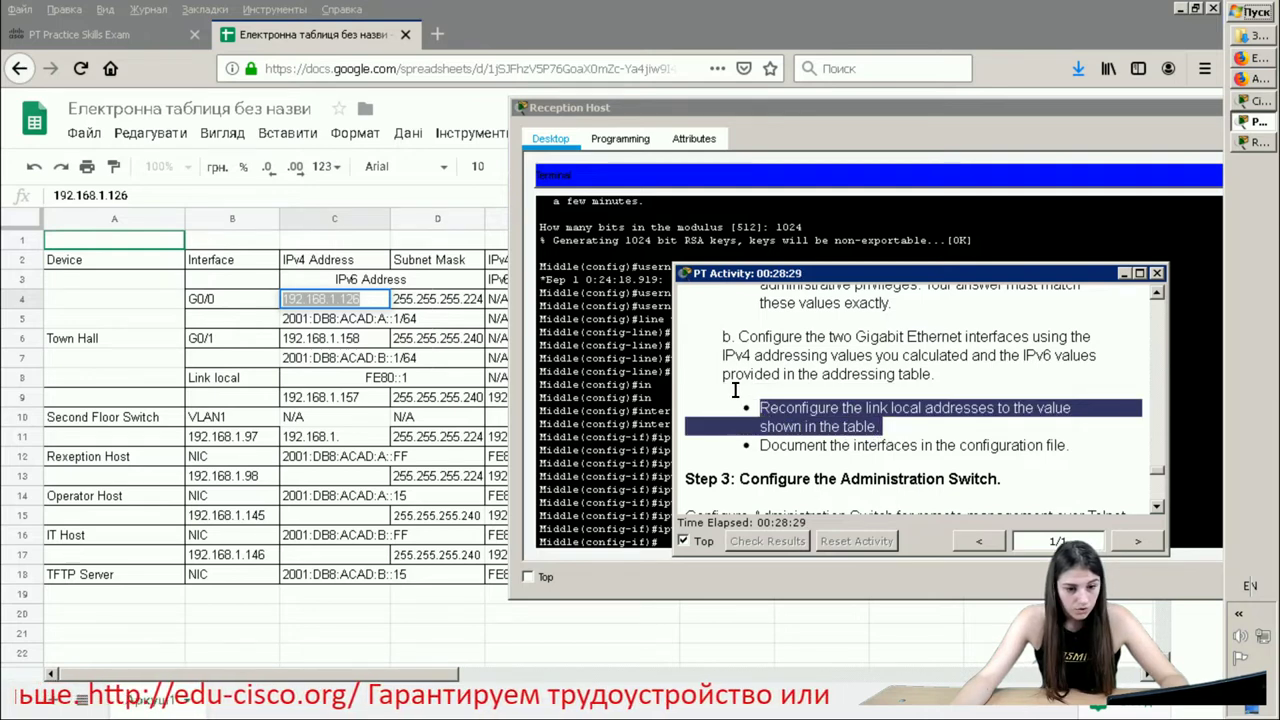
pyautogui.moveTo(941, 412); pyautogui.dragTo(728, 440)
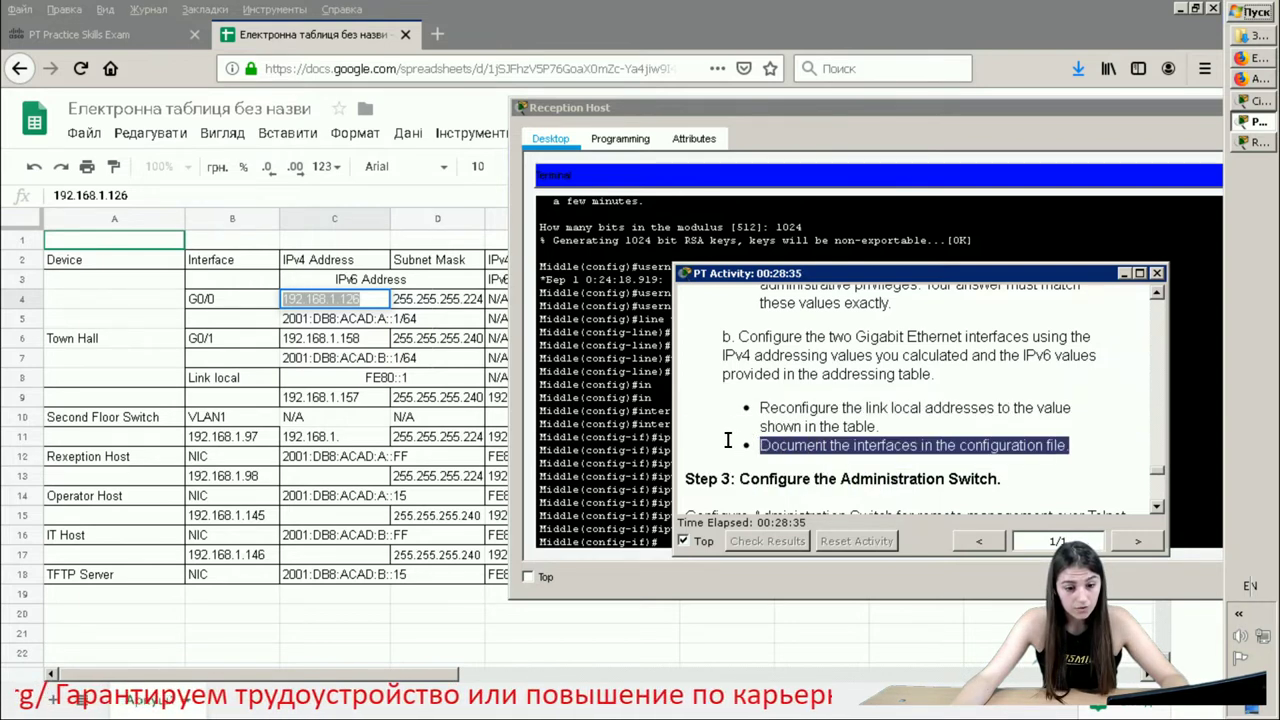
# - Close the activity instructions and start a description command on Middle's G0/0
pyautogui.click(1157, 273)
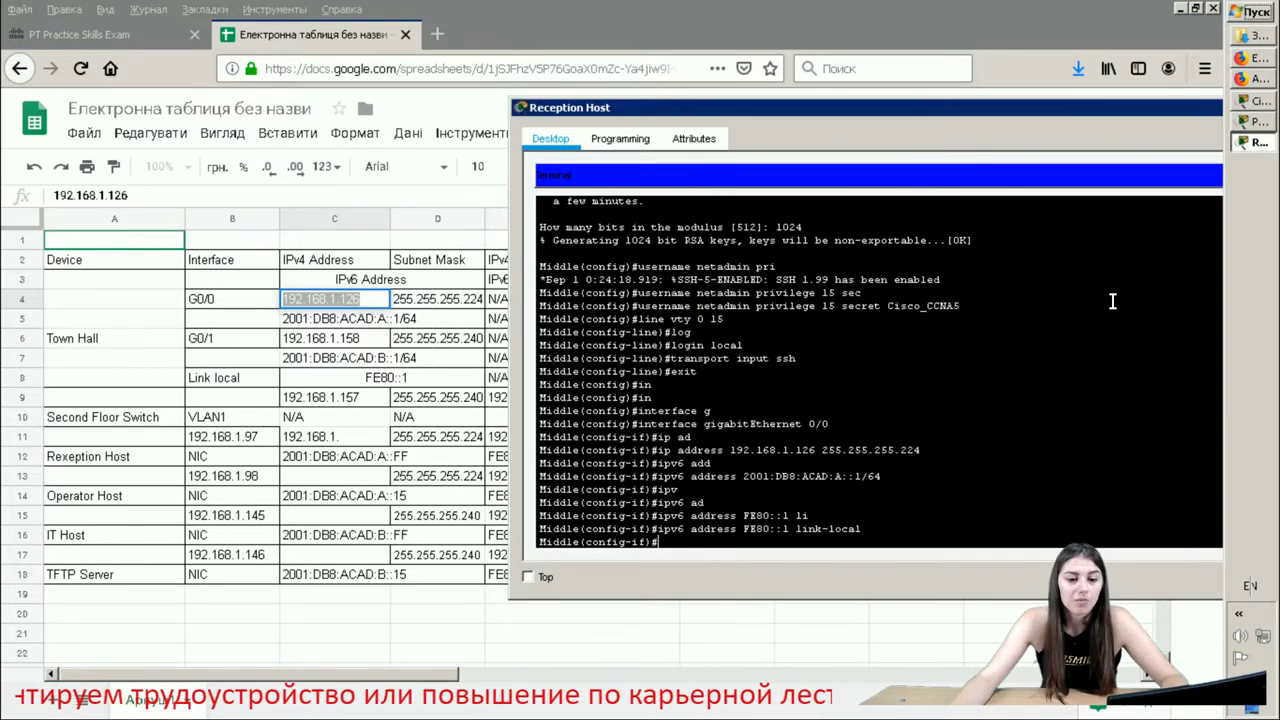
pyautogui.write('des')
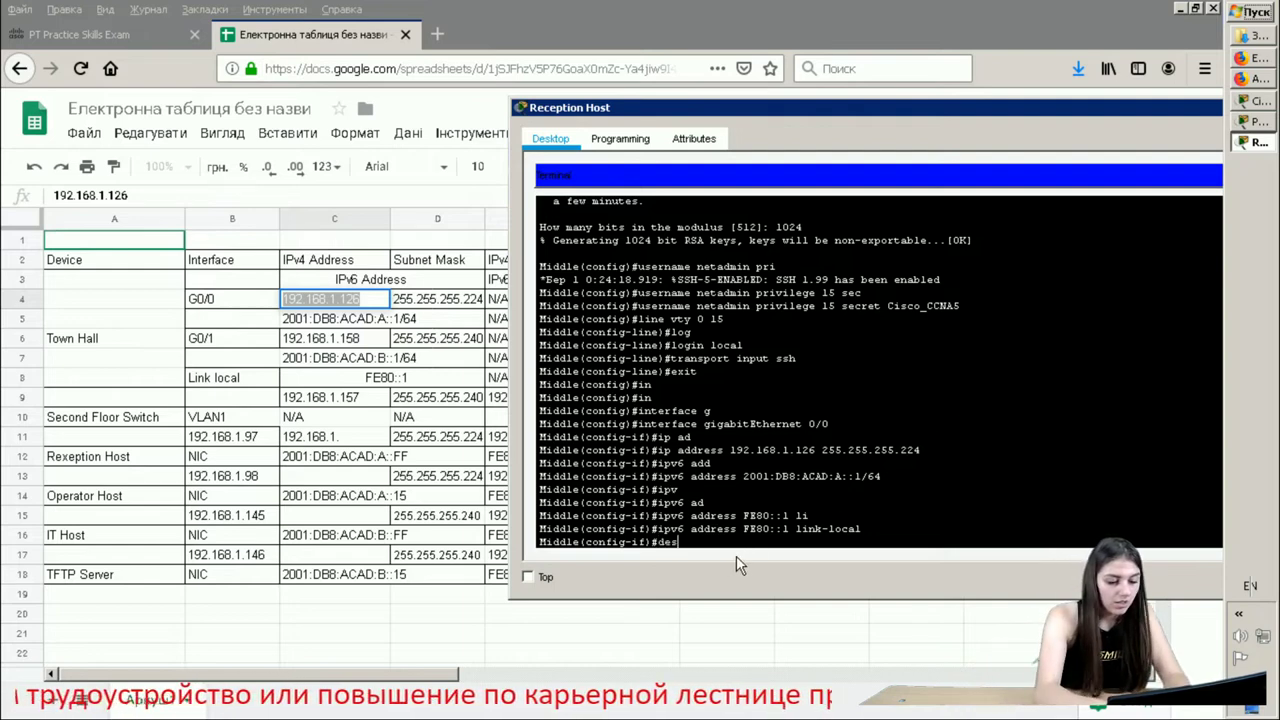
pyautogui.press('Tab')
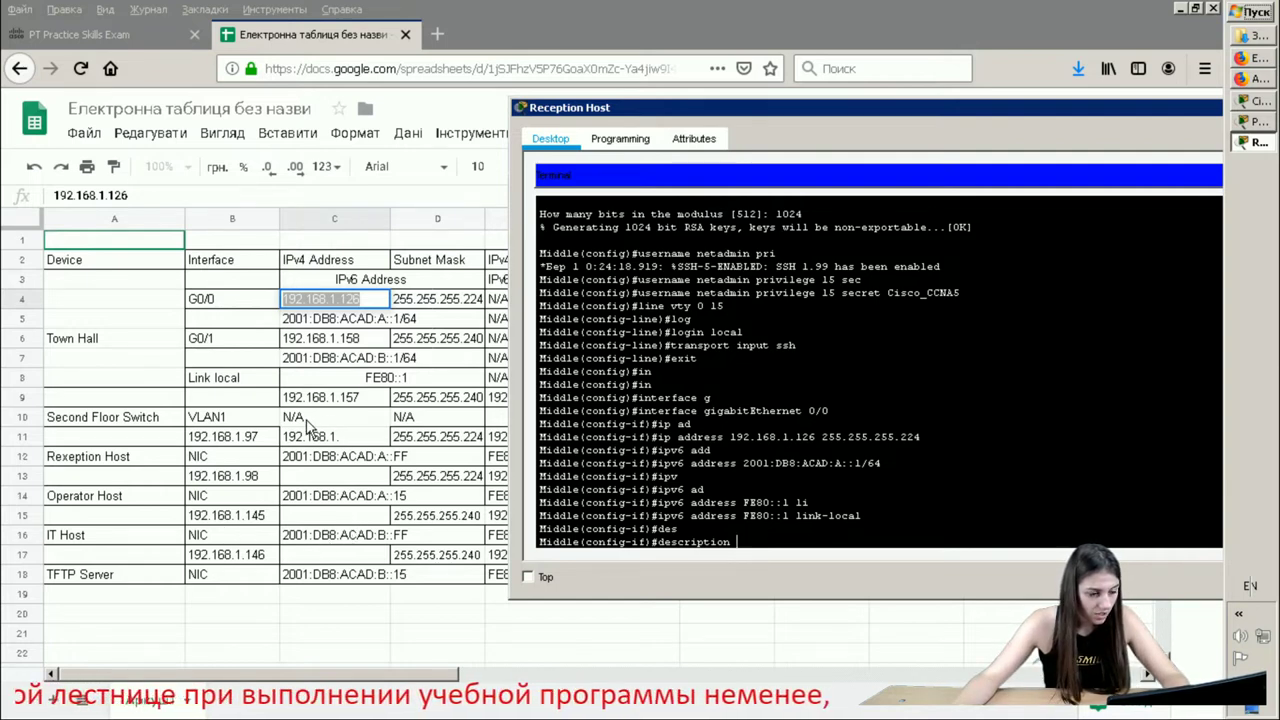
# - Scroll the addressing spreadsheet down to the subnet assignment table
pyautogui.click(268, 582)
pyautogui.click(262, 560)
pyautogui.scroll(-5, 286, 623)
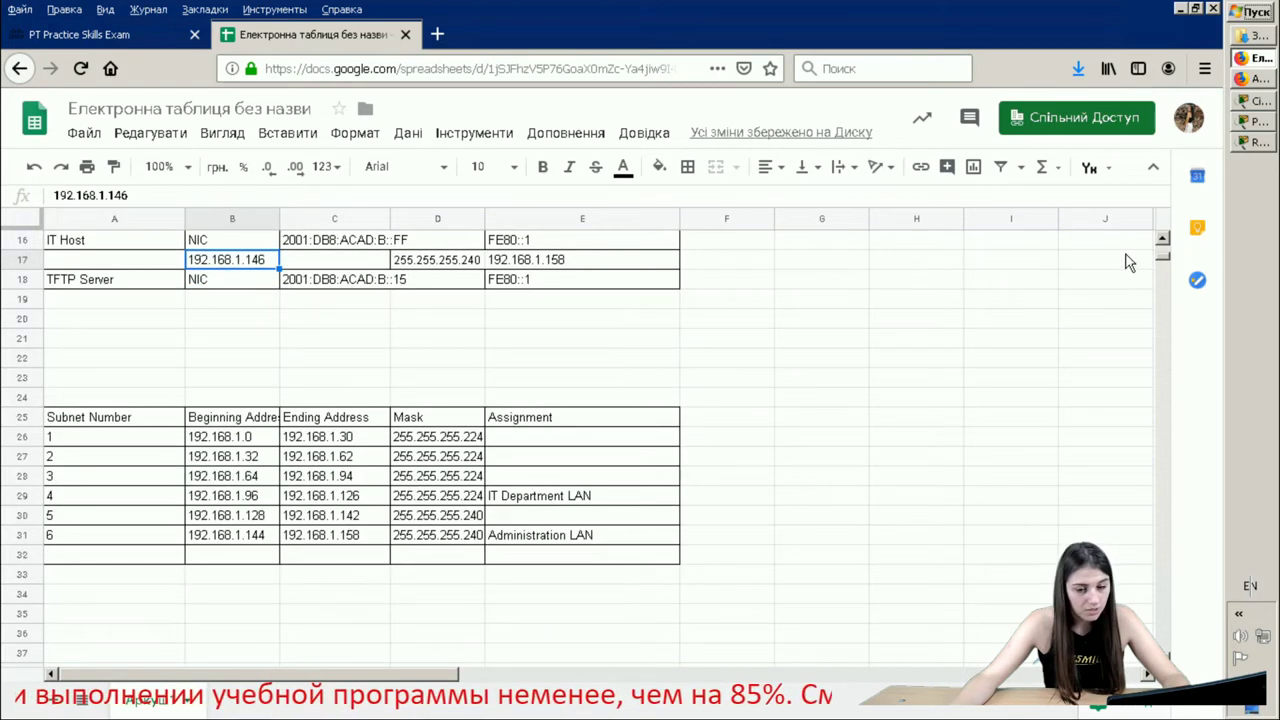
# - Give Middle's G0/0 interface the description 'IT Department LAN'
pyautogui.click(1252, 103)
pyautogui.click(1258, 121)
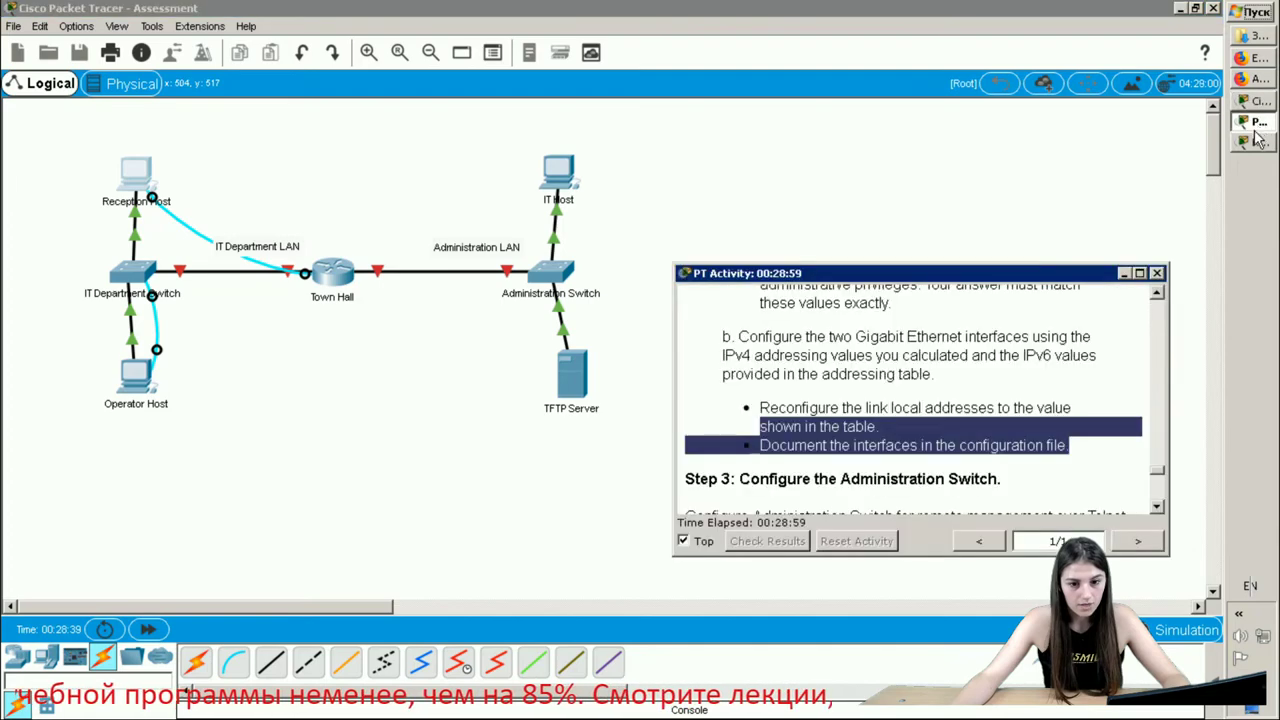
pyautogui.click(1256, 142)
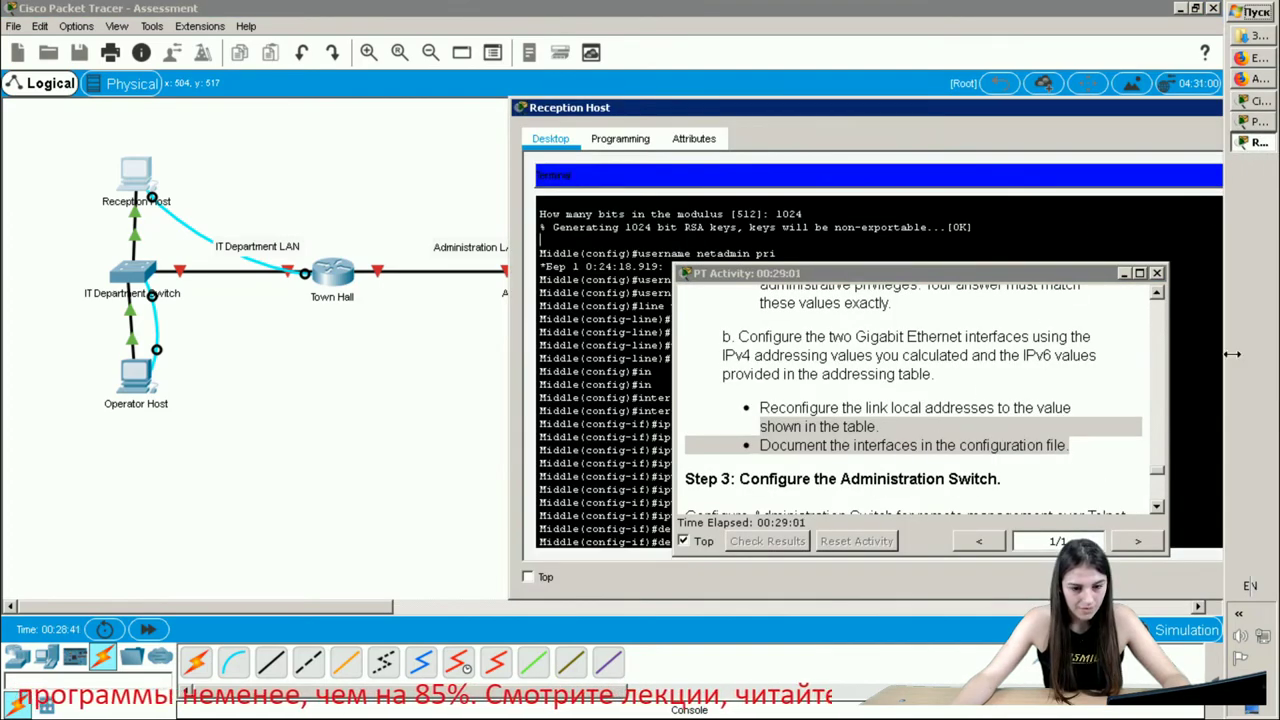
pyautogui.click(1156, 272)
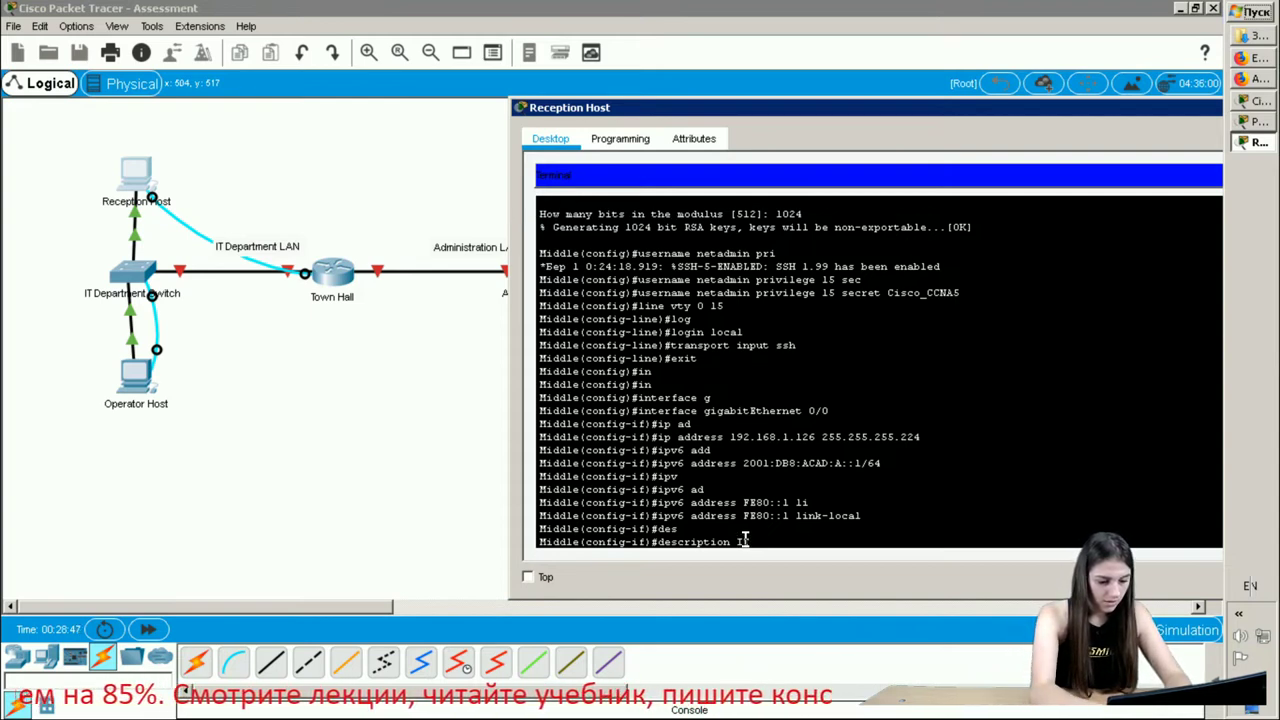
pyautogui.write('De')
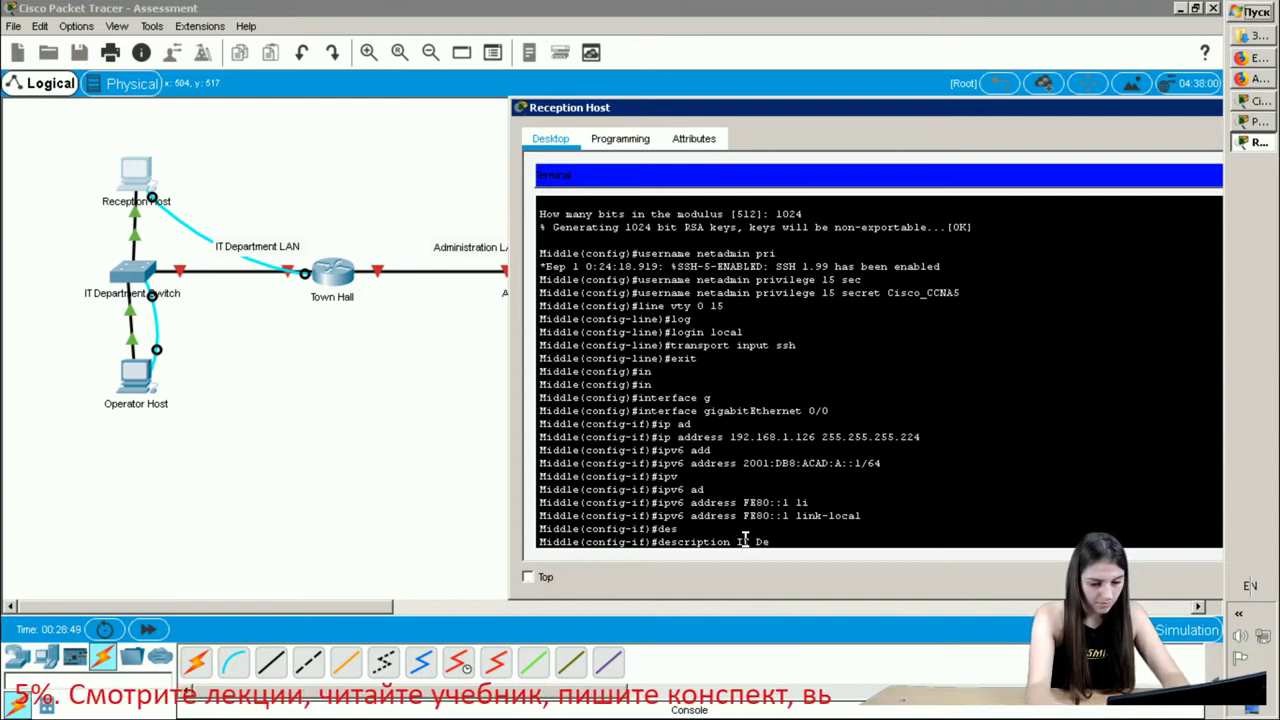
pyautogui.write('partme')
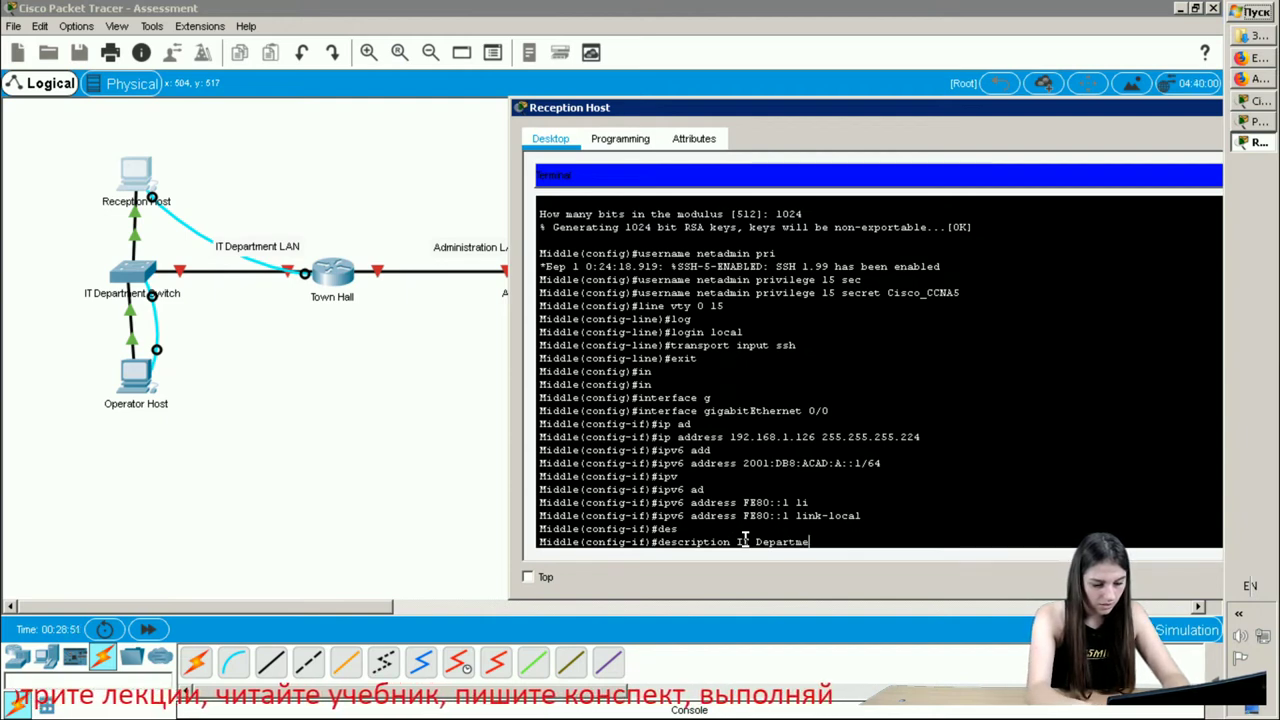
pyautogui.write('nt')
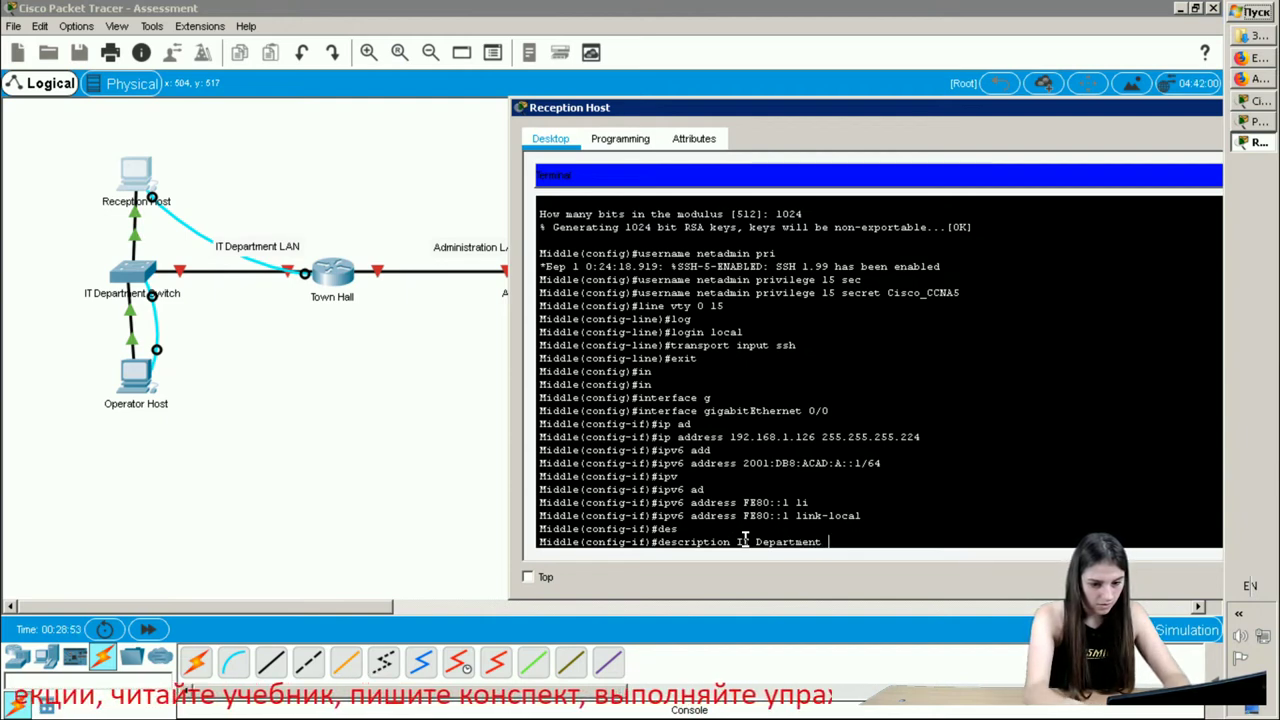
pyautogui.write('N')
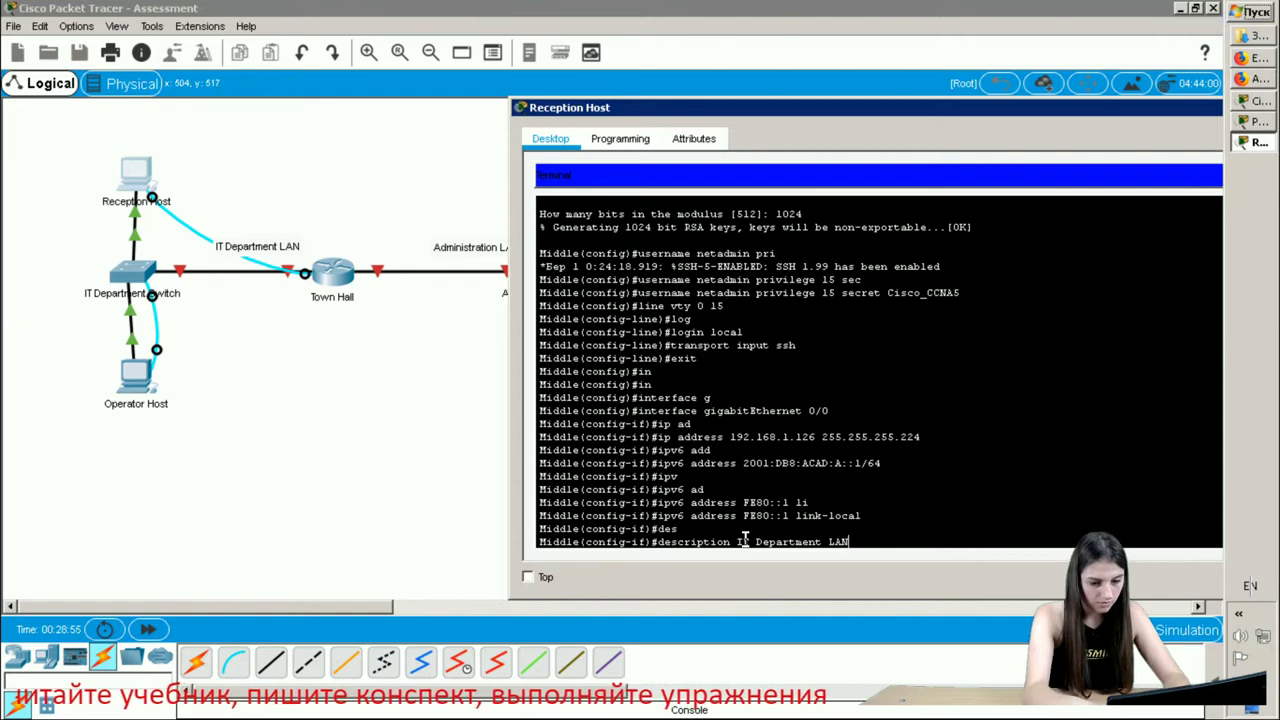
pyautogui.press('Return')
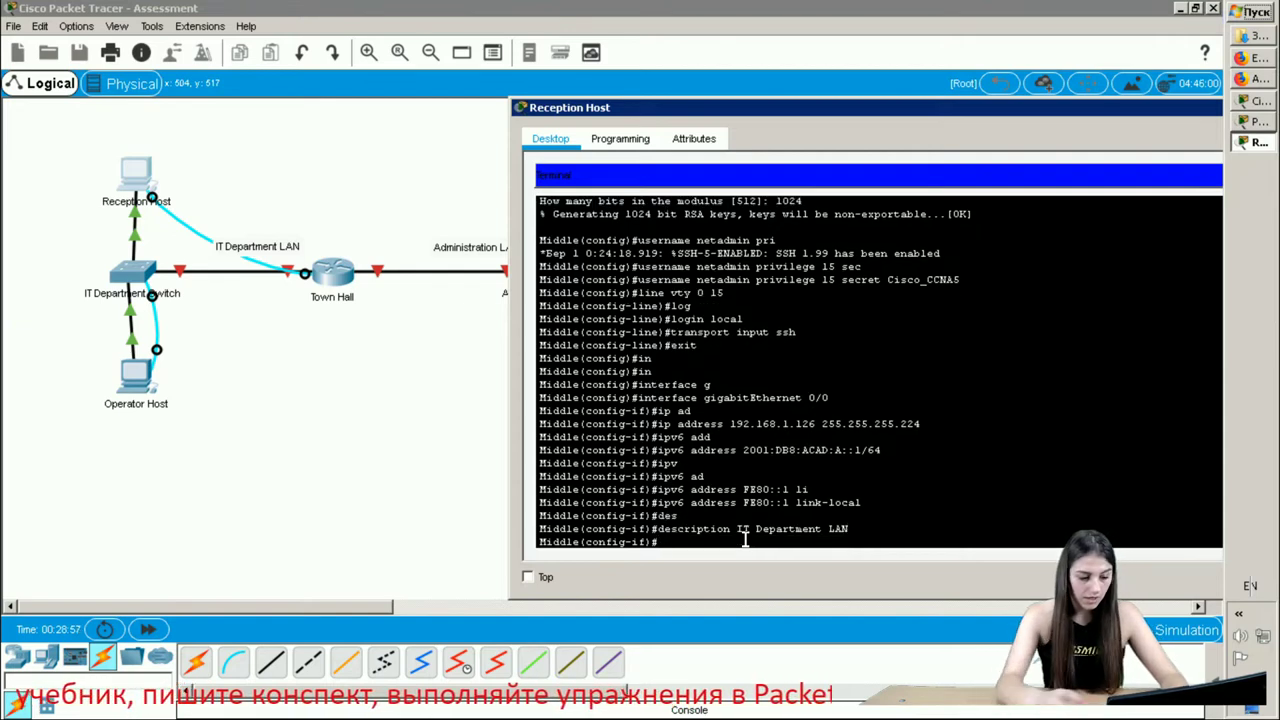
# - Exit G0/0, enter interface gigabitEthernet 0/1 and begin an ip address command
pyautogui.write('exit')
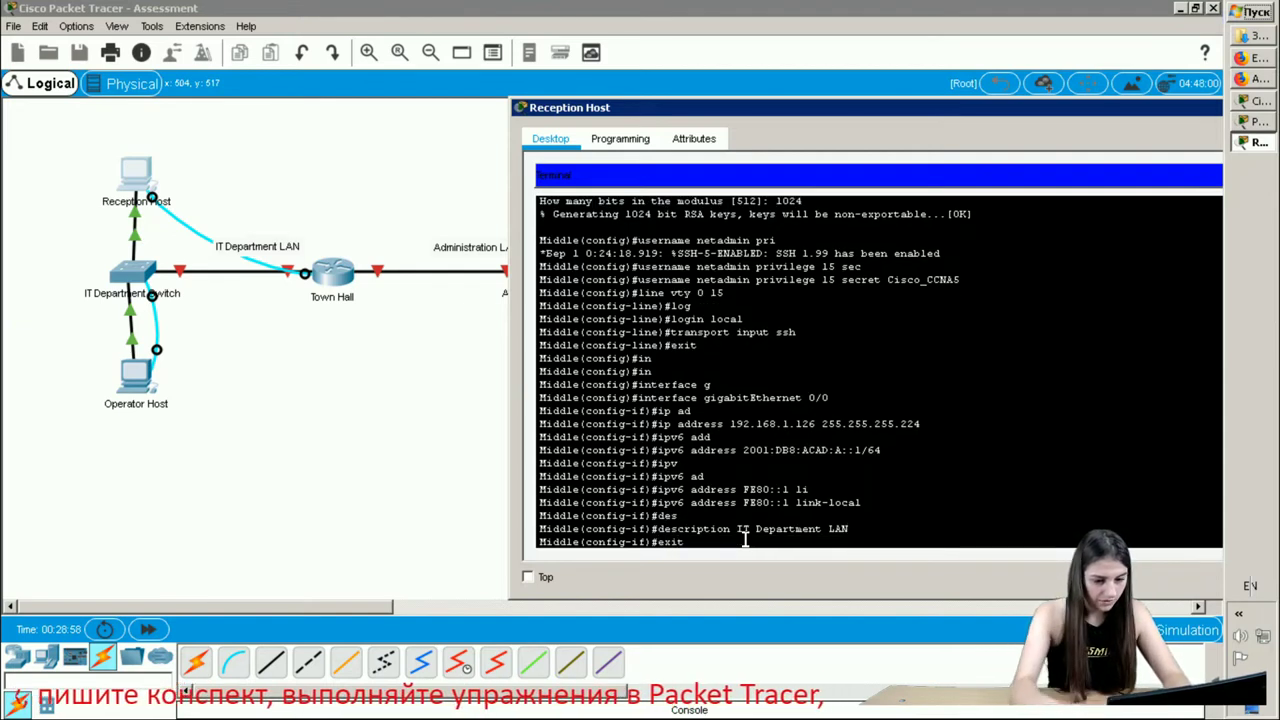
pyautogui.press('Return')
pyautogui.write('in')
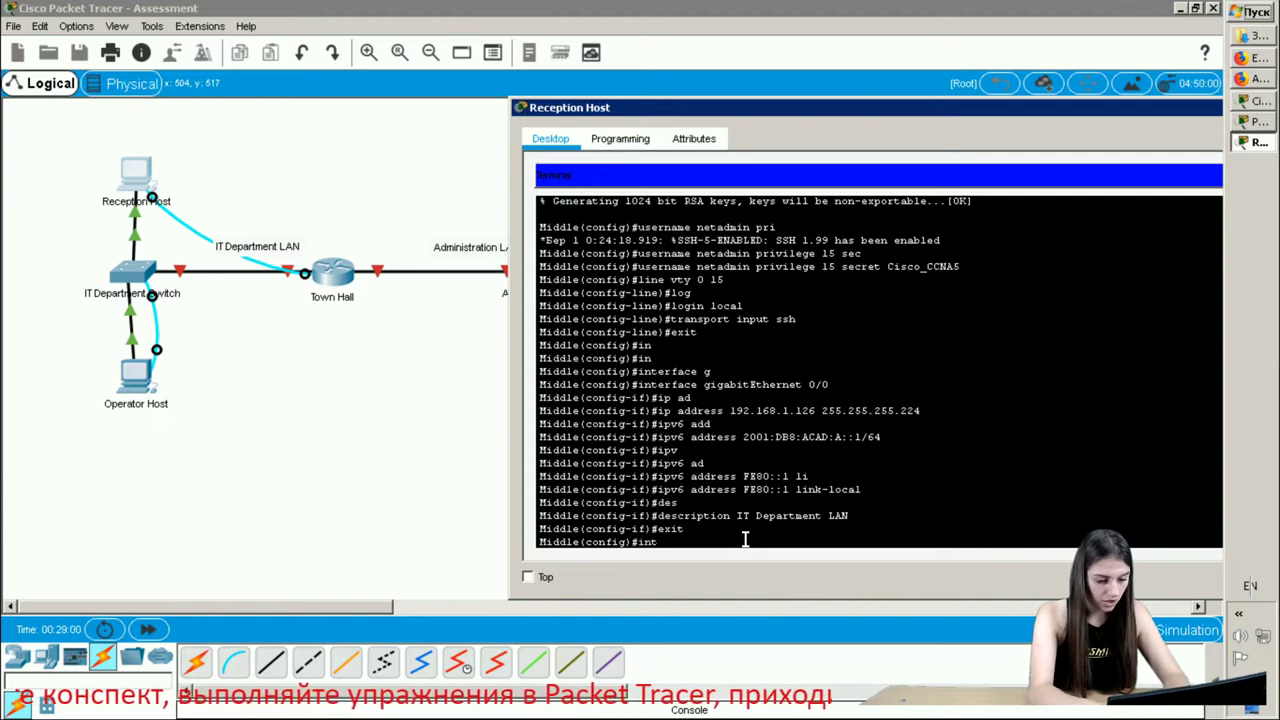
pyautogui.write('t')
pyautogui.press('Tab')
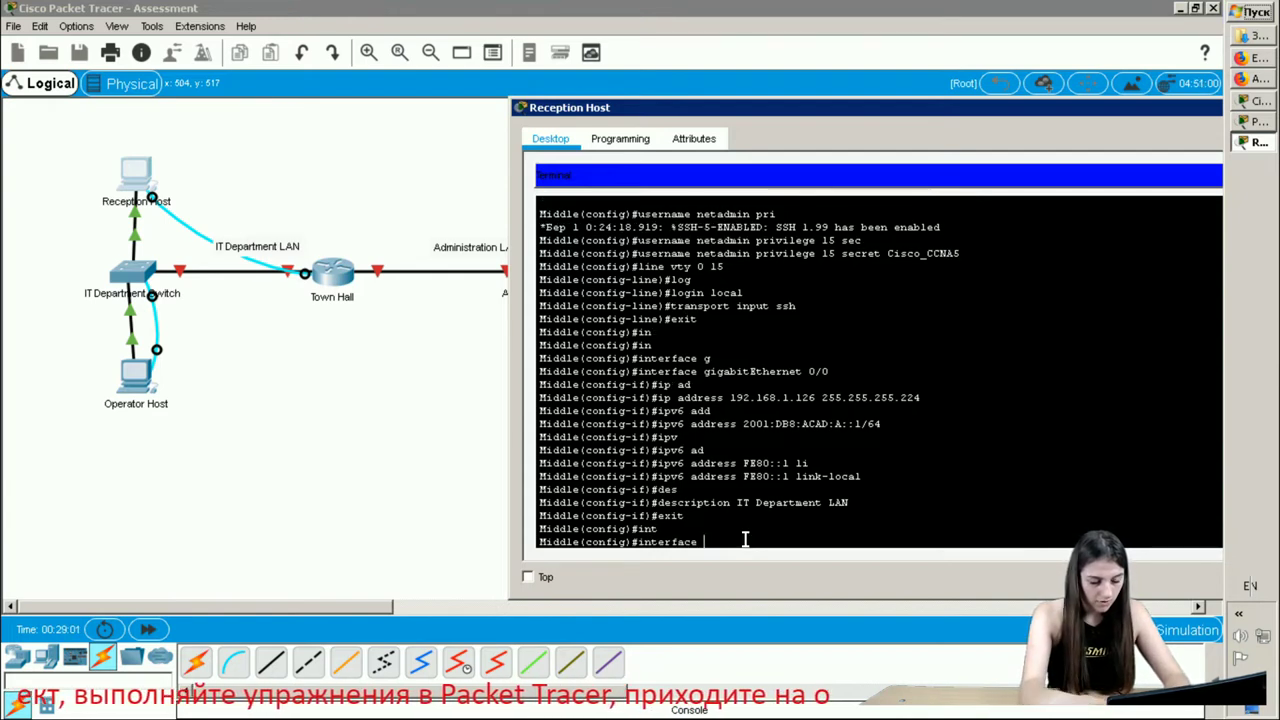
pyautogui.write('g')
pyautogui.press('Tab')
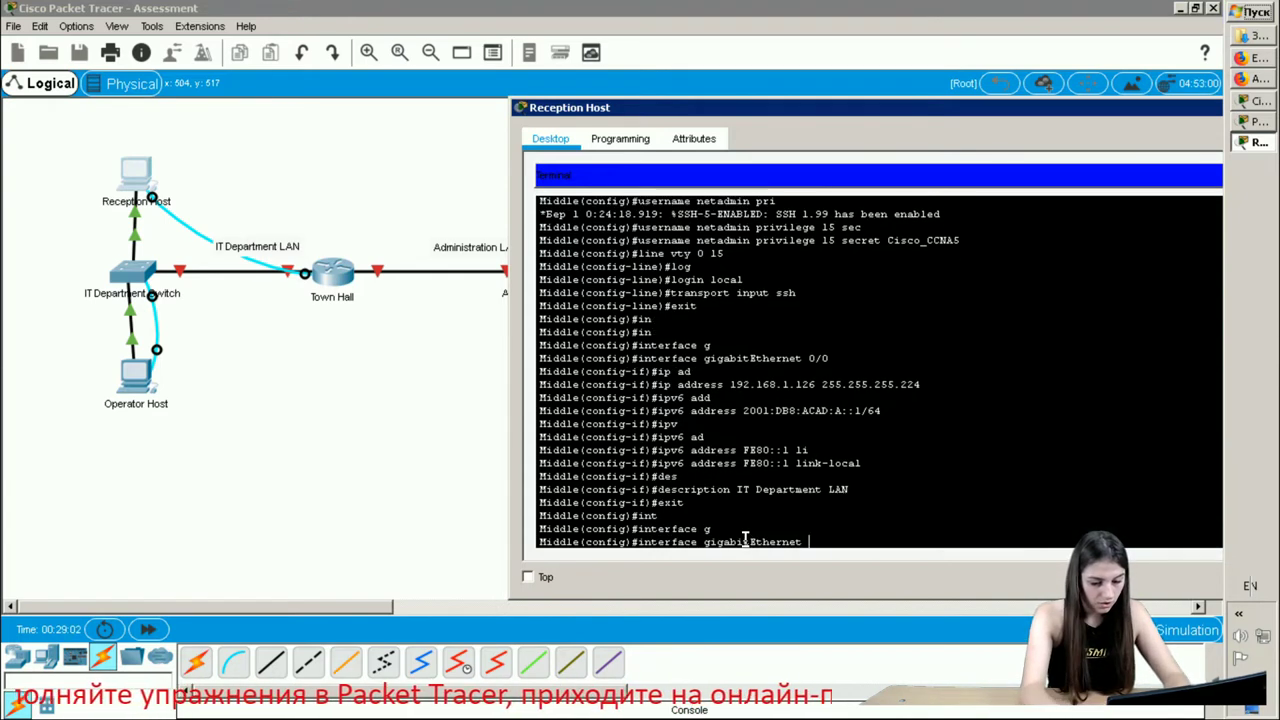
pyautogui.write('0/1')
pyautogui.press('Return')
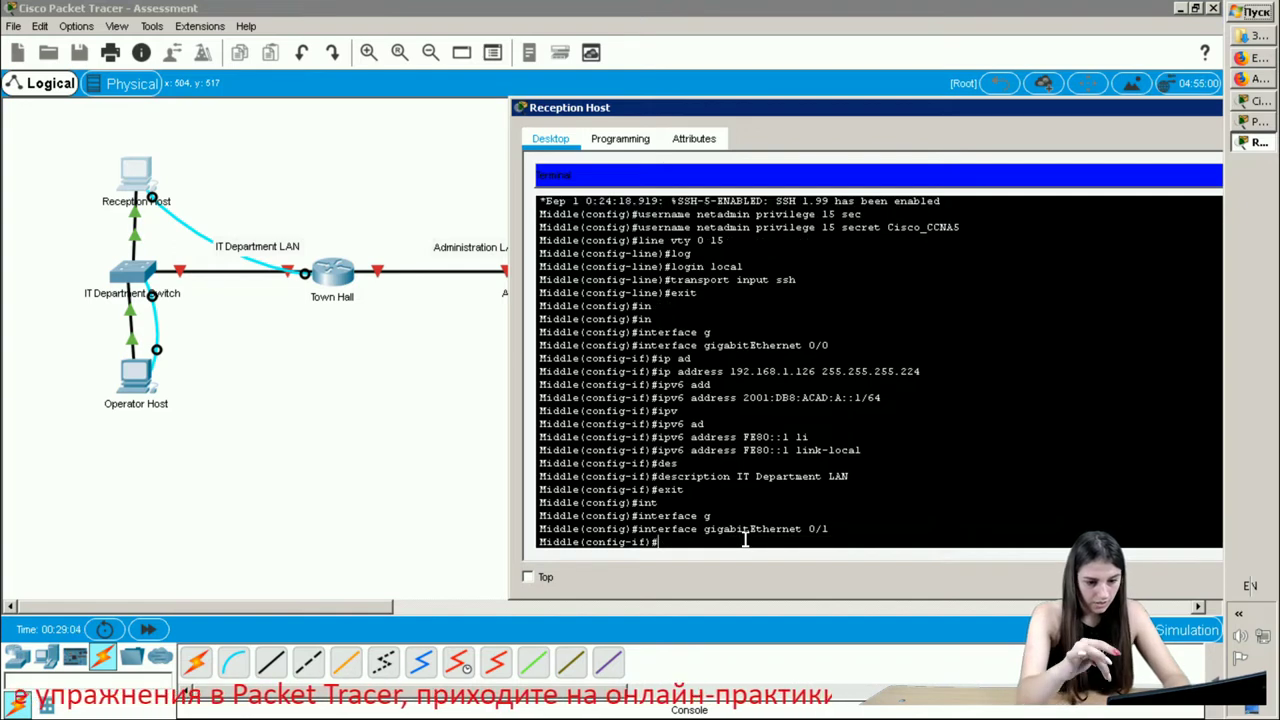
pyautogui.write('ip a')
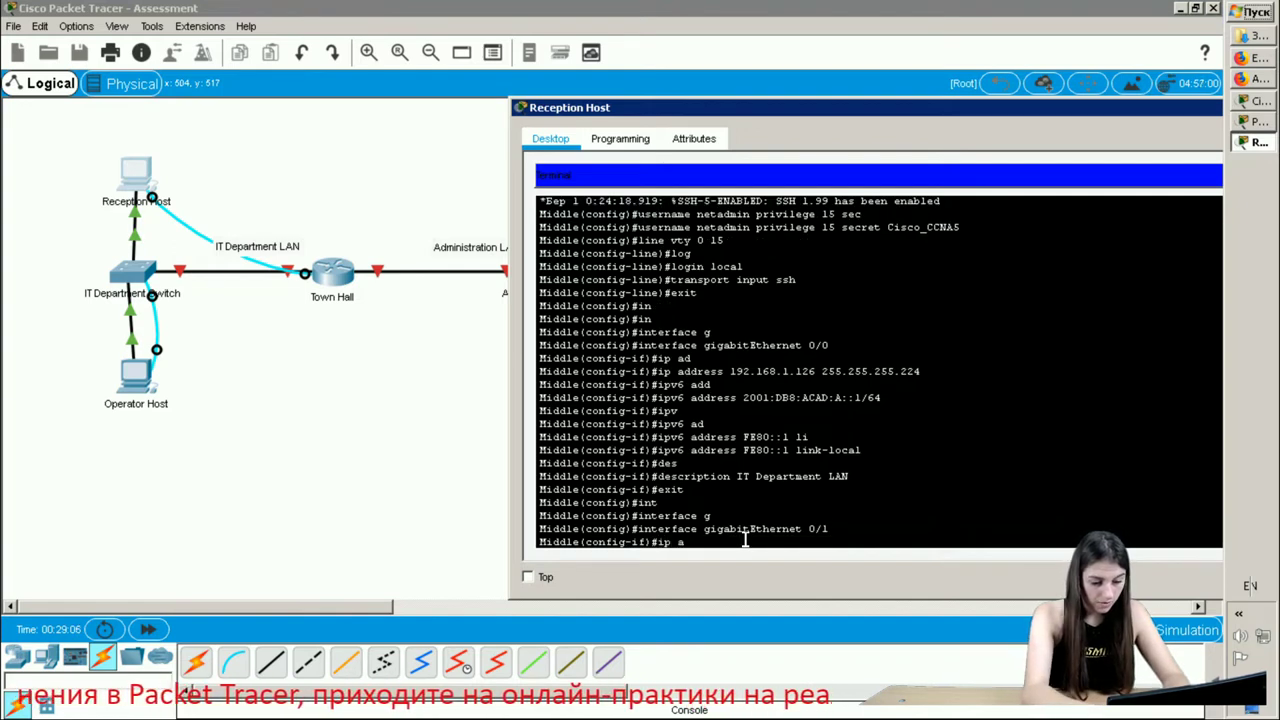
pyautogui.write('d')
pyautogui.press('Tab')
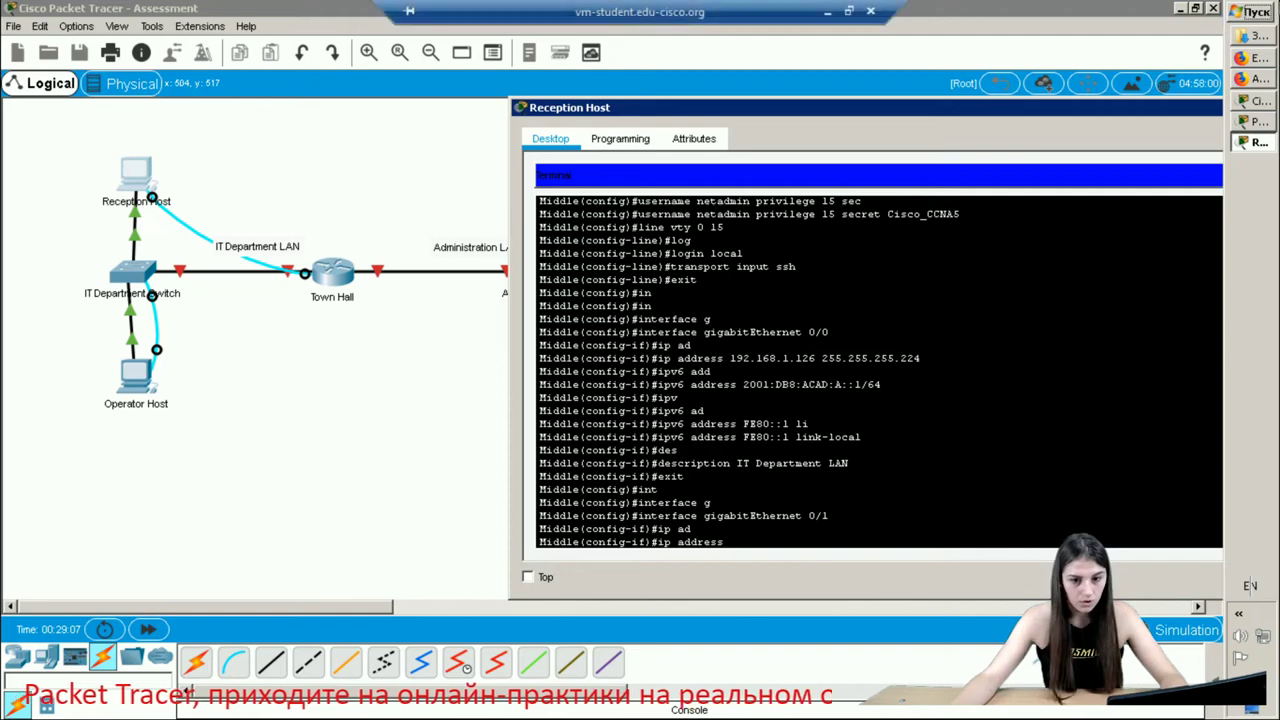
# - Copy Town Hall G0/1's address 192.168.1.158 from cell C6, then return to the router terminal
pyautogui.click(1258, 60)
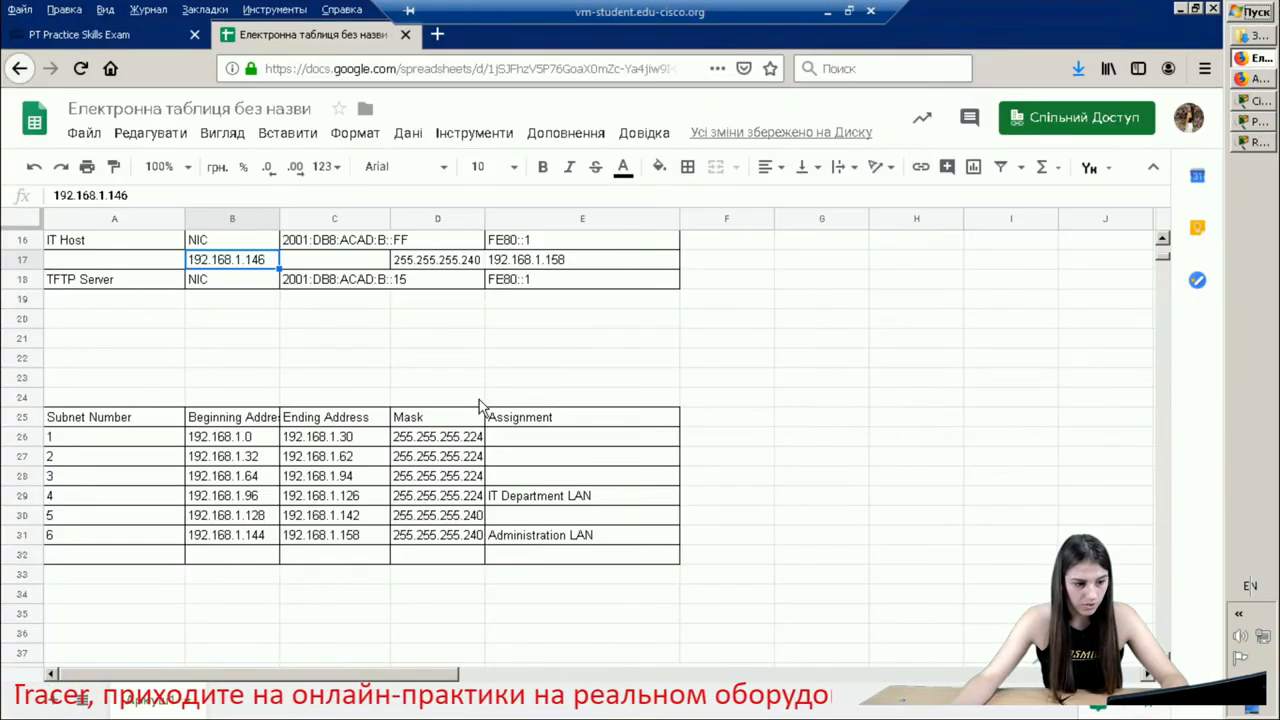
pyautogui.scroll(-1, 332, 395)
pyautogui.scroll(5, 332, 390)
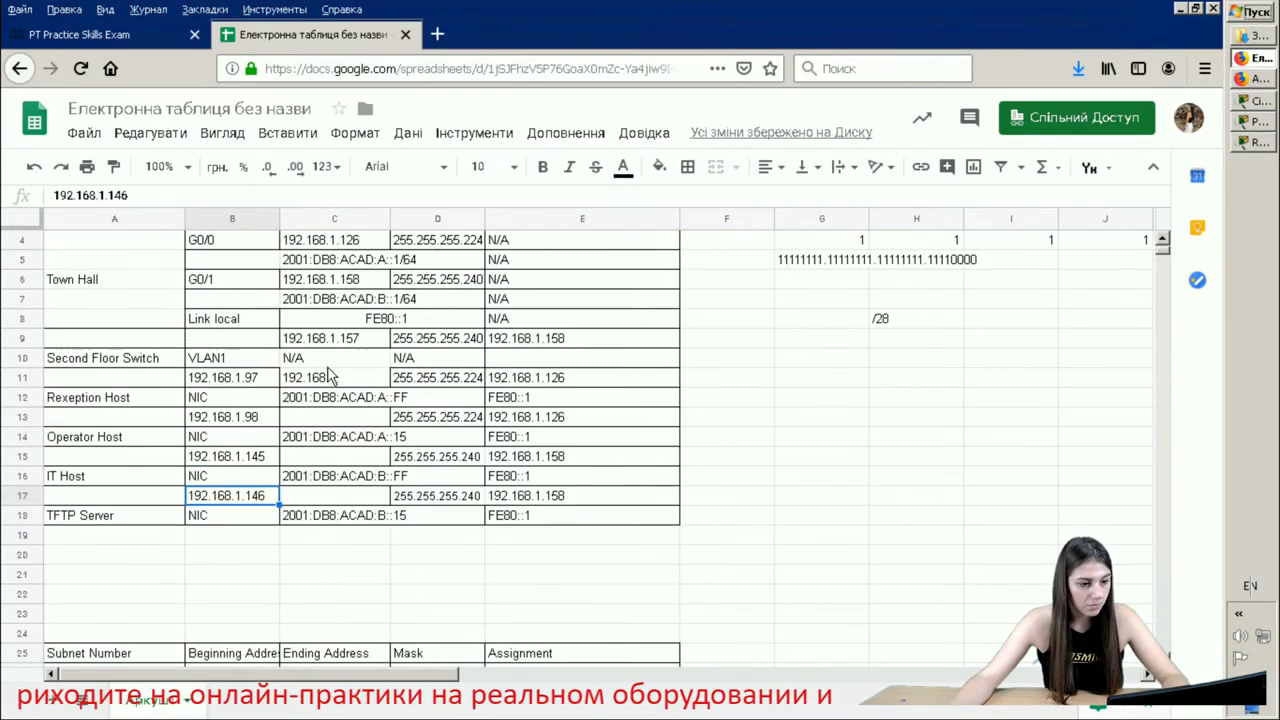
pyautogui.scroll(1, 282, 334)
pyautogui.click(337, 341)
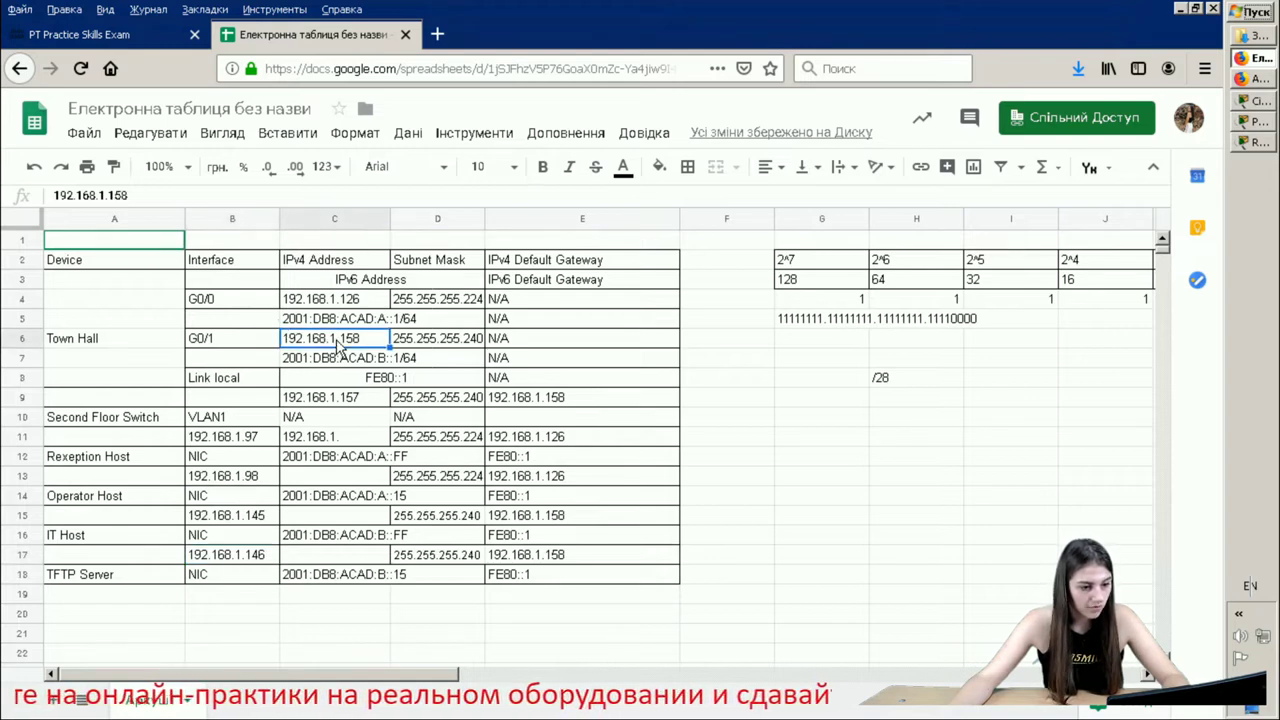
pyautogui.doubleClick(338, 341)
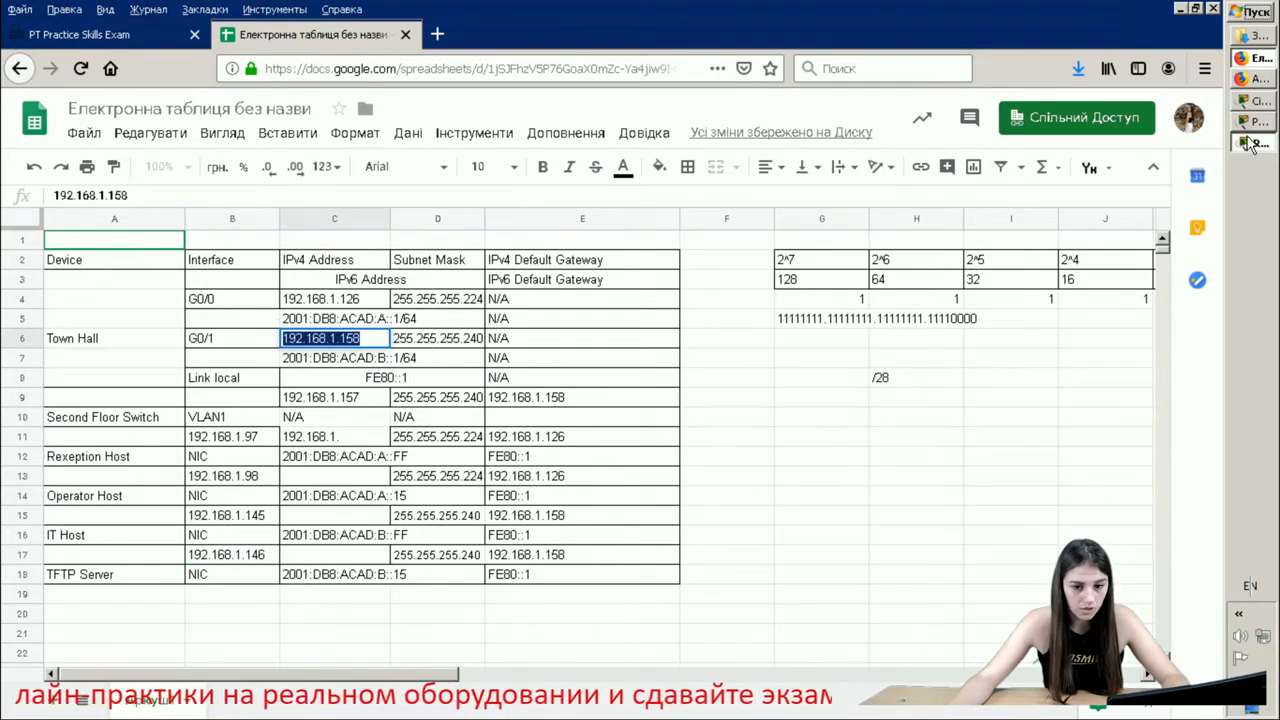
pyautogui.click(1249, 144)
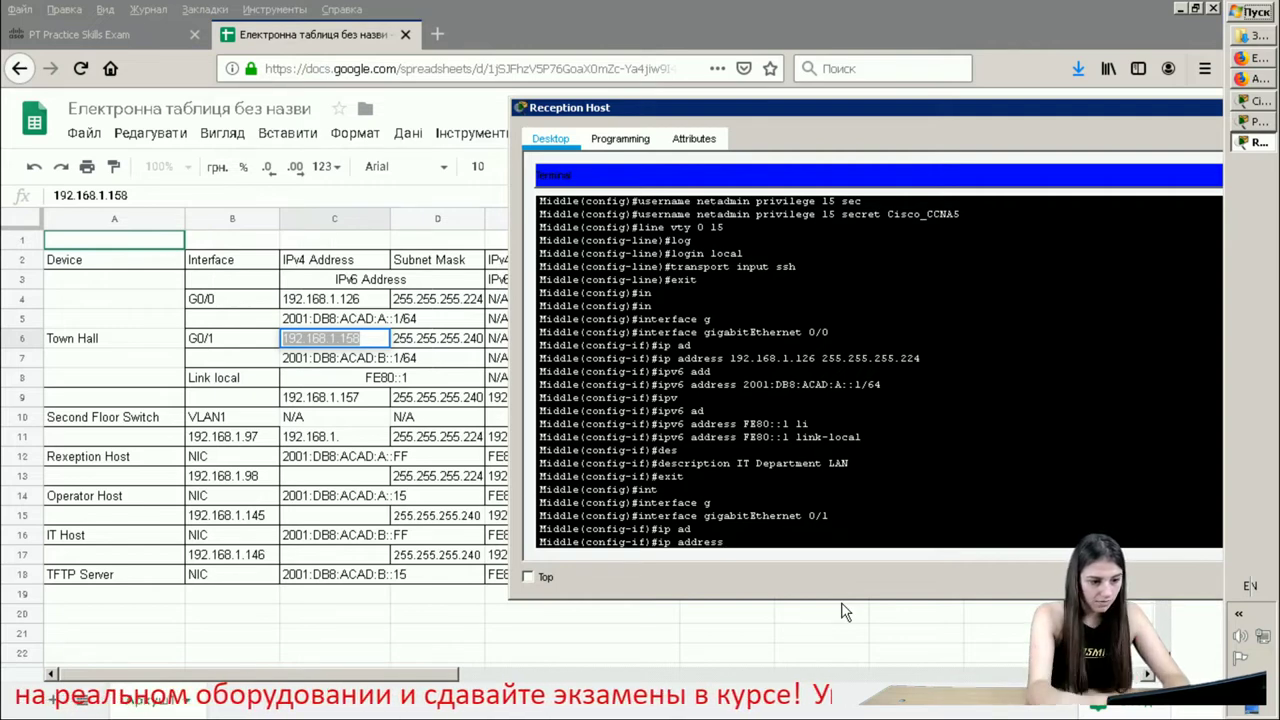
# - Assign G0/1 the IPv4 address 192.168.1.158 255.255.255.240, correcting a mistyped address
pyautogui.write('192')
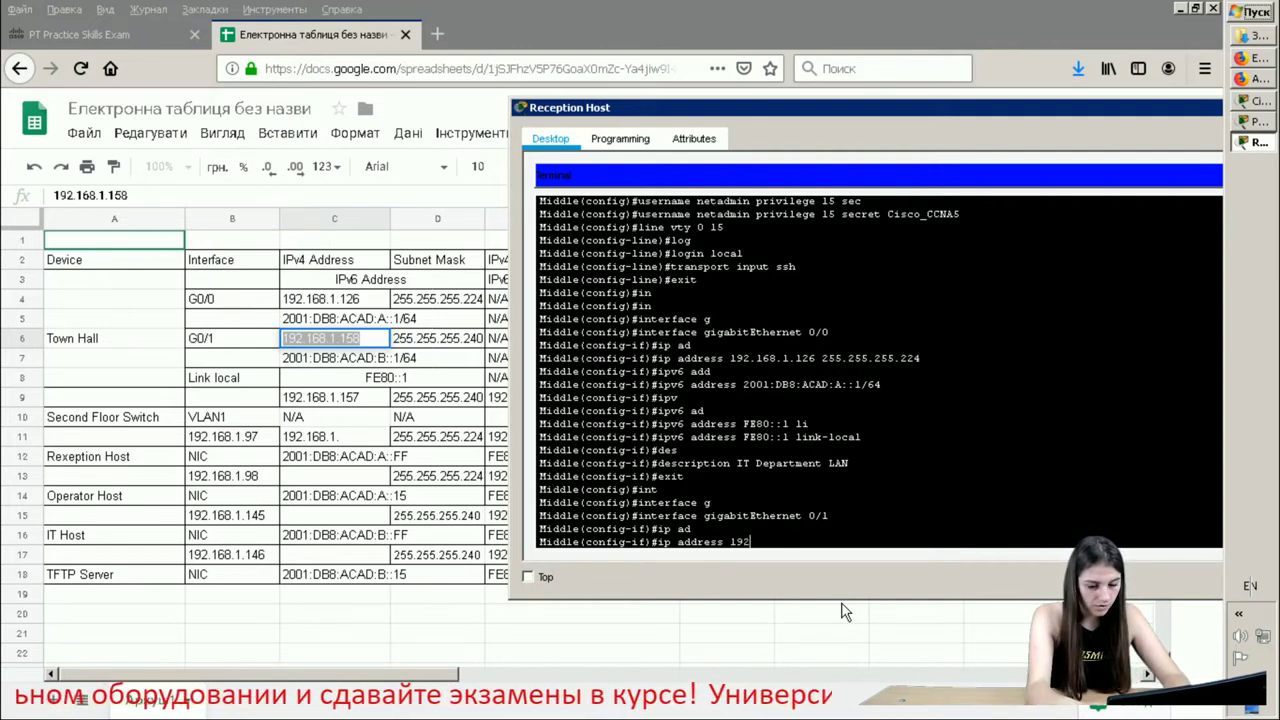
pyautogui.write('.18.1')
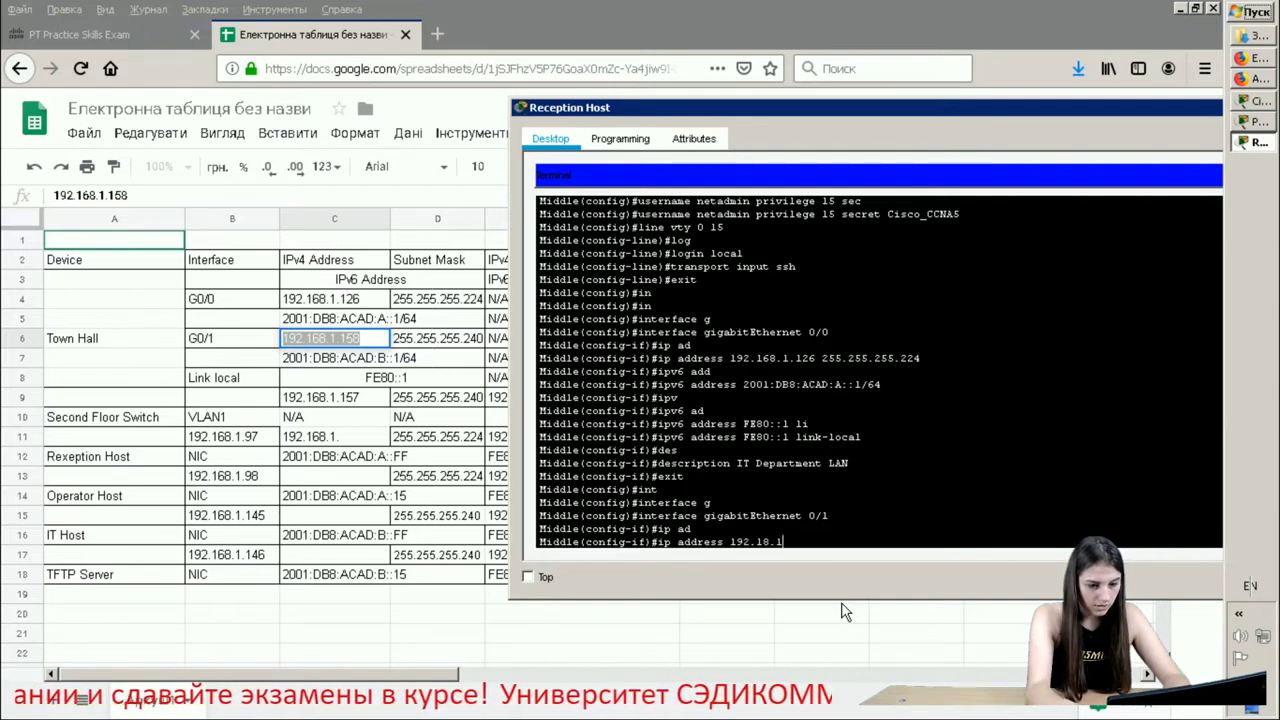
pyautogui.write('.')
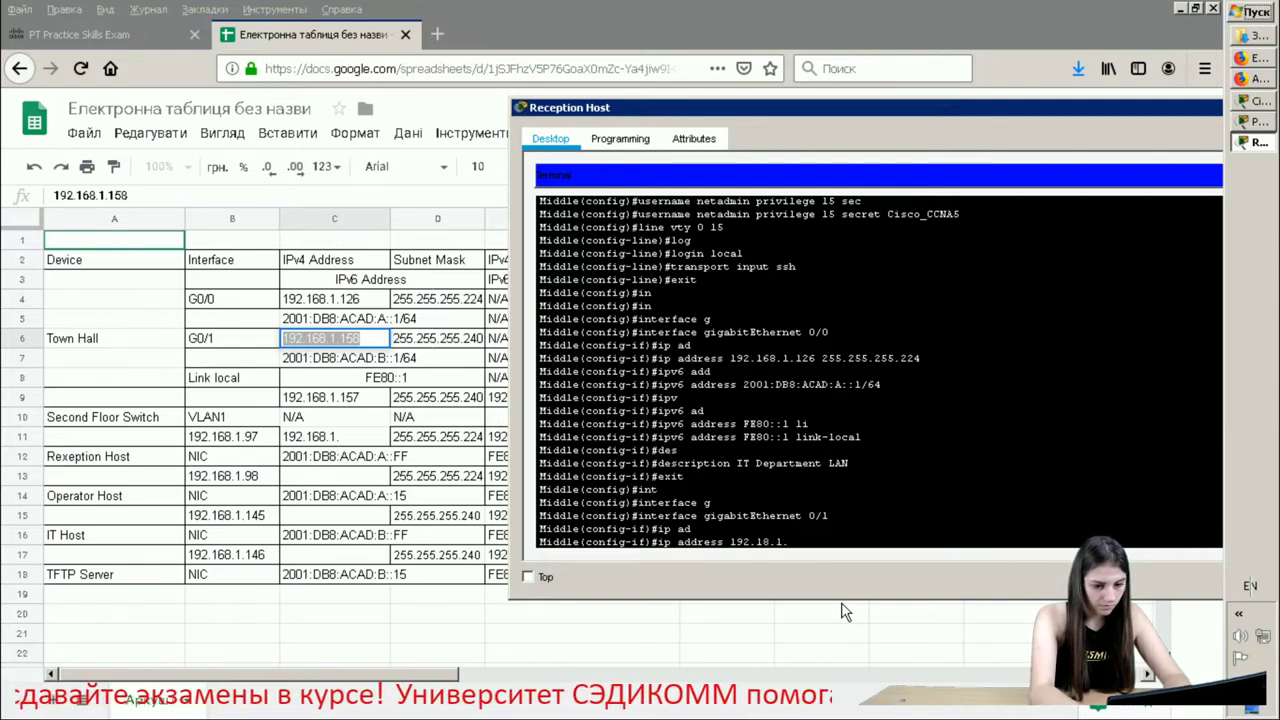
pyautogui.write('55')
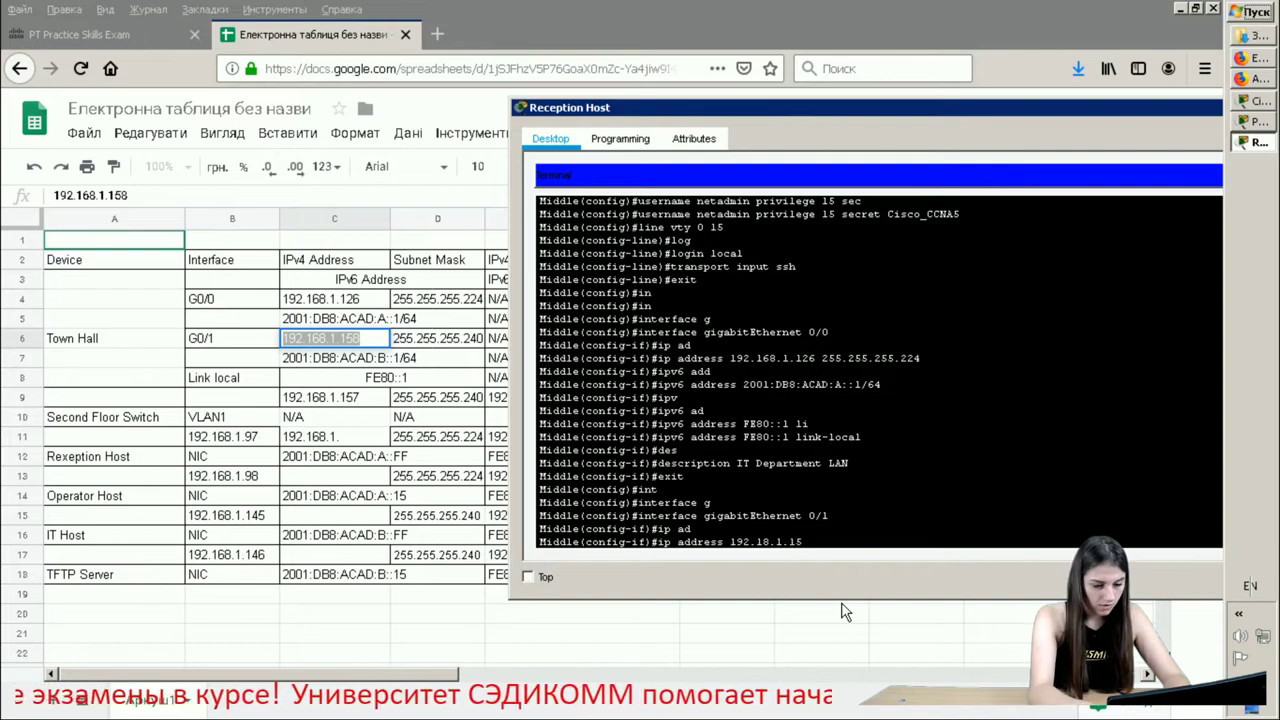
pyautogui.write('8')
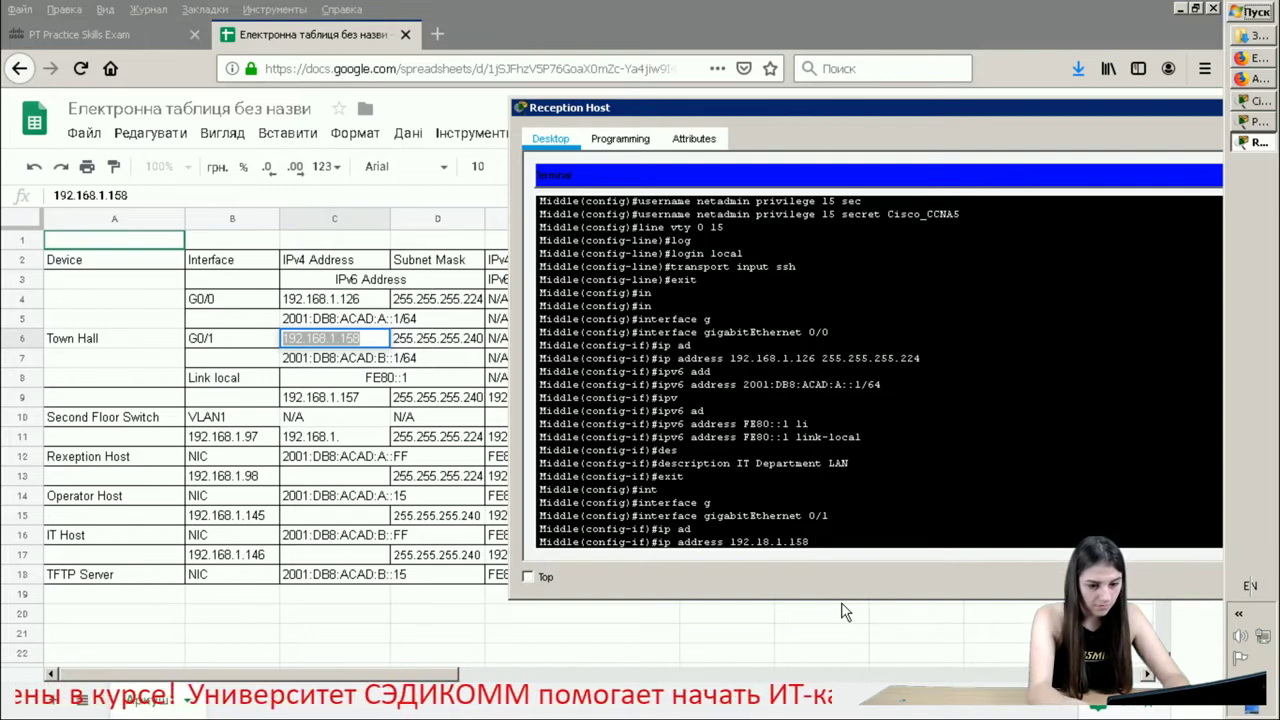
pyautogui.press('BackSpace')
pyautogui.press('BackSpace')
pyautogui.press('BackSpace')
pyautogui.press('BackSpace')
pyautogui.press('BackSpace')
pyautogui.press('BackSpace')
pyautogui.press('BackSpace')
pyautogui.press('BackSpace')
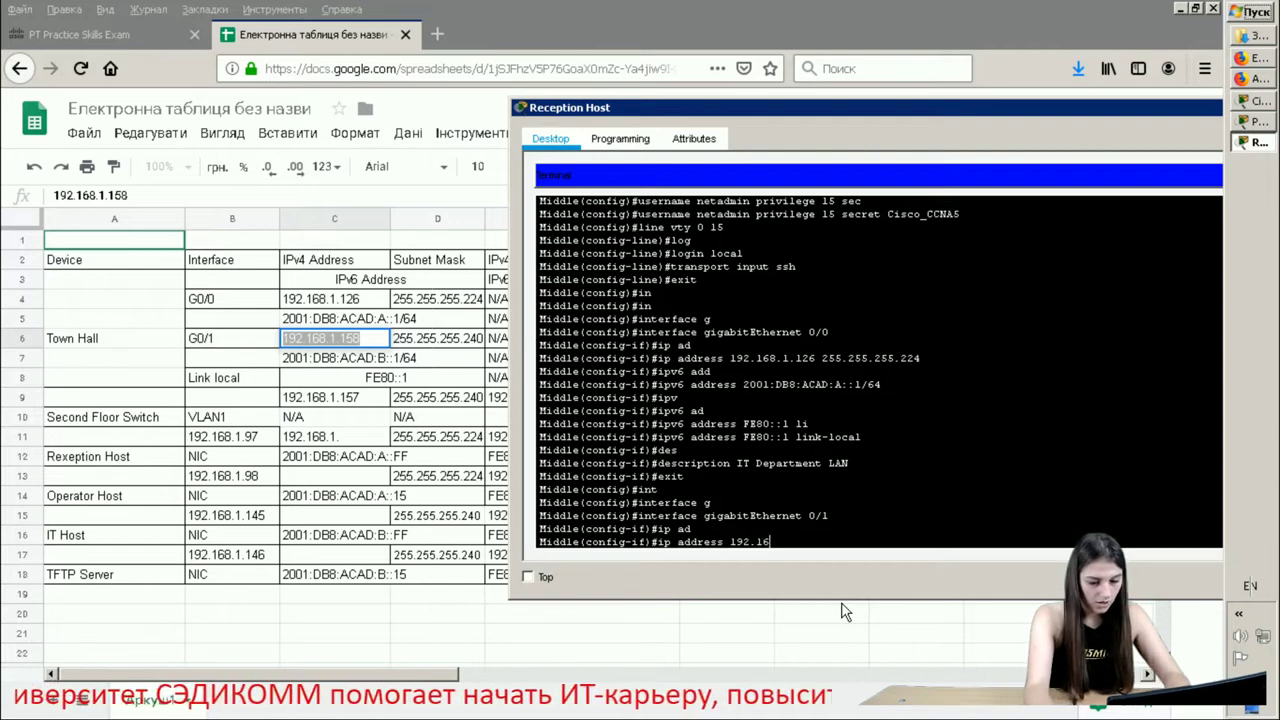
pyautogui.write('68.')
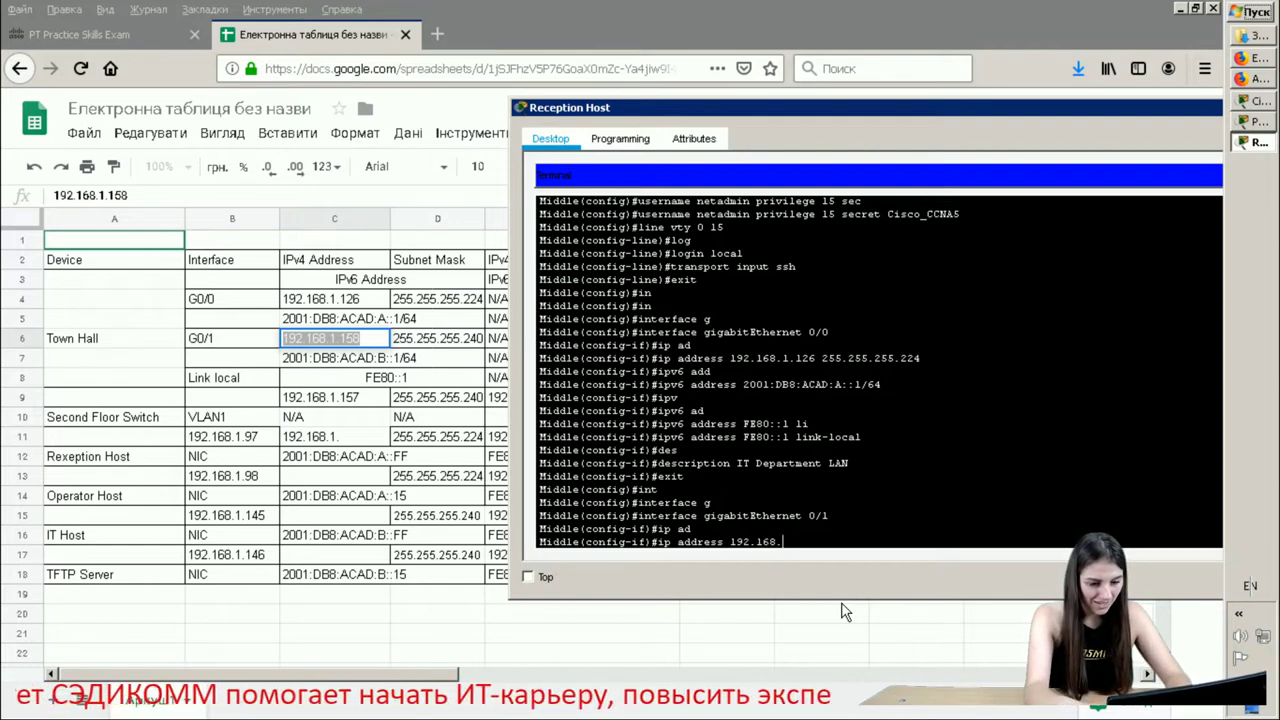
pyautogui.write('1.')
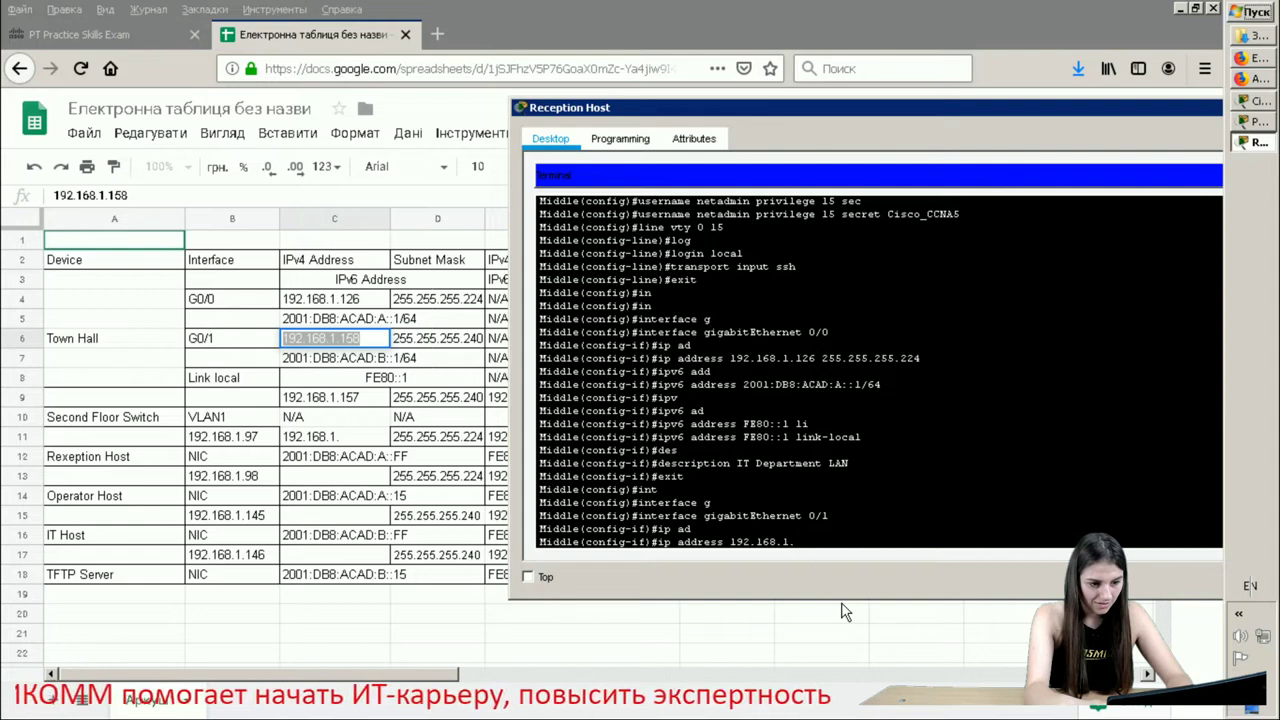
pyautogui.write('158')
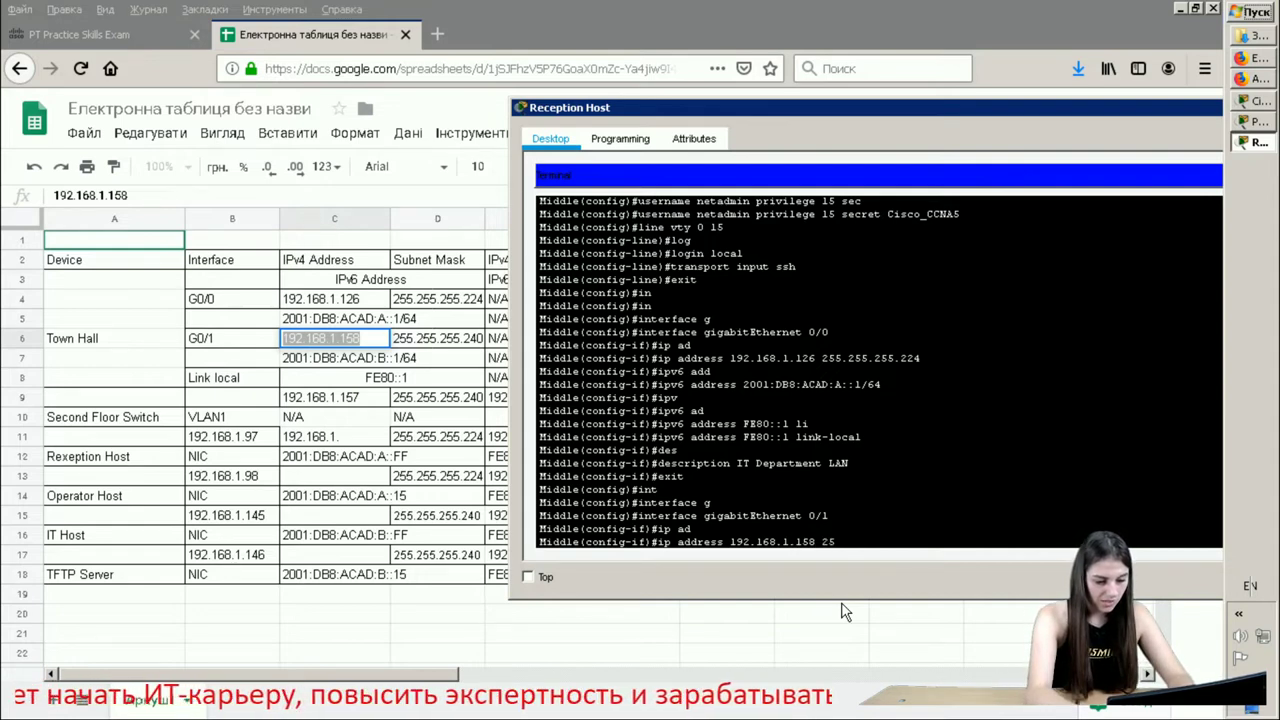
pyautogui.write(' 255.255')
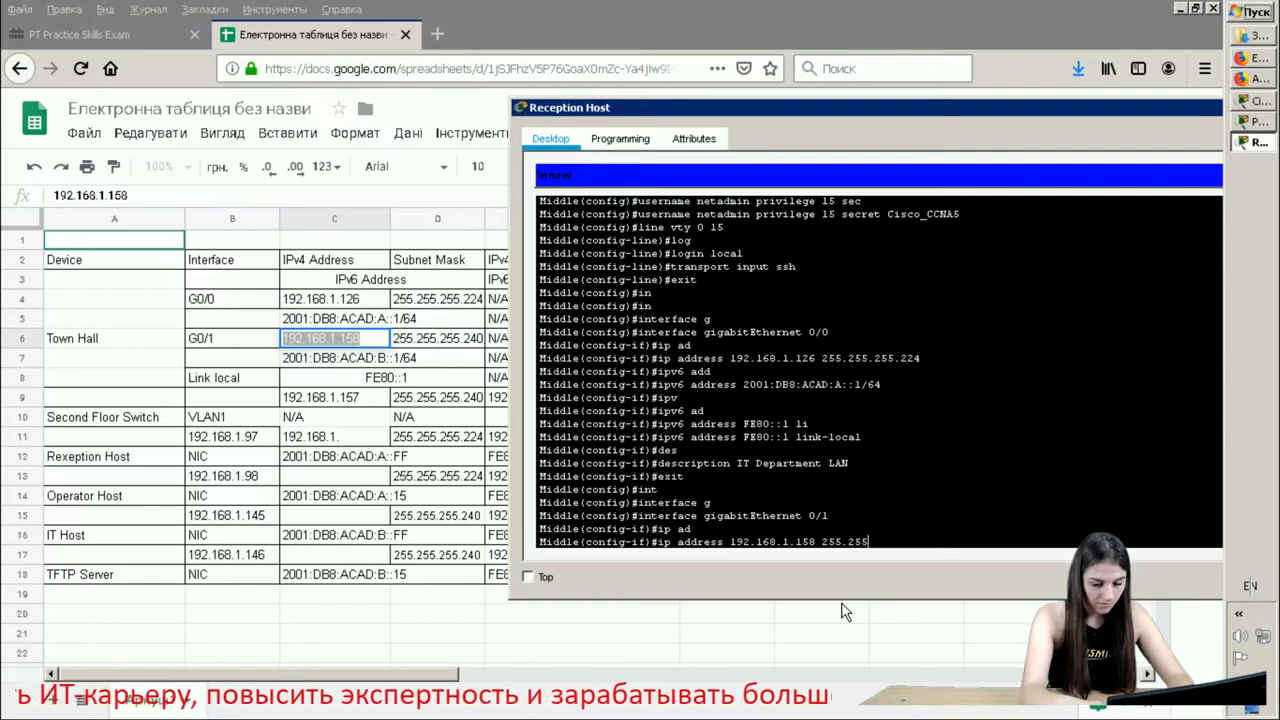
pyautogui.write('.255.24')
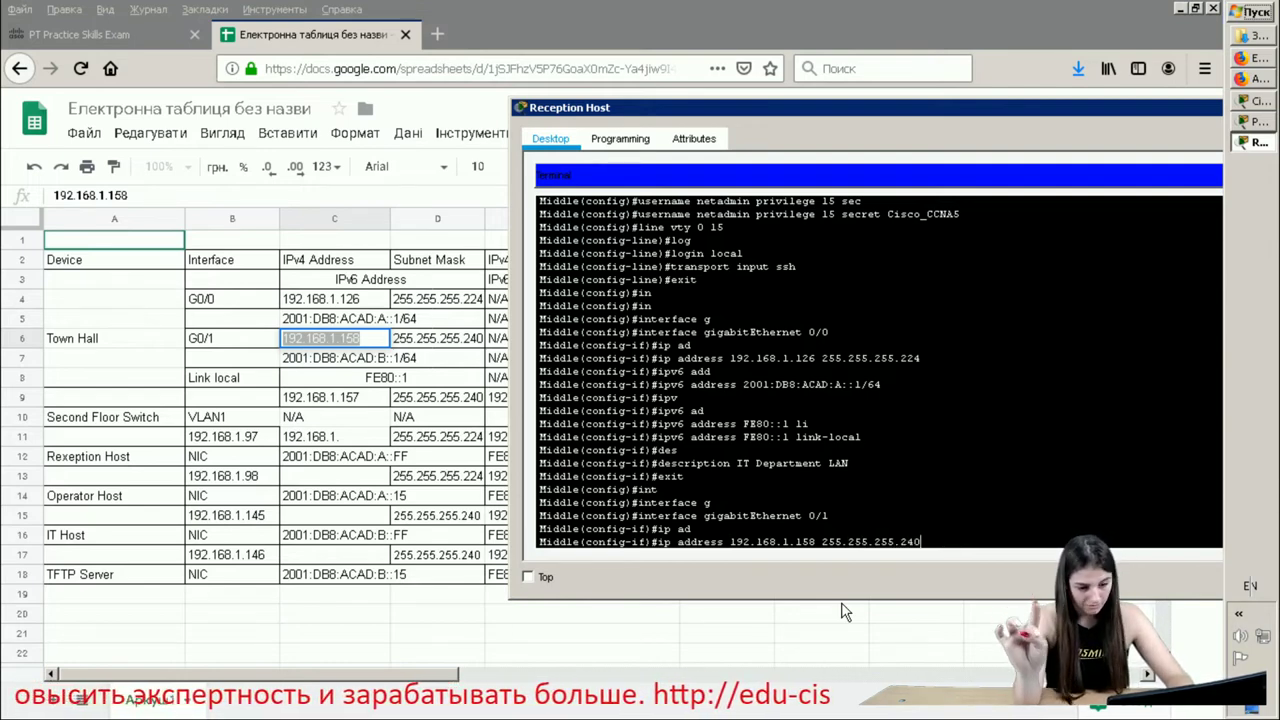
pyautogui.write('0')
pyautogui.press('Return')
# - Assign G0/1 the IPv6 address 2001:DB8:ACAD:B::1/64
pyautogui.write('iddle(config-if)#i')
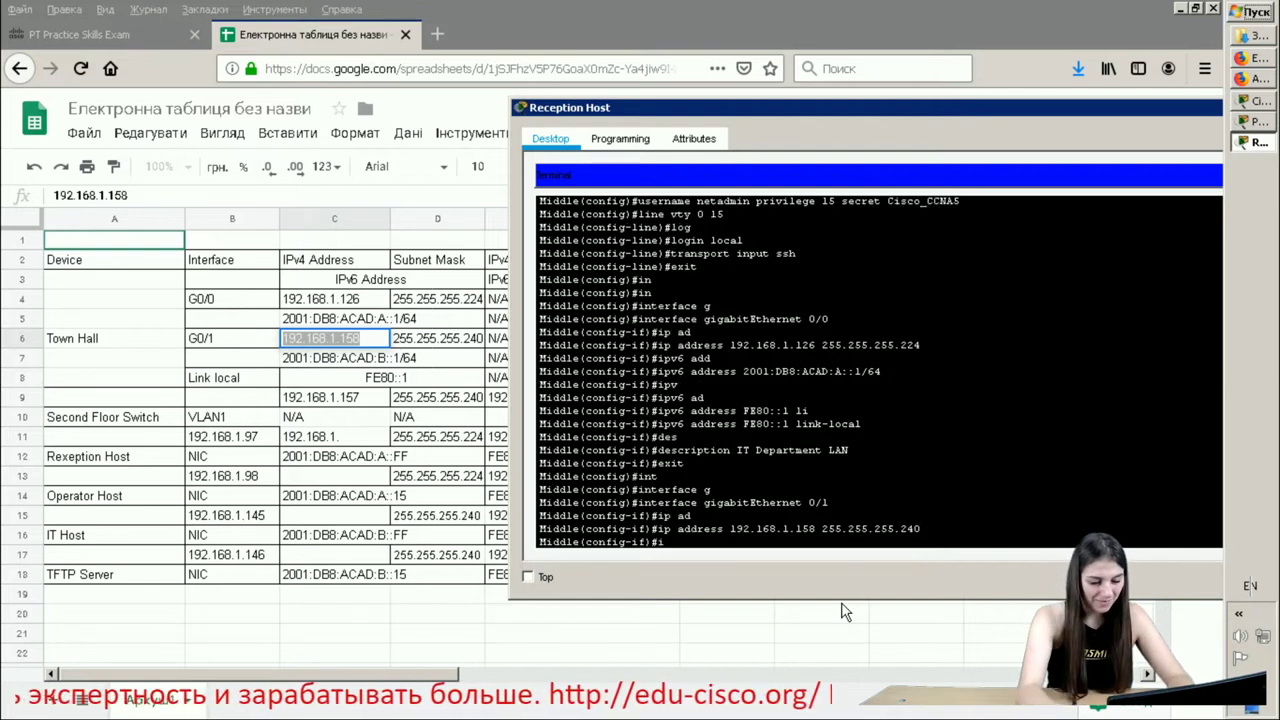
pyautogui.write('pv')
pyautogui.press('Tab')
pyautogui.write('ad')
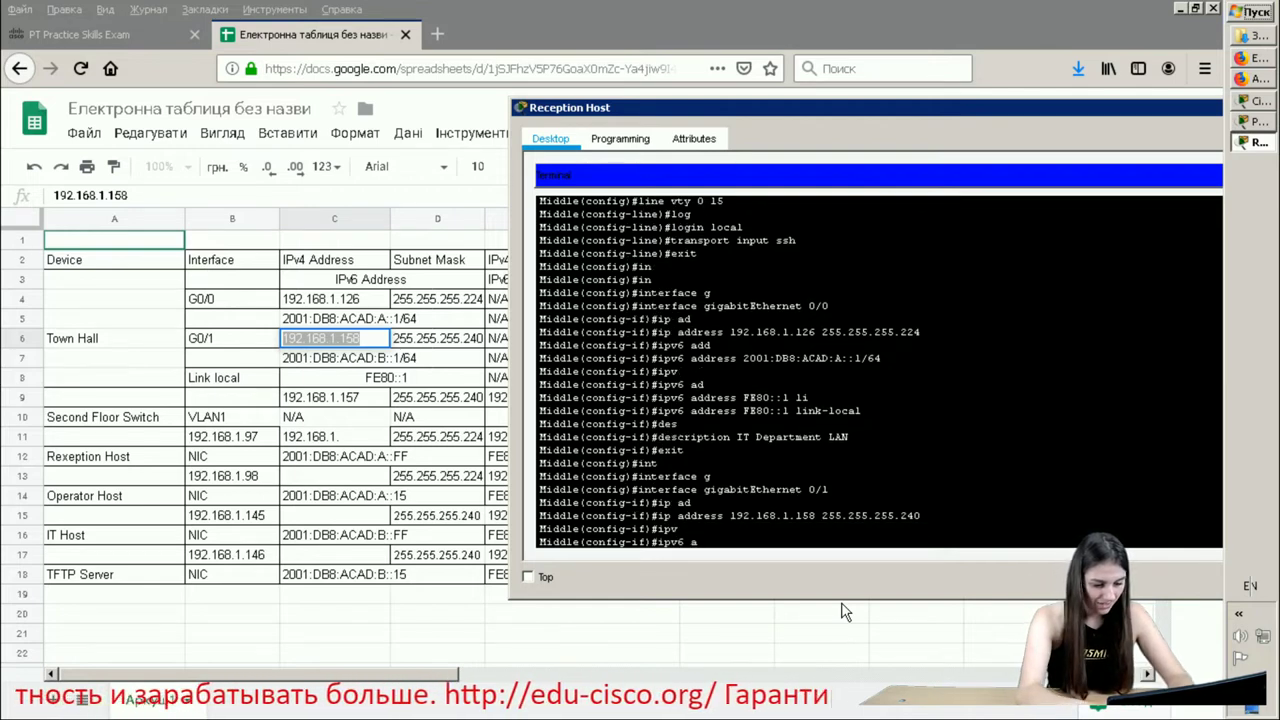
pyautogui.press('Tab')
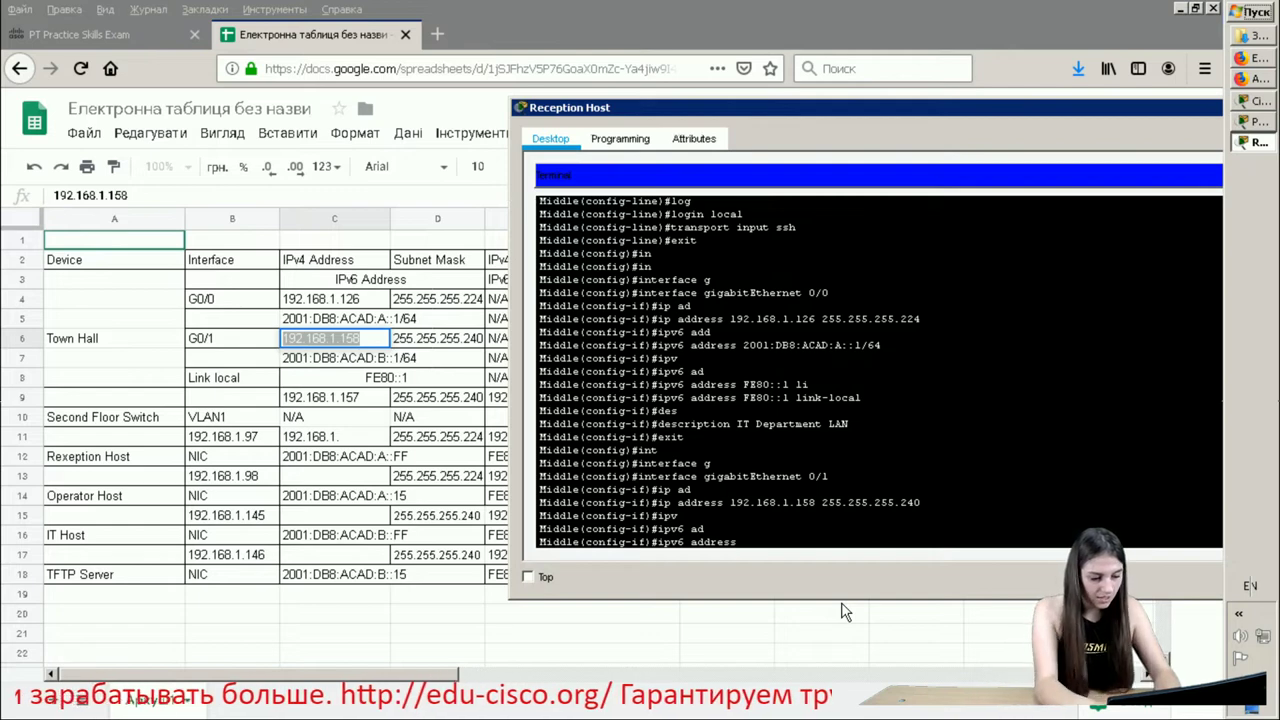
pyautogui.write('2001')
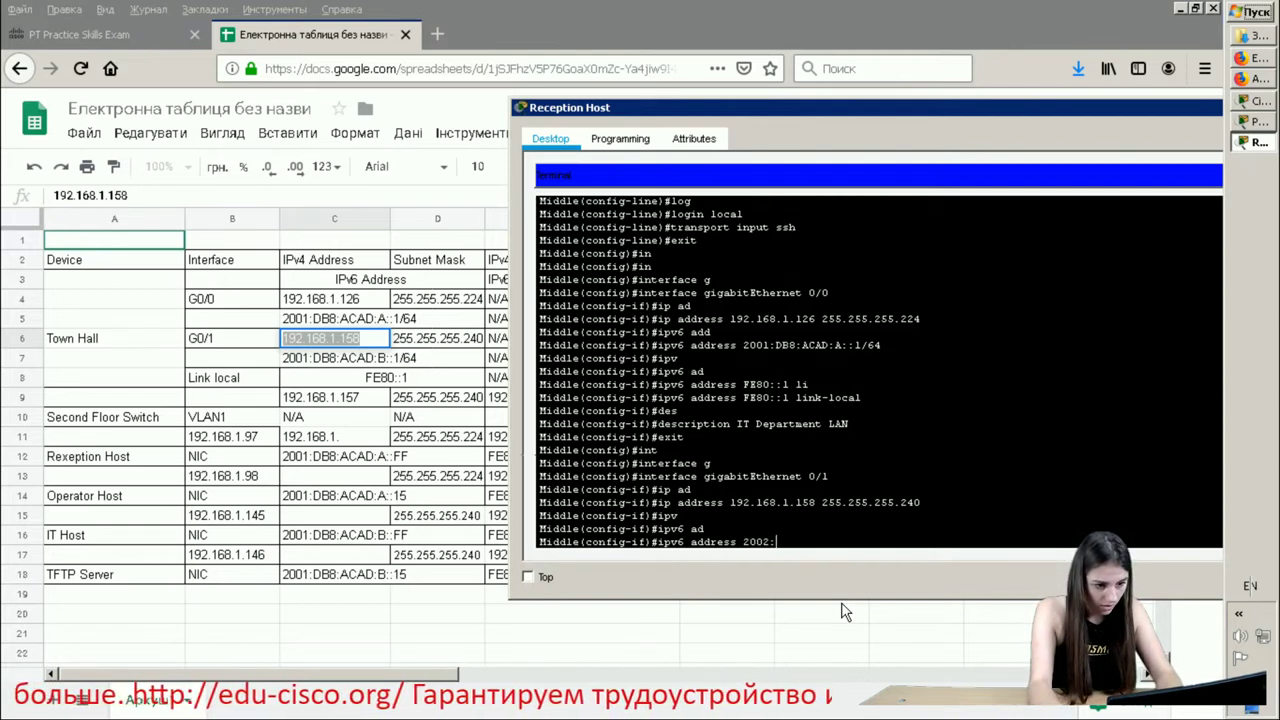
pyautogui.write(':DB')
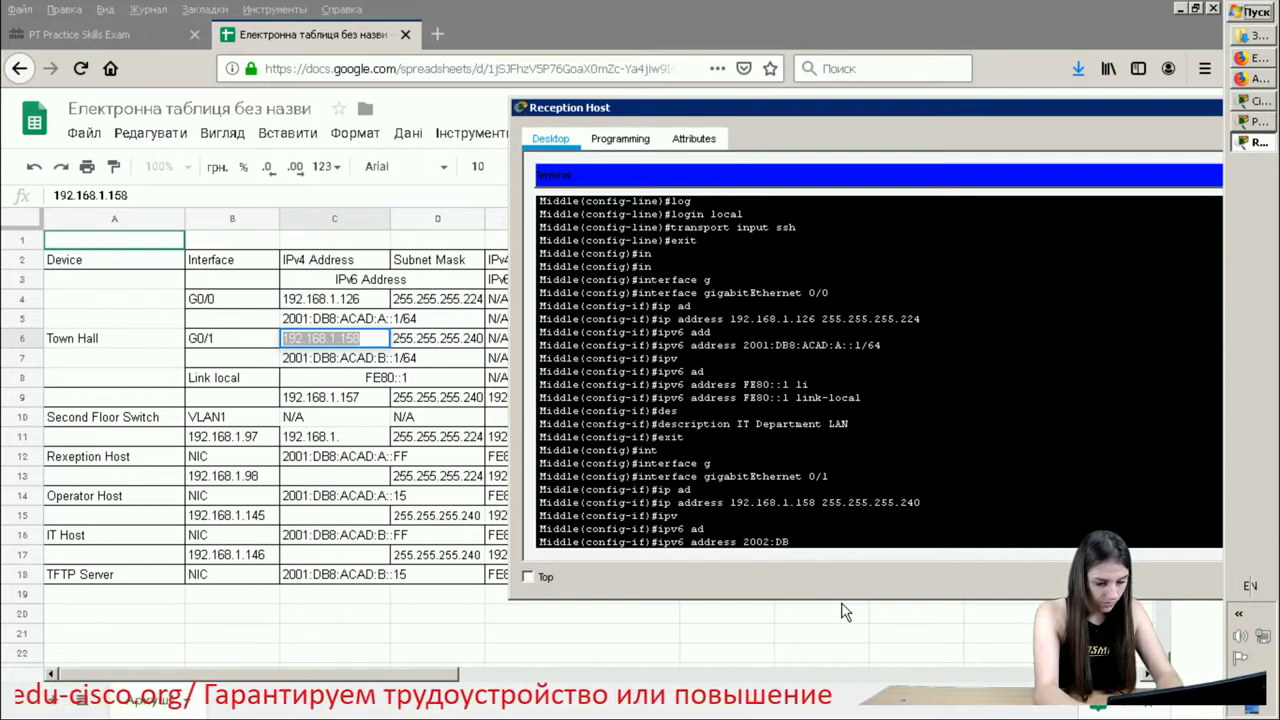
pyautogui.write('8:')
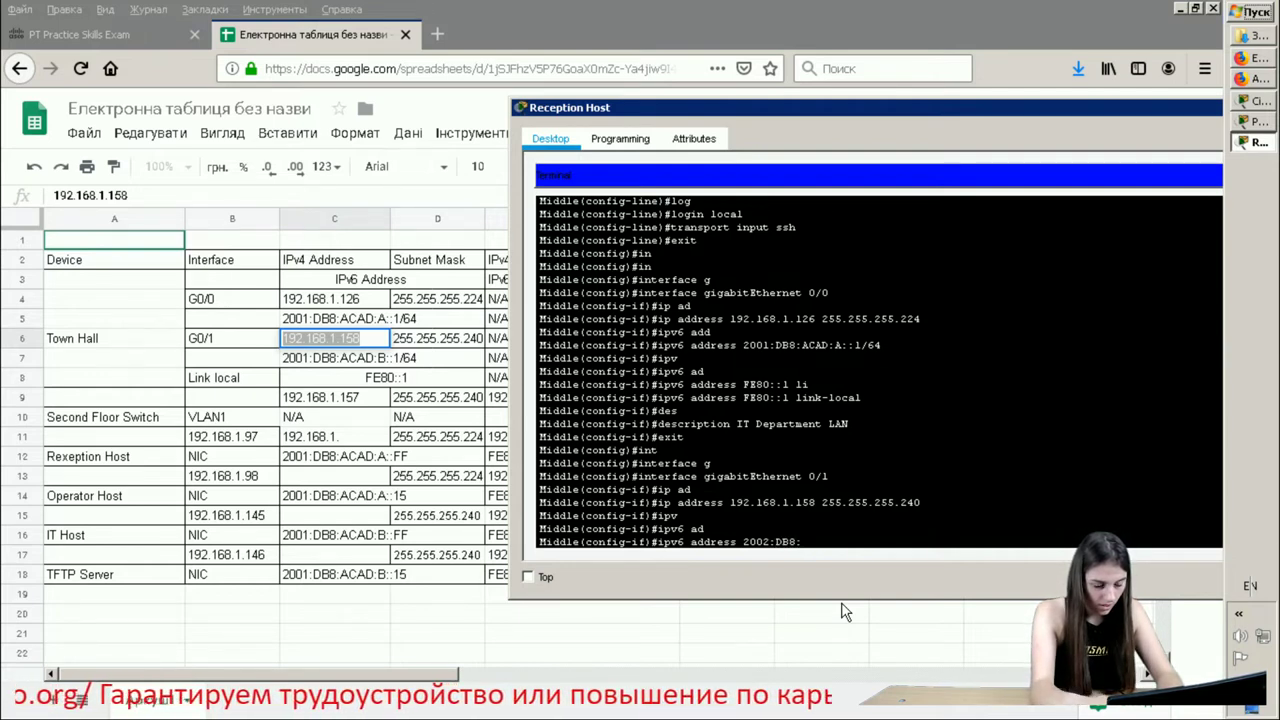
pyautogui.write('ACAD')
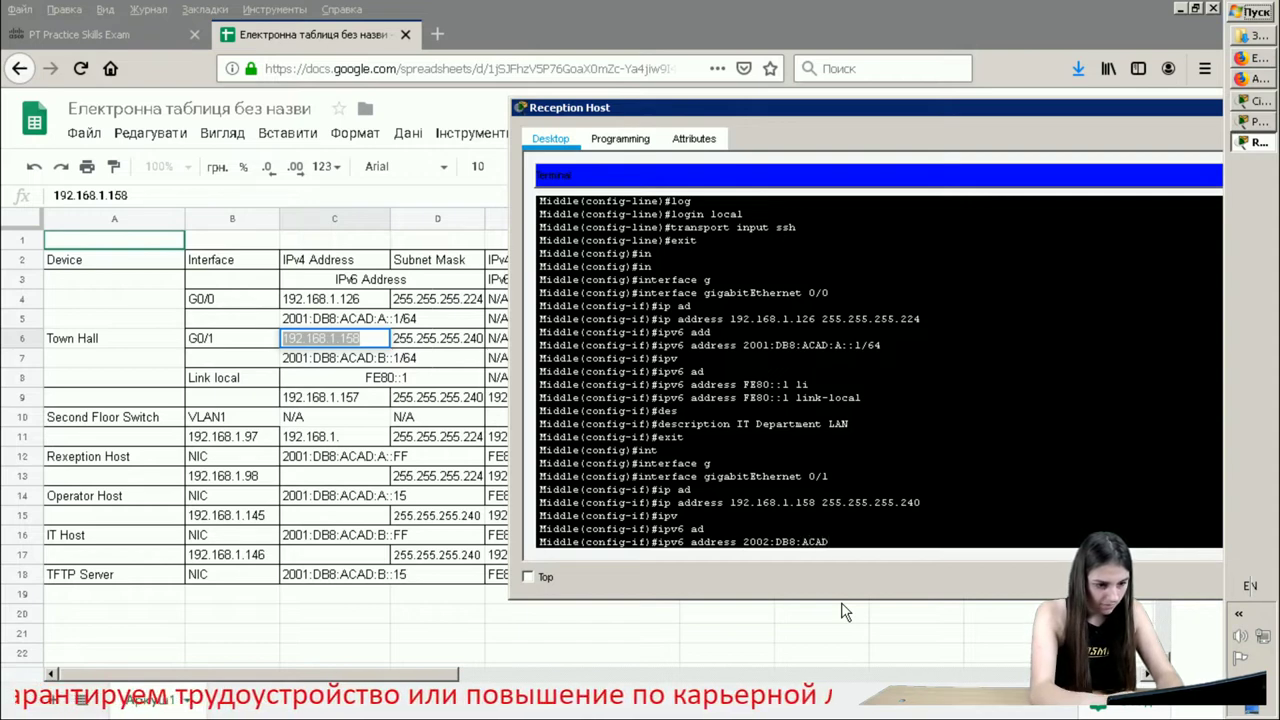
pyautogui.write(':B::')
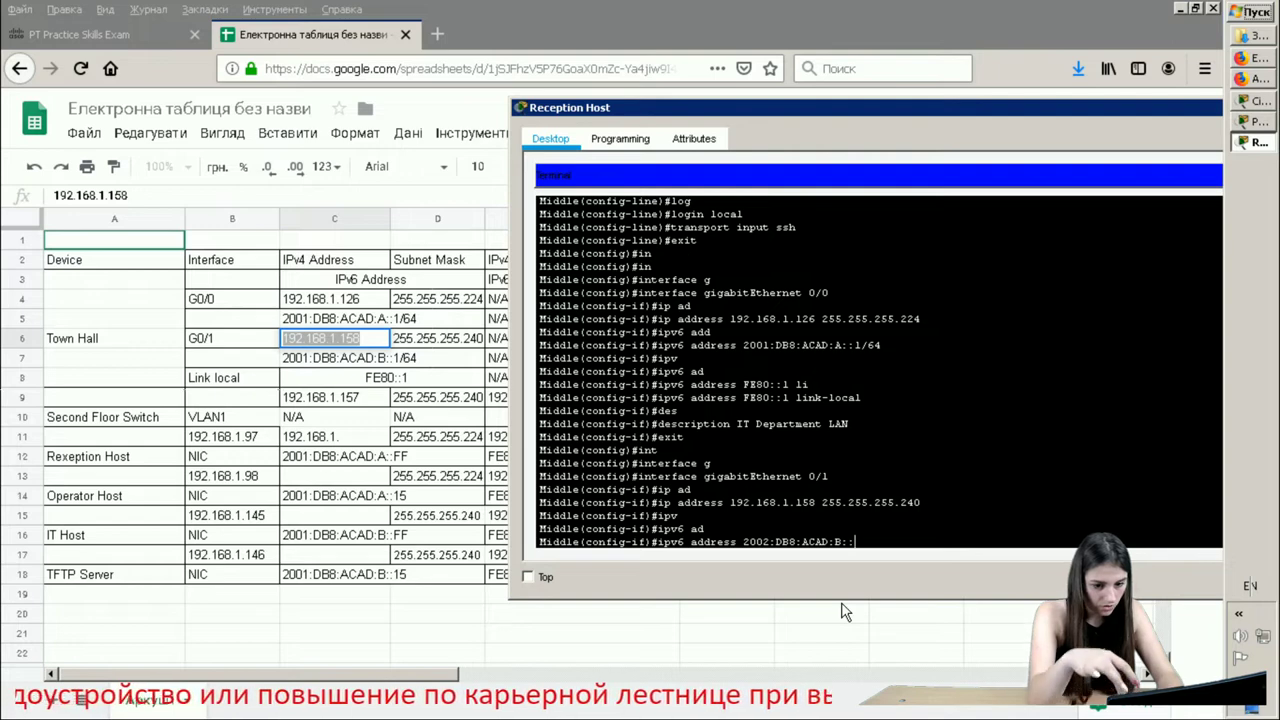
pyautogui.write('1/6')
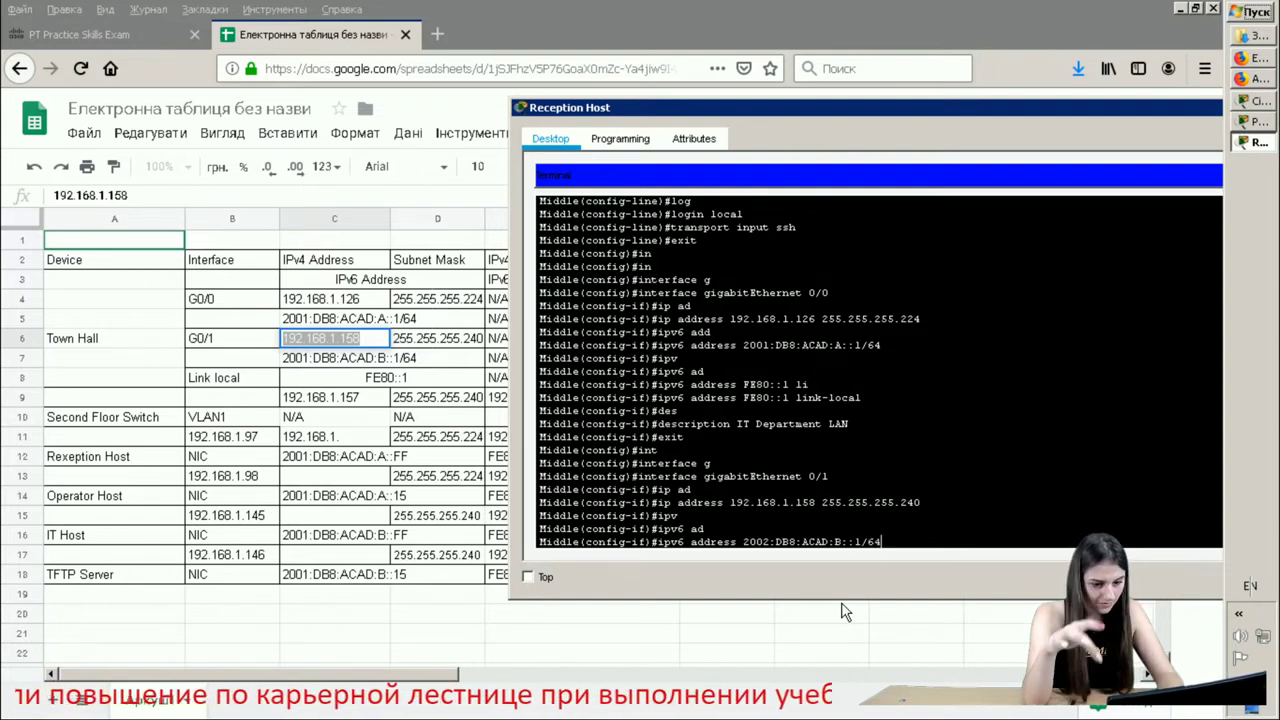
pyautogui.write('4')
pyautogui.press('Return')
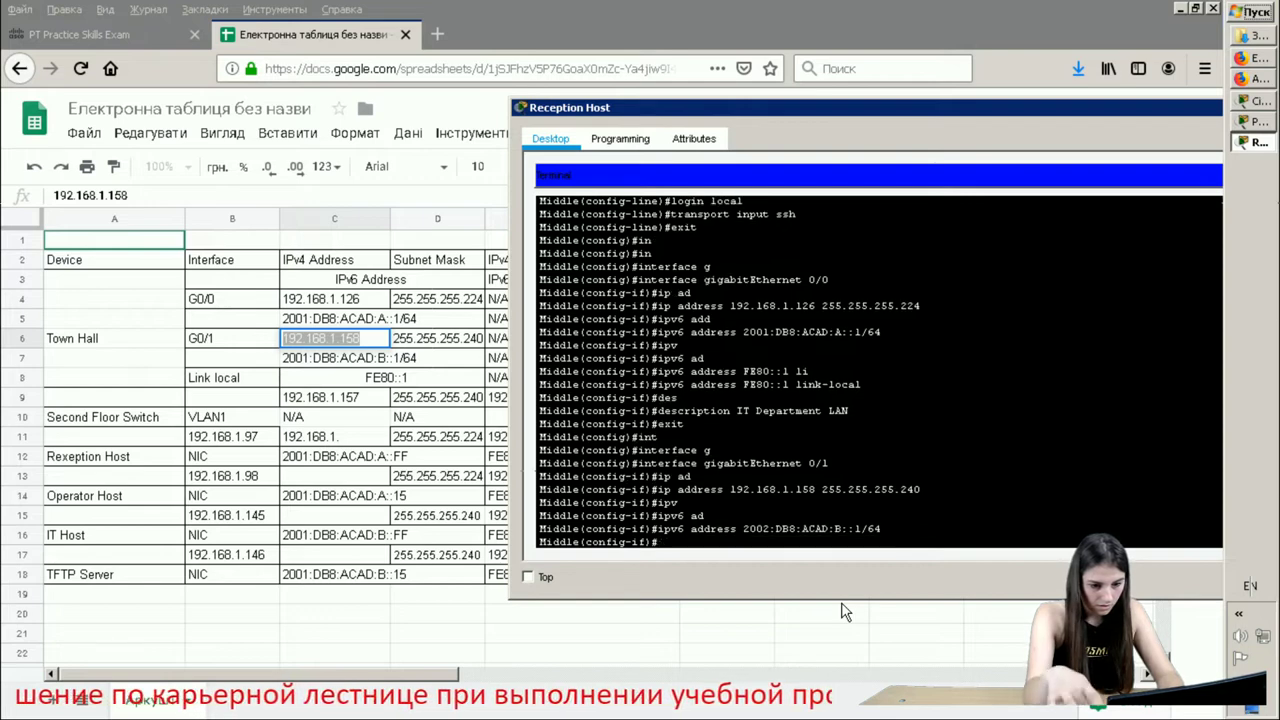
# - Begin another ipv6 address command on G0/1
pyautogui.write('ip')
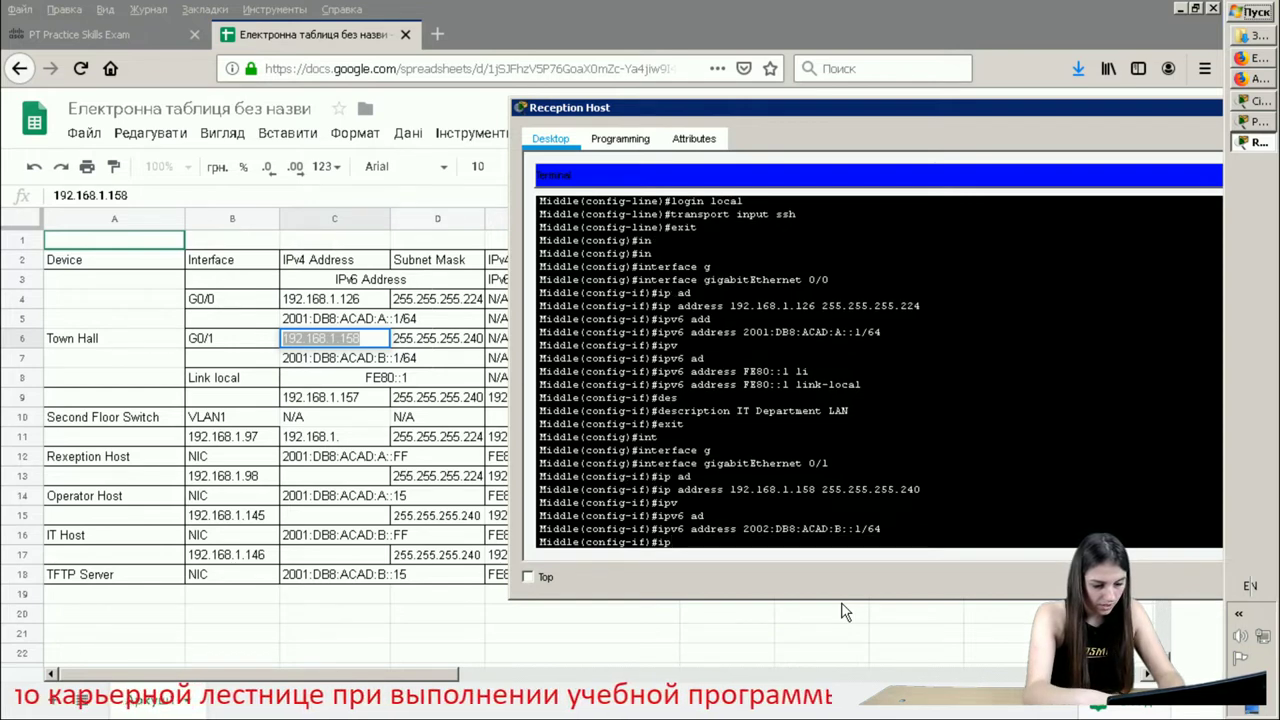
pyautogui.press('Tab')
pyautogui.write('v')
pyautogui.press('Tab')
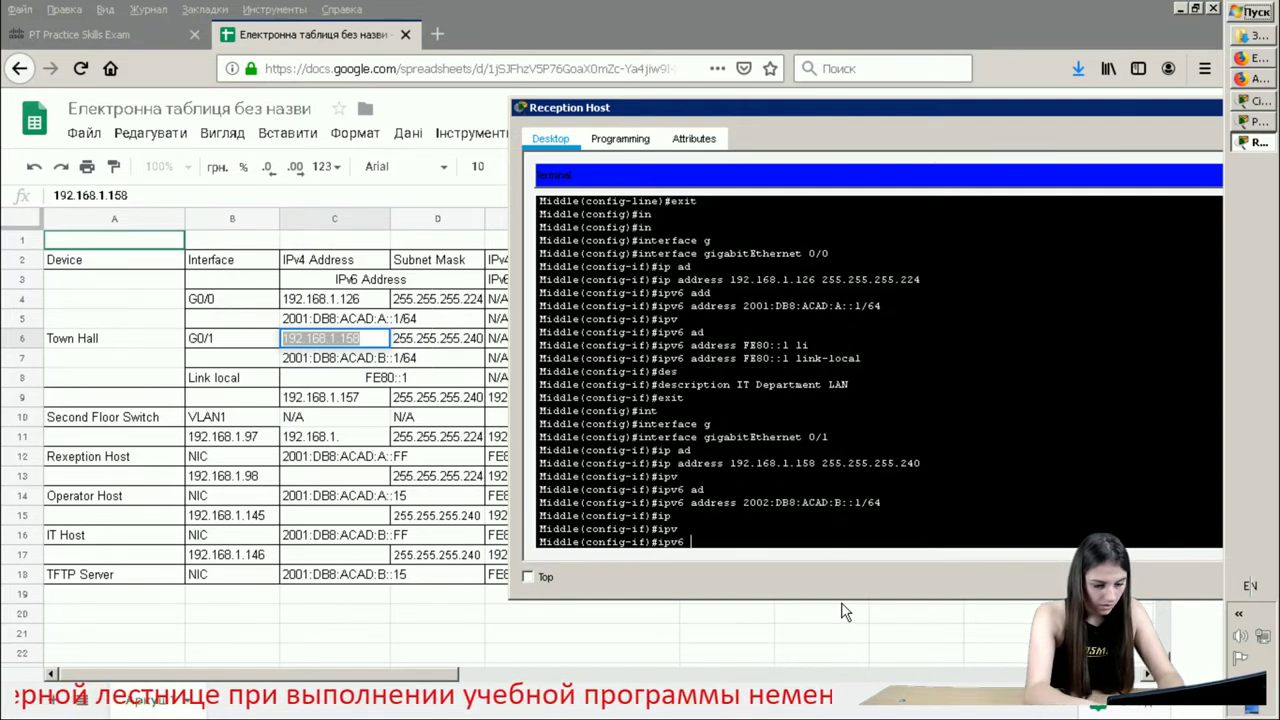
pyautogui.write('a')
pyautogui.press('Tab')
pyautogui.write('d')
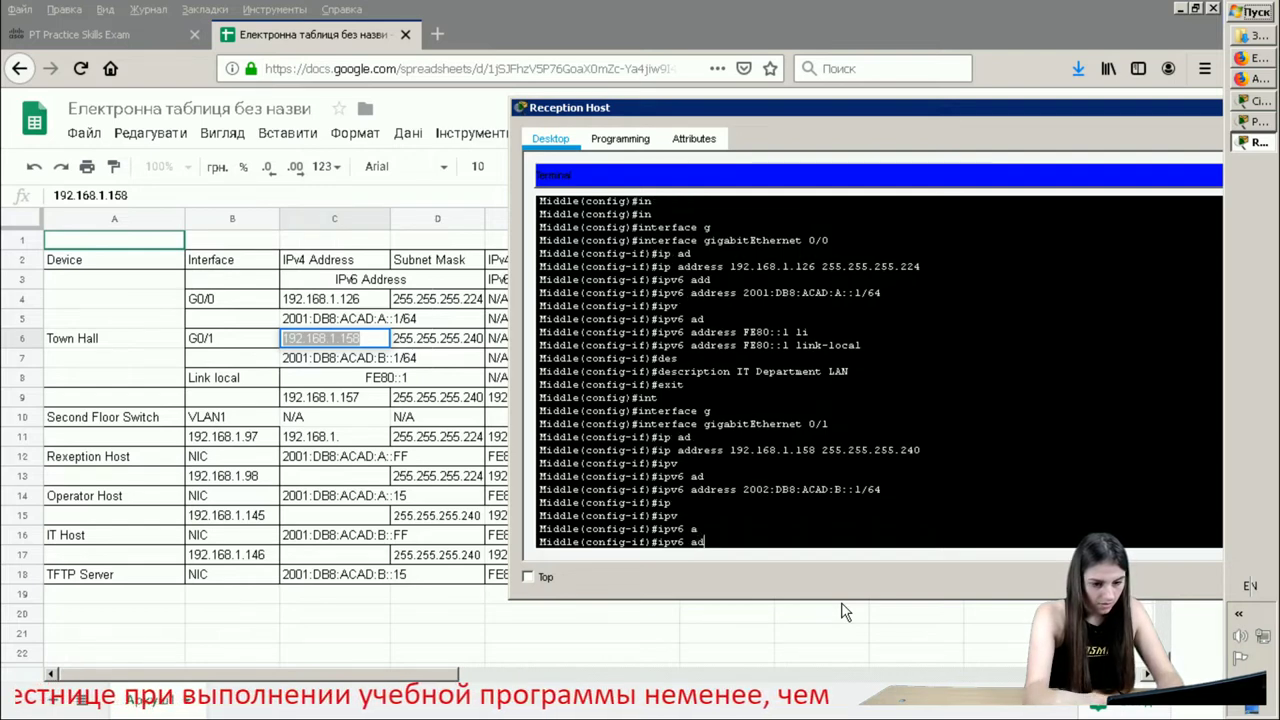
pyautogui.press('Tab')
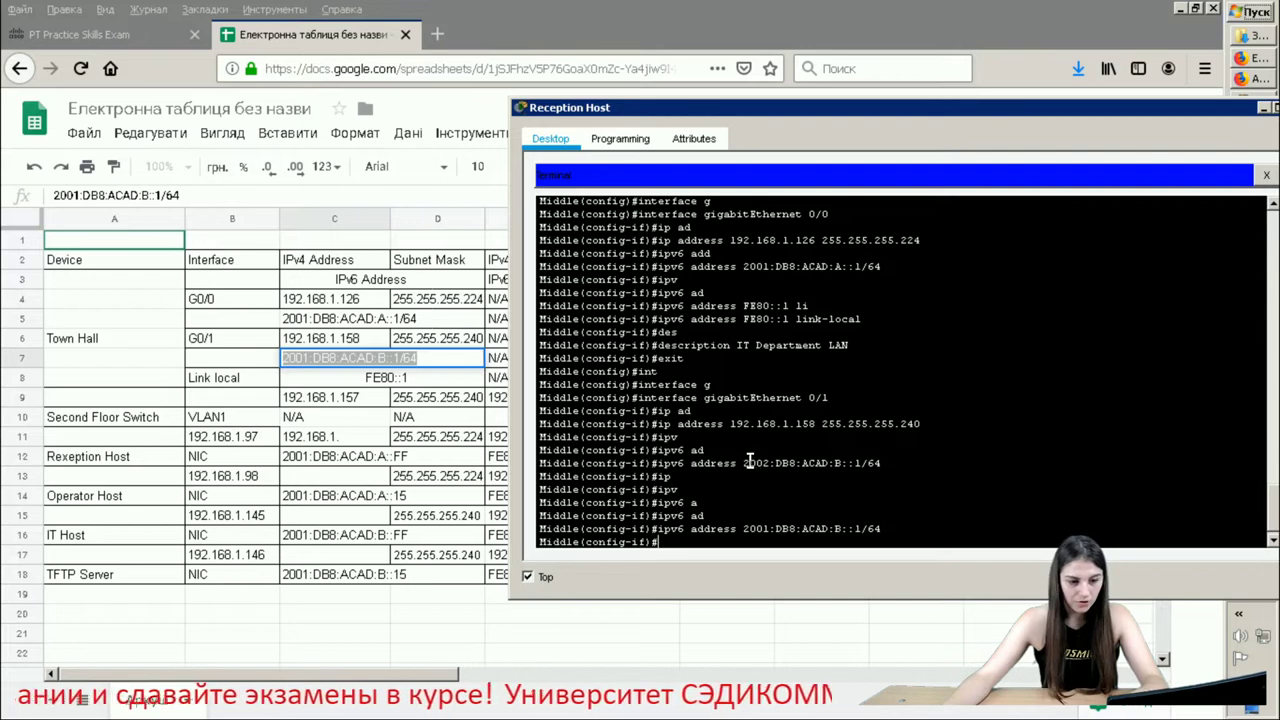
# - Mark the mistyped 2002 prefix in the earlier command, then restart 'ipv6 address' at a fresh prompt
pyautogui.moveTo(744, 463); pyautogui.dragTo(824, 462)
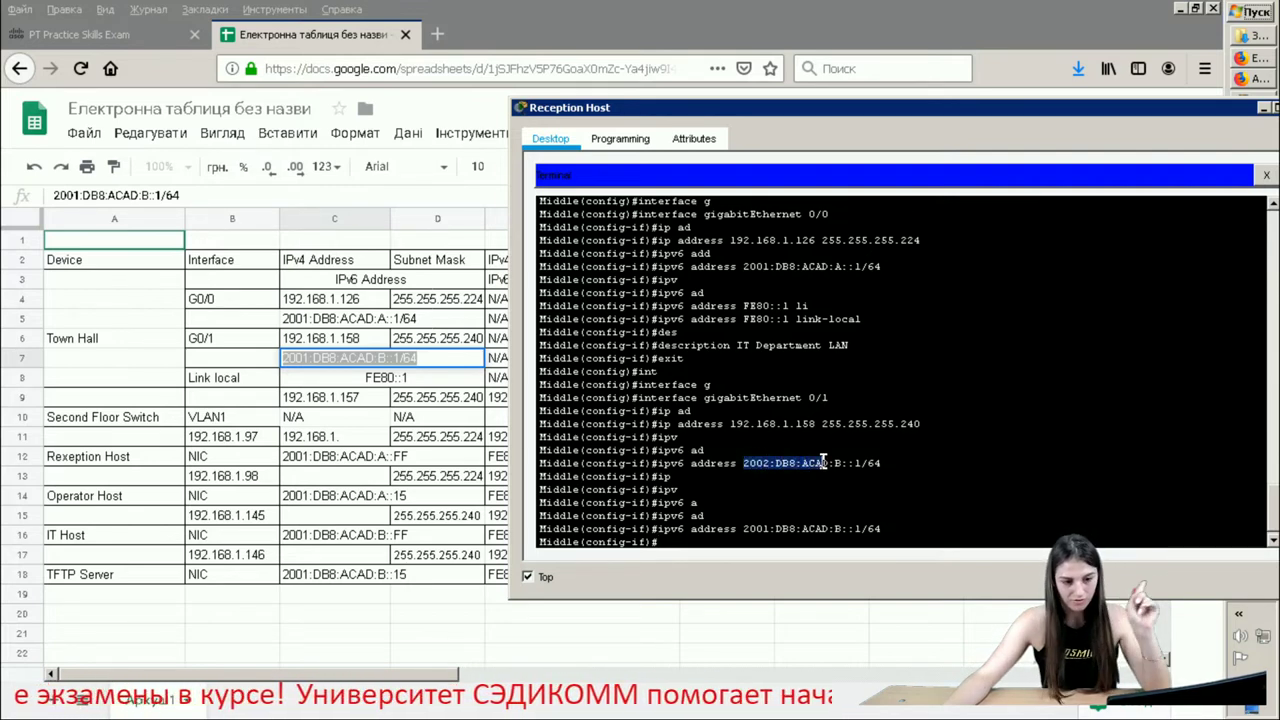
pyautogui.click(884, 524)
pyautogui.press('Return')
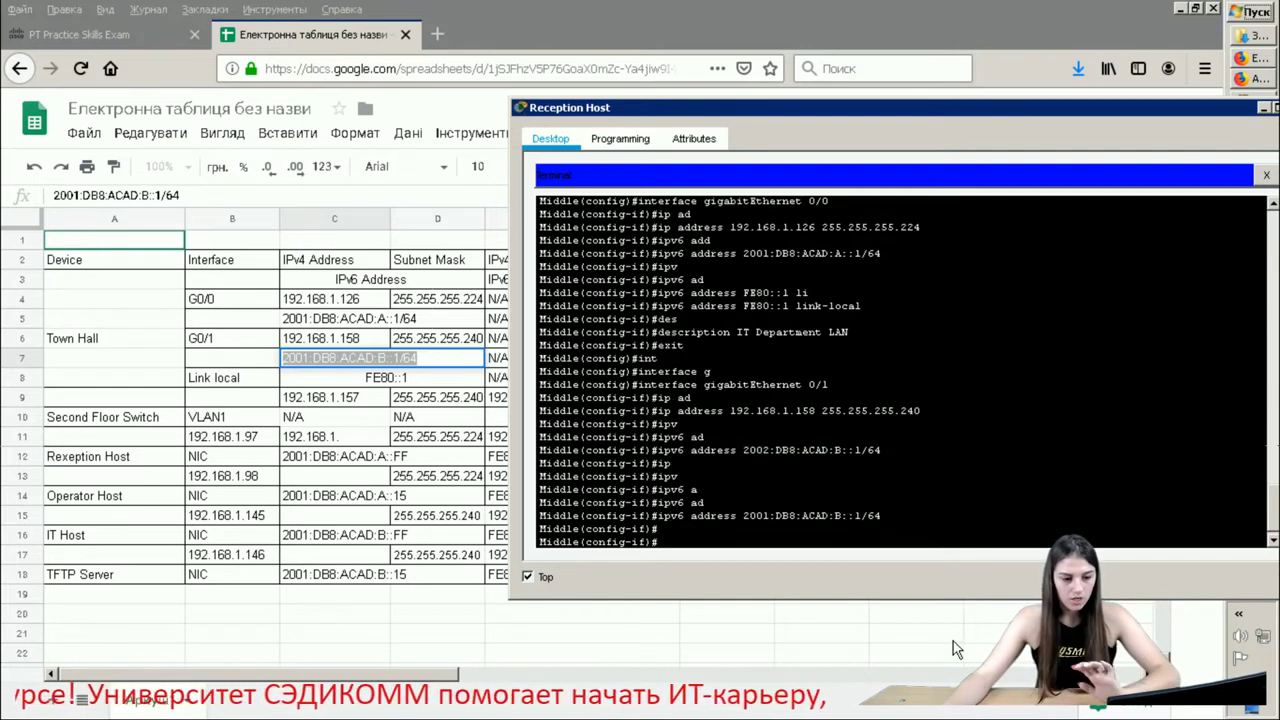
pyautogui.write('ip')
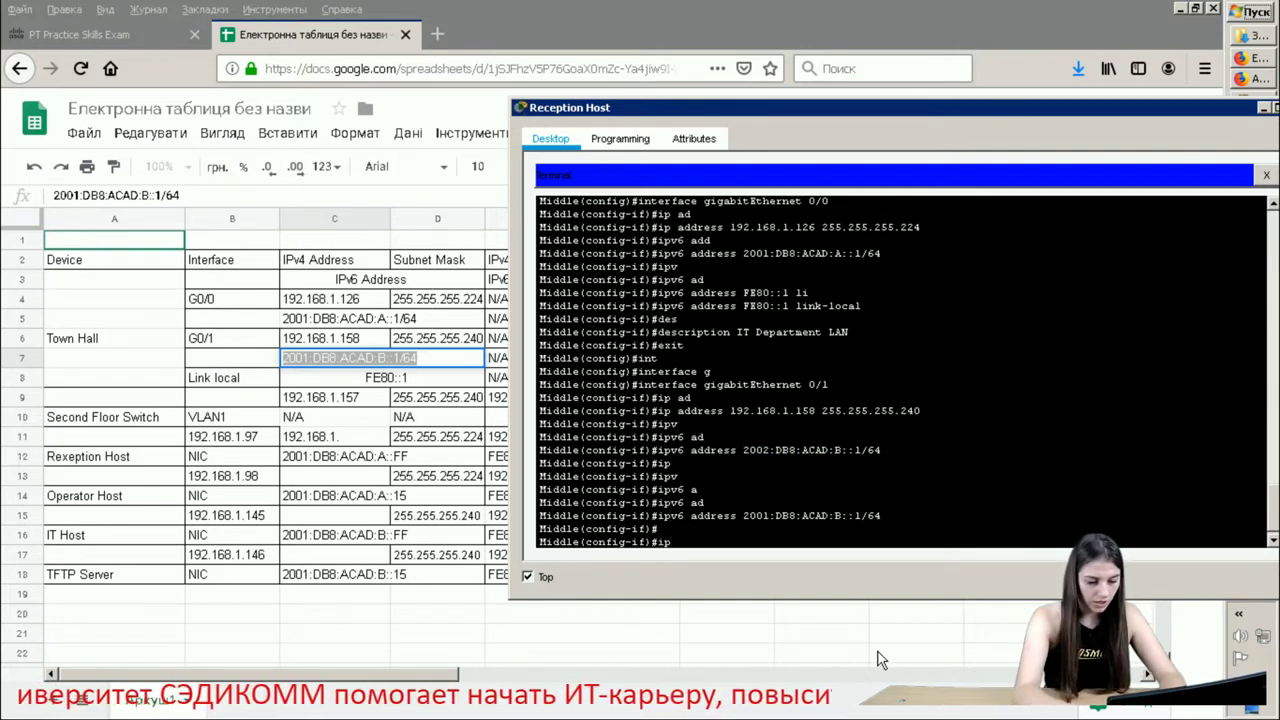
pyautogui.write('v6 a')
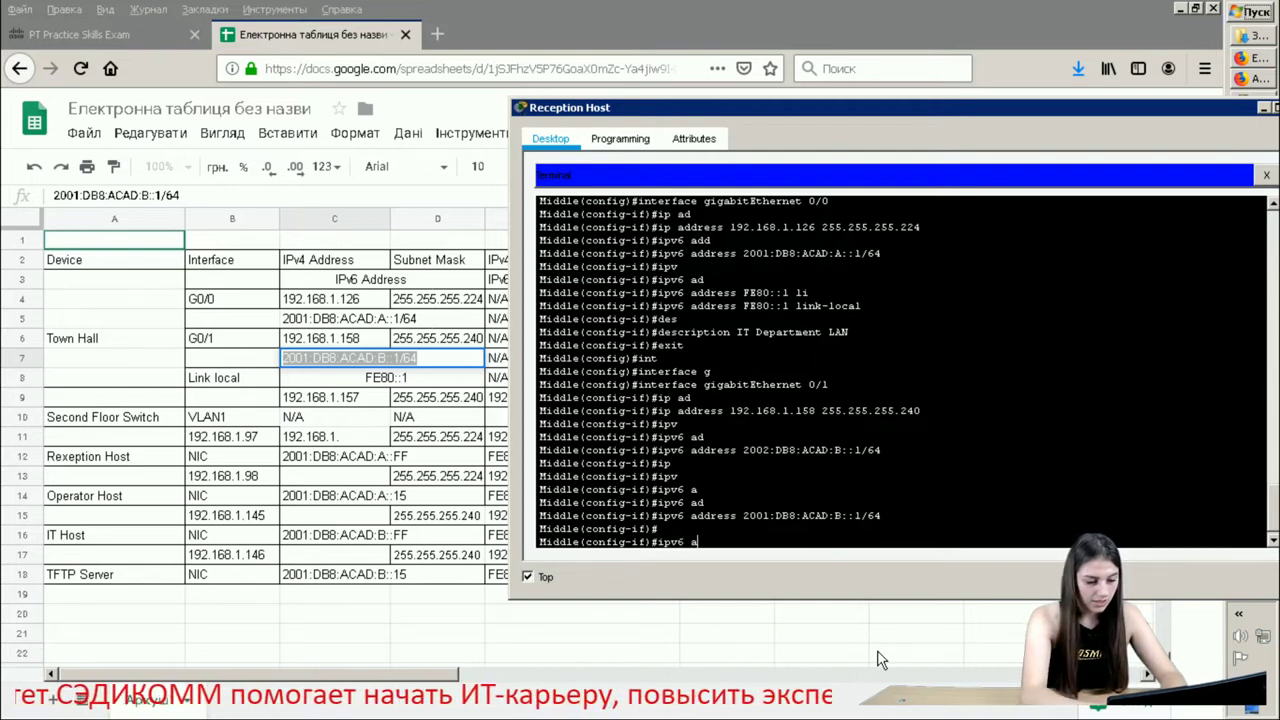
pyautogui.write('d')
# - Set G0/1's link-local address to FE80::1
pyautogui.press('Tab')
pyautogui.write('F')
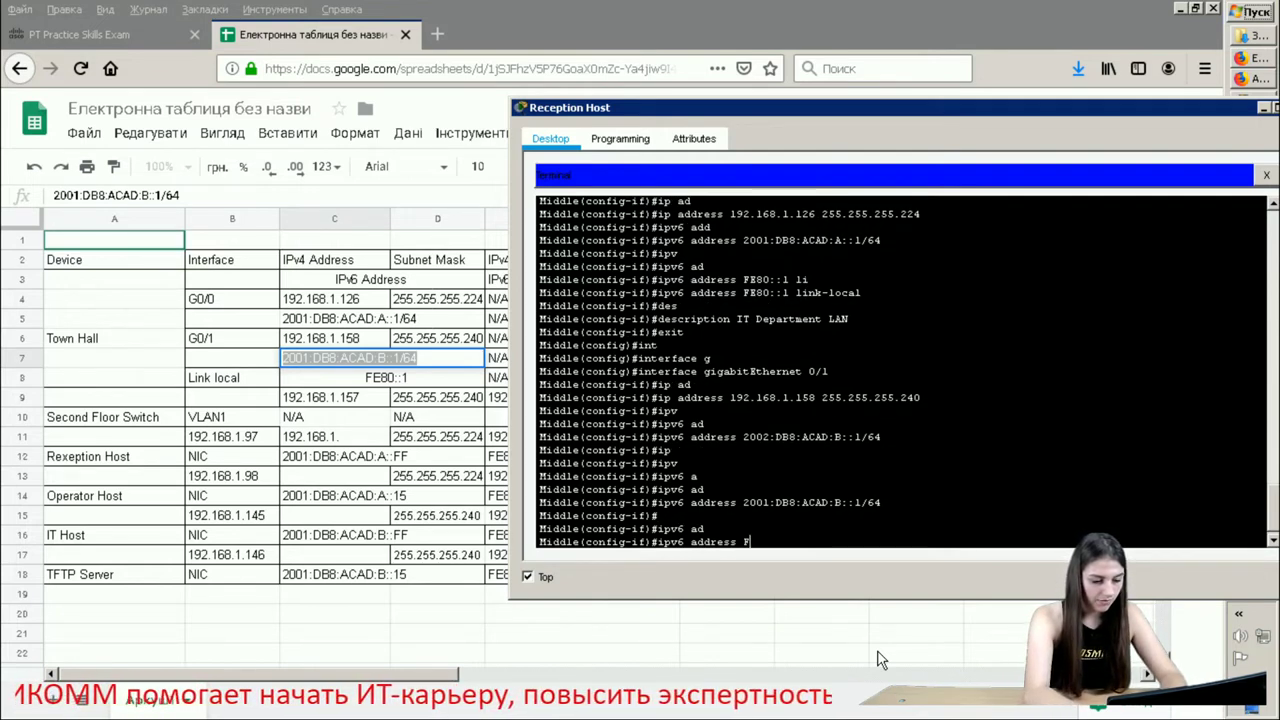
pyautogui.write('E80')
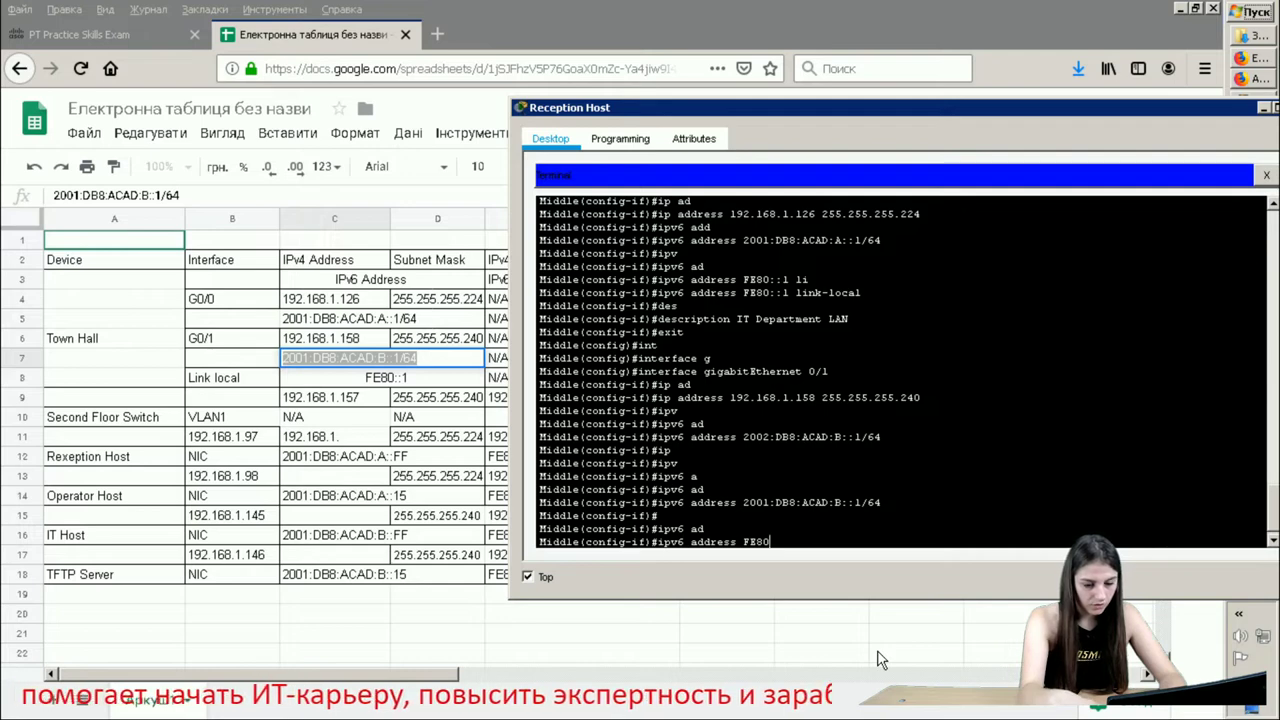
pyautogui.write('::')
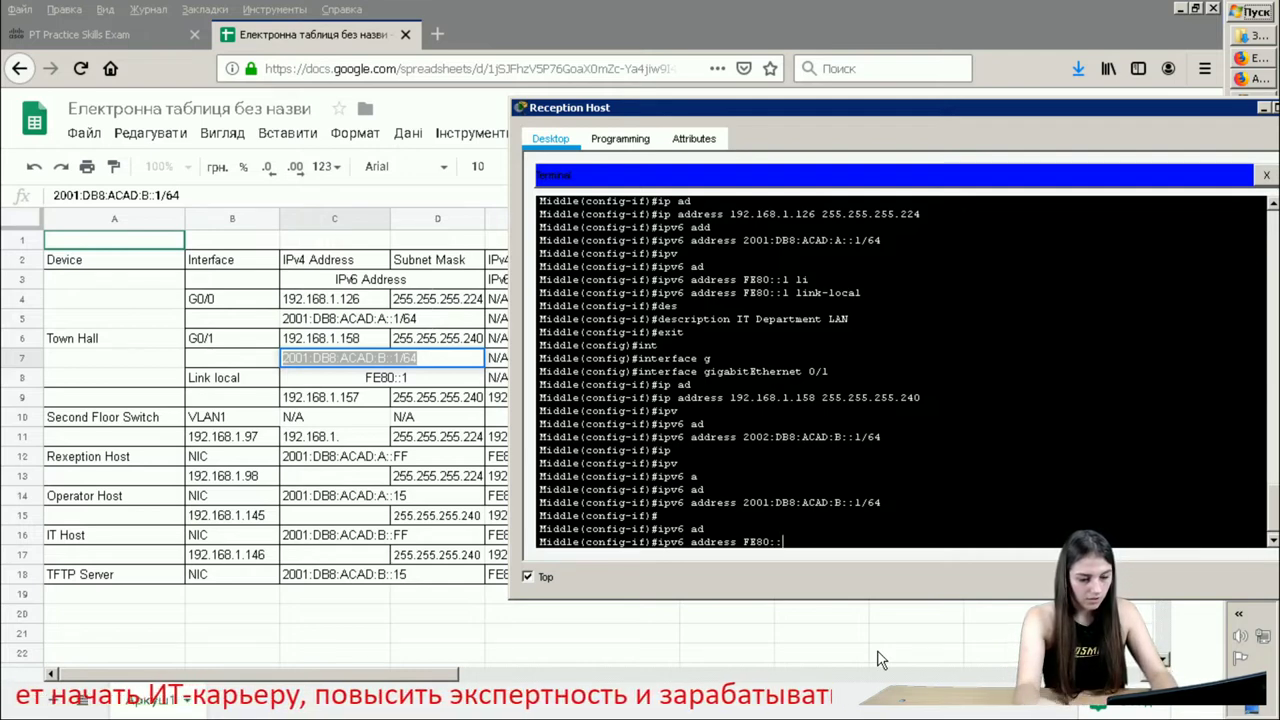
pyautogui.write('1')
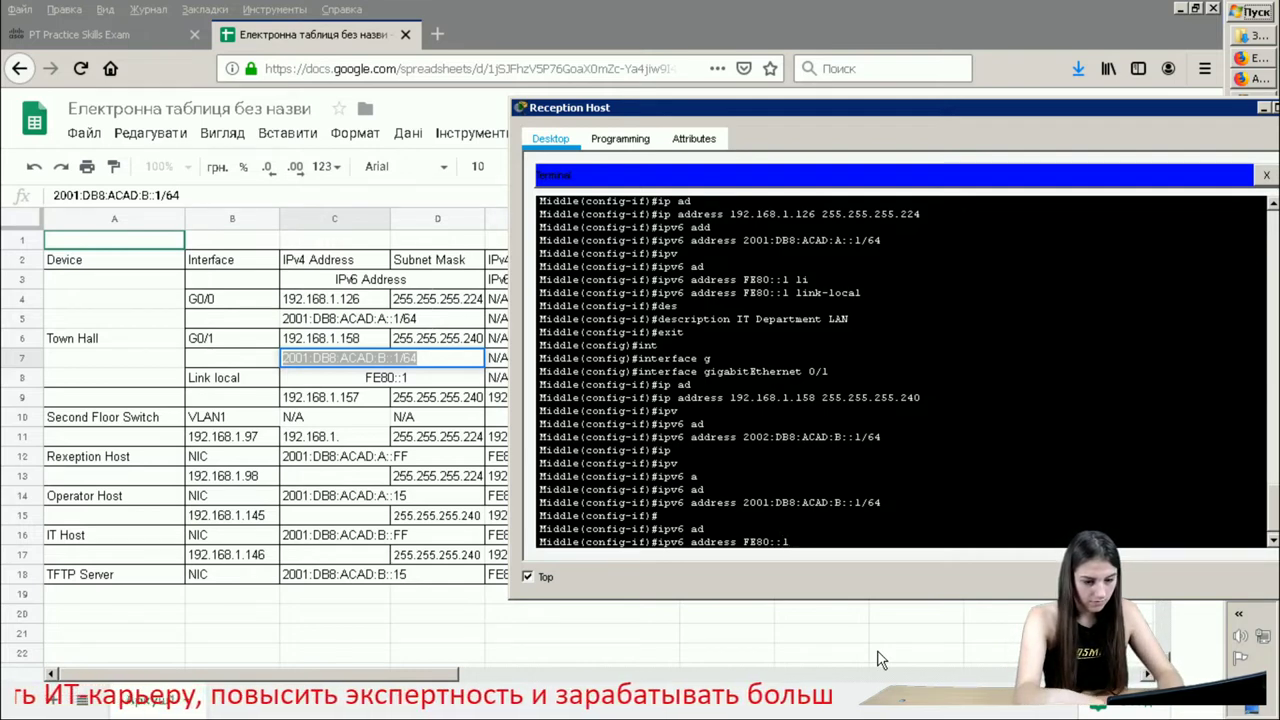
pyautogui.write(' l')
pyautogui.press('Tab')
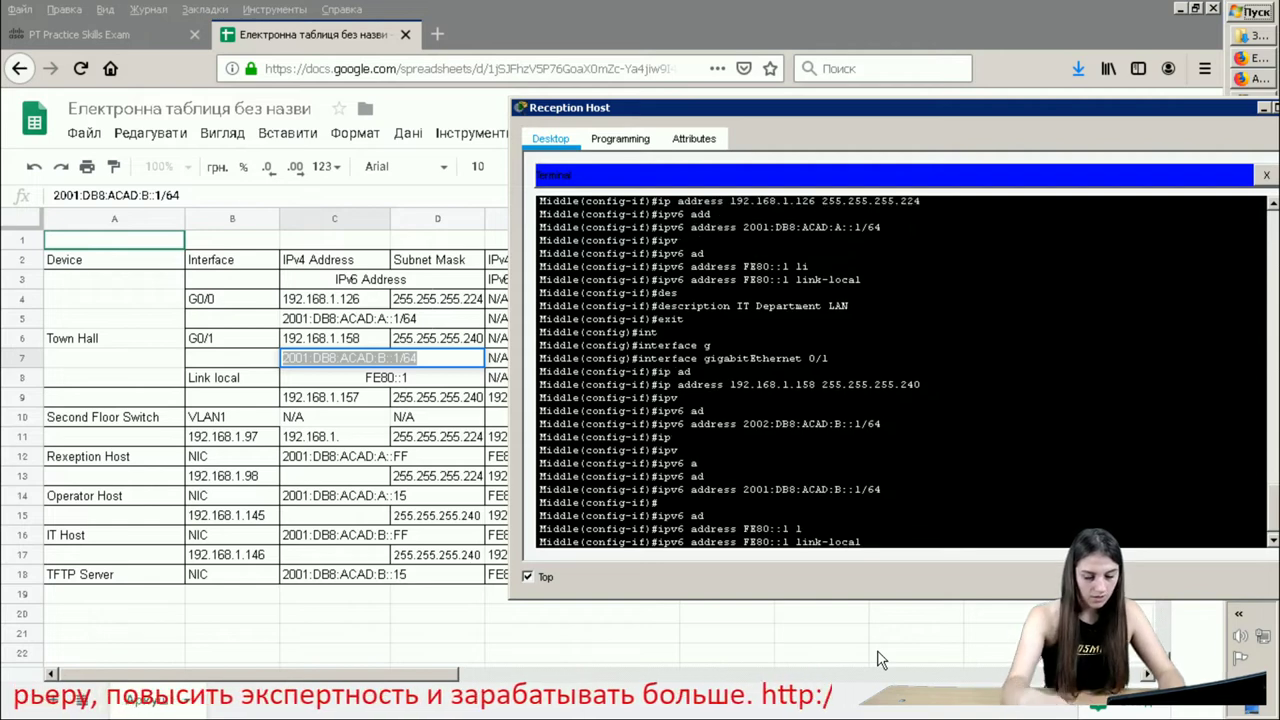
pyautogui.press('Return')
# - Give G0/1 the description 'Administration LAN'
pyautogui.write('ddle(config-if)#d')
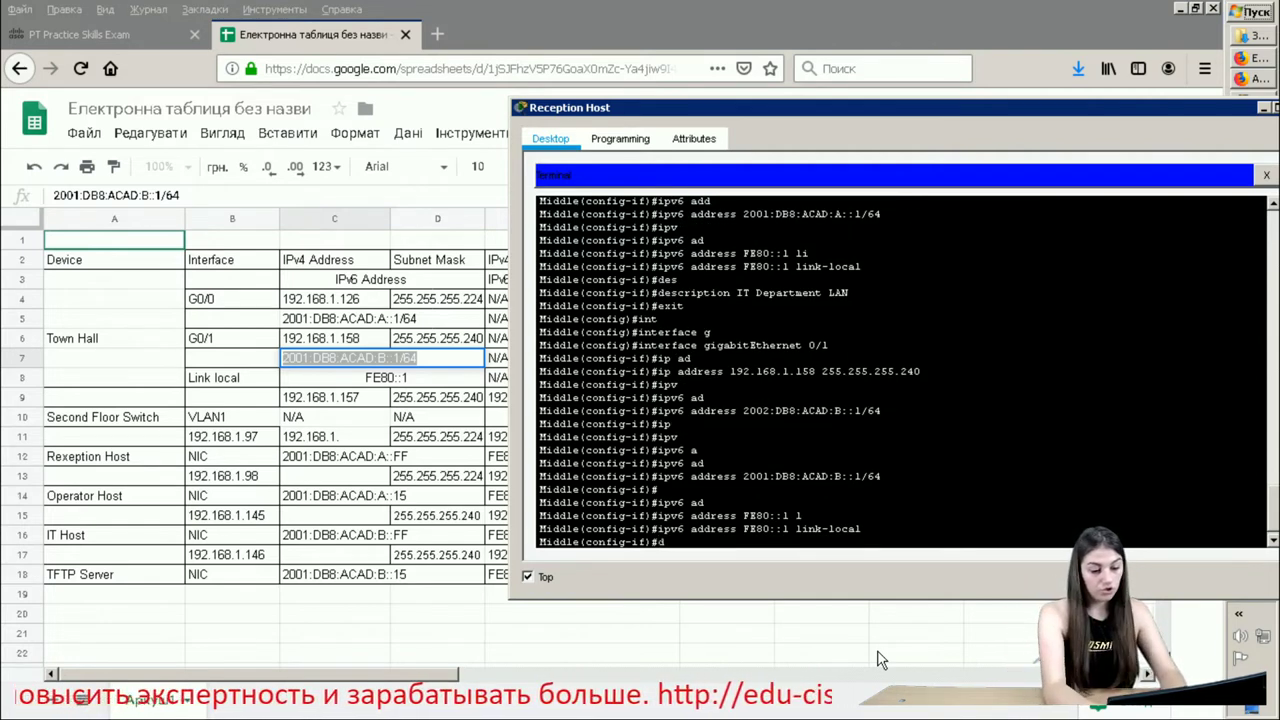
pyautogui.write('esc')
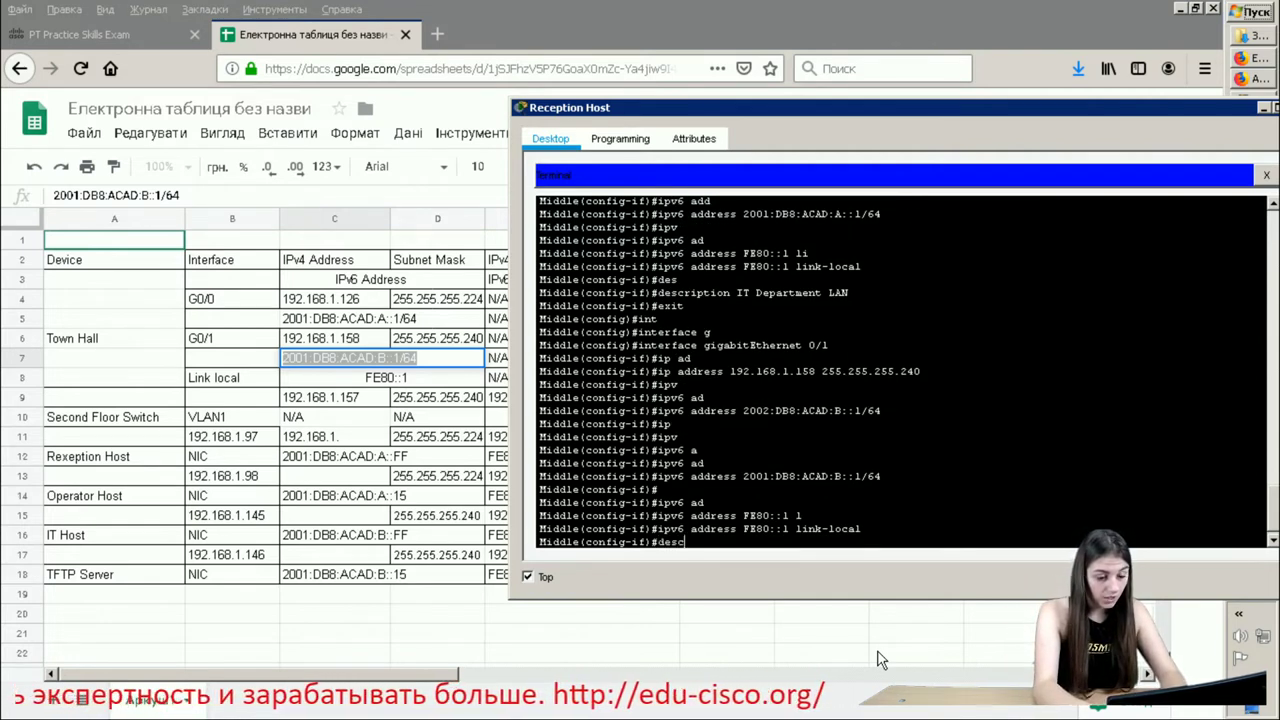
pyautogui.press('Tab')
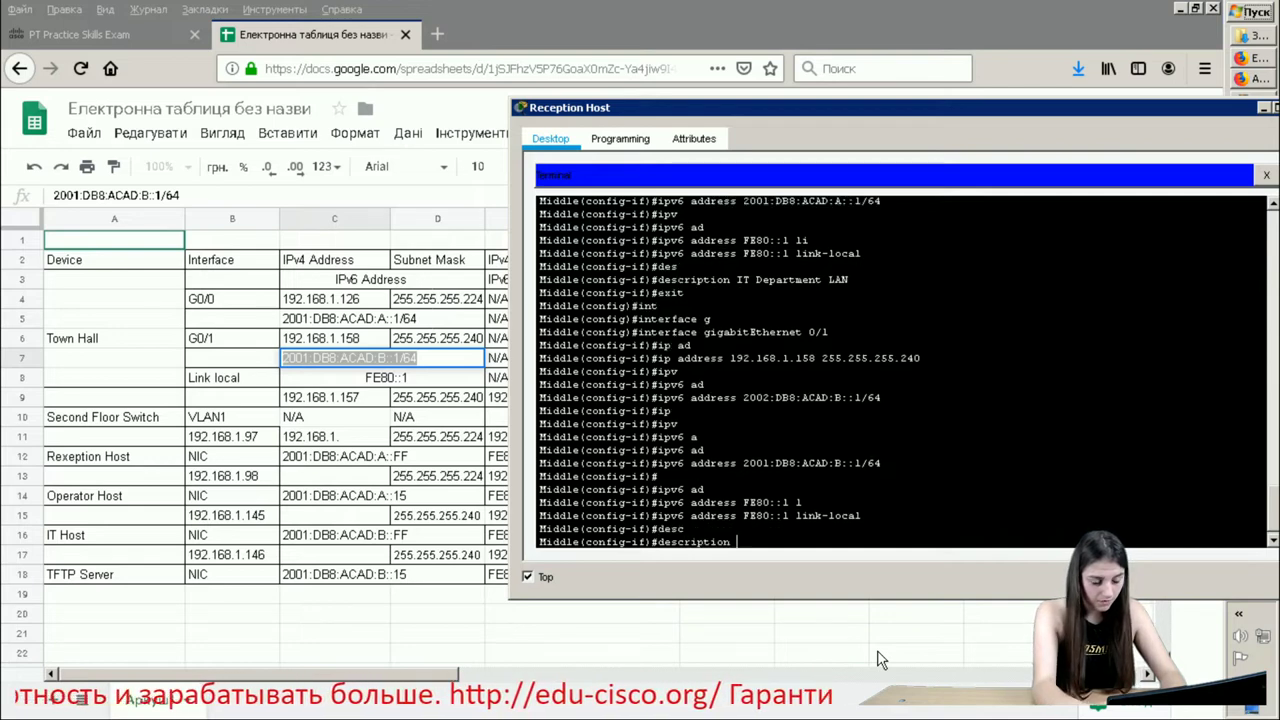
pyautogui.write('IT')
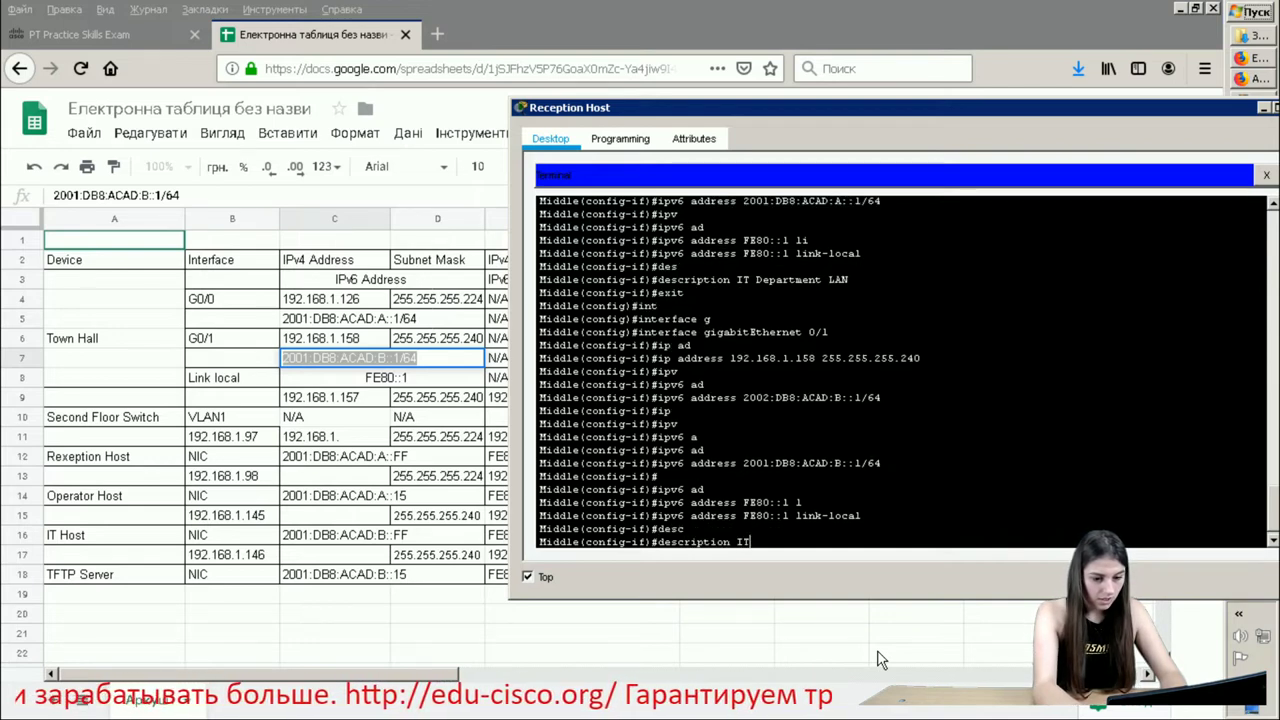
pyautogui.press('BackSpace')
pyautogui.press('BackSpace')
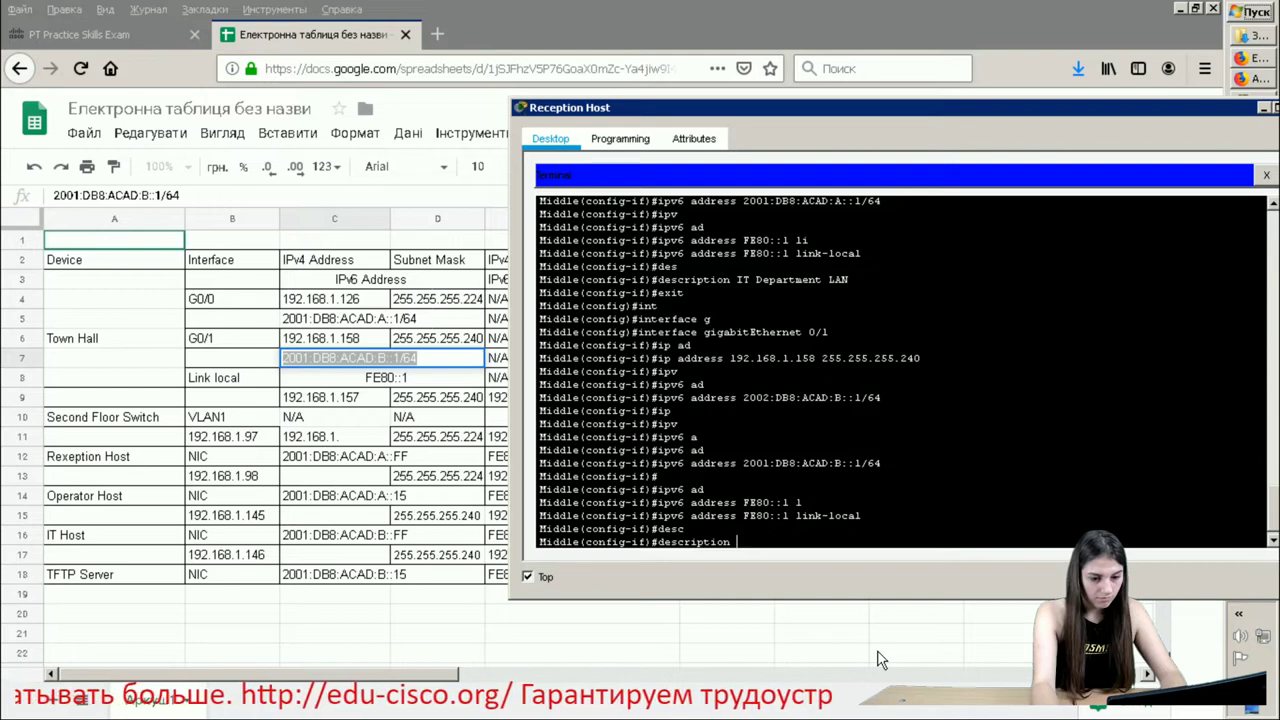
pyautogui.write('Adm')
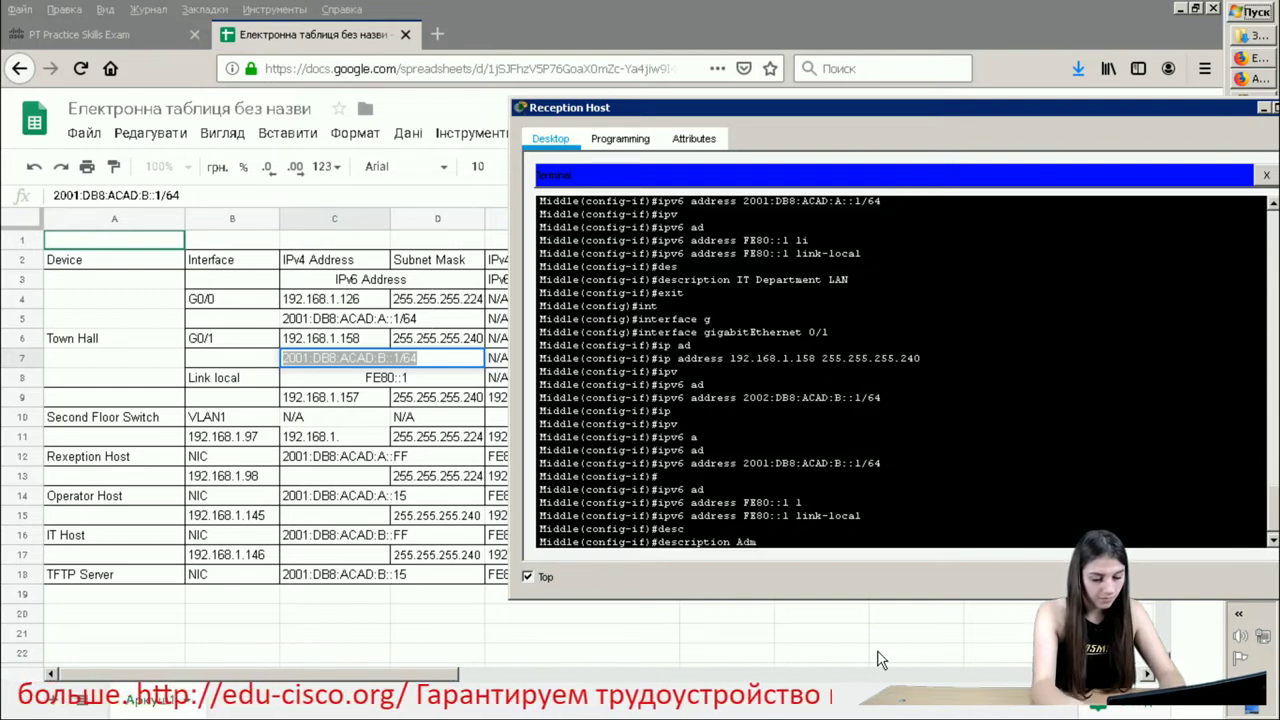
pyautogui.write('inistra')
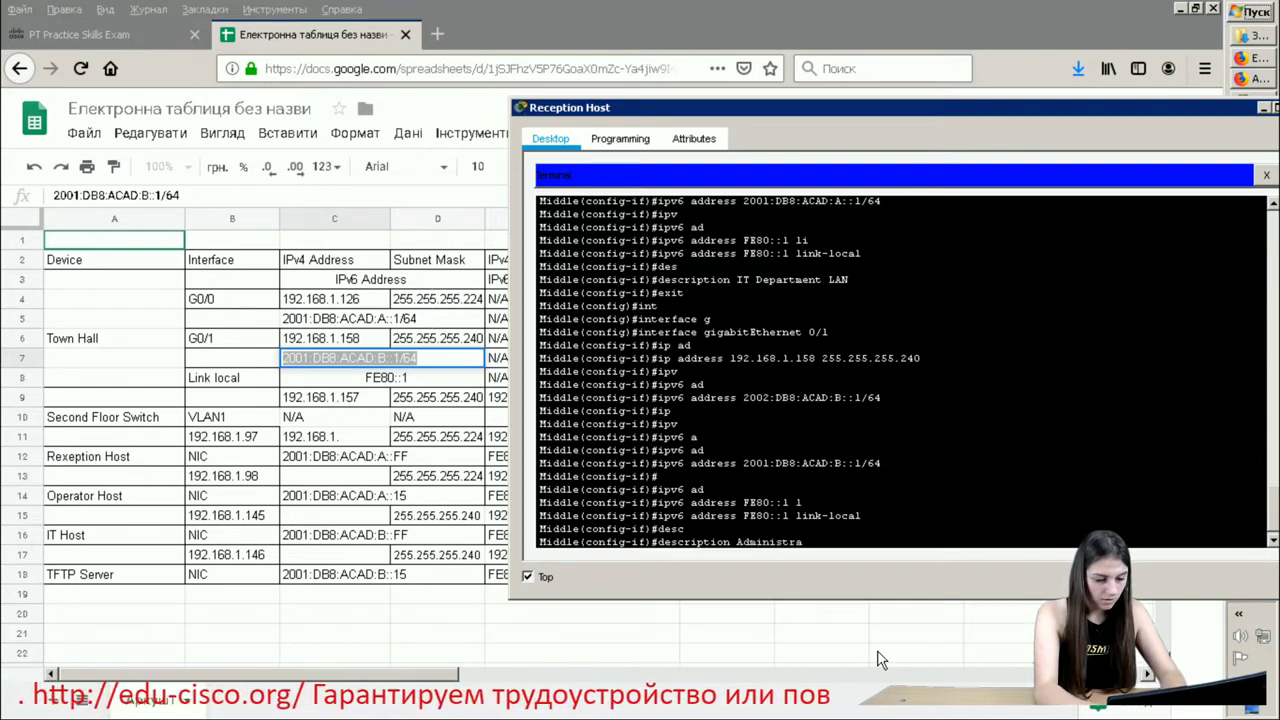
pyautogui.write('tion L')
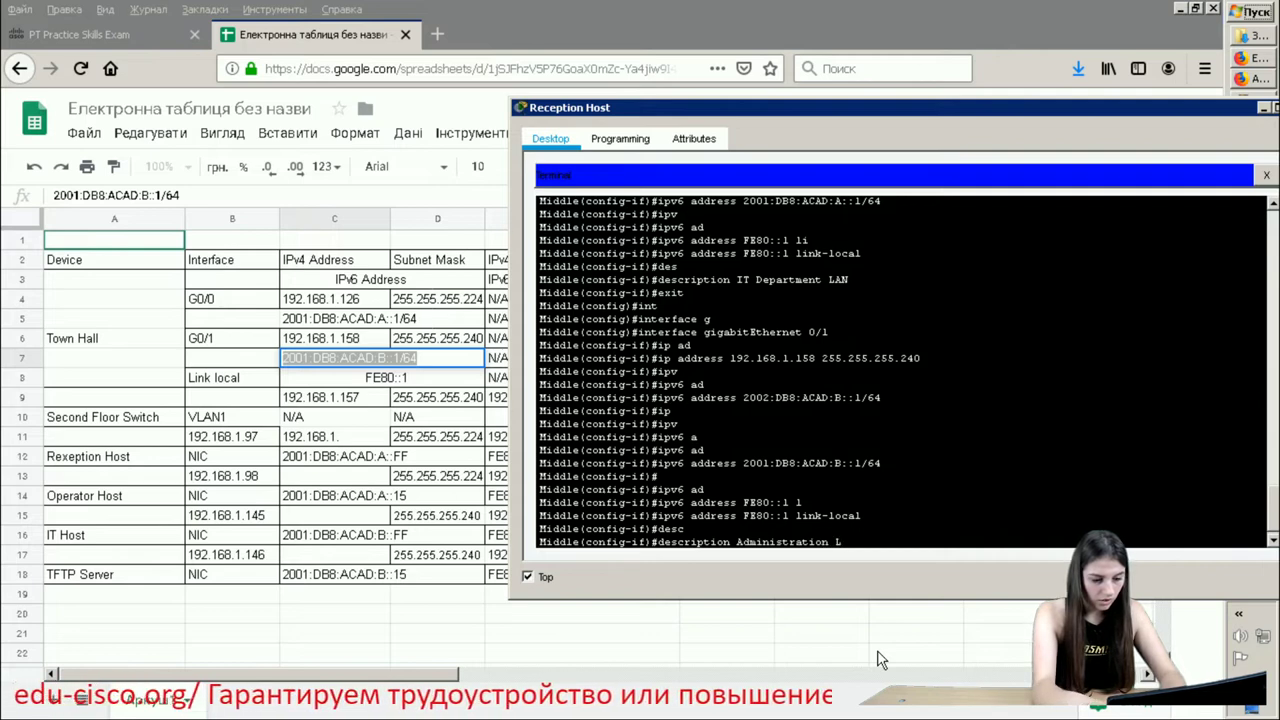
pyautogui.write('AN')
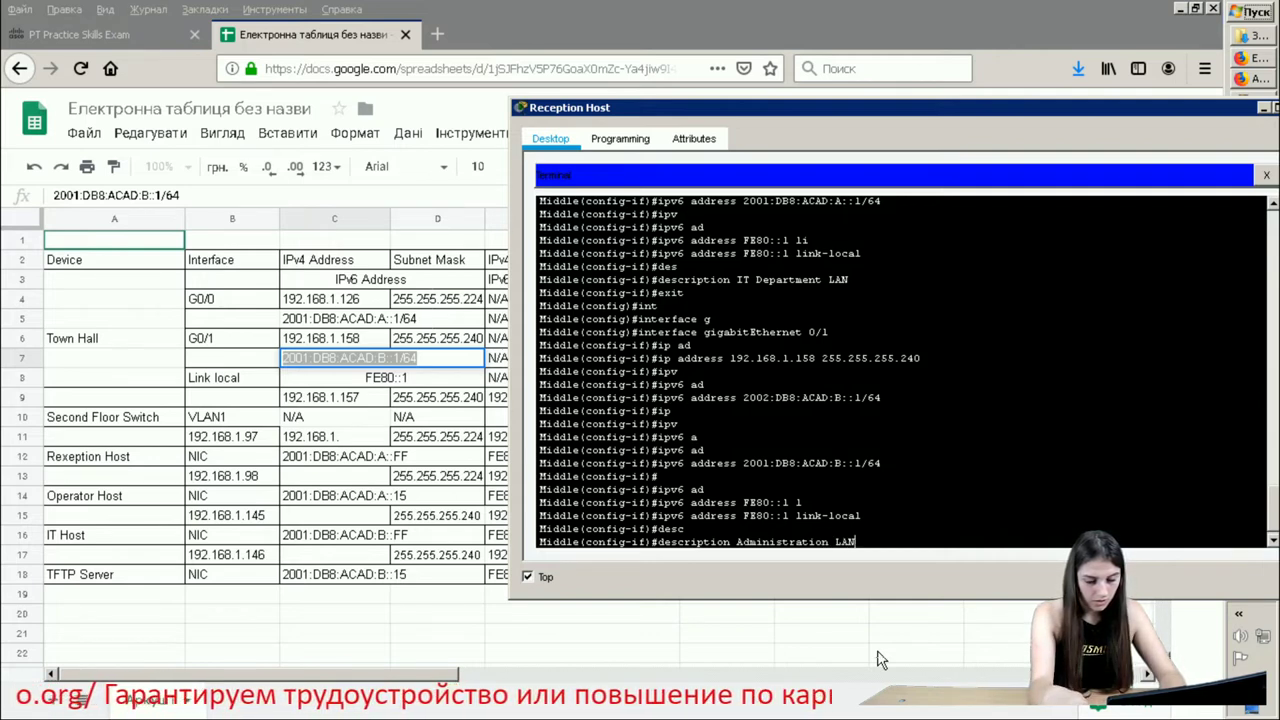
pyautogui.press('Return')
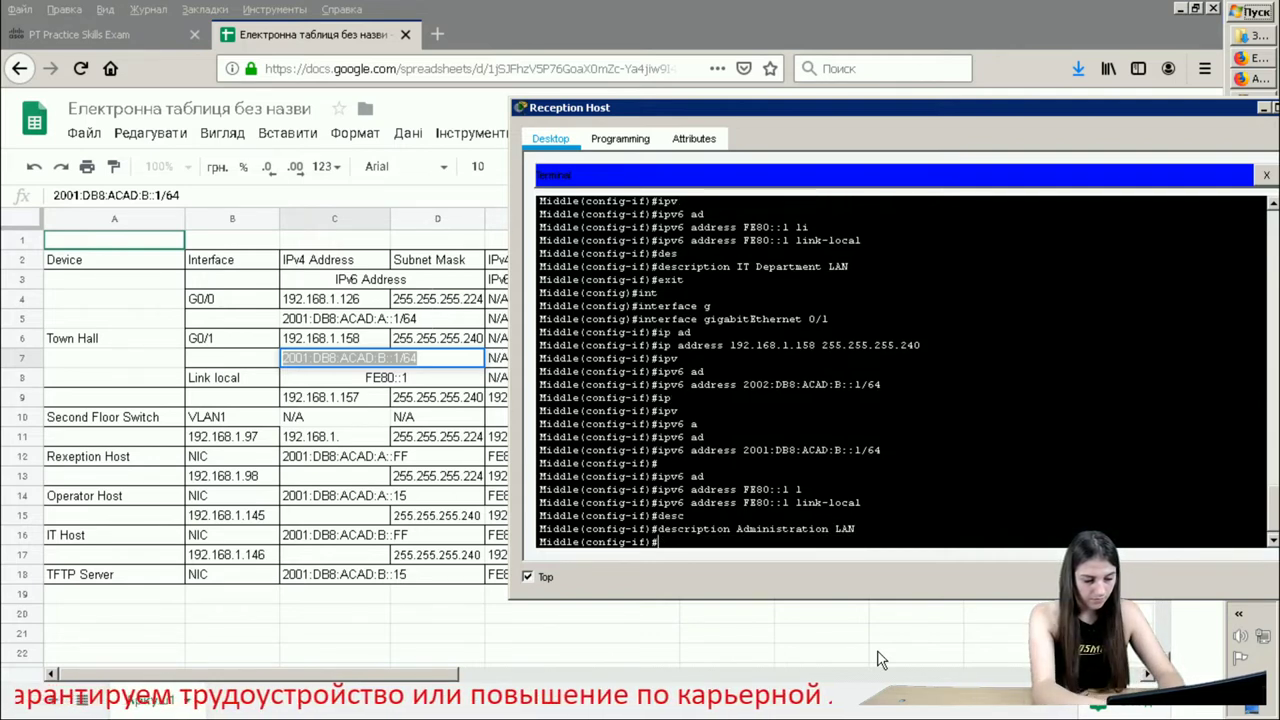
pyautogui.write('exit')
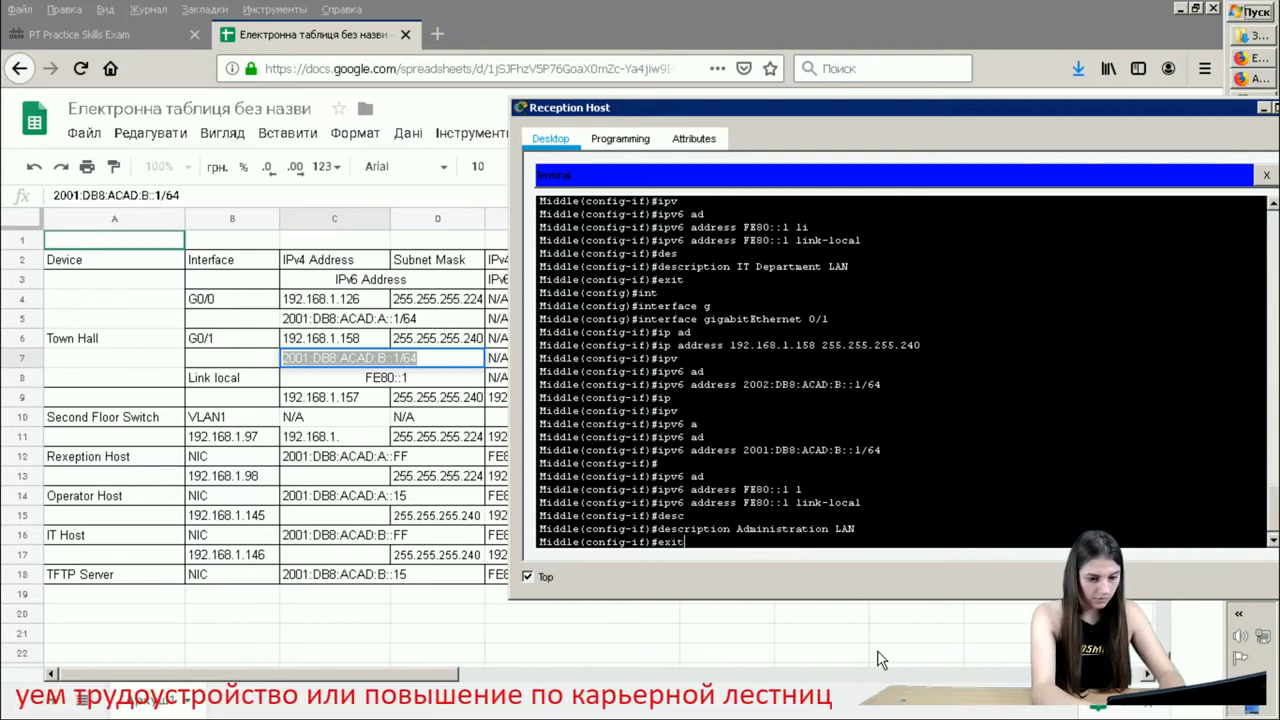
# - Exit to global config, enable ipv6 unicast-routing, and save with 'do write'
pyautogui.press('Return')
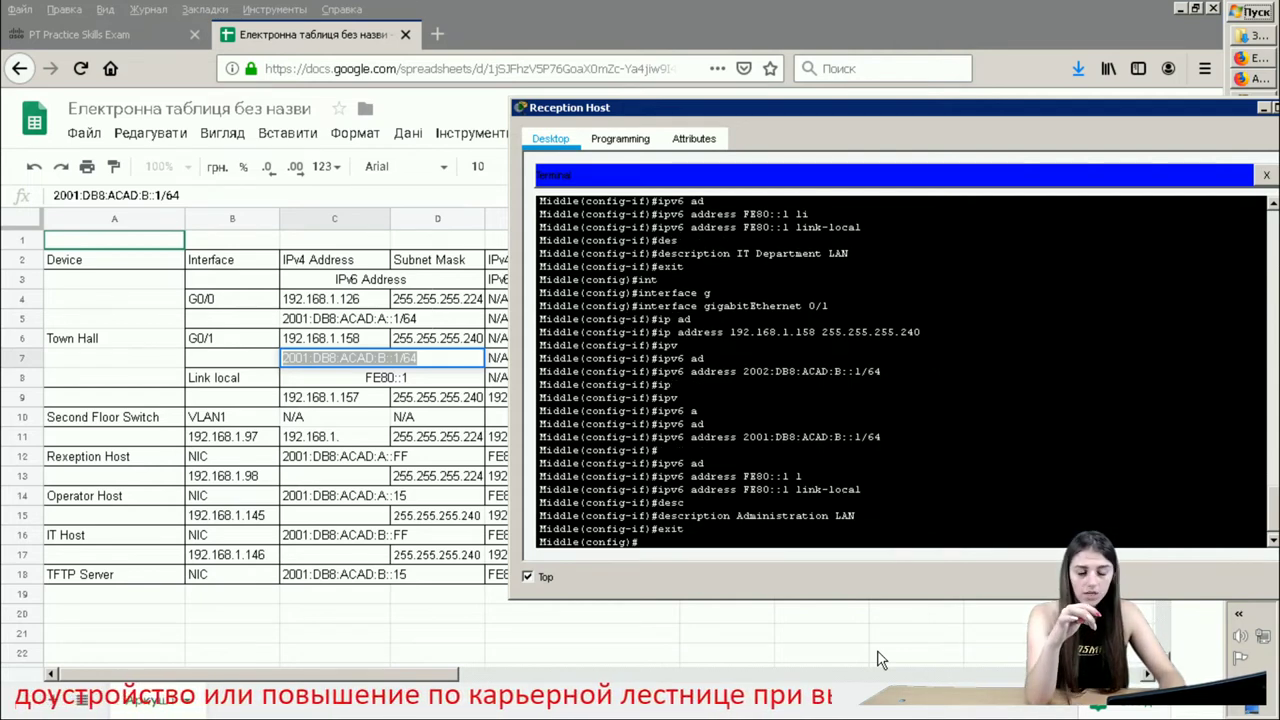
pyautogui.write('i')
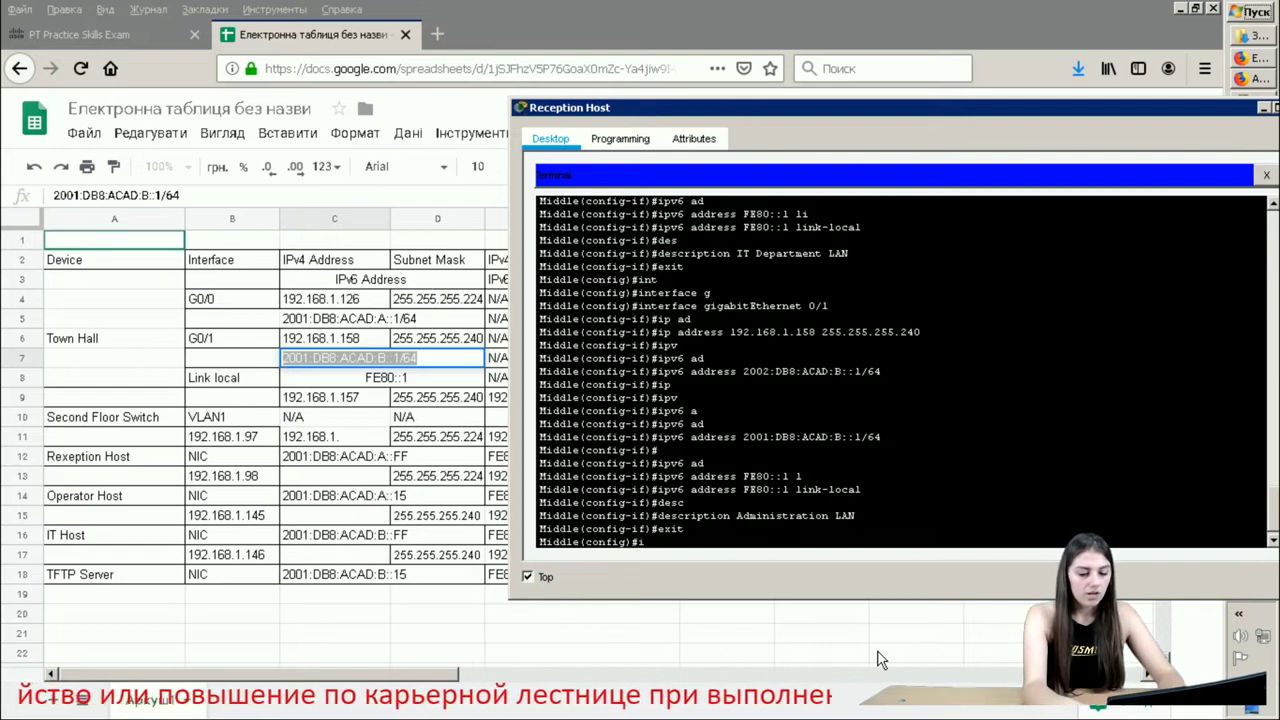
pyautogui.write('pv')
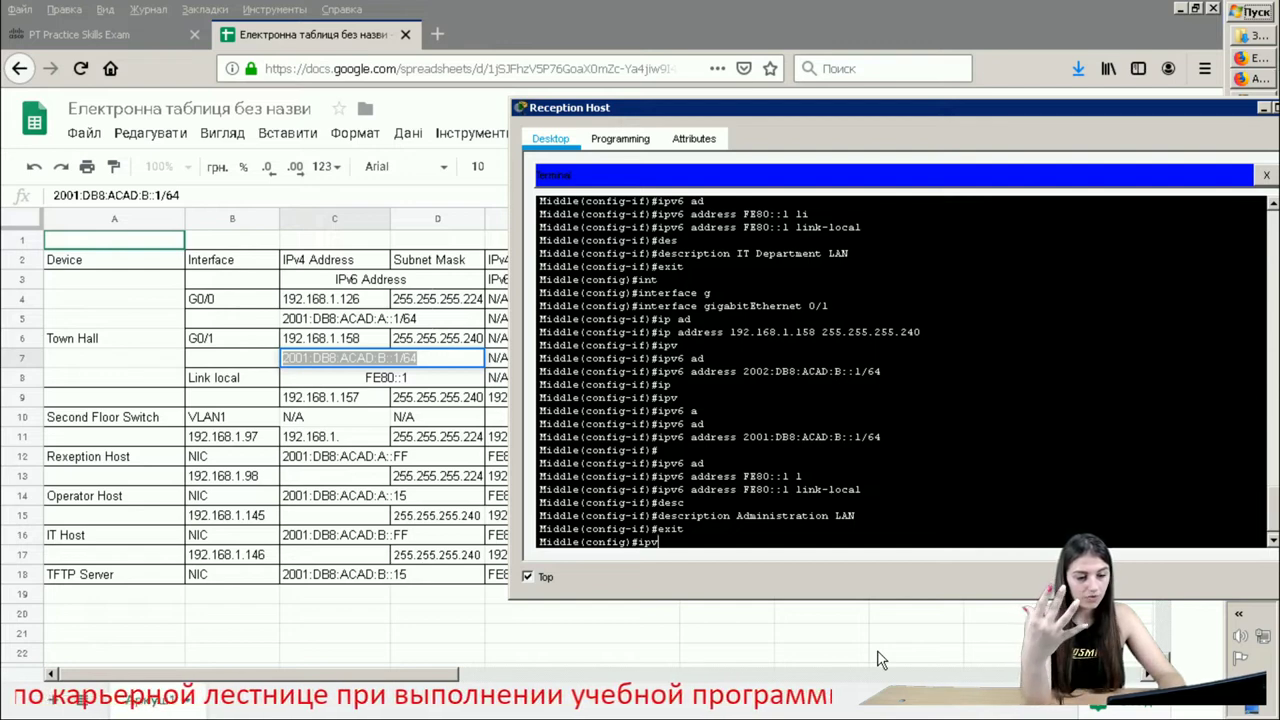
pyautogui.write('6 un')
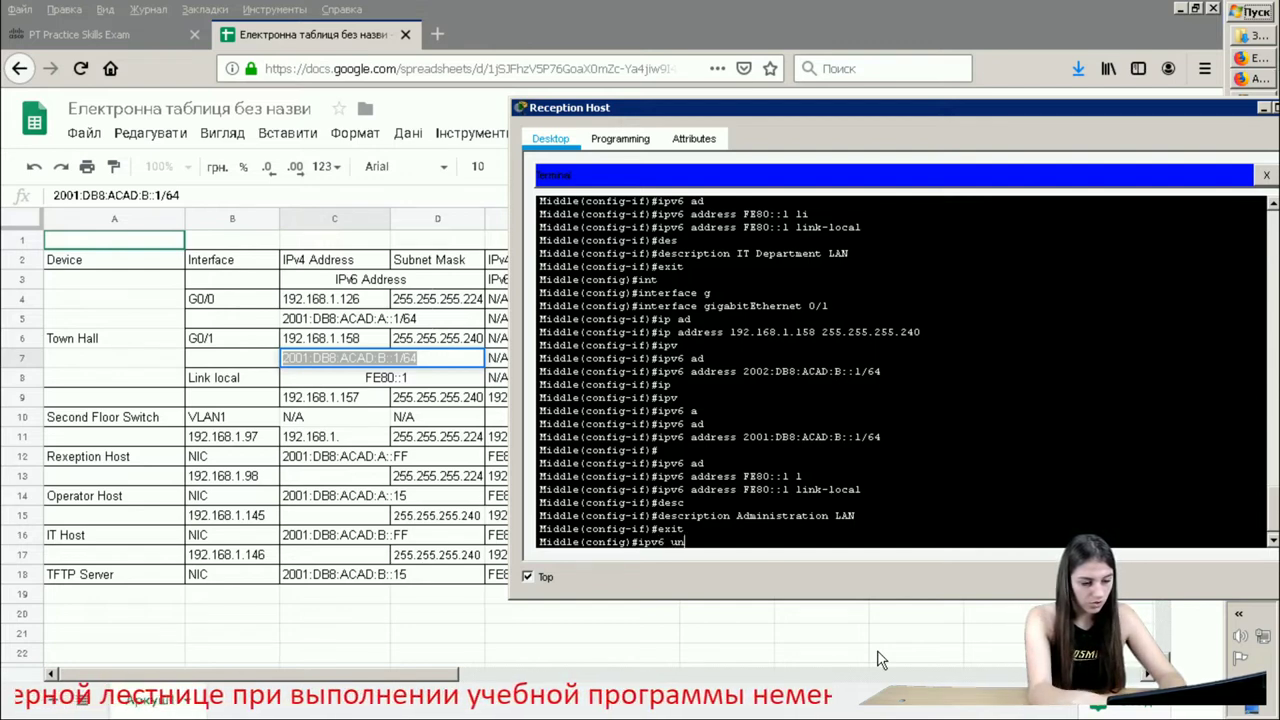
pyautogui.press('Tab')
pyautogui.press('Return')
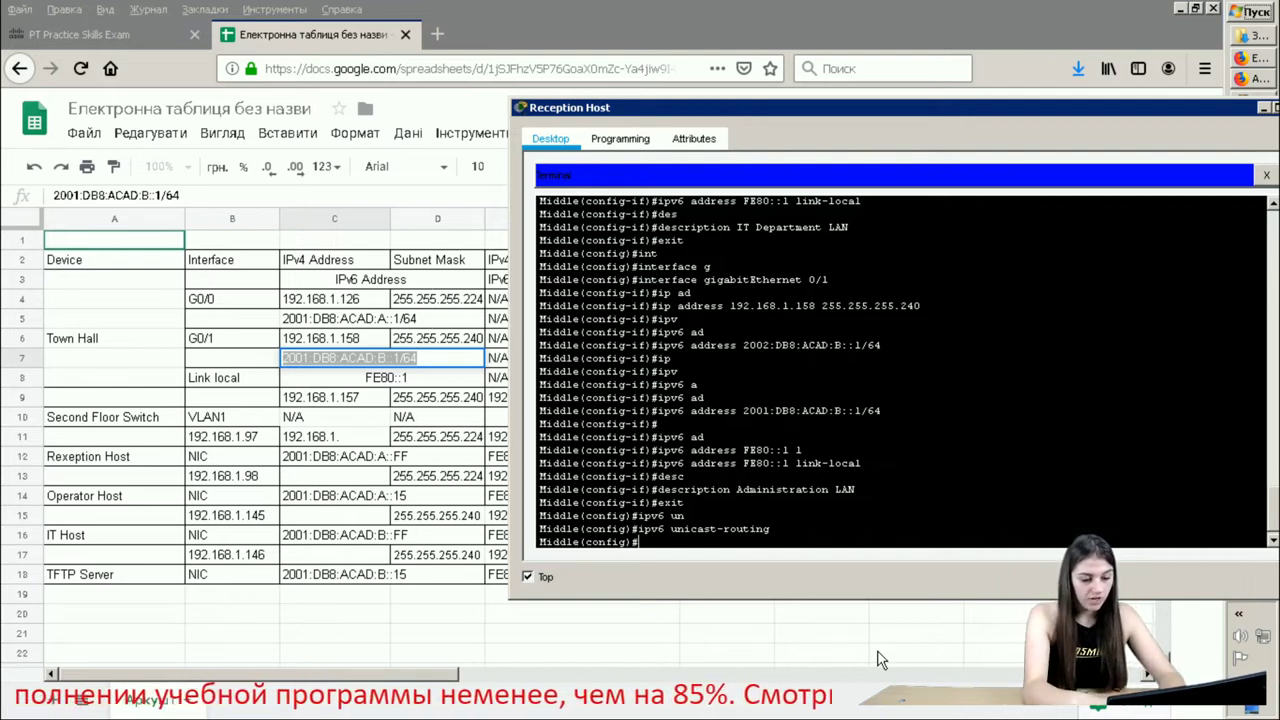
pyautogui.write('do wr')
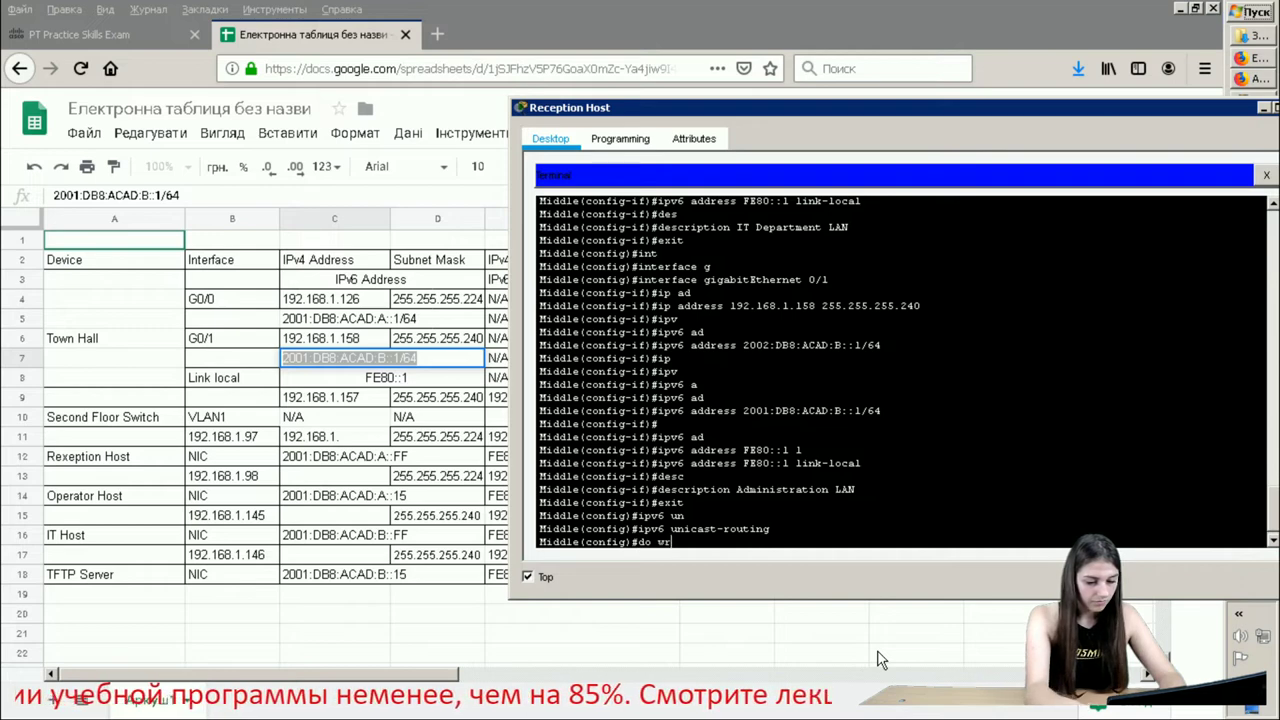
pyautogui.write('ite')
pyautogui.press('Return')
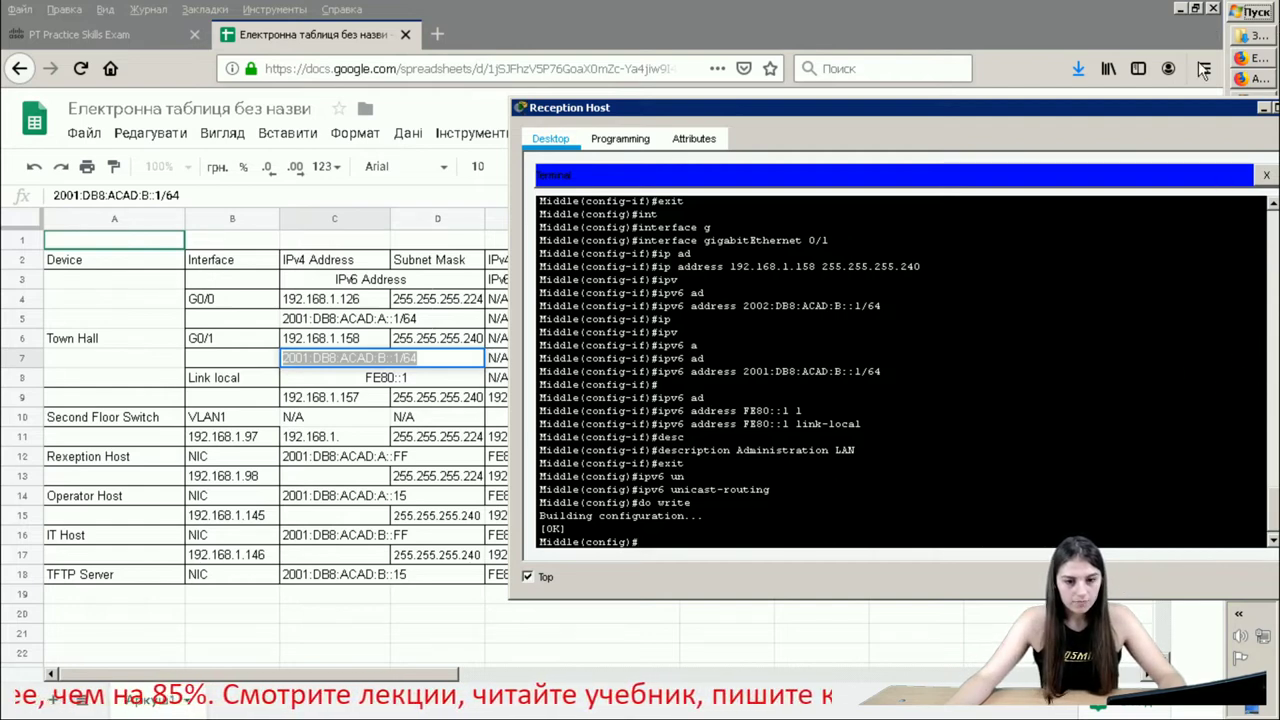
# - Close Reception Host and highlight 'Administration Switch' in the Step 3 instructions
pyautogui.click(1262, 107)
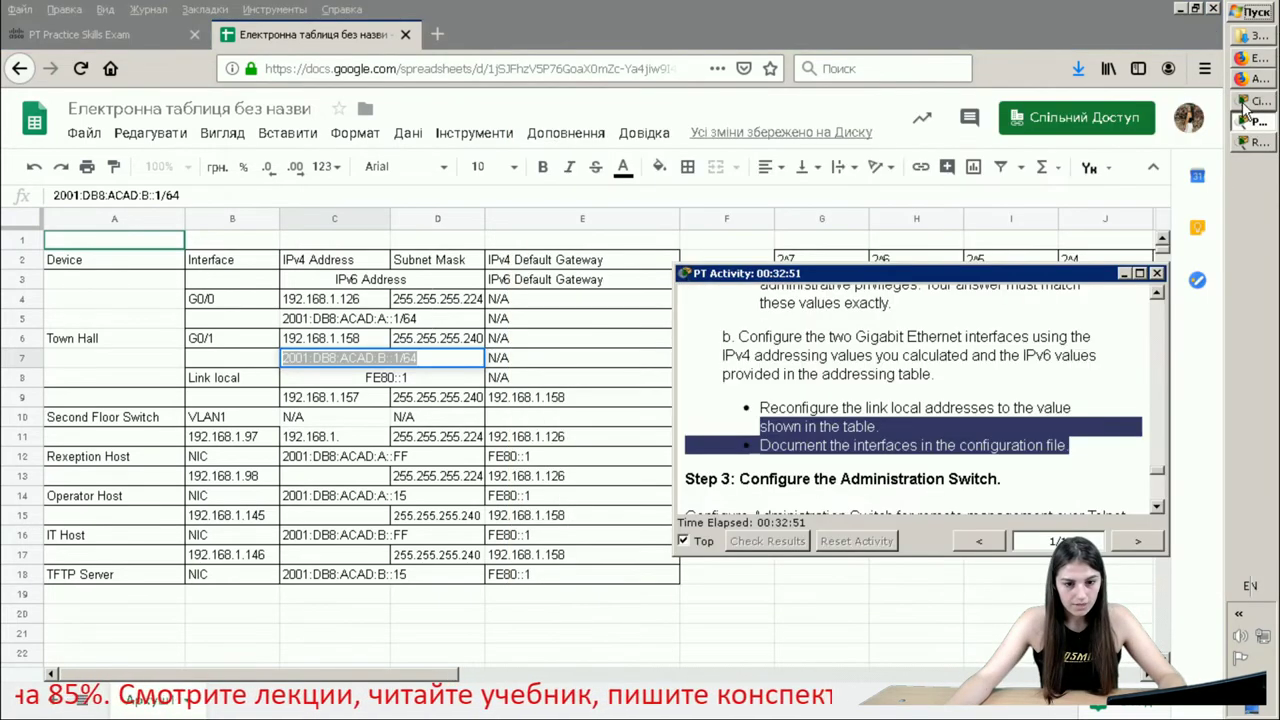
pyautogui.click(1255, 100)
pyautogui.scroll(-1, 935, 443)
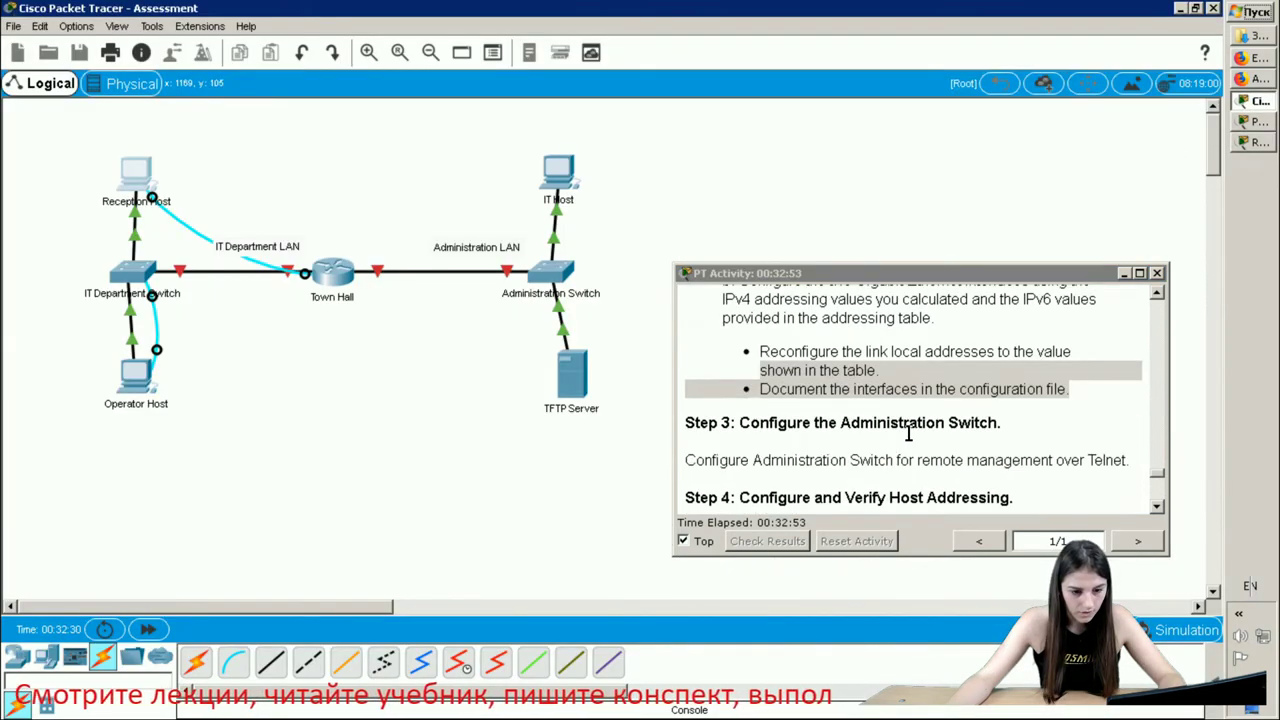
pyautogui.moveTo(1047, 430); pyautogui.dragTo(672, 407)
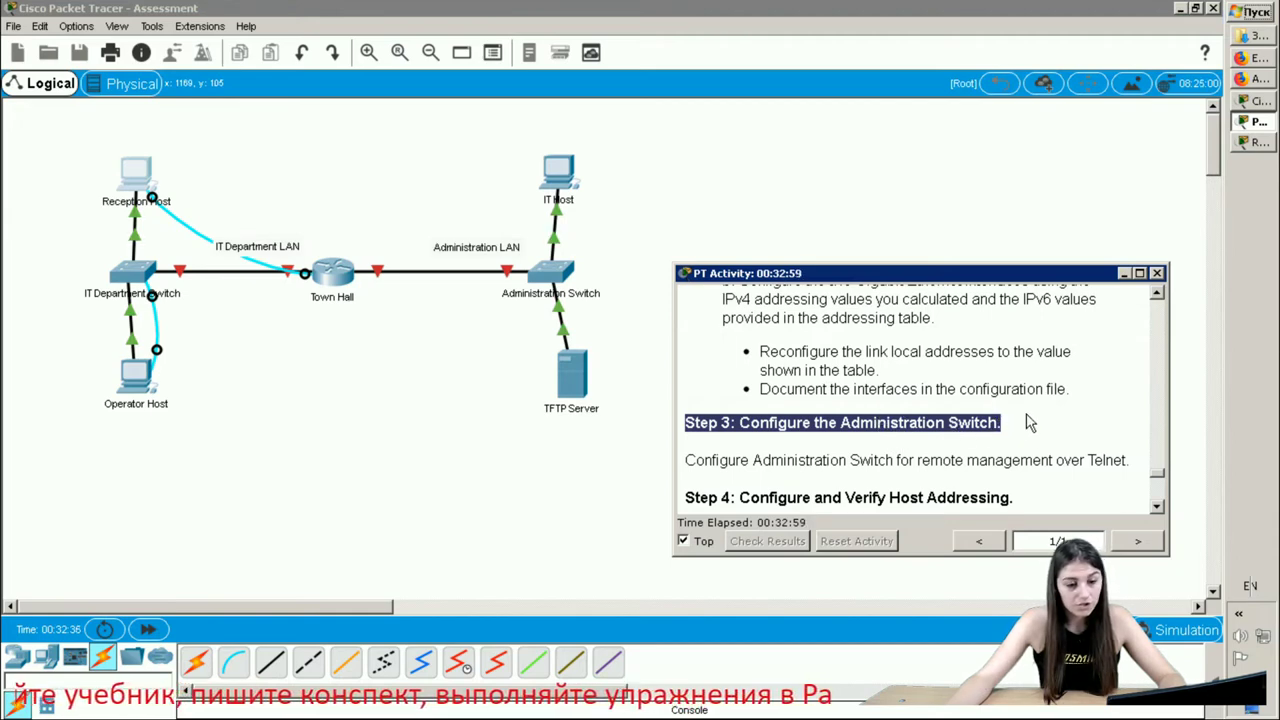
pyautogui.click(888, 423)
pyautogui.moveTo(841, 423); pyautogui.dragTo(1022, 423)
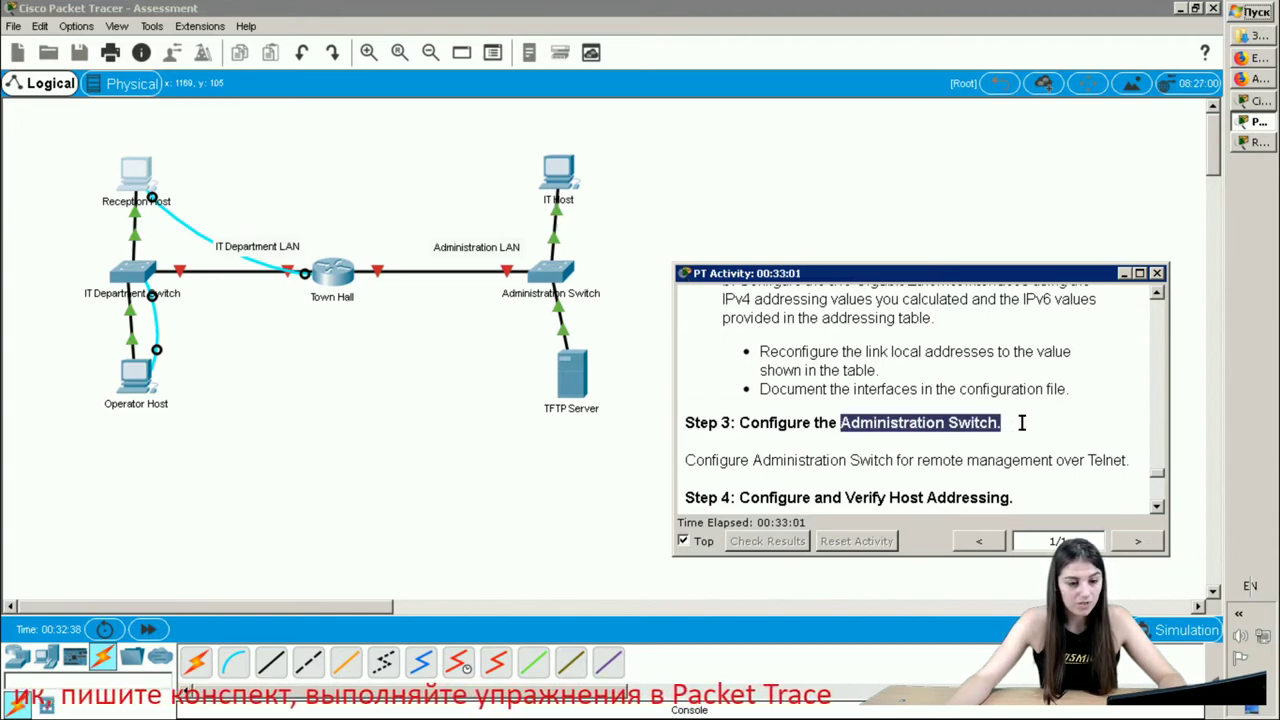
# - Connect IT Host's RS232 to the Administration Switch's Console port with a console cable, then open IT Host
pyautogui.click(240, 667)
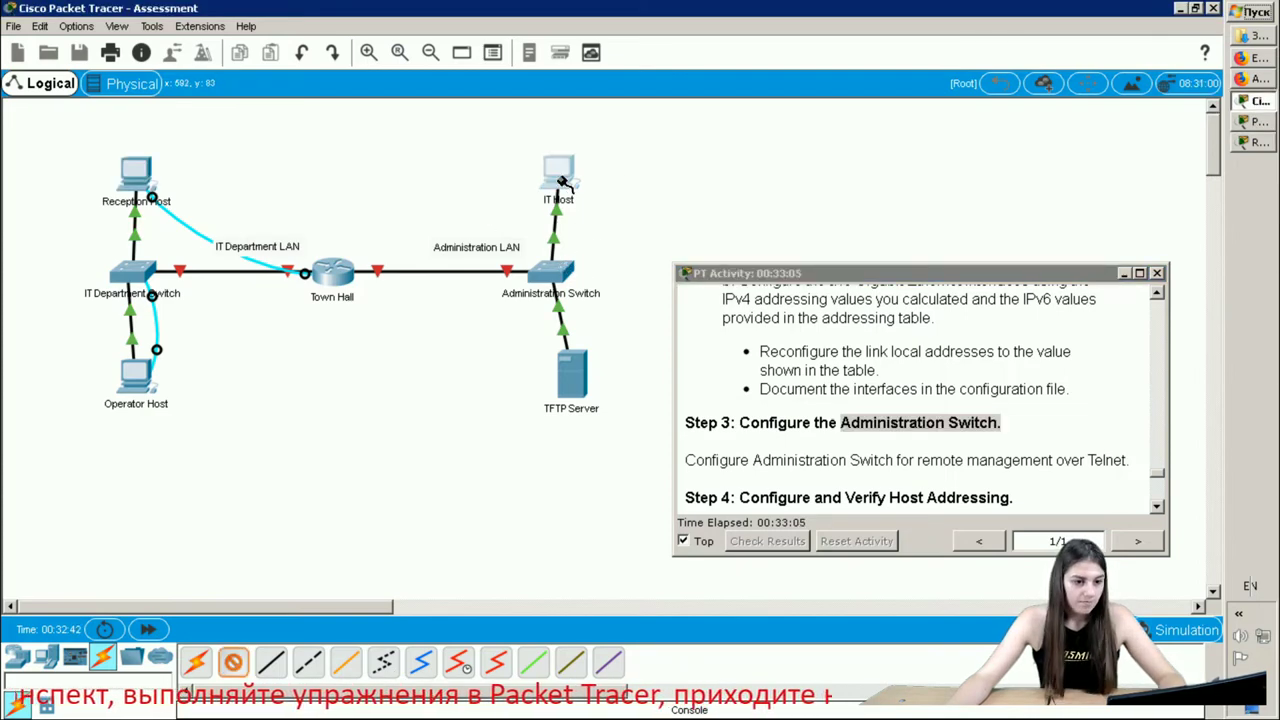
pyautogui.click(563, 182)
pyautogui.click(606, 189)
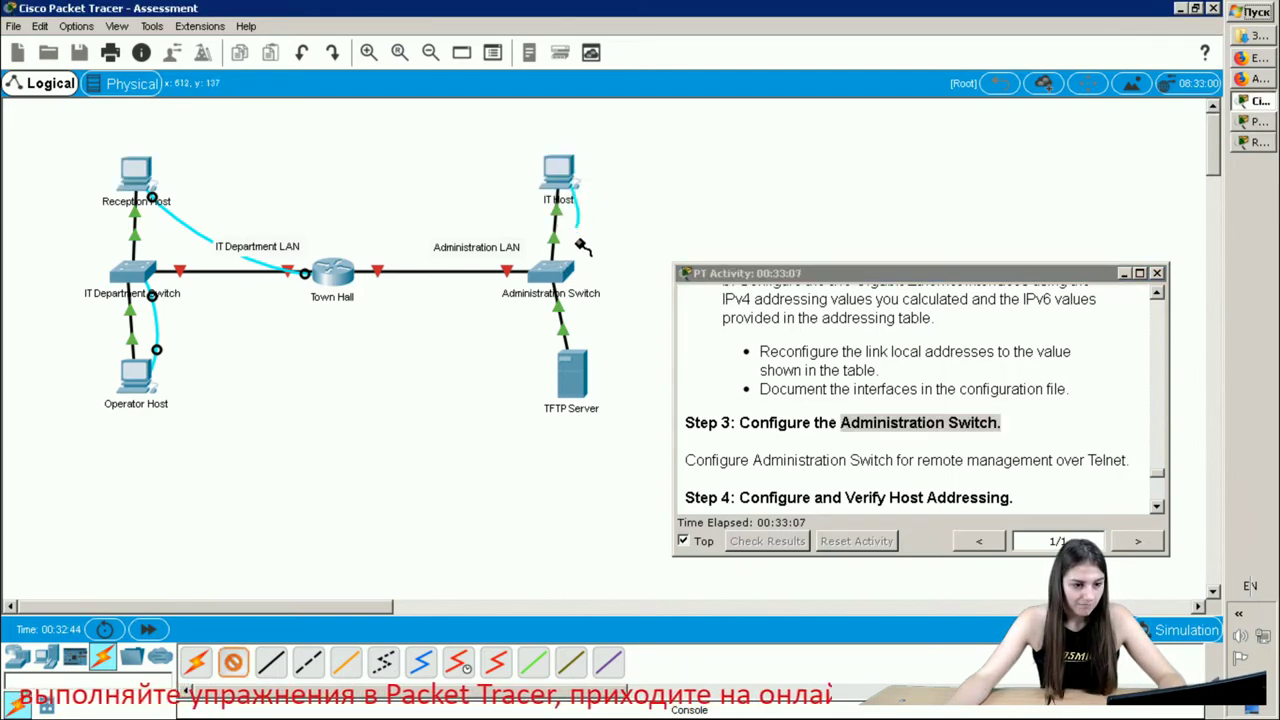
pyautogui.click(552, 270)
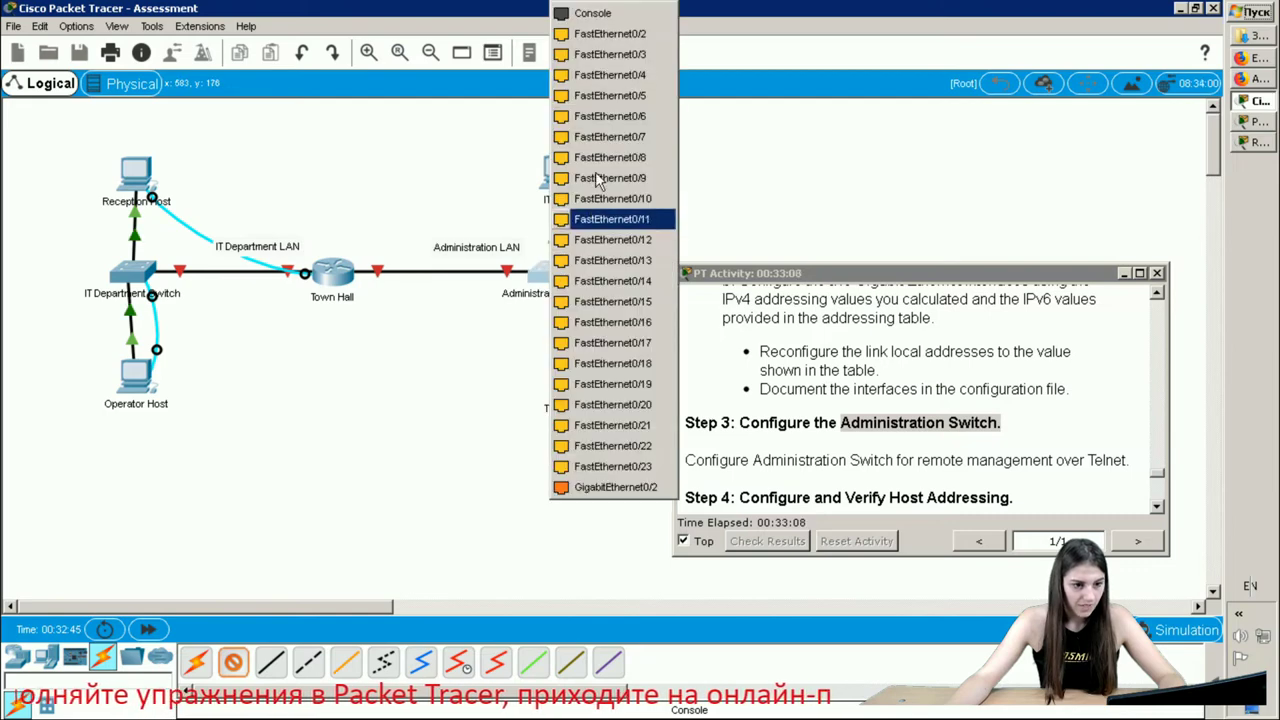
pyautogui.click(612, 17)
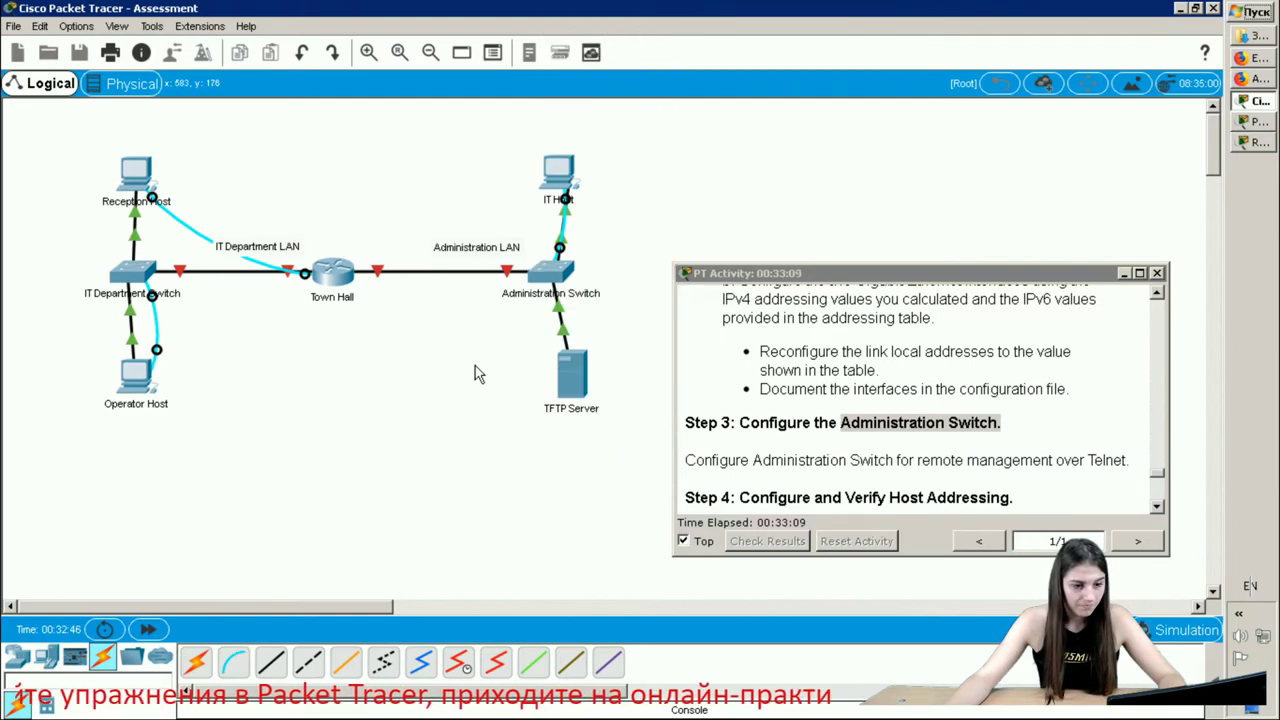
pyautogui.click(556, 180)
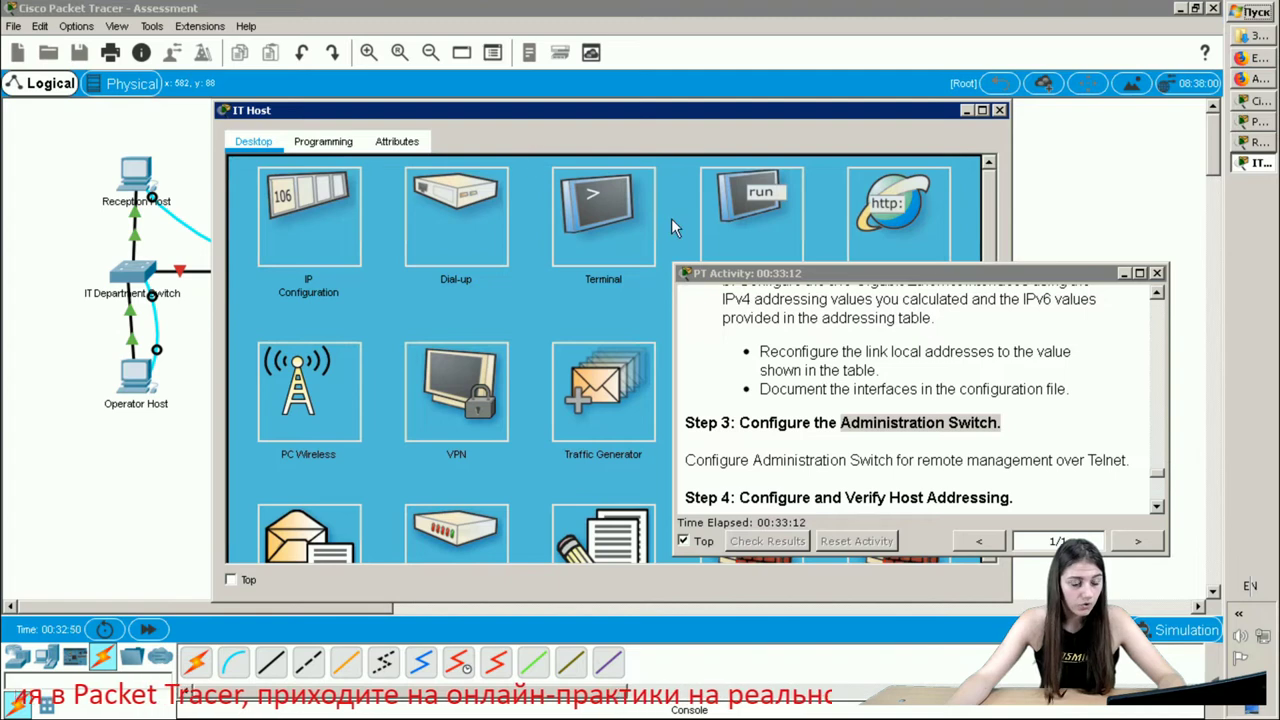
# - Open IT Host's Terminal with default settings, enter enable mode on the switch, and start 'conf t'
pyautogui.click(629, 204)
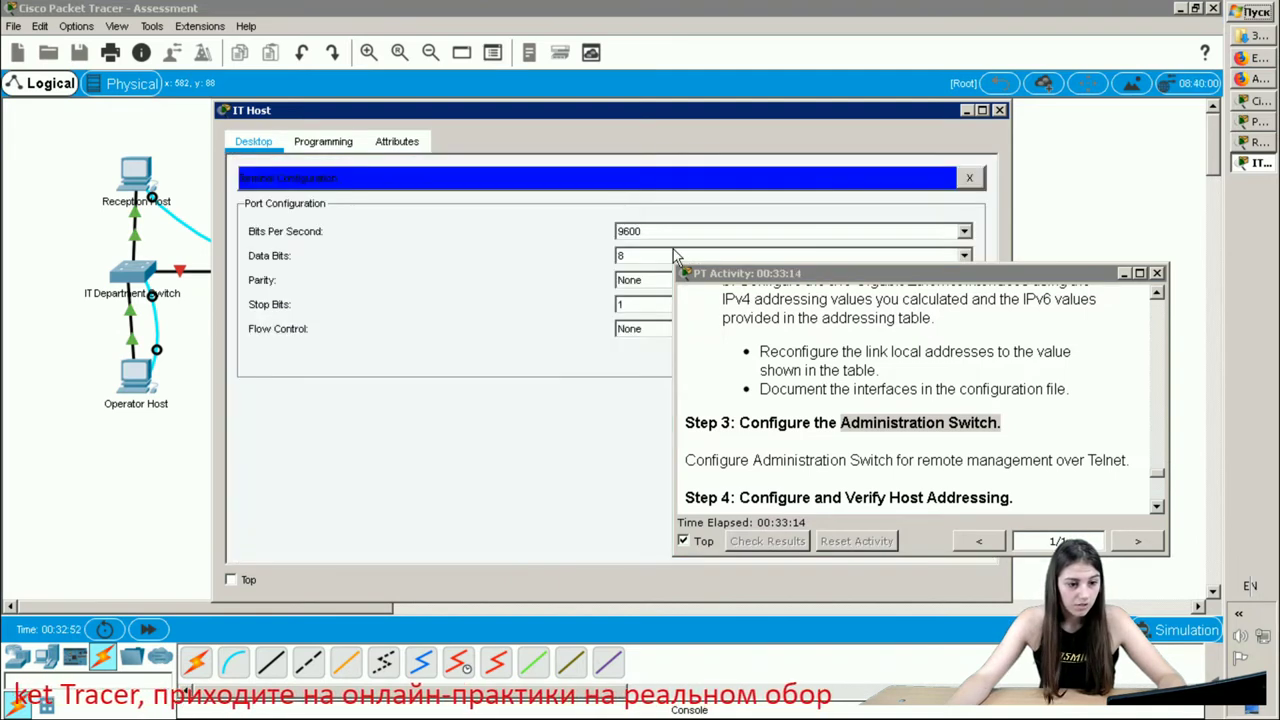
pyautogui.moveTo(885, 281); pyautogui.dragTo(893, 450)
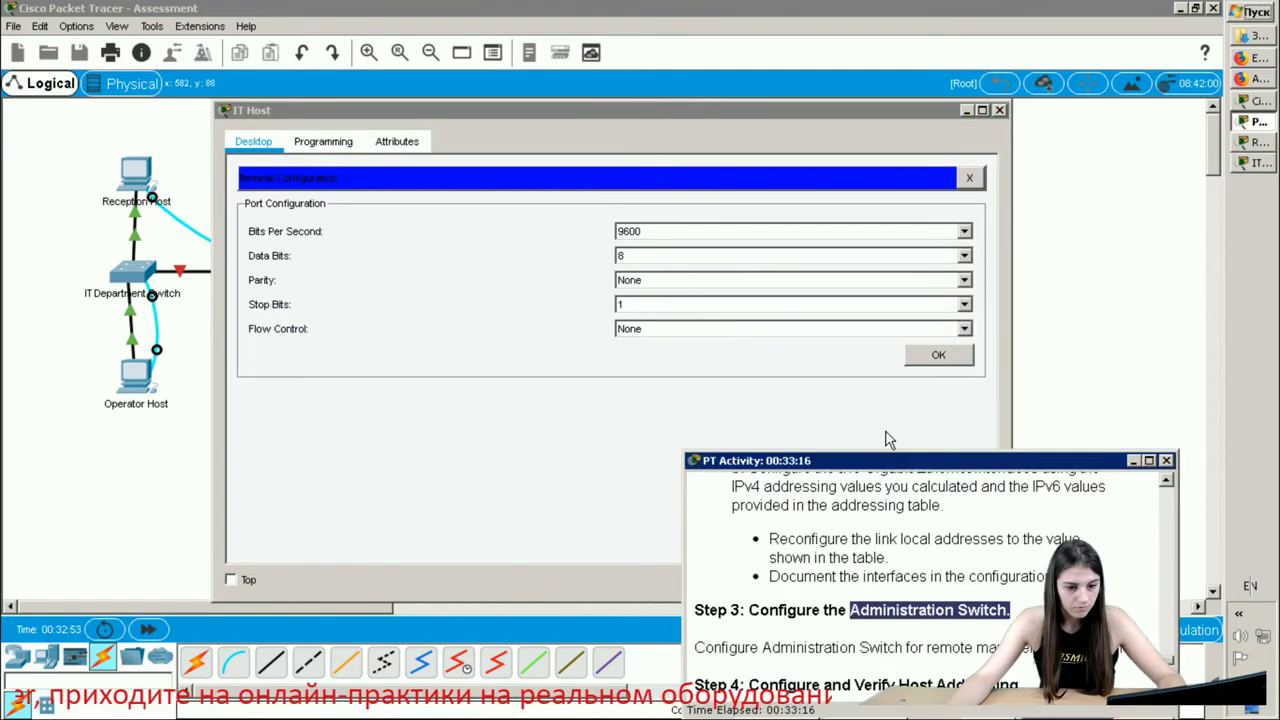
pyautogui.click(940, 358)
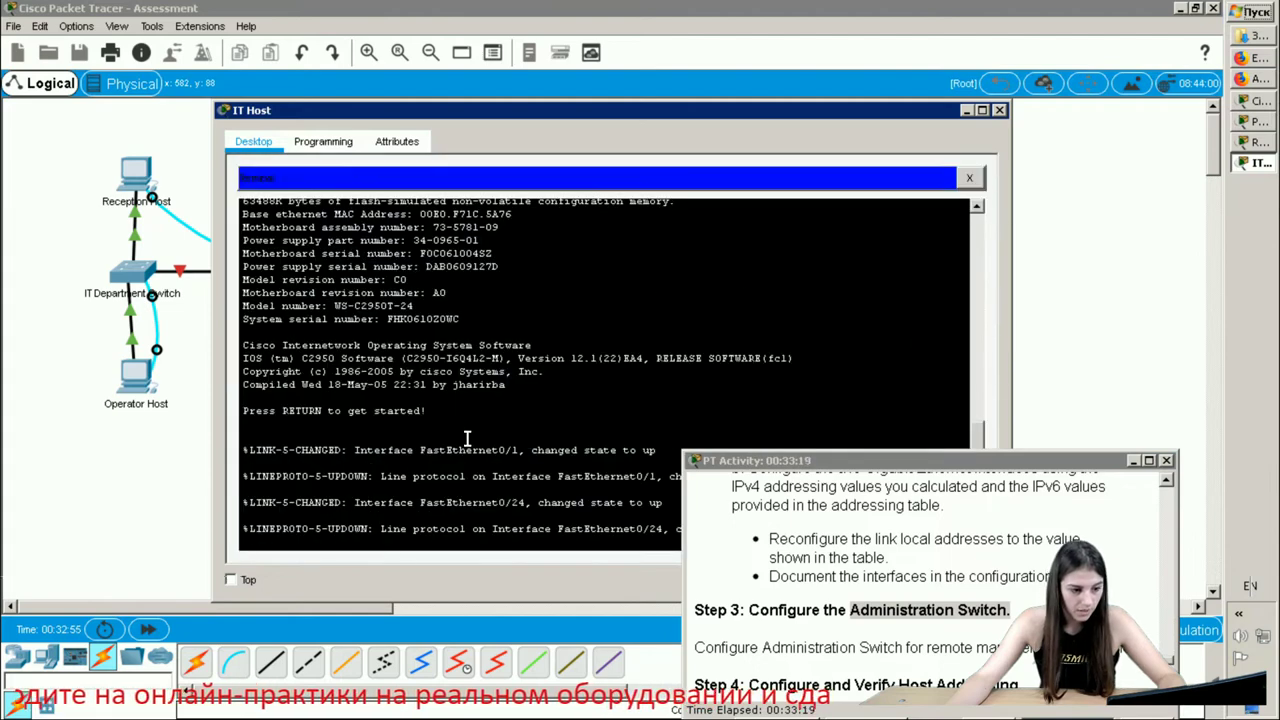
pyautogui.press('Return')
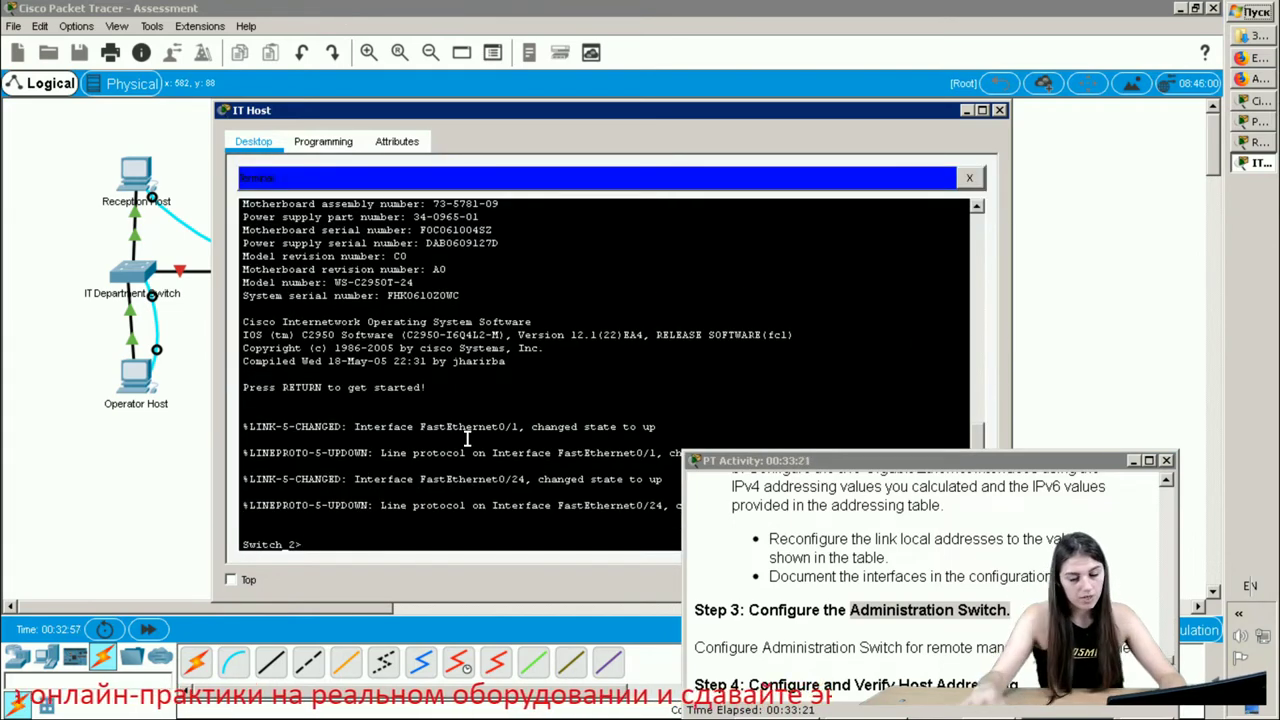
pyautogui.moveTo(613, 108); pyautogui.dragTo(537, 73)
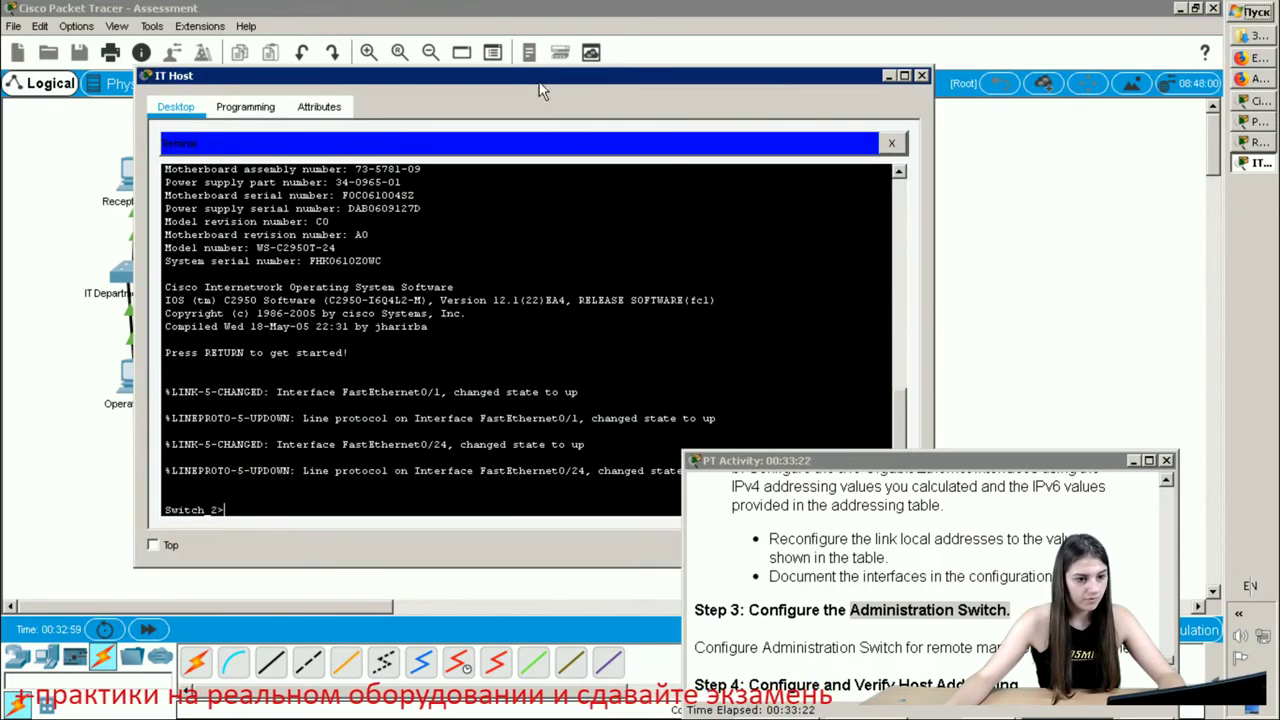
pyautogui.write('en')
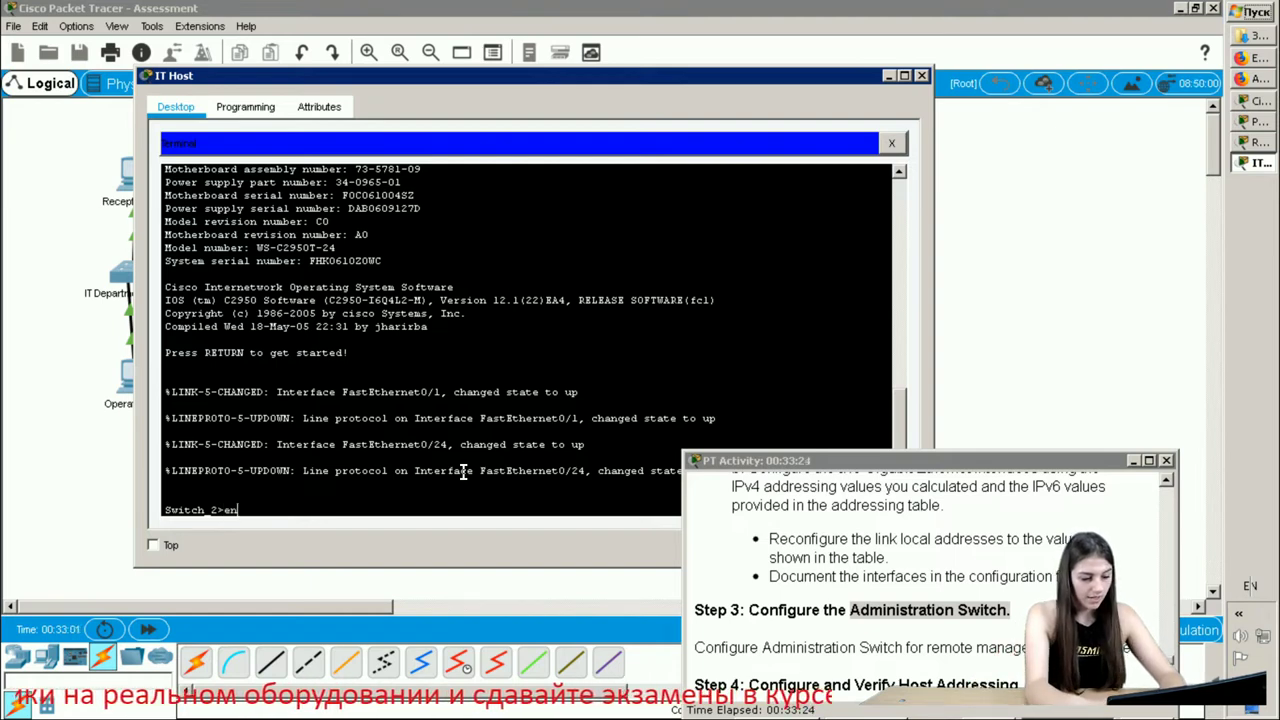
pyautogui.press('Tab')
pyautogui.press('Return')
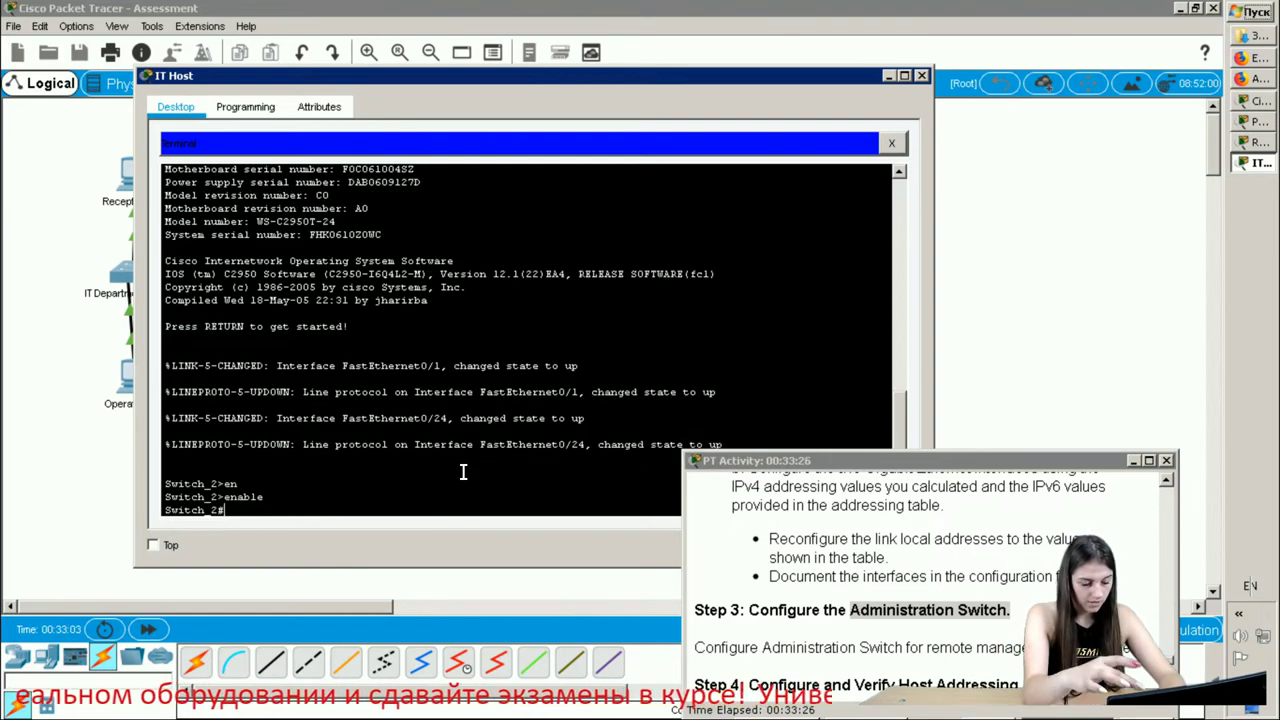
# - Enter global configuration on Switch_2 and set an enable secret password
pyautogui.write('conf t')
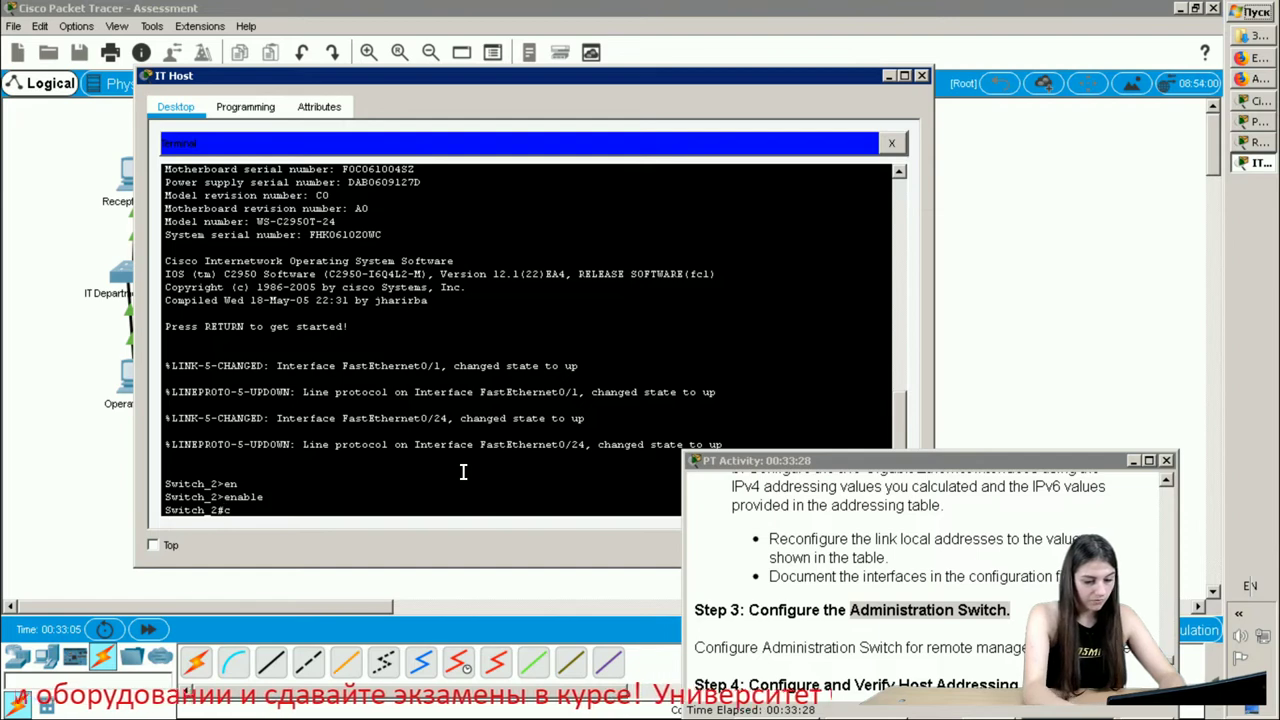
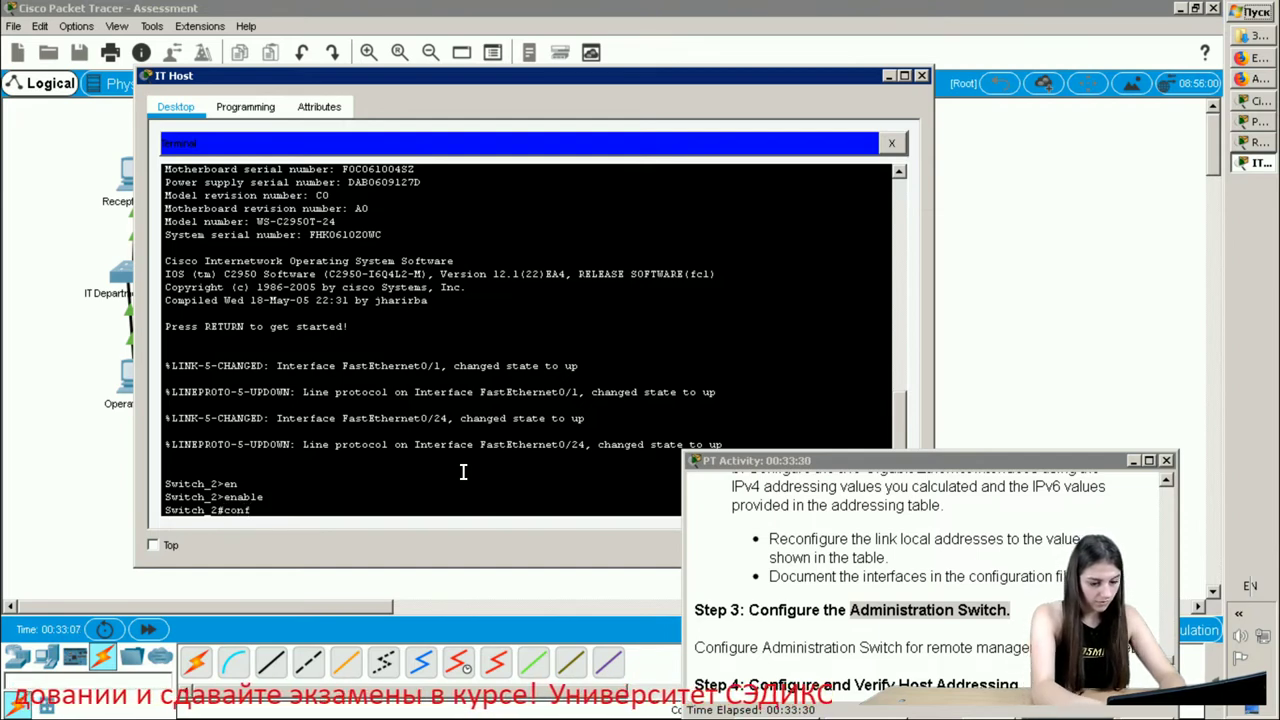
# - Enter global configuration on Switch_2 and set an enable secret password
pyautogui.write(' t')
pyautogui.press('Return')
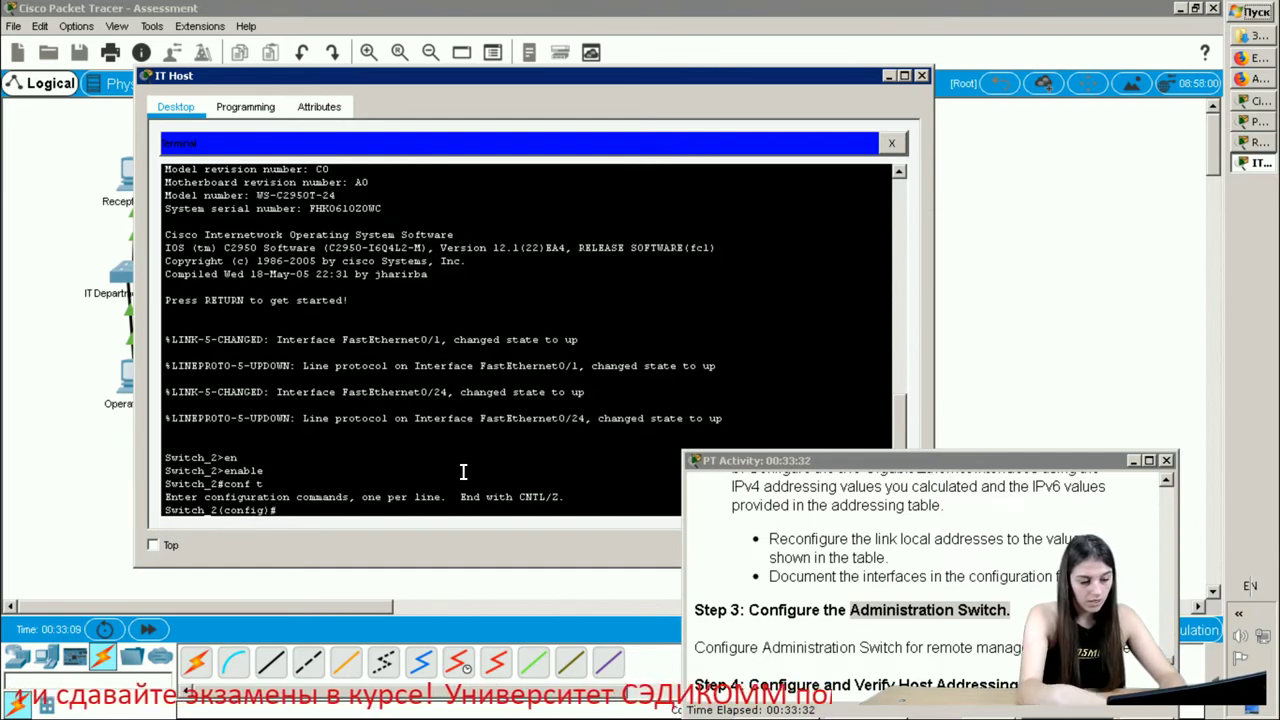
pyautogui.write('en')
pyautogui.press('Return')
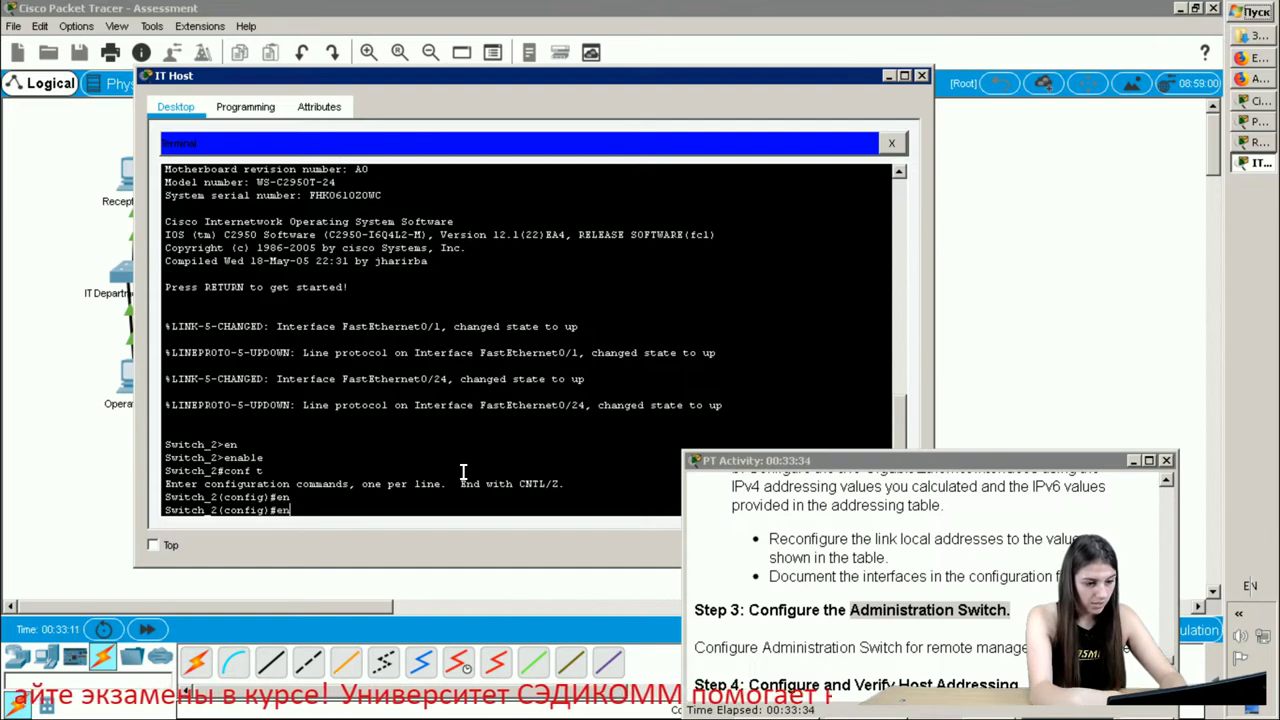
pyautogui.write('ena')
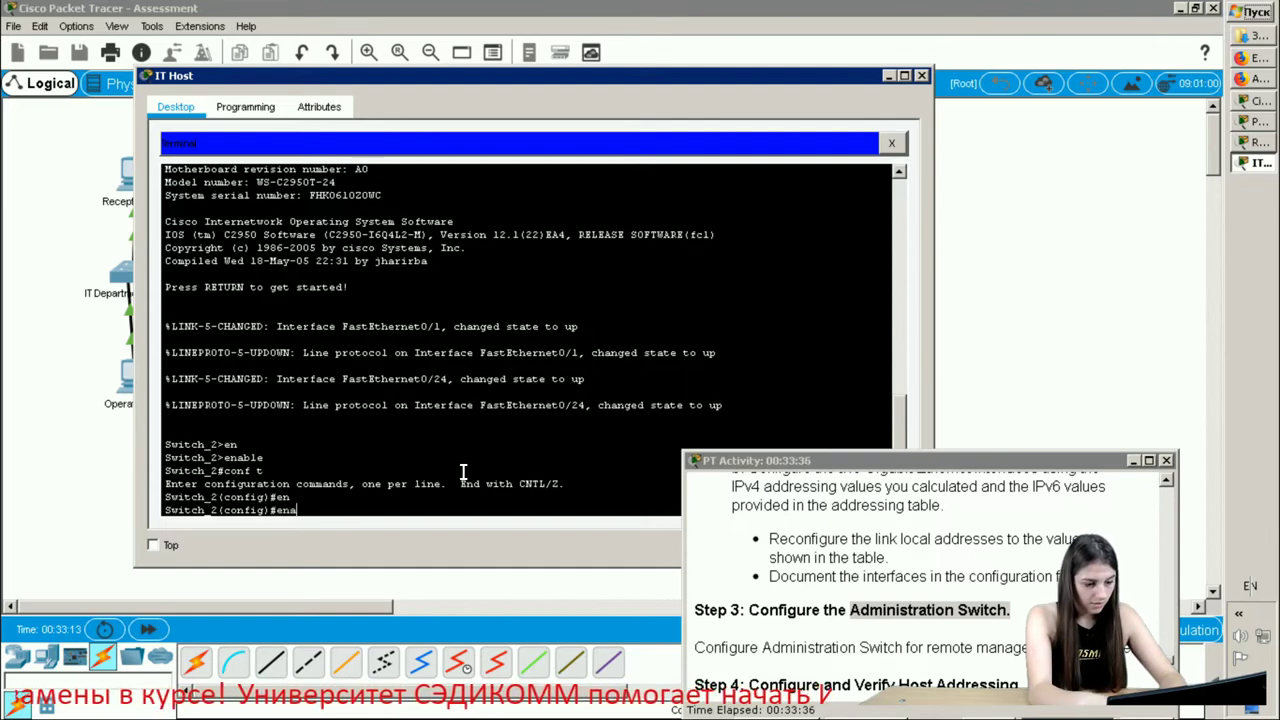
pyautogui.write('b')
pyautogui.press('Tab')
pyautogui.write('sec')
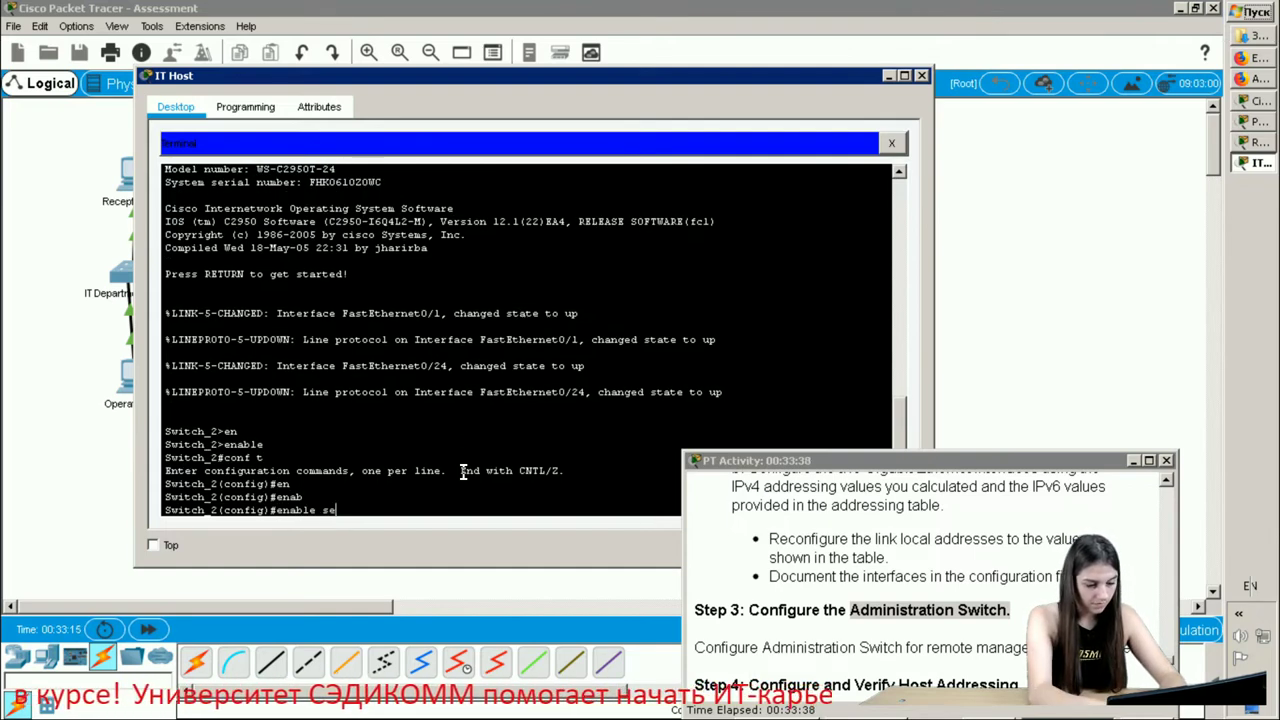
pyautogui.press('Tab')
pyautogui.write('cis')
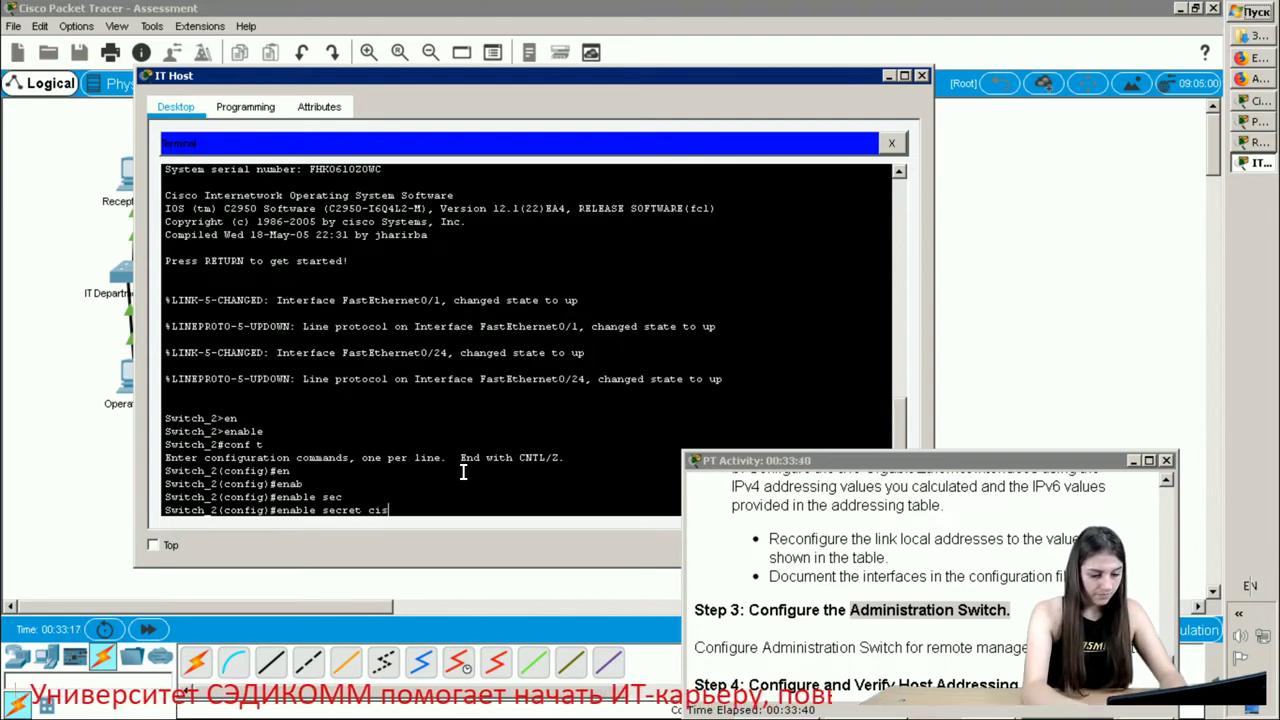
pyautogui.write('co12345')
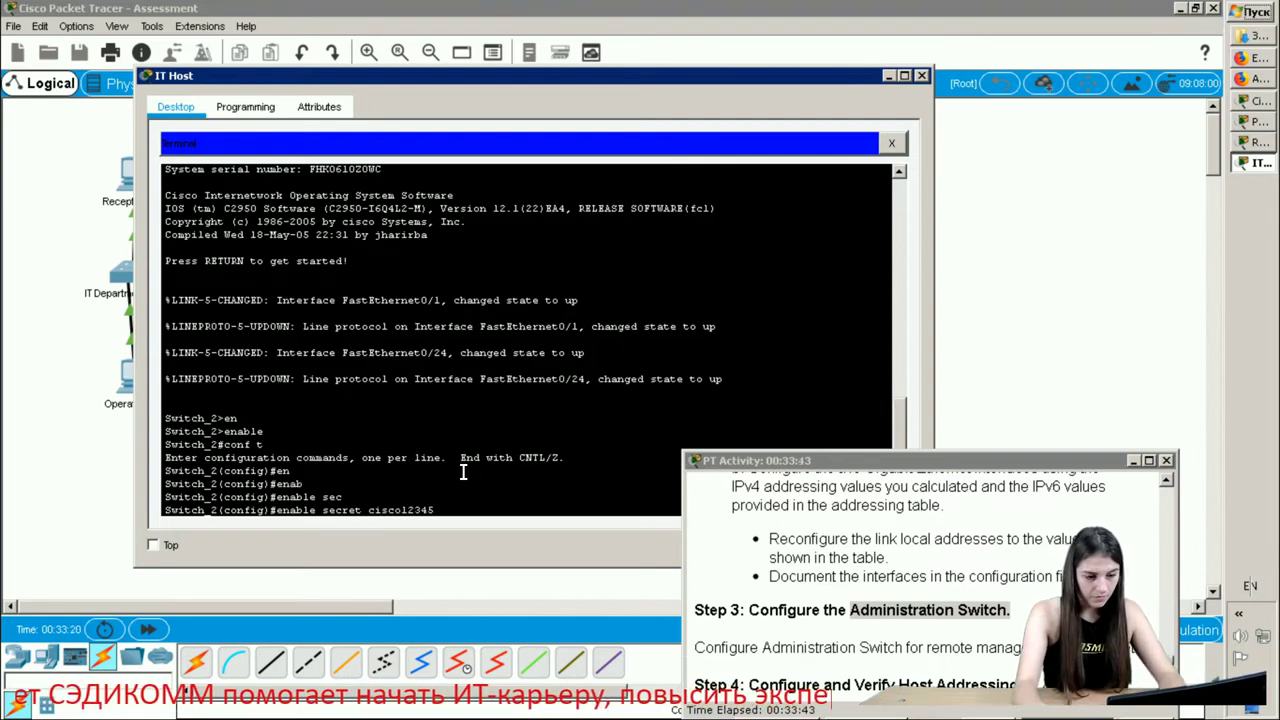
pyautogui.press('Return')
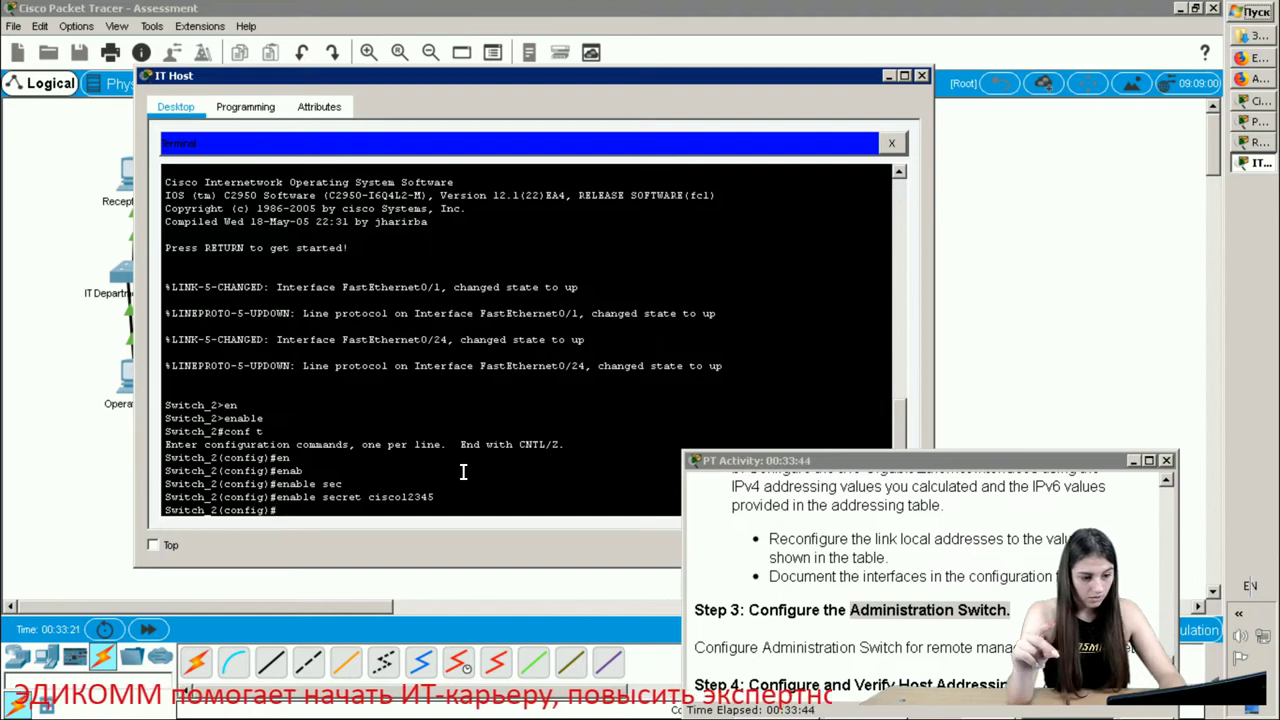
# - Add the message-of-the-day banner 'Authorized access only'
pyautogui.write('b')
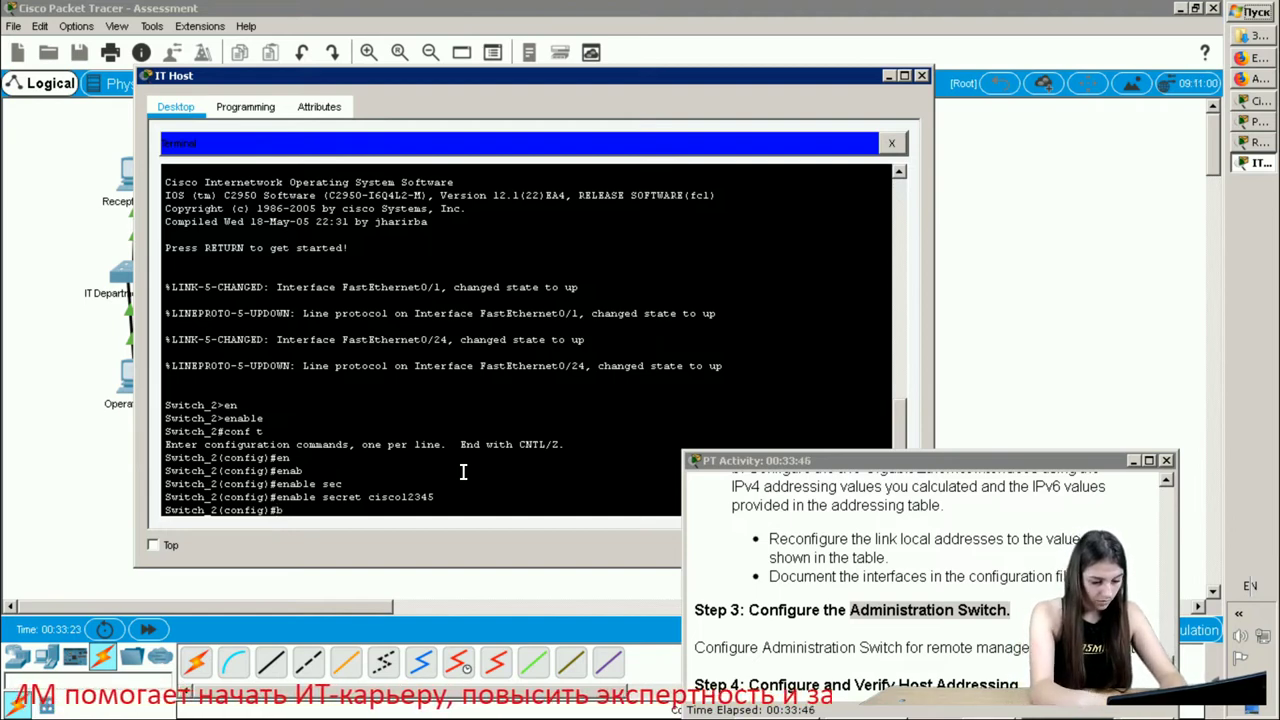
pyautogui.write('ann')
pyautogui.press('Tab')
pyautogui.write('motd')
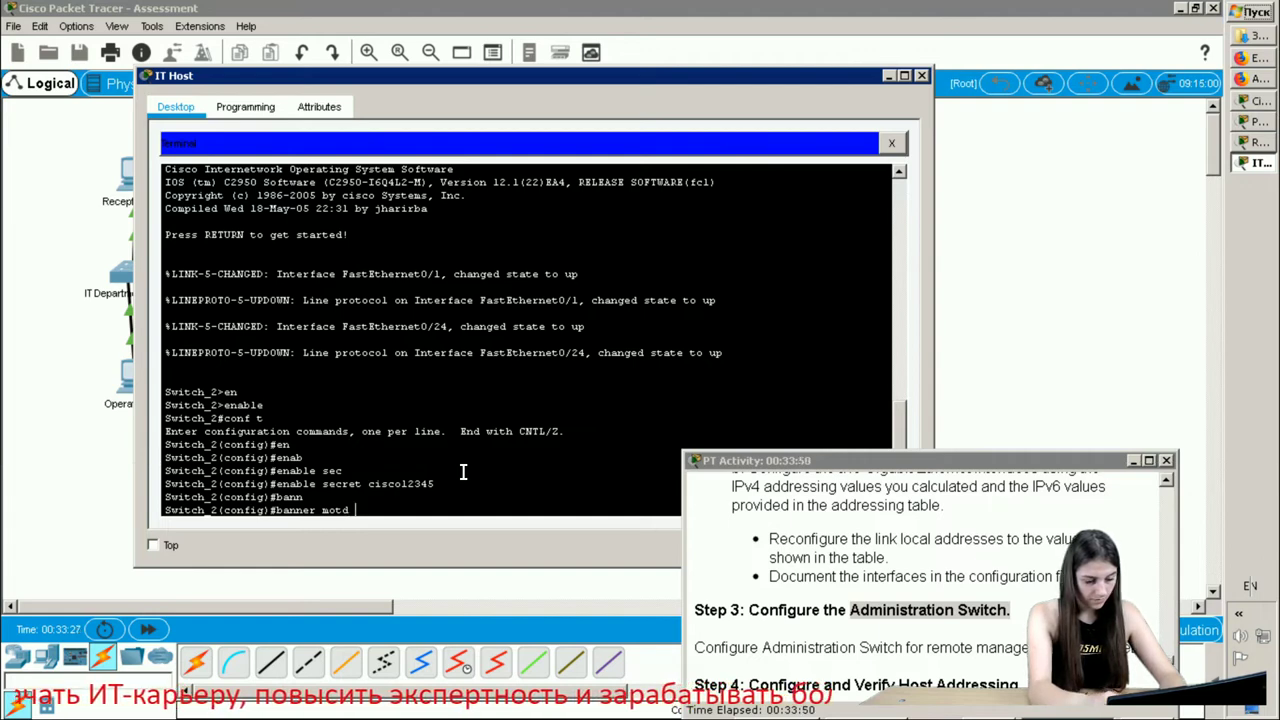
pyautogui.write(' #A')
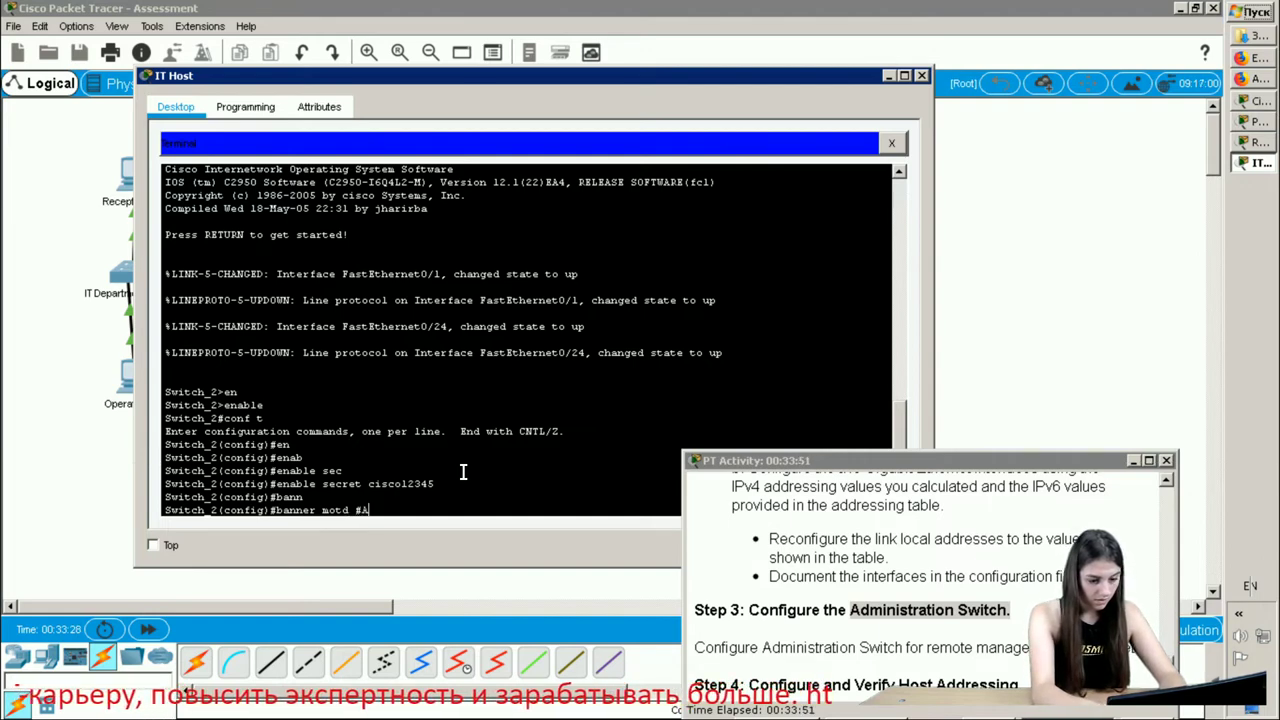
pyautogui.write('uthi')
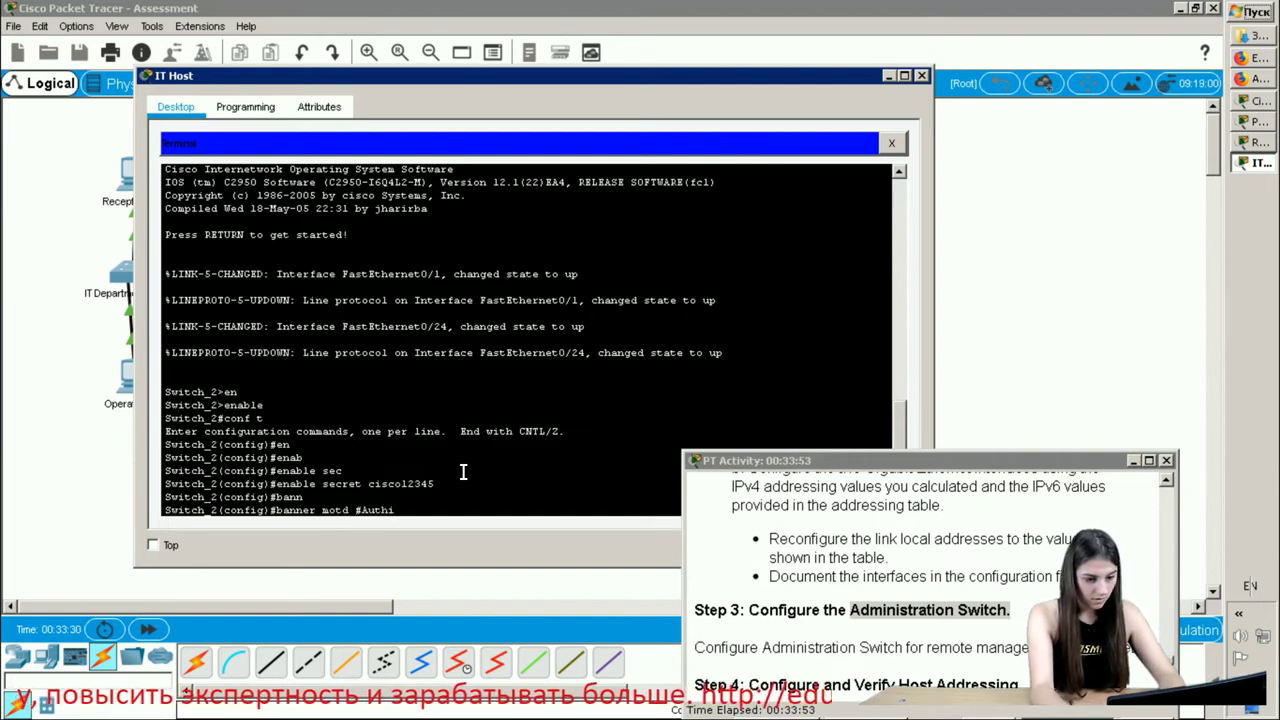
pyautogui.press('BackSpace')
pyautogui.write('oriz')
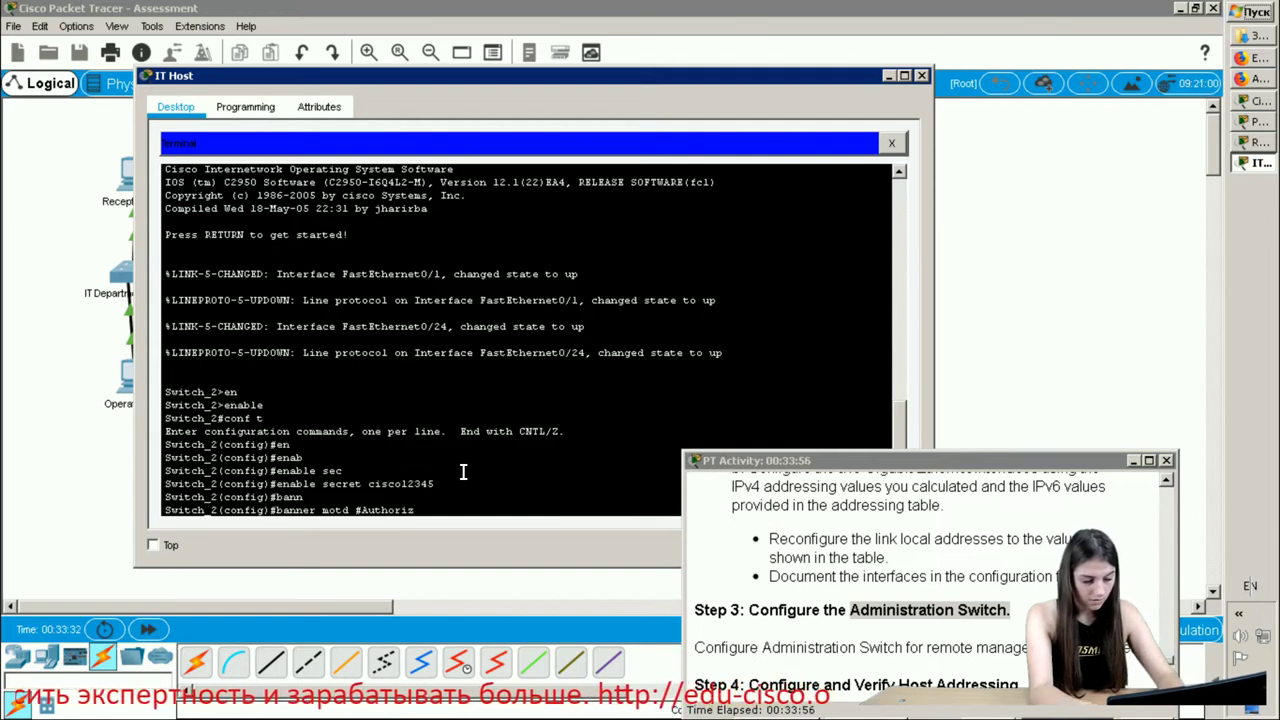
pyautogui.write('ed acc')
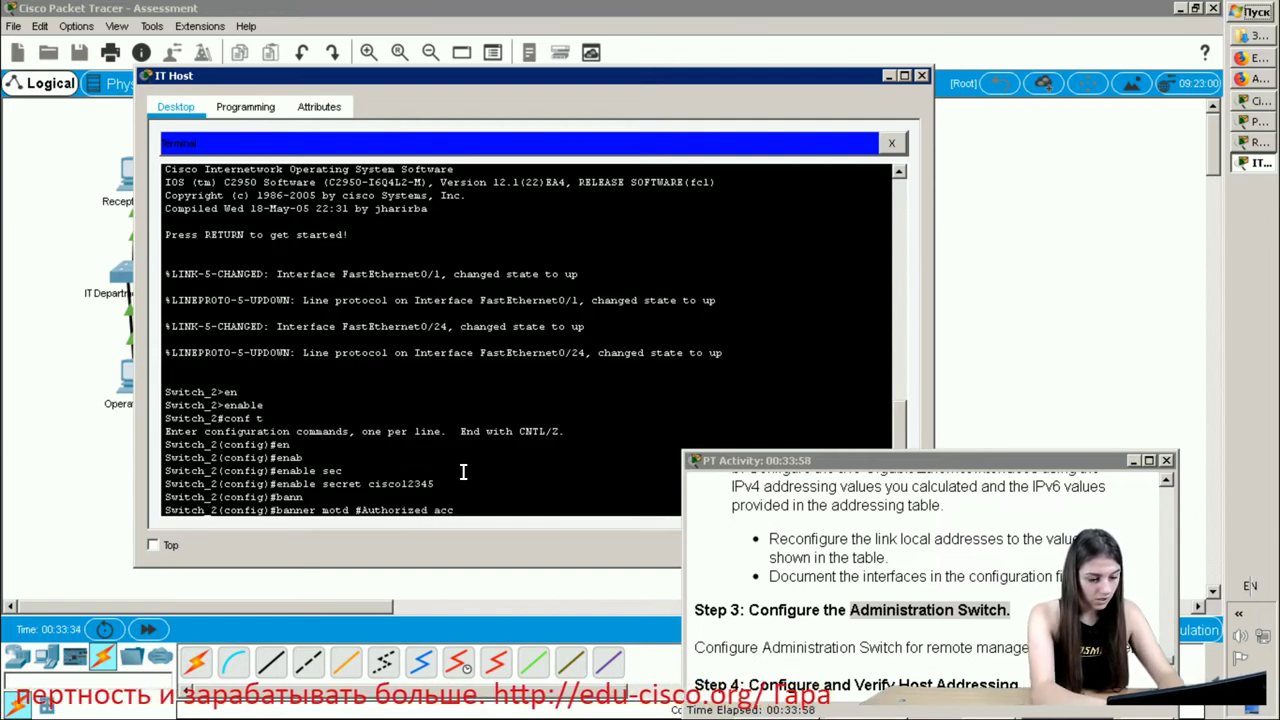
pyautogui.write('ess o')
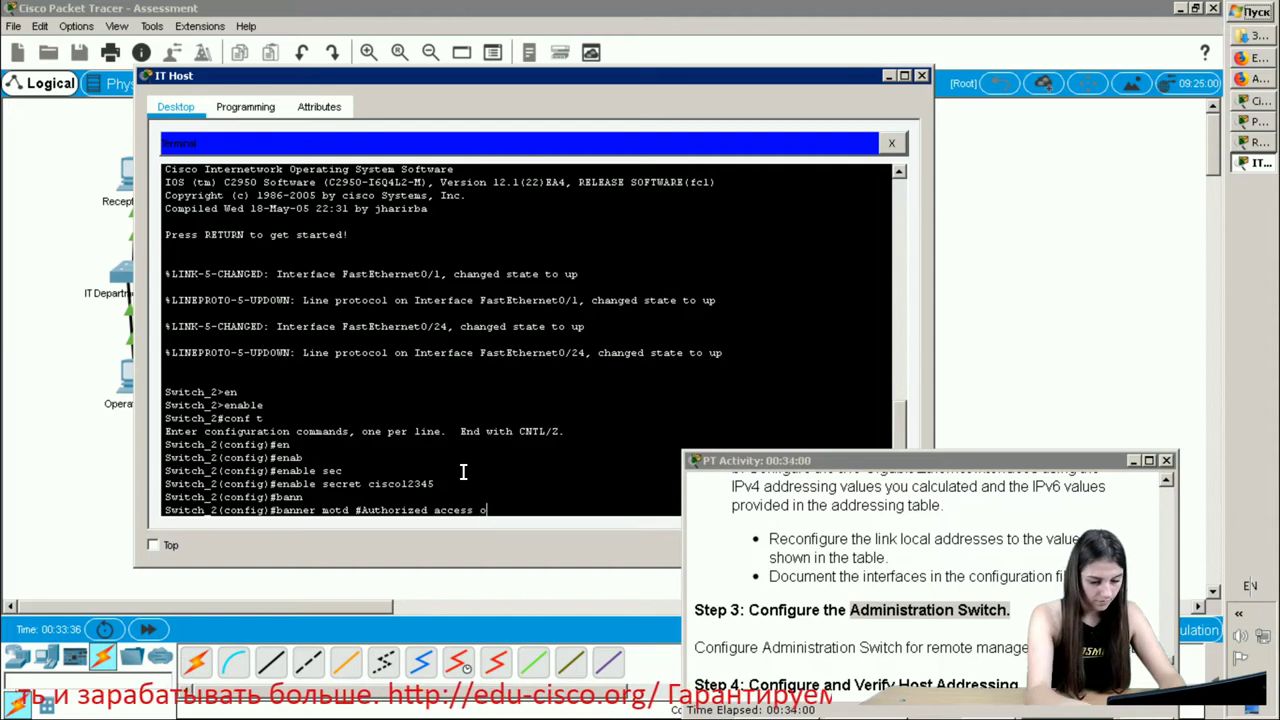
pyautogui.write('nly')
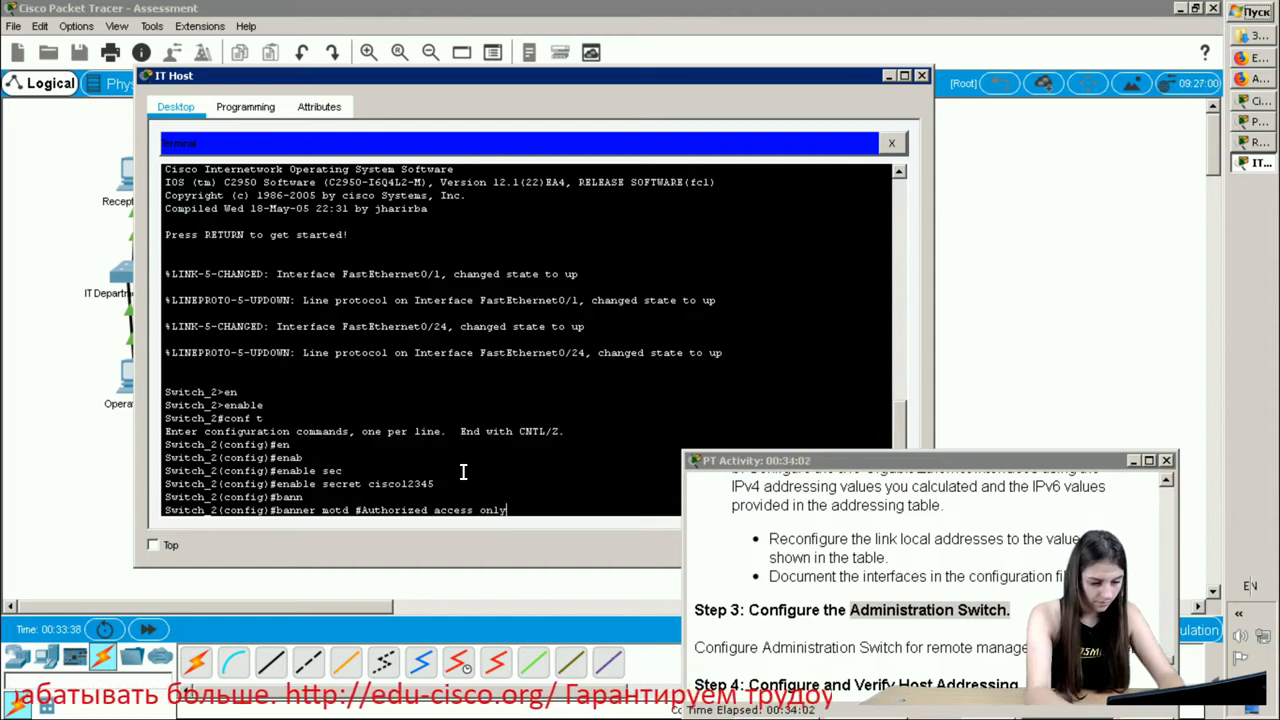
pyautogui.write('#')
pyautogui.press('Return')
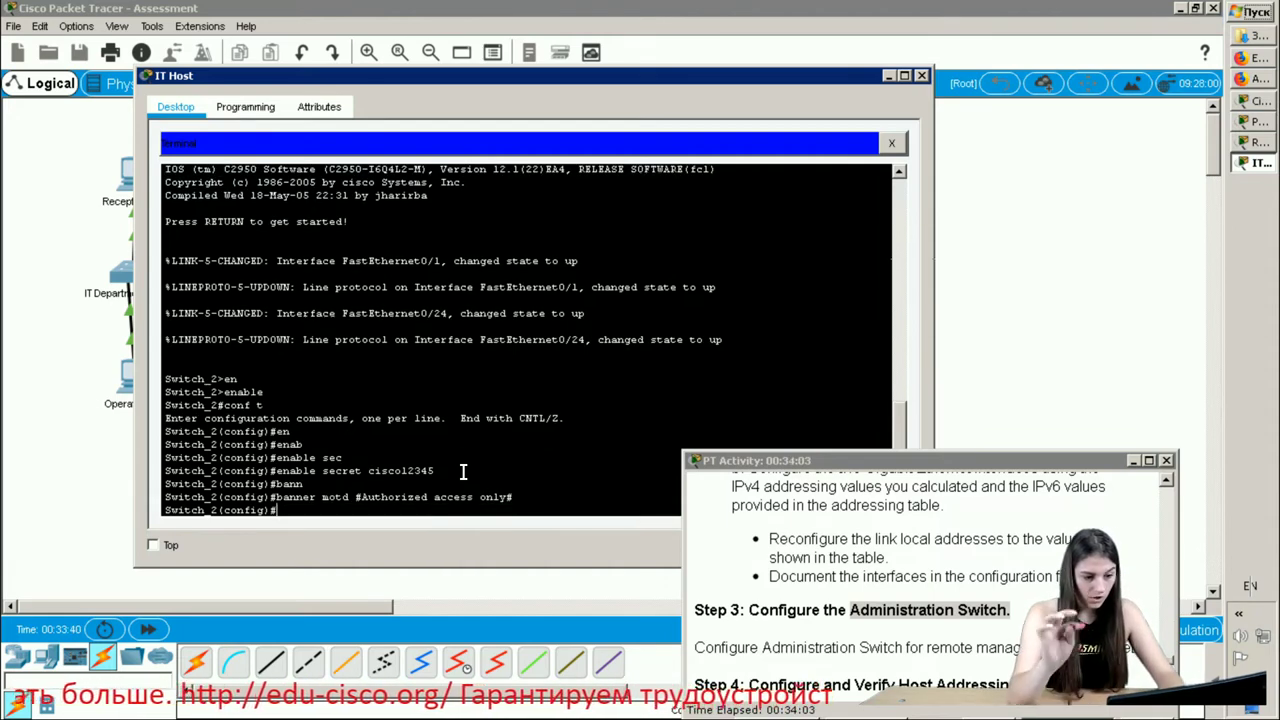
# - Turn on service password-encryption on Switch_2
pyautogui.write('ser')
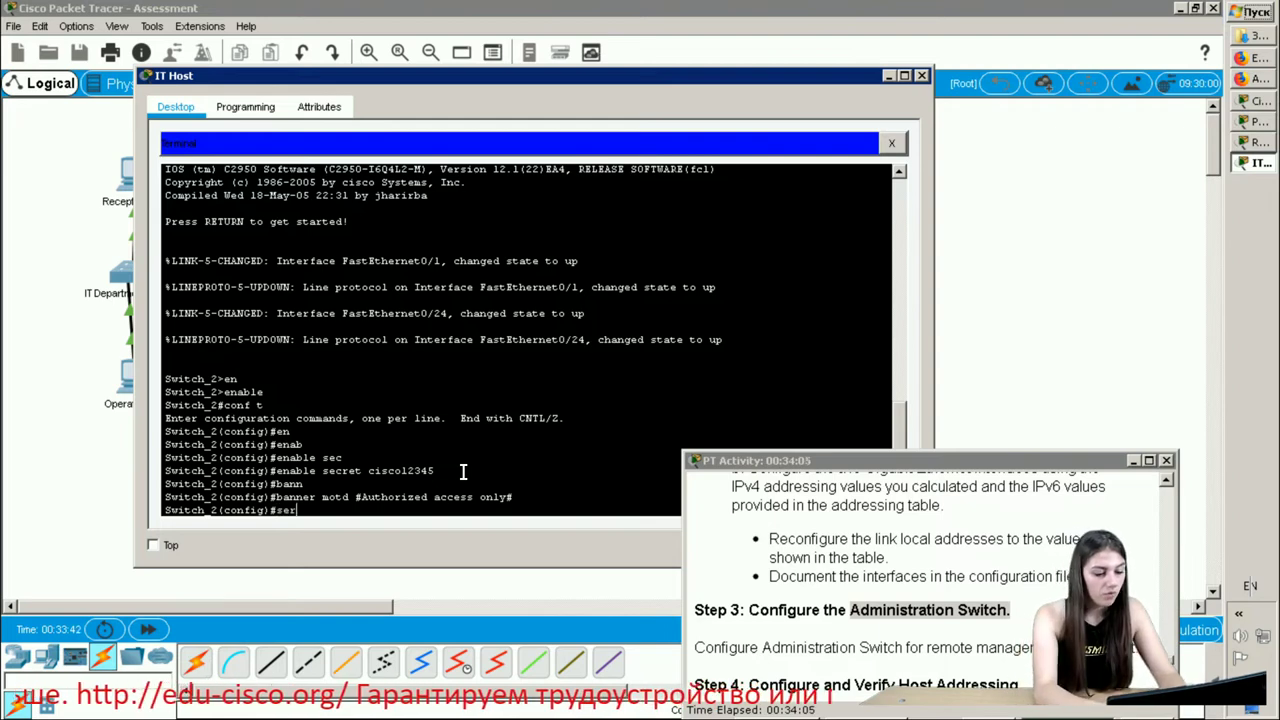
pyautogui.press('Tab')
pyautogui.write('pa')
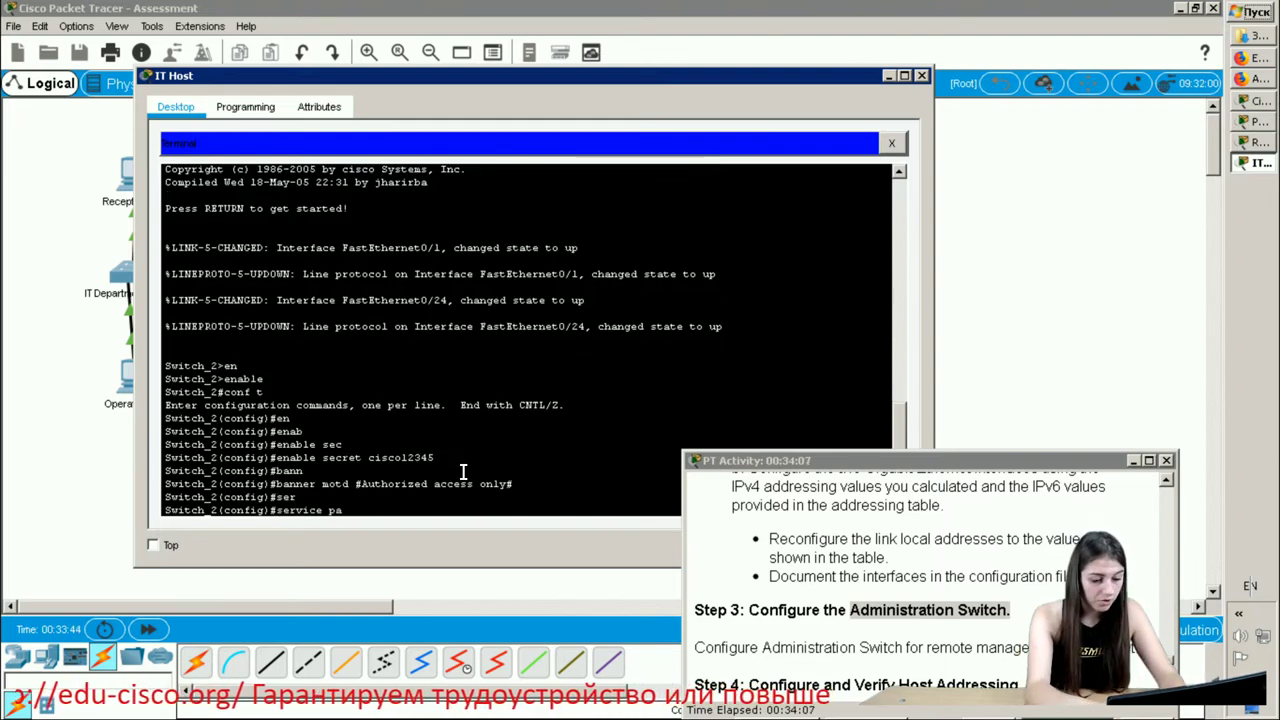
pyautogui.write('ss')
pyautogui.press('Tab')
pyautogui.press('Return')
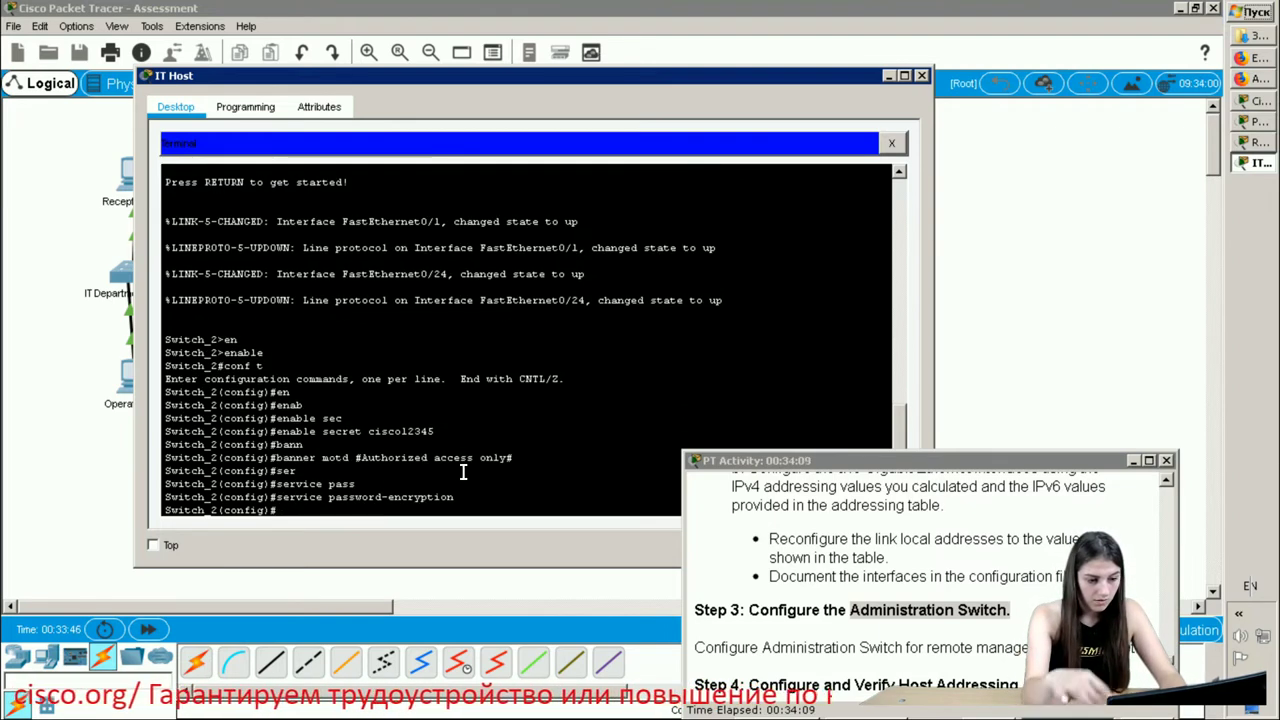
# - Secure console line 0 with a password, login and exec-timeout 30
pyautogui.write('line')
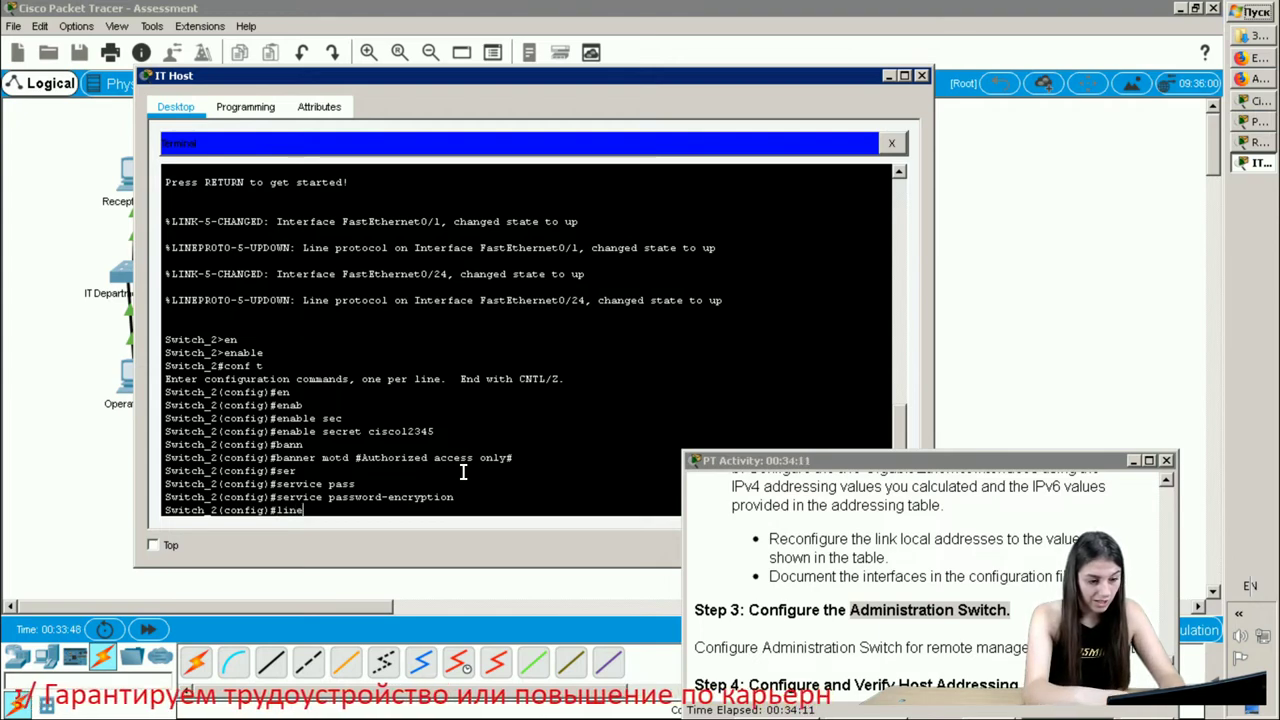
pyautogui.write(' console')
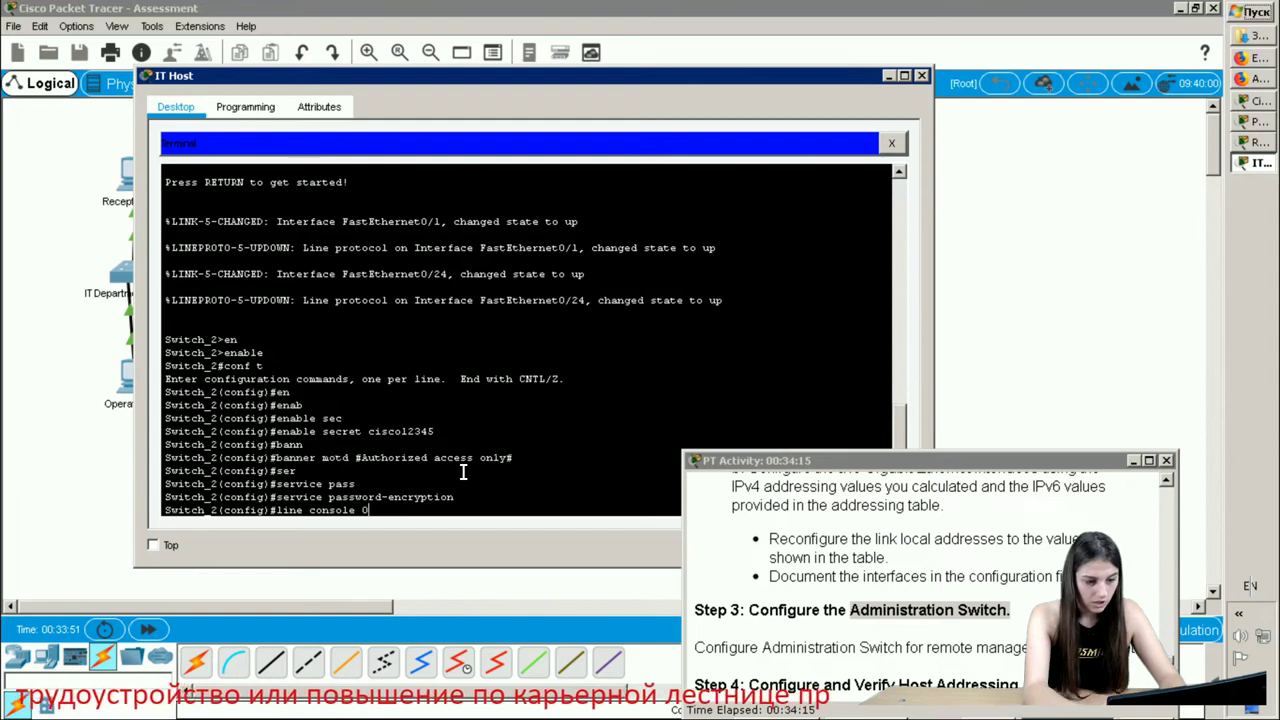
pyautogui.write(' 0')
pyautogui.press('Return')
pyautogui.write('pa')
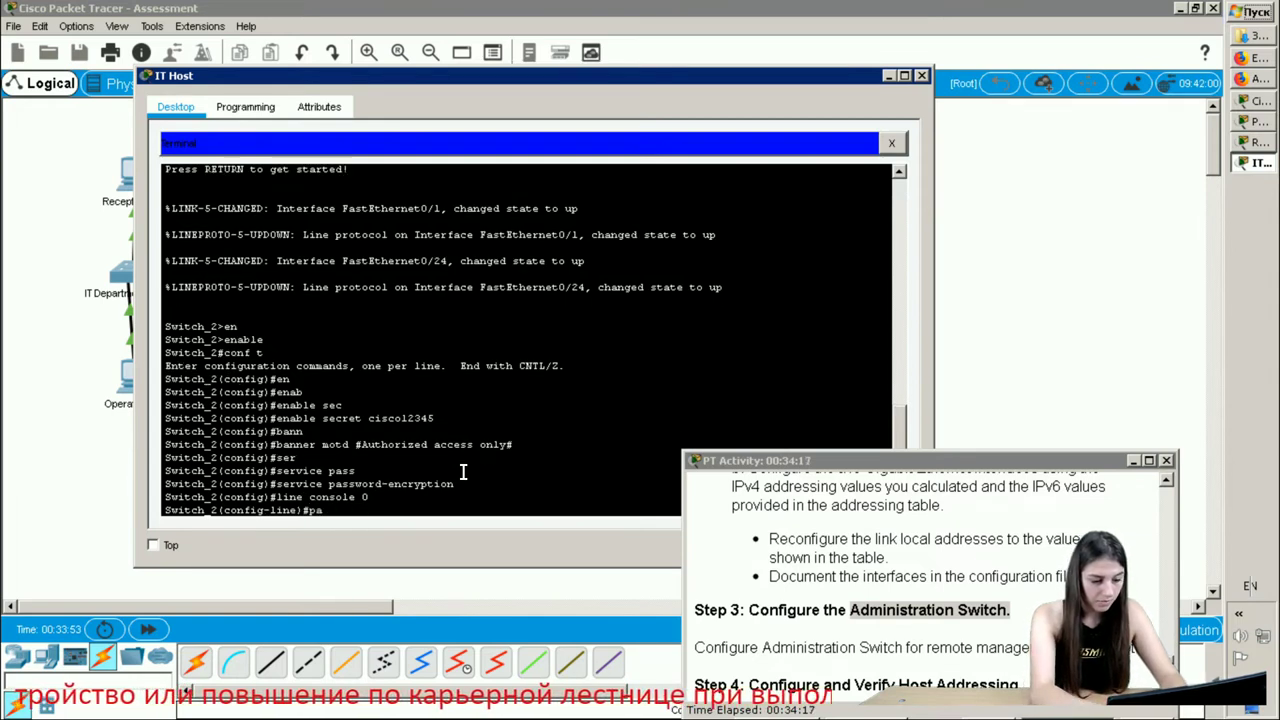
pyautogui.write('ss')
pyautogui.press('Tab')
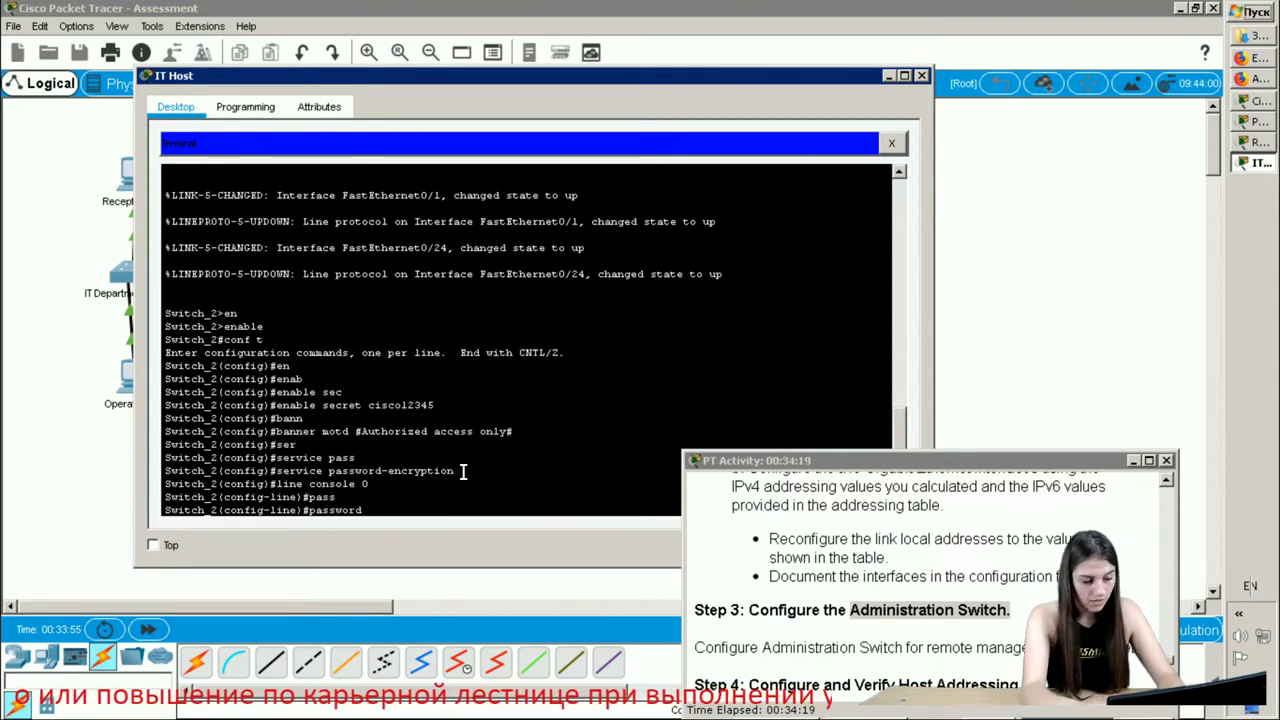
pyautogui.write('cisc')
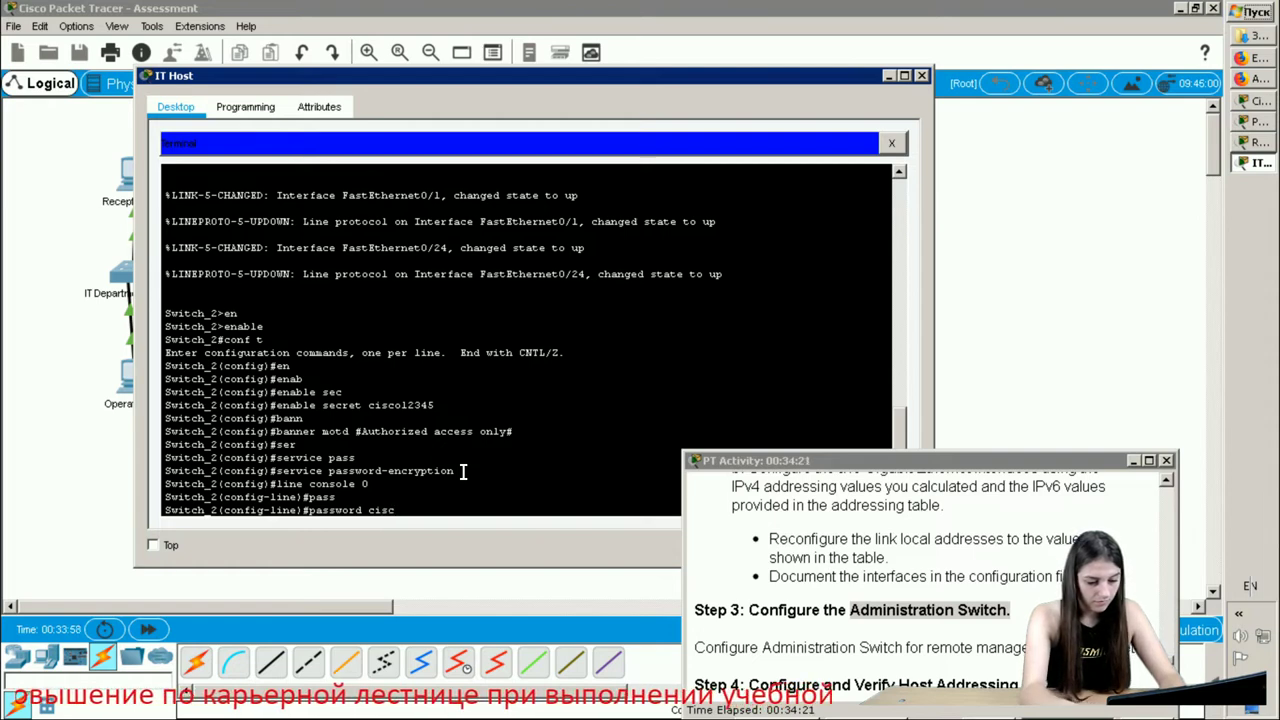
pyautogui.write('o12345')
pyautogui.press('Return')
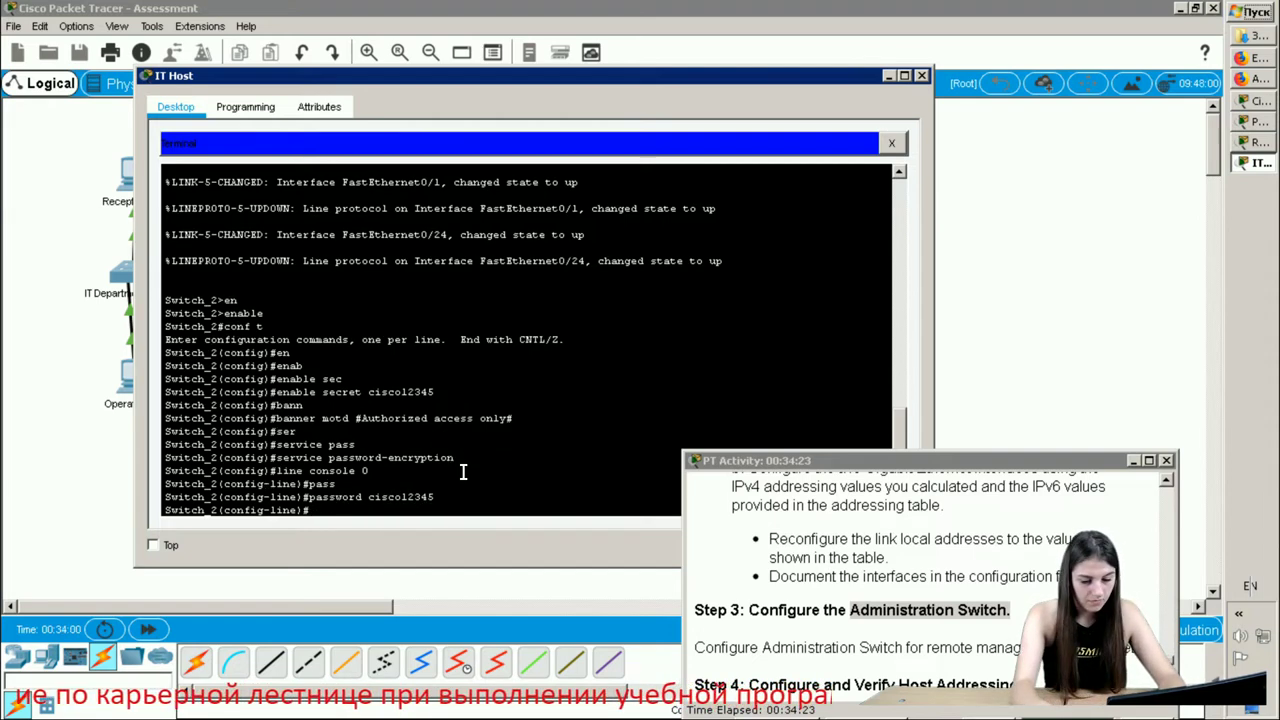
pyautogui.write('login')
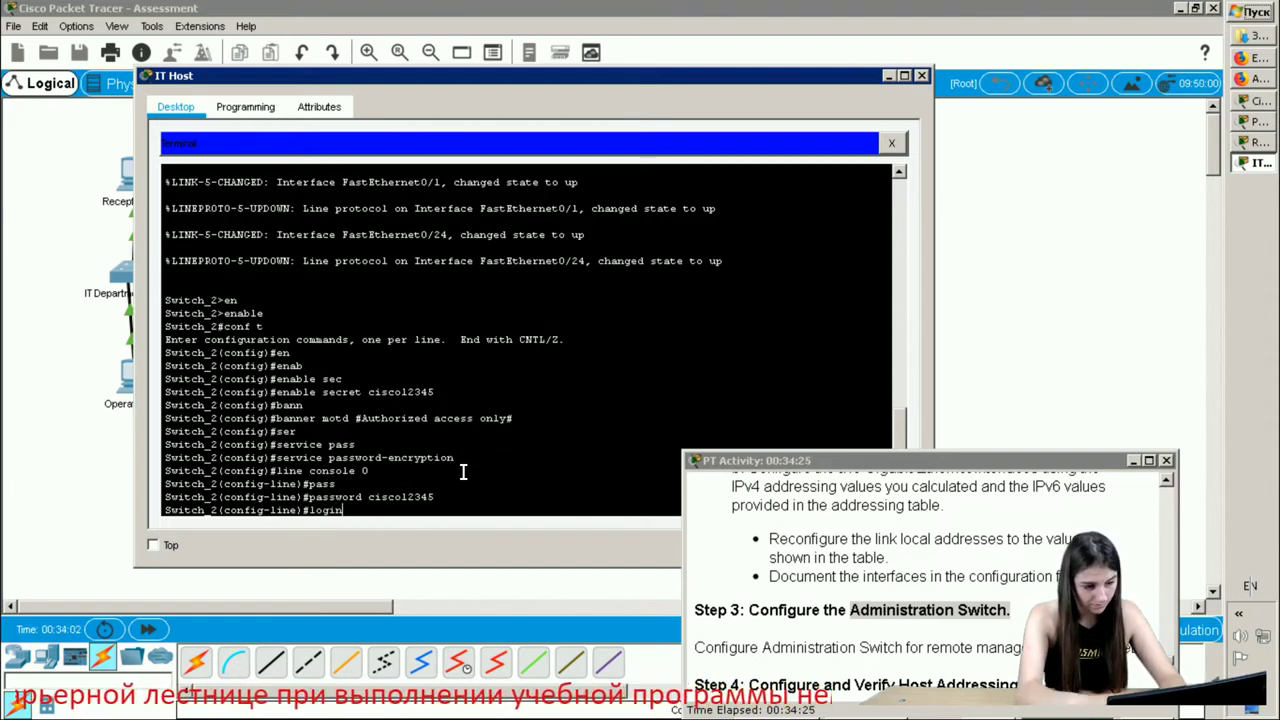
pyautogui.press('Return')
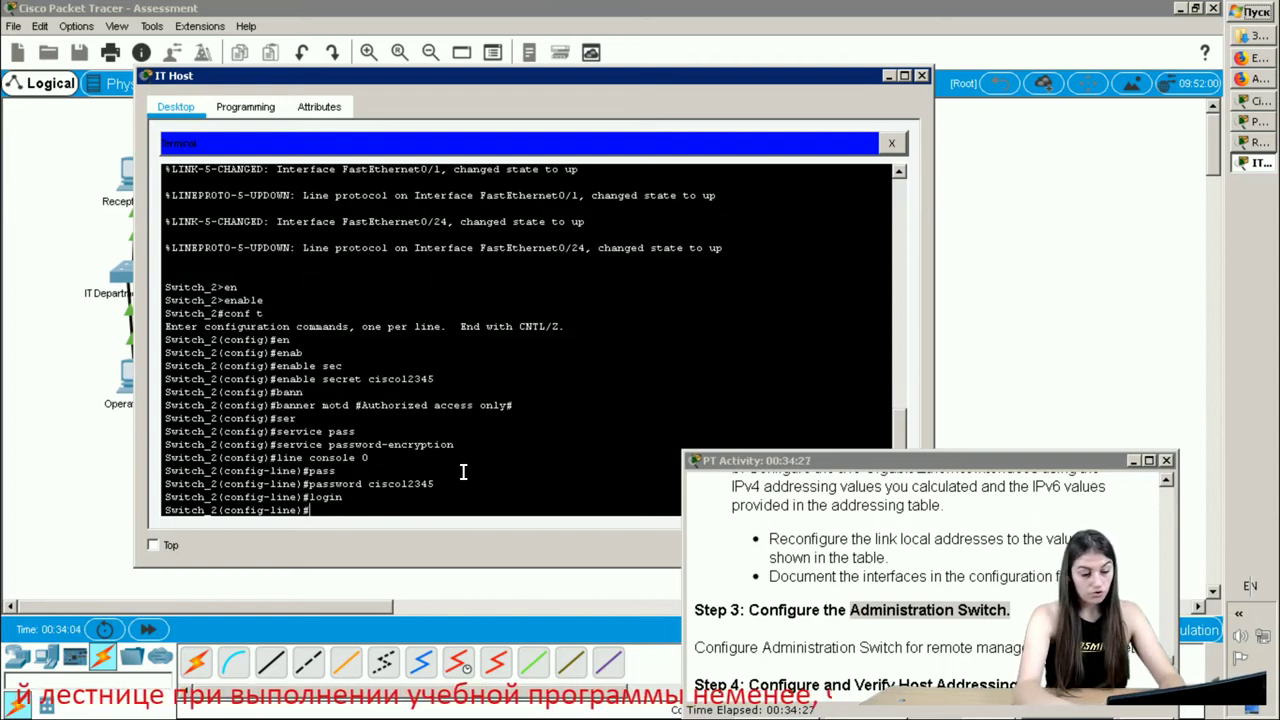
pyautogui.write('exec')
pyautogui.press('Return')
pyautogui.write('exec-timeout')
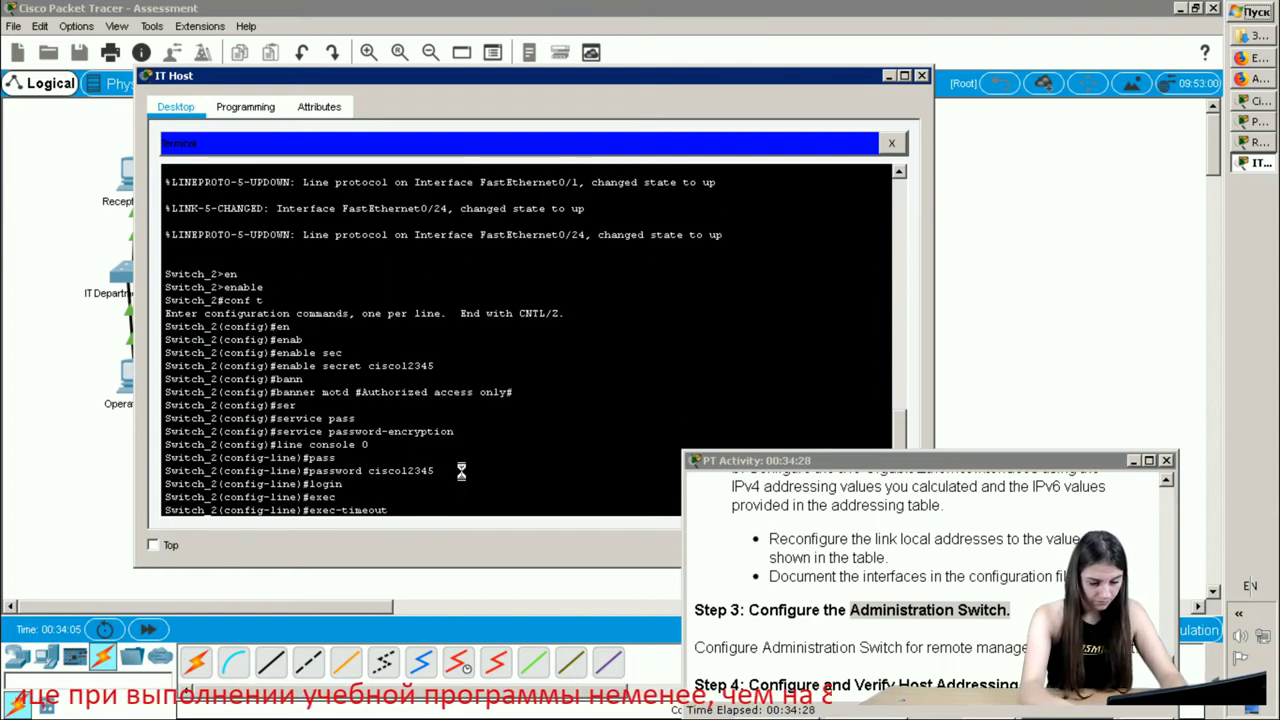
pyautogui.write(' 30')
pyautogui.press('Return')
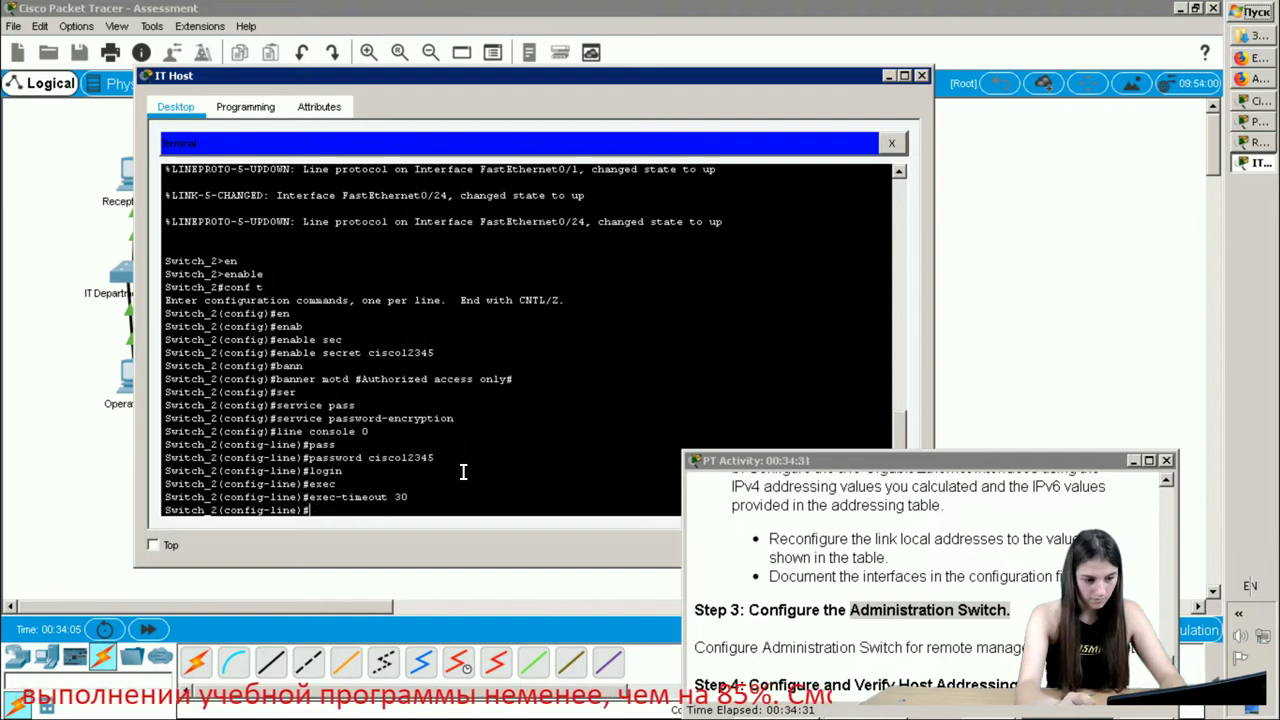
pyautogui.write('exit')
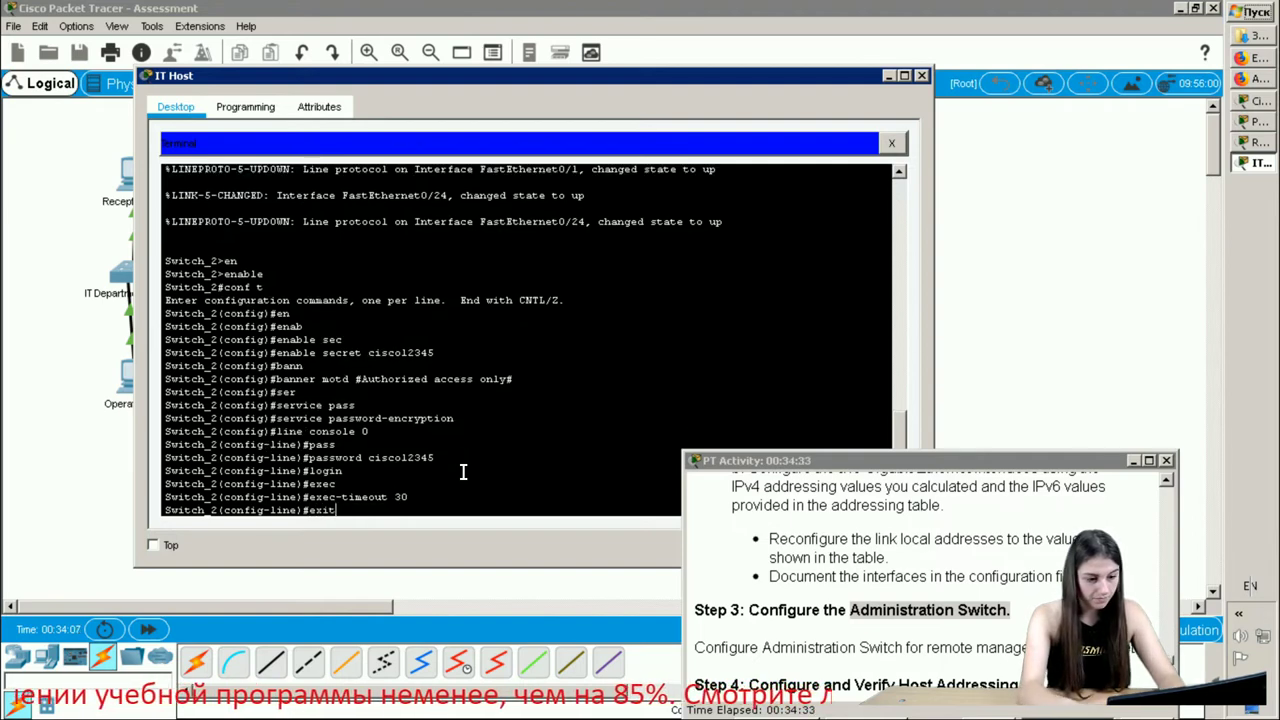
pyautogui.press('Return')
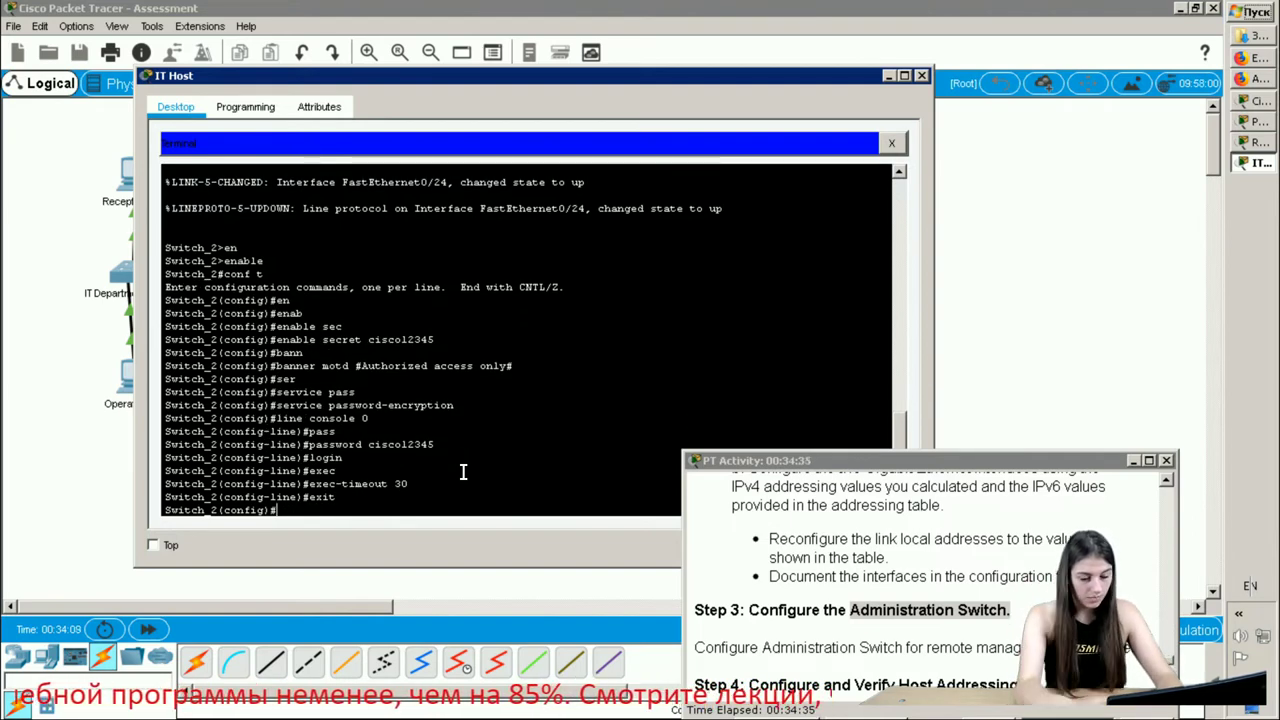
# - Secure vty lines 0 15 with a password, login and exec-timeout 30
pyautogui.write('line')
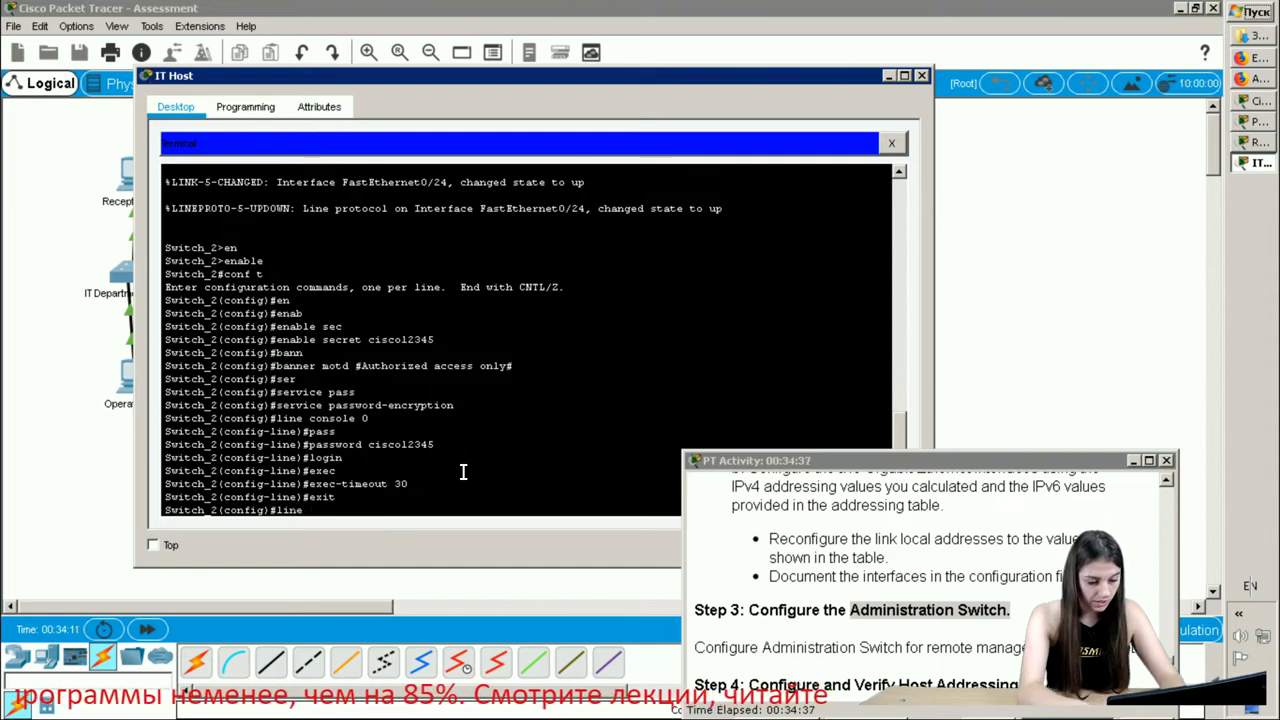
pyautogui.write(' vty')
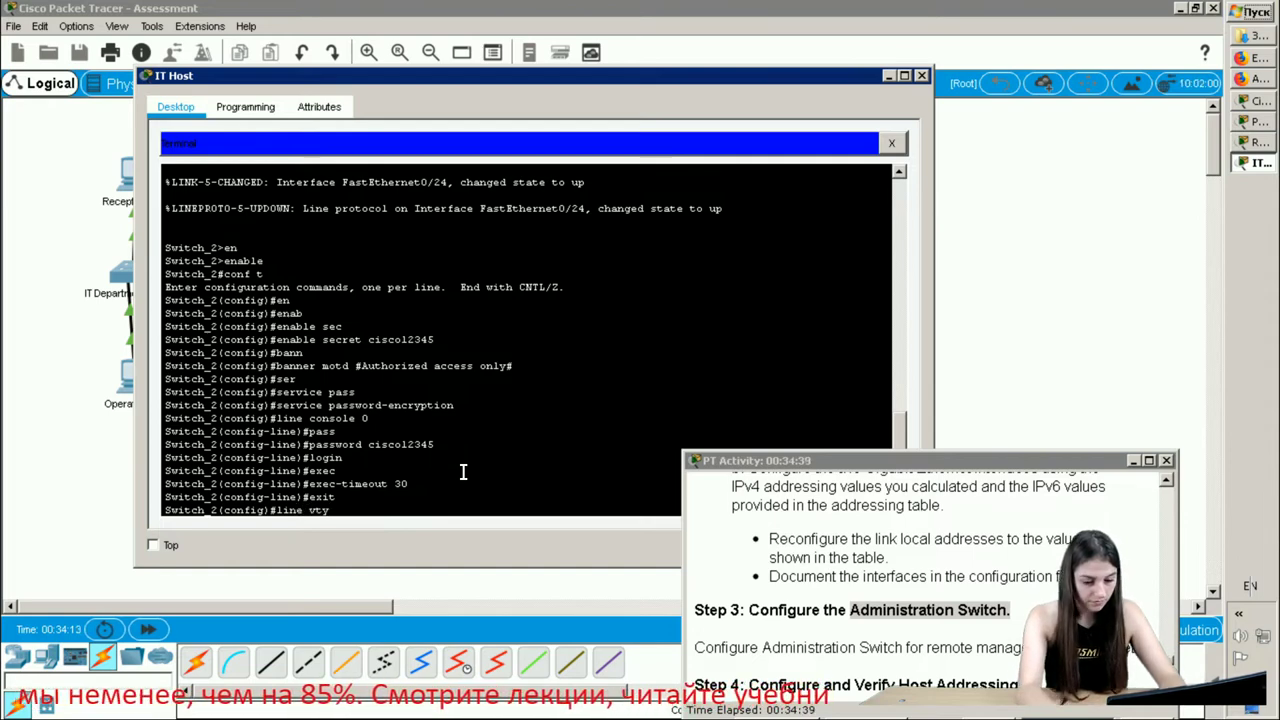
pyautogui.write(' 0 15')
pyautogui.press('Return')
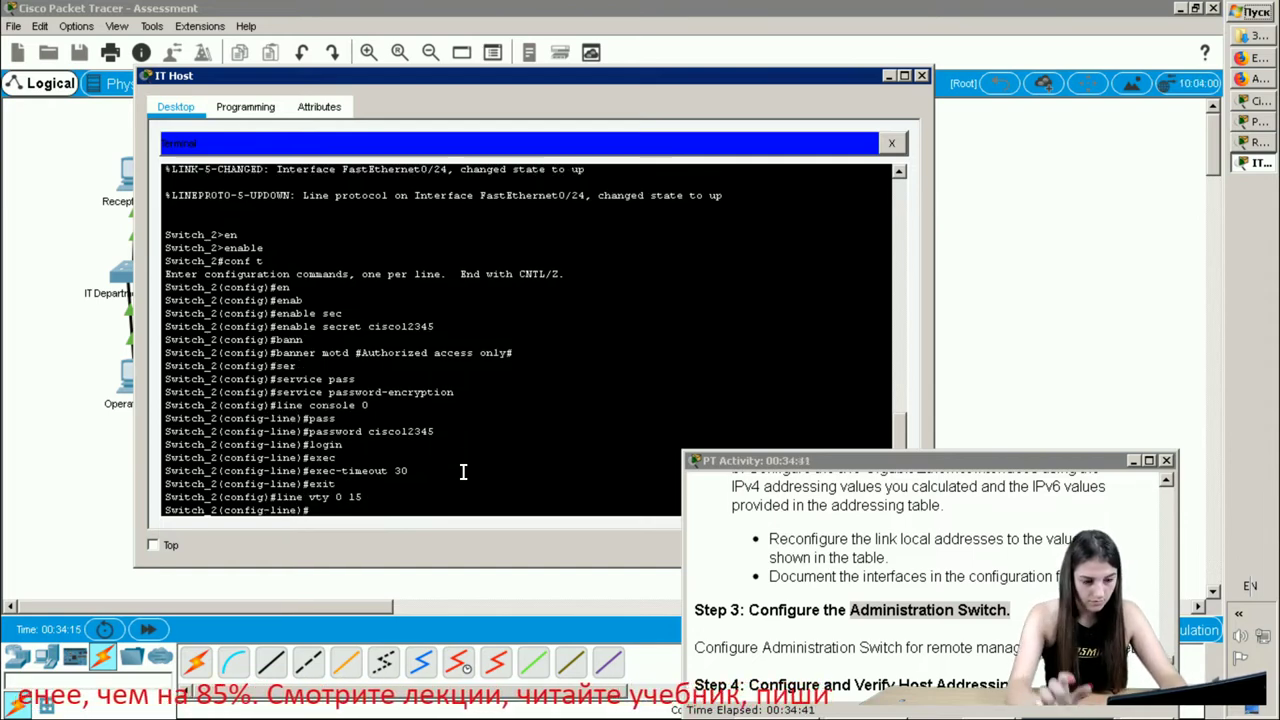
pyautogui.write('pas')
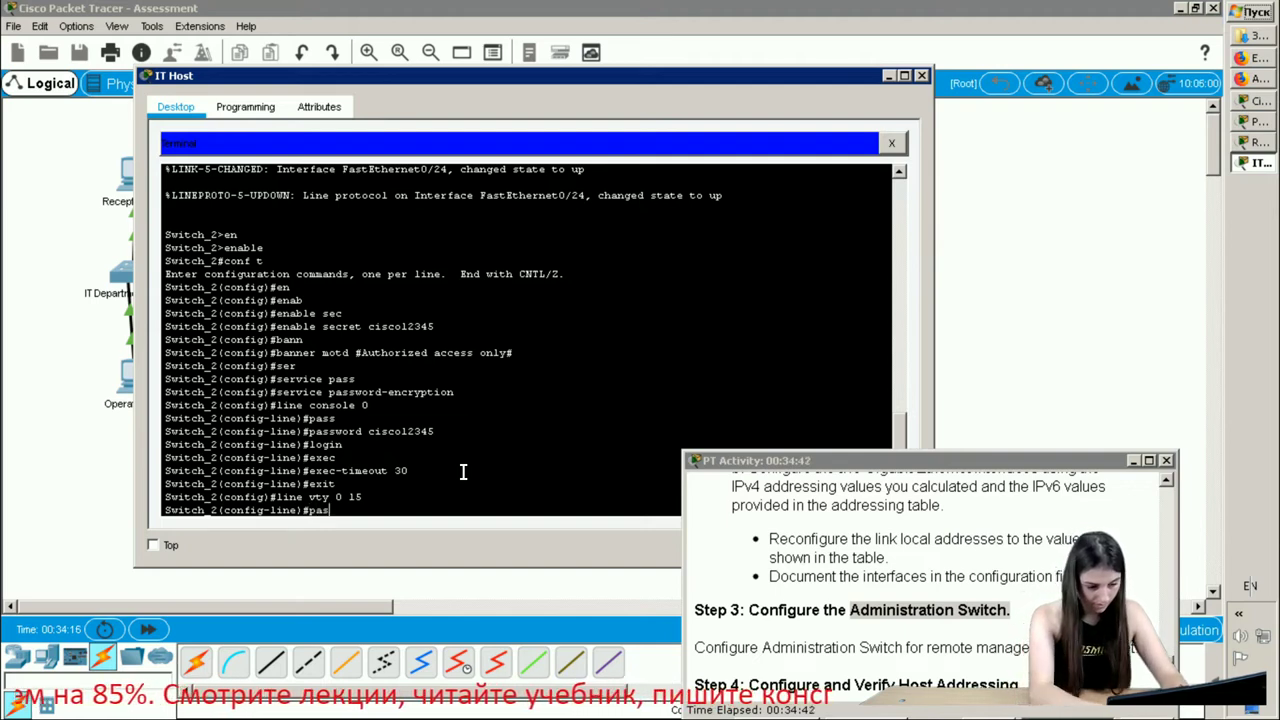
pyautogui.press('Tab')
pyautogui.write('ci')
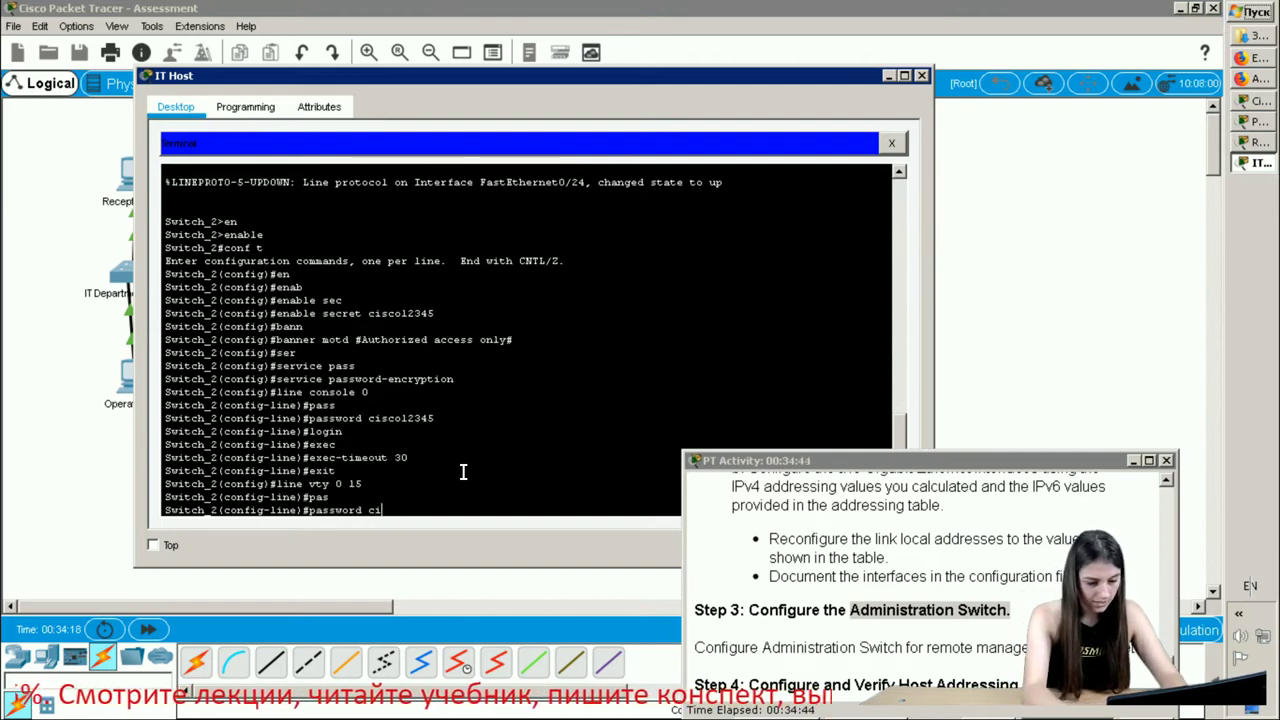
pyautogui.write('sco12345')
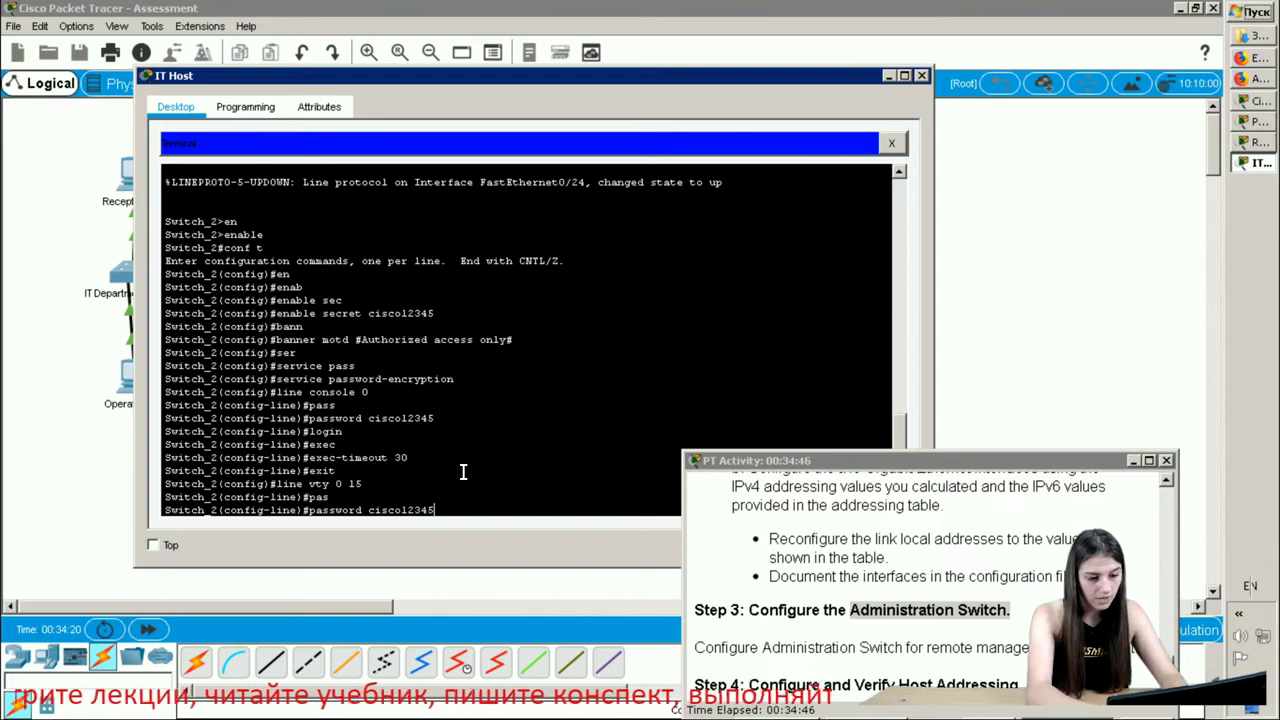
pyautogui.press('Return')
pyautogui.write('line)#l')
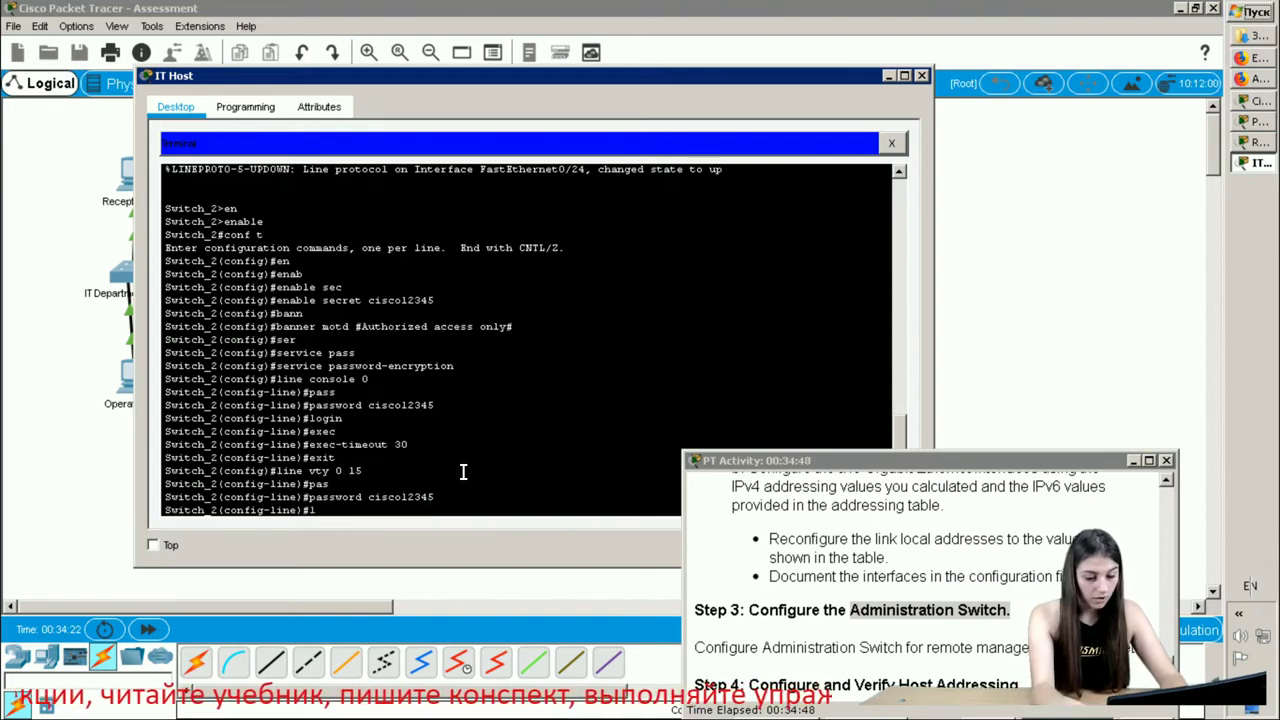
pyautogui.write('ogin')
pyautogui.press('Return')
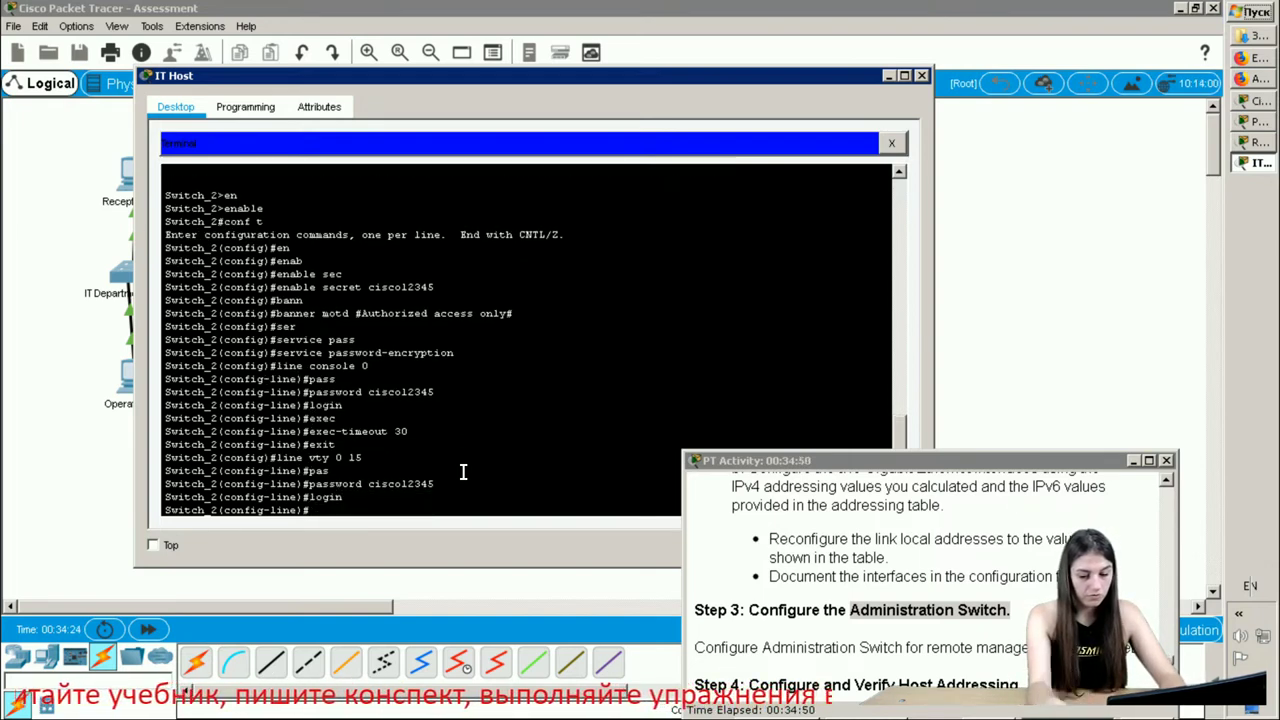
pyautogui.write('ex')
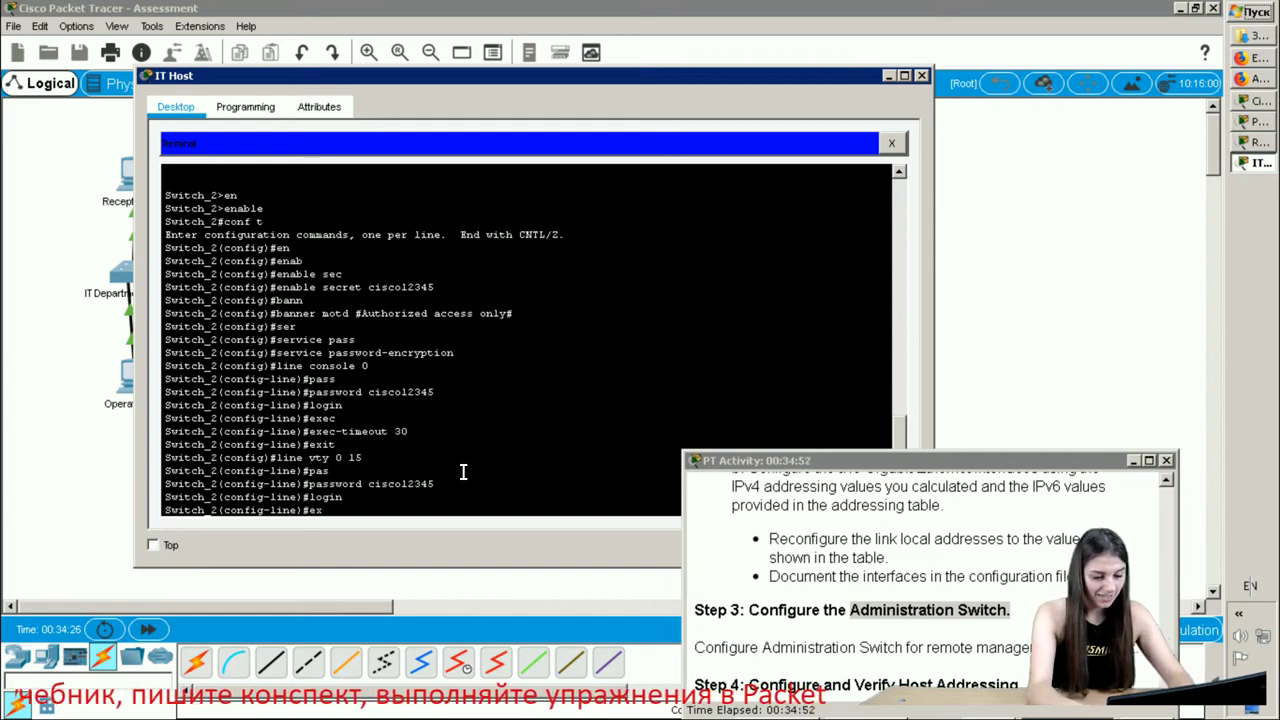
pyautogui.write('e')
pyautogui.press('Tab')
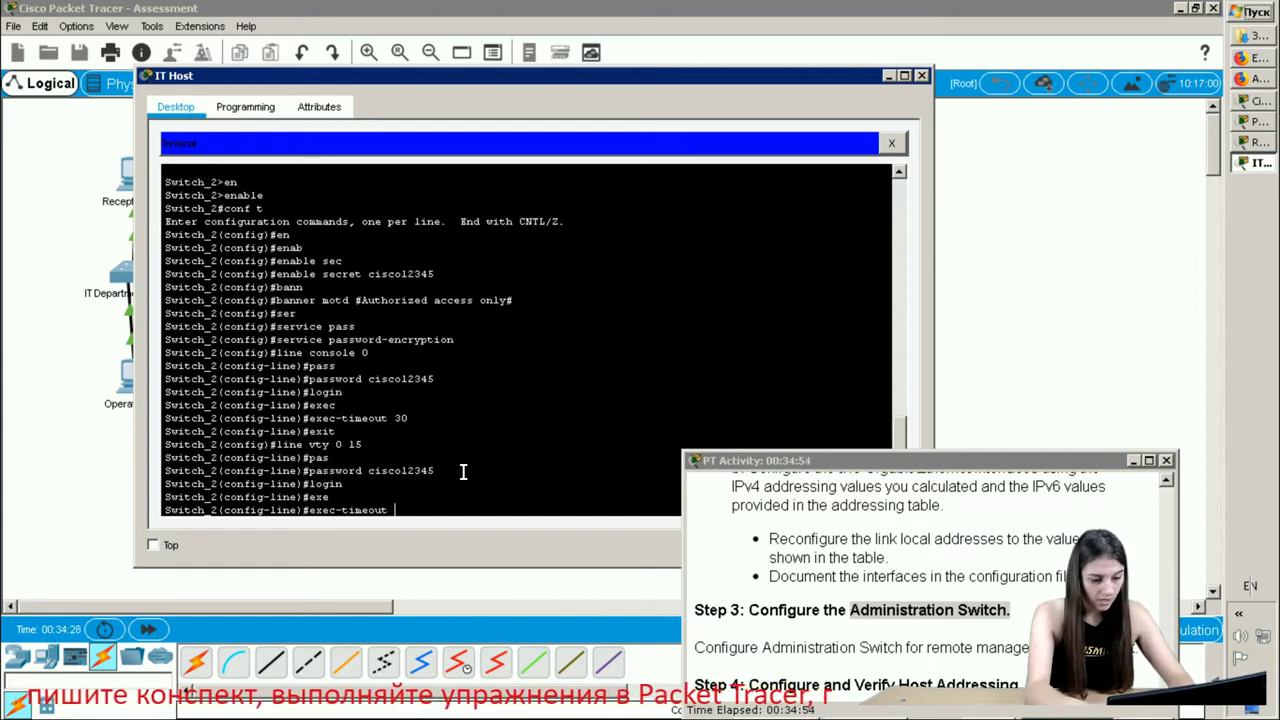
pyautogui.write('30')
pyautogui.press('Return')
pyautogui.write('ex')
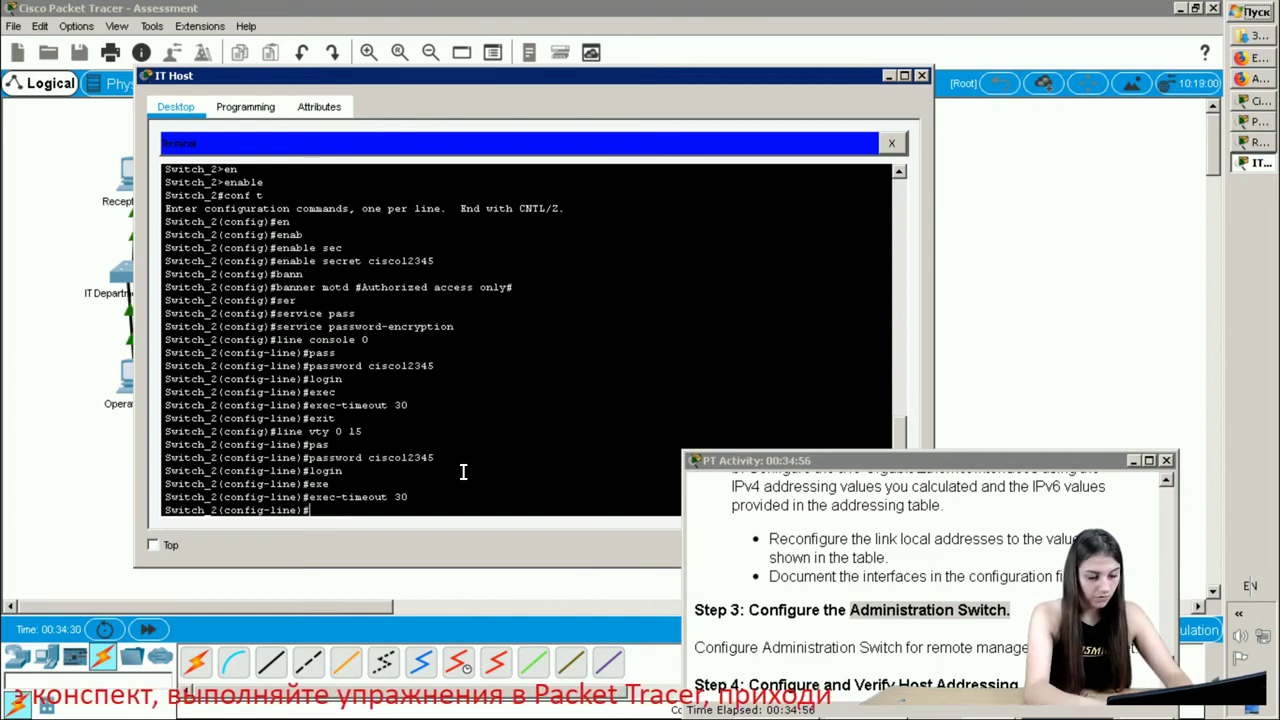
pyautogui.write('it')
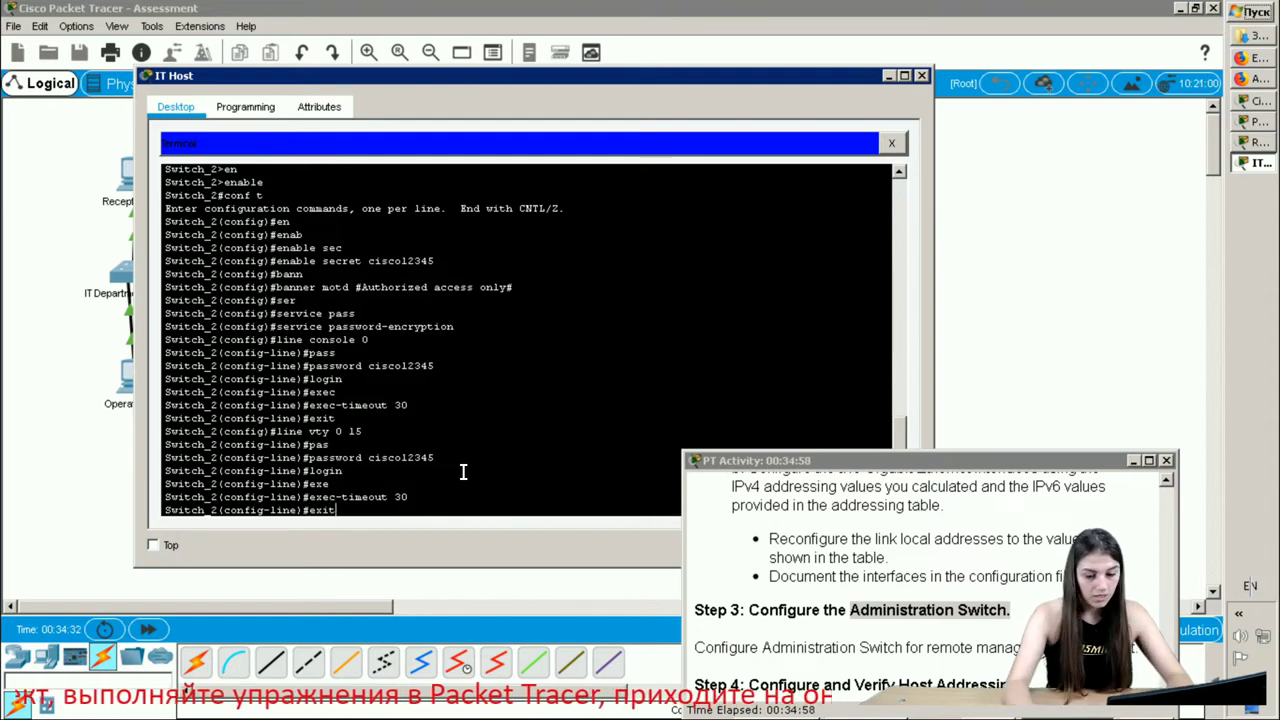
pyautogui.press('Return')
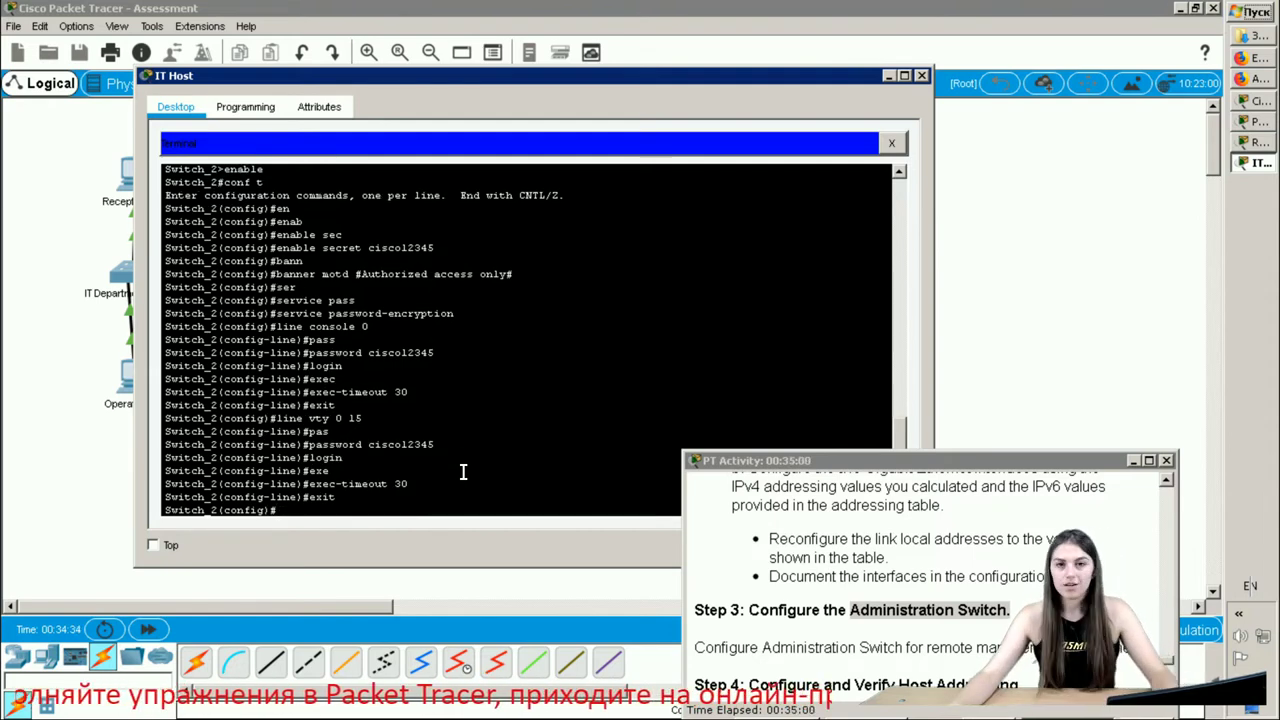
# - Enter configuration mode for interface vlan1
pyautogui.write('int')
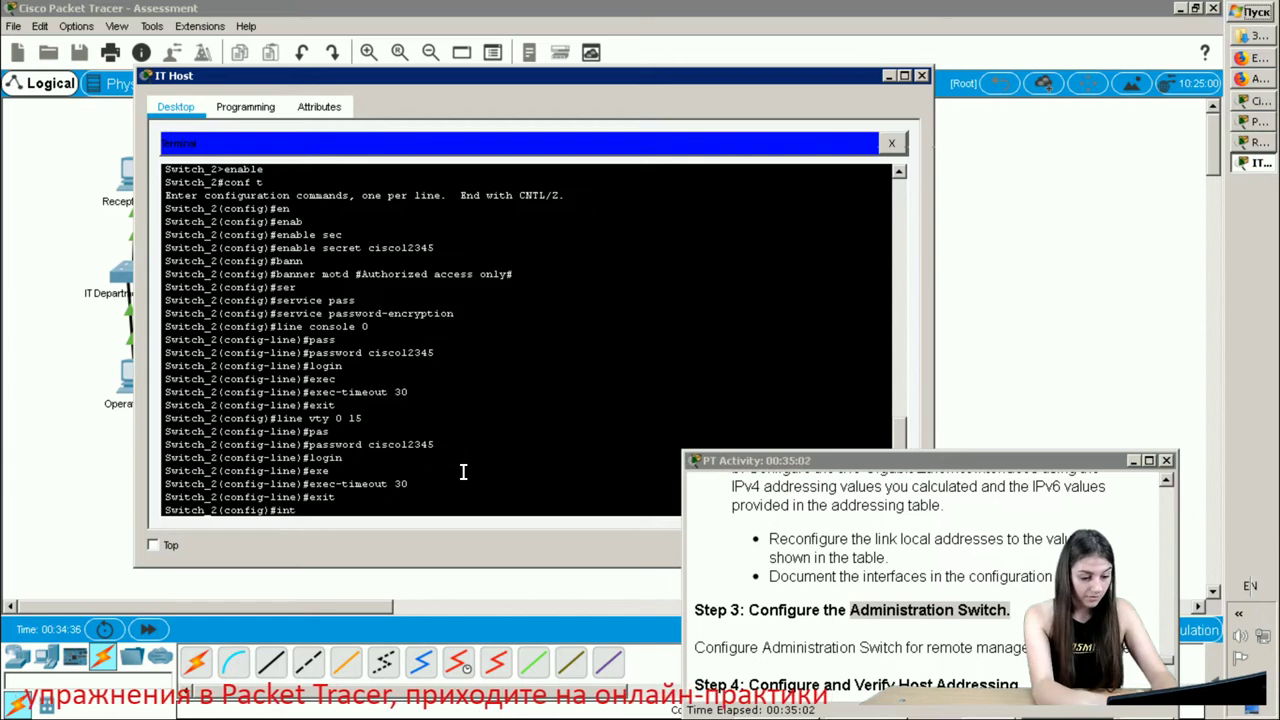
pyautogui.write('a')
pyautogui.press('Tab')
pyautogui.press('BackSpace')
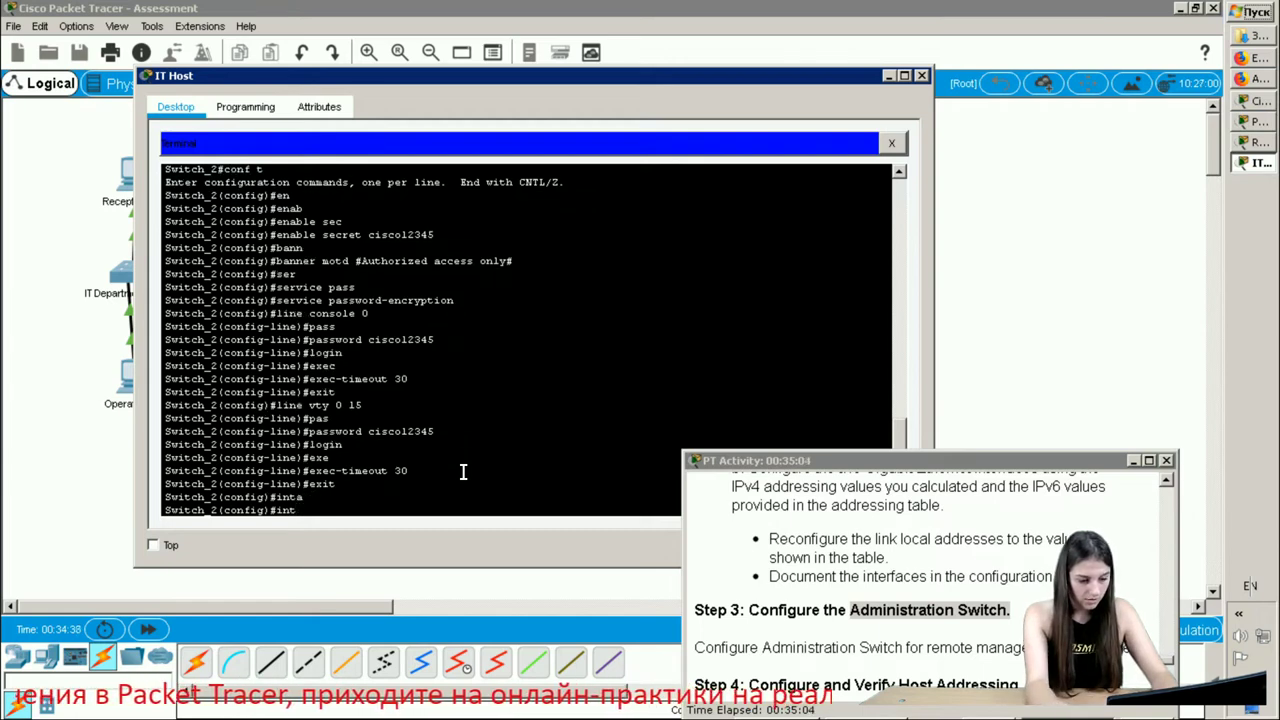
pyautogui.press('Tab')
pyautogui.write('vl')
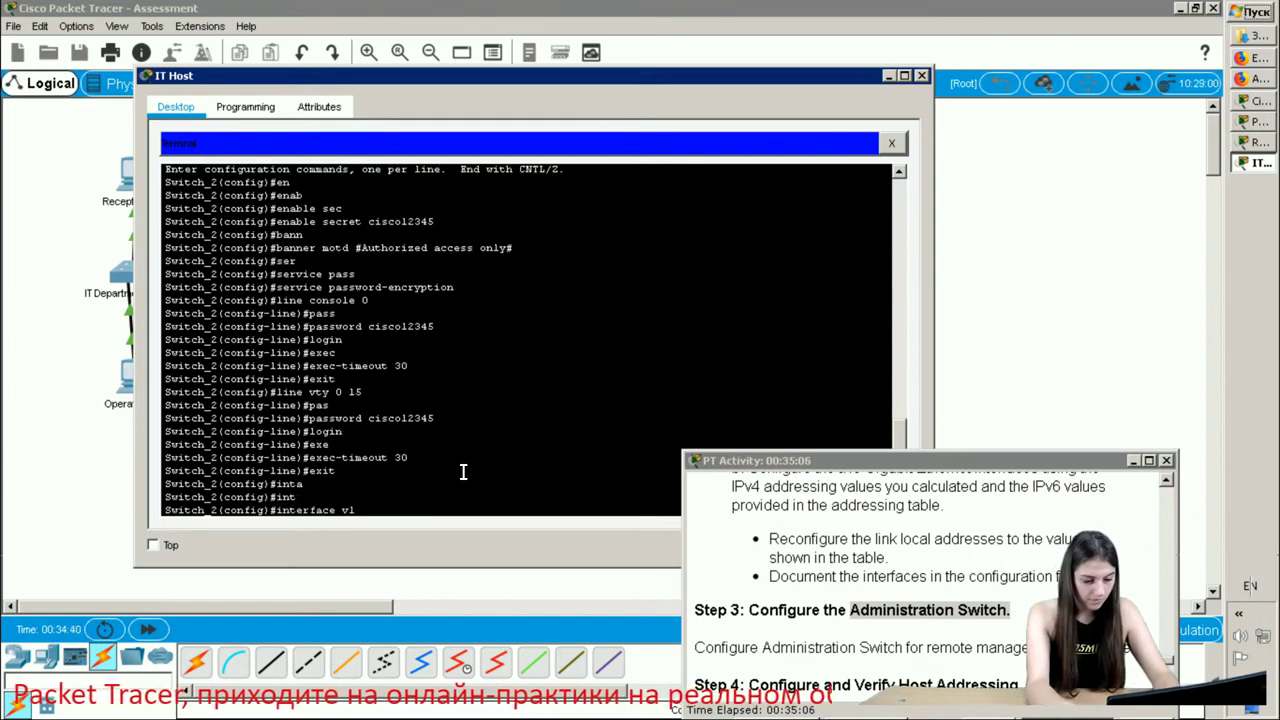
pyautogui.write('an1')
pyautogui.press('Return')
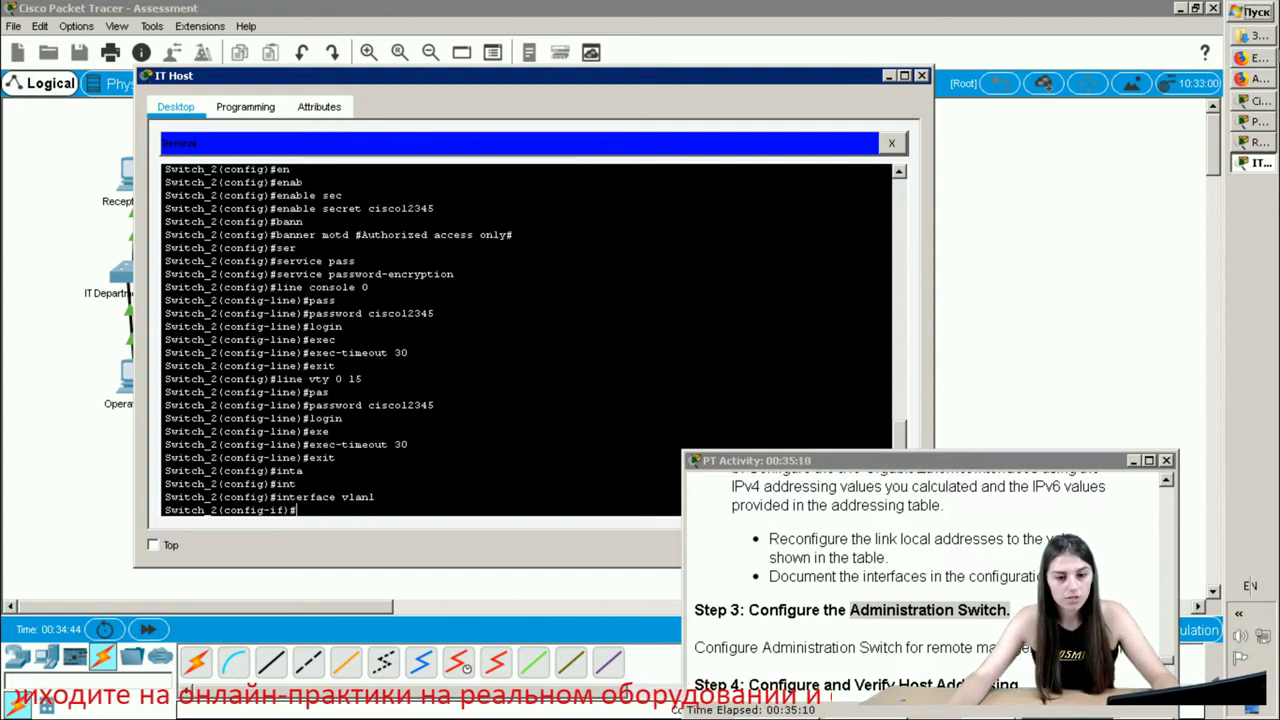
# - Close the IT Host window and copy 192.168.1.157 from cell C9 of the addressing table
pyautogui.click(1258, 57)
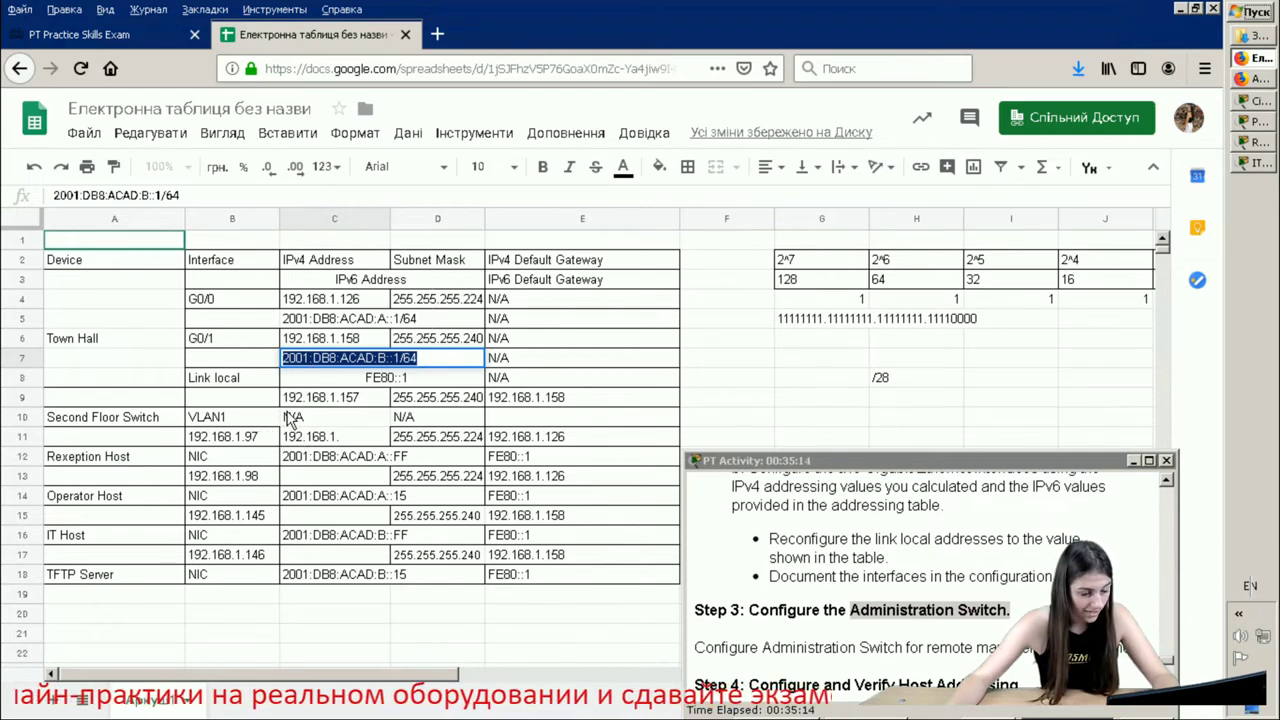
pyautogui.scroll(-1, 288, 416)
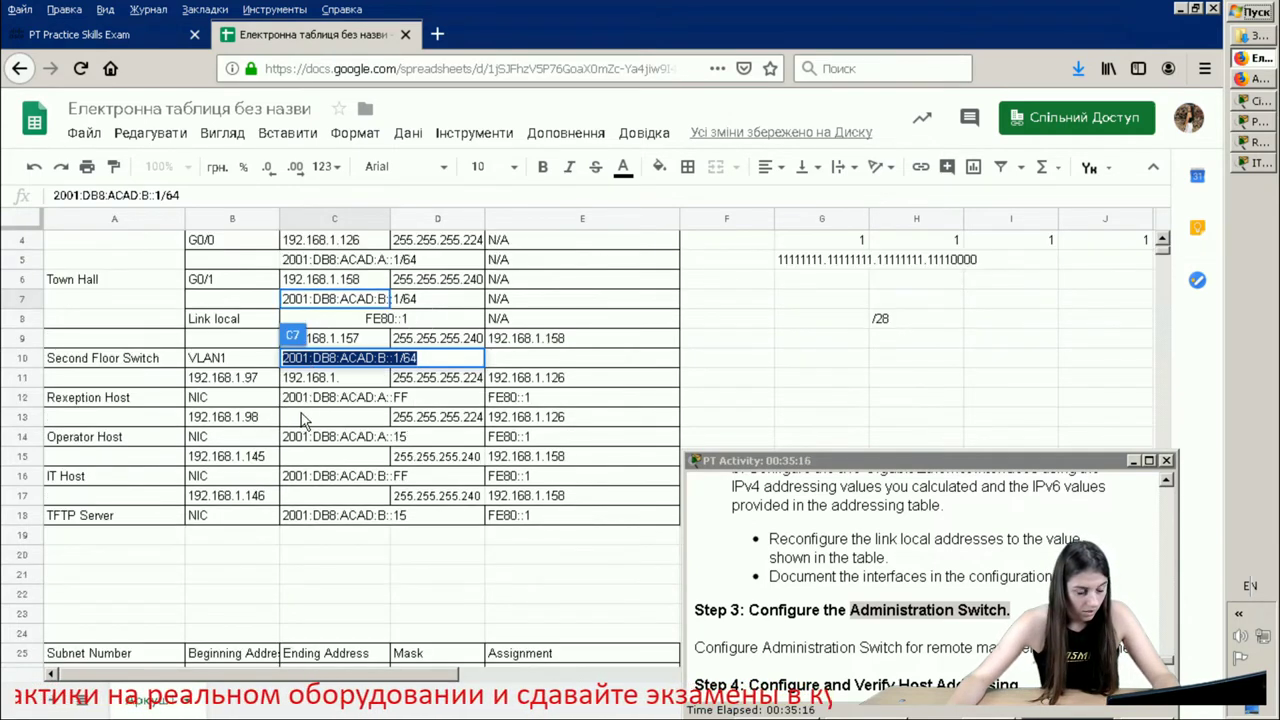
pyautogui.click(1248, 164)
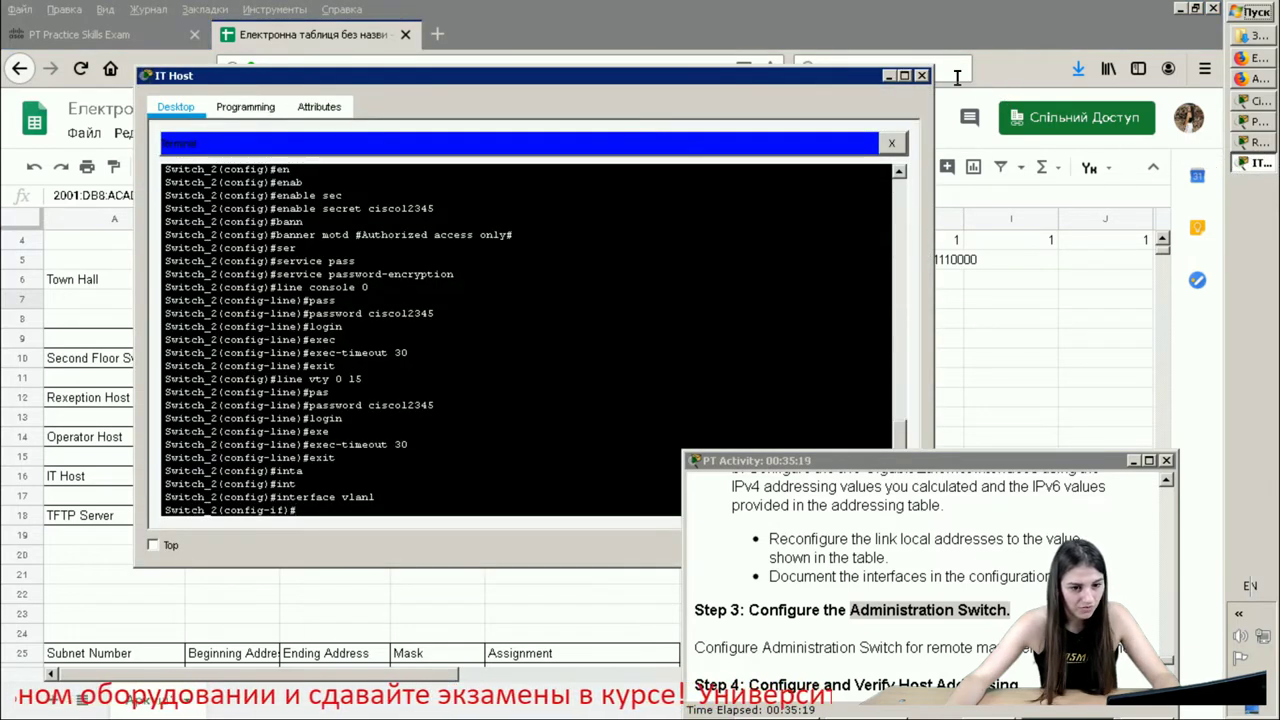
pyautogui.click(922, 75)
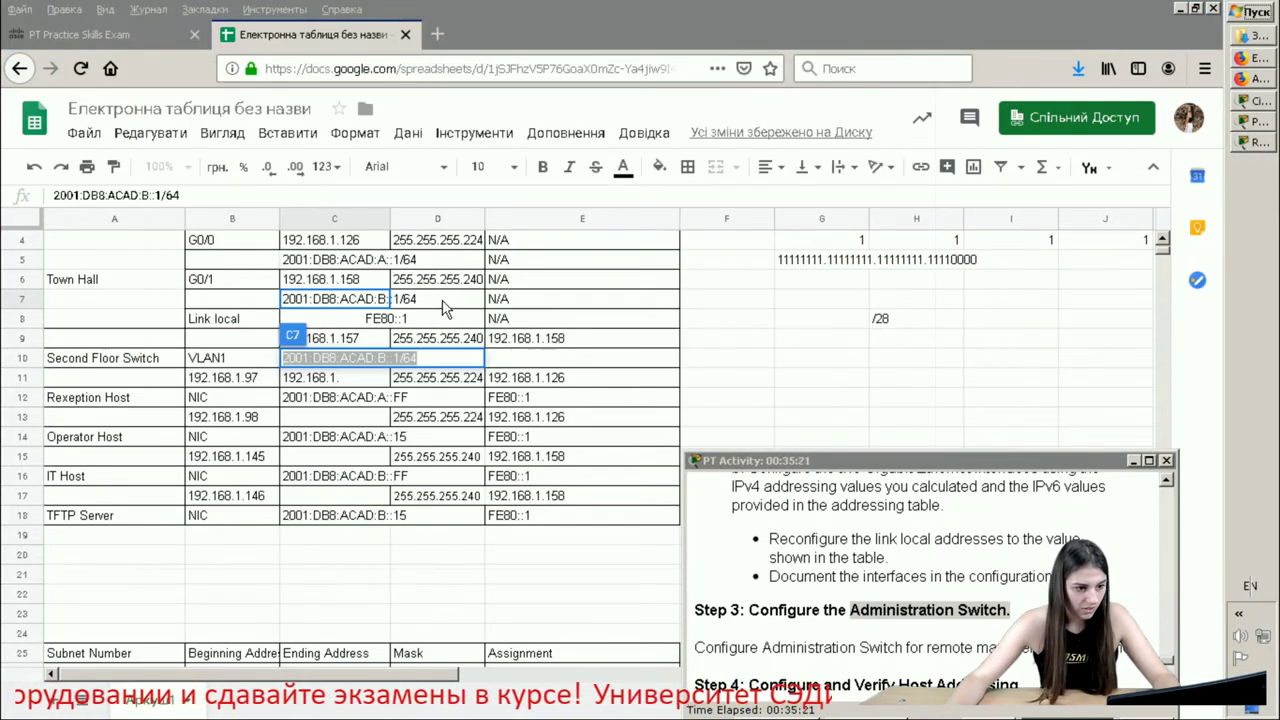
pyautogui.moveTo(357, 330)
pyautogui.mouseDown()
pyautogui.moveTo(312, 374)
pyautogui.moveTo(375, 345)
pyautogui.moveTo(350, 338)
pyautogui.mouseUp()
pyautogui.doubleClick(350, 338)
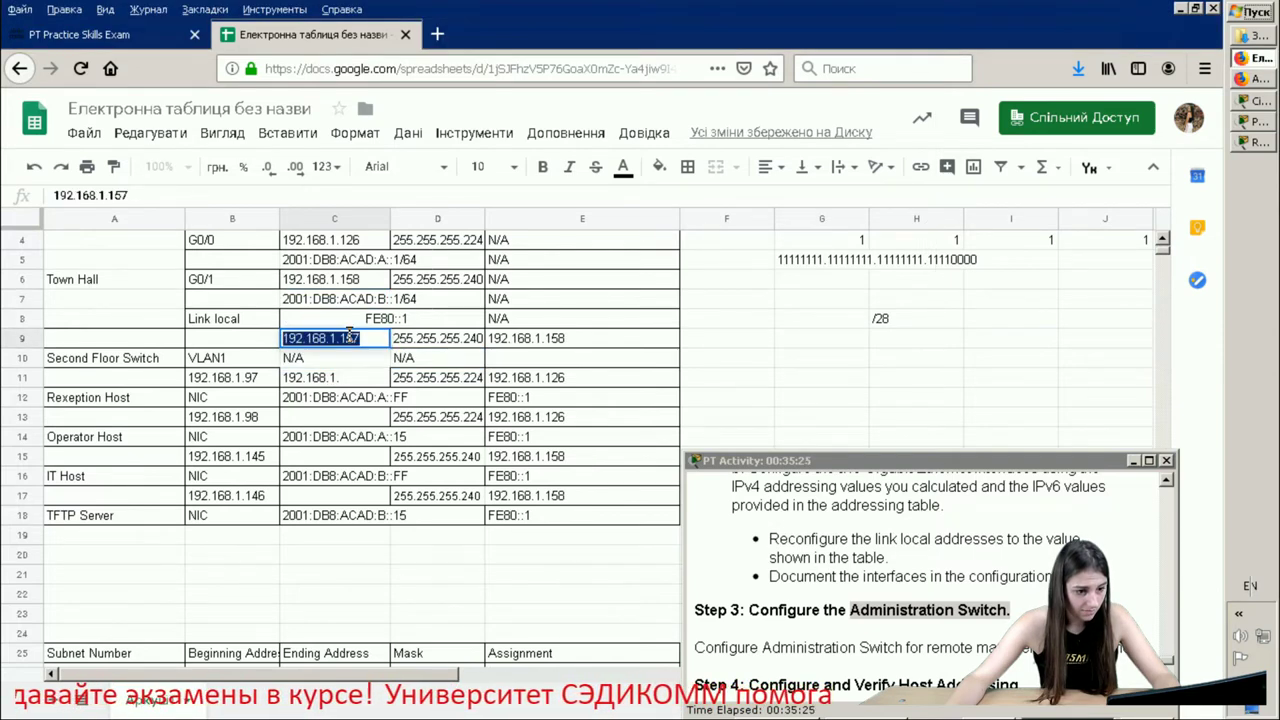
pyautogui.rightClick(346, 338)
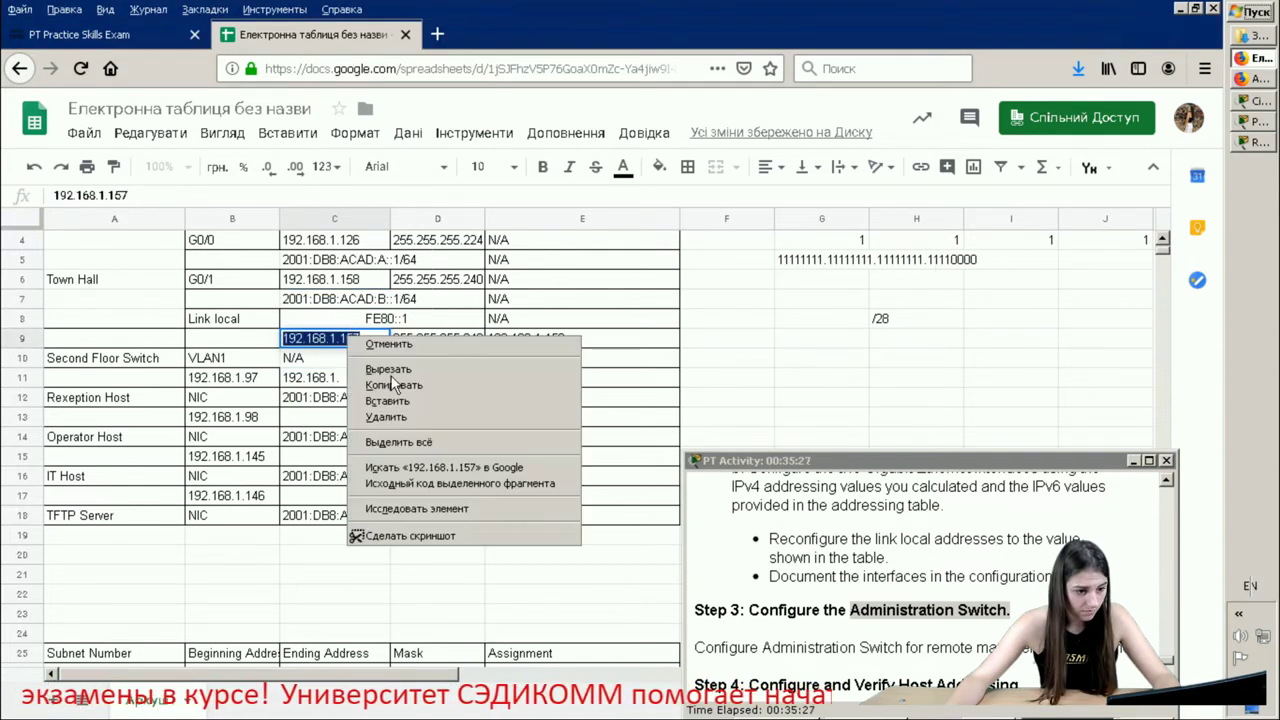
pyautogui.click(395, 386)
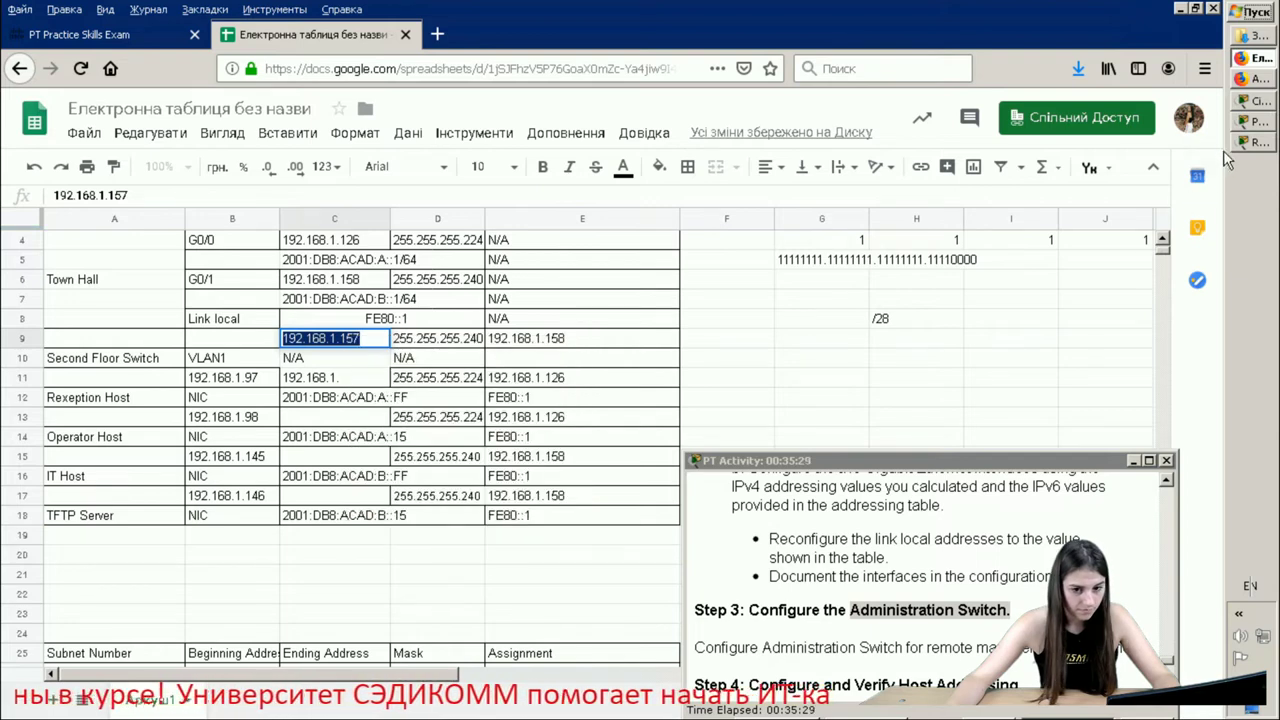
# - Move aside the Reception Host terminal and return to the Packet Tracer topology
pyautogui.click(1252, 141)
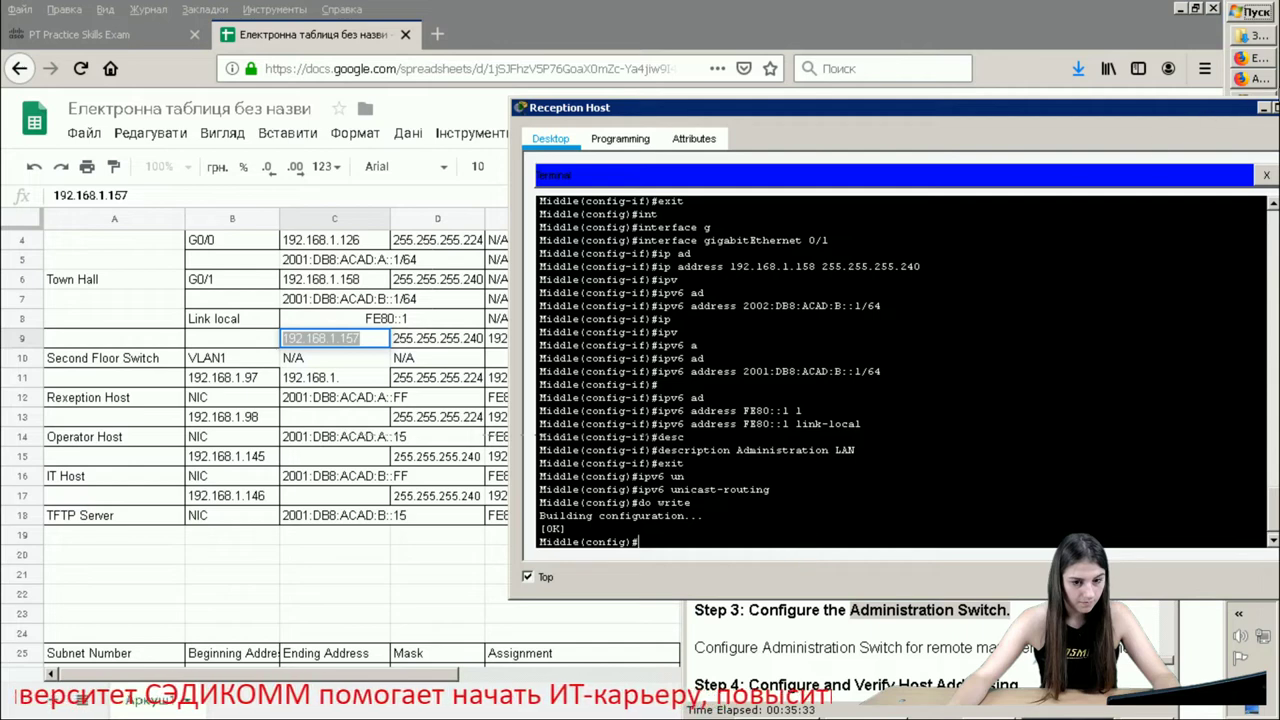
pyautogui.moveTo(1240, 105); pyautogui.dragTo(1070, 115)
pyautogui.click(1252, 141)
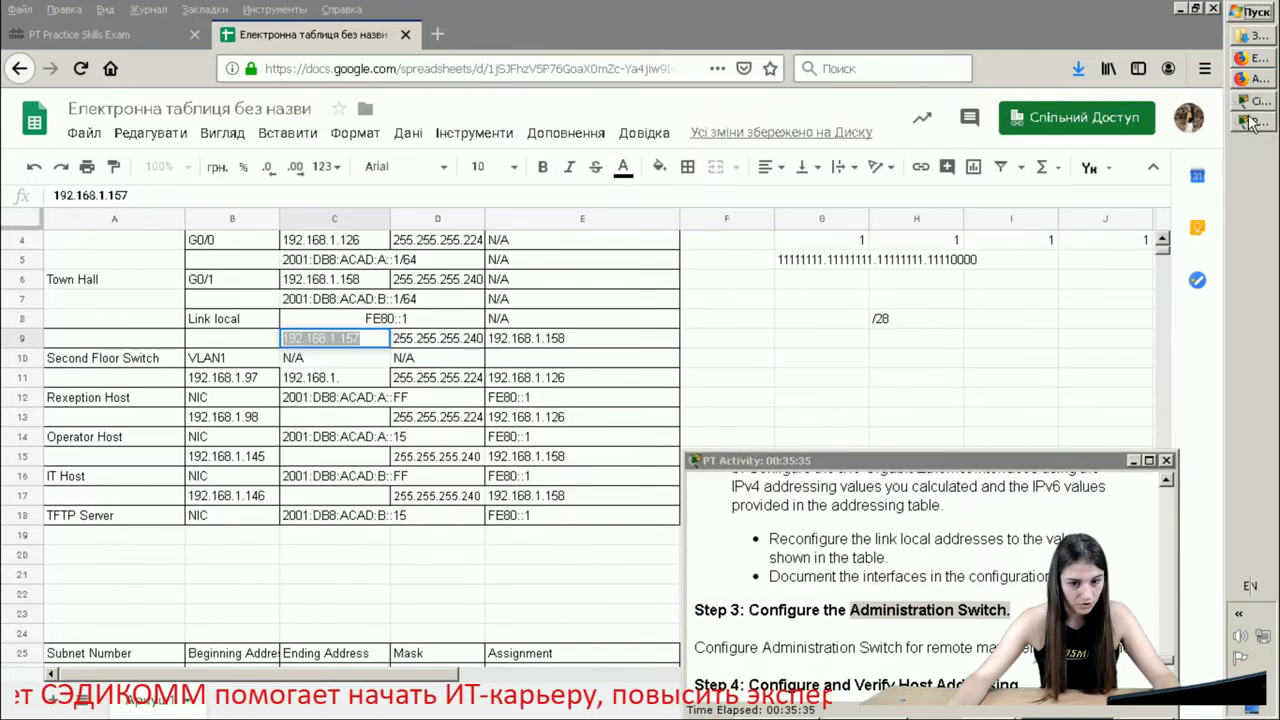
pyautogui.click(1256, 103)
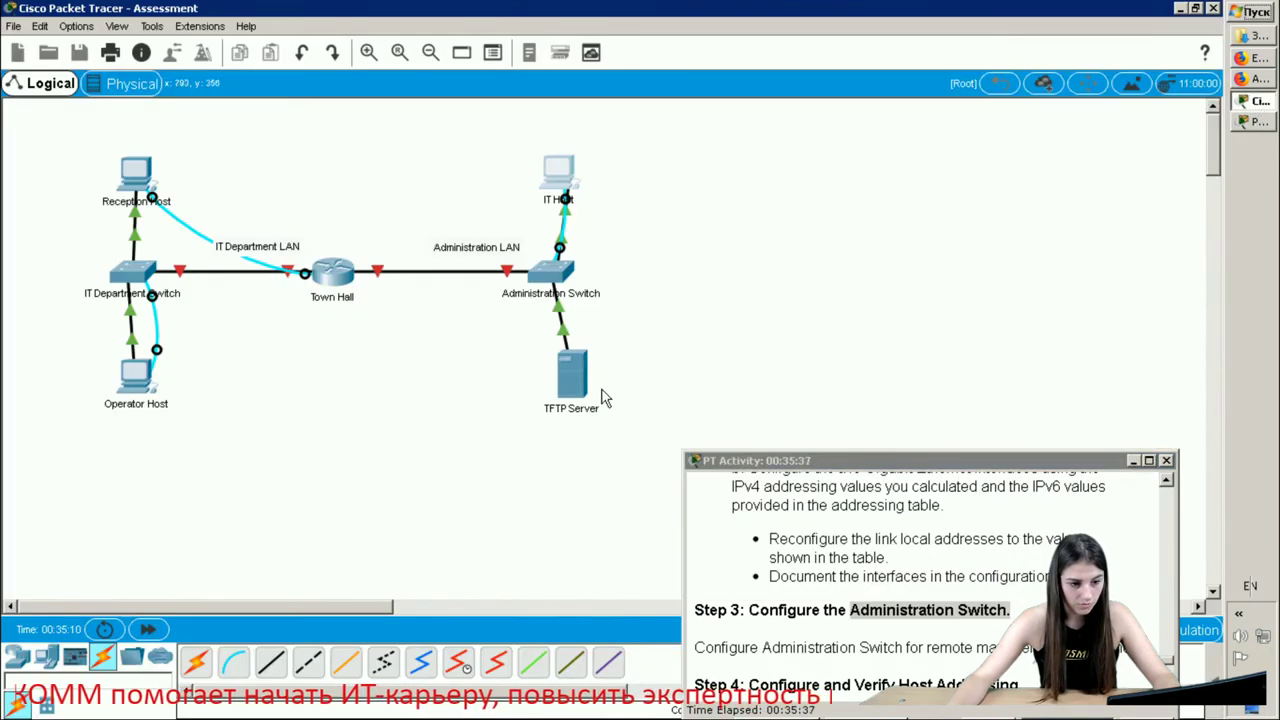
# - Reopen the IT Host terminal and give vlan1 IP 192.168.1.157 with mask 255.255.255.240
pyautogui.click(562, 178)
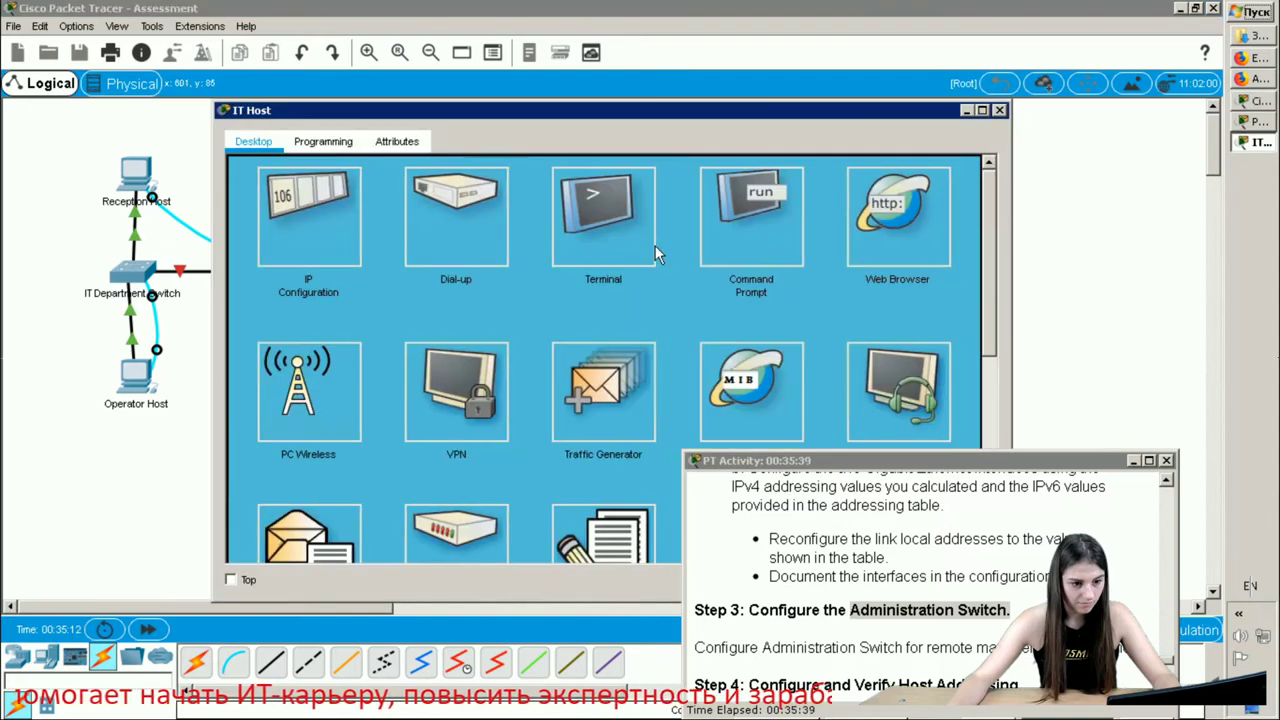
pyautogui.click(613, 230)
pyautogui.click(935, 357)
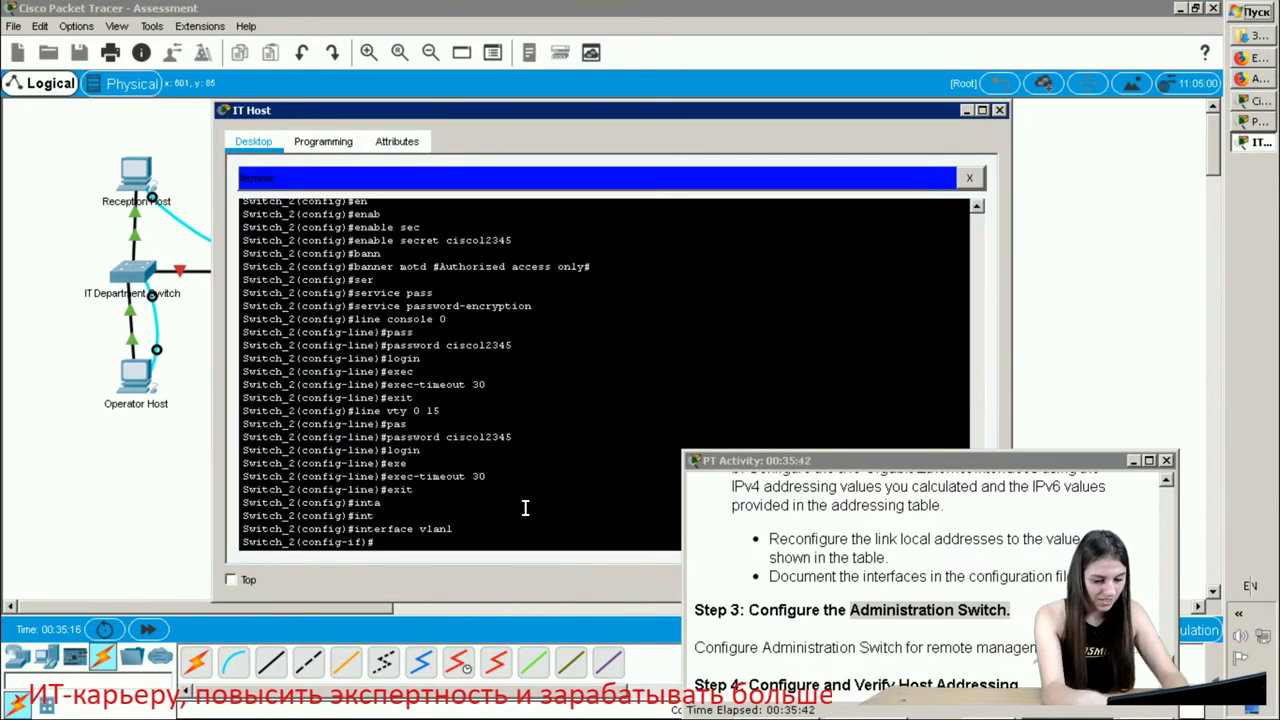
pyautogui.write('ip a')
pyautogui.press('Tab')
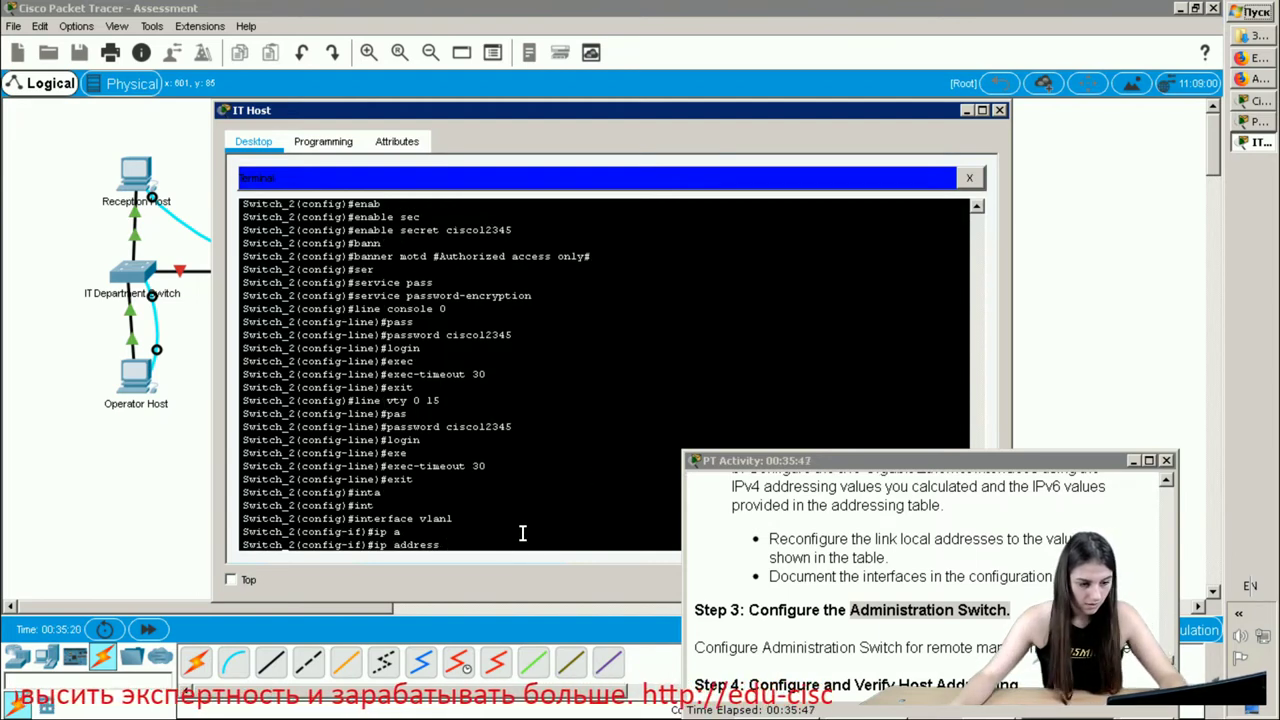
pyautogui.rightClick(470, 545)
pyautogui.click(497, 570)
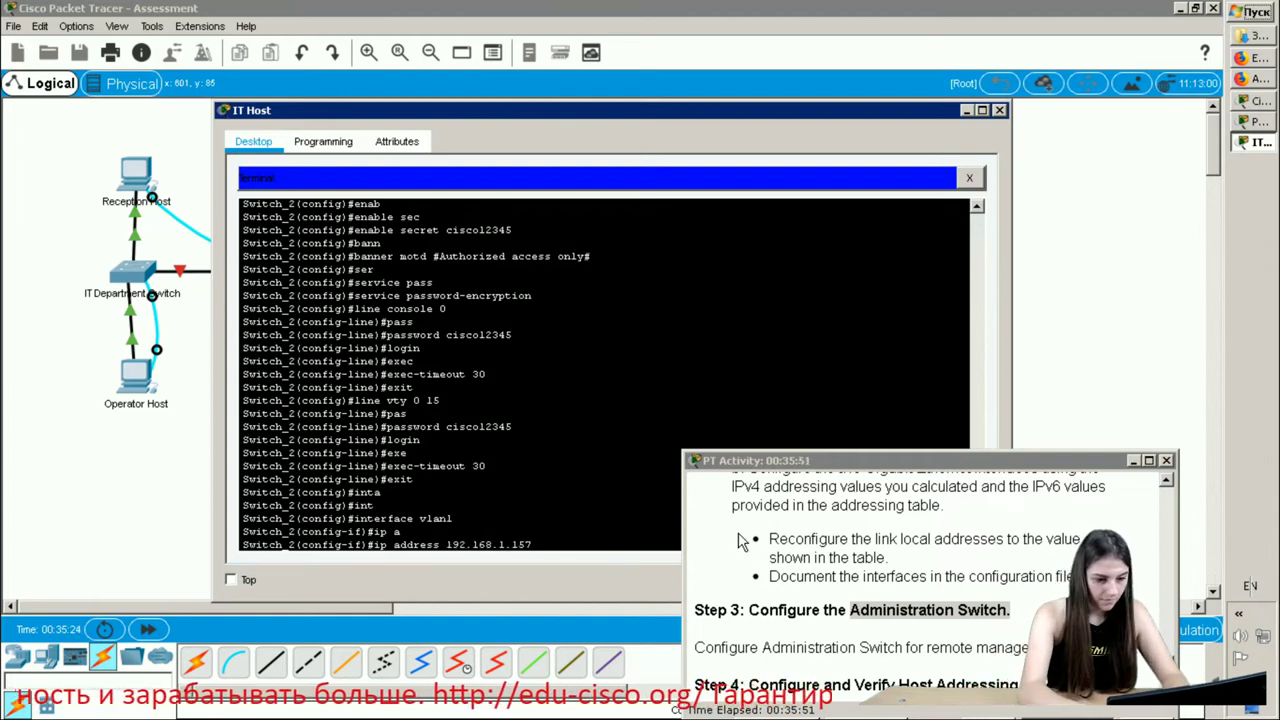
pyautogui.write('25')
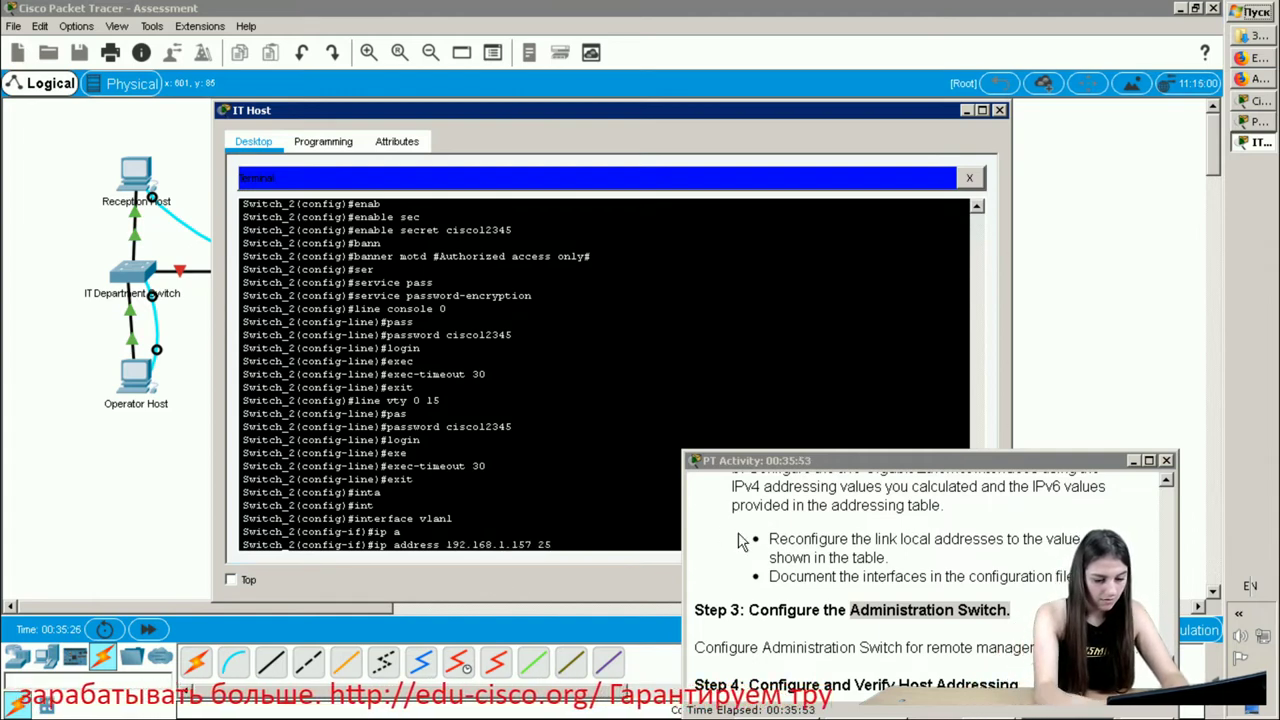
pyautogui.write('5.25')
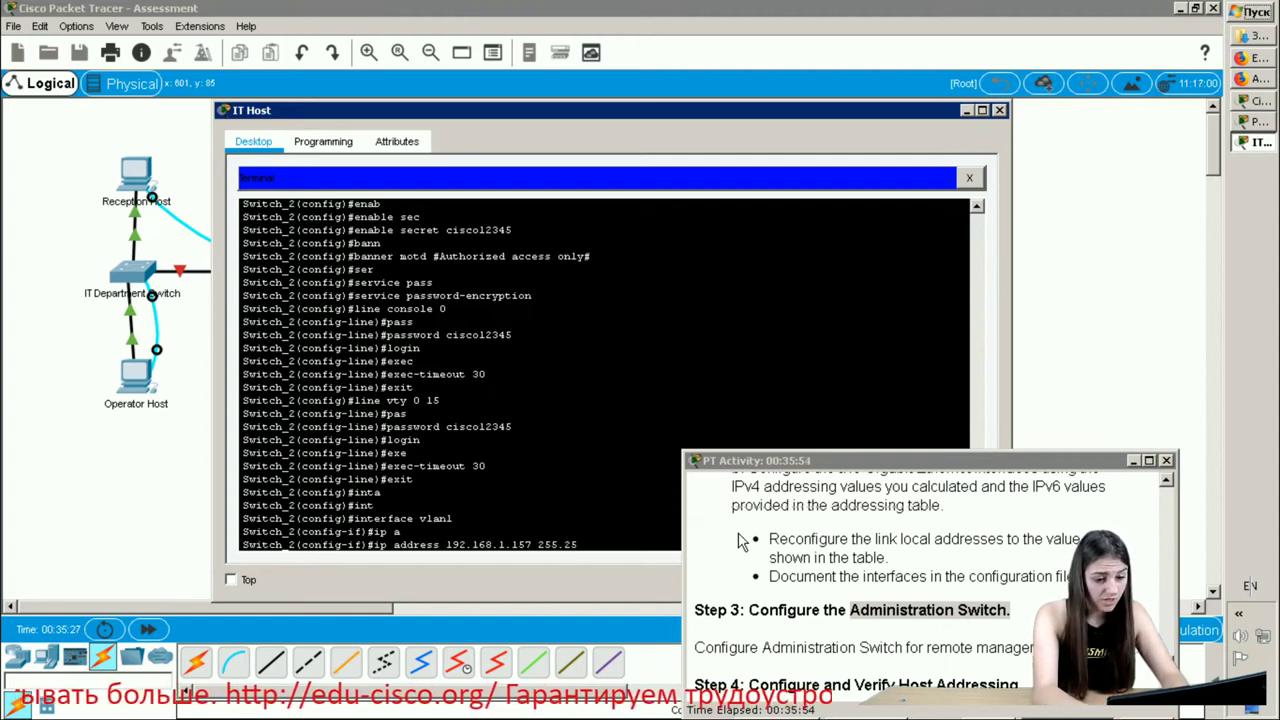
pyautogui.write('5.255')
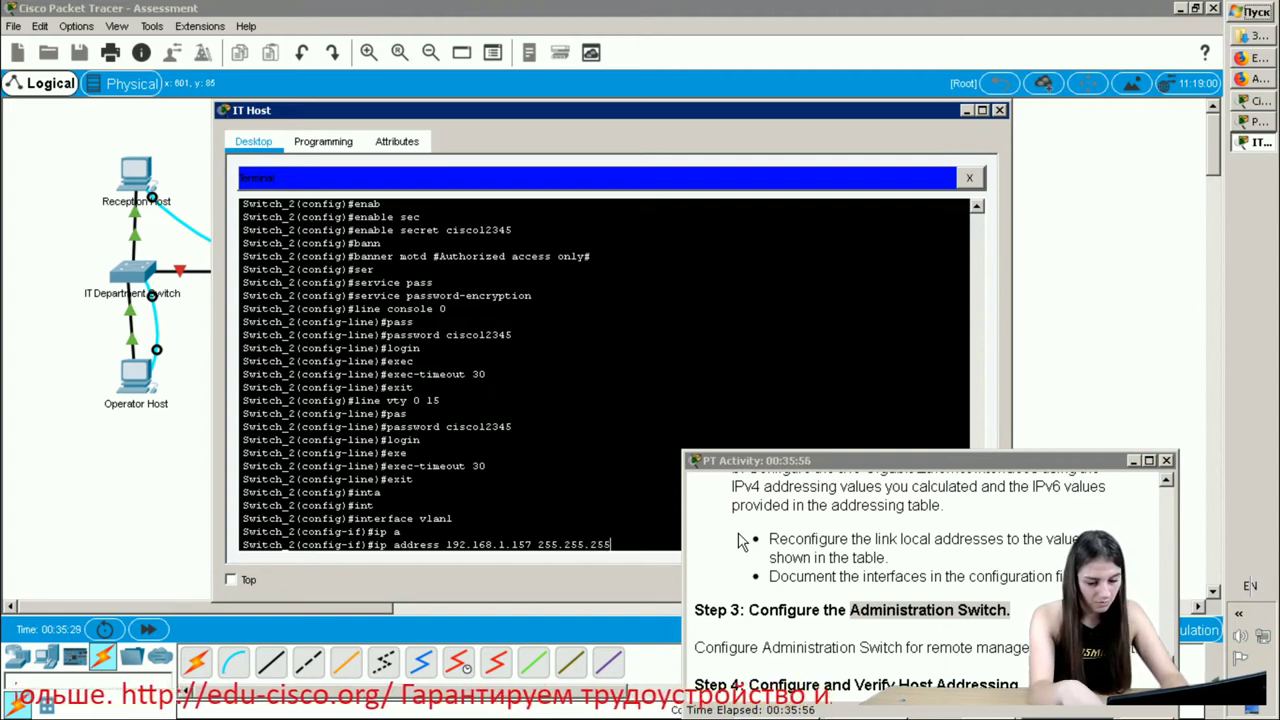
pyautogui.write('.240')
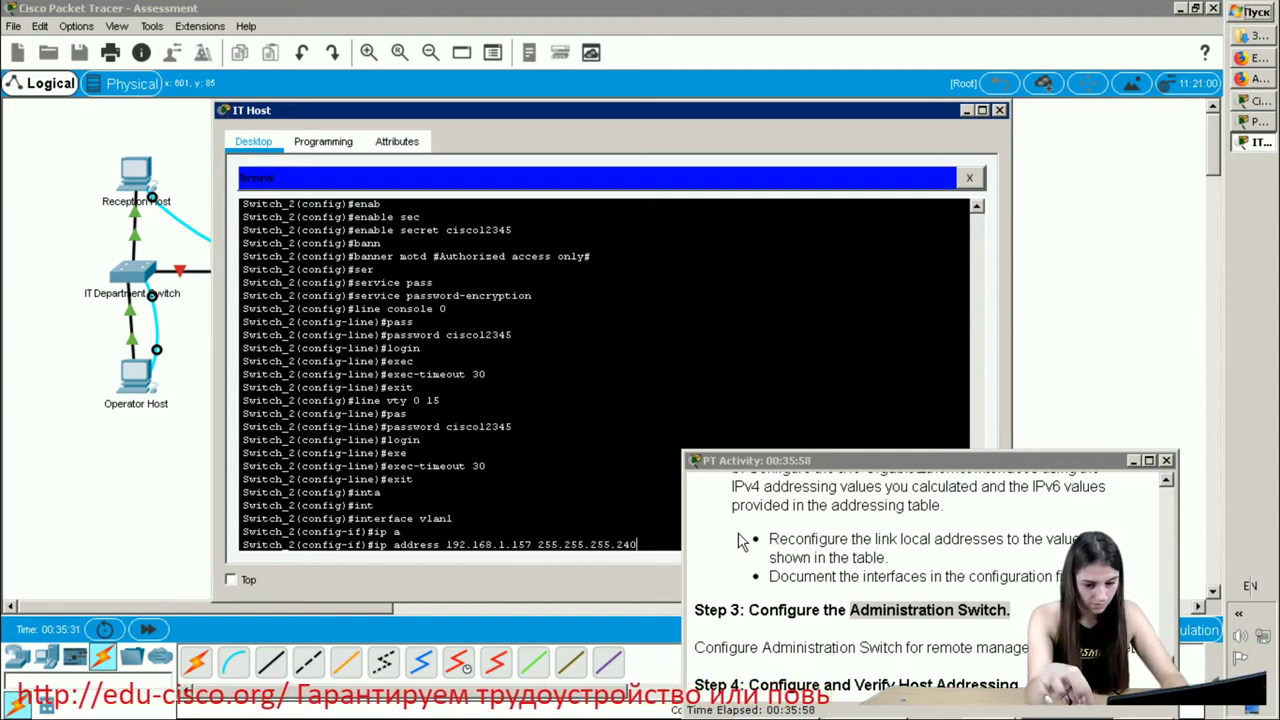
pyautogui.press('Return')
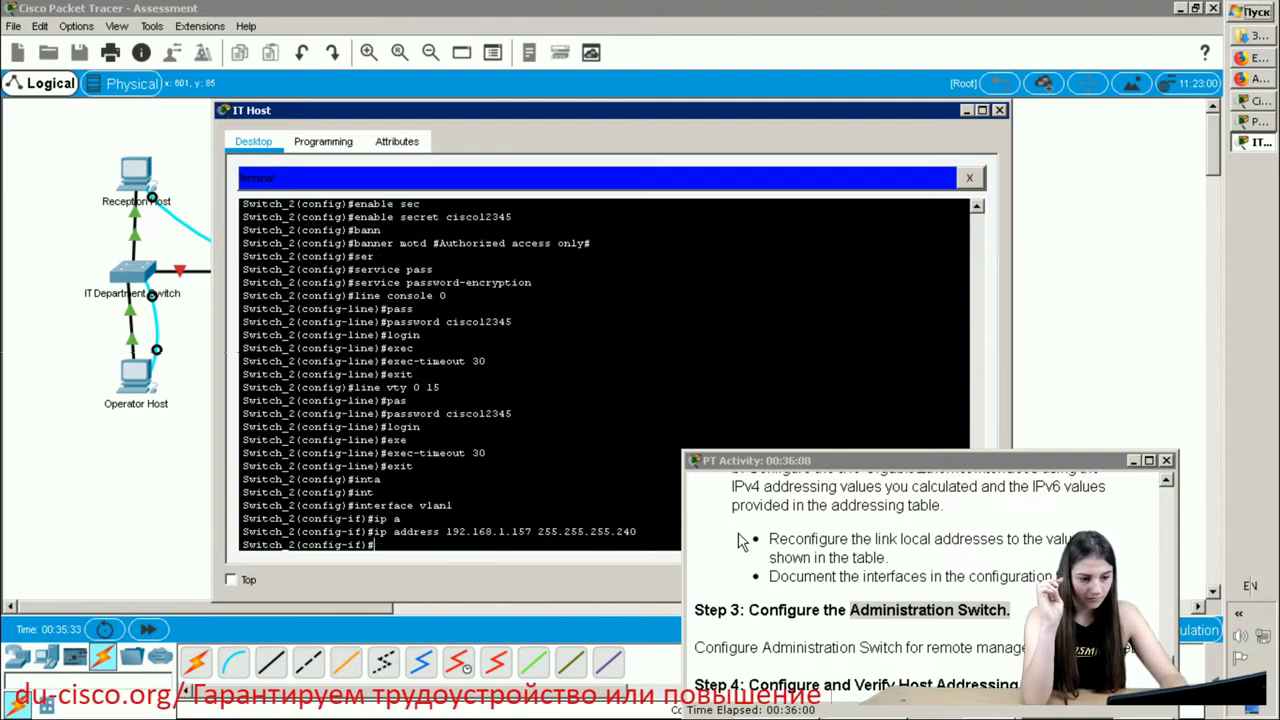
# - Bring interface vlan1 up with no shutdown
pyautogui.write('no sh')
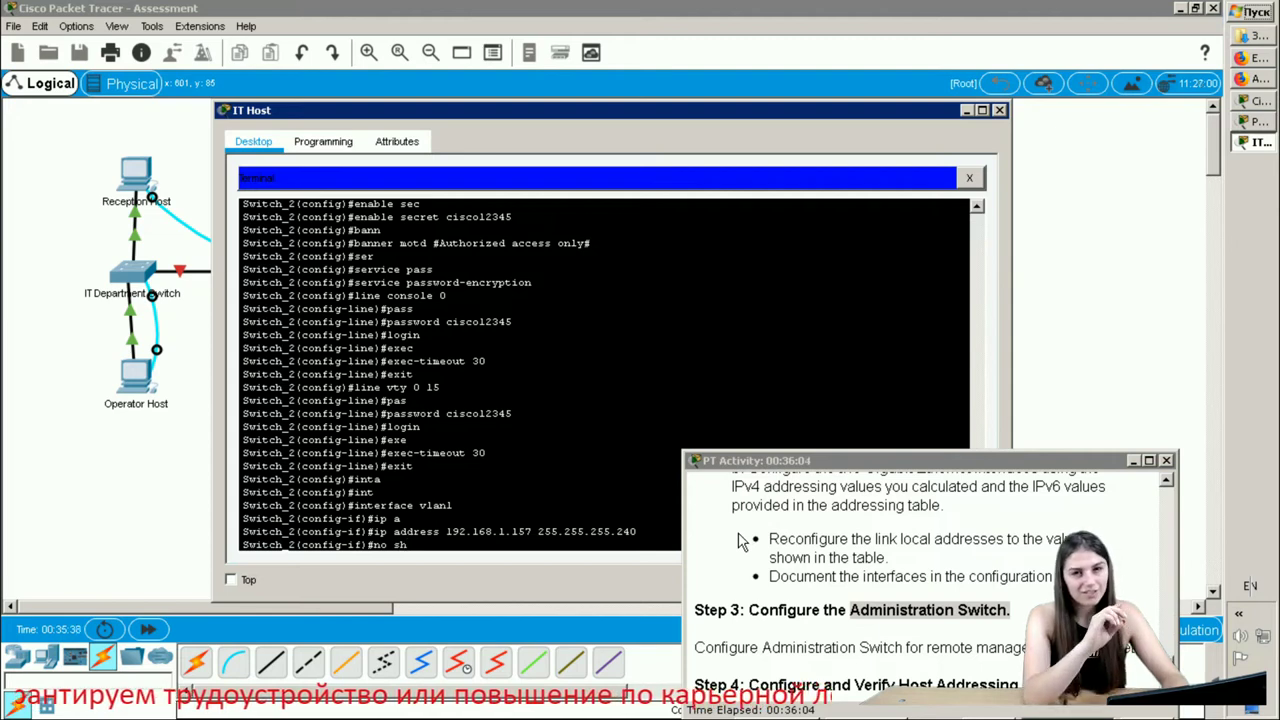
pyautogui.press('Tab')
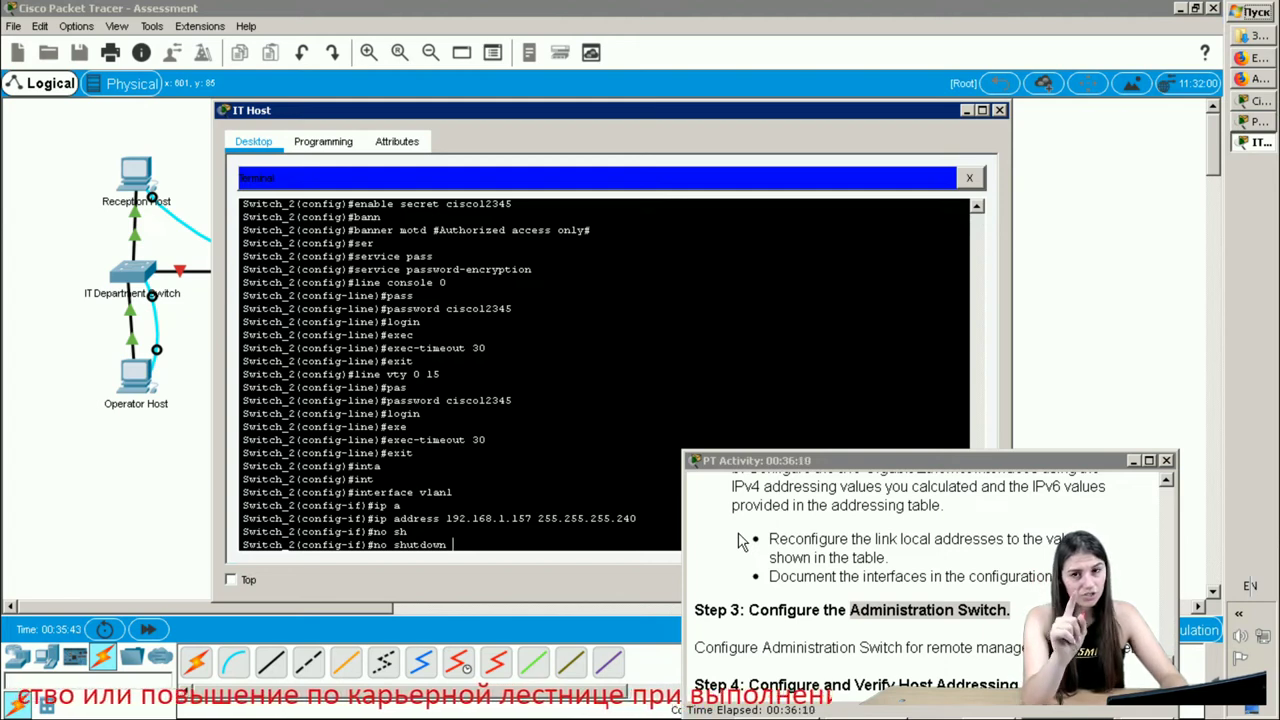
pyautogui.press('Return')
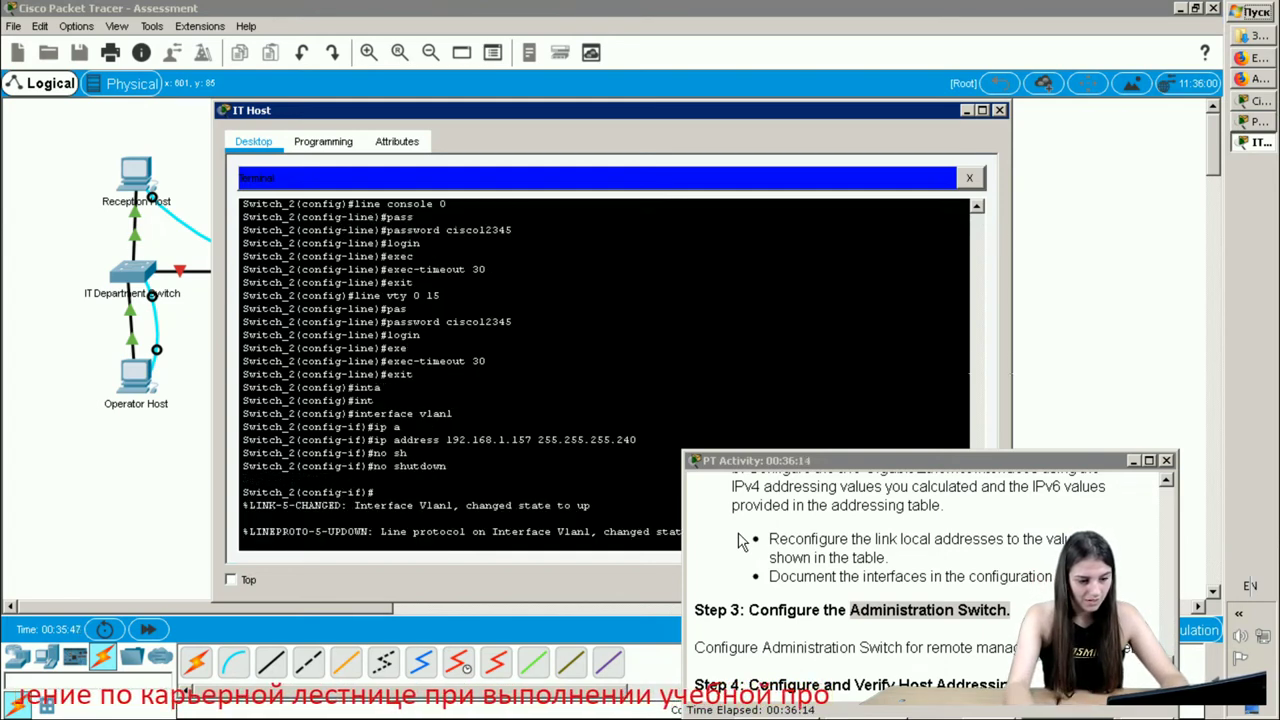
pyautogui.press('Return')
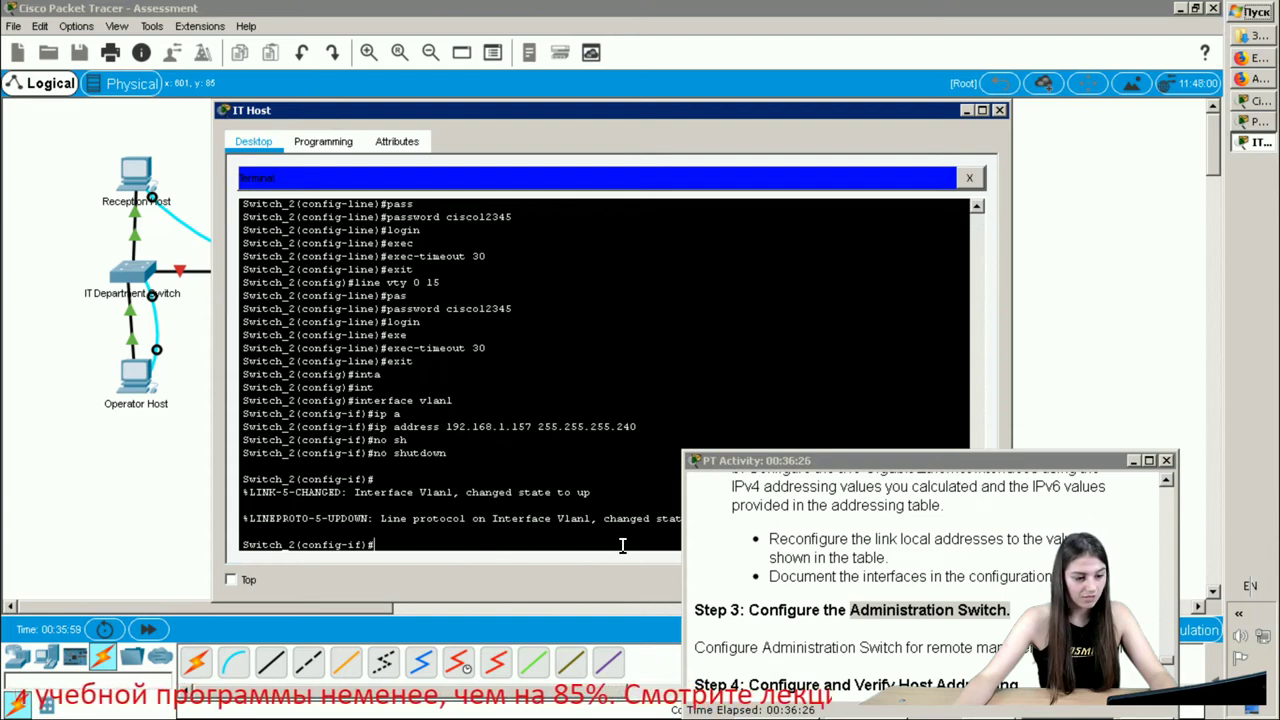
pyautogui.scroll(-1, 460, 528)
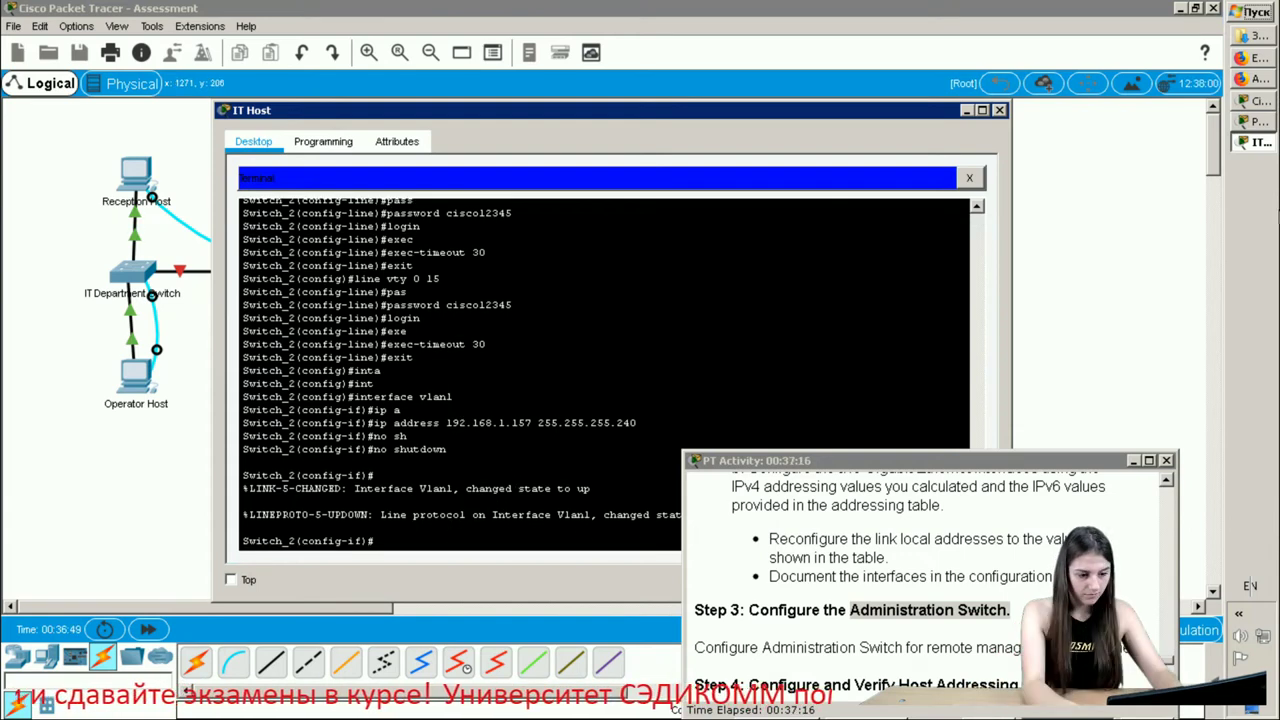
# - Return to global configuration and start the ip default-gateway command
pyautogui.write('exit')
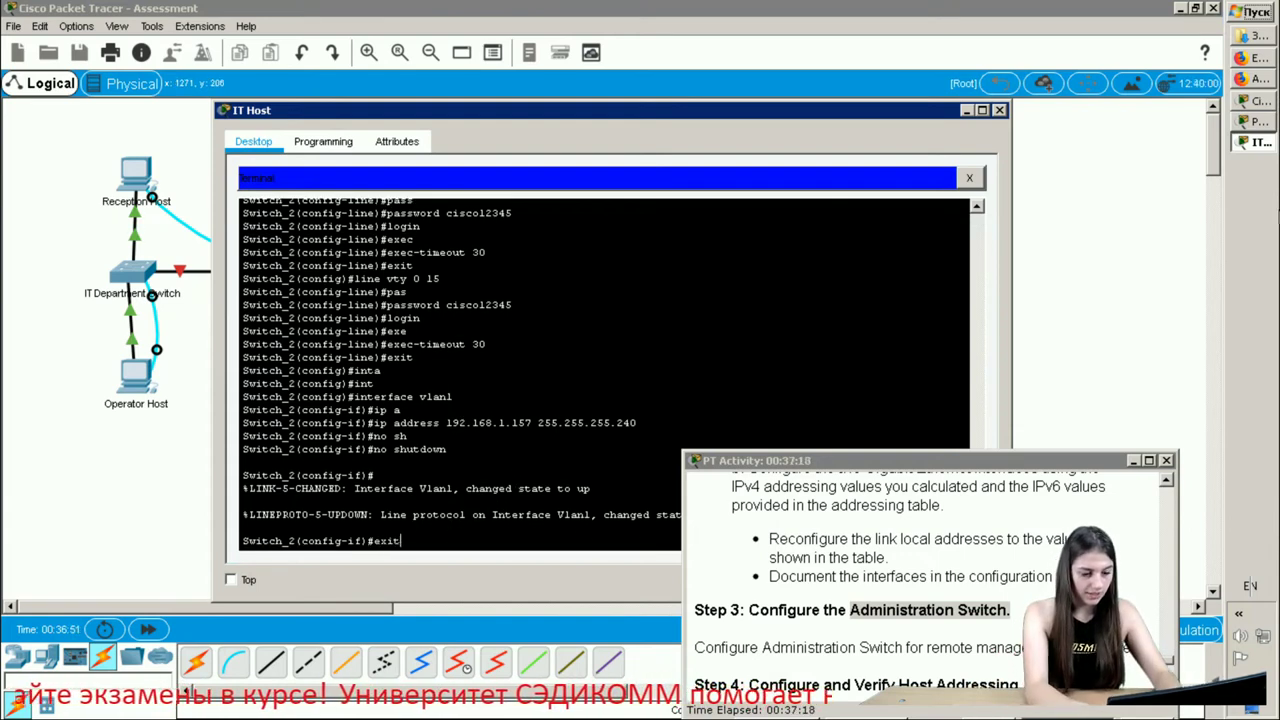
pyautogui.press('Return')
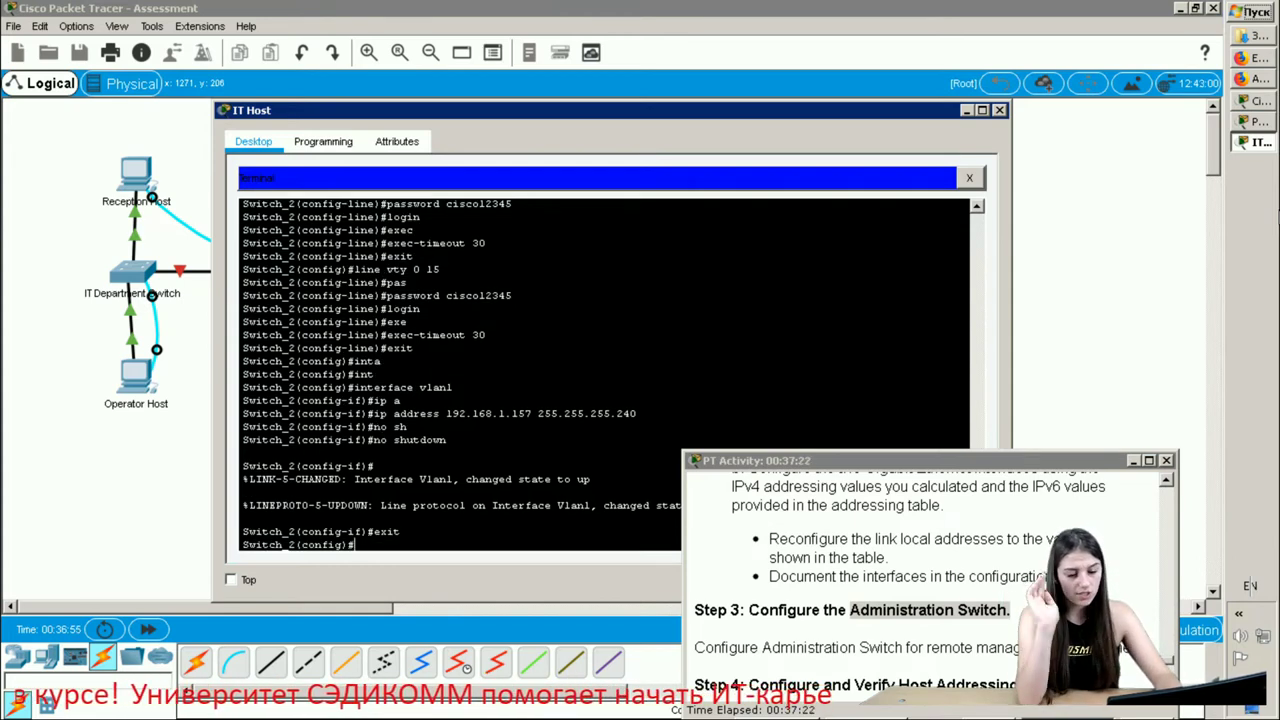
pyautogui.write('ip def')
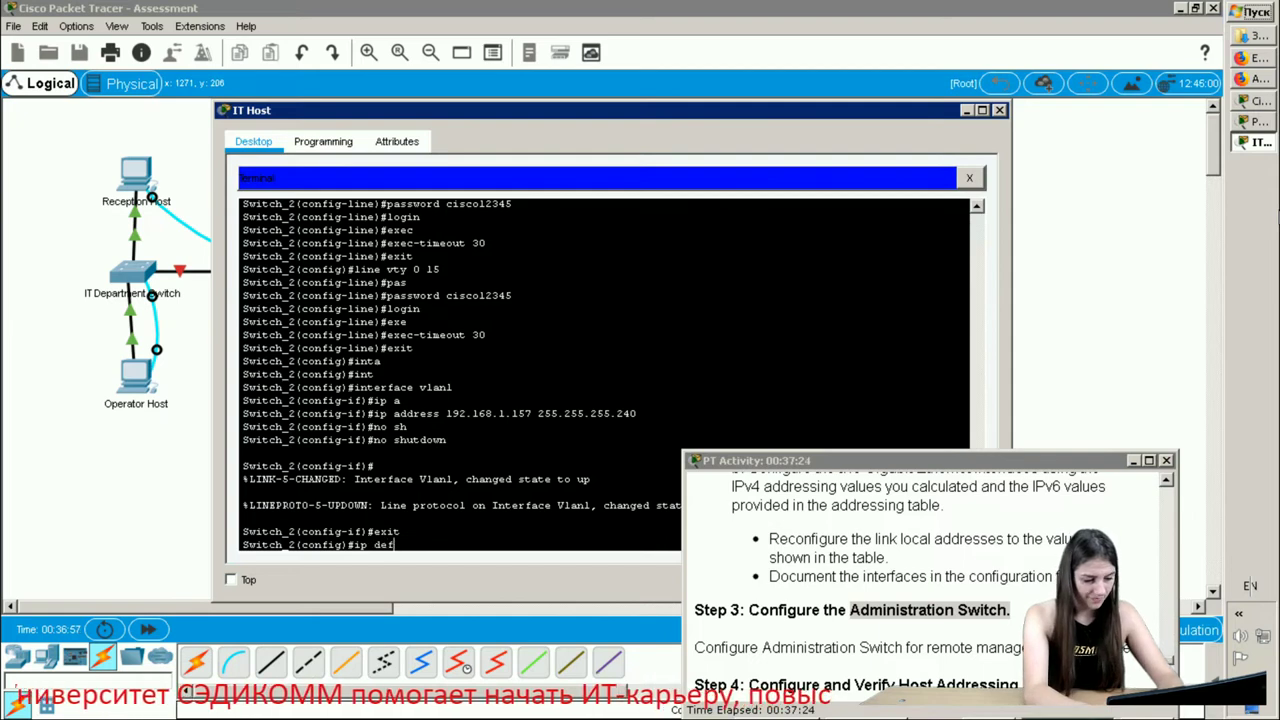
pyautogui.press('Tab')
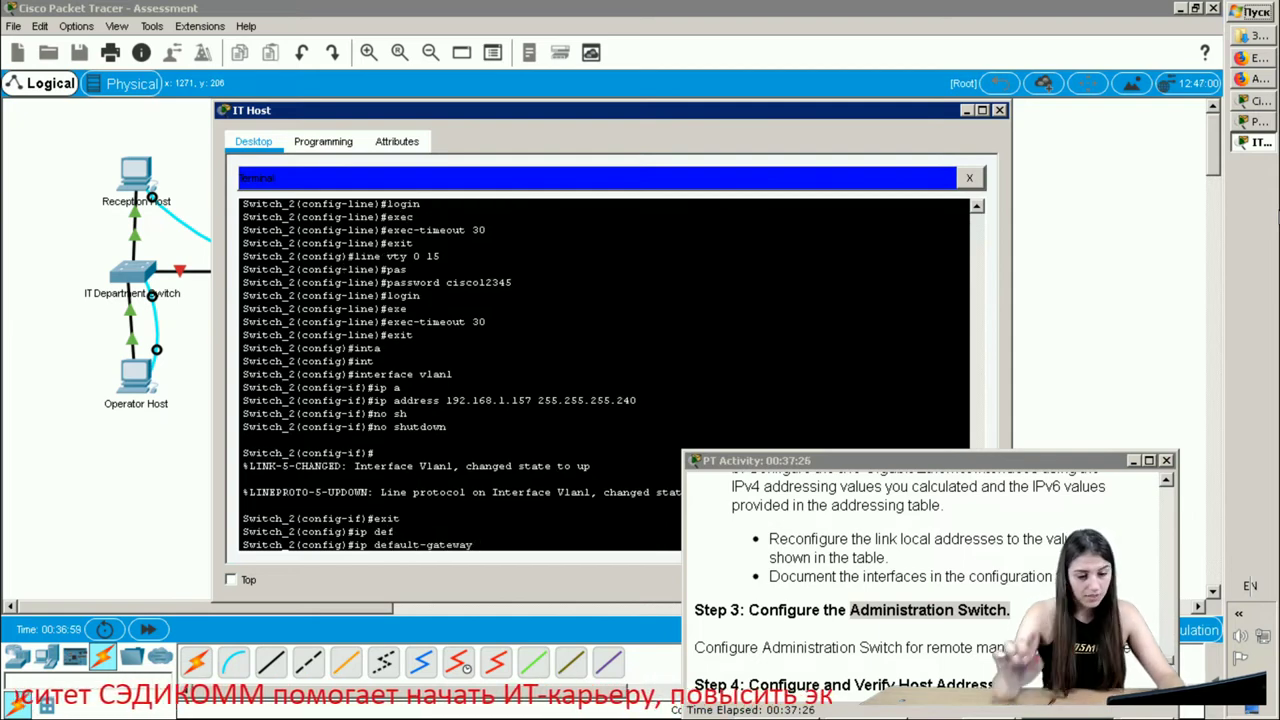
pyautogui.click(1248, 80)
# - Copy gateway 192.168.1.158 from cell E9 of the addressing table and return to the switch terminal
pyautogui.click(1252, 58)
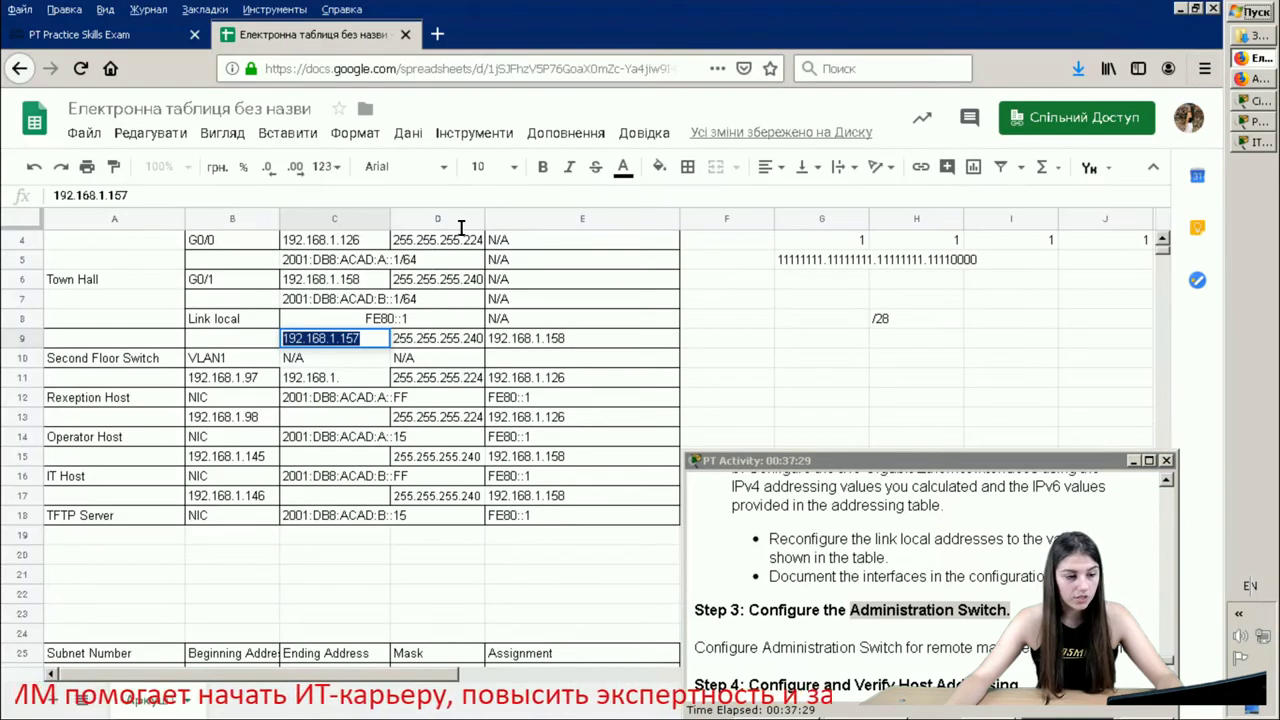
pyautogui.click(574, 340)
pyautogui.doubleClick(574, 339)
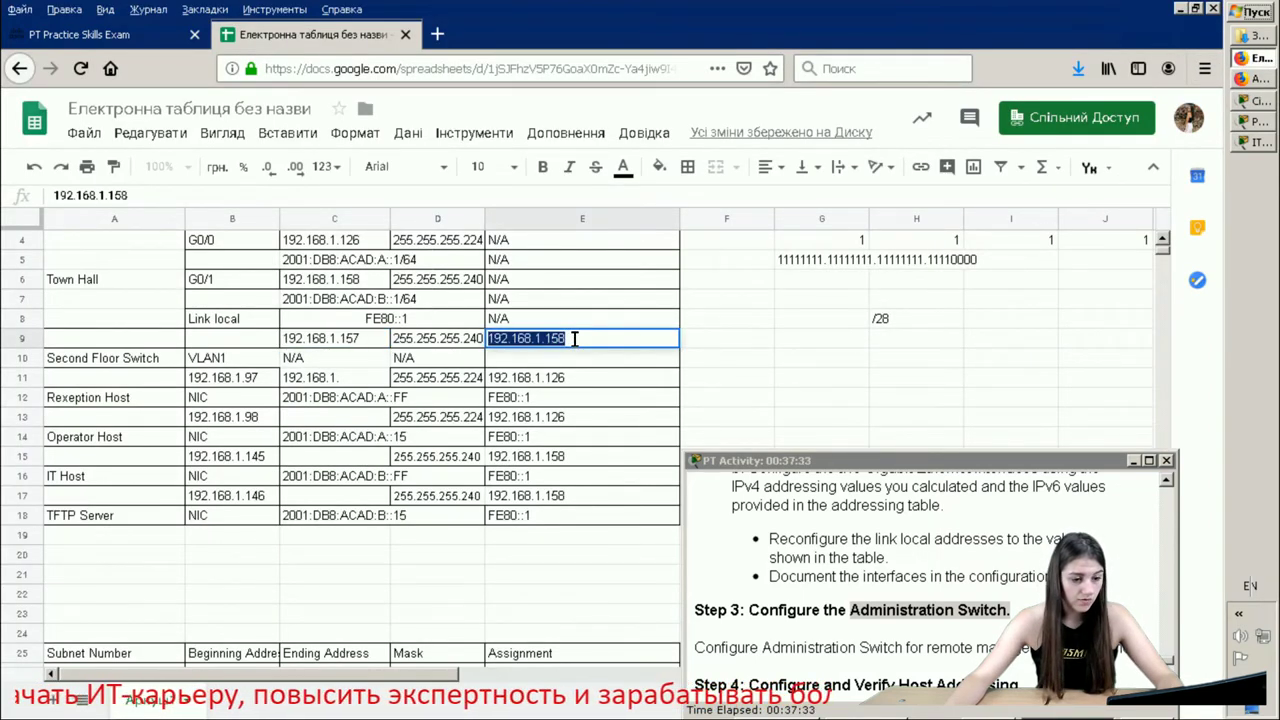
pyautogui.rightClick(574, 339)
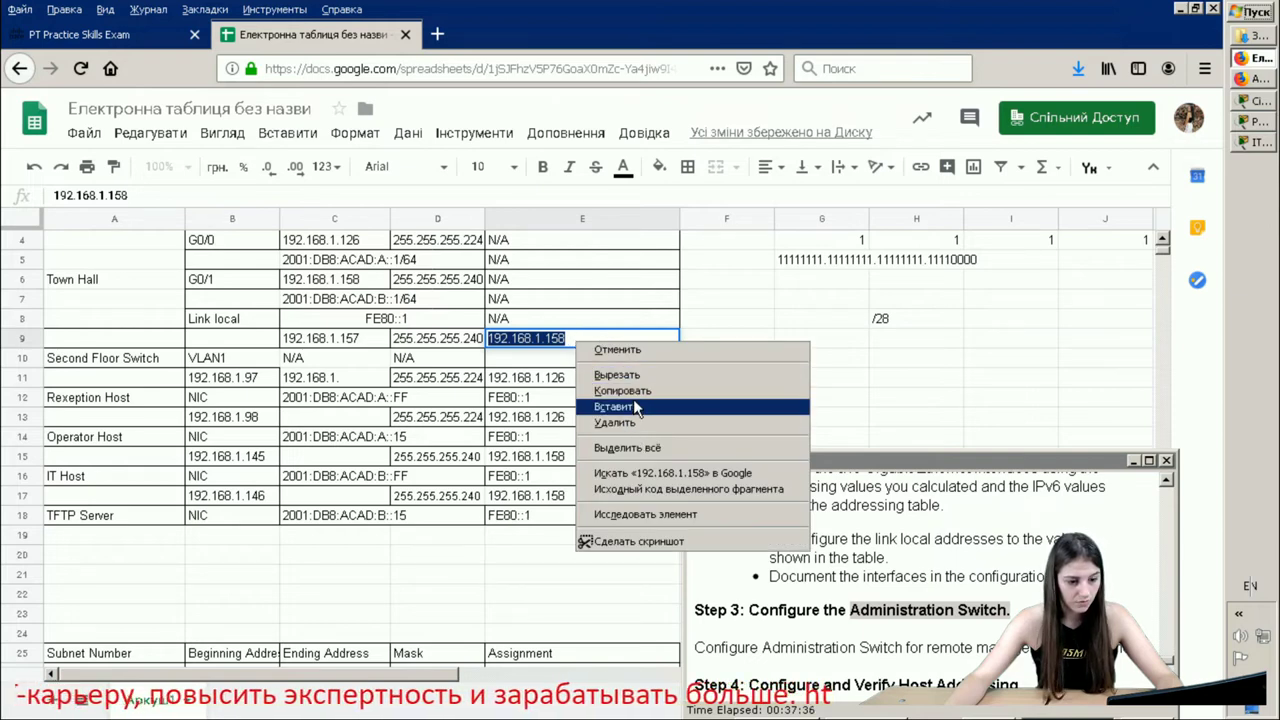
pyautogui.click(650, 391)
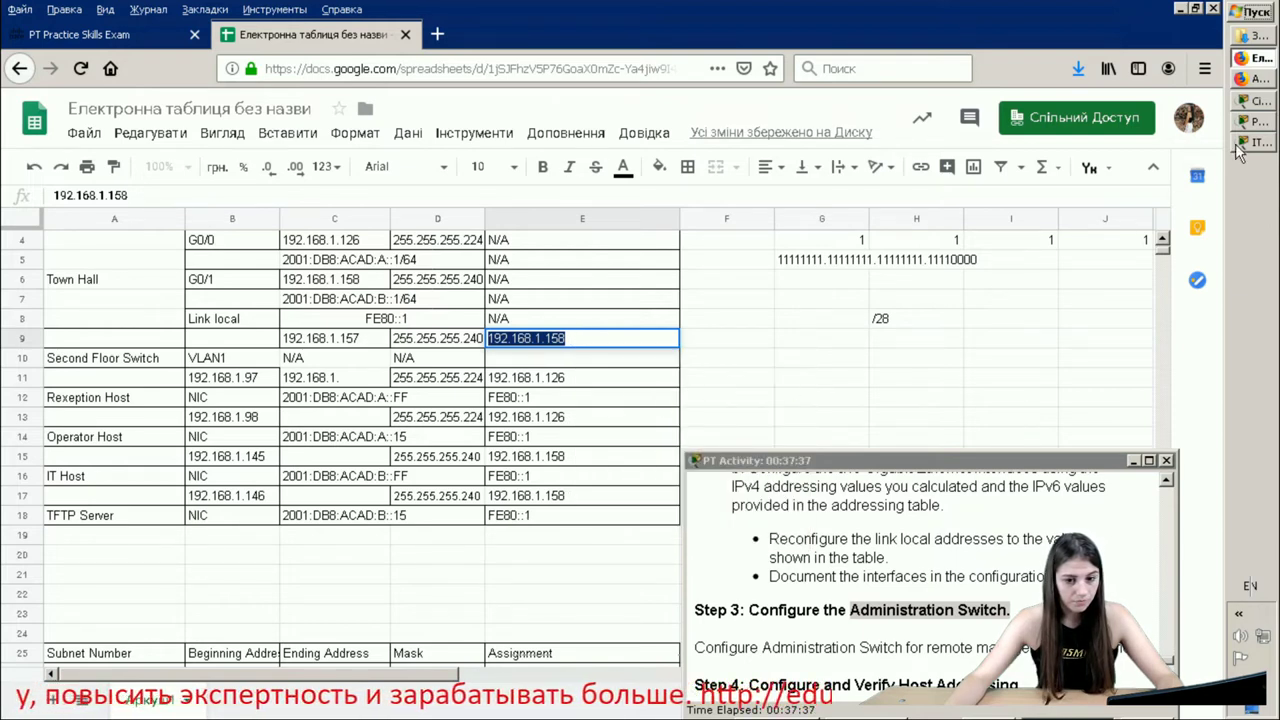
pyautogui.click(1258, 143)
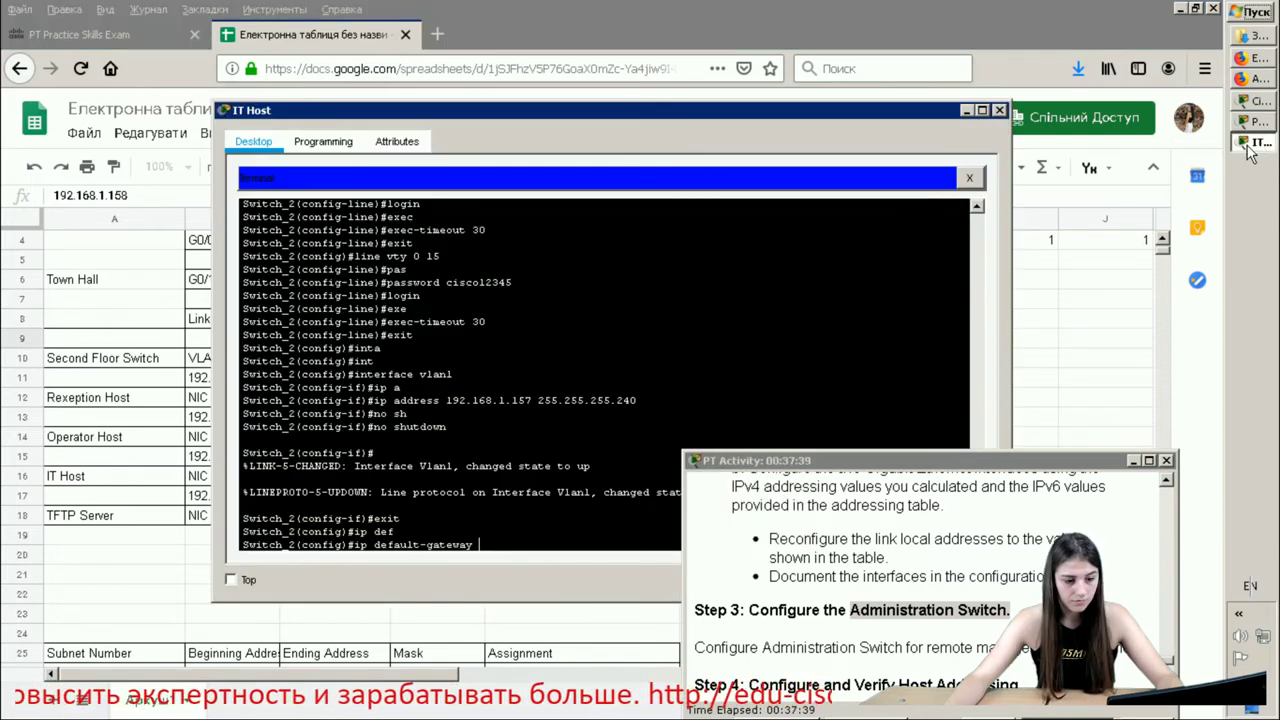
# - Set the switch default gateway to 192.168.1.158
pyautogui.rightClick(485, 540)
pyautogui.click(507, 560)
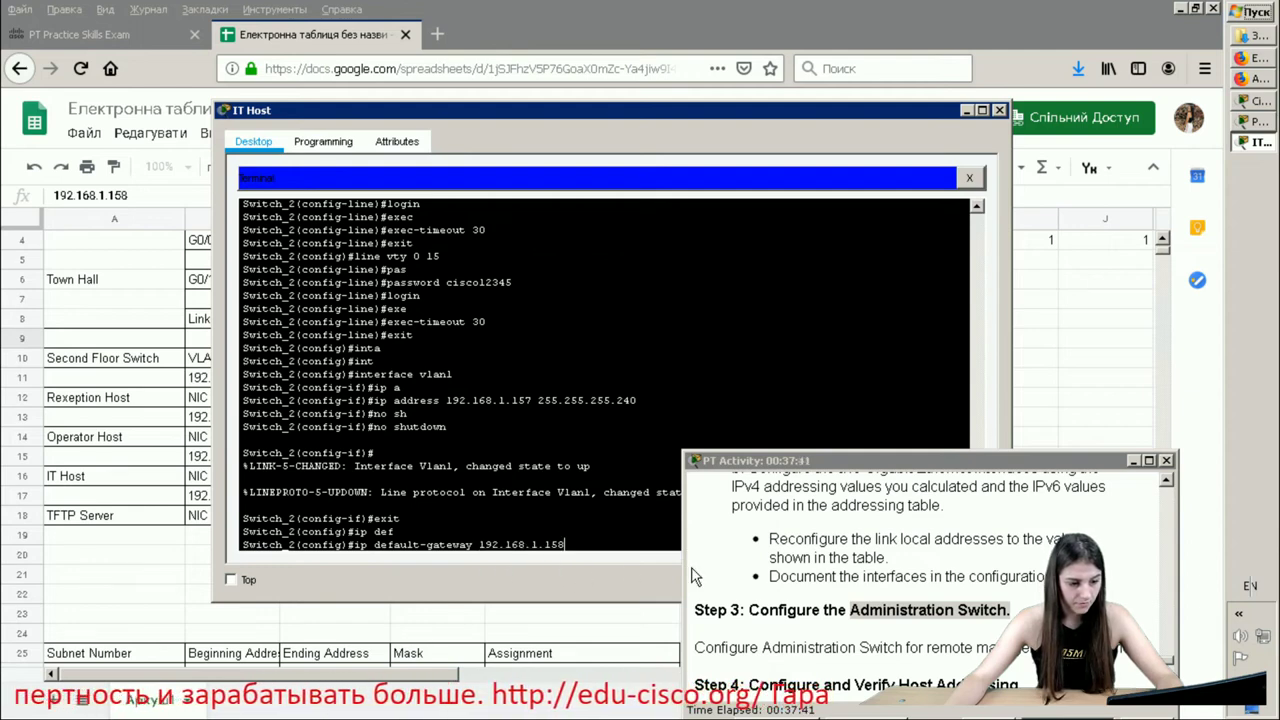
pyautogui.press('Return')
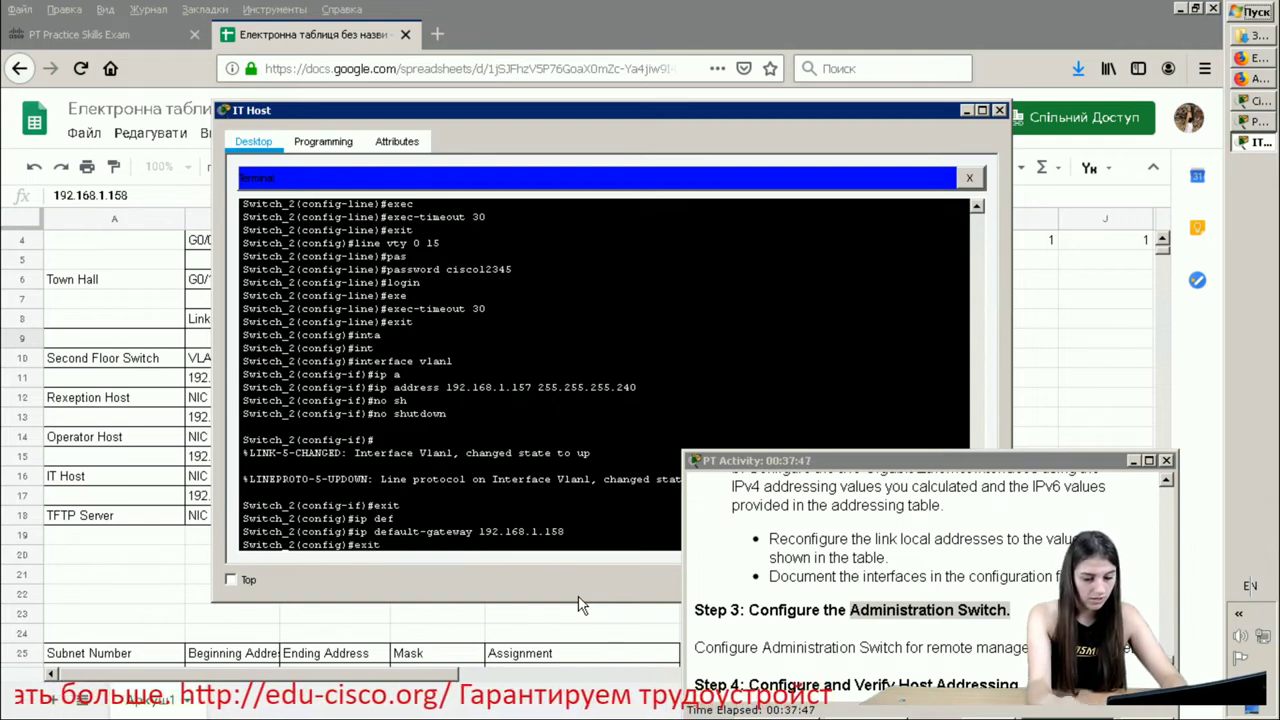
# - Save the switch configuration with write and close the IT Host window
pyautogui.write('exit')
pyautogui.press('Return')
pyautogui.press('Return')
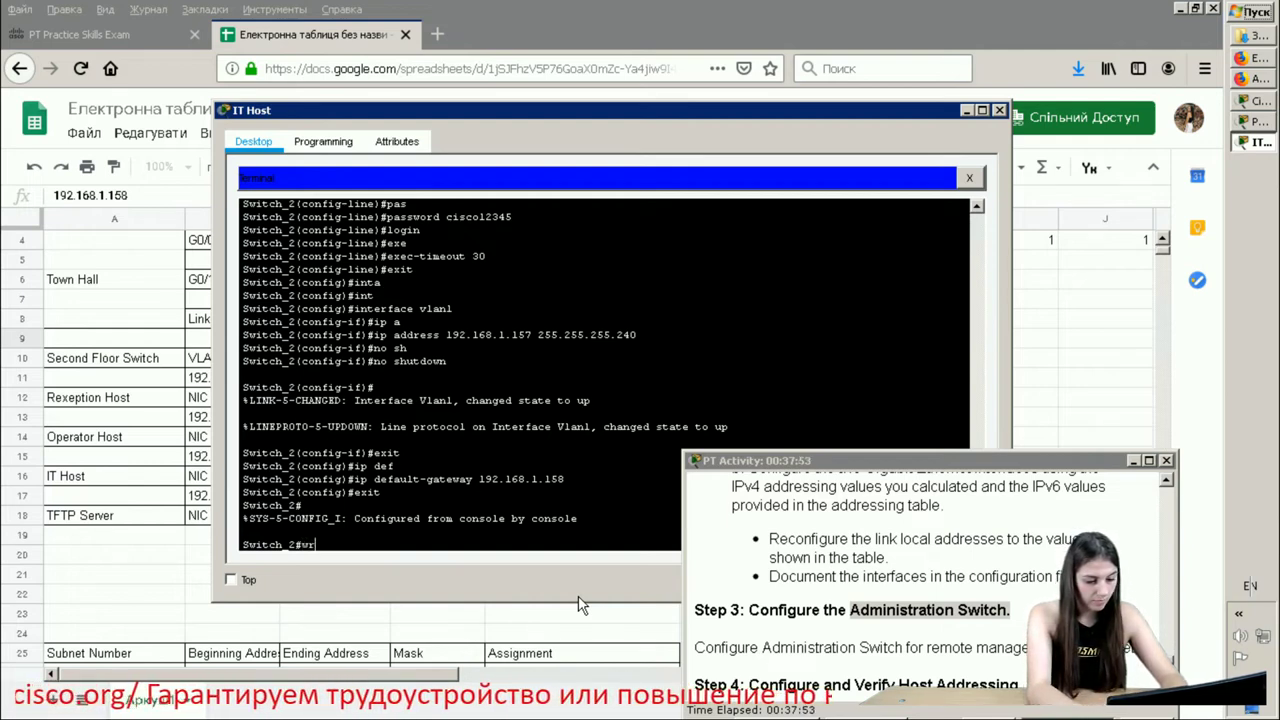
pyautogui.write('write')
pyautogui.press('Return')
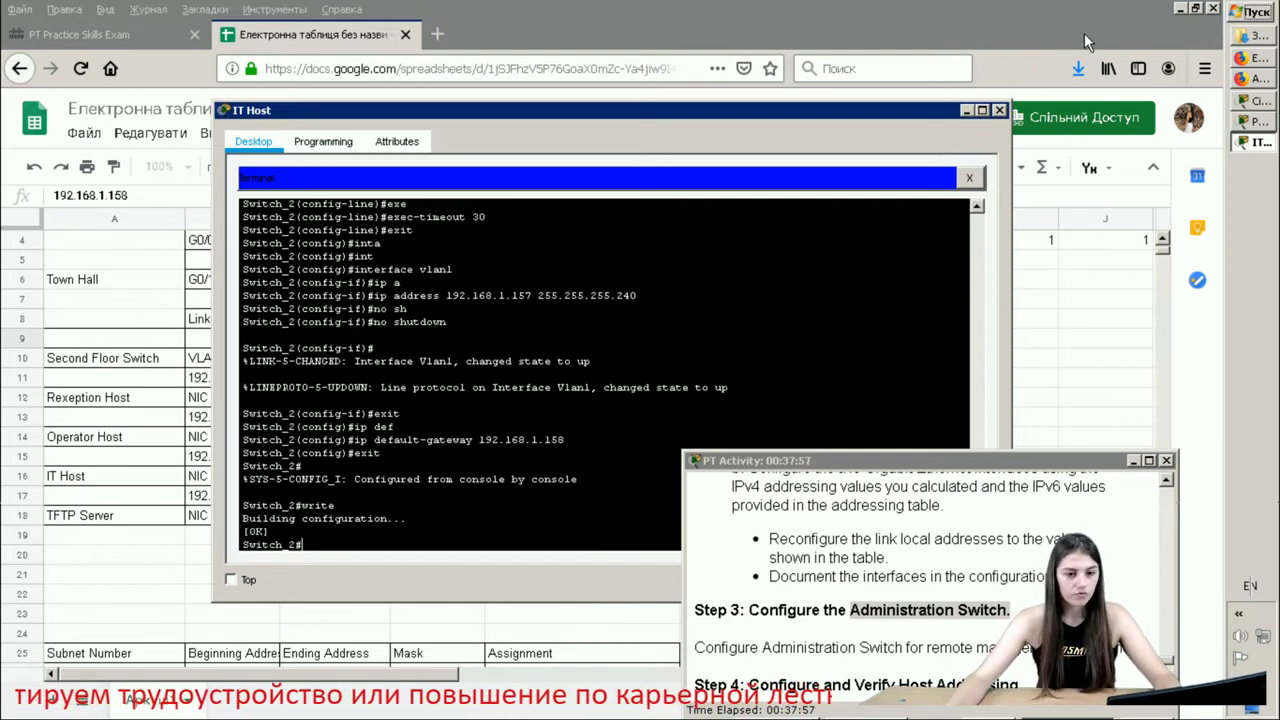
pyautogui.click(1000, 111)
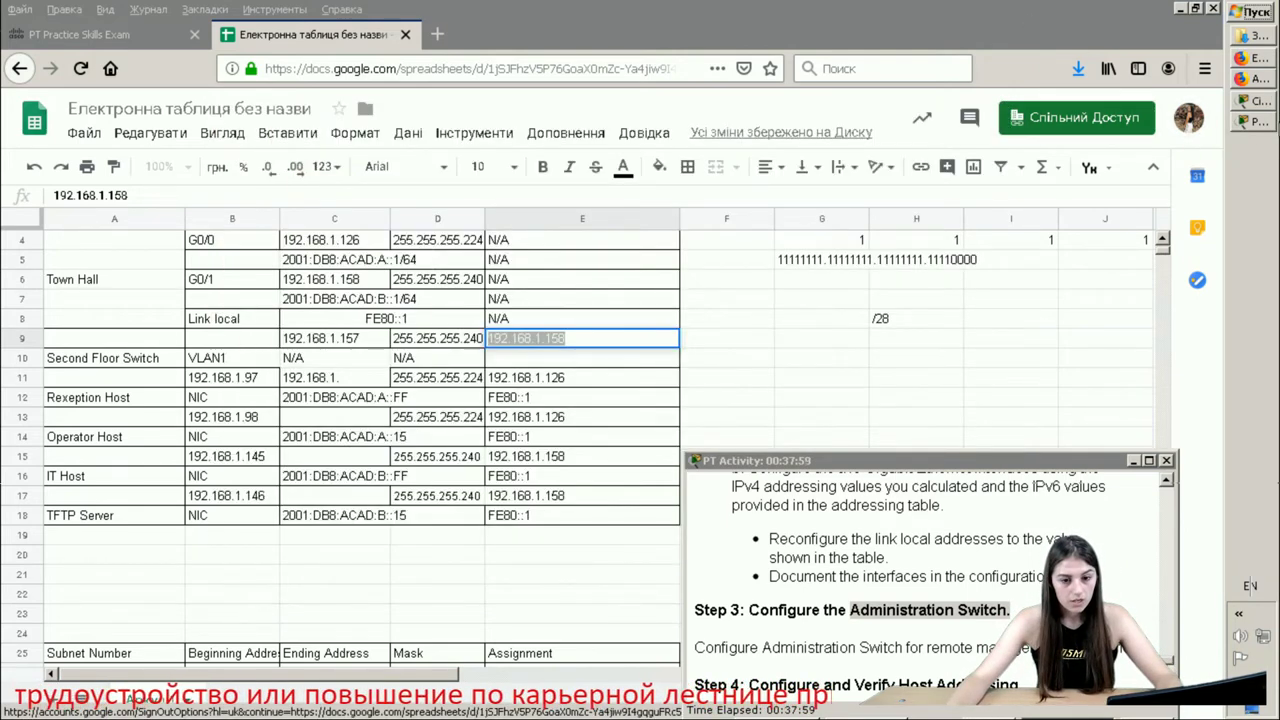
# - Open the Reception Host terminal connected to the router
pyautogui.click(1256, 101)
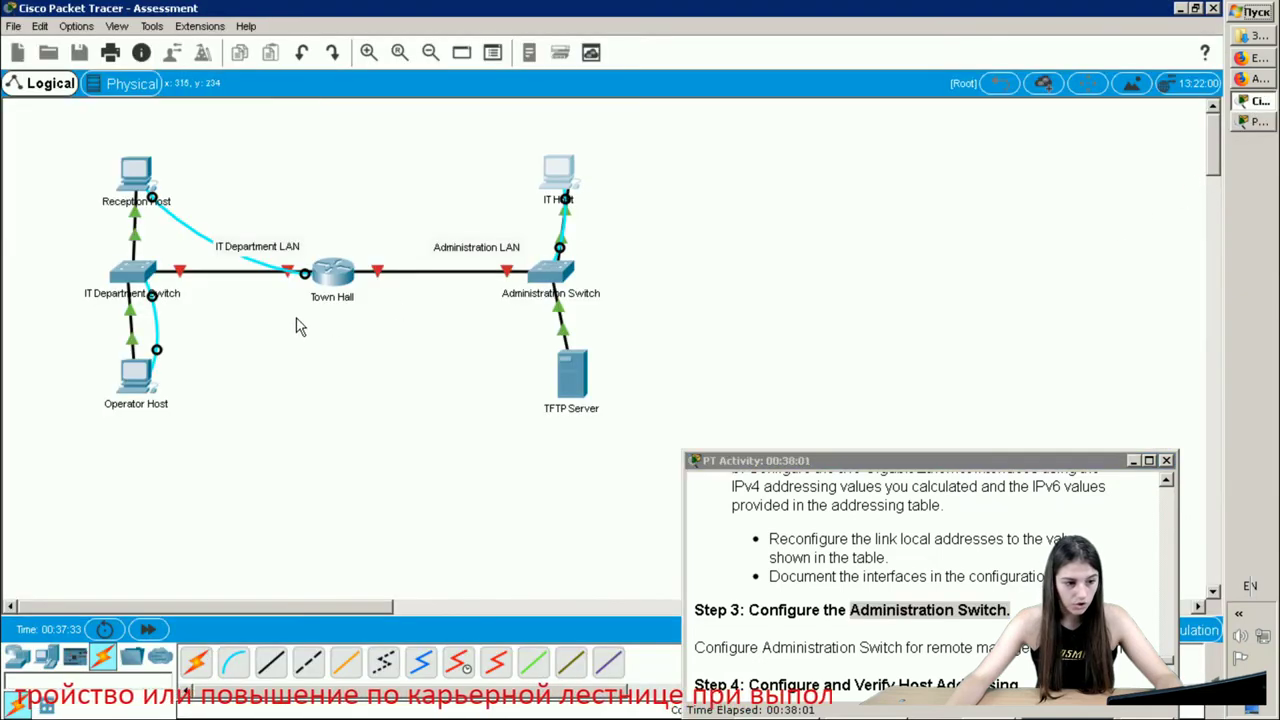
pyautogui.click(136, 182)
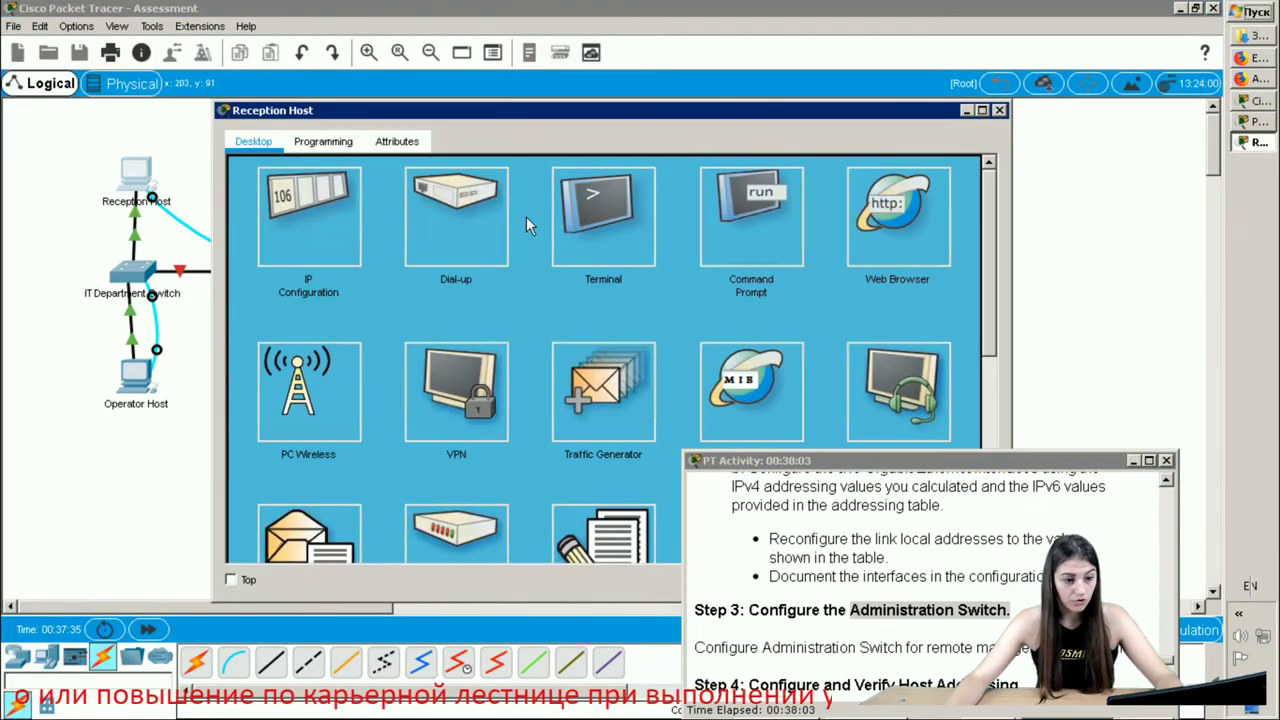
pyautogui.click(620, 228)
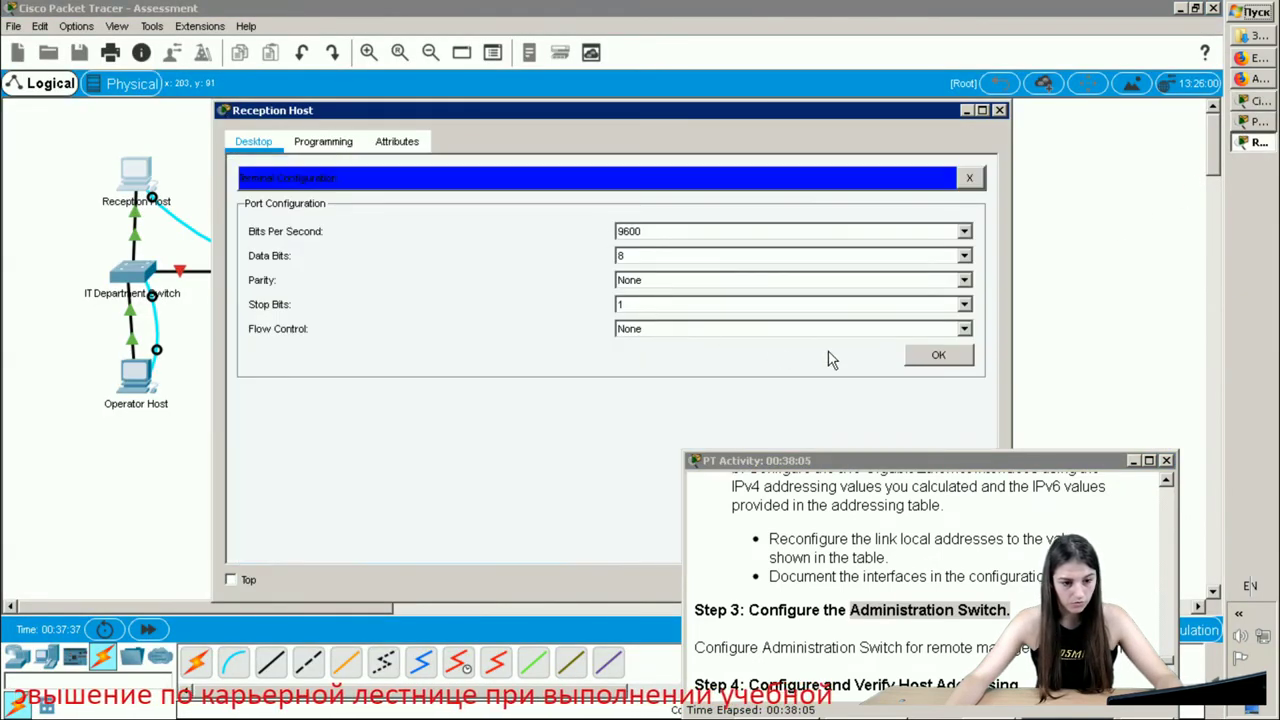
pyautogui.click(948, 352)
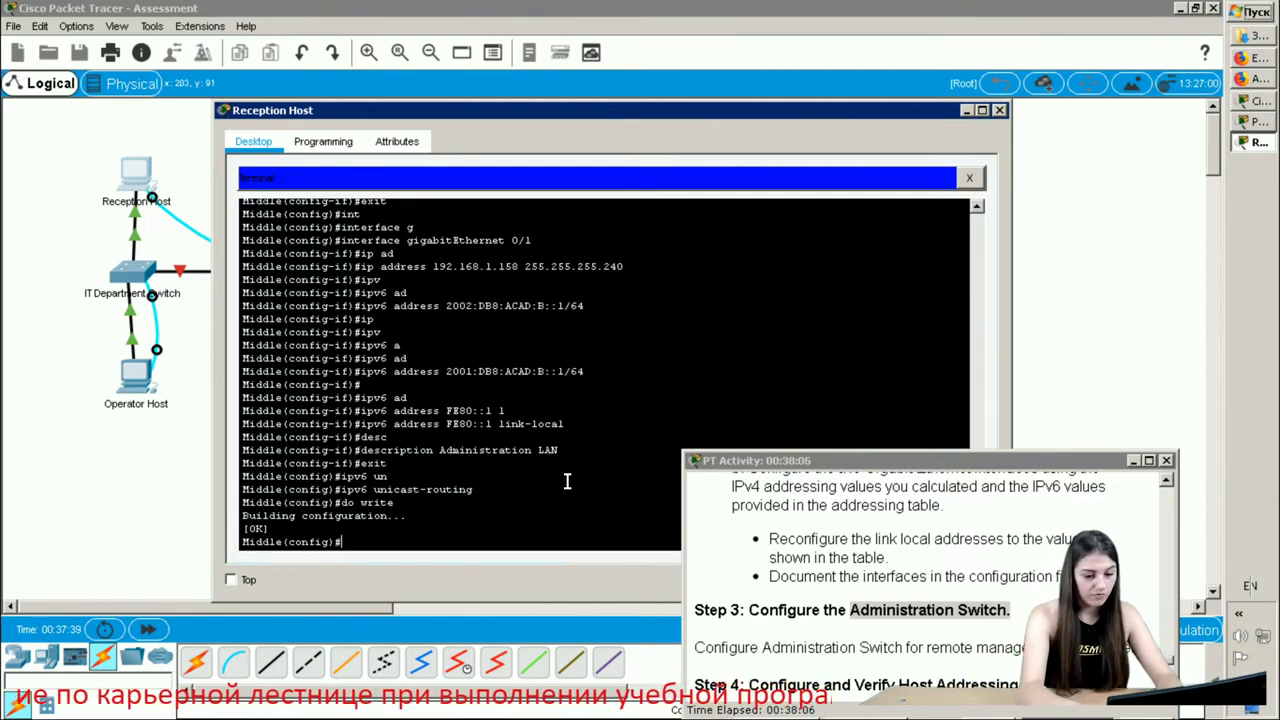
# - Bring interface GigabitEthernet 0/0 up with no shutdown
pyautogui.write('int')
pyautogui.press('Tab')
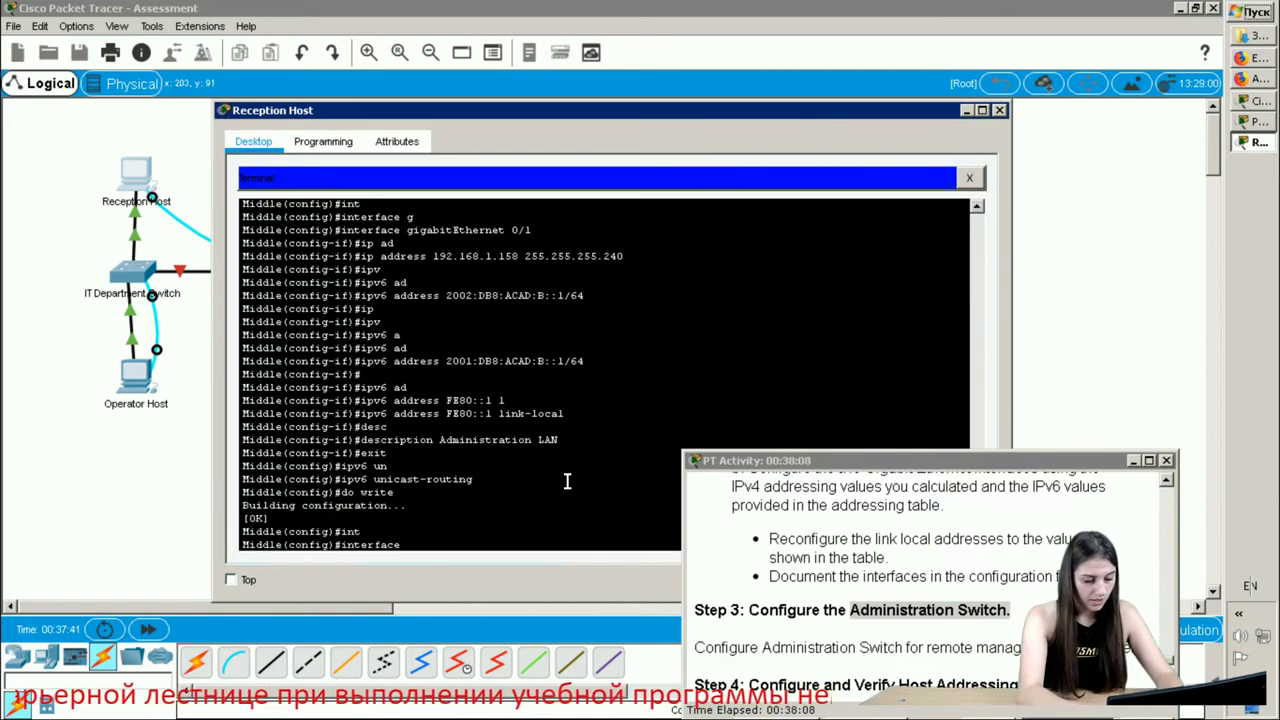
pyautogui.press('Tab')
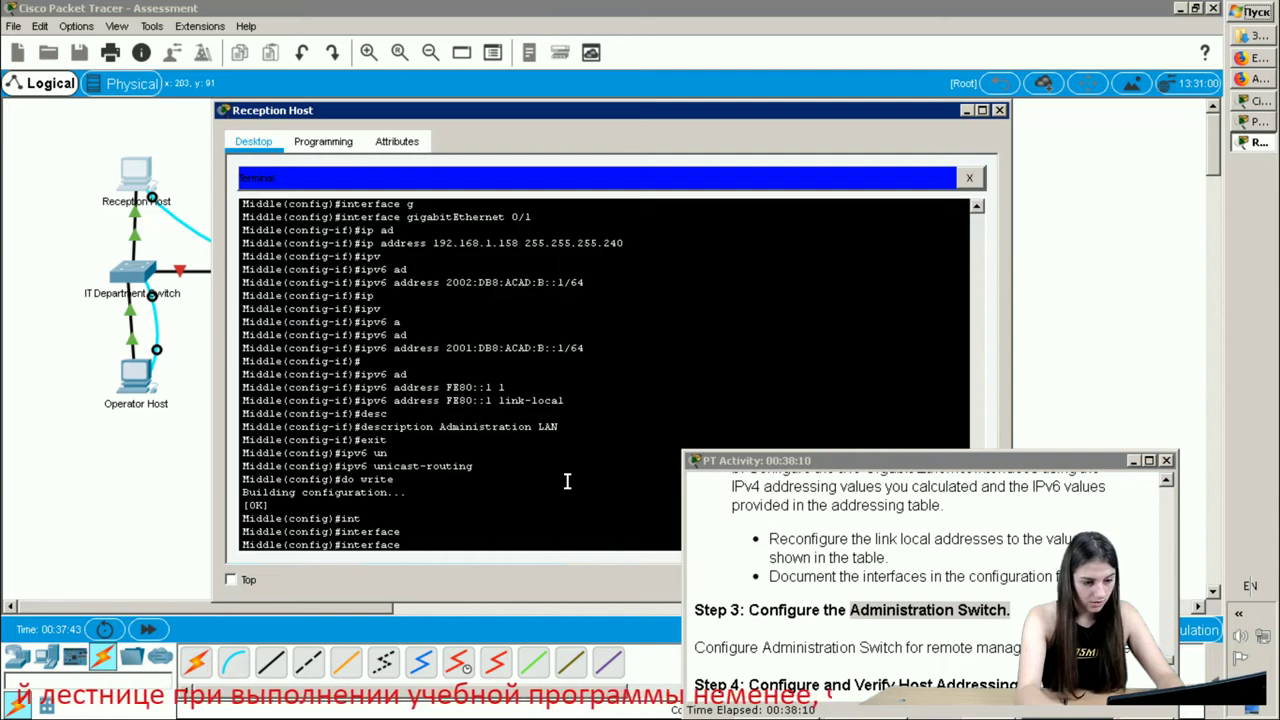
pyautogui.write('g')
pyautogui.press('Tab')
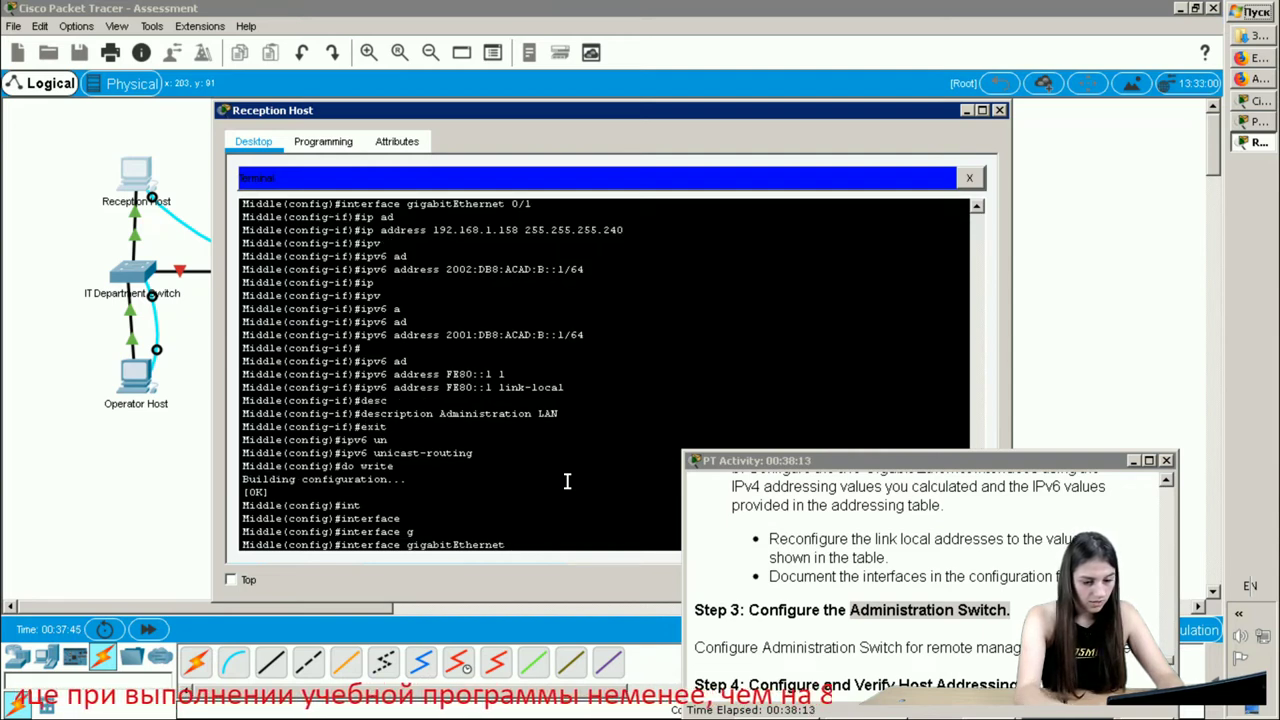
pyautogui.write('0/0')
pyautogui.press('Return')
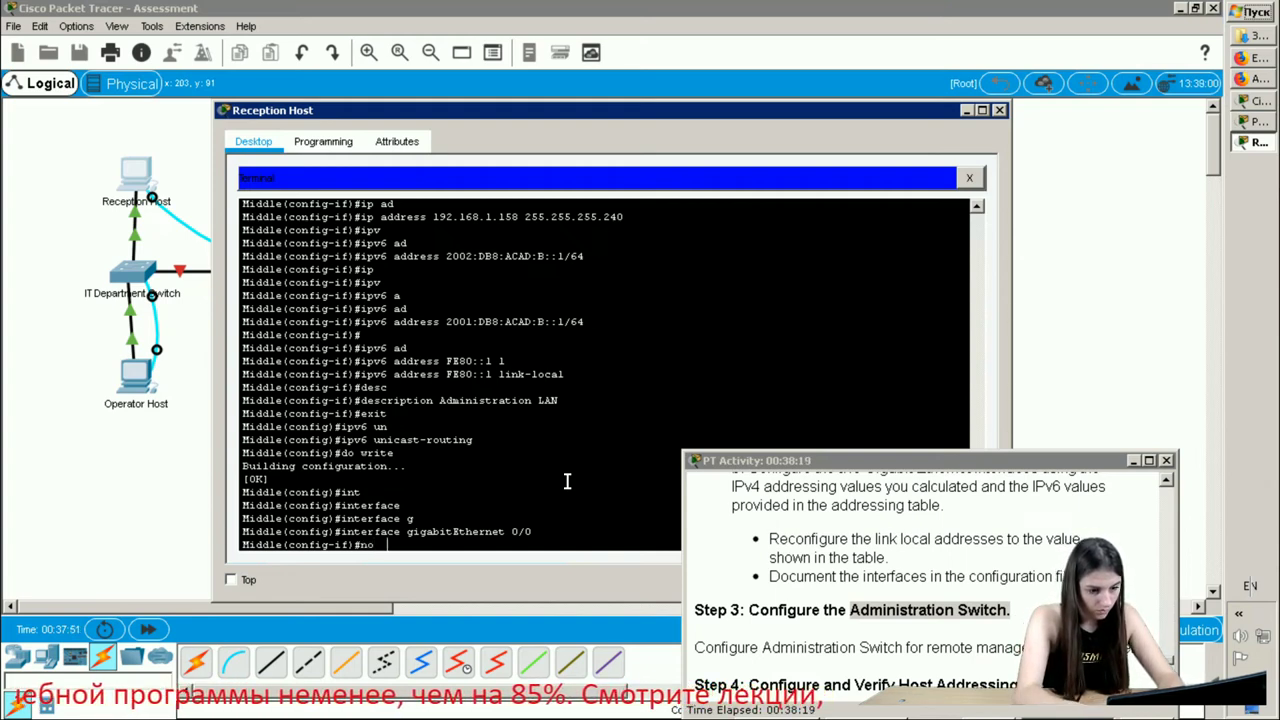
pyautogui.write('no  sh')
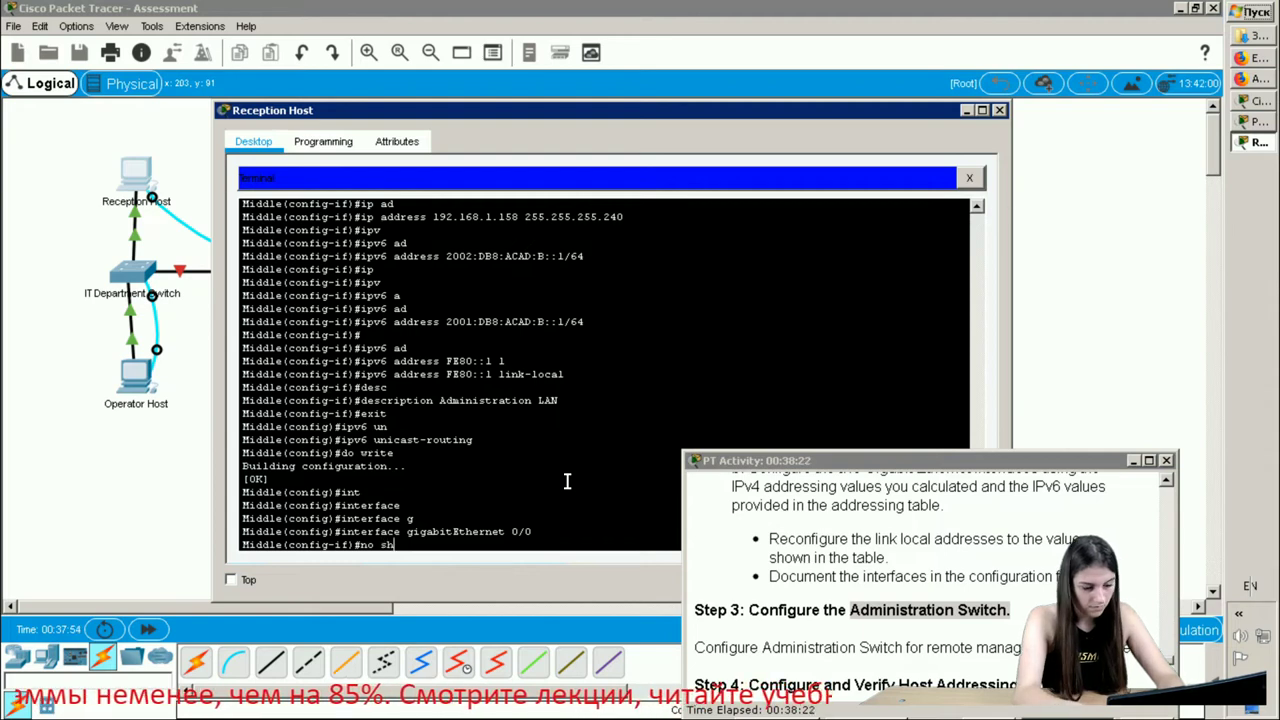
pyautogui.press('Tab')
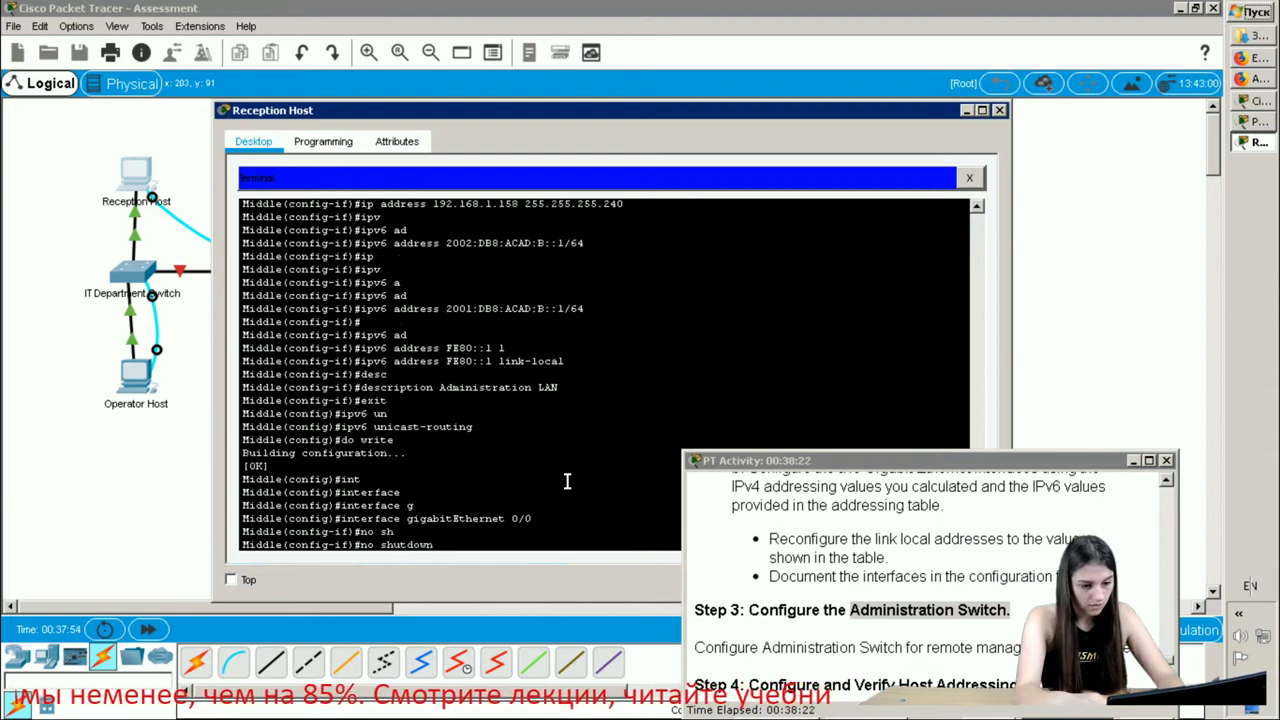
pyautogui.press('Return')
pyautogui.press('Return')
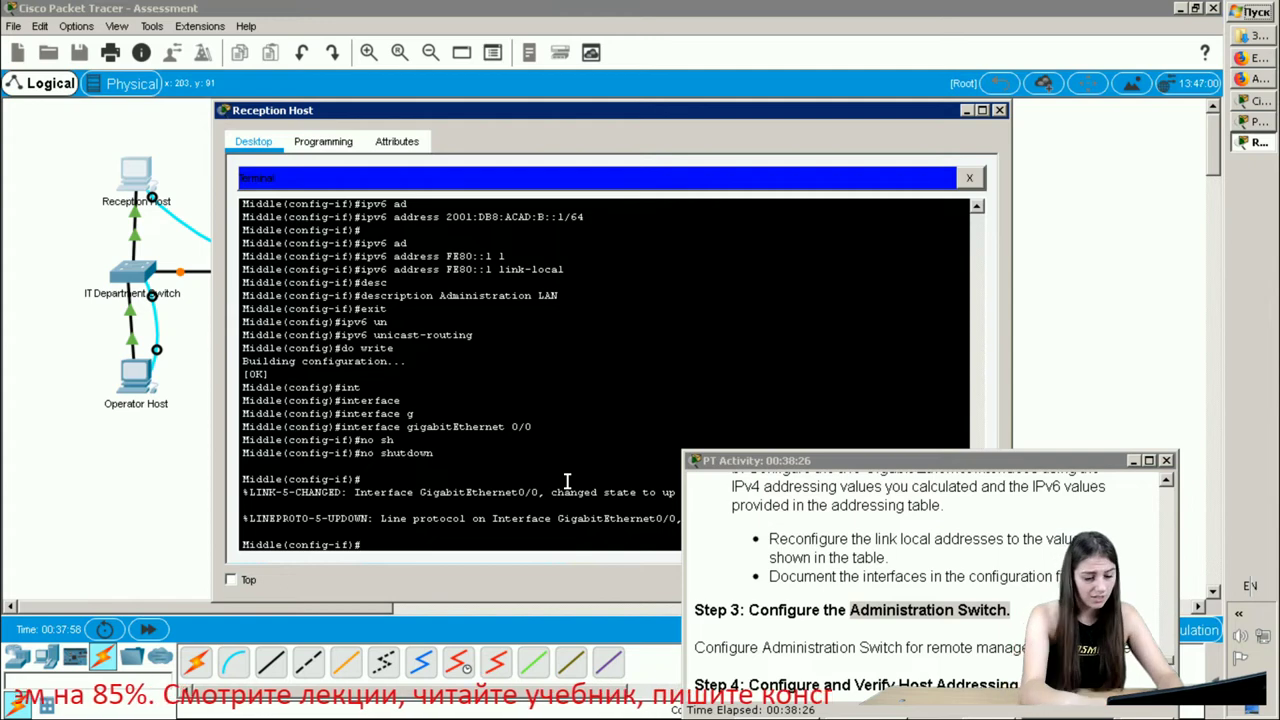
pyautogui.write('e')
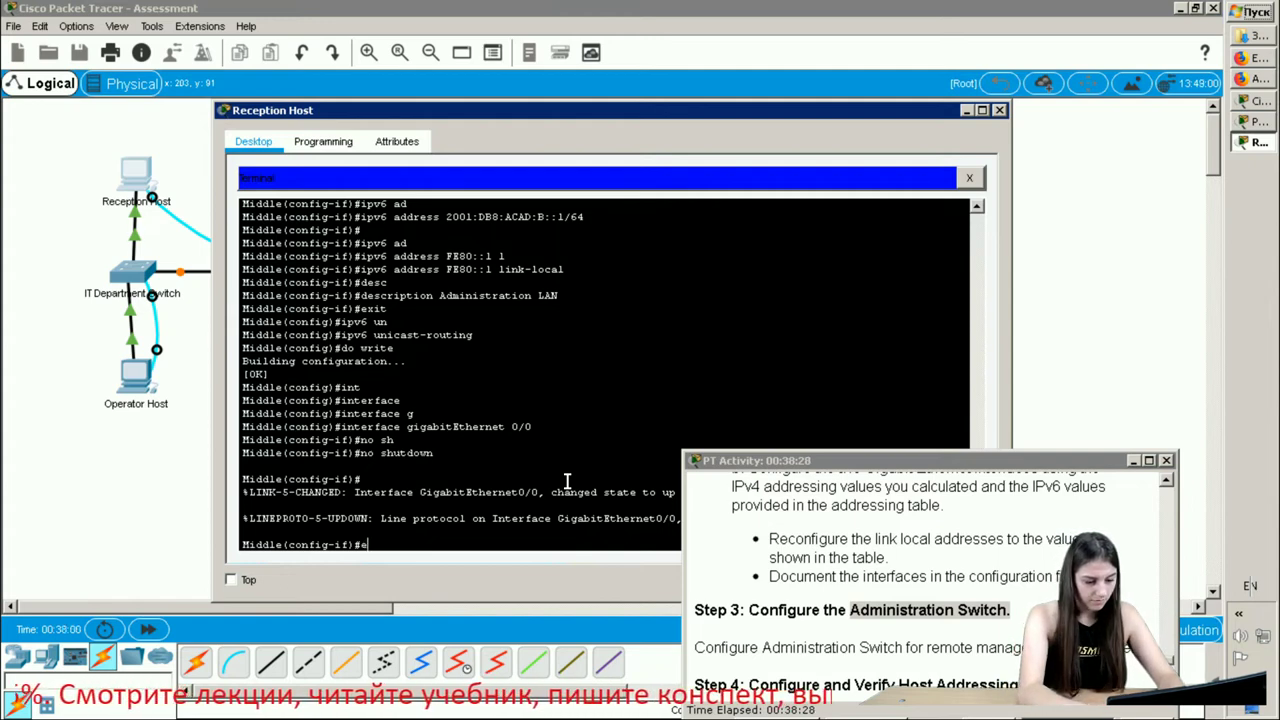
pyautogui.write('xit')
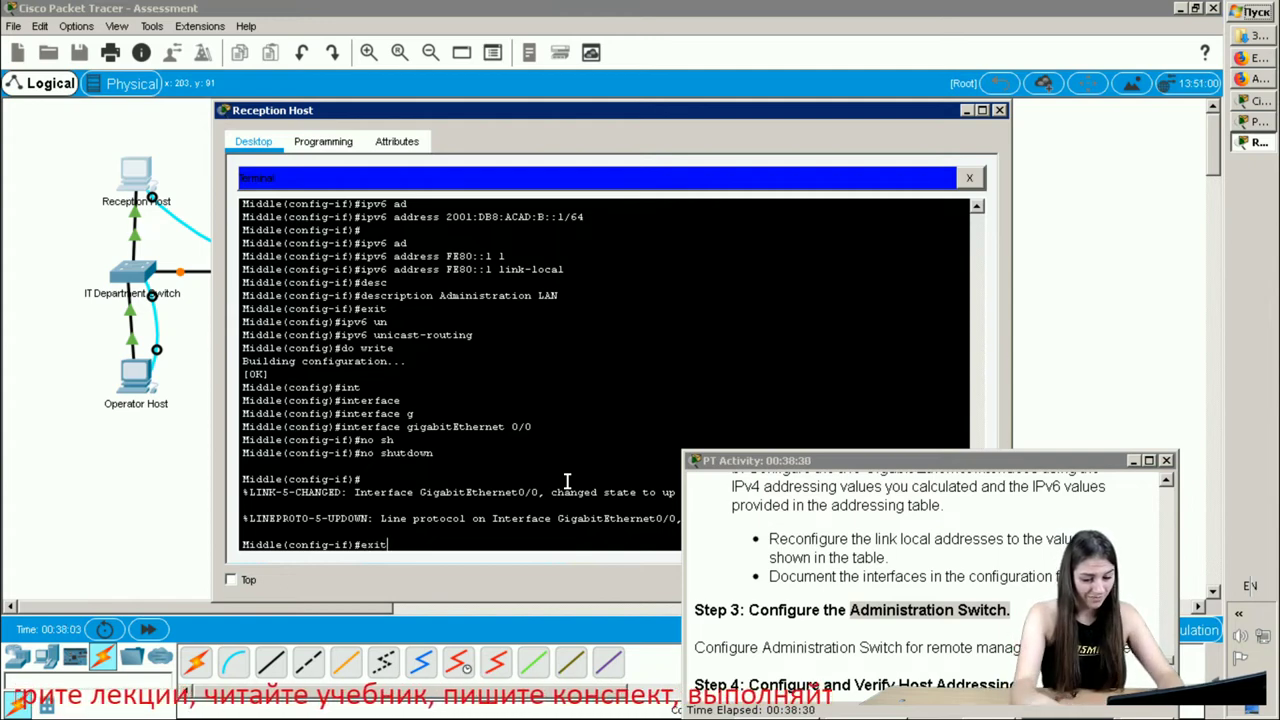
pyautogui.press('Return')
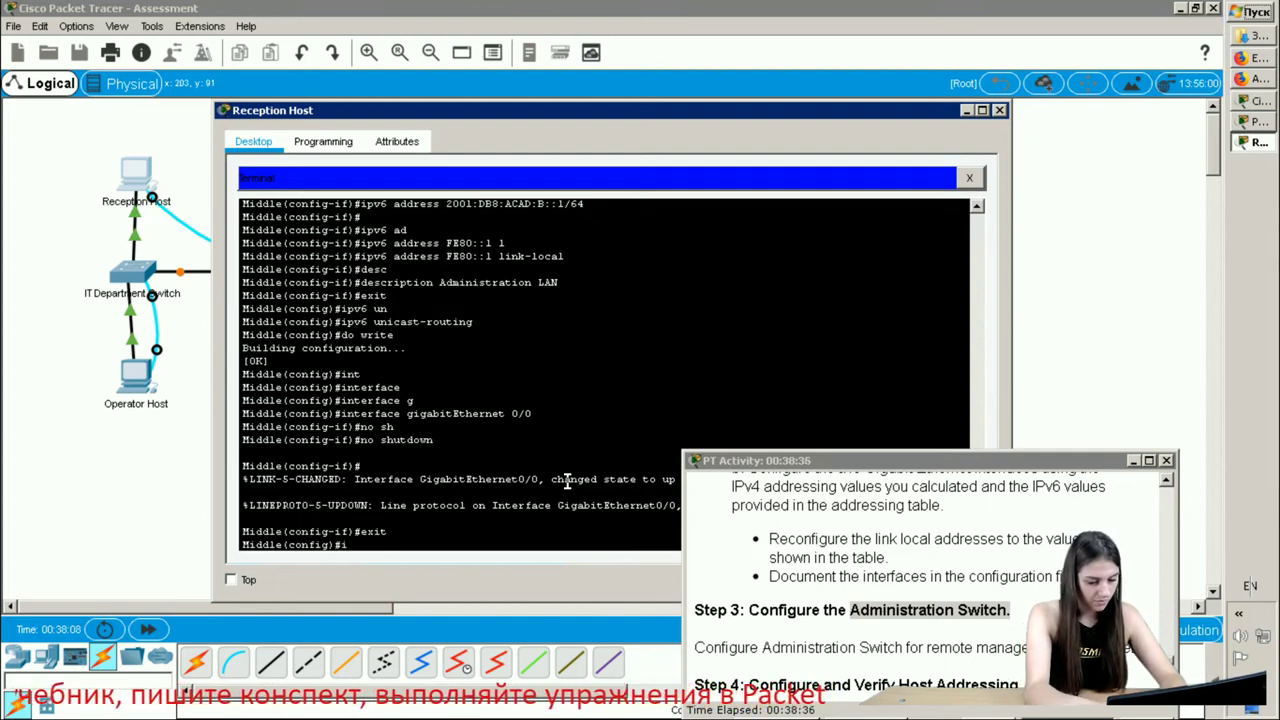
# - Bring interface GigabitEthernet 0/1 up with no shutdown
pyautogui.write('int')
pyautogui.press('Tab')
pyautogui.write('g')
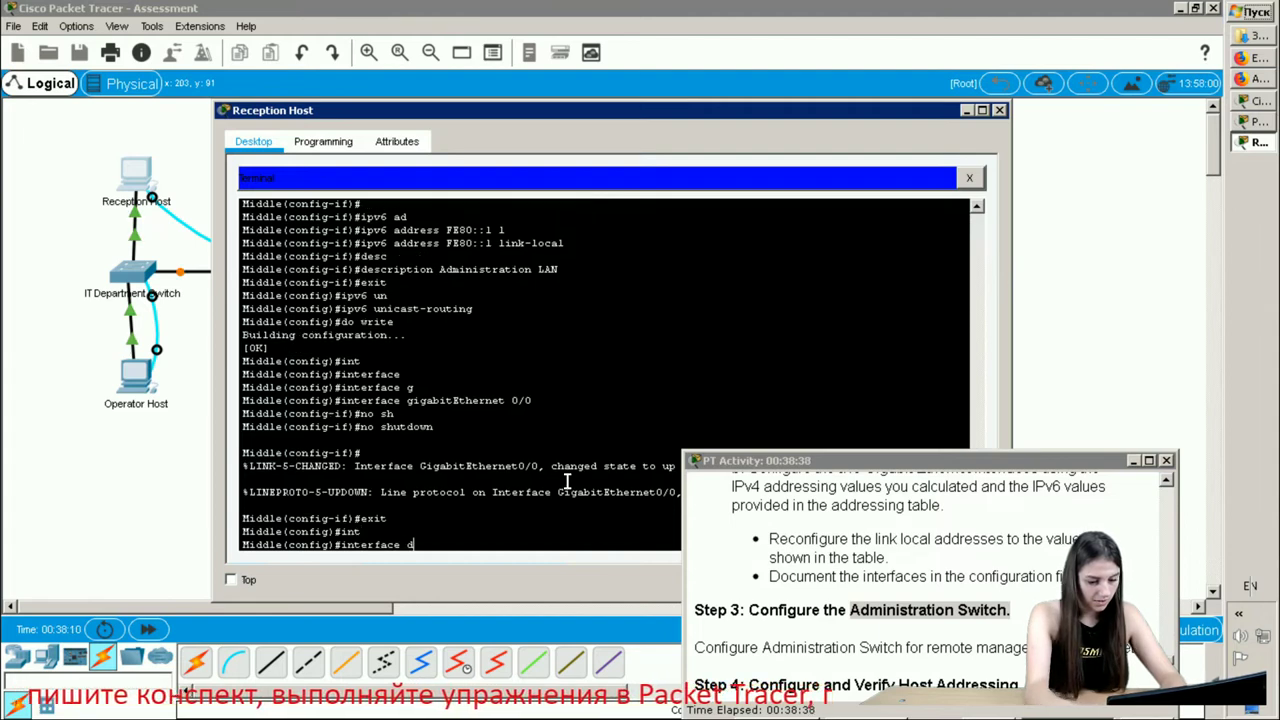
pyautogui.press('Tab')
pyautogui.write('0')
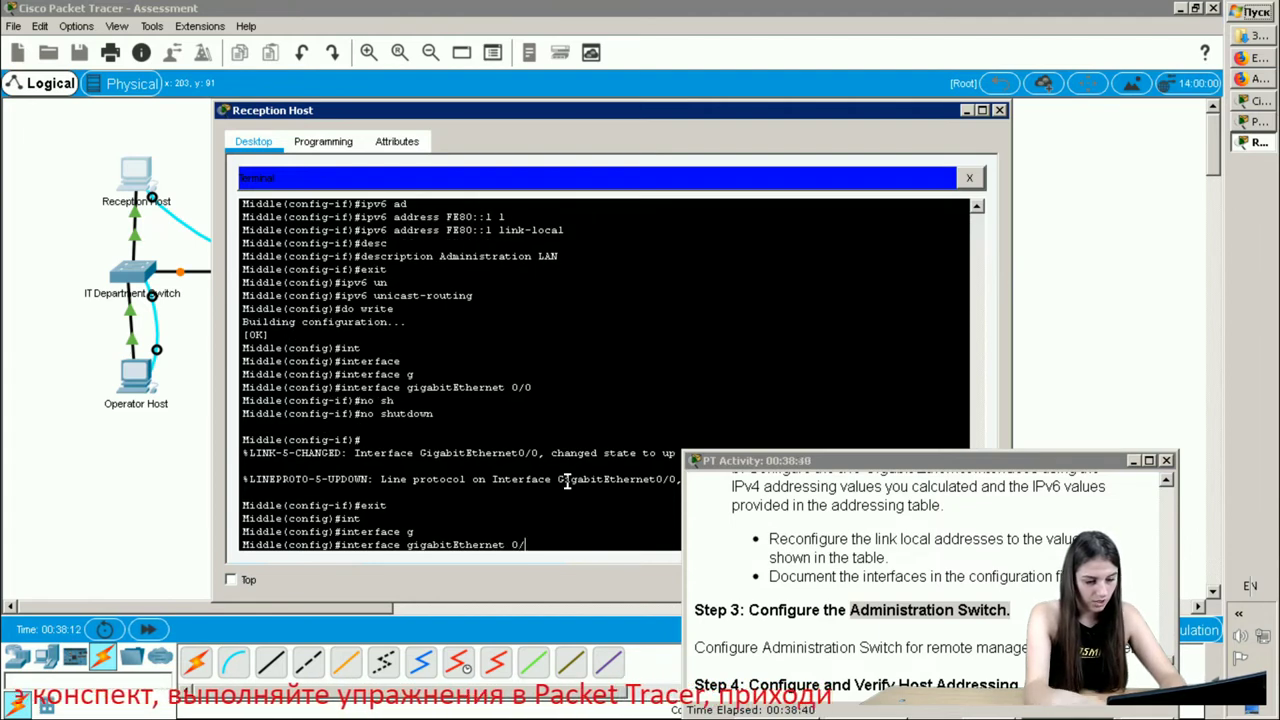
pyautogui.press('Return')
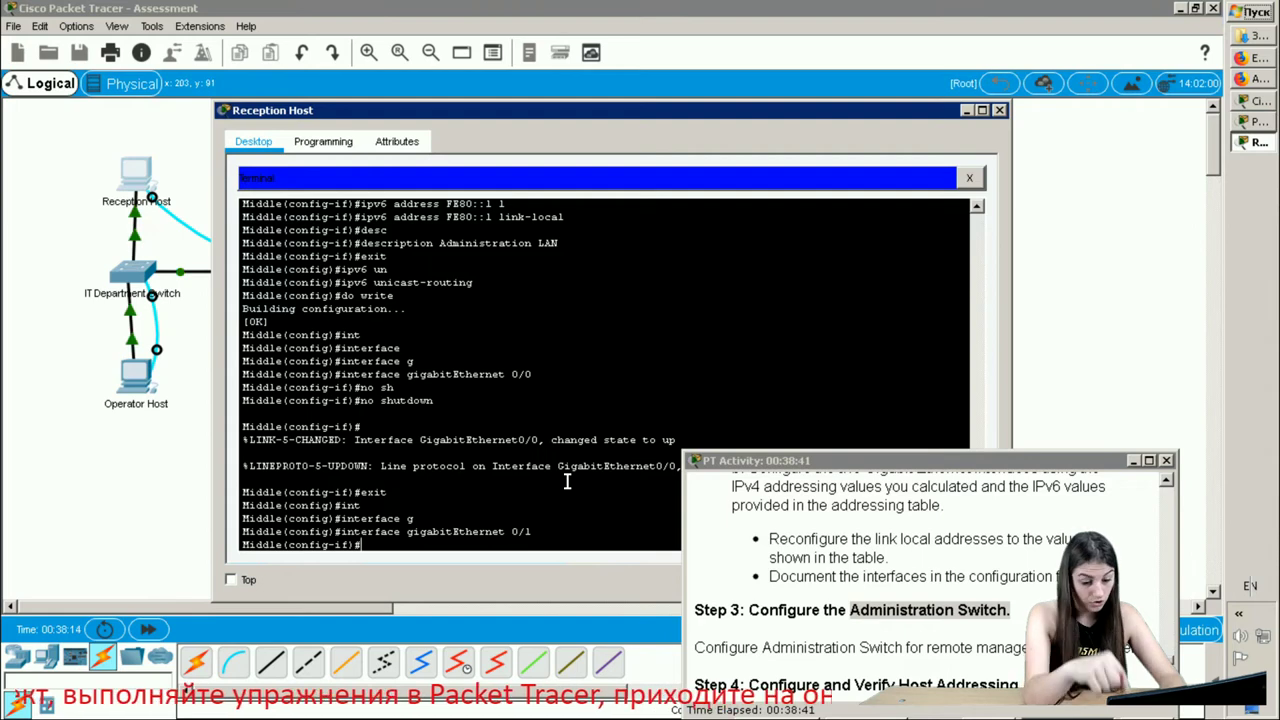
pyautogui.write('n')
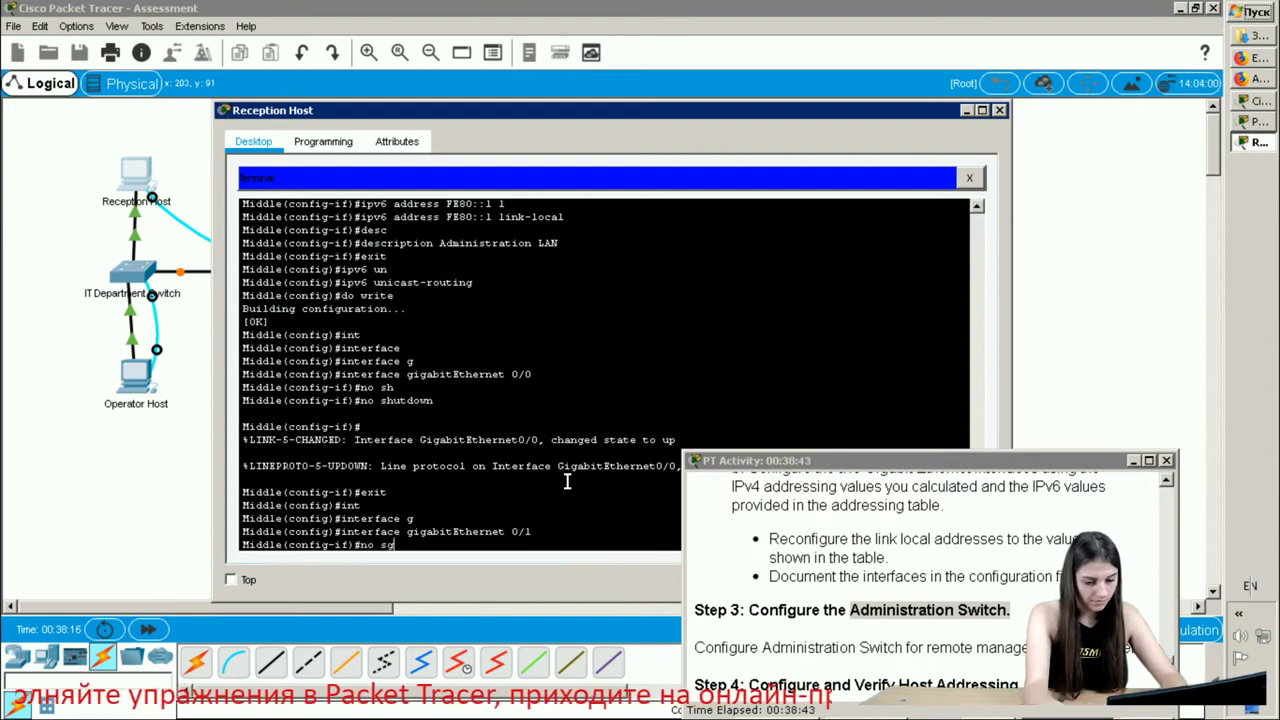
pyautogui.write('o sh')
pyautogui.press('Tab')
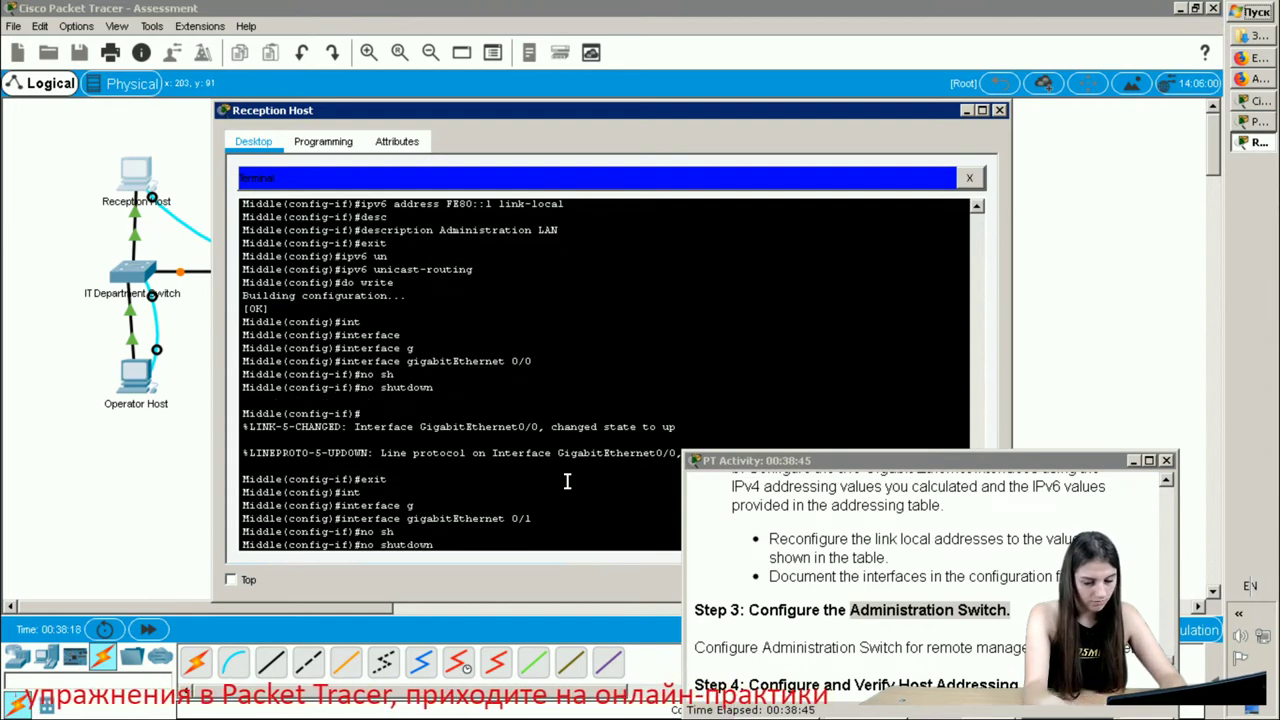
pyautogui.press('Return')
pyautogui.press('Return')
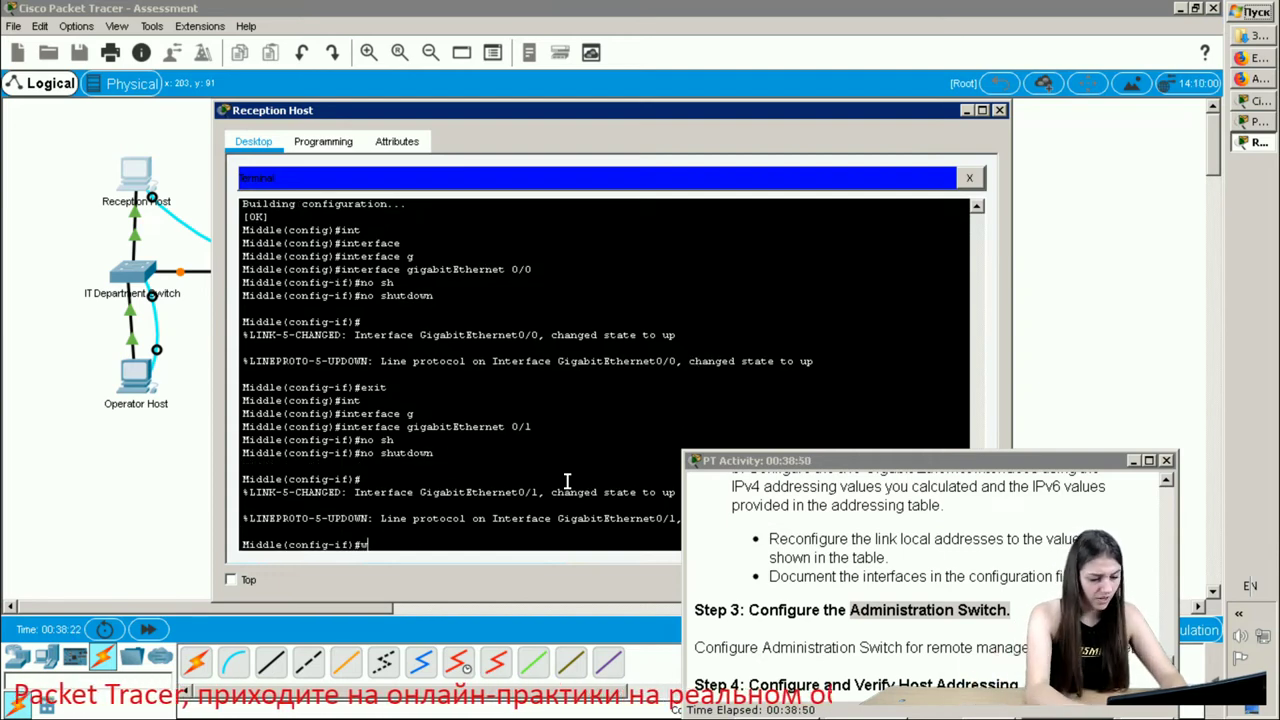
pyautogui.write('e')
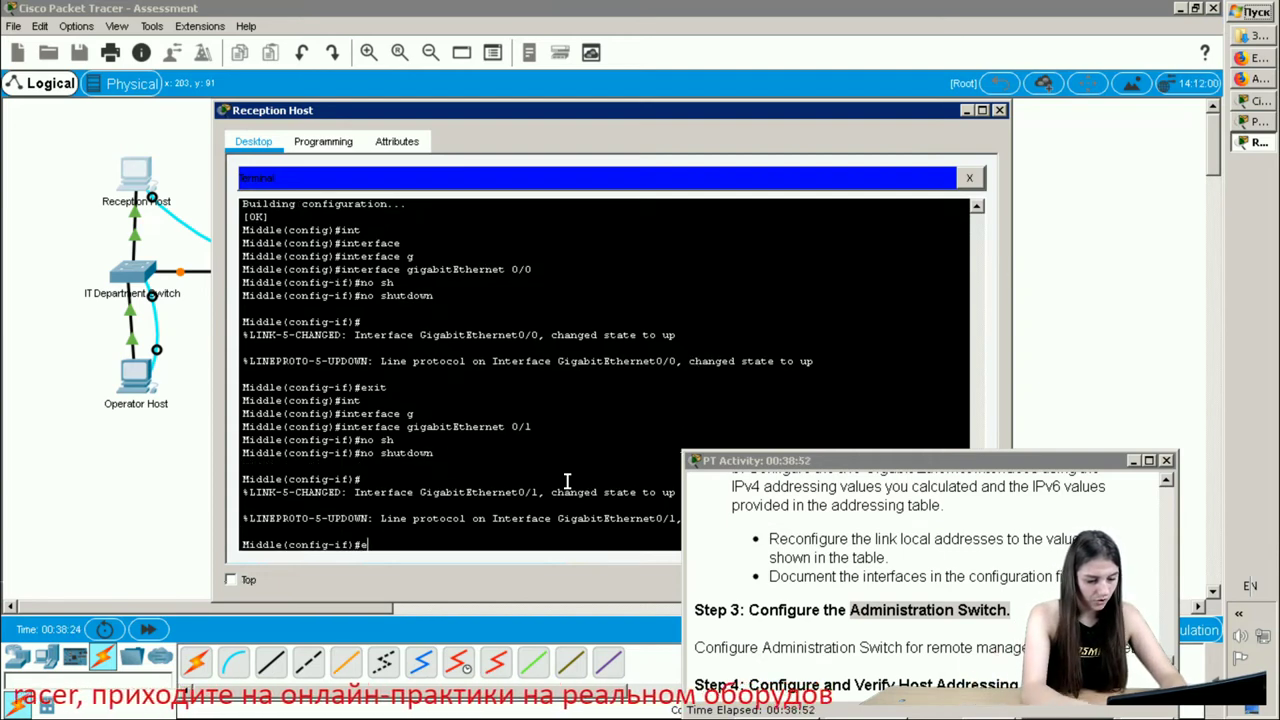
pyautogui.write('xit')
pyautogui.press('Return')
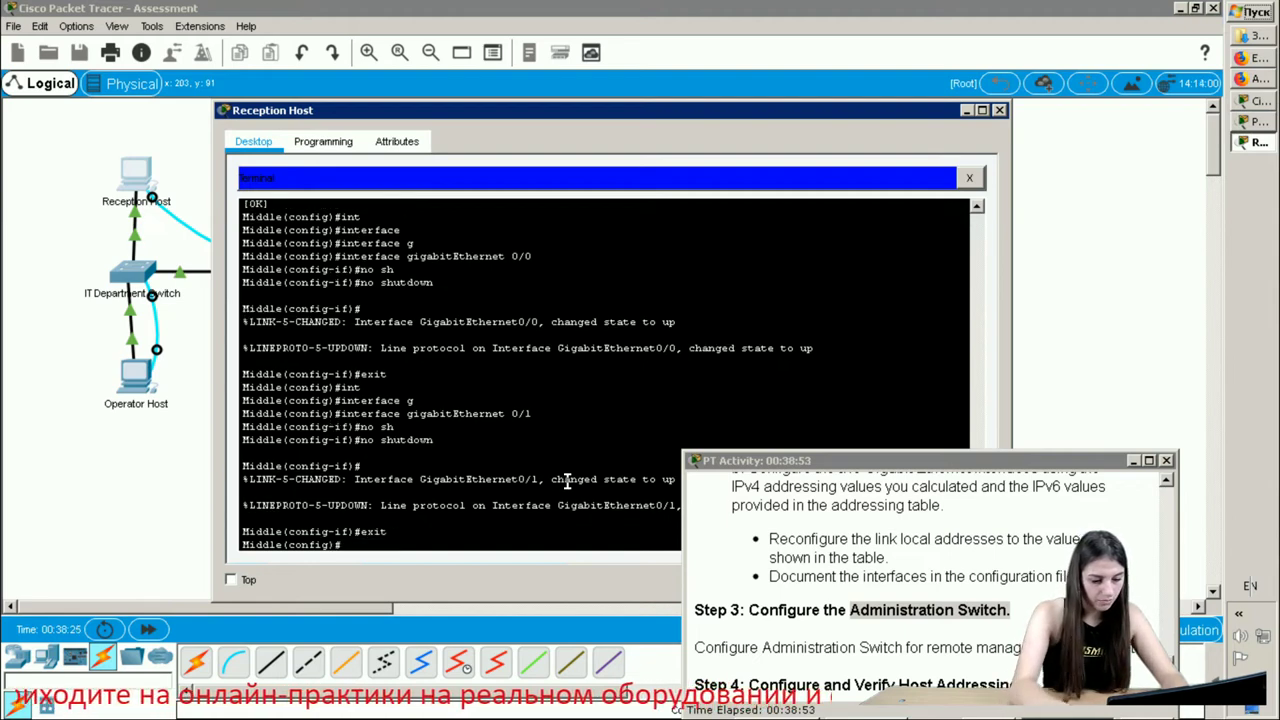
# - Save the router configuration with do write
pyautogui.write('d')
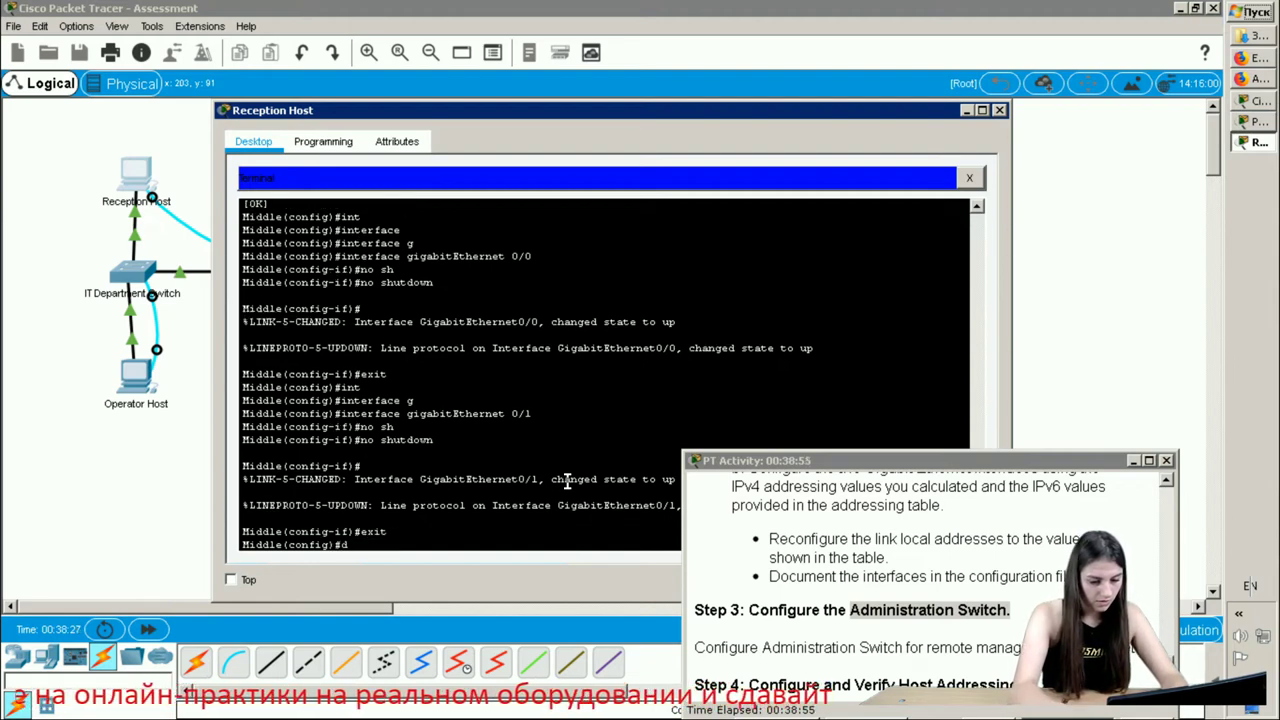
pyautogui.write('o wr')
pyautogui.press('Return')
pyautogui.write('do wr')
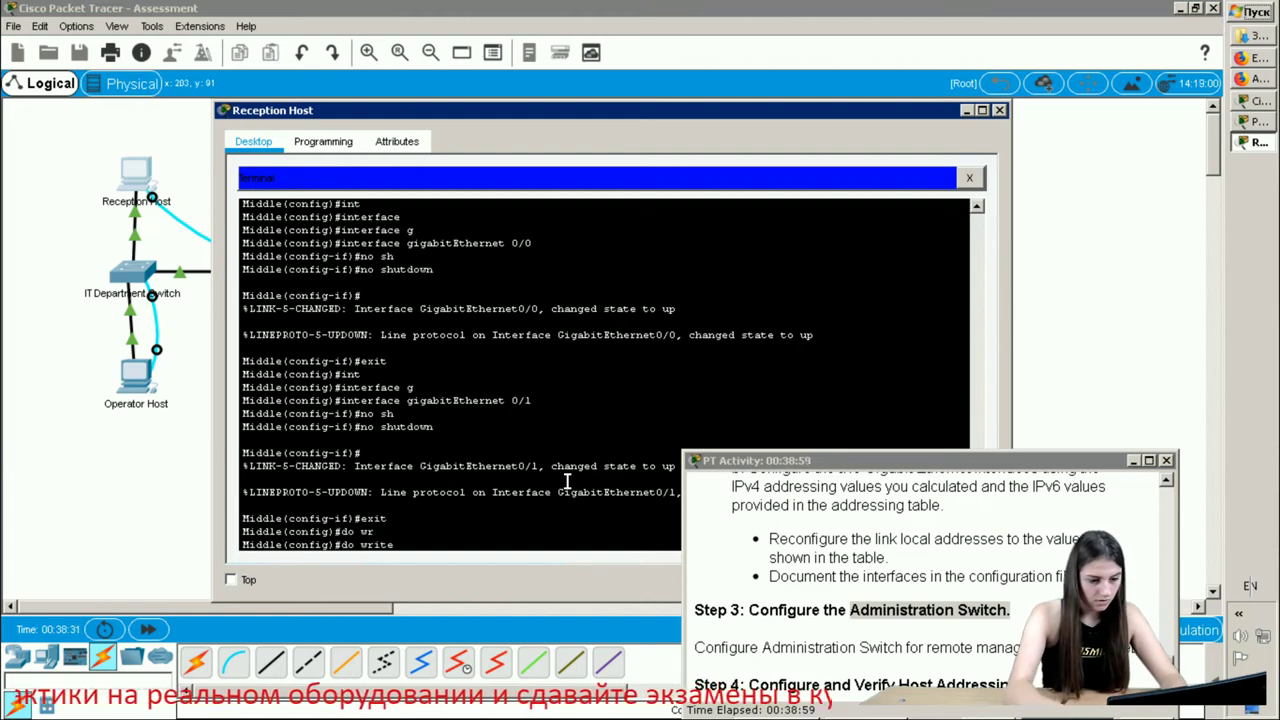
pyautogui.write('ite')
pyautogui.press('Return')
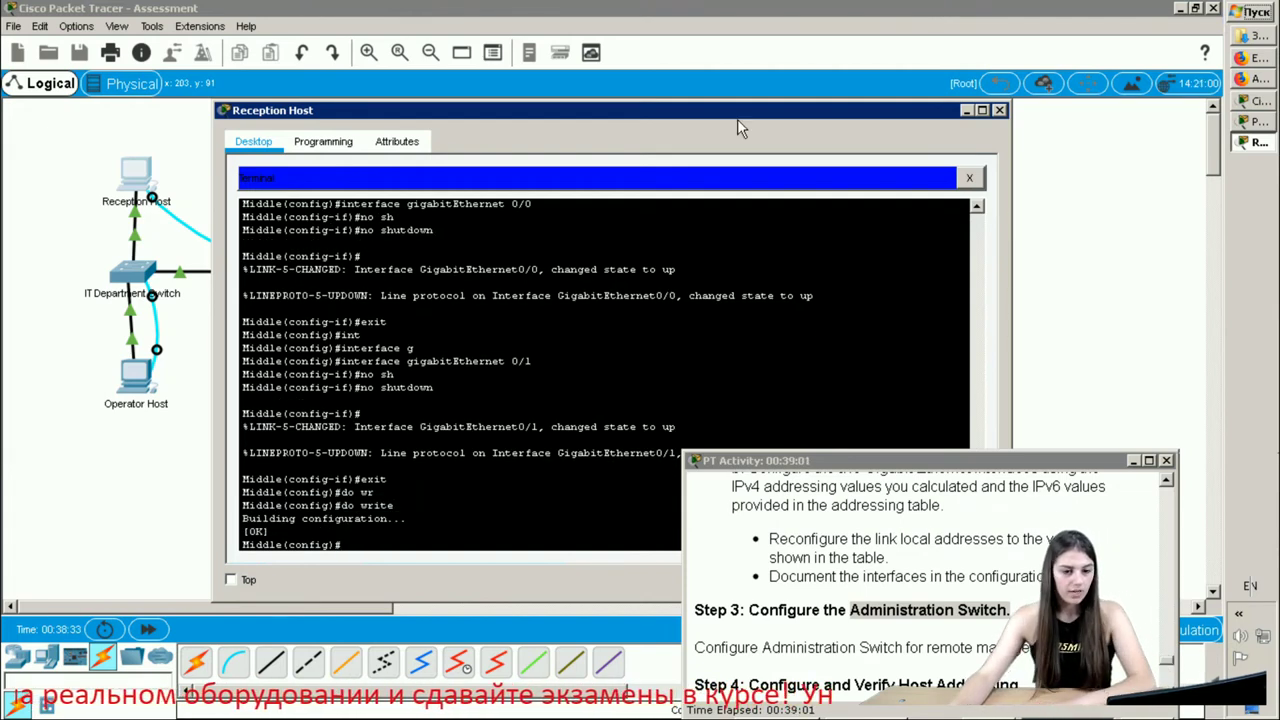
# - Close the Reception Host window and read Step 4a on host addressing in the assessment
pyautogui.click(999, 110)
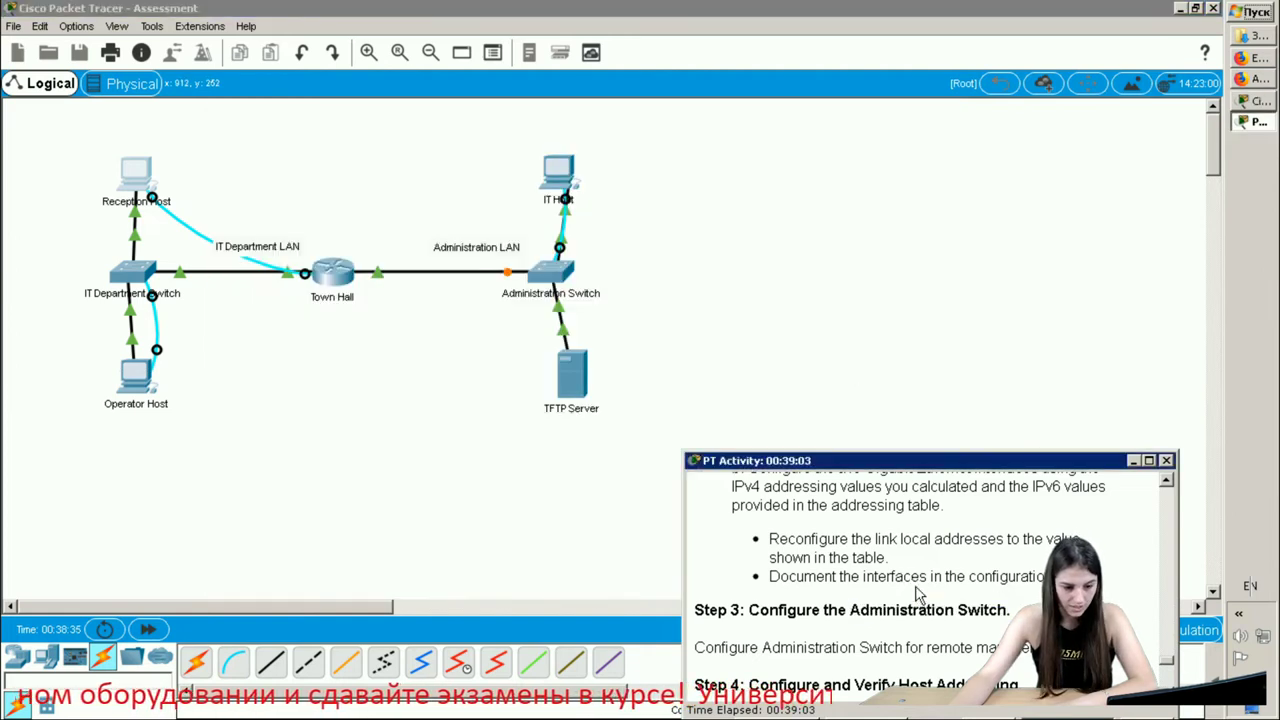
pyautogui.scroll(-1, 914, 587)
pyautogui.scroll(-2, 914, 587)
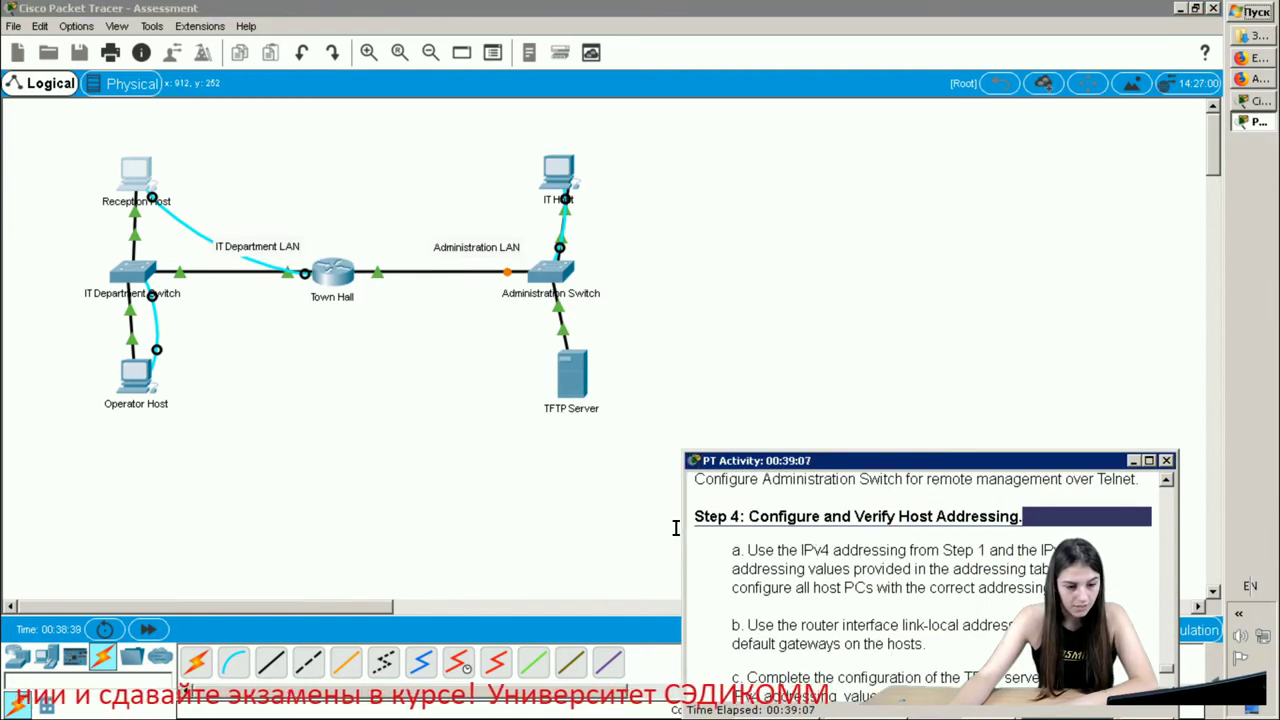
pyautogui.moveTo(801, 550); pyautogui.dragTo(808, 568)
pyautogui.click(929, 562)
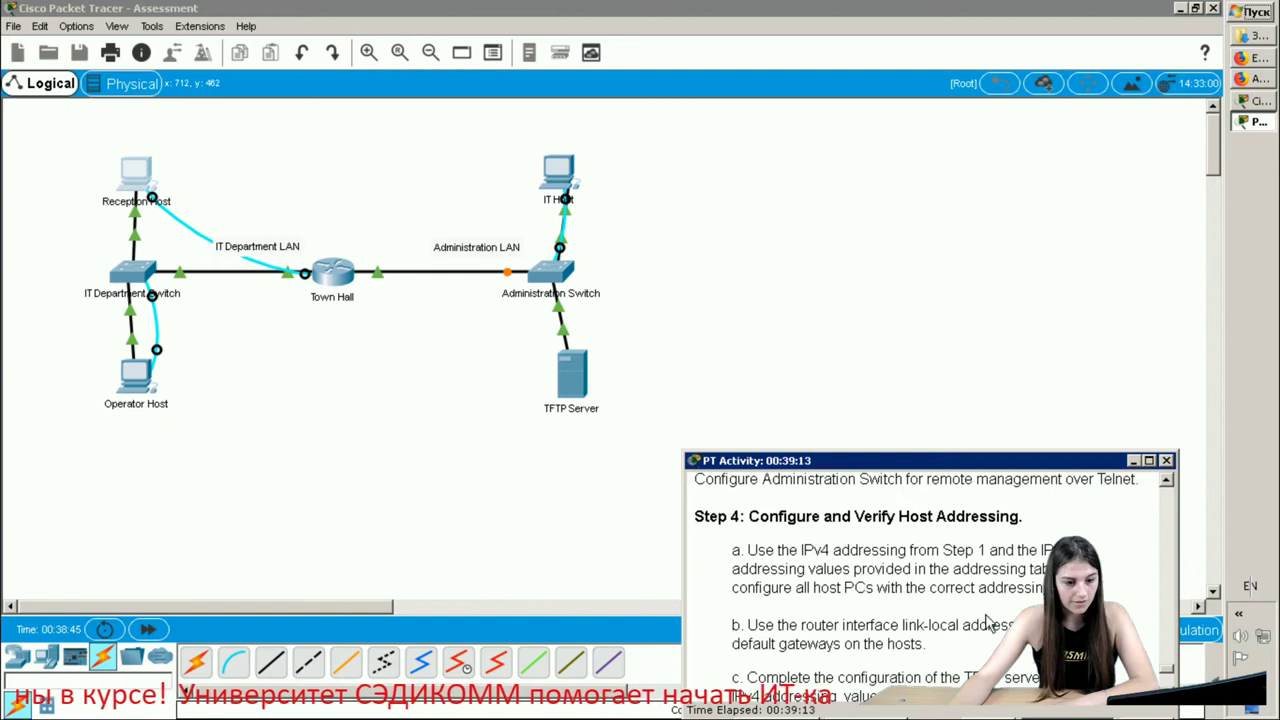
pyautogui.moveTo(1022, 591); pyautogui.dragTo(718, 553)
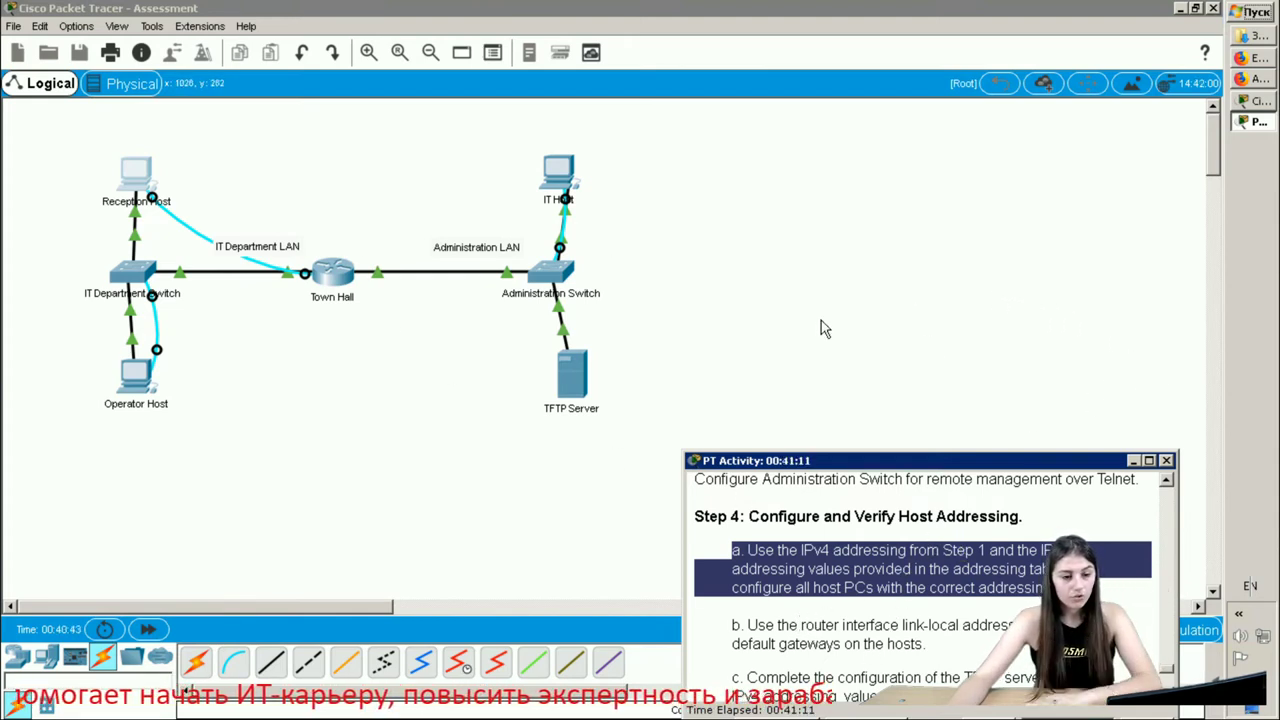
# - Check the addressing spreadsheet, then open the Reception Host's IP Configuration in Packet Tracer
pyautogui.click(1249, 62)
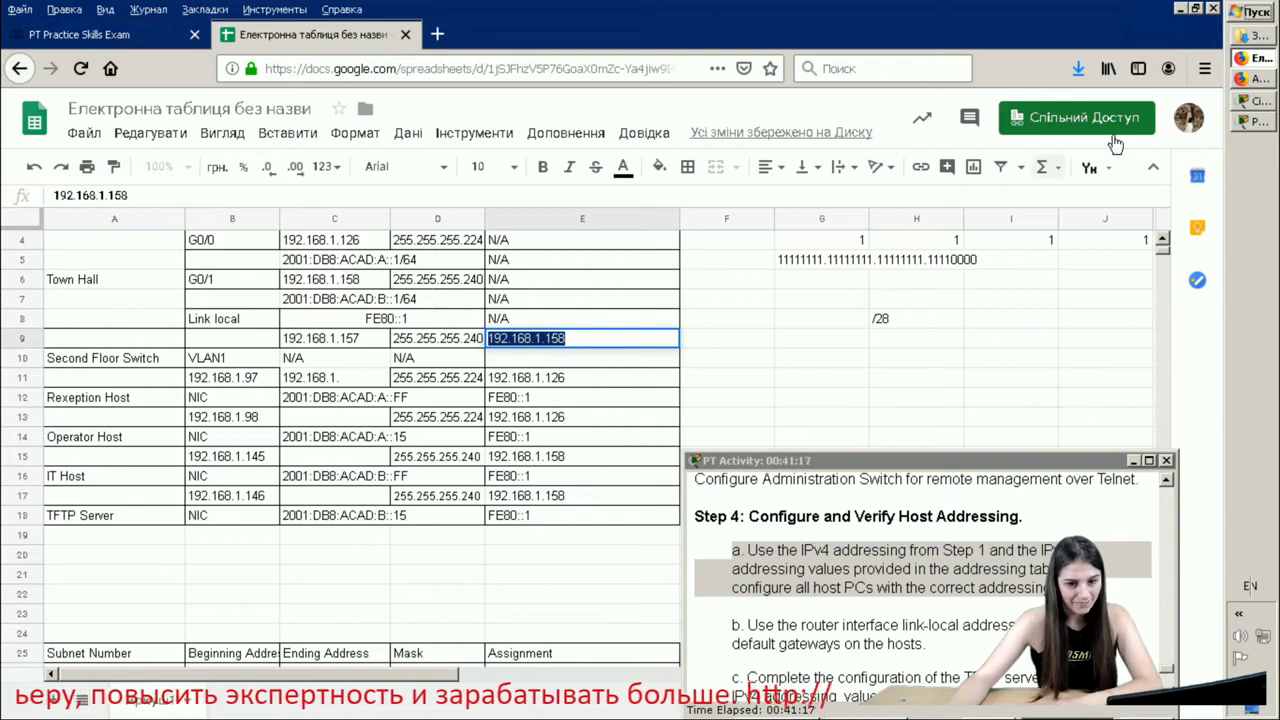
pyautogui.click(1262, 102)
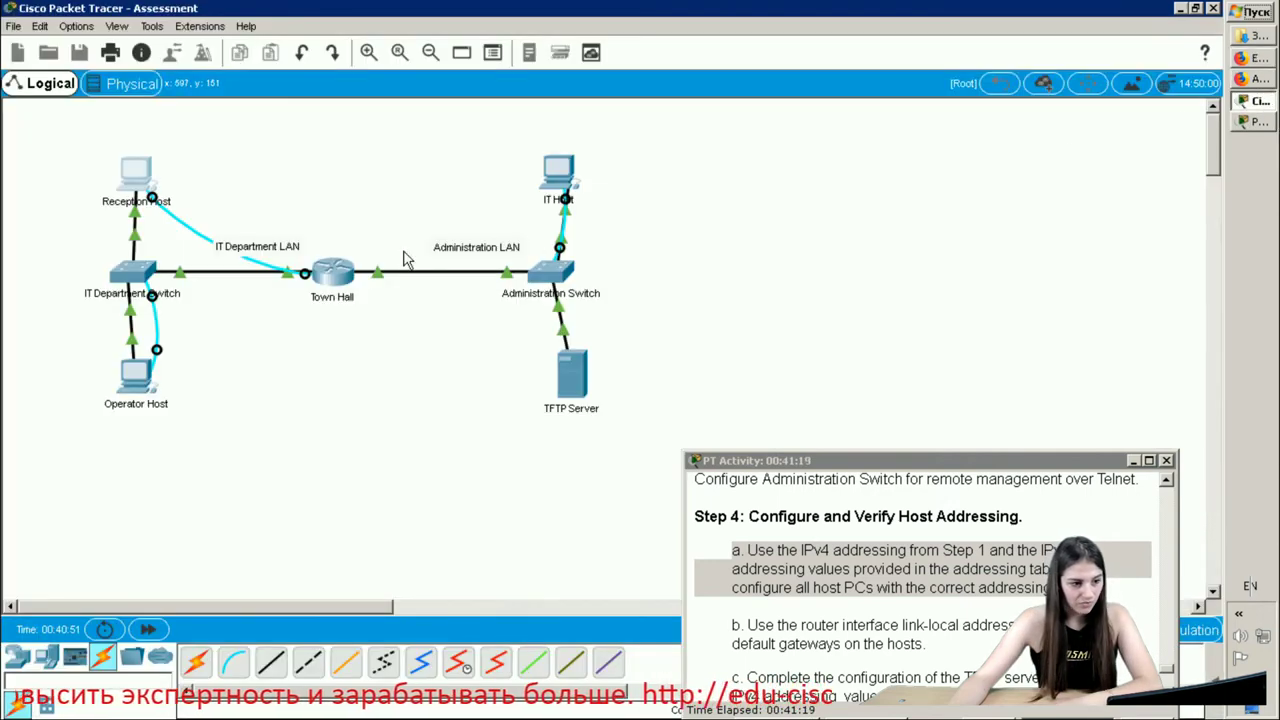
pyautogui.moveTo(408, 258); pyautogui.dragTo(455, 268)
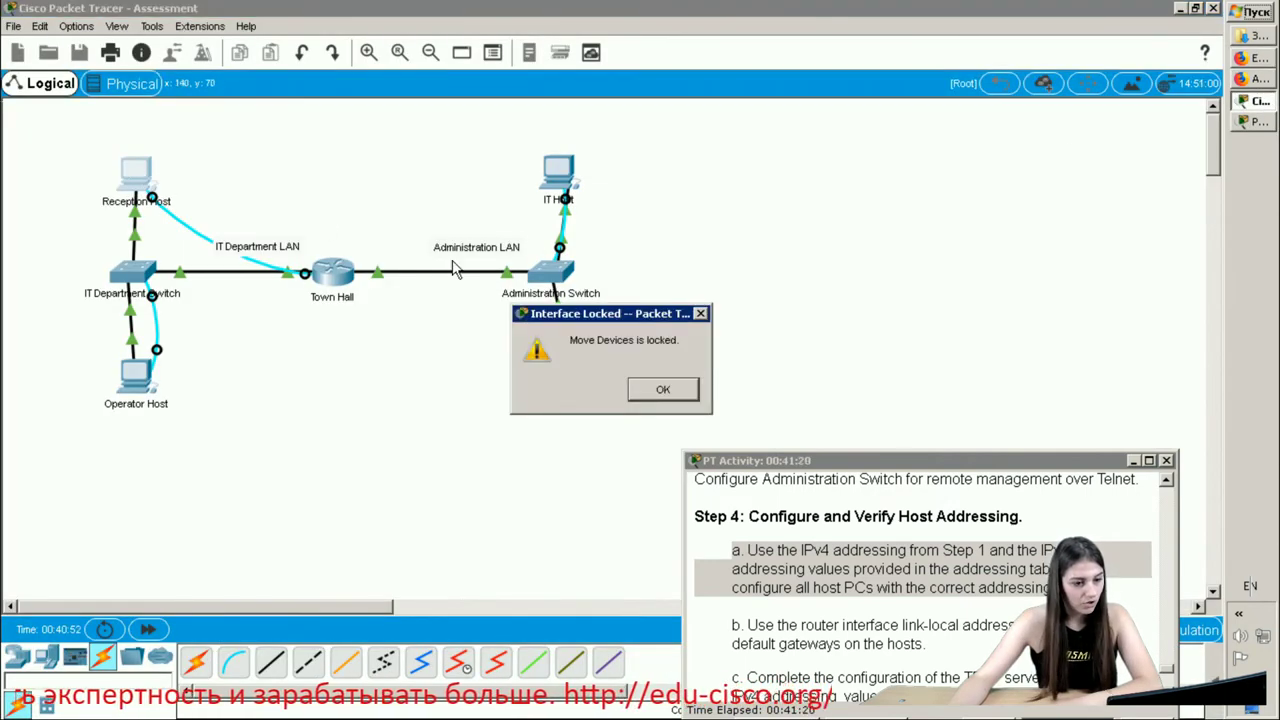
pyautogui.click(662, 391)
pyautogui.click(122, 199)
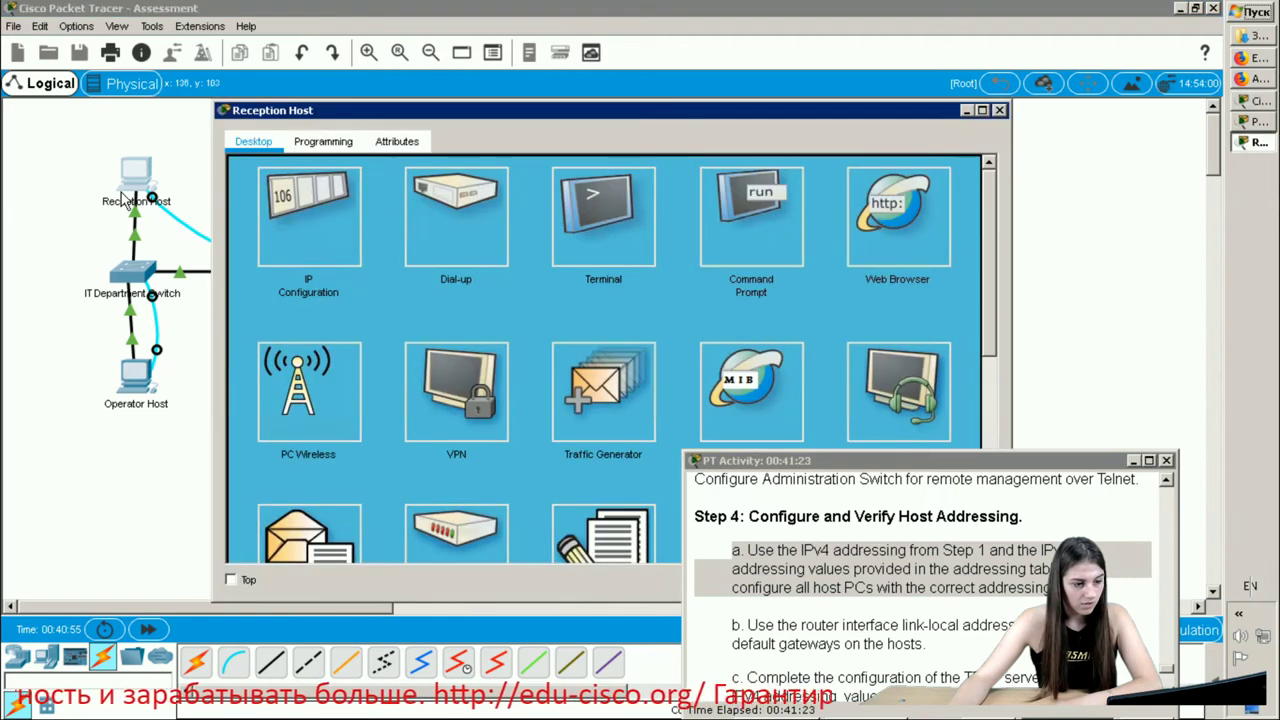
pyautogui.click(316, 220)
pyautogui.click(590, 199)
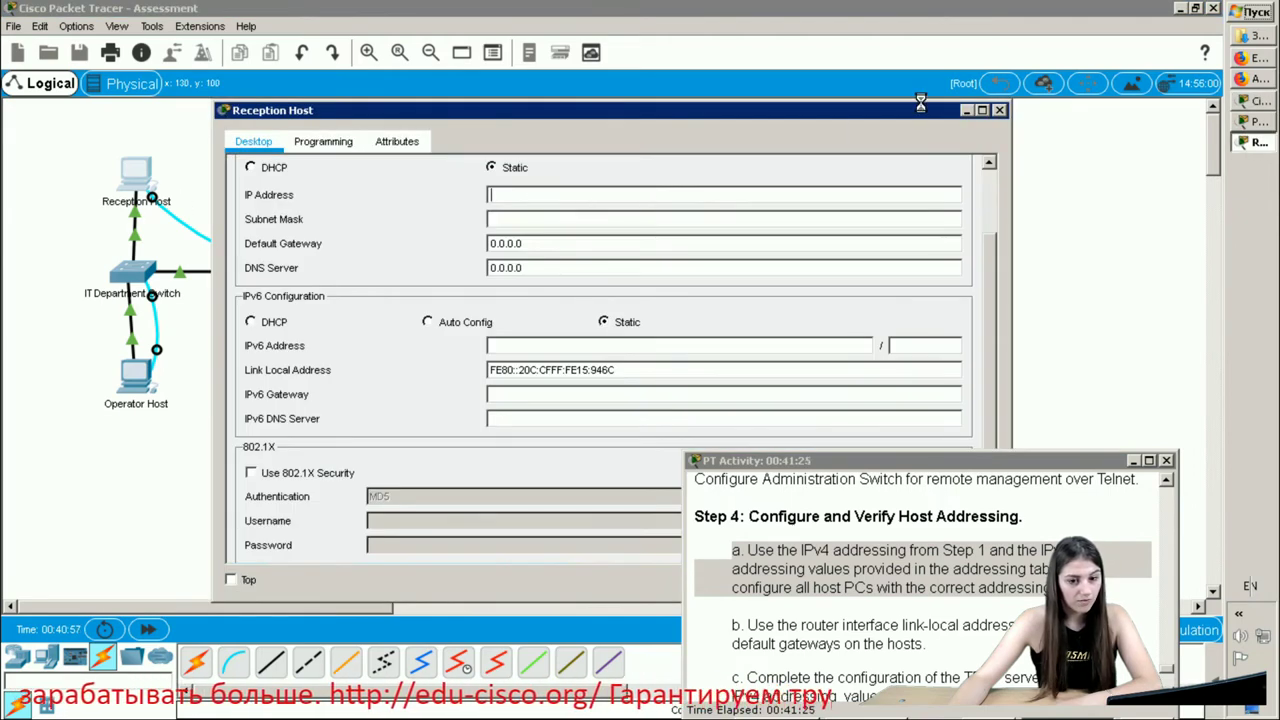
pyautogui.click(1252, 81)
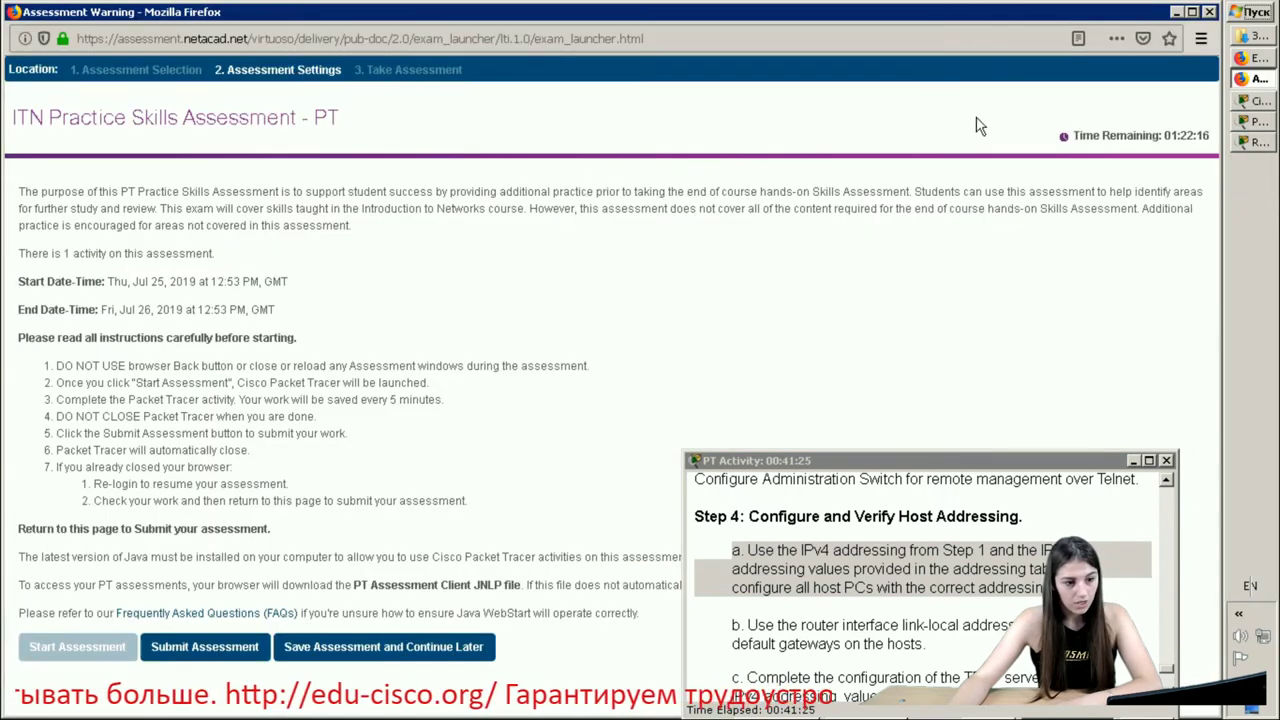
# - Copy 192.168.1.97 from cell B11 and paste it as the Reception Host's IPv4 address
pyautogui.click(1270, 59)
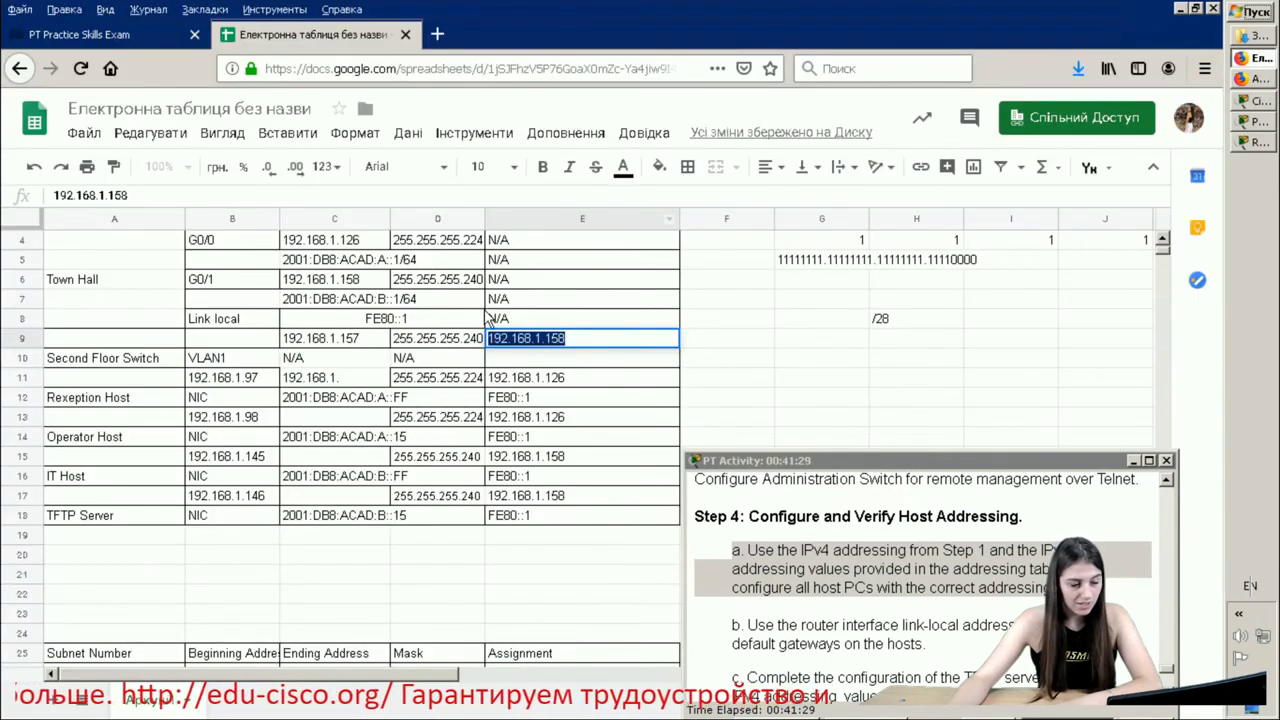
pyautogui.click(308, 377)
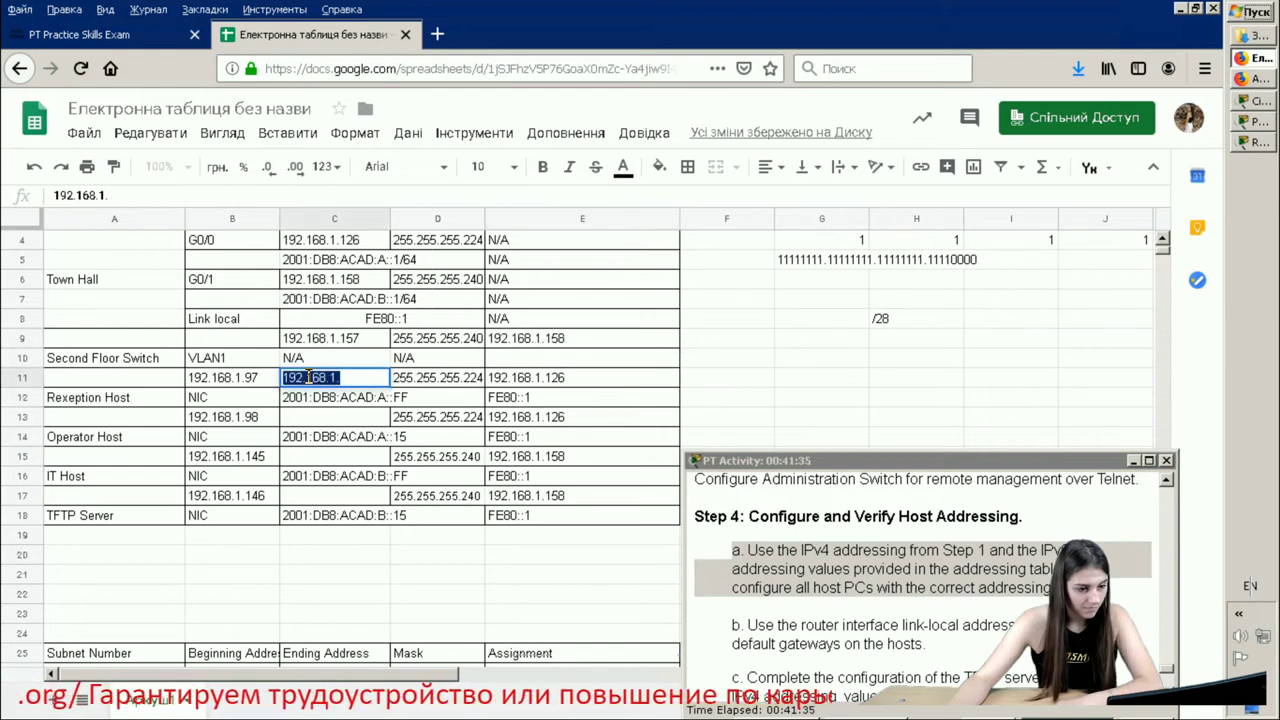
pyautogui.press('BackSpace')
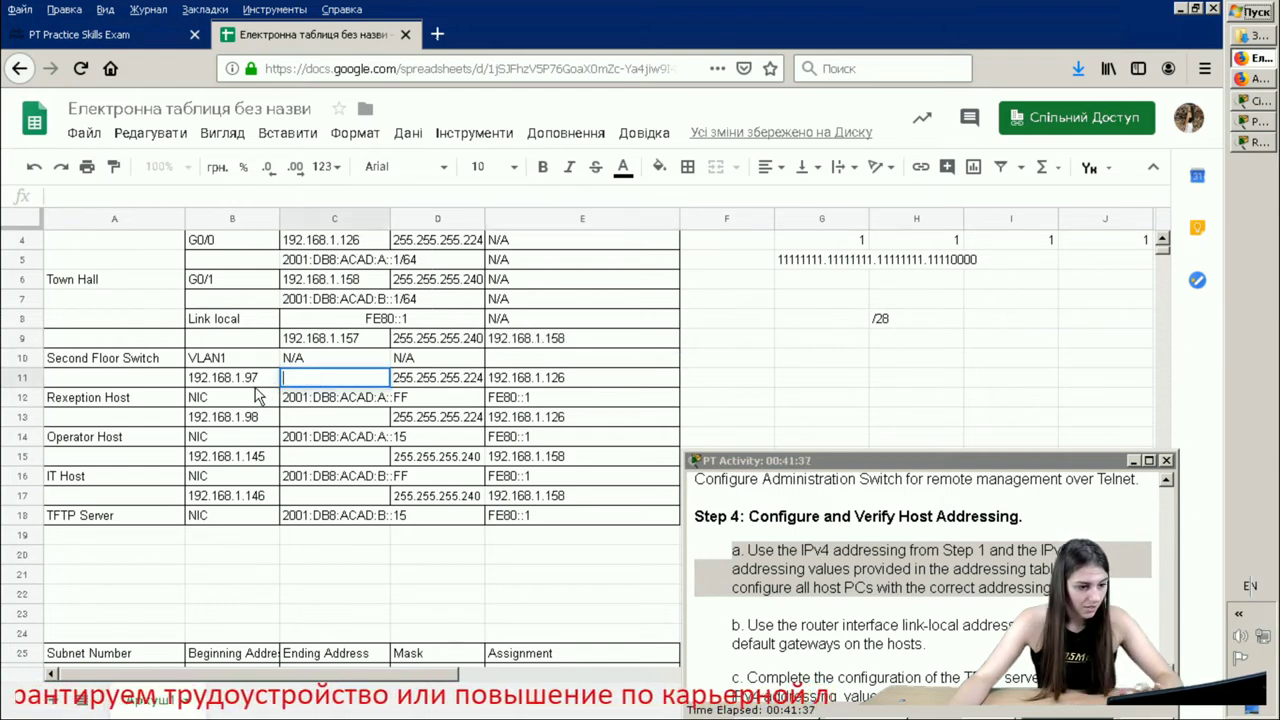
pyautogui.click(262, 380)
pyautogui.doubleClick(262, 378)
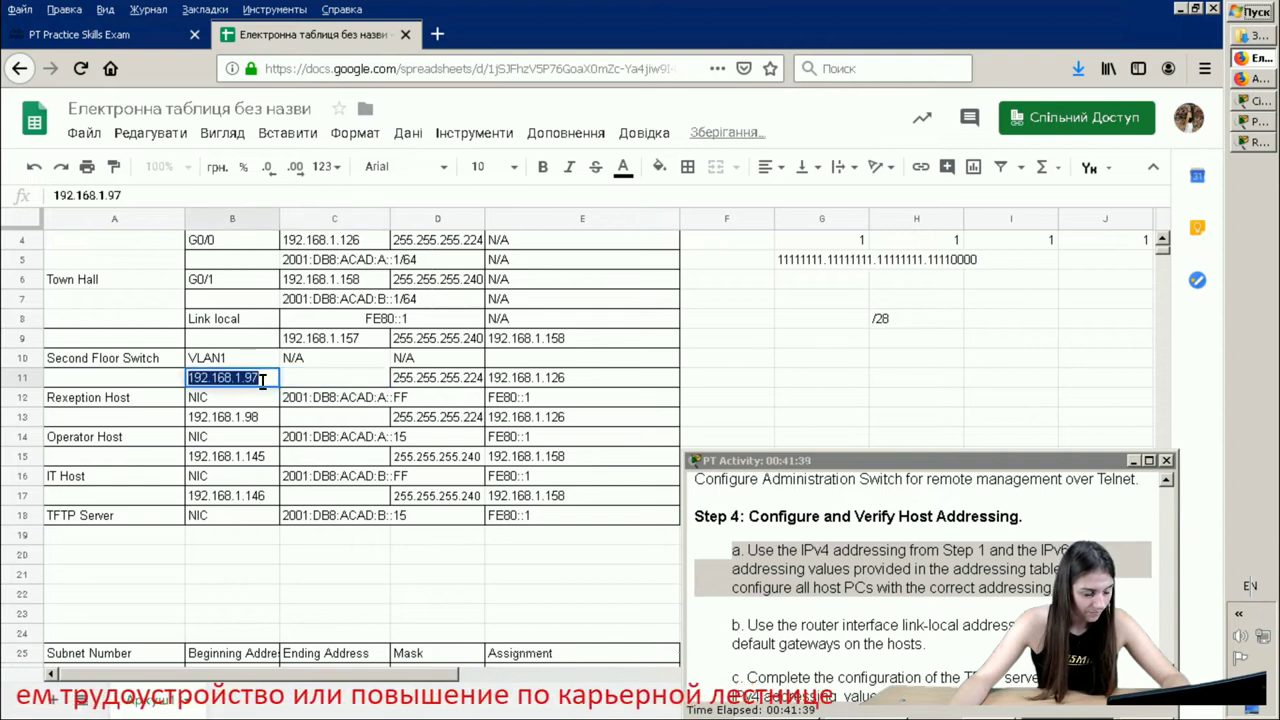
pyautogui.rightClick(262, 380)
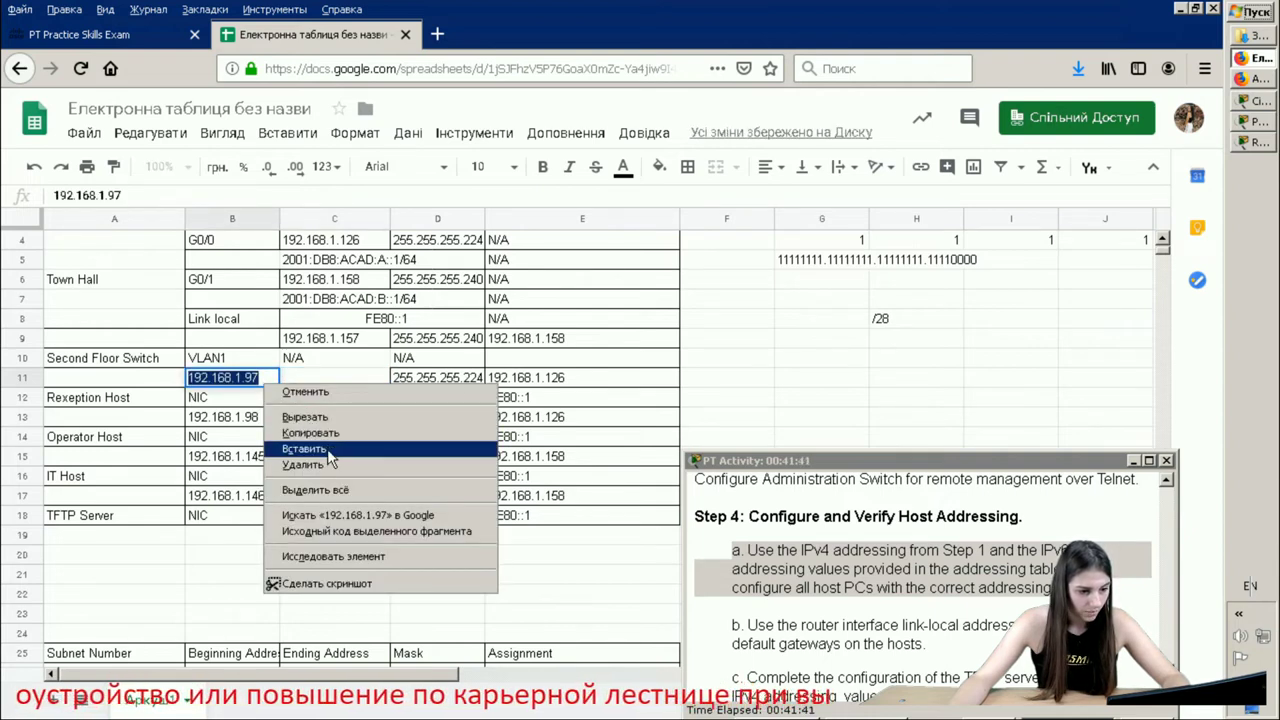
pyautogui.click(310, 432)
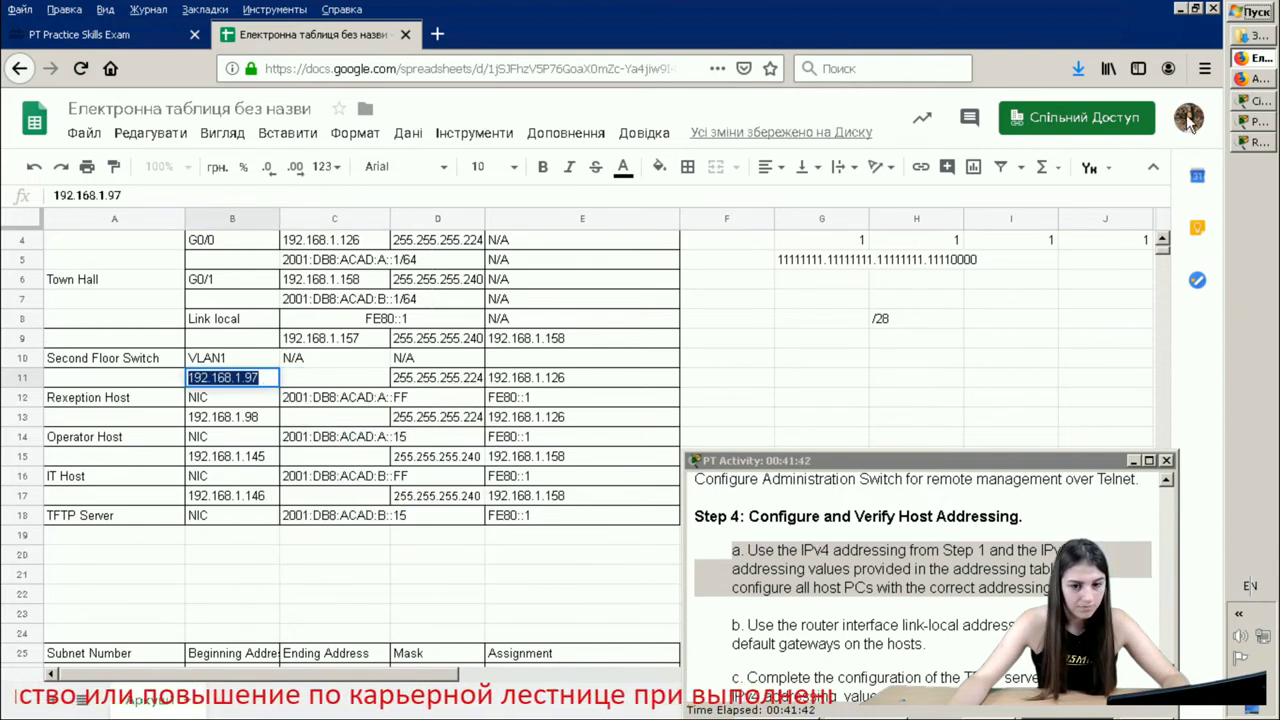
pyautogui.click(1259, 145)
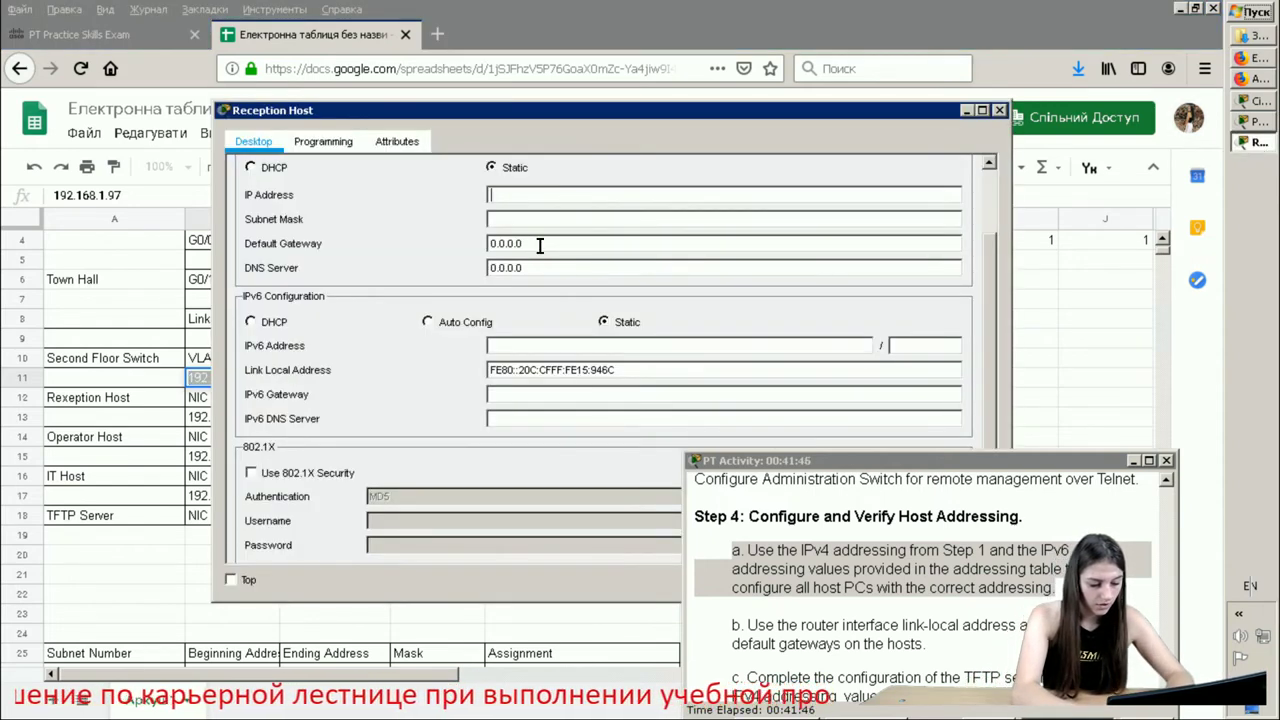
pyautogui.hotkey('ctrl', 'v')
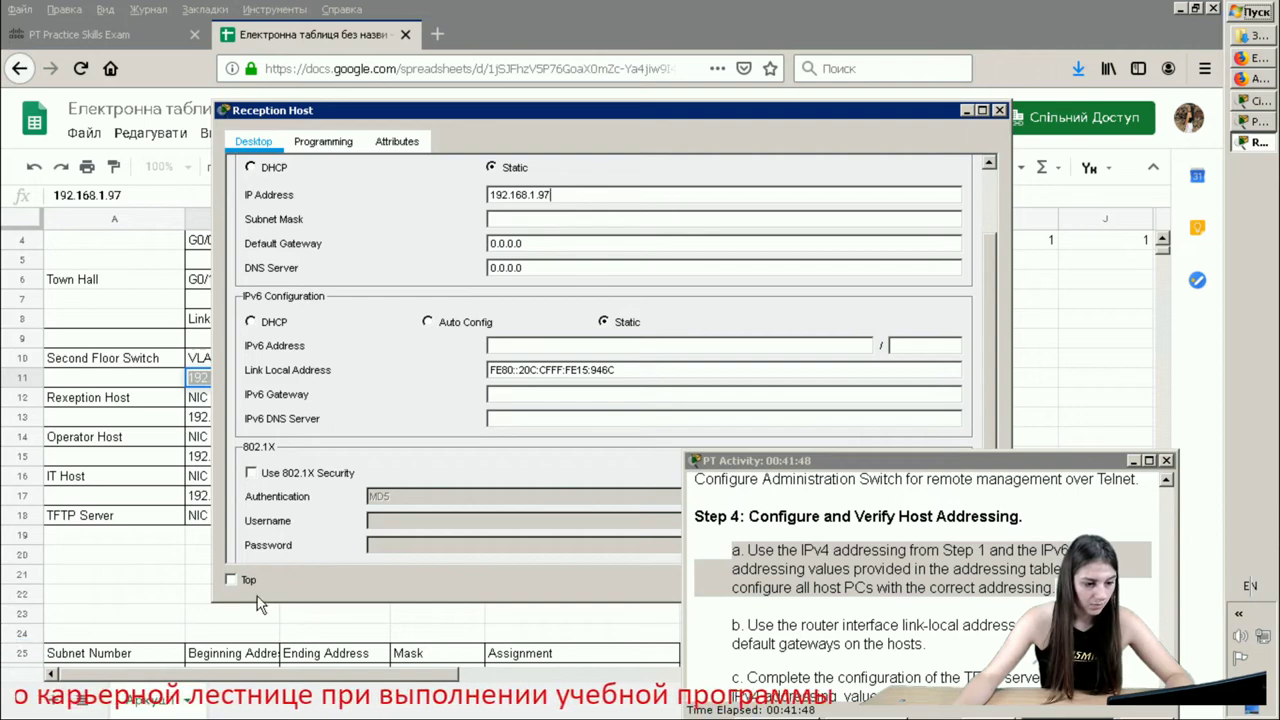
# - Change the Reception Host's subnet mask to 255.255.255.224 and clear the 0.0.0.0 gateway
pyautogui.click(229, 580)
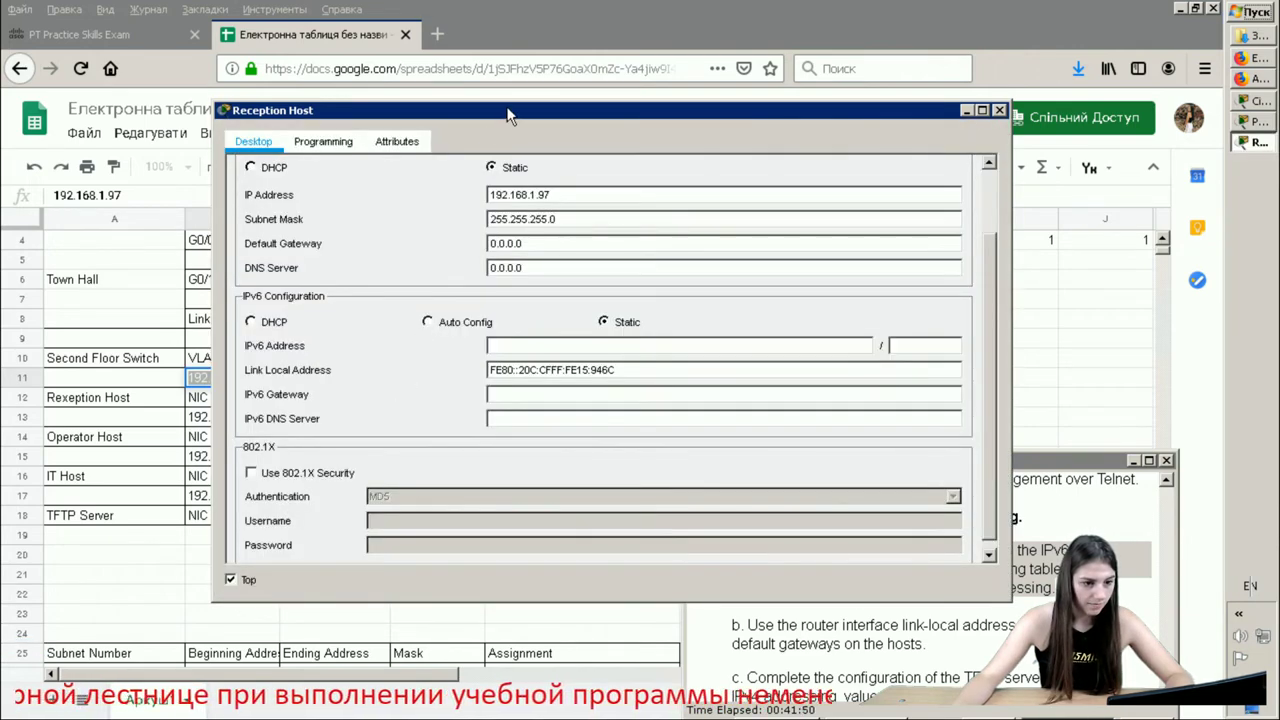
pyautogui.moveTo(507, 112); pyautogui.dragTo(847, 98)
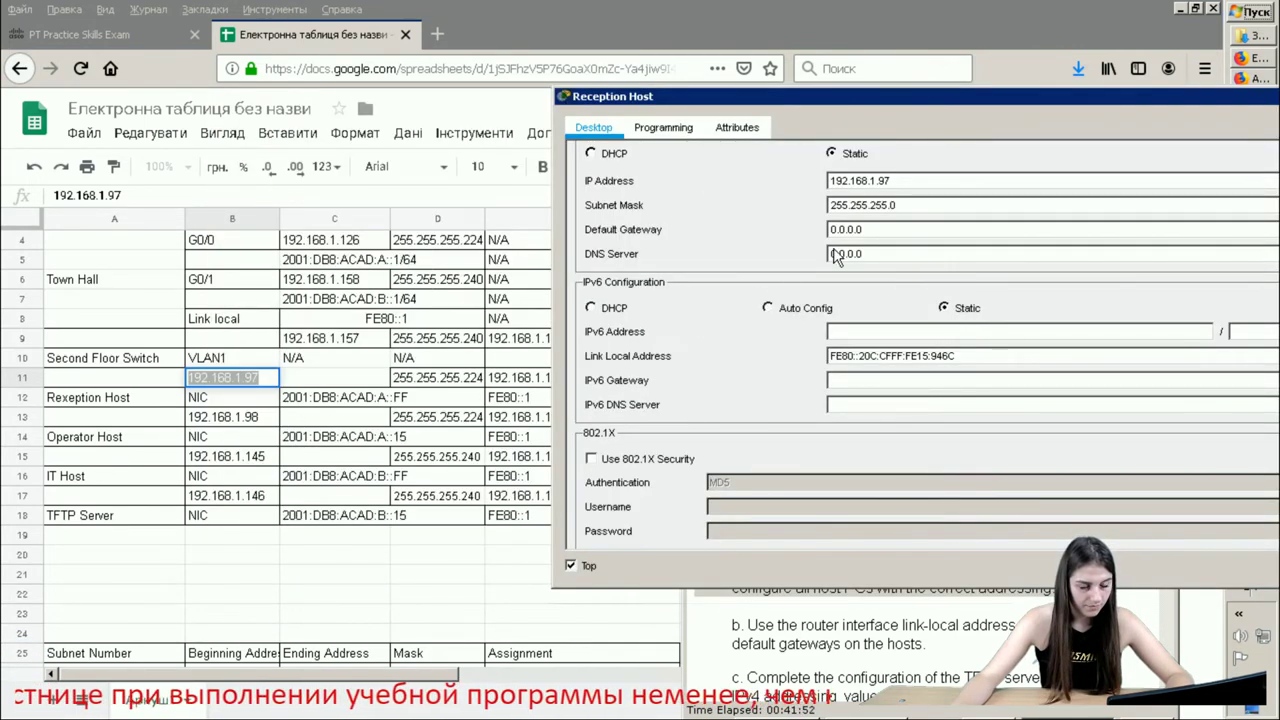
pyautogui.click(909, 207)
pyautogui.press('BackSpace')
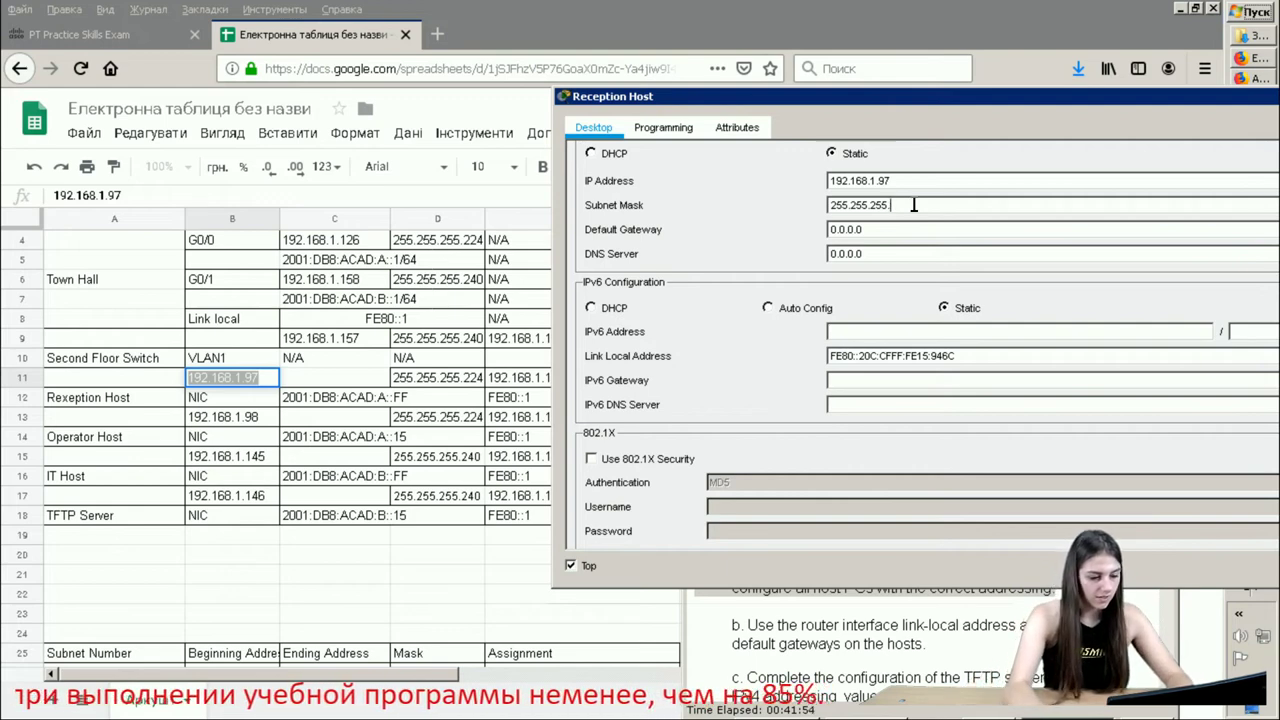
pyautogui.write('224')
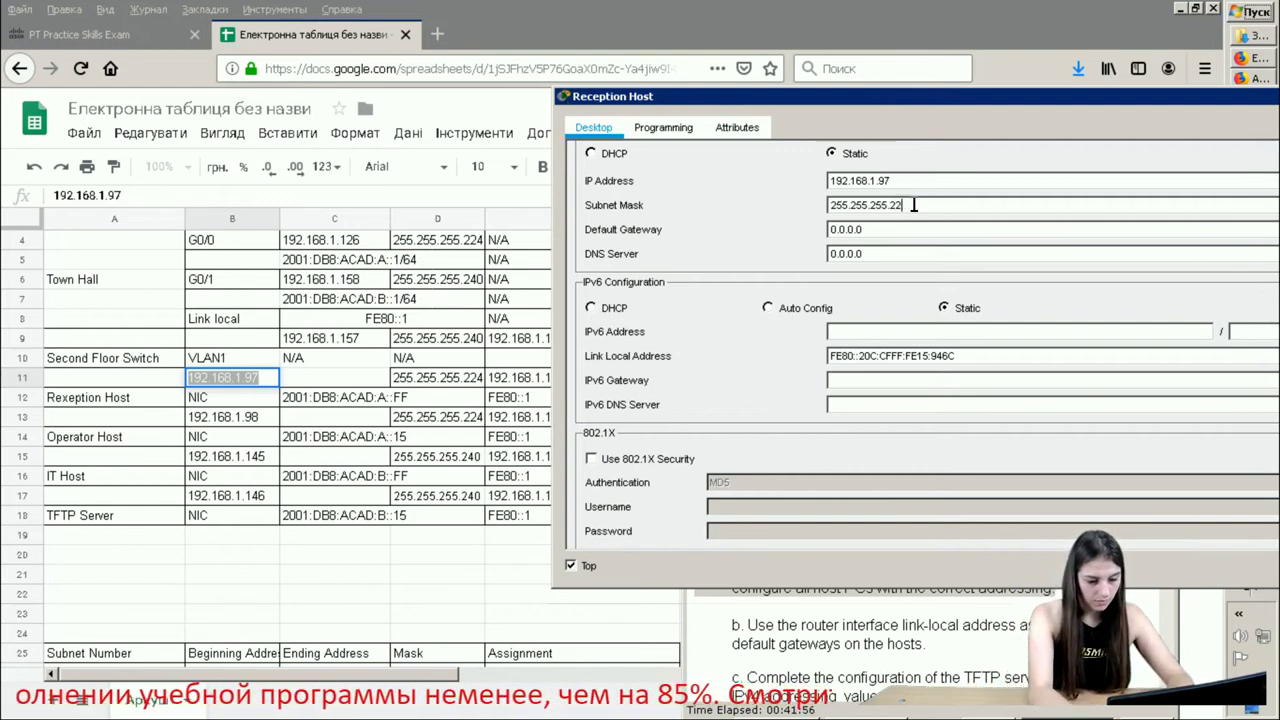
pyautogui.press('BackSpace')
pyautogui.write('4')
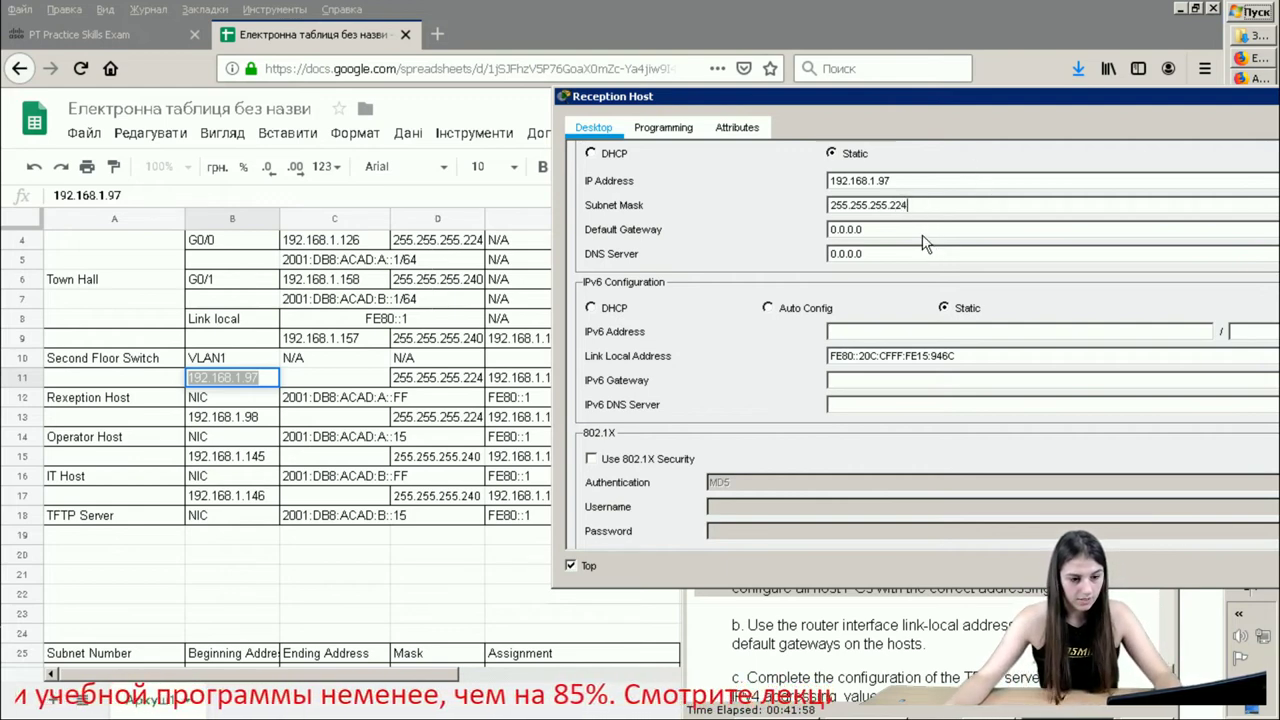
pyautogui.click(923, 230)
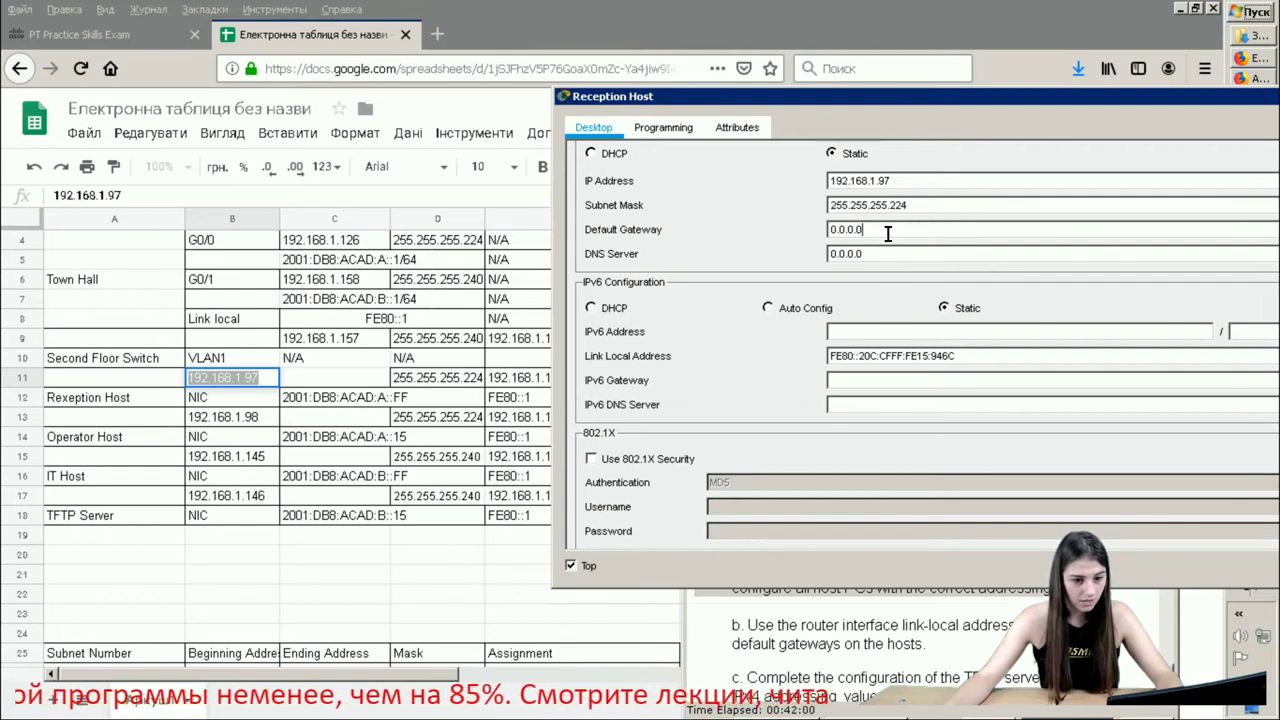
pyautogui.doubleClick(887, 232)
pyautogui.press('BackSpace')
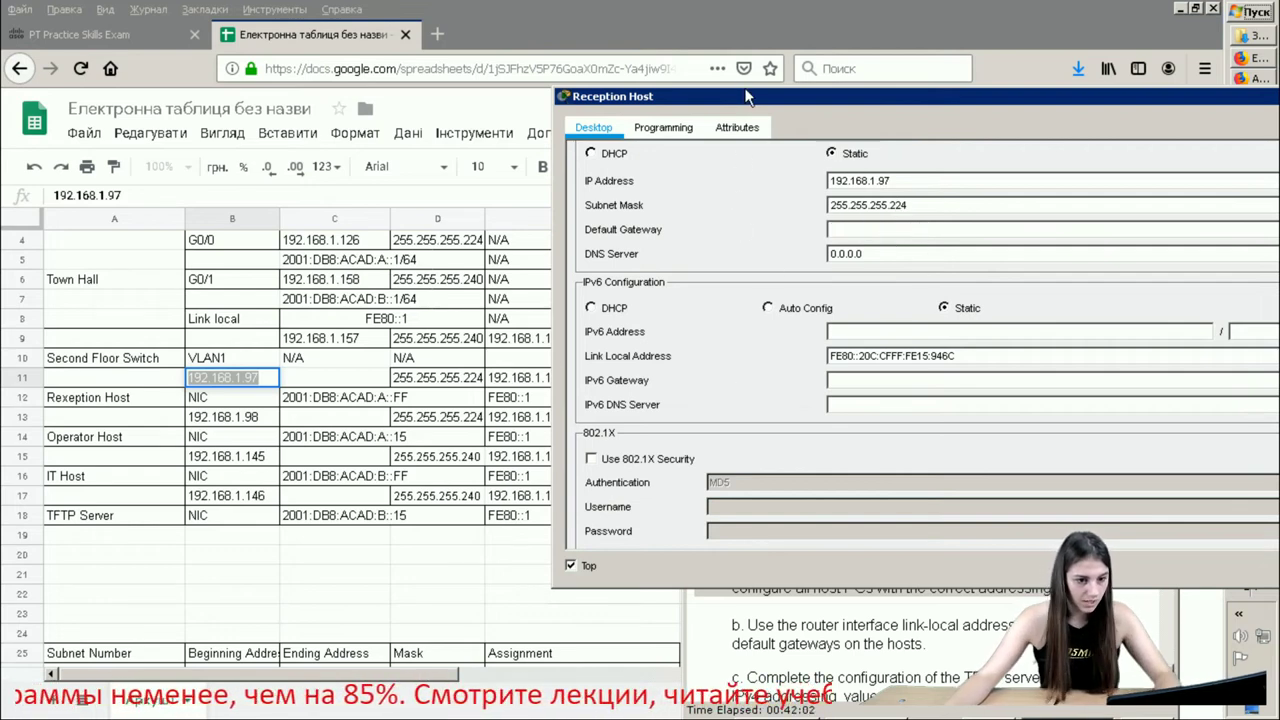
# - Copy 192.168.1.126 from cell E11 and paste it as the Reception Host's default gateway
pyautogui.moveTo(818, 91); pyautogui.dragTo(927, 83)
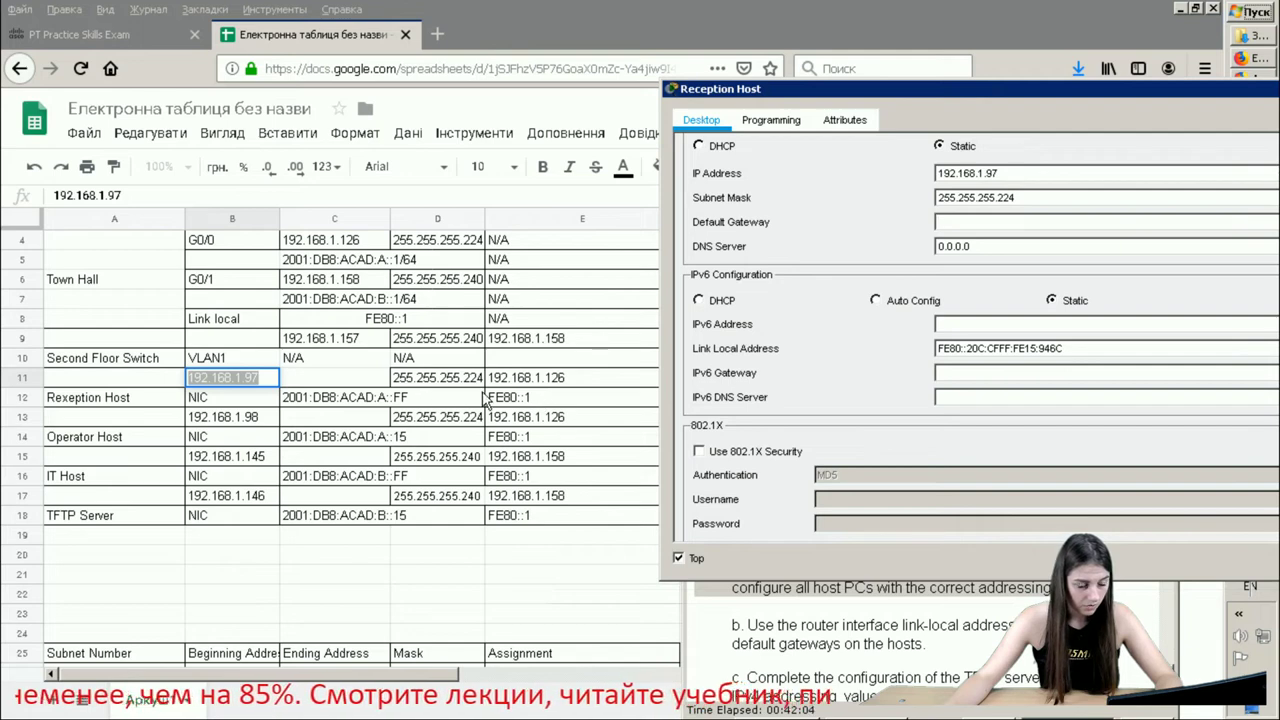
pyautogui.click(548, 388)
pyautogui.doubleClick(548, 380)
pyautogui.rightClick(548, 378)
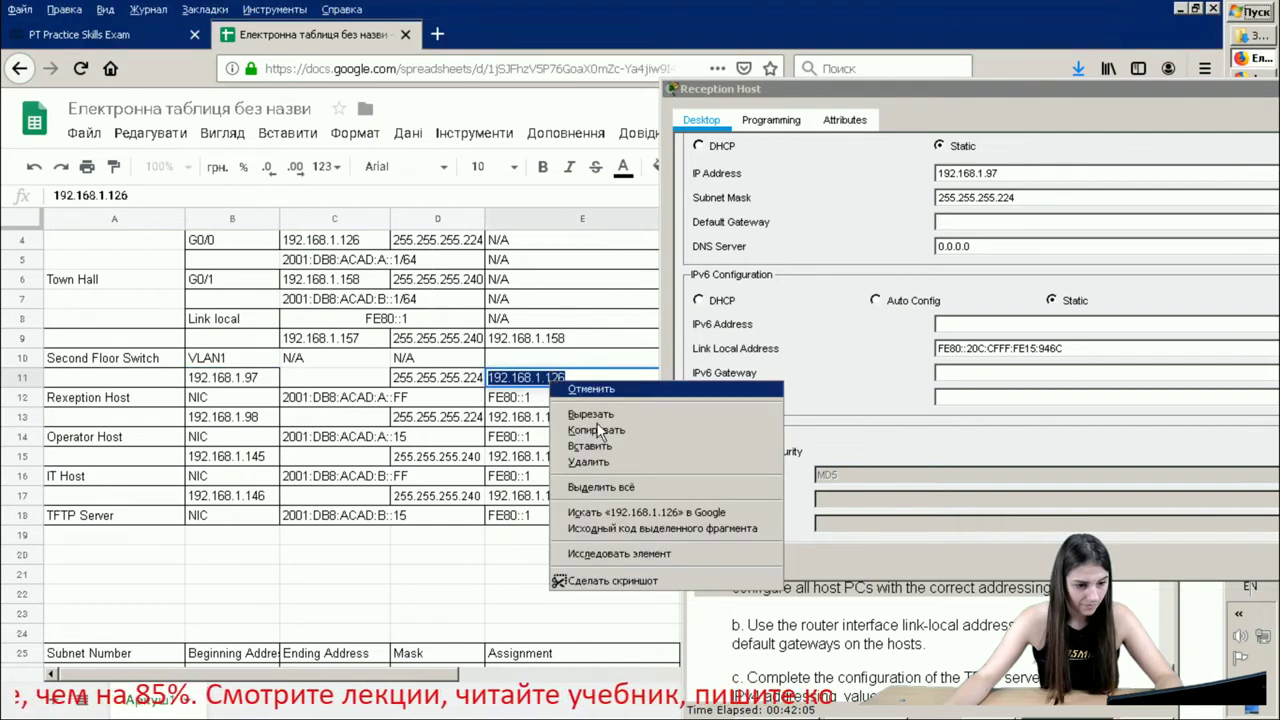
pyautogui.click(610, 437)
pyautogui.click(967, 222)
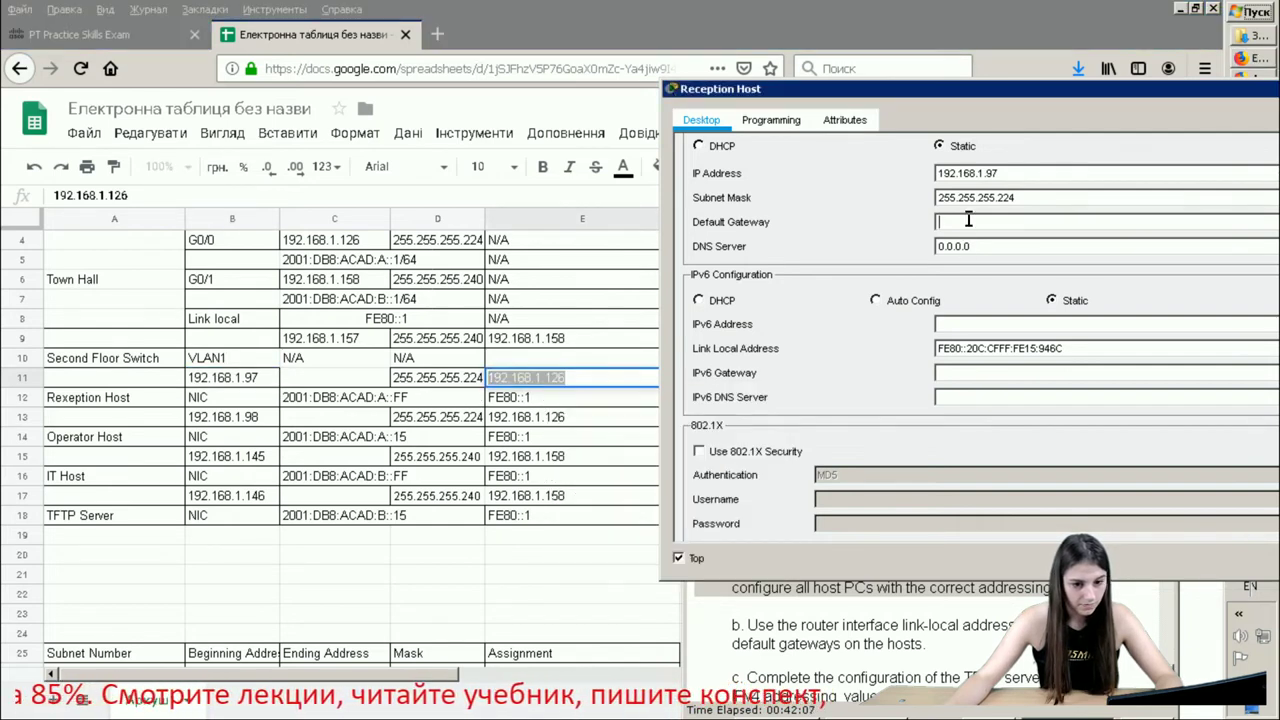
pyautogui.rightClick(967, 220)
pyautogui.click(997, 313)
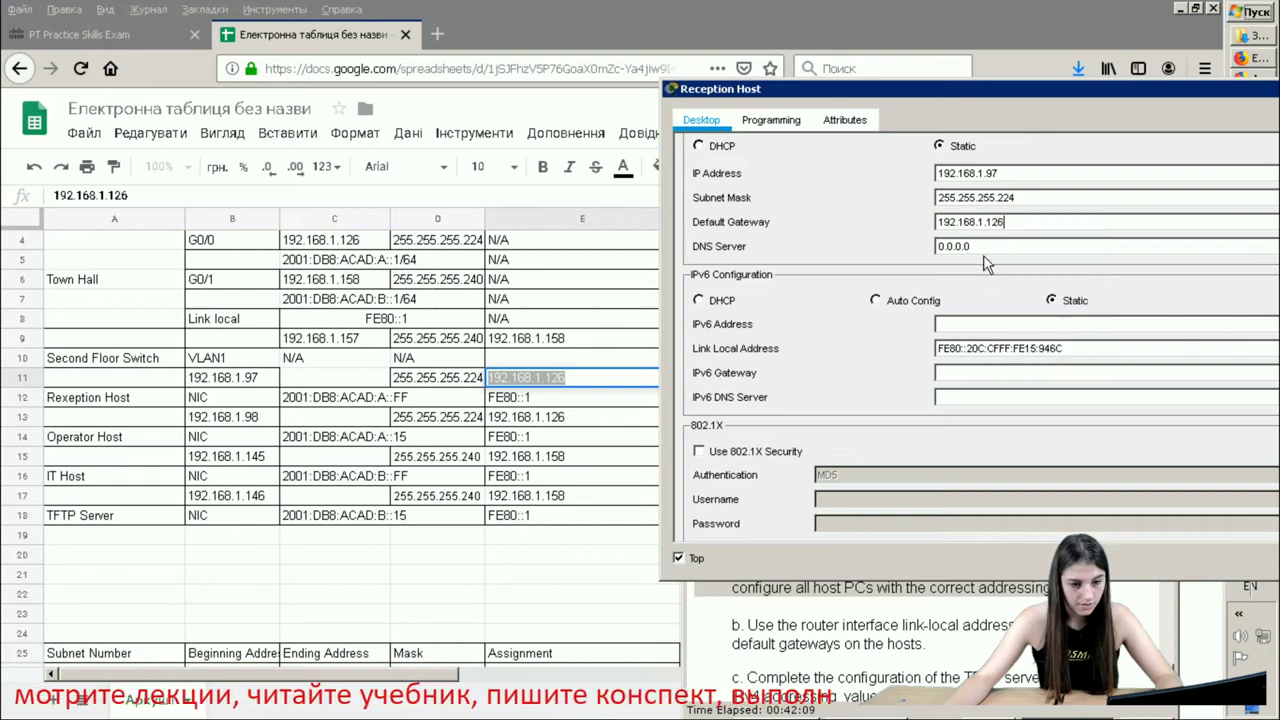
pyautogui.click(983, 324)
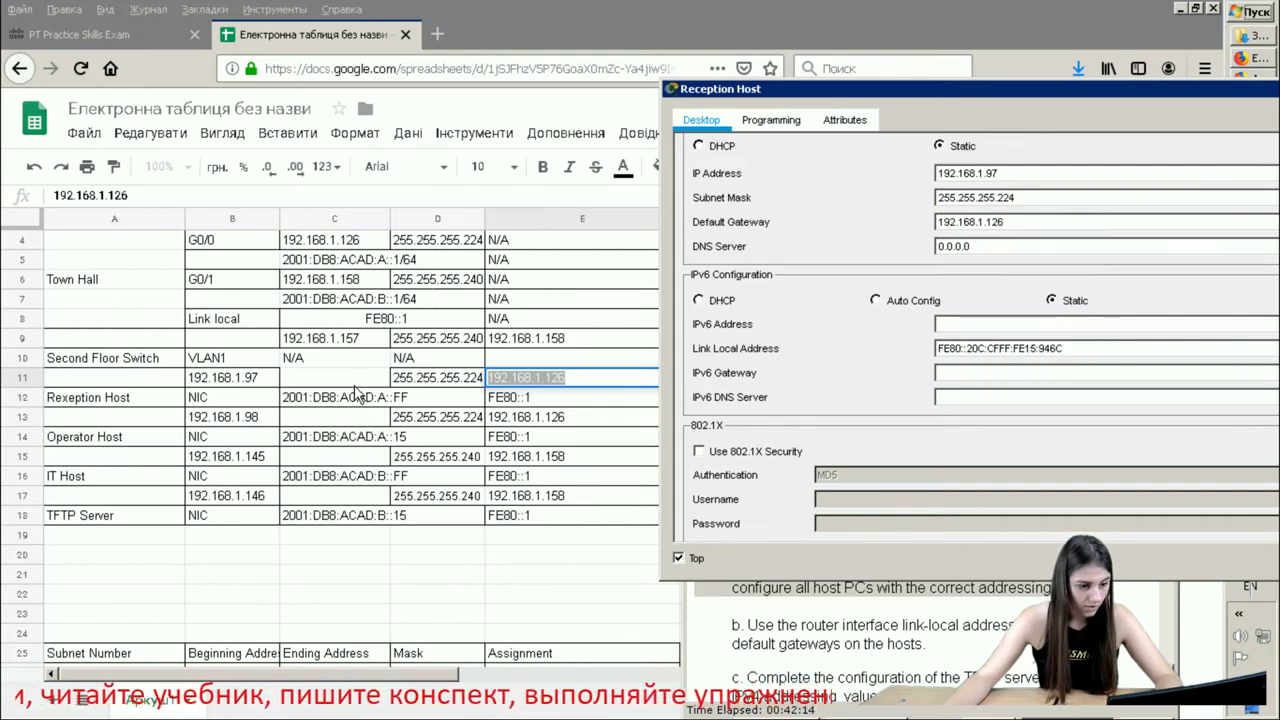
# - Copy 2001:DB8:ACAD:A::FF from cell C12 into the Reception Host's IPv6 Address field
pyautogui.click(357, 400)
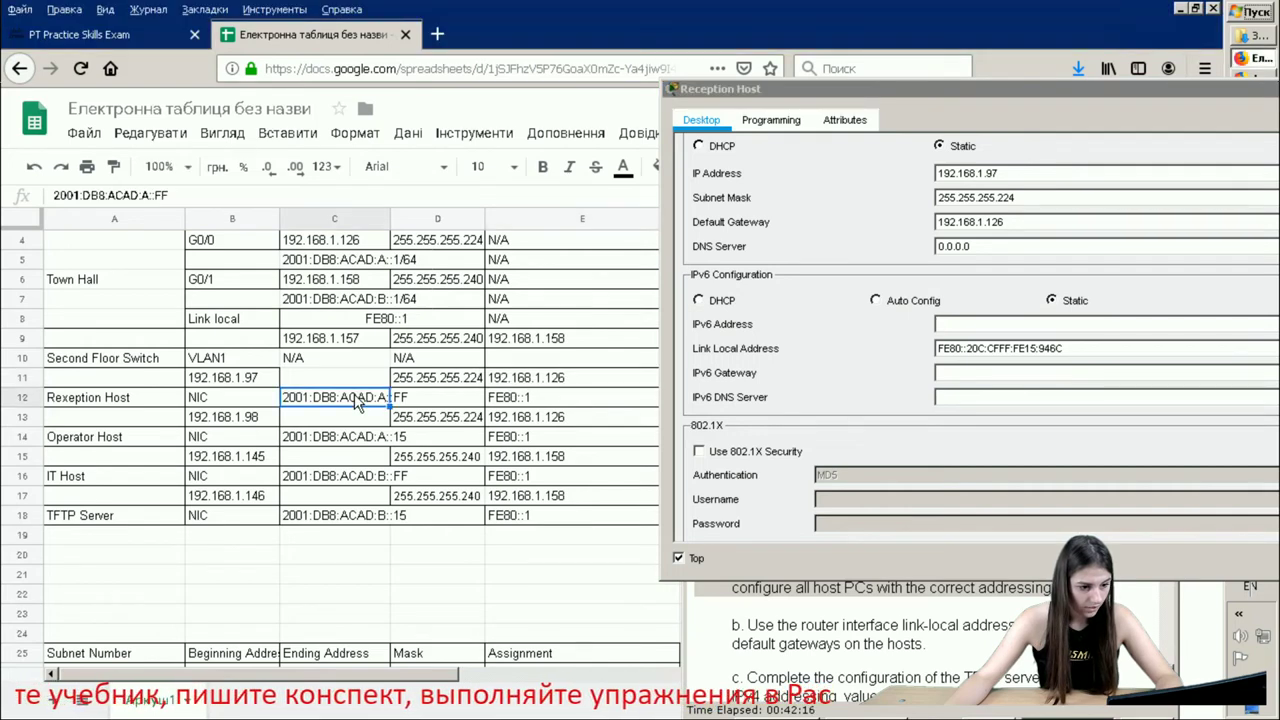
pyautogui.doubleClick(357, 398)
pyautogui.doubleClick(357, 397)
pyautogui.tripleClick(357, 397)
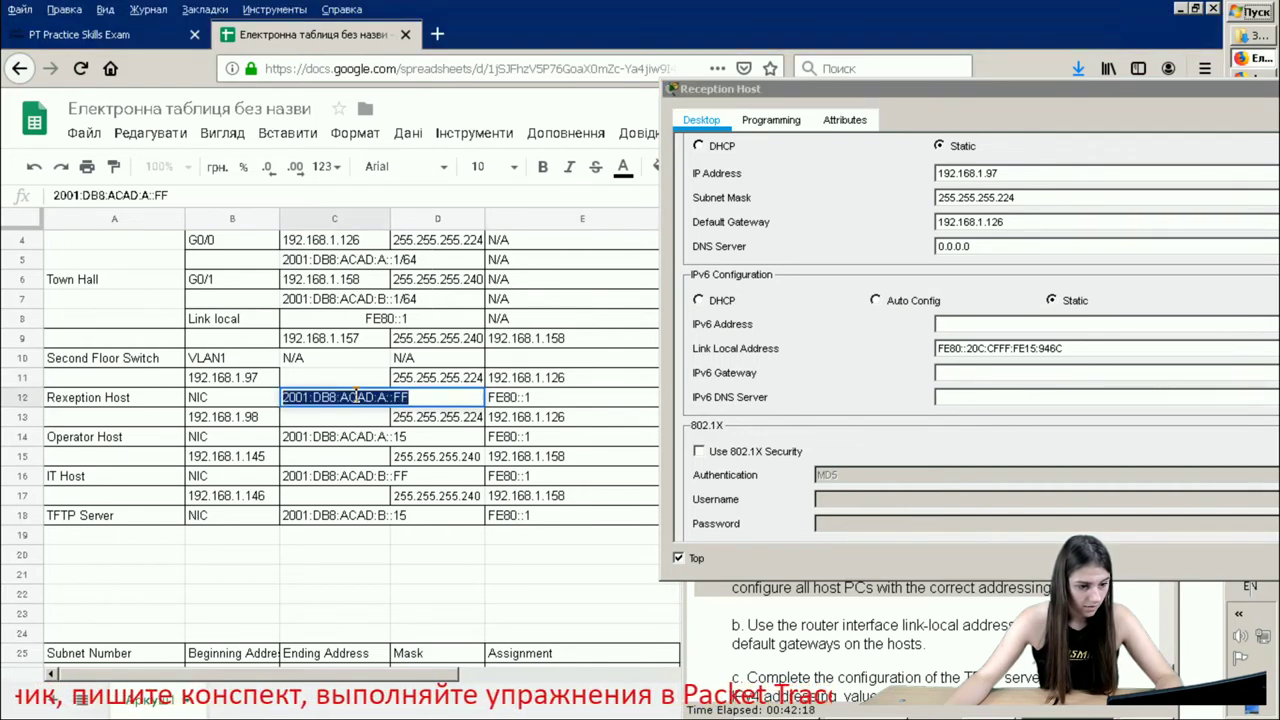
pyautogui.rightClick(357, 397)
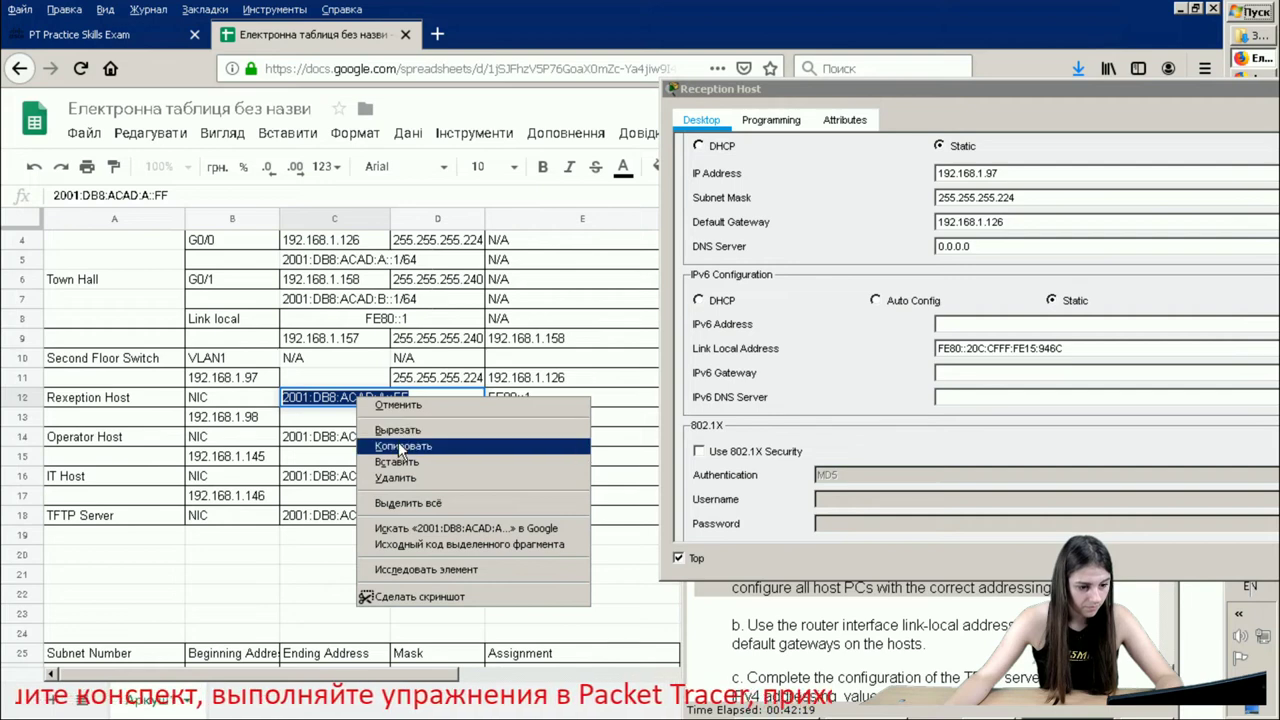
pyautogui.click(402, 446)
pyautogui.click(1006, 328)
pyautogui.rightClick(1006, 328)
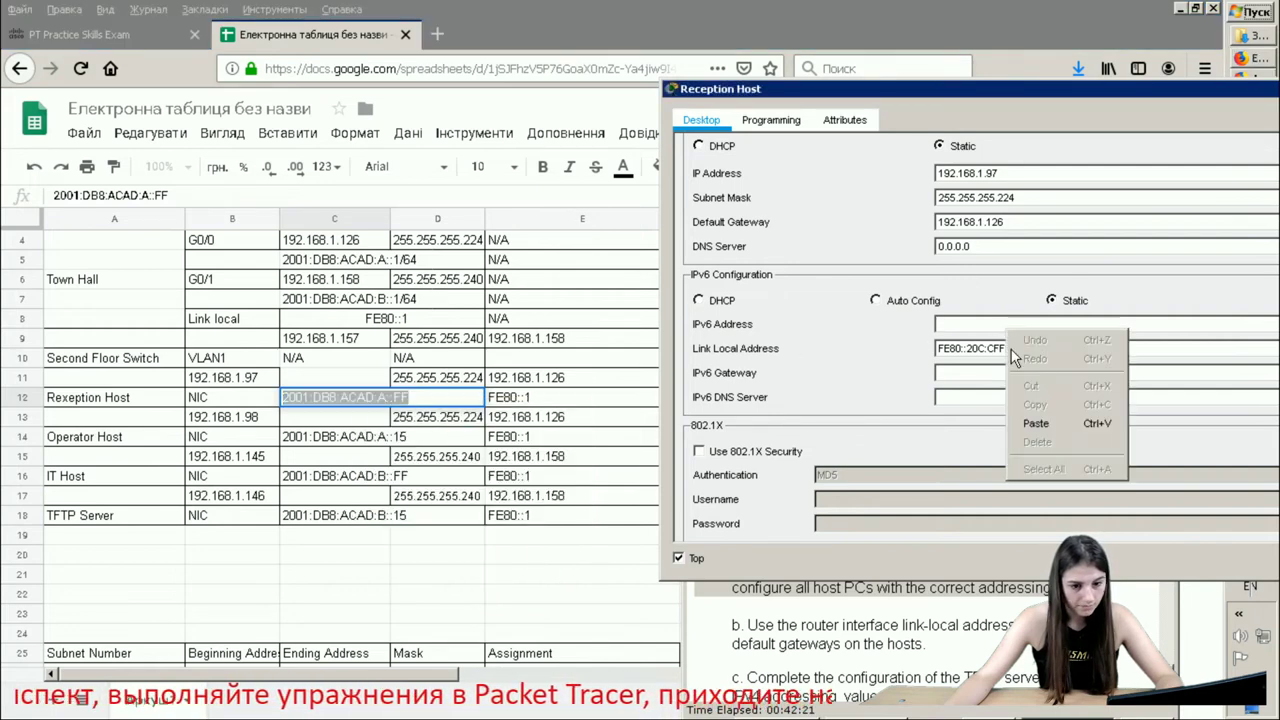
pyautogui.click(1037, 424)
# - Set the IPv6 prefix length to 64 and close the Reception Host configuration
pyautogui.moveTo(1020, 88); pyautogui.dragTo(790, 102)
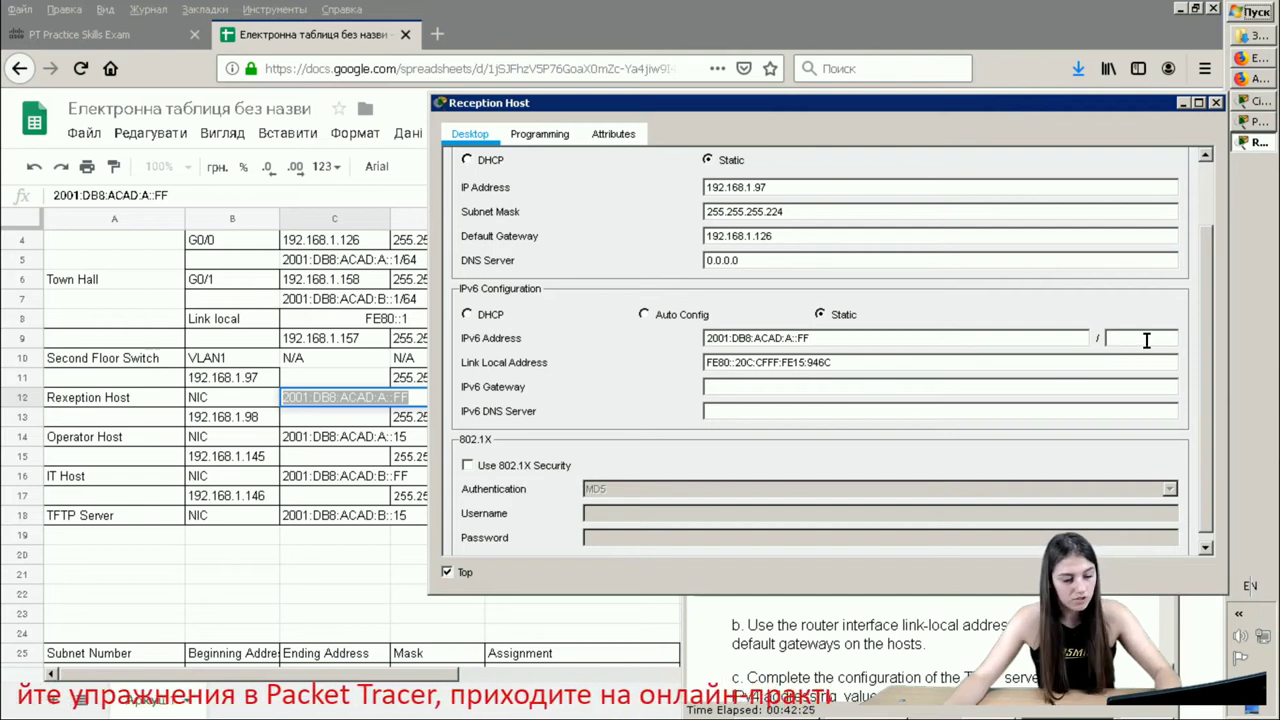
pyautogui.write('64')
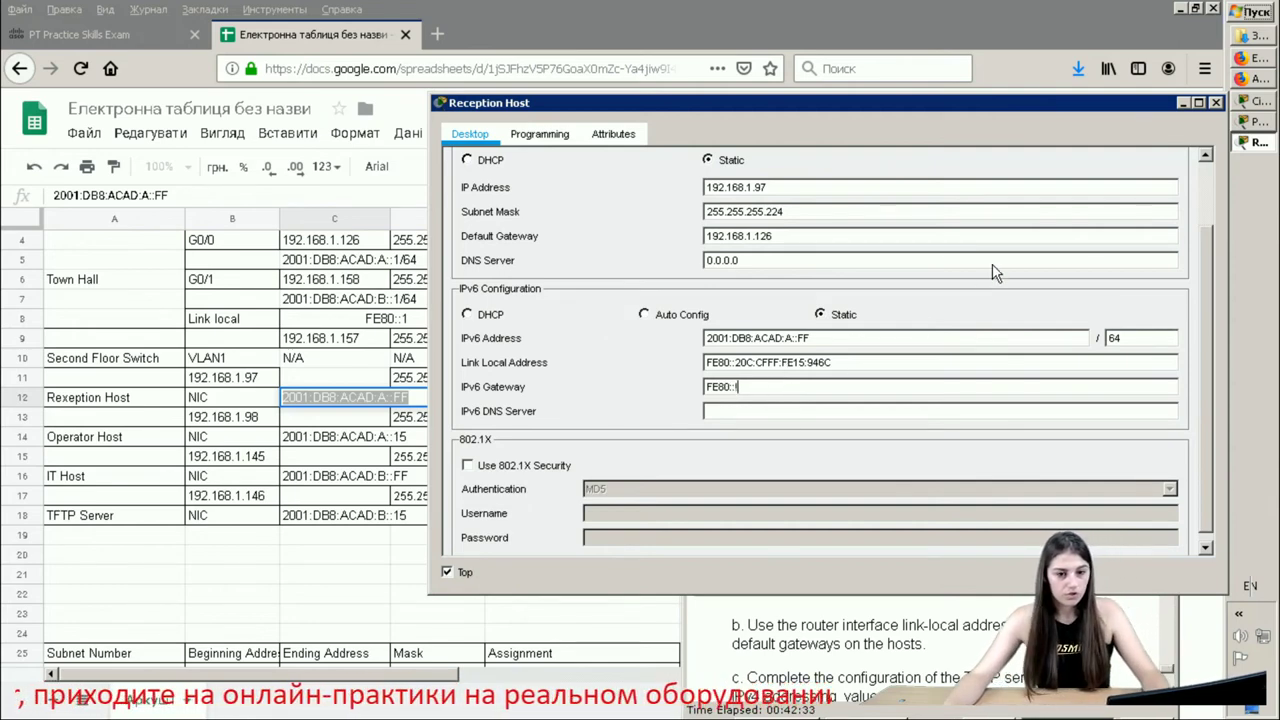
pyautogui.click(1216, 102)
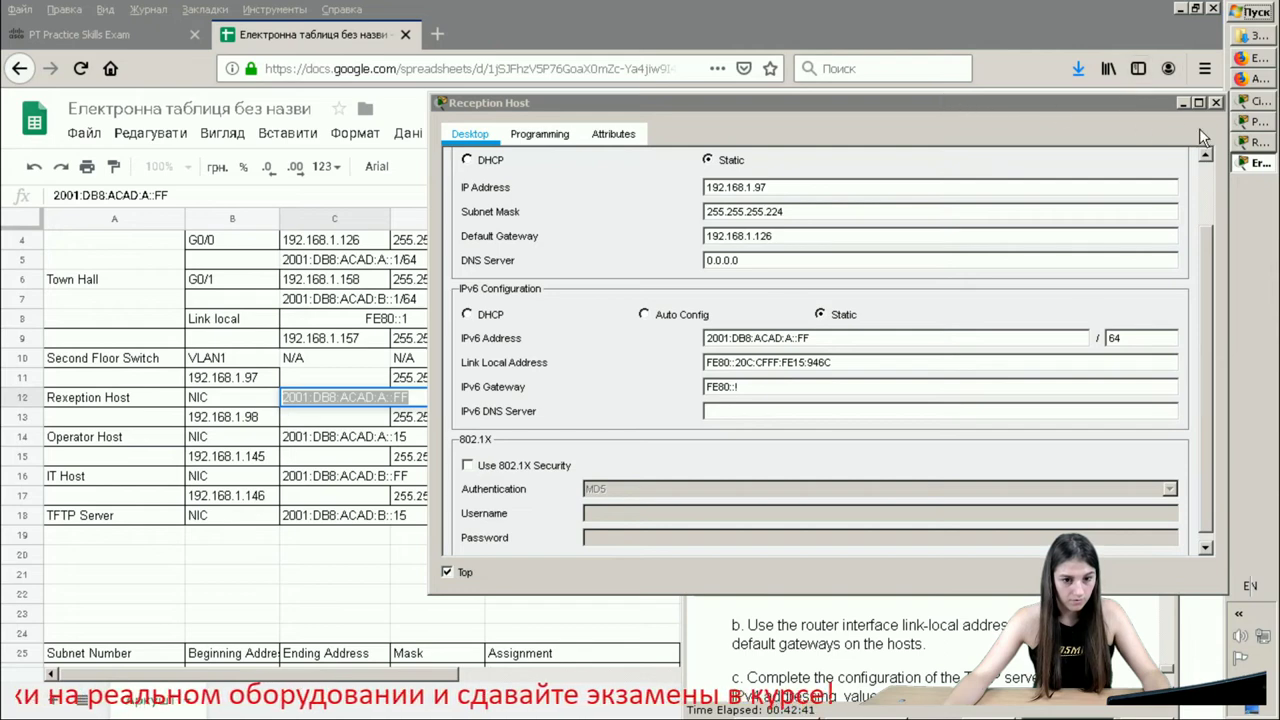
pyautogui.click(1216, 102)
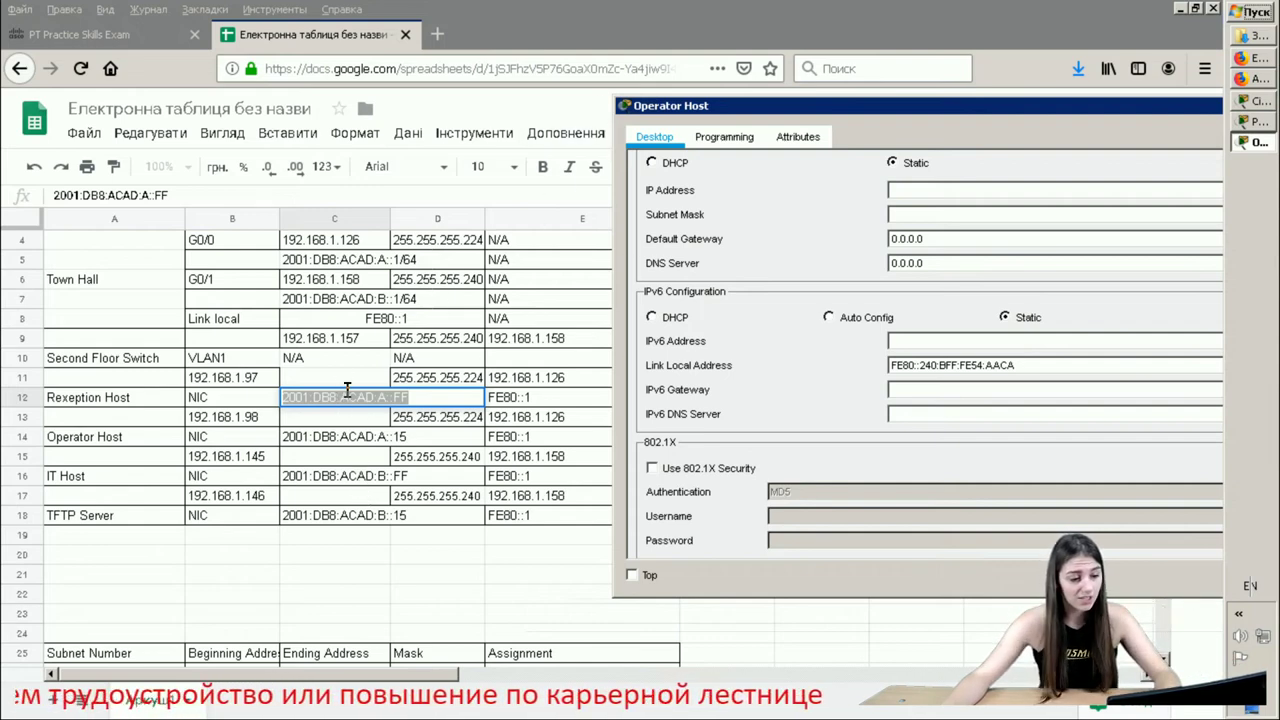
# - Copy 192.168.1.98 from cell B13 and paste it as the Operator Host's IPv4 address
pyautogui.doubleClick(251, 418)
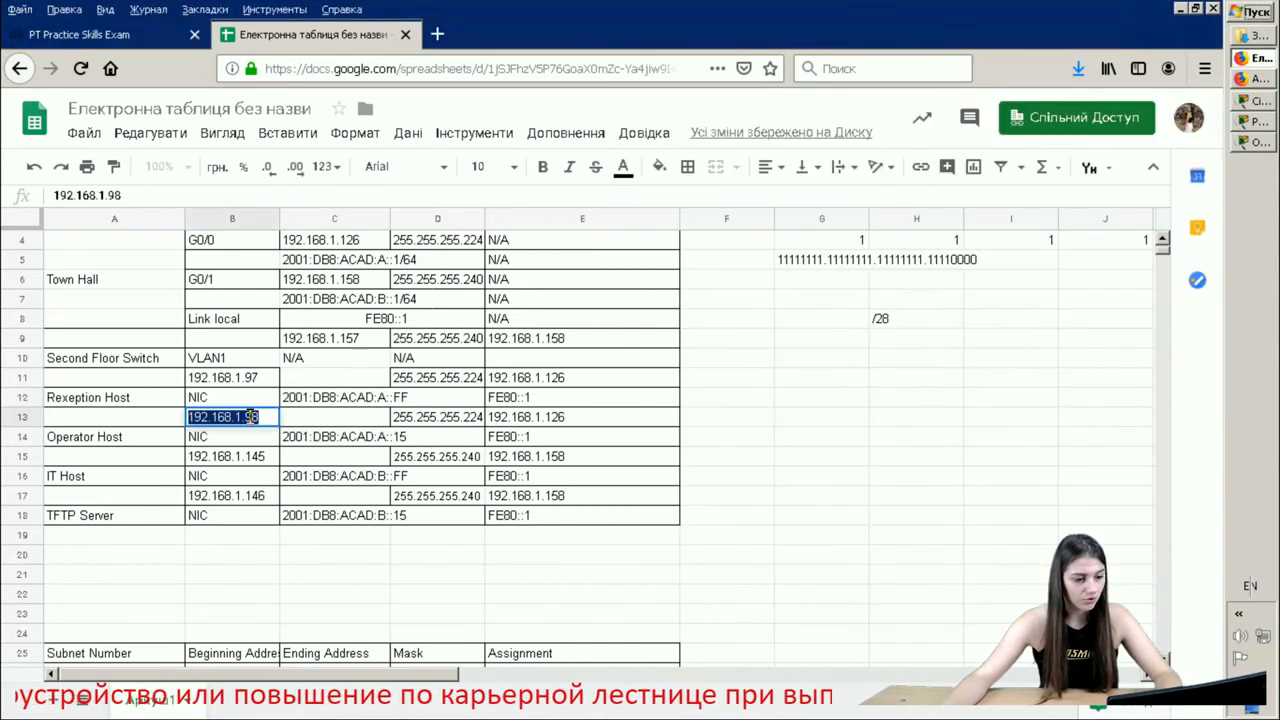
pyautogui.rightClick(251, 418)
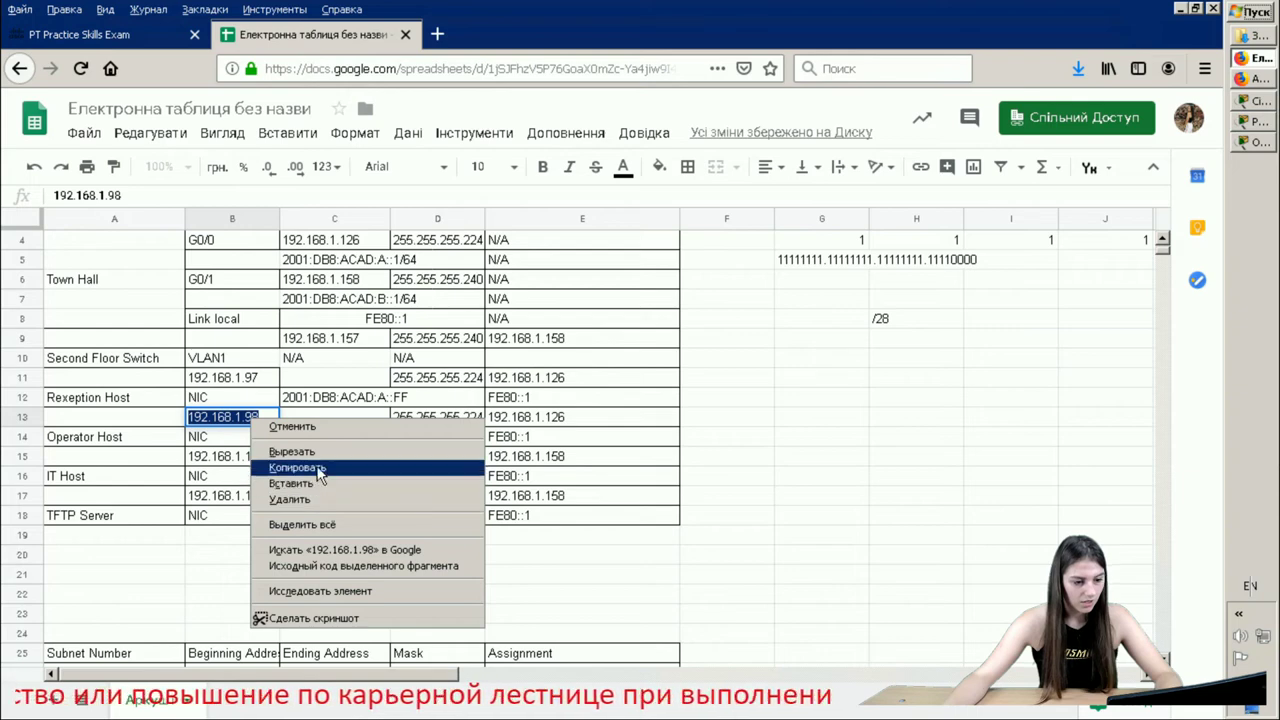
pyautogui.click(300, 469)
pyautogui.click(1256, 142)
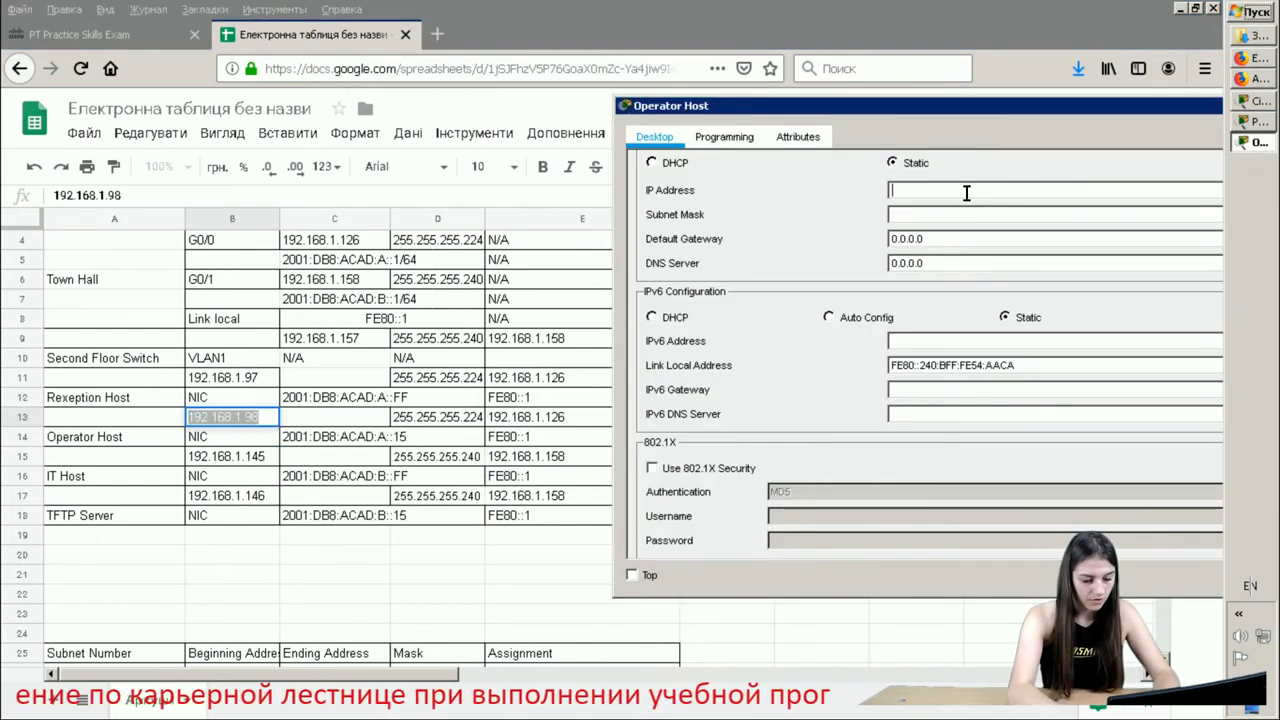
pyautogui.hotkey('ctrl', 'v')
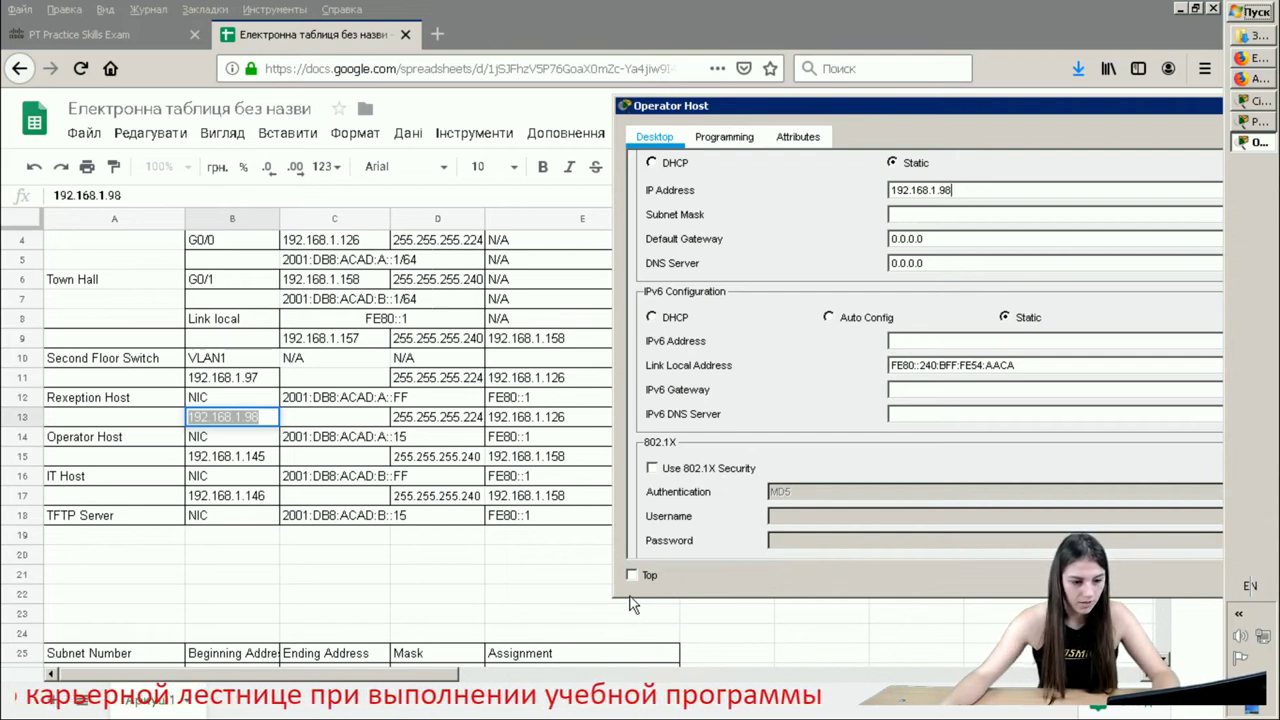
pyautogui.click(630, 600)
pyautogui.moveTo(630, 595); pyautogui.dragTo(620, 555)
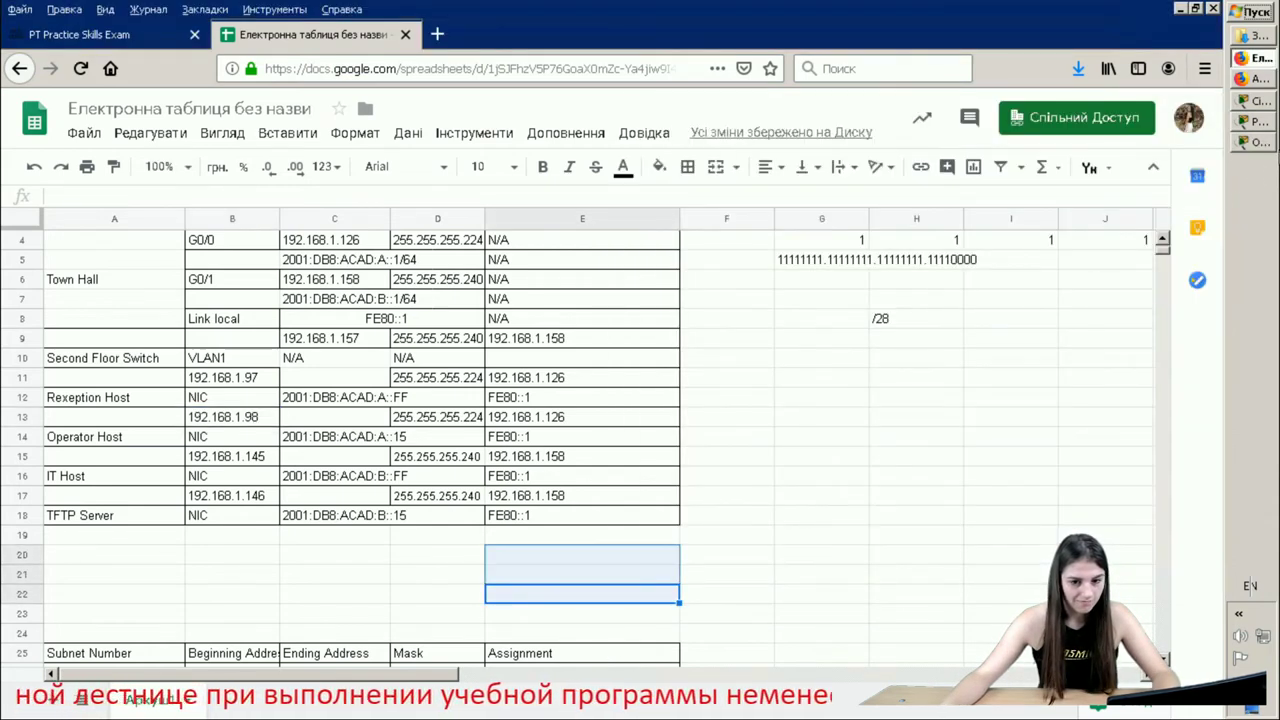
pyautogui.click(1260, 142)
pyautogui.click(631, 575)
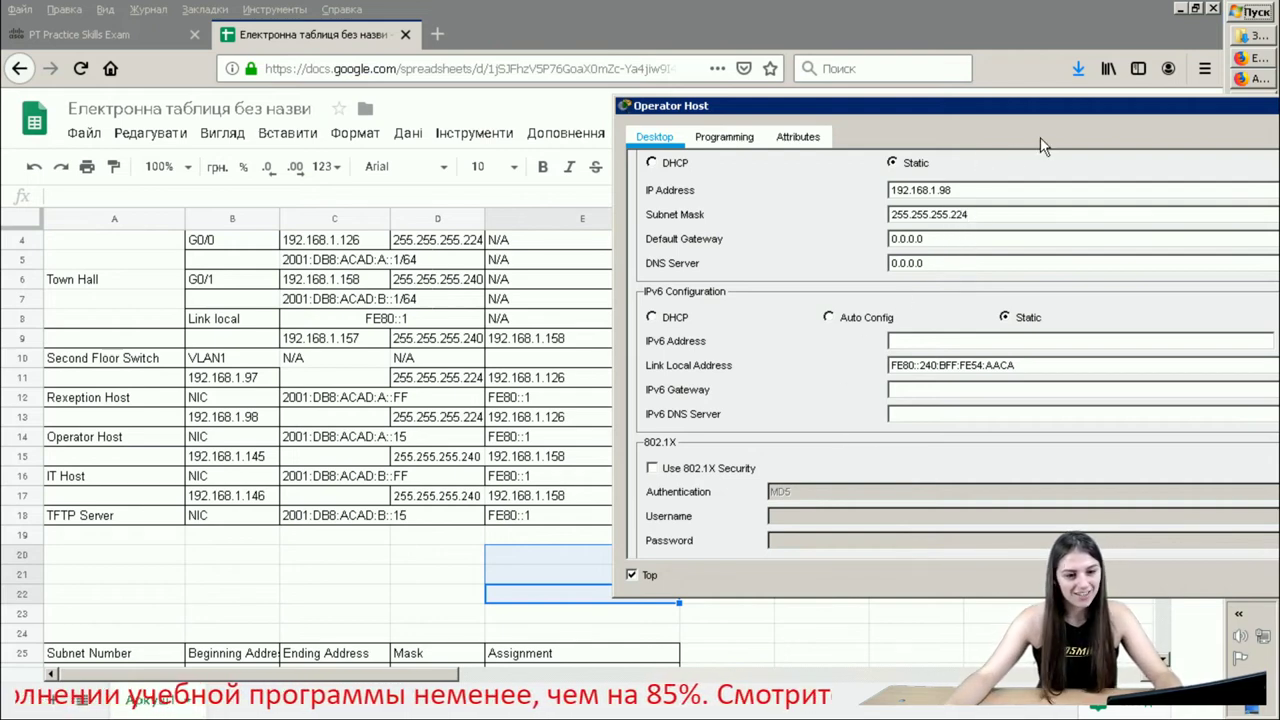
# - Replace the Operator Host's 0.0.0.0 gateway with 192.168.1.126 copied from cell E13
pyautogui.doubleClick(935, 238)
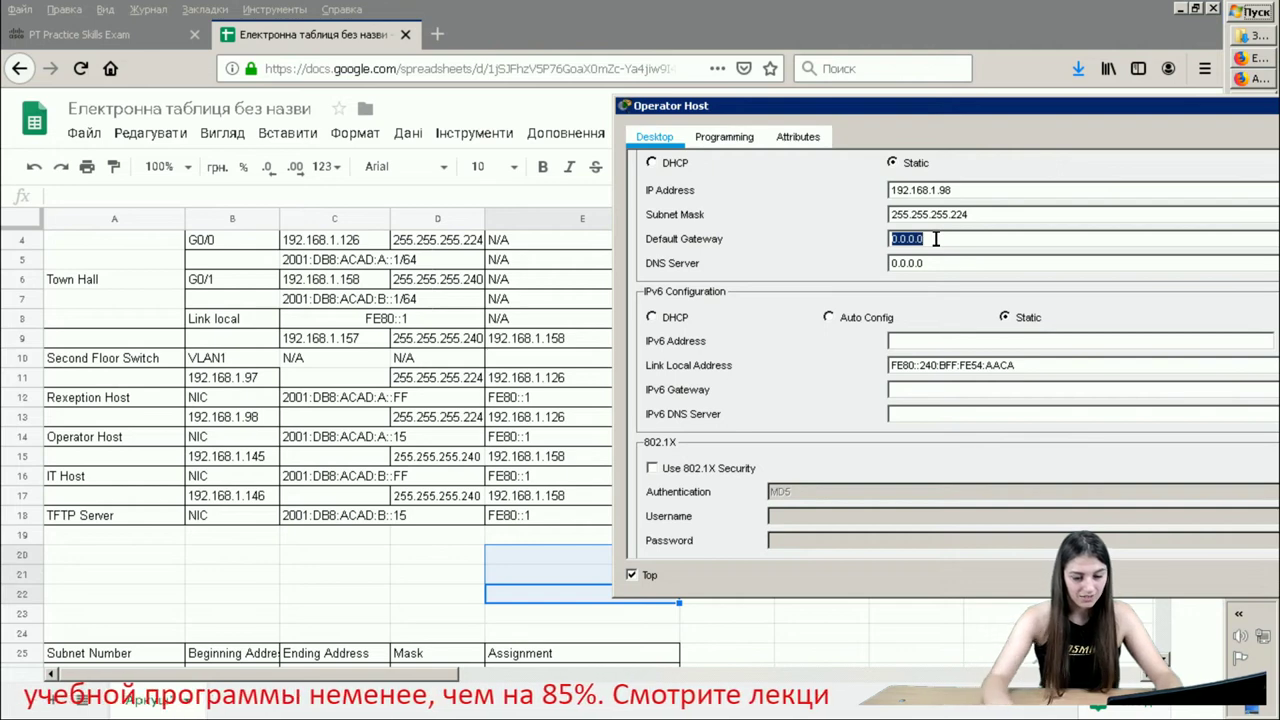
pyautogui.press('BackSpace')
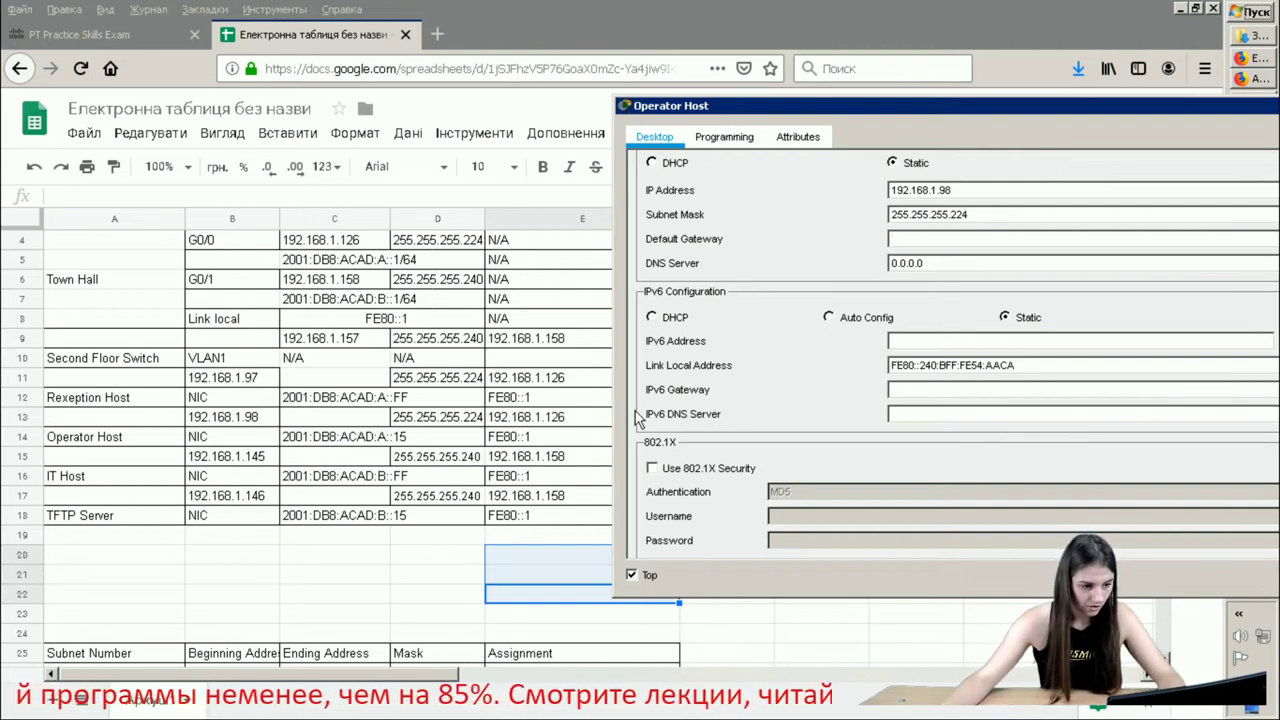
pyautogui.click(528, 419)
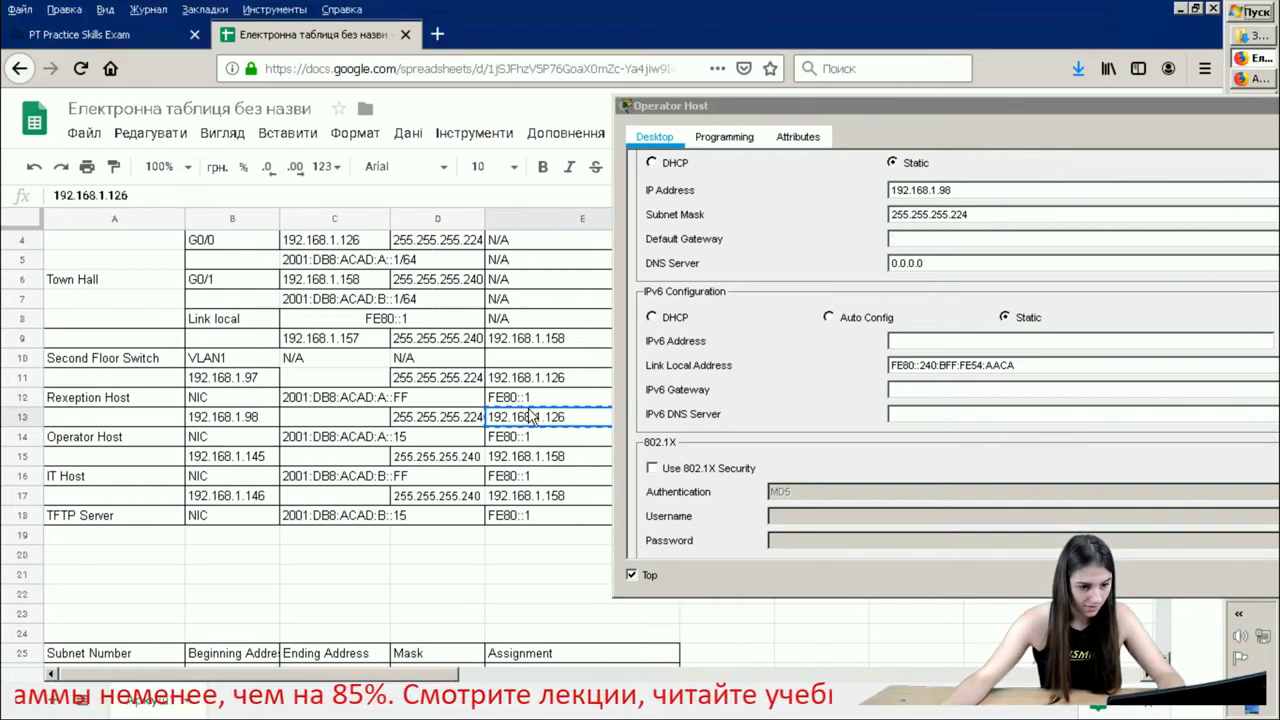
pyautogui.doubleClick(532, 424)
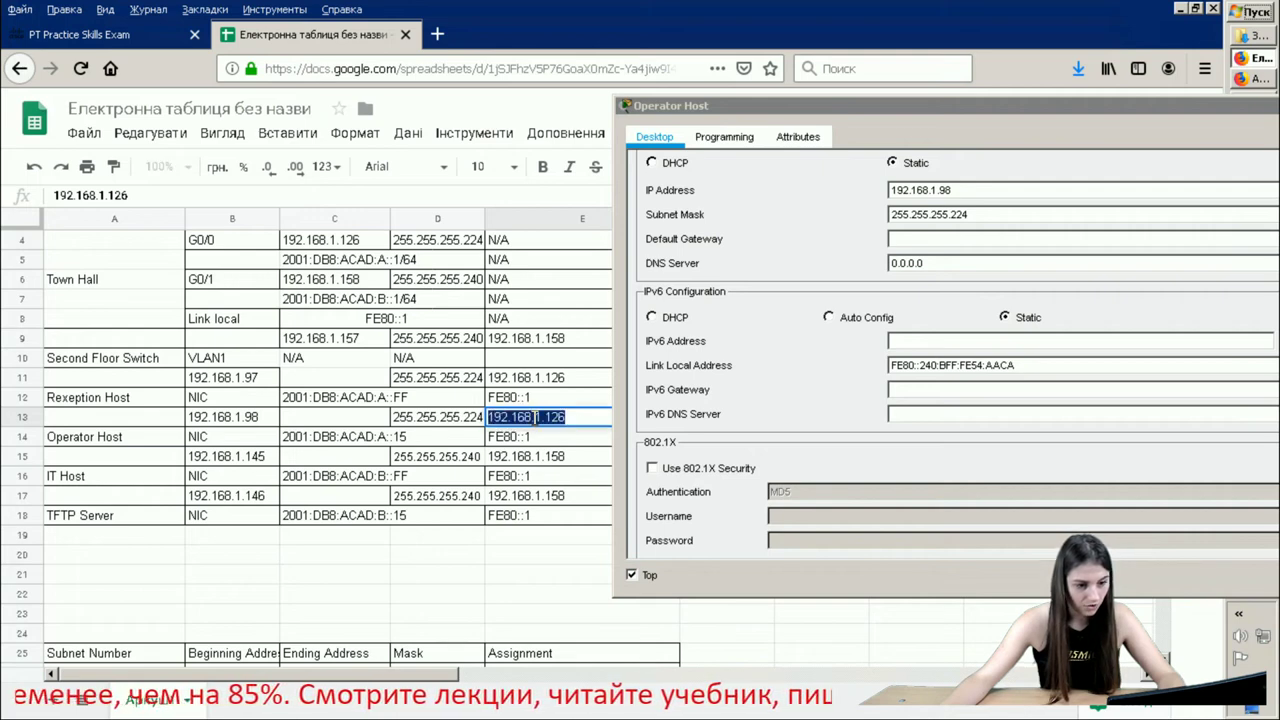
pyautogui.rightClick(536, 417)
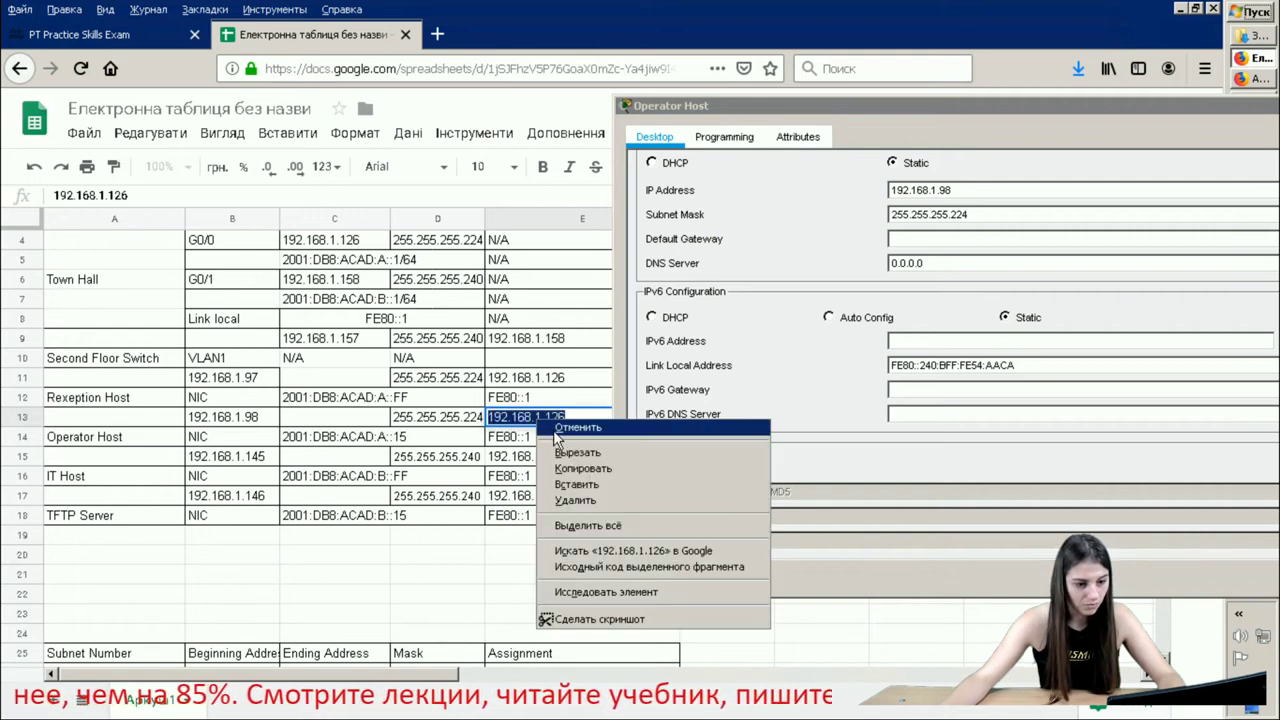
pyautogui.click(599, 472)
pyautogui.click(912, 238)
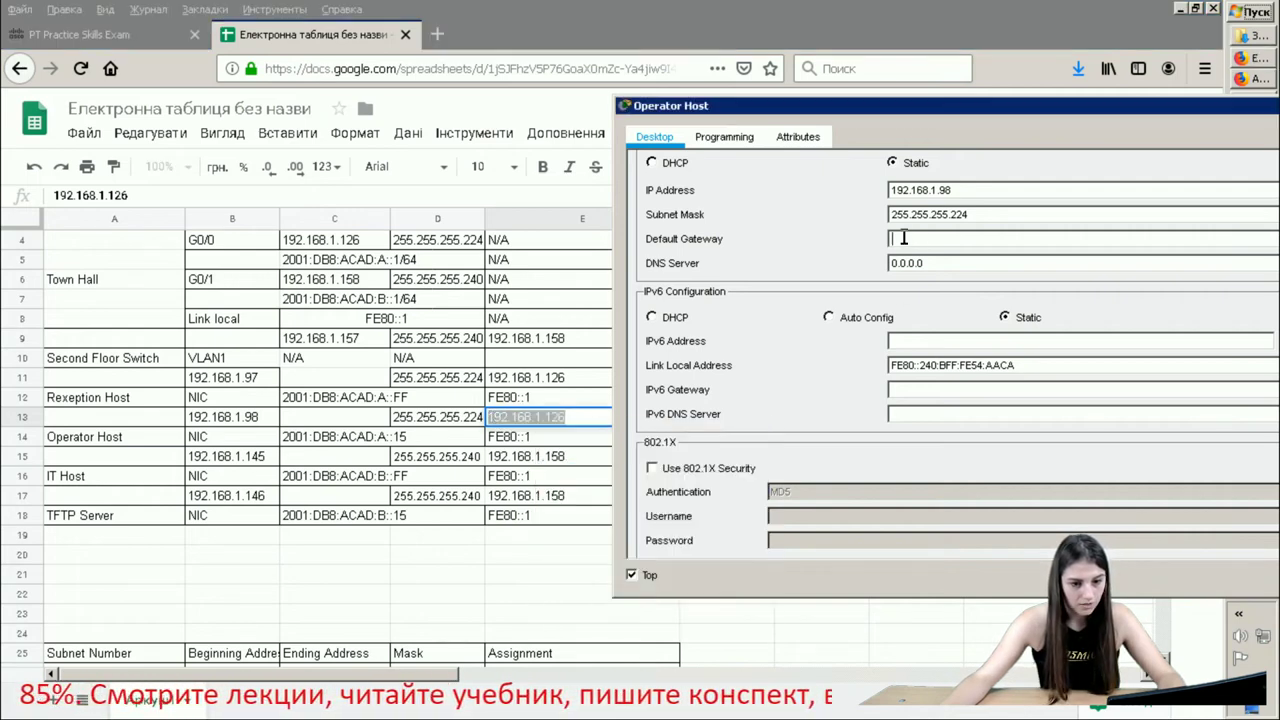
pyautogui.rightClick(907, 242)
pyautogui.click(960, 327)
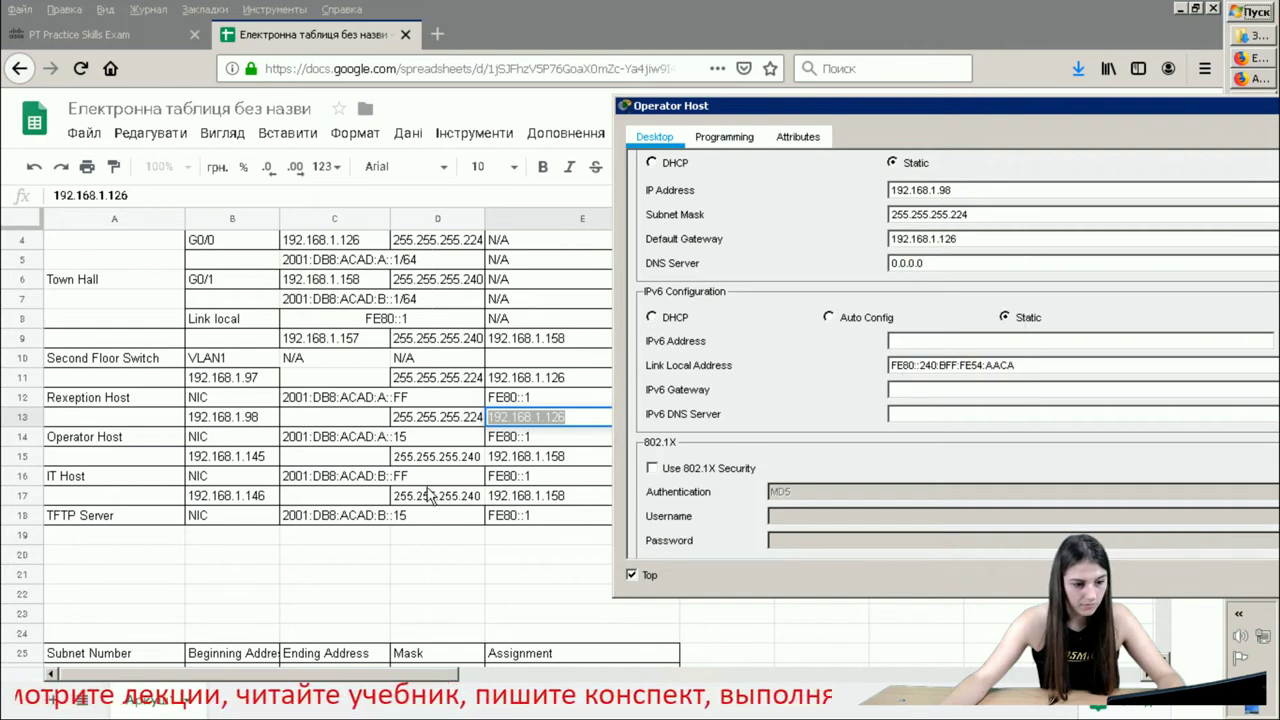
pyautogui.click(393, 447)
# - Paste 2001:DB8:ACAD:A::15 from C14 as the Operator Host's IPv6 address, prefix 64, gateway FE80::1
pyautogui.doubleClick(392, 440)
pyautogui.rightClick(393, 438)
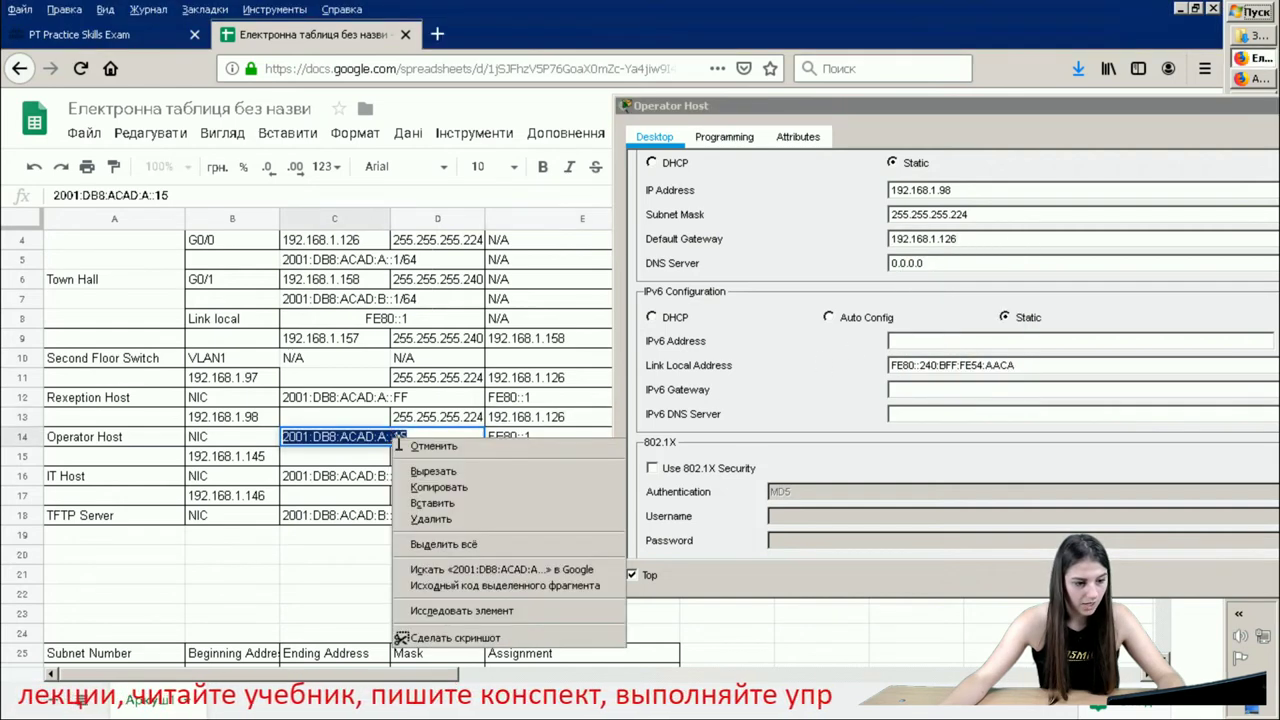
pyautogui.click(438, 487)
pyautogui.rightClick(975, 340)
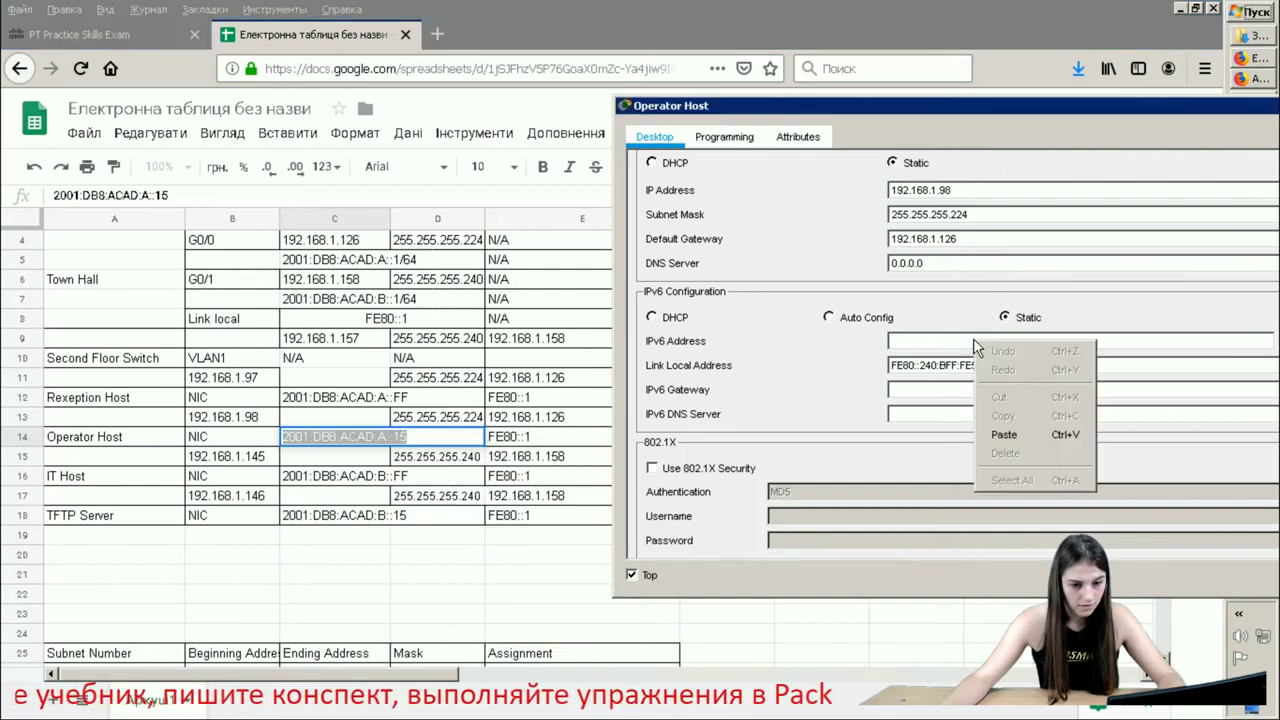
pyautogui.click(1006, 436)
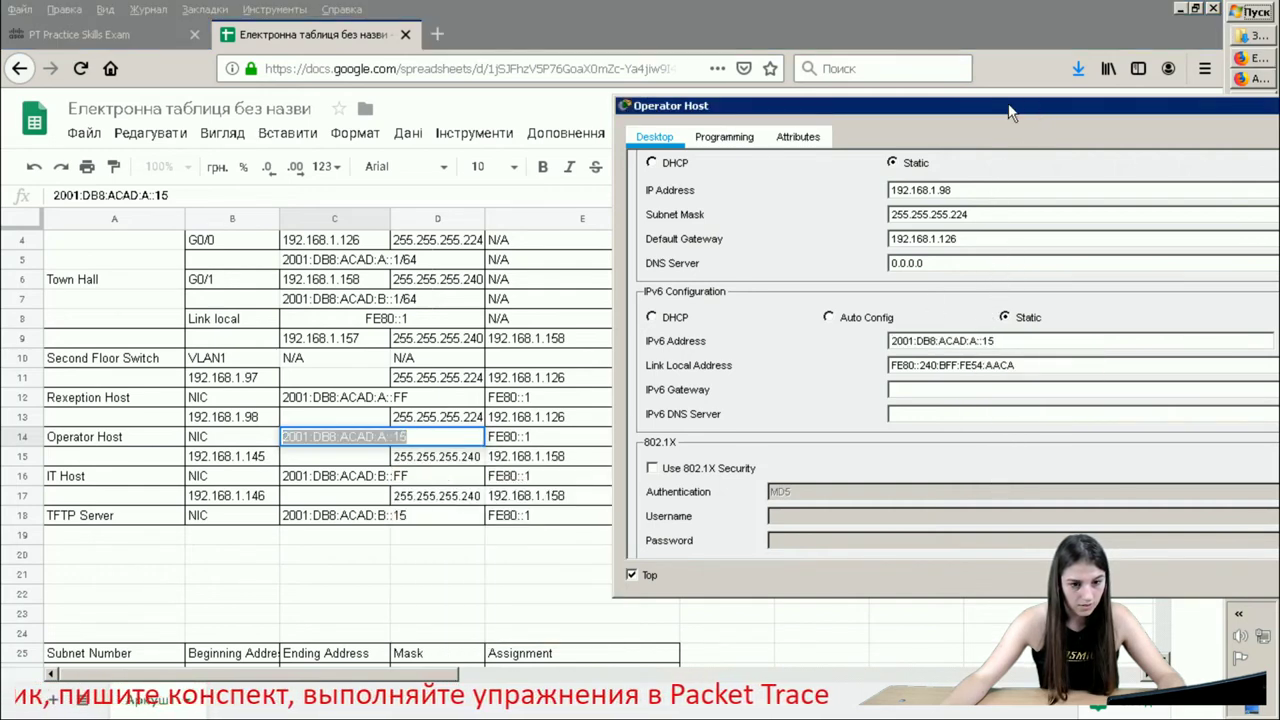
pyautogui.moveTo(1010, 113); pyautogui.dragTo(663, 120)
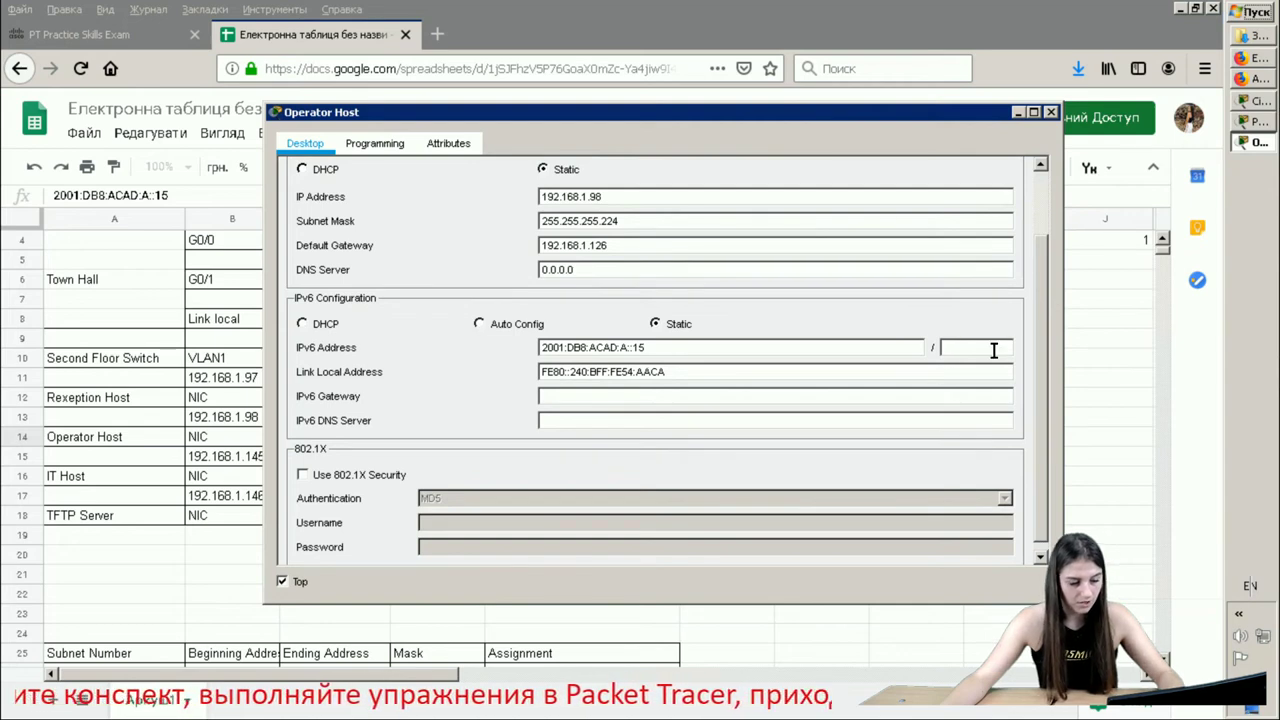
pyautogui.write('64')
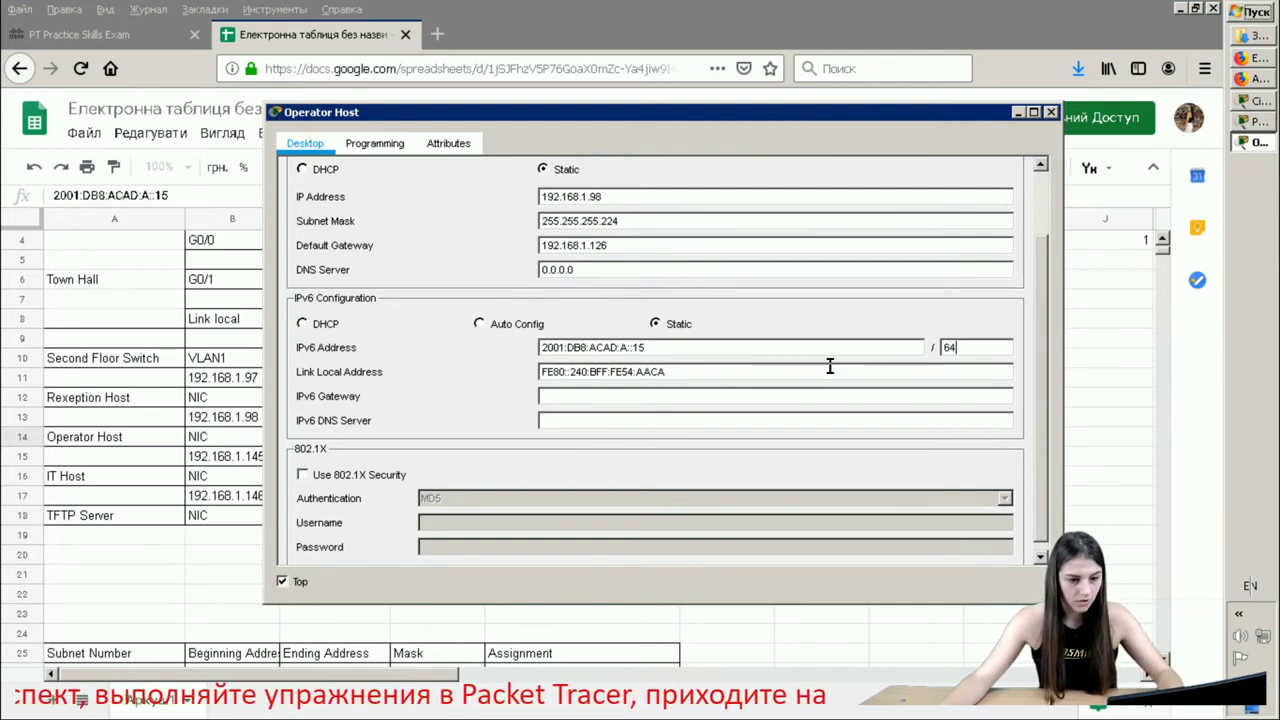
pyautogui.click(715, 396)
pyautogui.write('F')
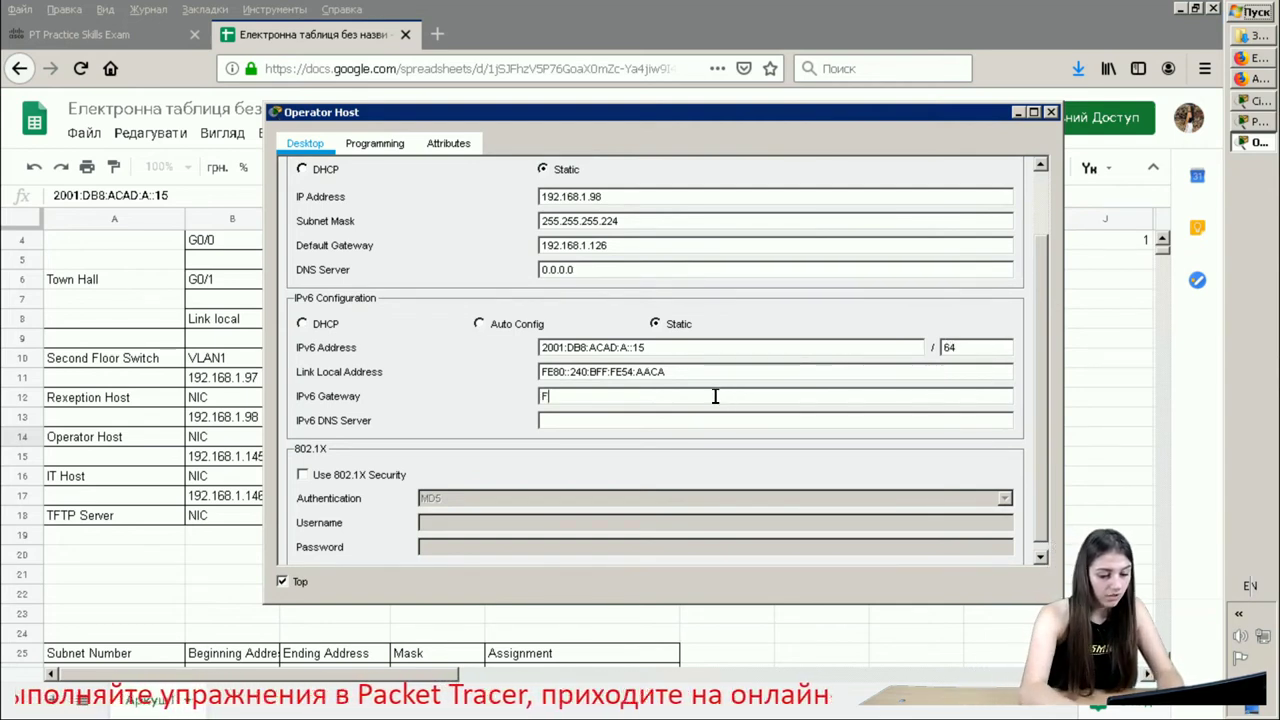
pyautogui.write('E80')
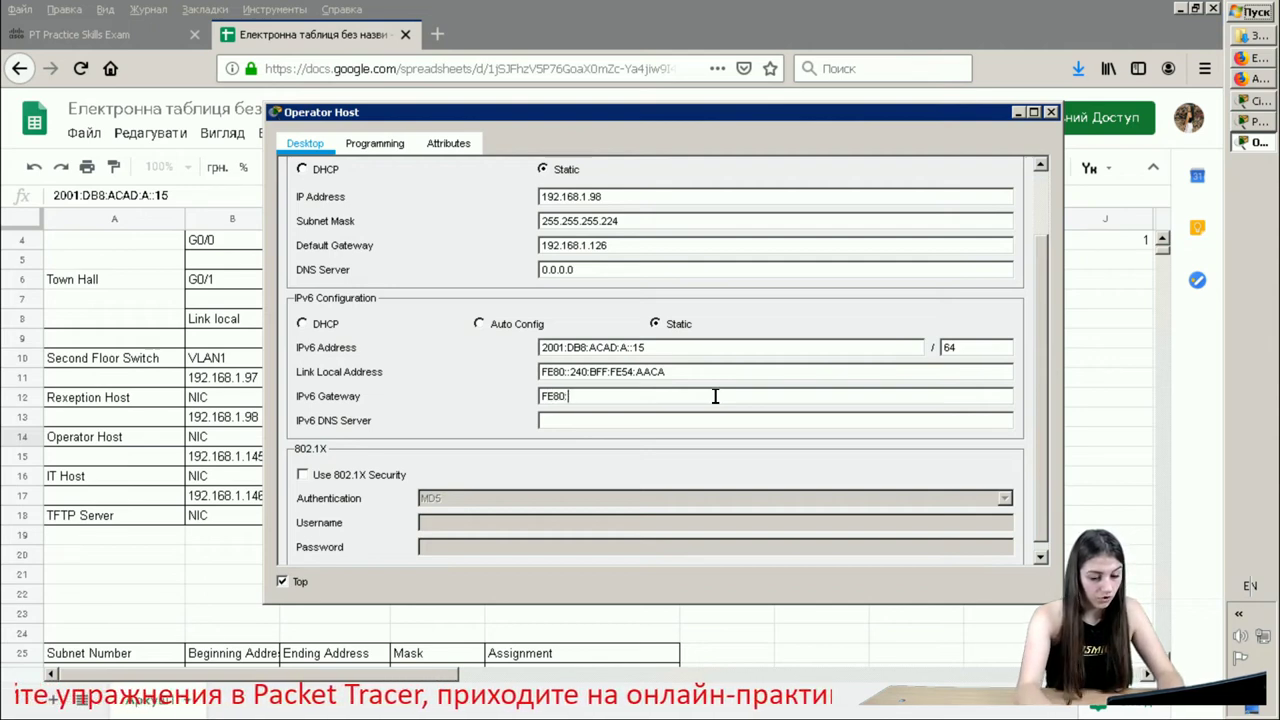
pyautogui.write('::')
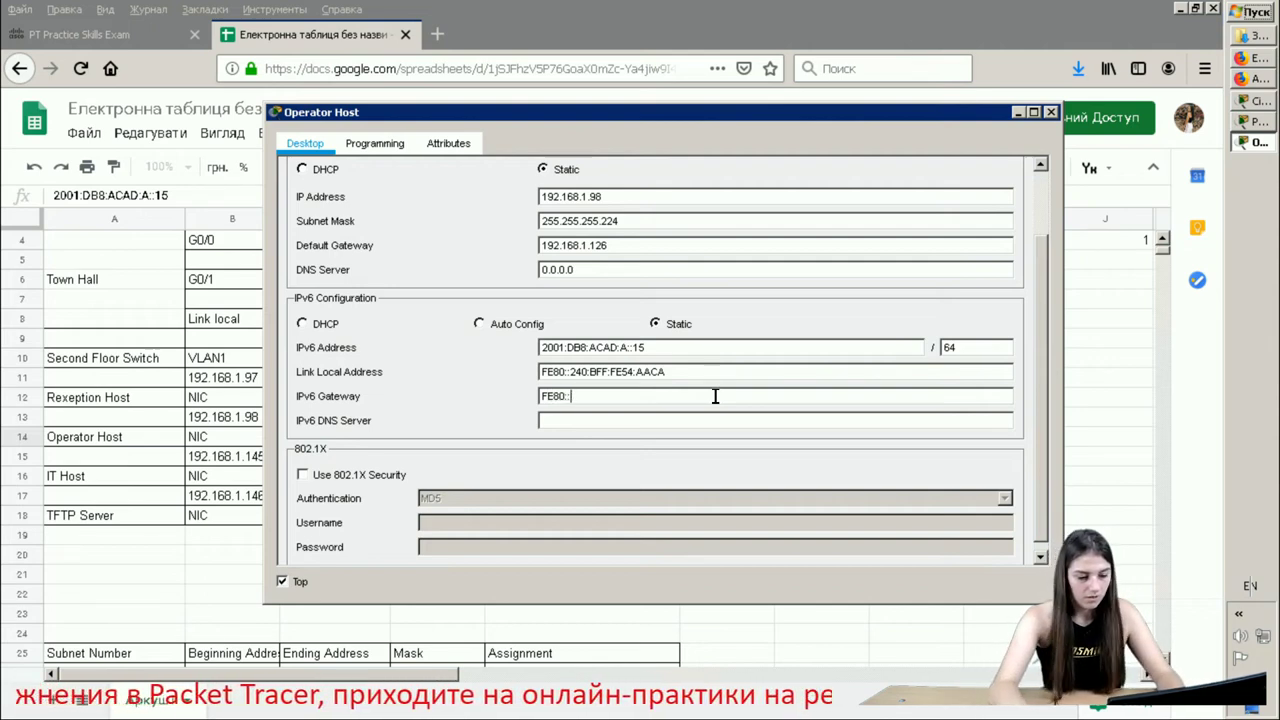
pyautogui.write('1')
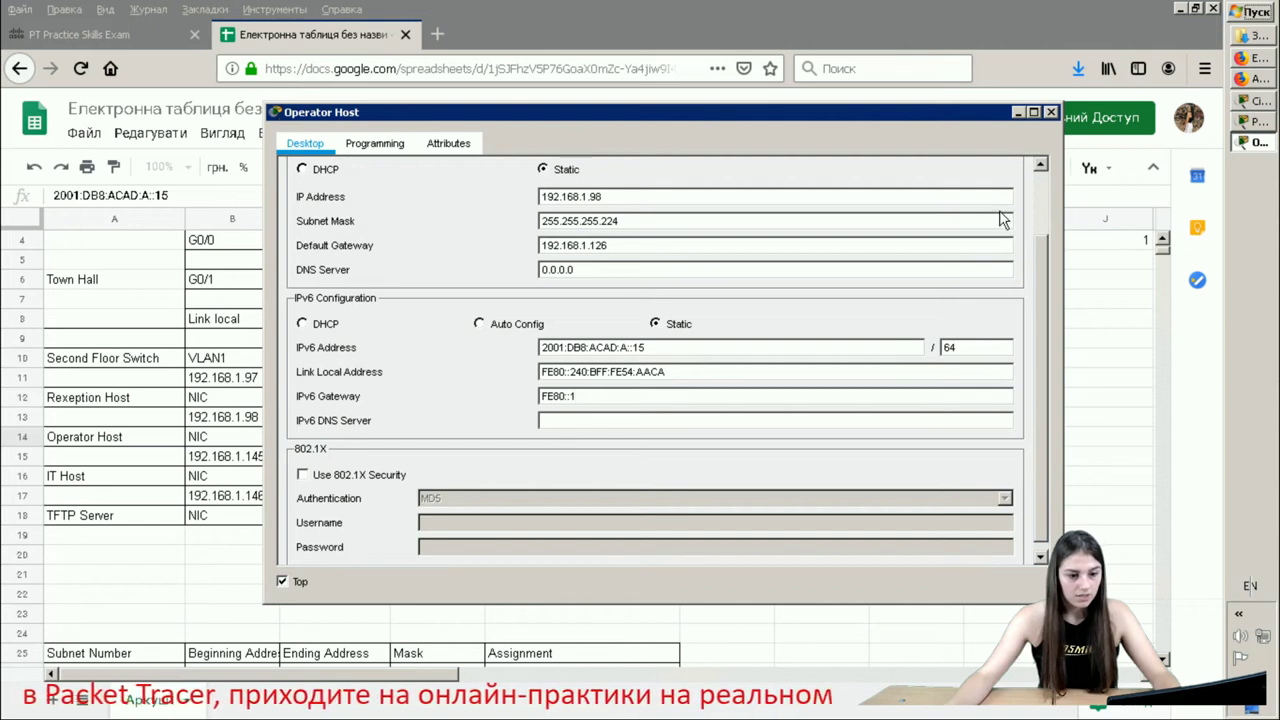
# - Close the Operator Host settings and open the IT Host's IP Configuration beside the spreadsheet
pyautogui.click(1050, 113)
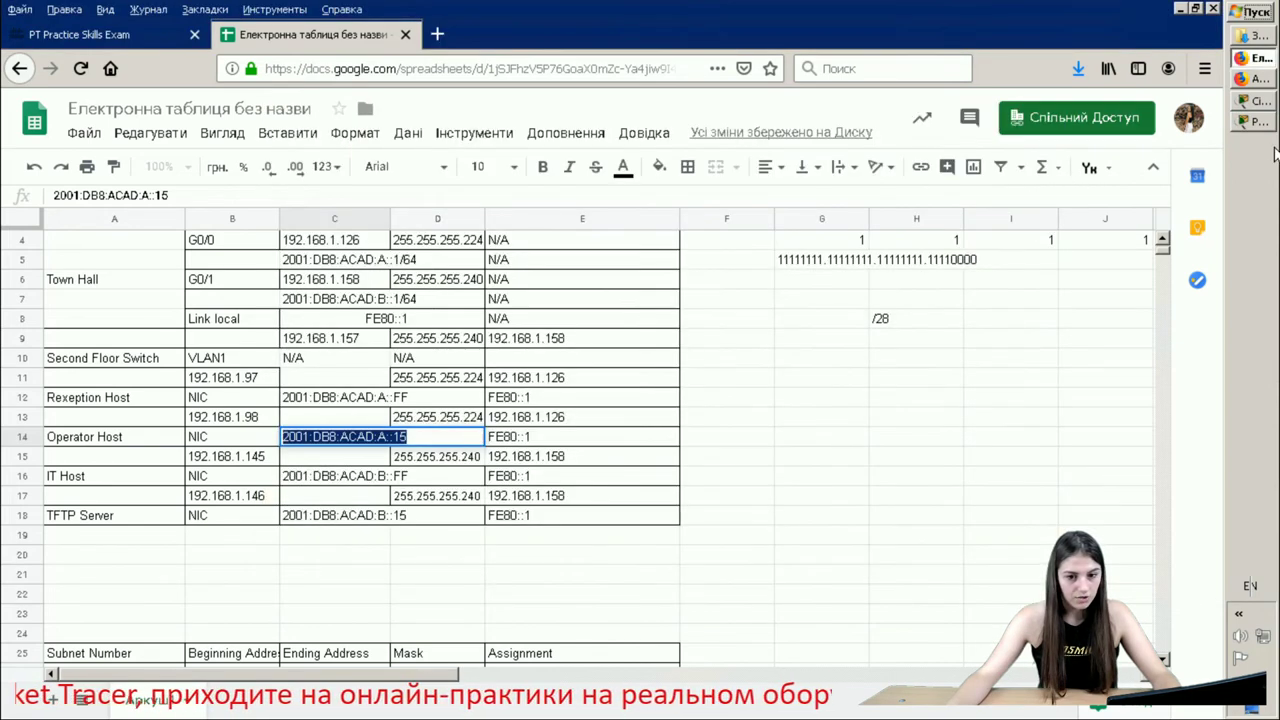
pyautogui.click(1252, 101)
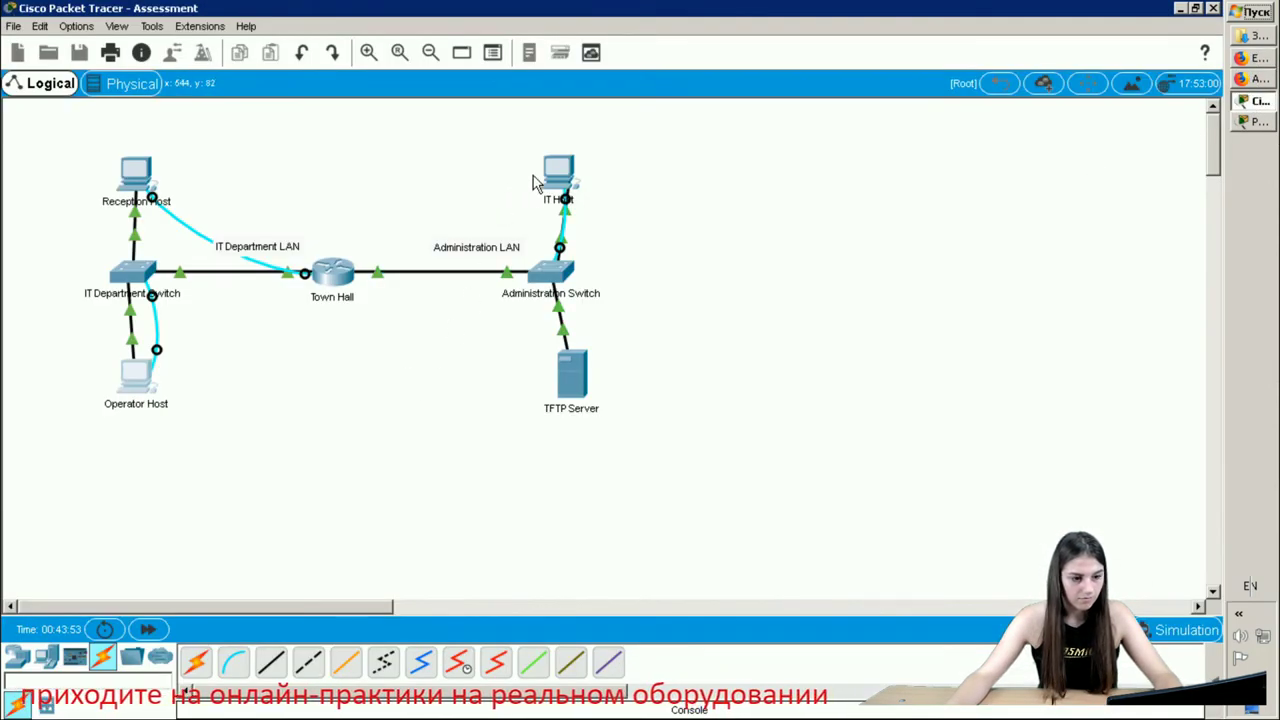
pyautogui.click(558, 185)
pyautogui.click(277, 200)
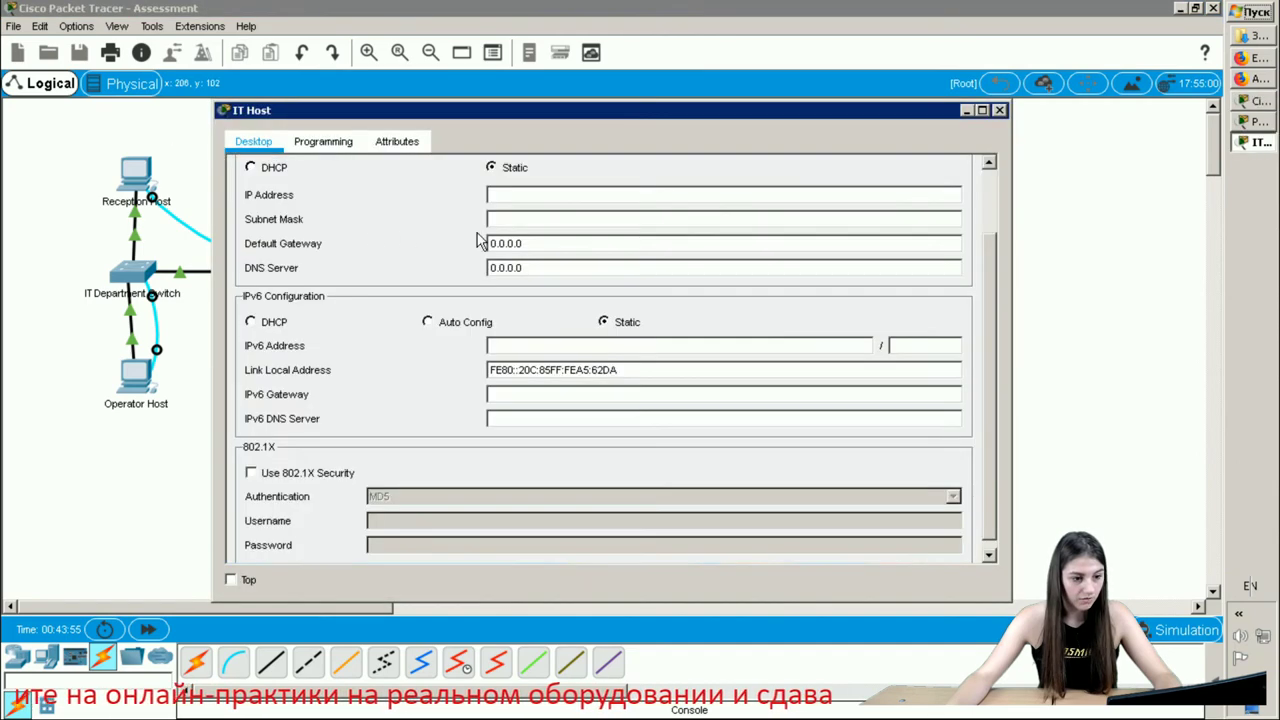
pyautogui.click(1250, 59)
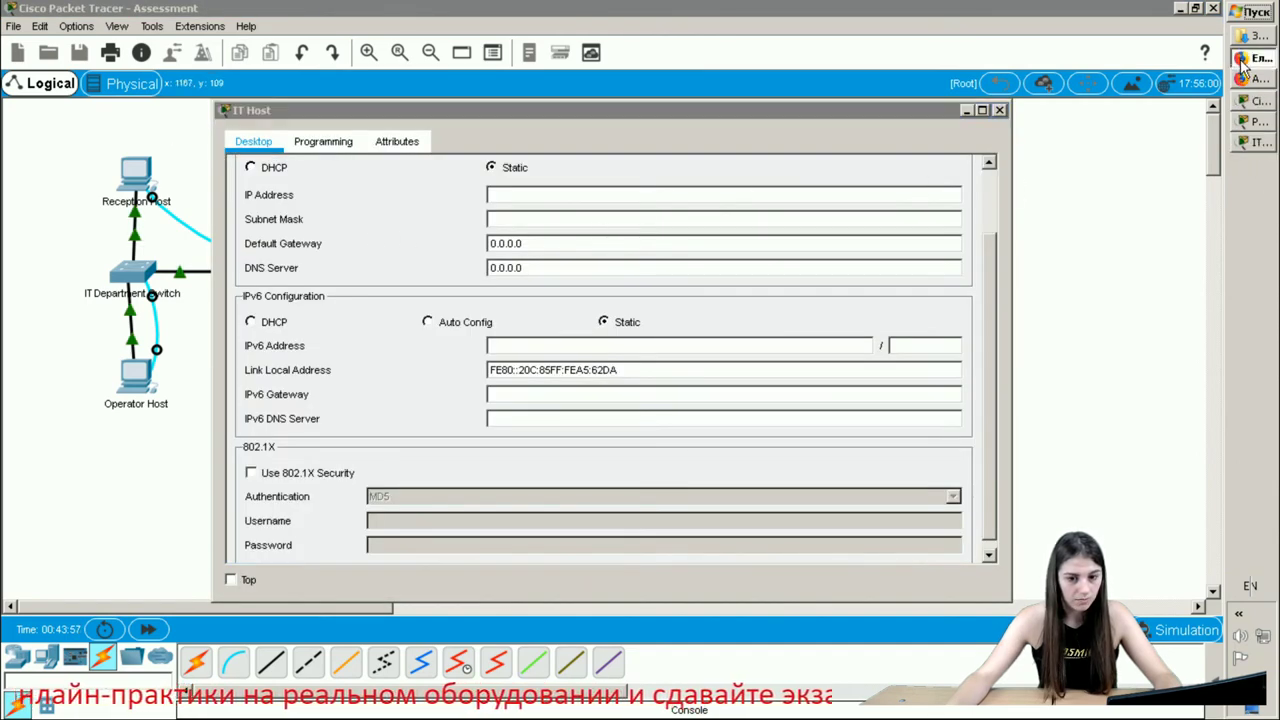
pyautogui.click(1250, 142)
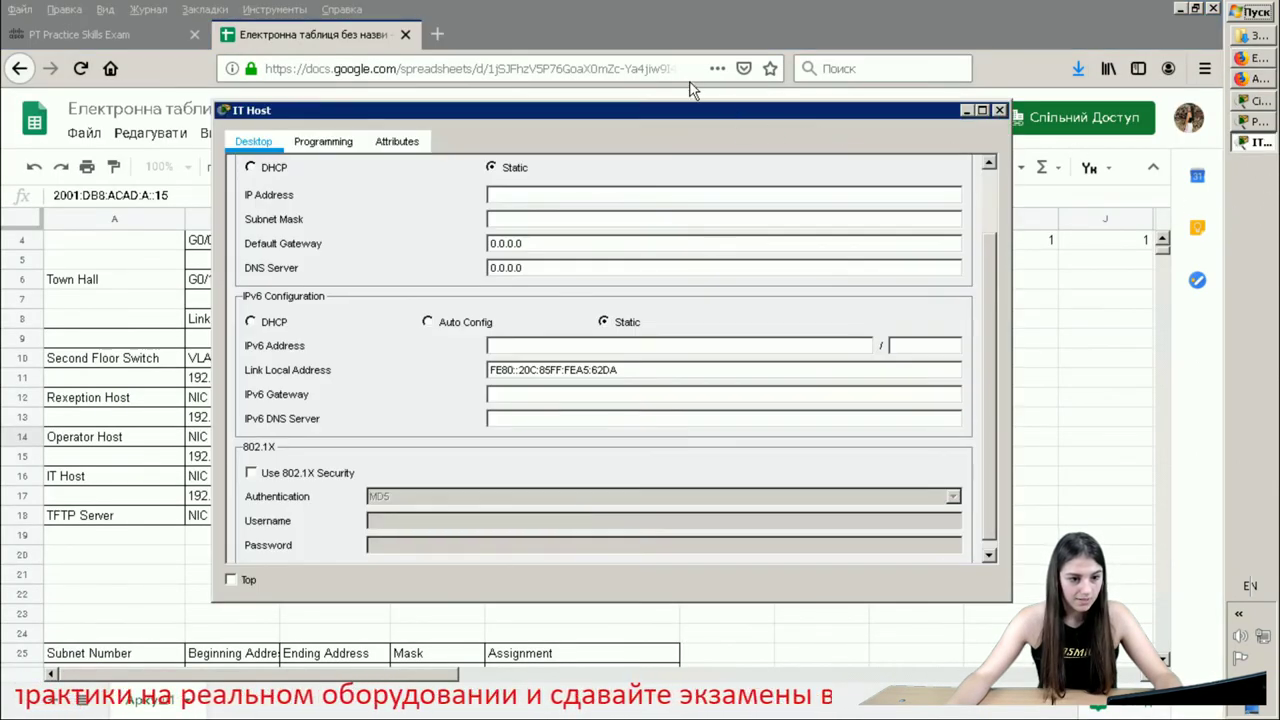
pyautogui.moveTo(648, 110); pyautogui.dragTo(922, 108)
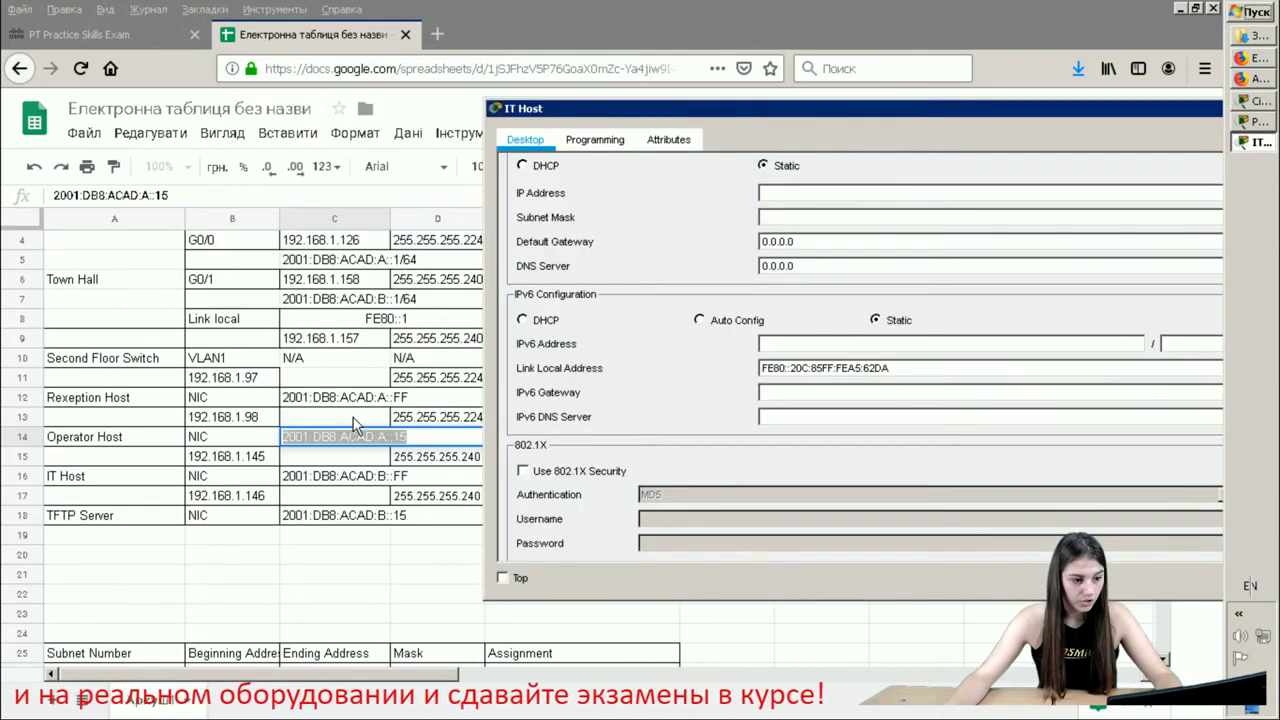
# - Give the IT Host IPv4 address 192.168.1.145 from B15 and mask 255.255.255.240, clearing the gateway
pyautogui.click(245, 458)
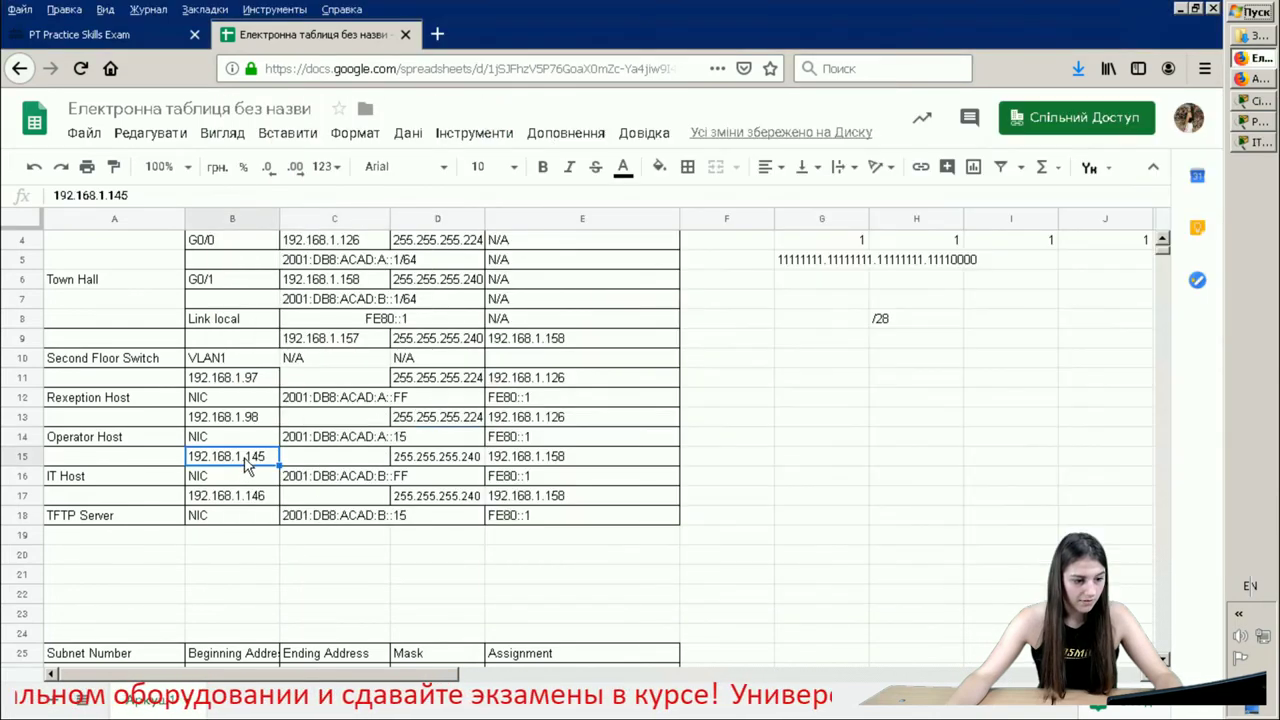
pyautogui.doubleClick(245, 458)
pyautogui.rightClick(245, 458)
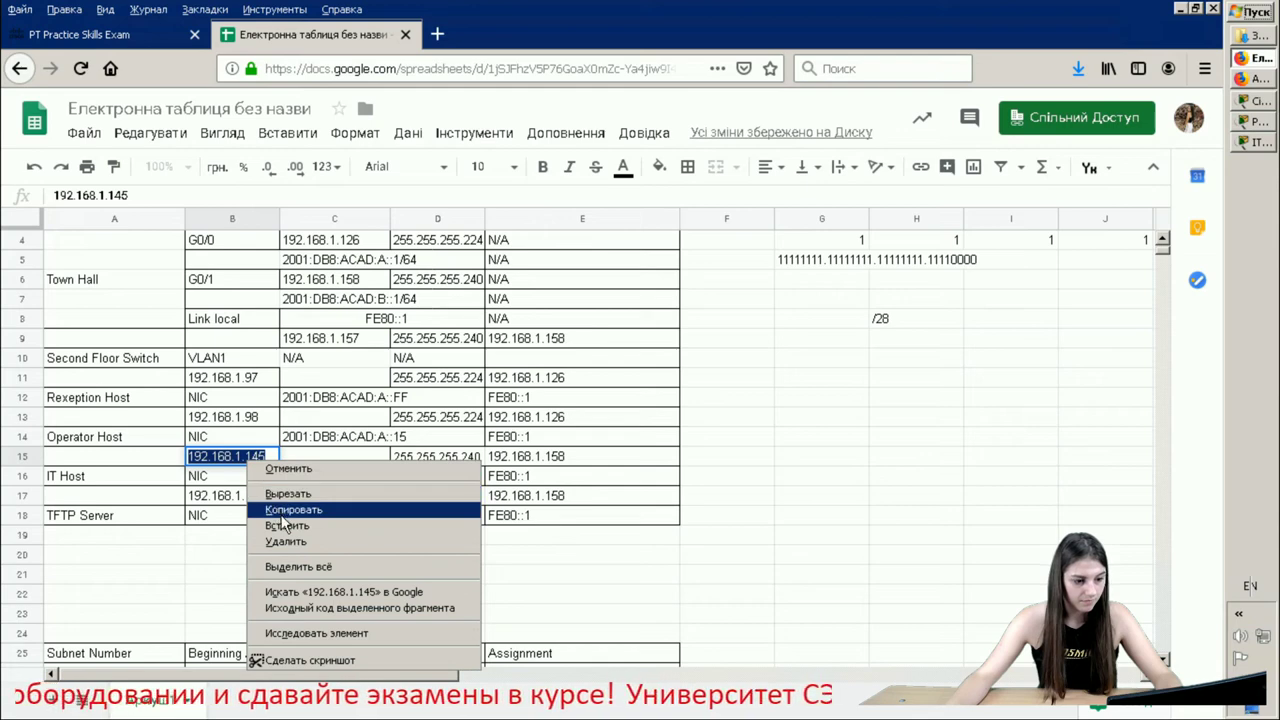
pyautogui.click(285, 512)
pyautogui.click(1252, 143)
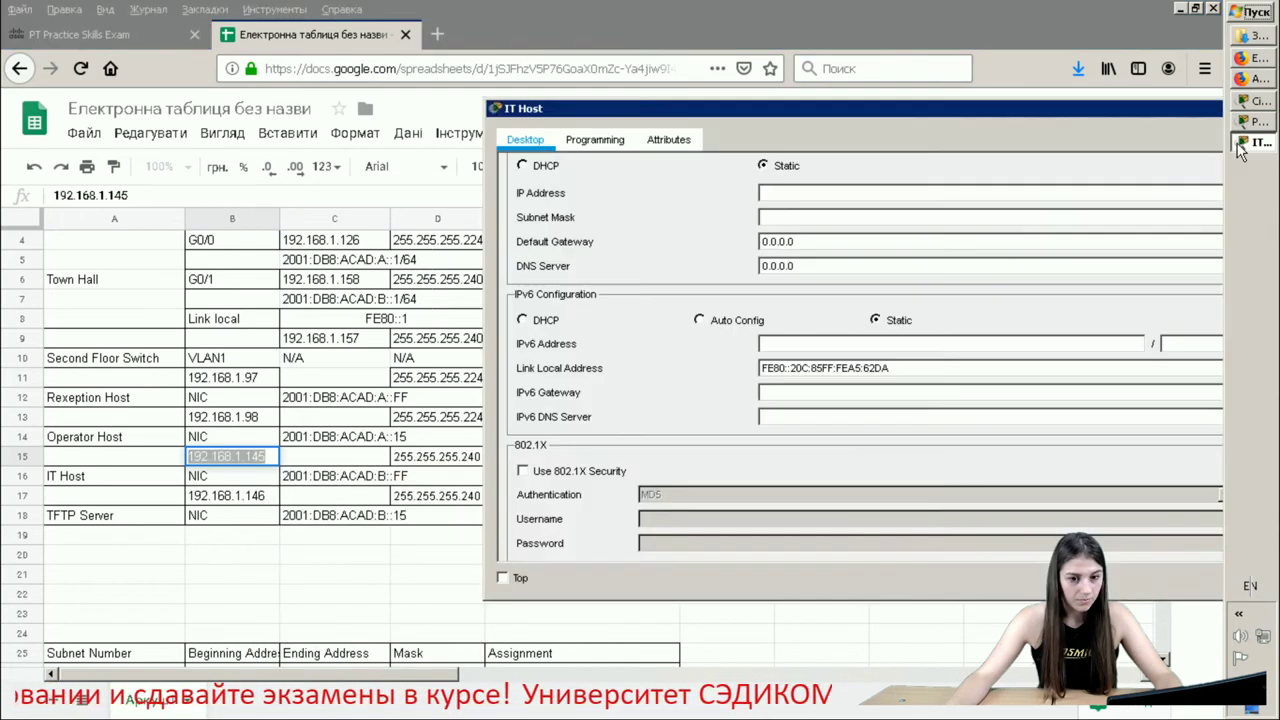
pyautogui.rightClick(808, 201)
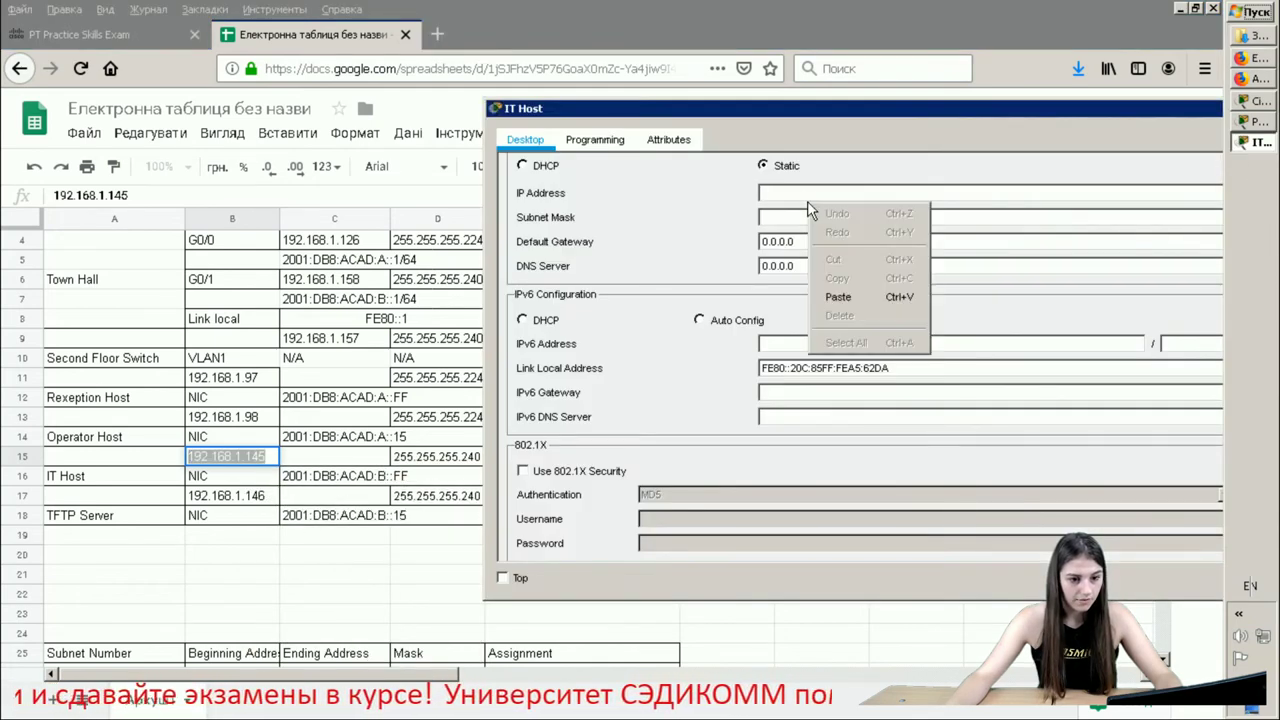
pyautogui.click(838, 297)
pyautogui.click(880, 220)
pyautogui.press('BackSpace')
pyautogui.write('255.255.255.2')
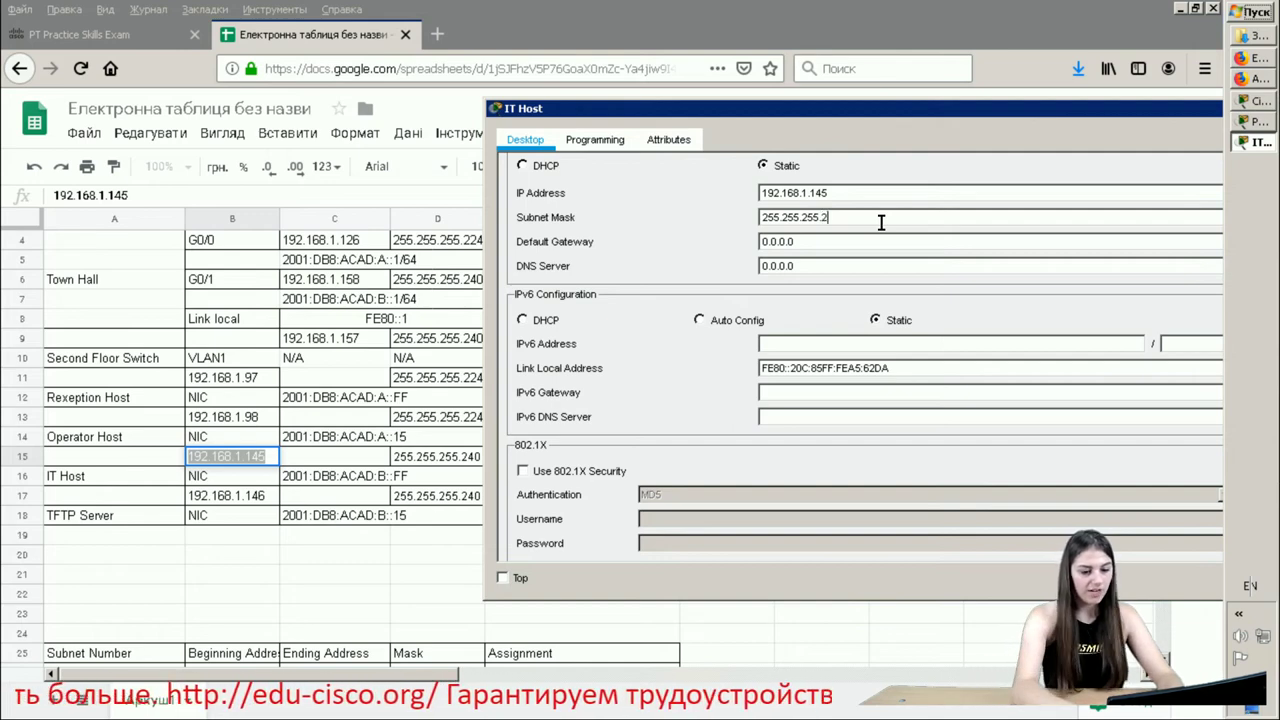
pyautogui.write('4')
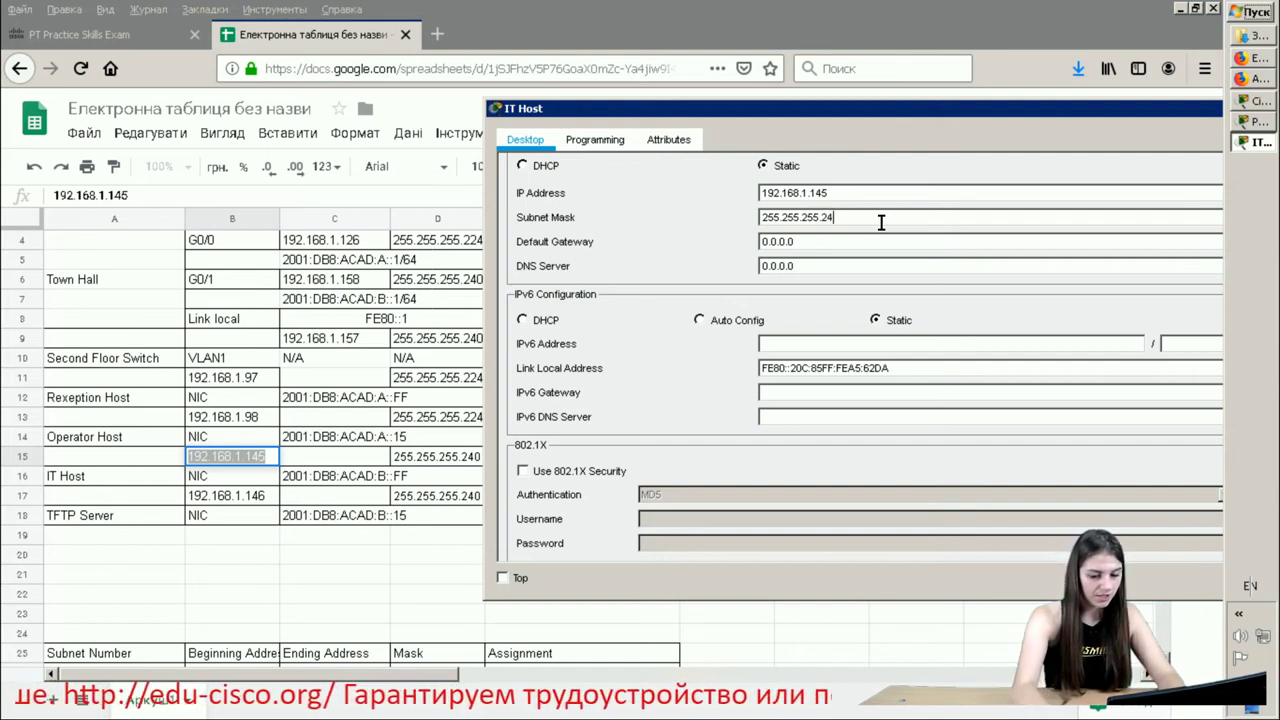
pyautogui.write('0')
pyautogui.doubleClick(798, 241)
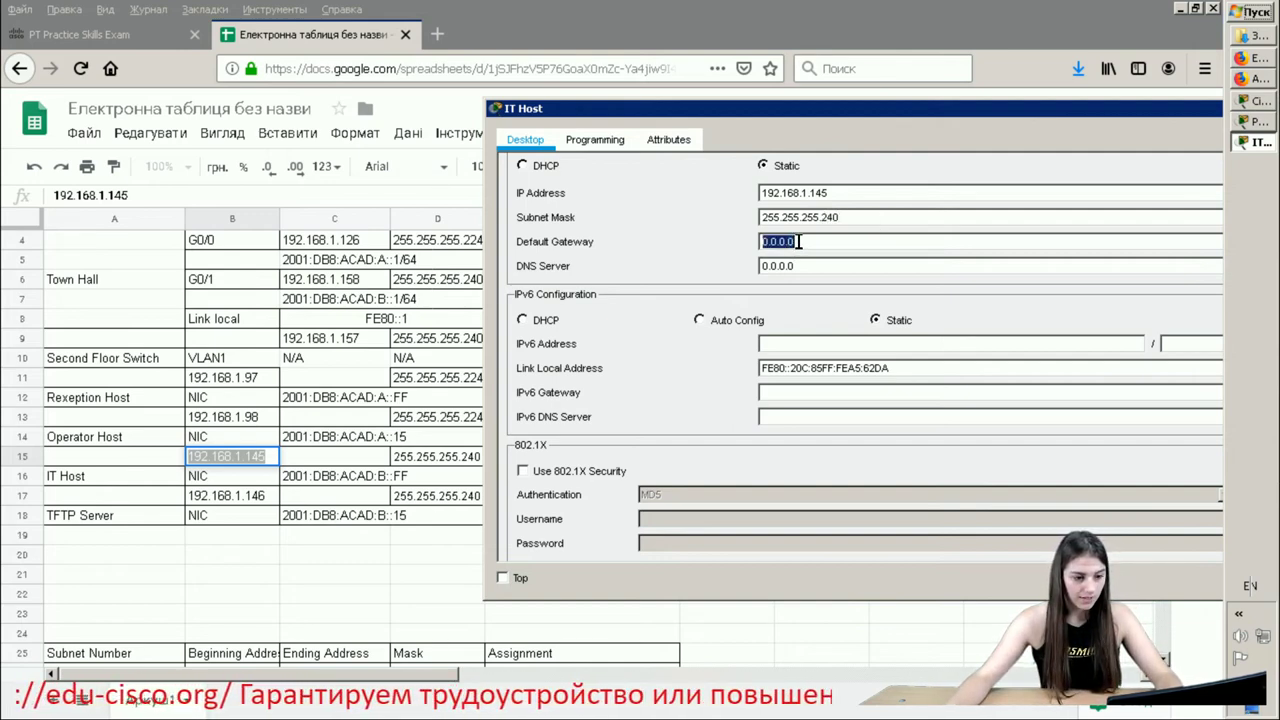
pyautogui.press('BackSpace')
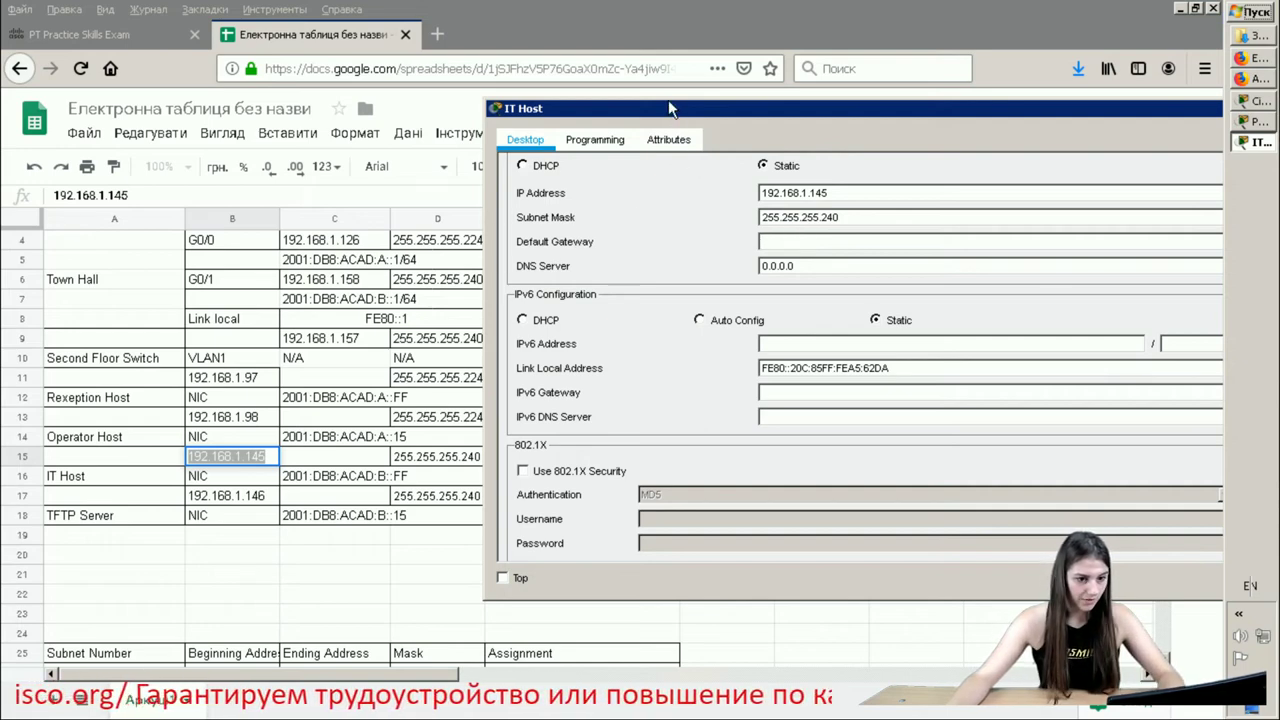
# - Copy 192.168.1.158 from cell E15 and paste it as the IT Host's default gateway
pyautogui.moveTo(706, 109); pyautogui.dragTo(836, 70)
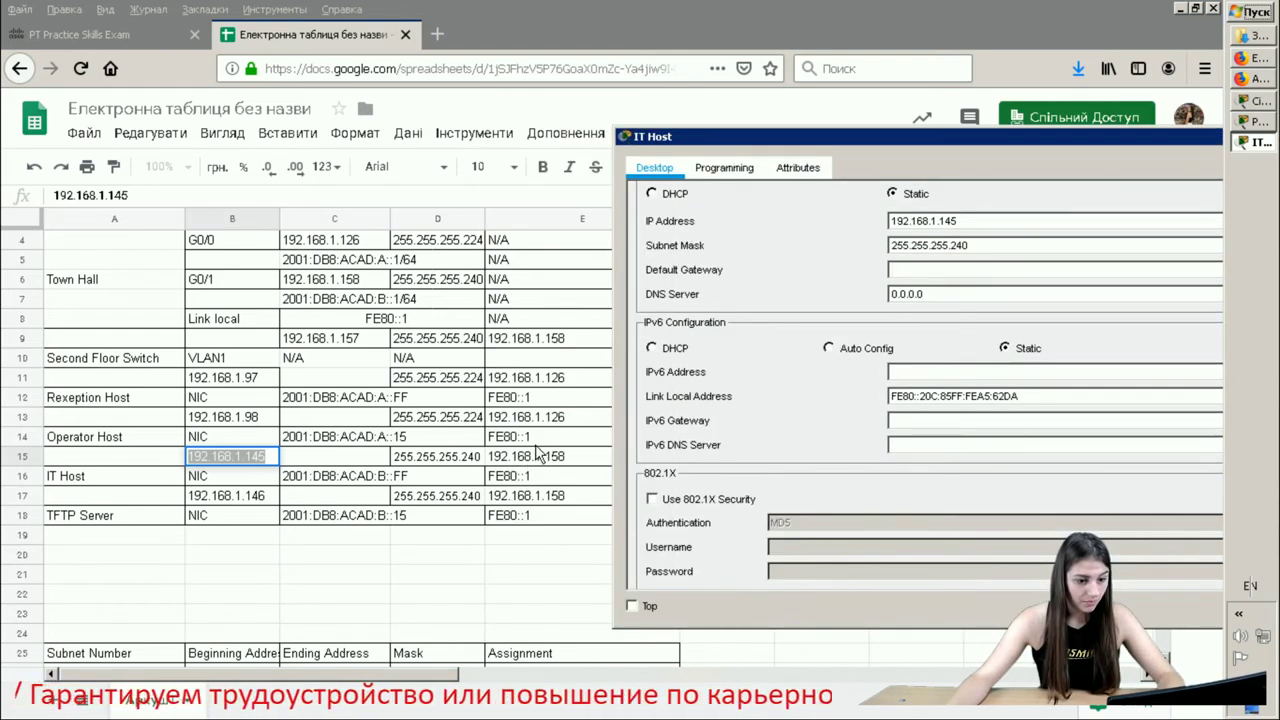
pyautogui.click(540, 455)
pyautogui.click(538, 456)
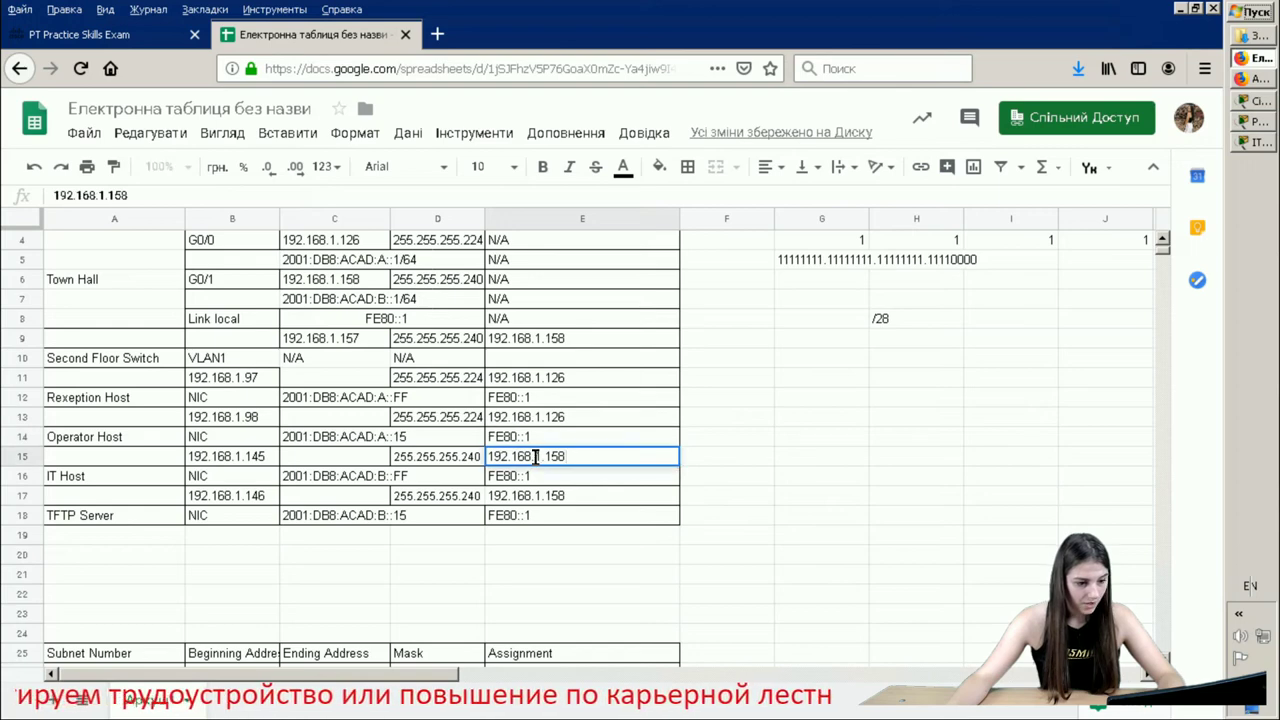
pyautogui.doubleClick(538, 456)
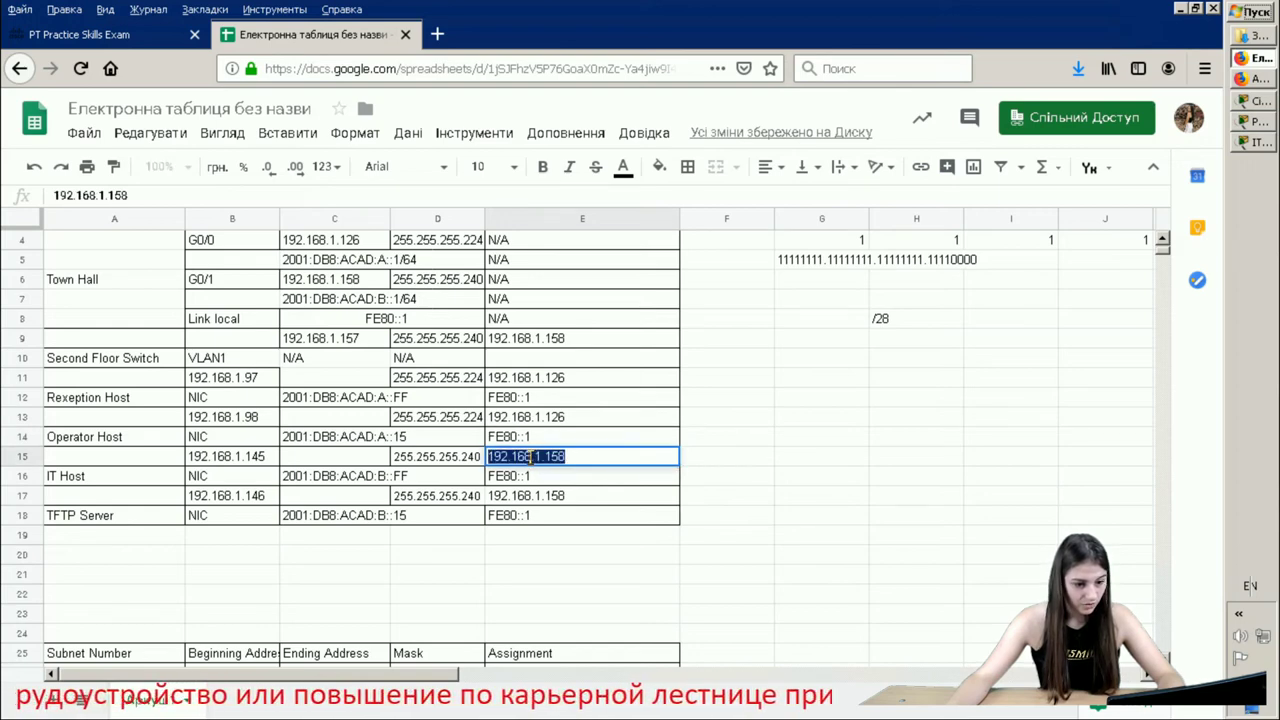
pyautogui.rightClick(531, 457)
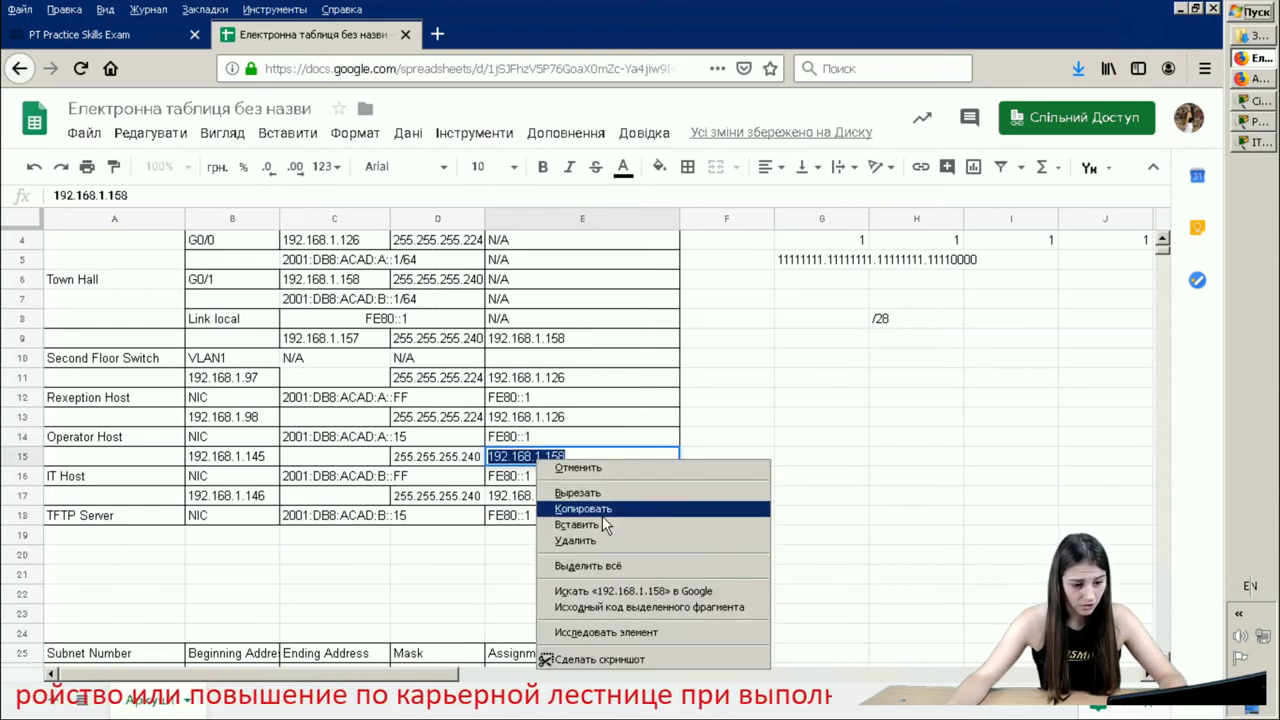
pyautogui.click(585, 508)
pyautogui.click(1250, 143)
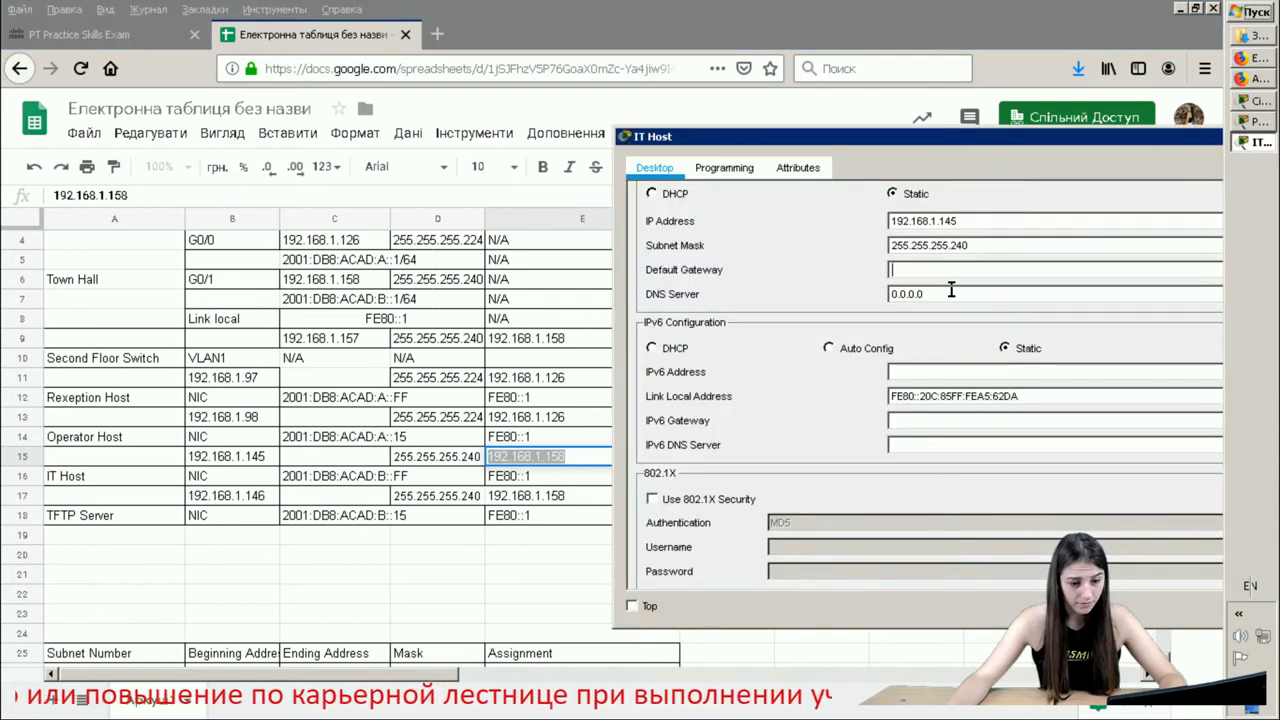
pyautogui.rightClick(914, 271)
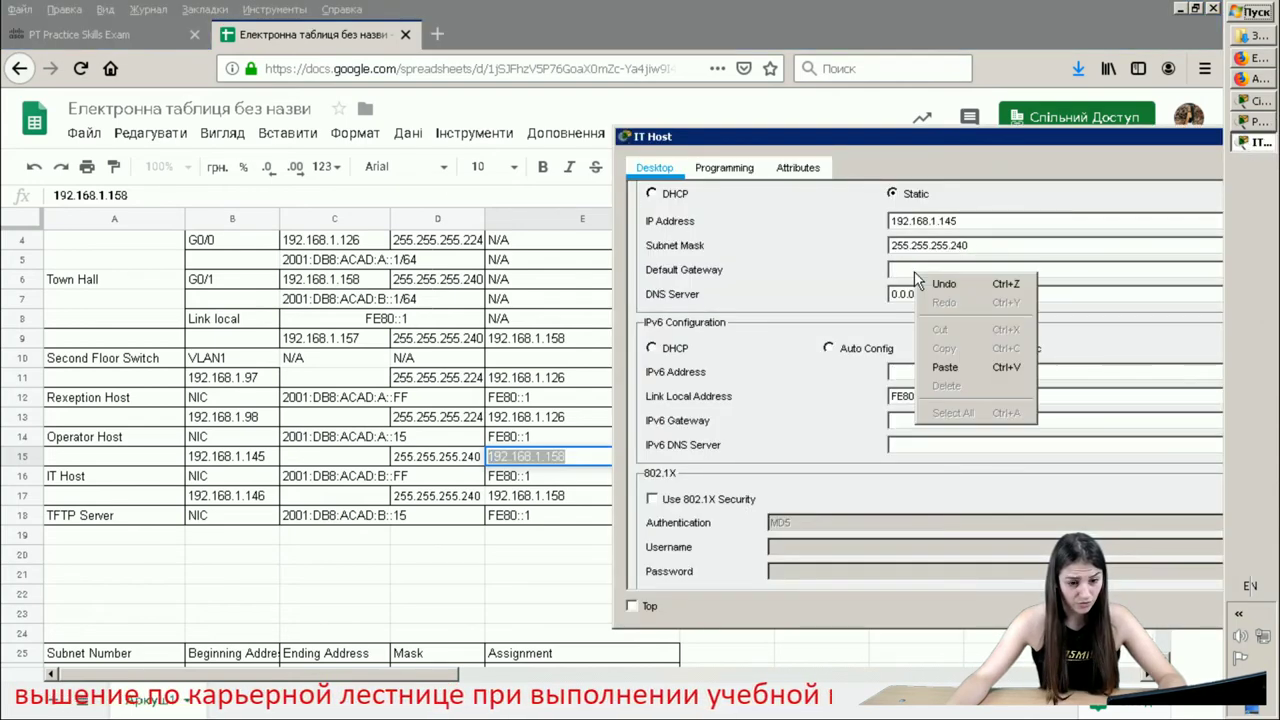
pyautogui.click(945, 367)
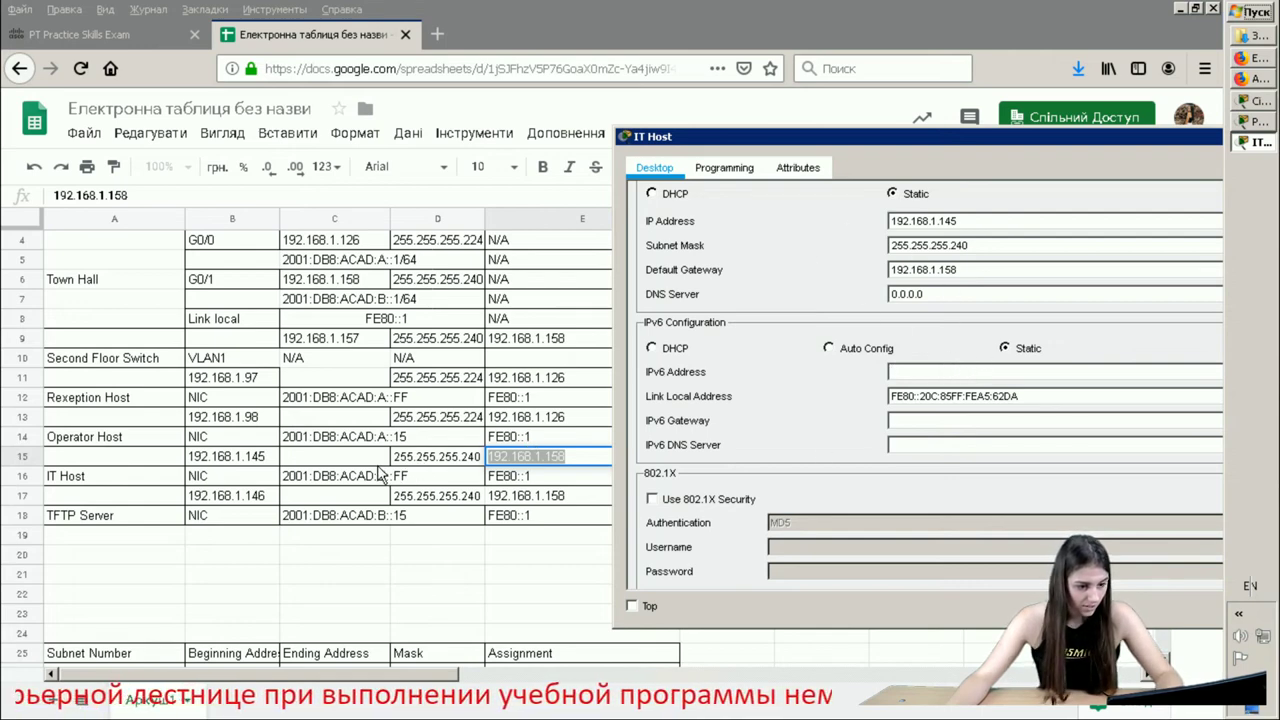
# - Copy the IPv6 address 2001:DB8:ACAD:B::FF from cell C16 into the IT Host's IPv6 Address field
pyautogui.click(632, 606)
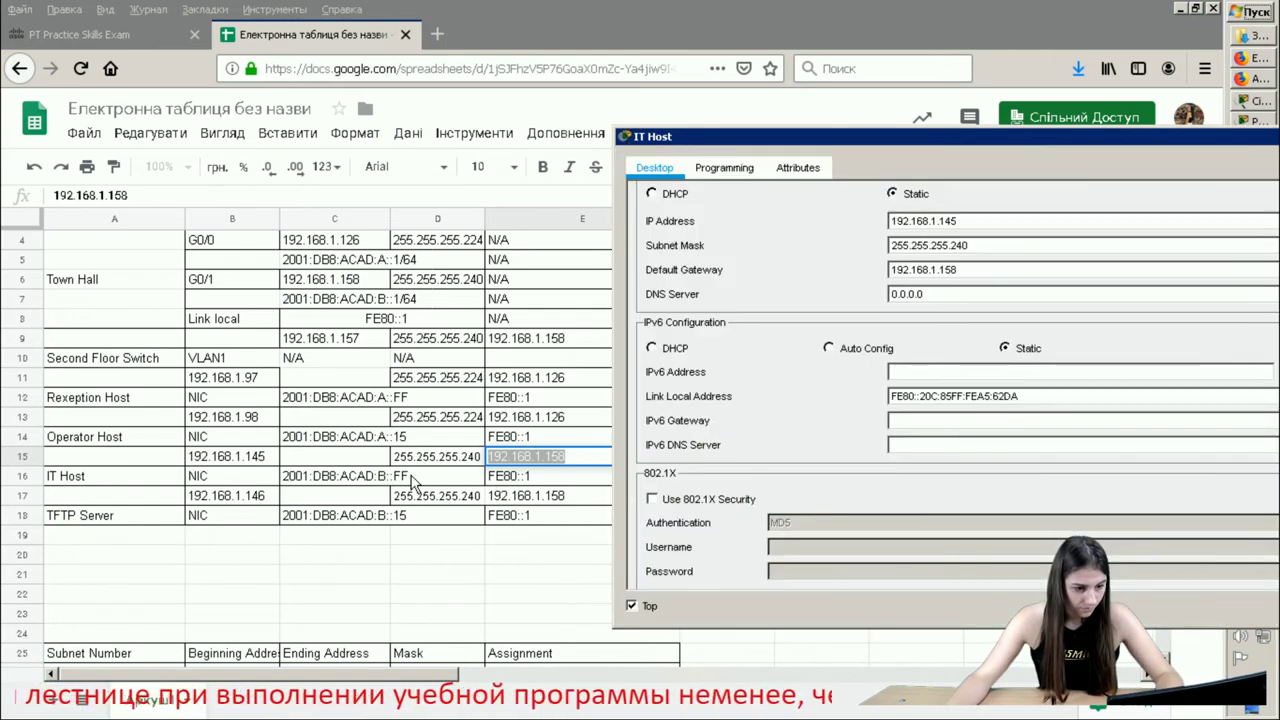
pyautogui.doubleClick(412, 476)
pyautogui.tripleClick(337, 476)
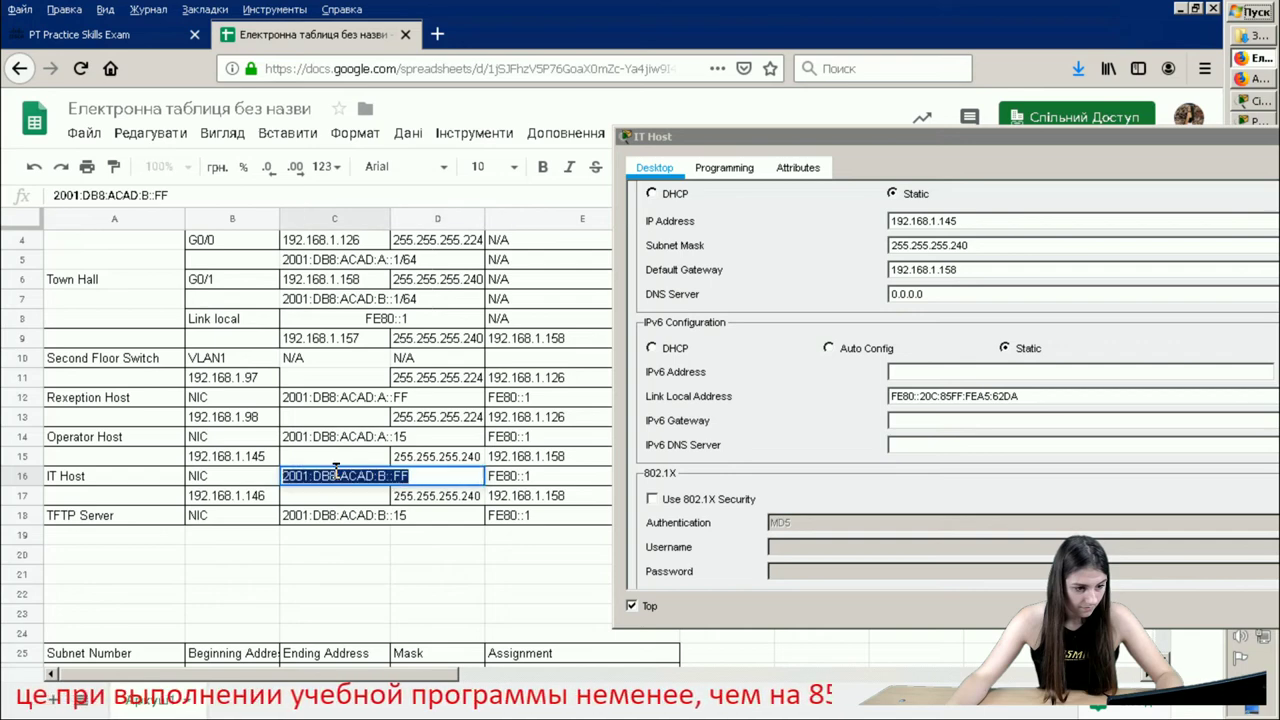
pyautogui.rightClick(337, 472)
pyautogui.click(405, 525)
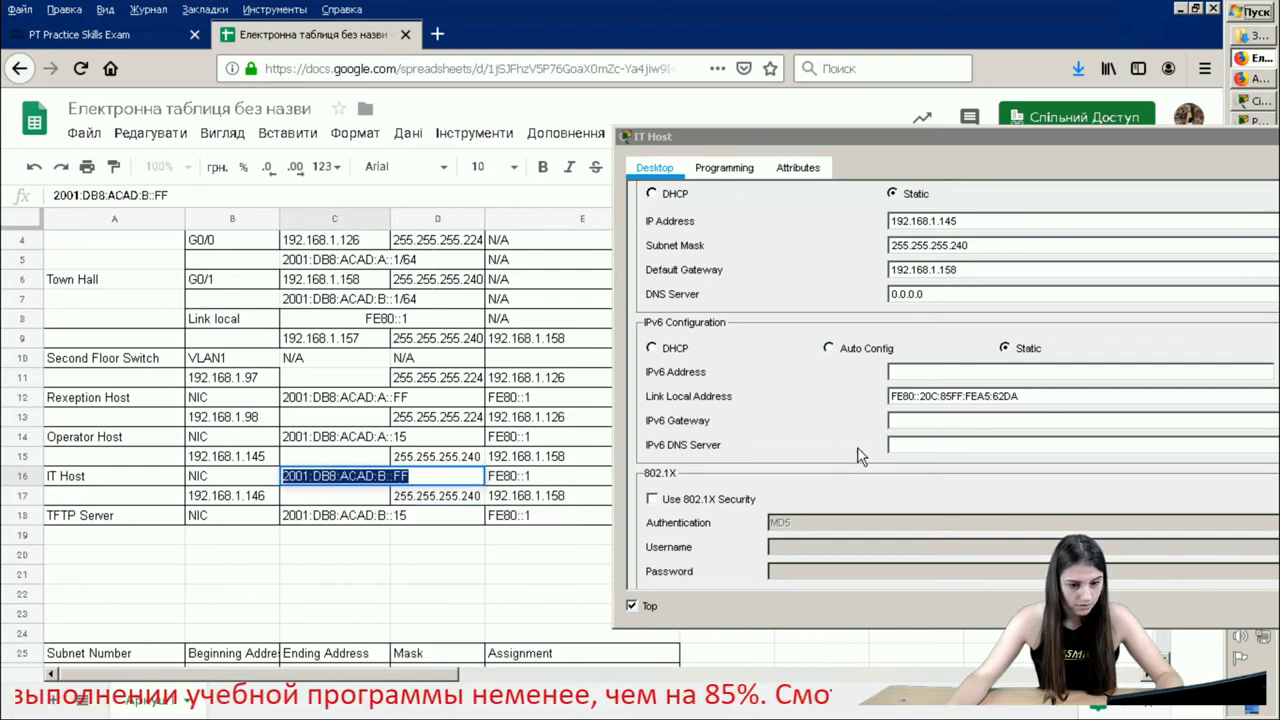
pyautogui.click(940, 373)
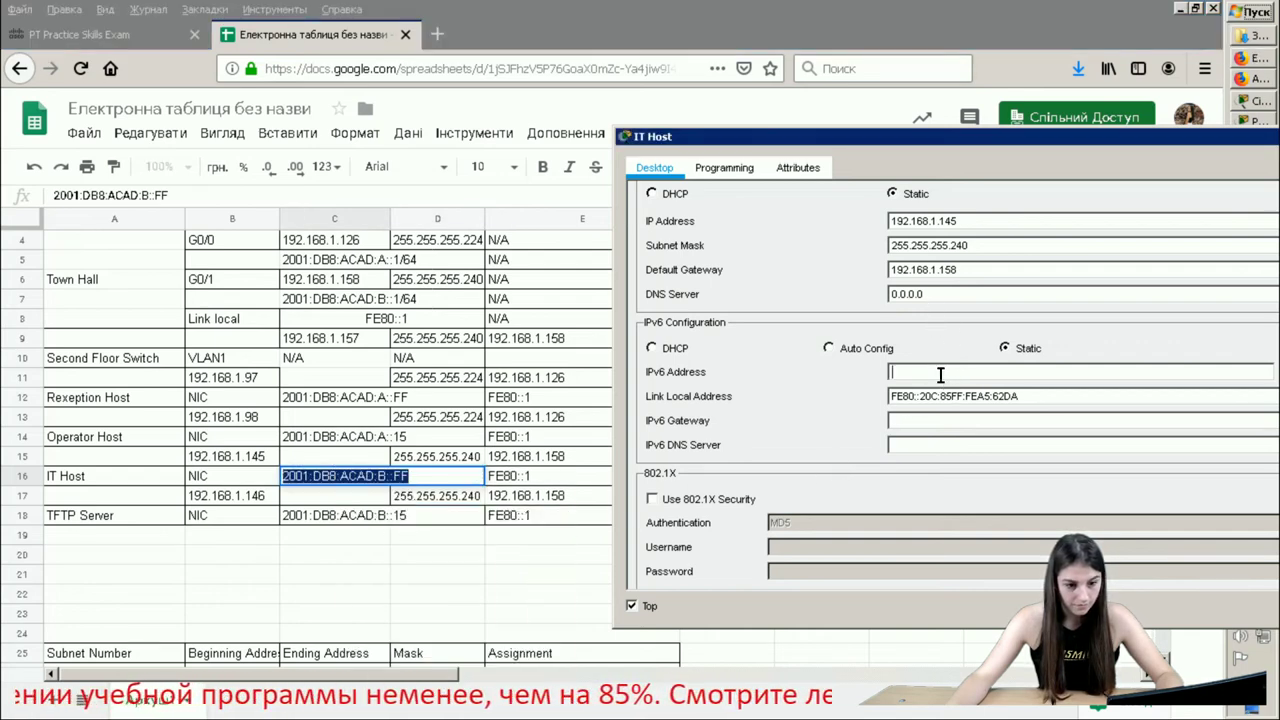
pyautogui.rightClick(939, 375)
pyautogui.click(987, 468)
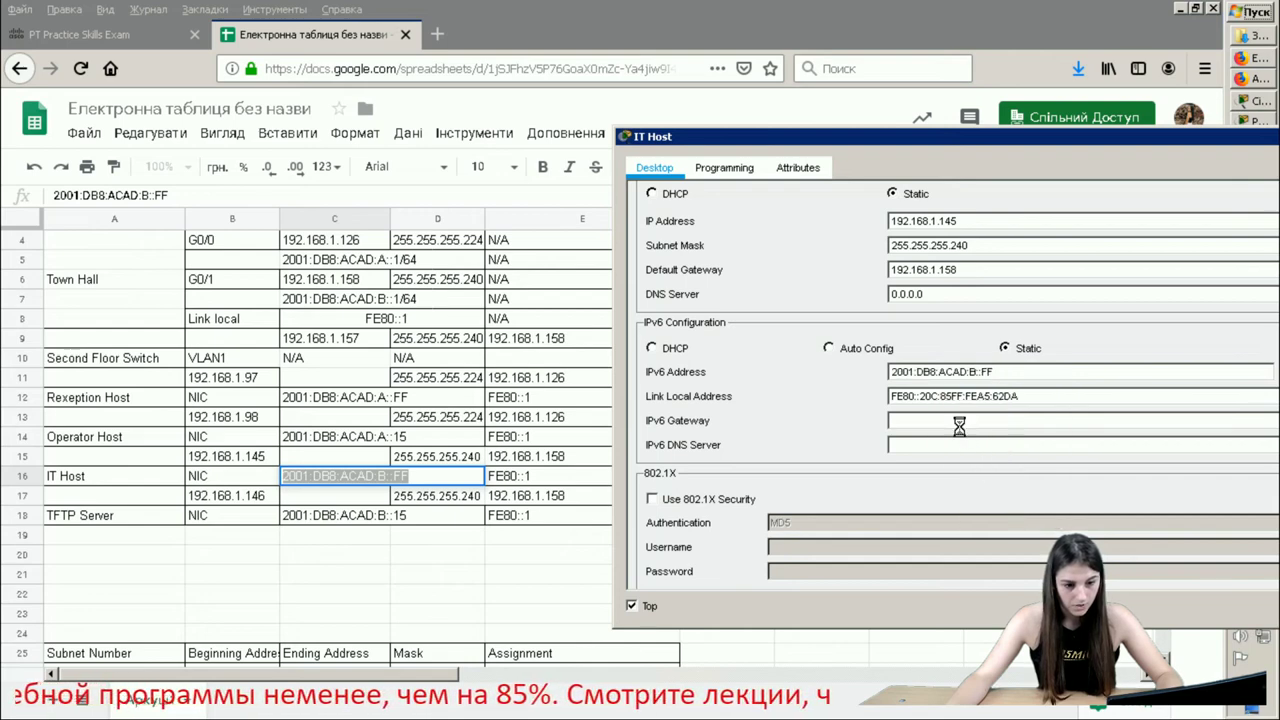
# - Enter FE80::1 as the IT Host's IPv6 gateway
pyautogui.click(961, 424)
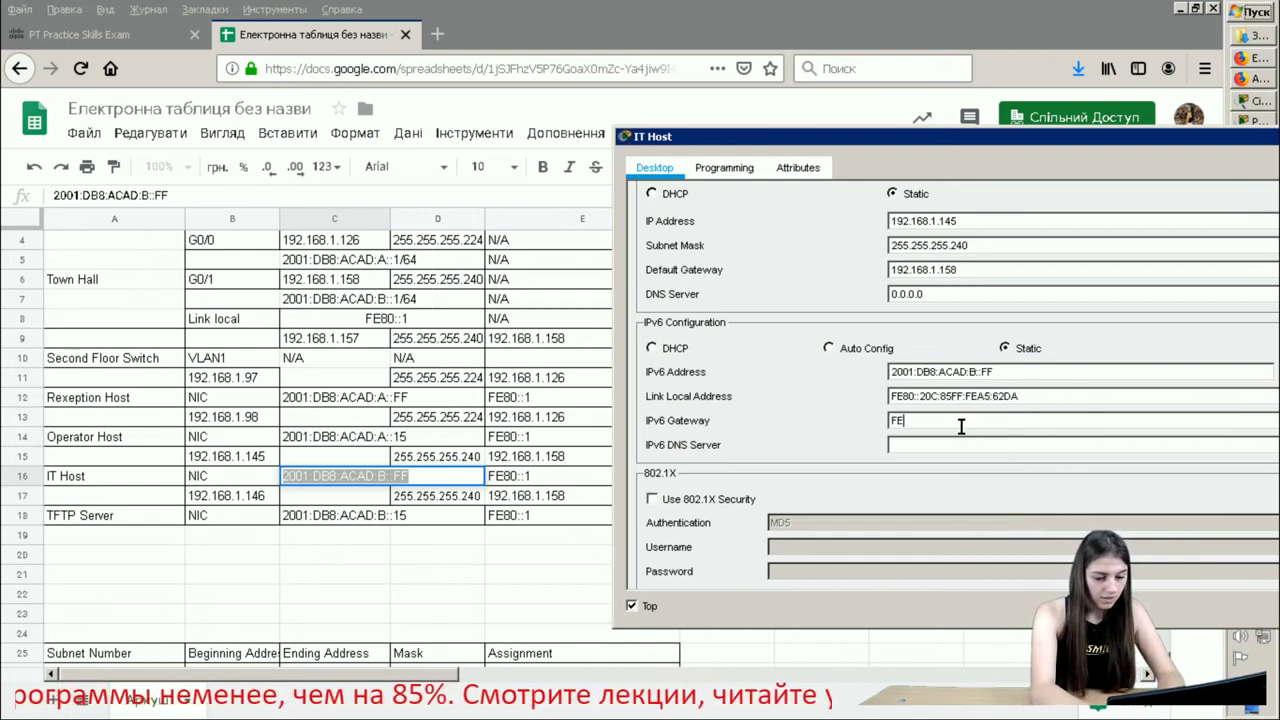
pyautogui.write('FE80::1')
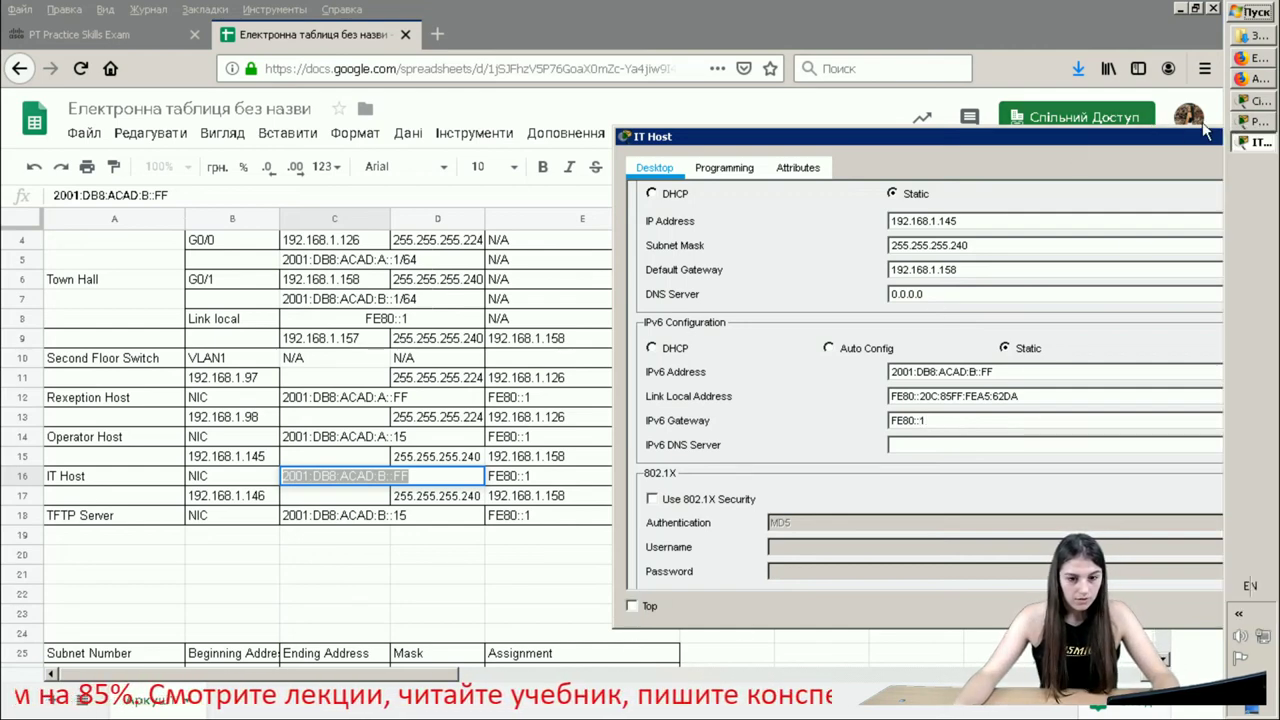
pyautogui.click(1266, 121)
pyautogui.click(1252, 142)
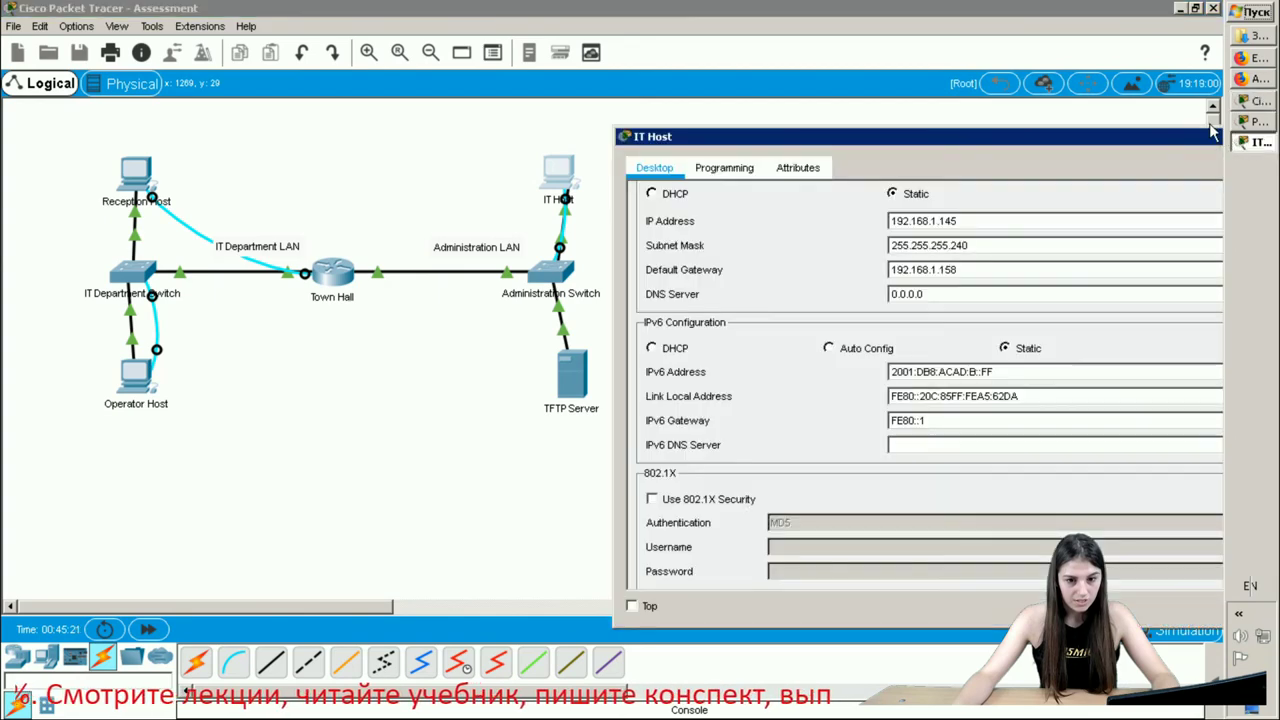
# - Close the IT Host and open the TFTP Server's IP Configuration beside the address spreadsheet
pyautogui.moveTo(1207, 137); pyautogui.dragTo(1105, 143)
pyautogui.click(1137, 143)
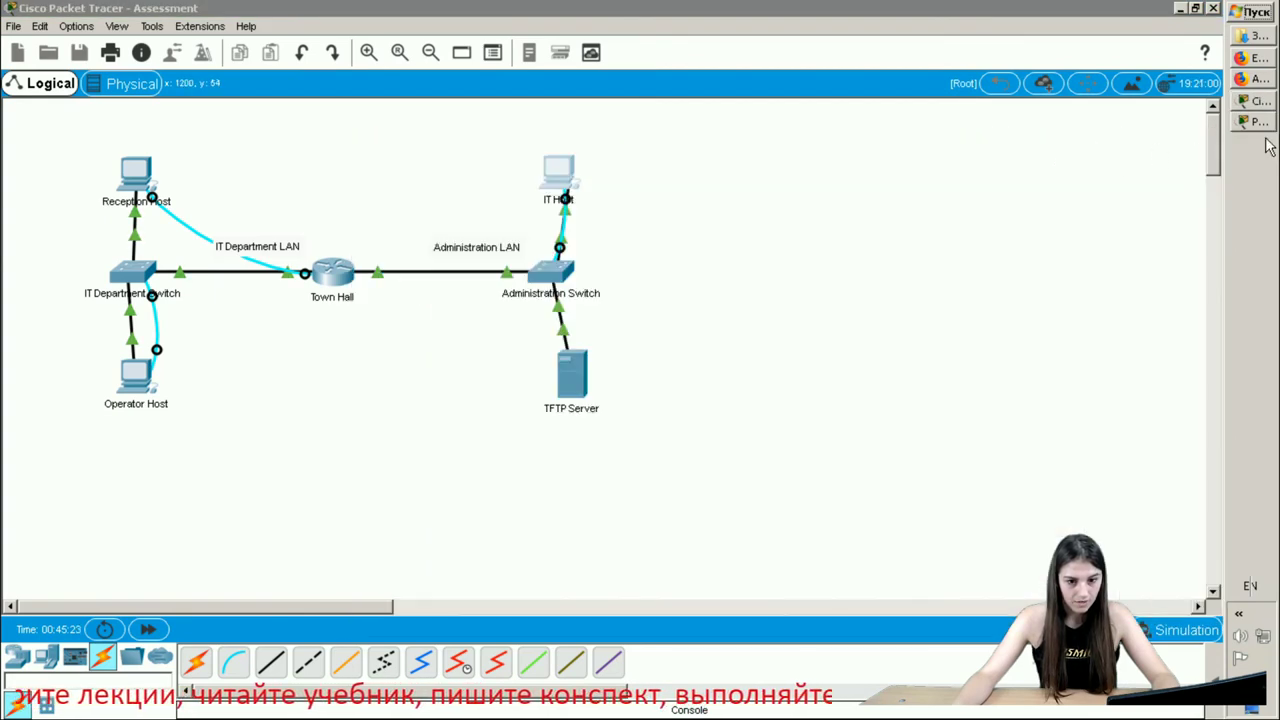
pyautogui.click(583, 397)
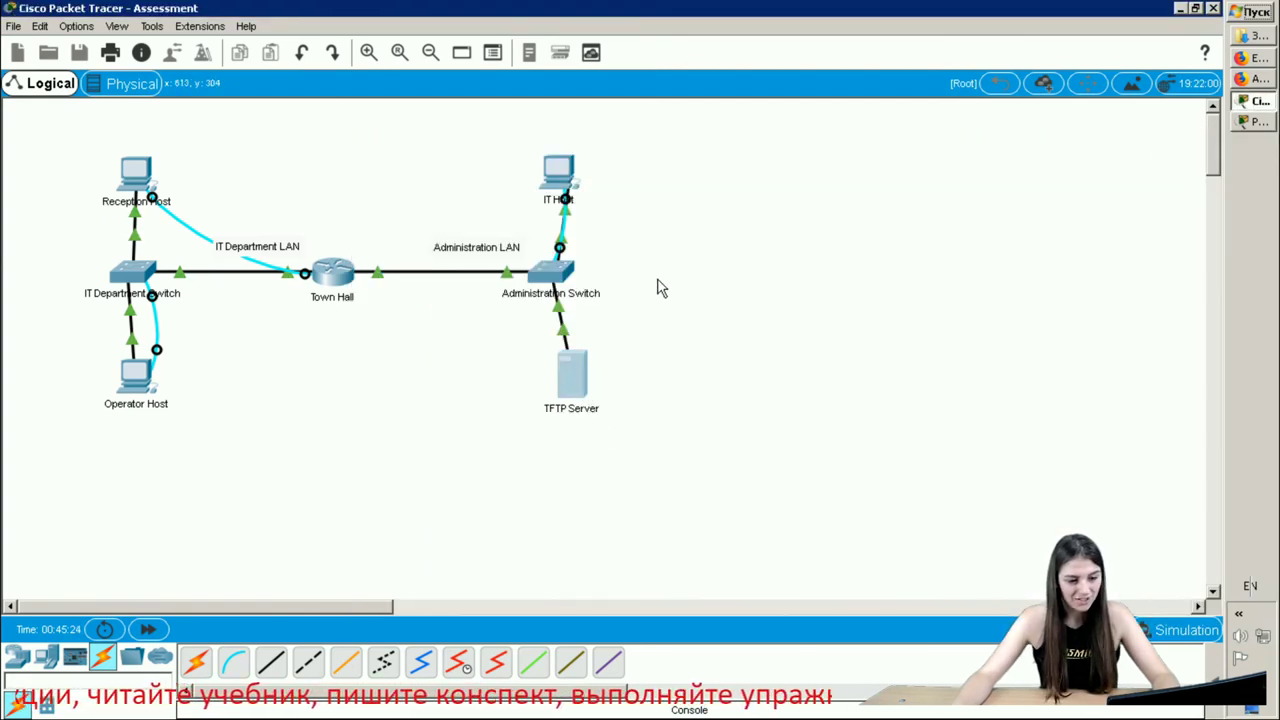
pyautogui.click(332, 146)
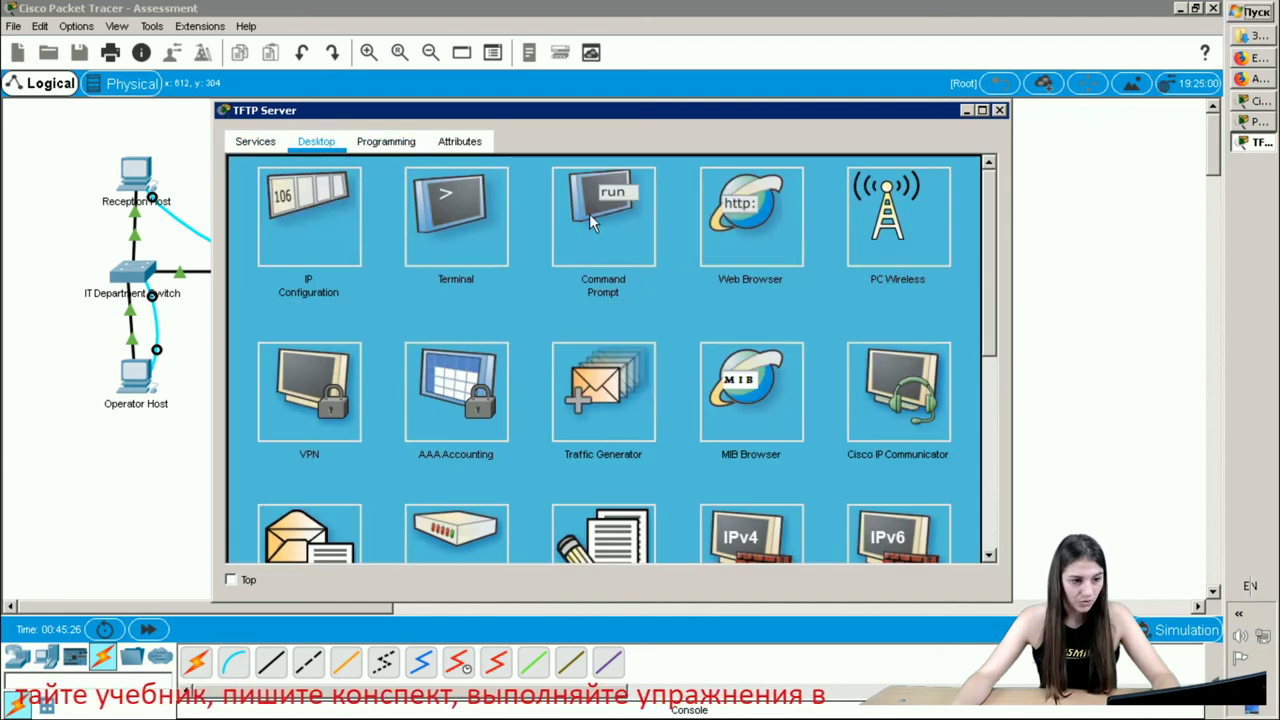
pyautogui.click(311, 216)
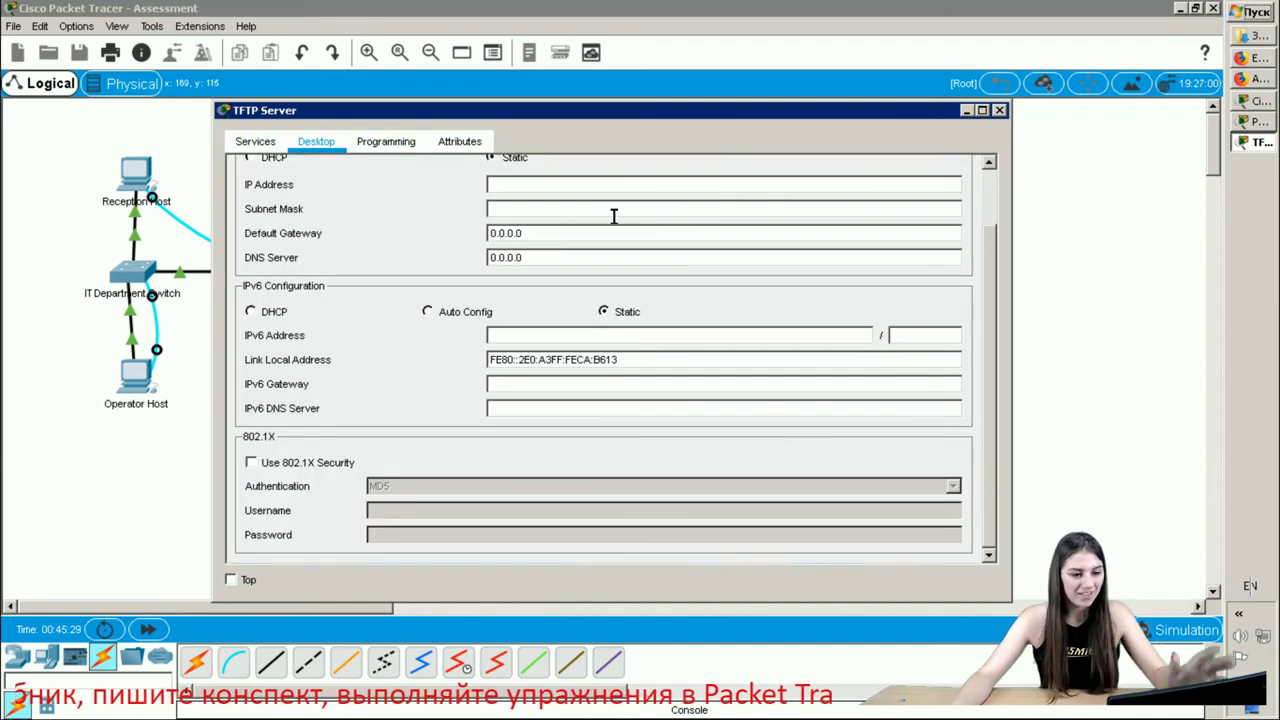
pyautogui.click(1260, 62)
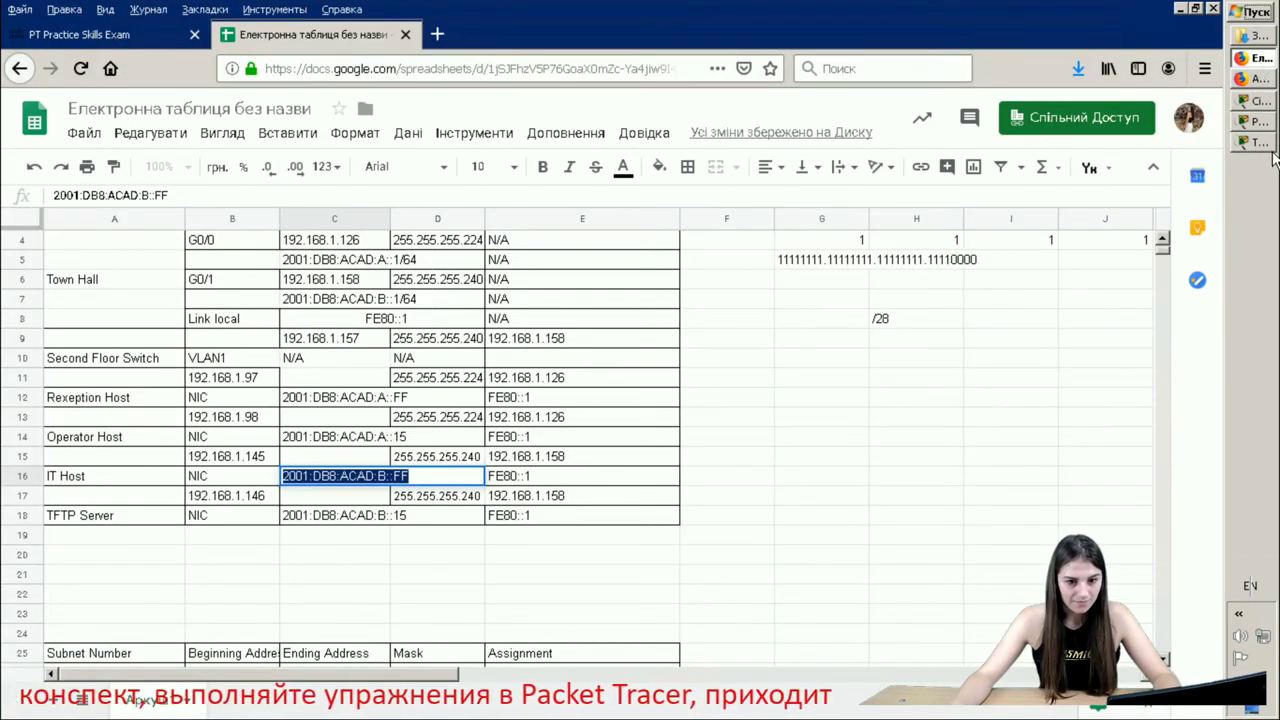
pyautogui.click(1262, 142)
pyautogui.click(236, 582)
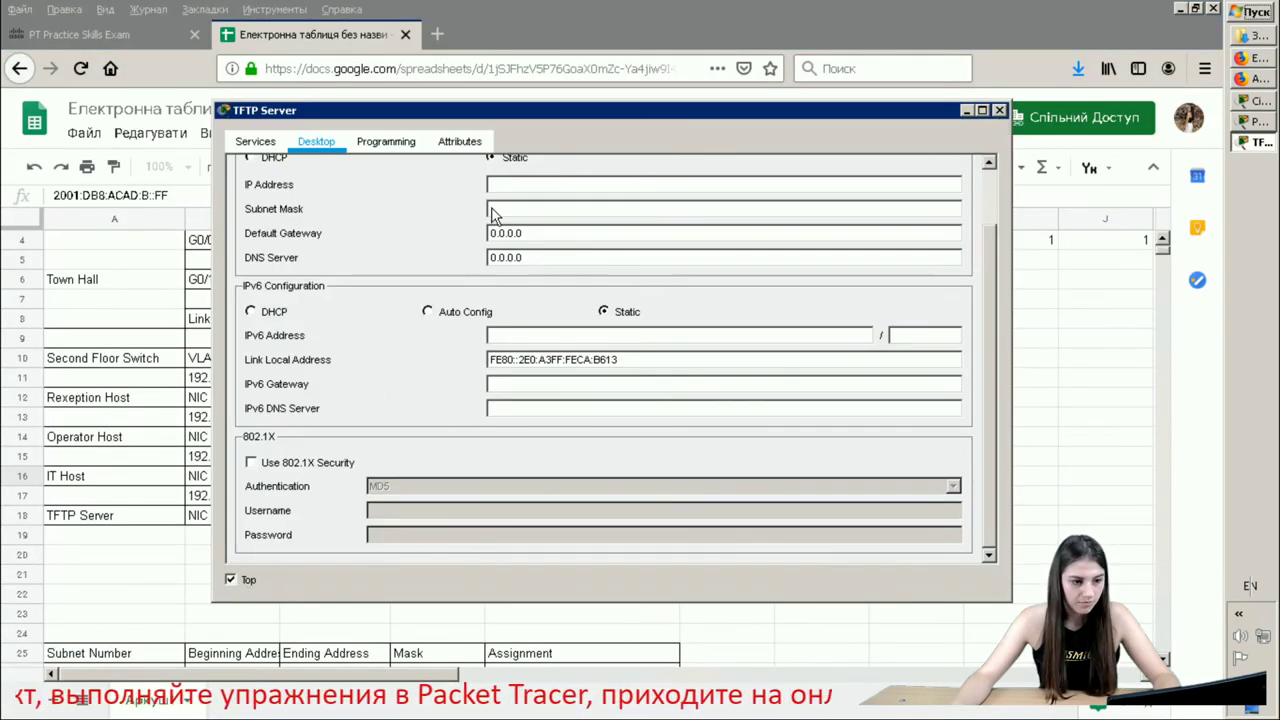
pyautogui.moveTo(627, 118); pyautogui.dragTo(886, 143)
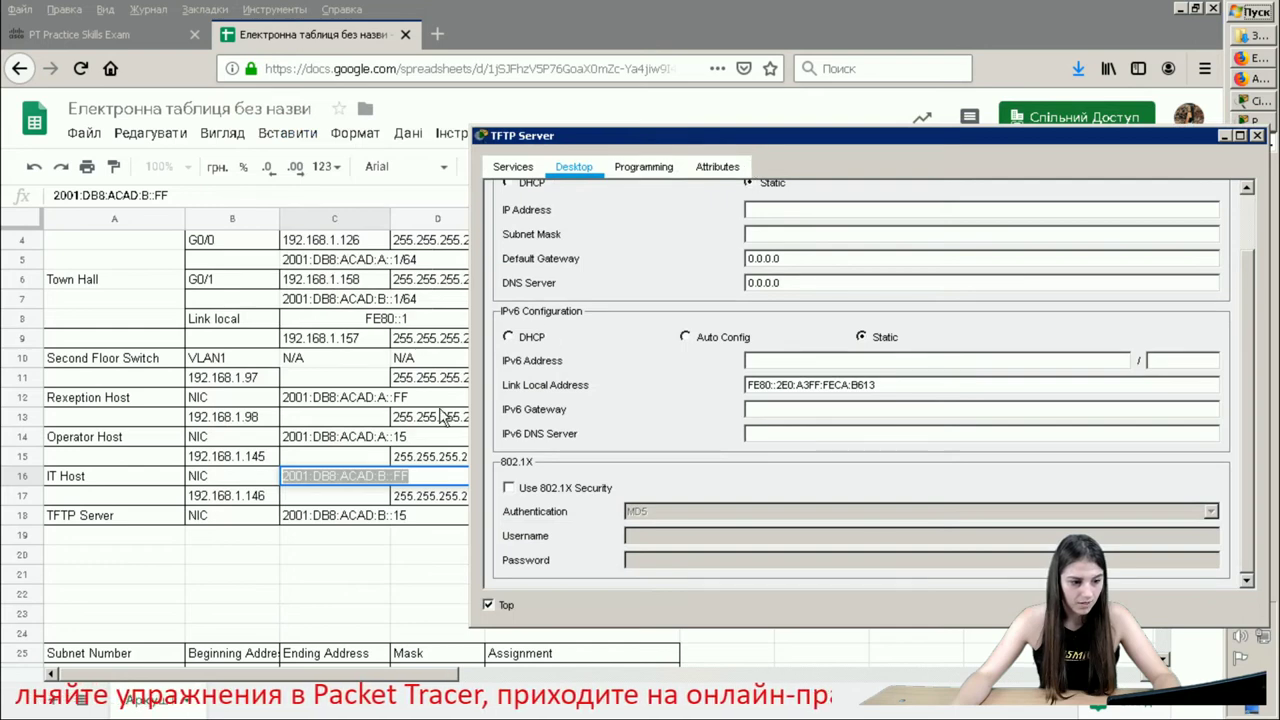
pyautogui.click(258, 502)
# - Set the TFTP Server's IPv4 address to 192.168.1.146 with mask 255.255.255.240
pyautogui.click(258, 502)
pyautogui.doubleClick(259, 498)
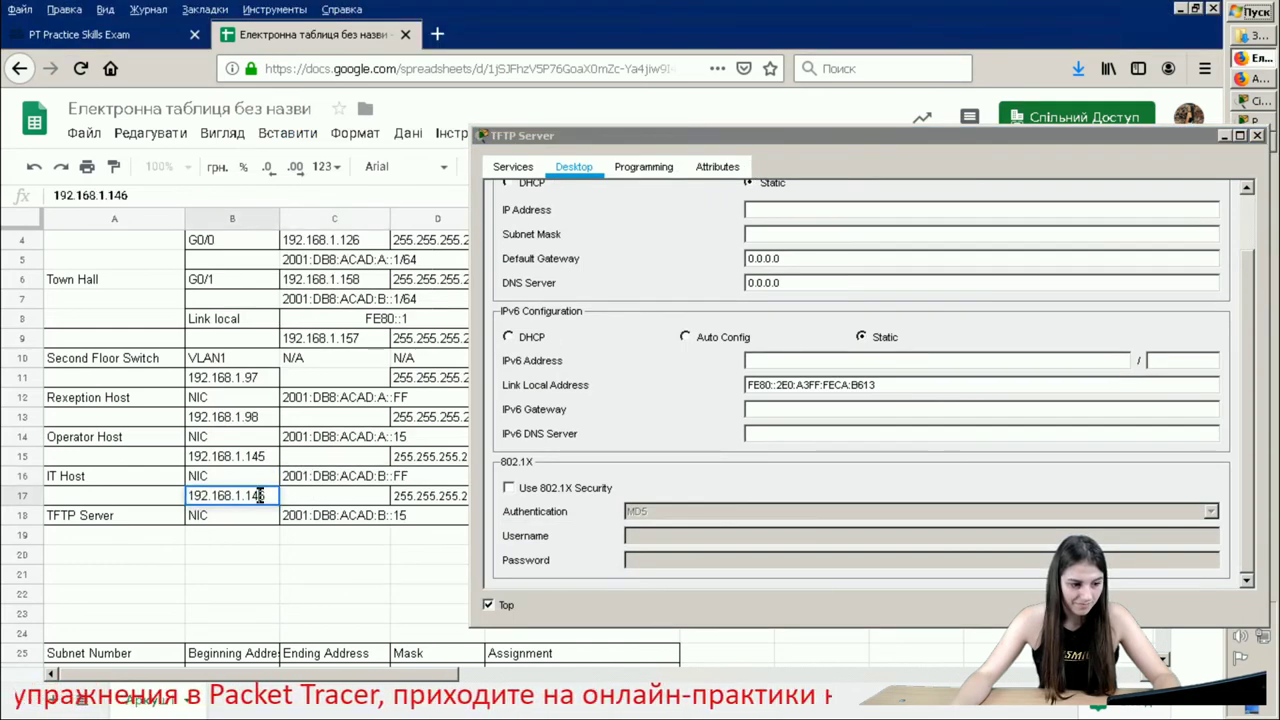
pyautogui.tripleClick(260, 496)
pyautogui.rightClick(260, 496)
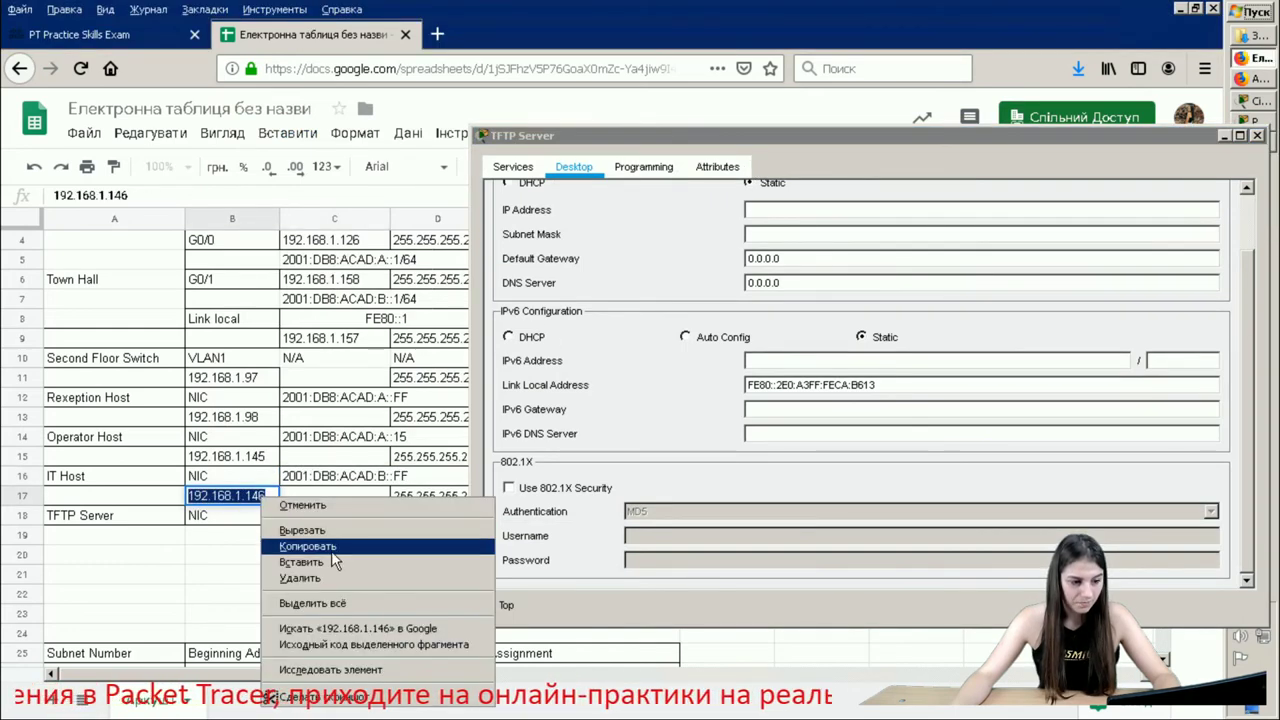
pyautogui.click(330, 550)
pyautogui.click(786, 212)
pyautogui.rightClick(786, 212)
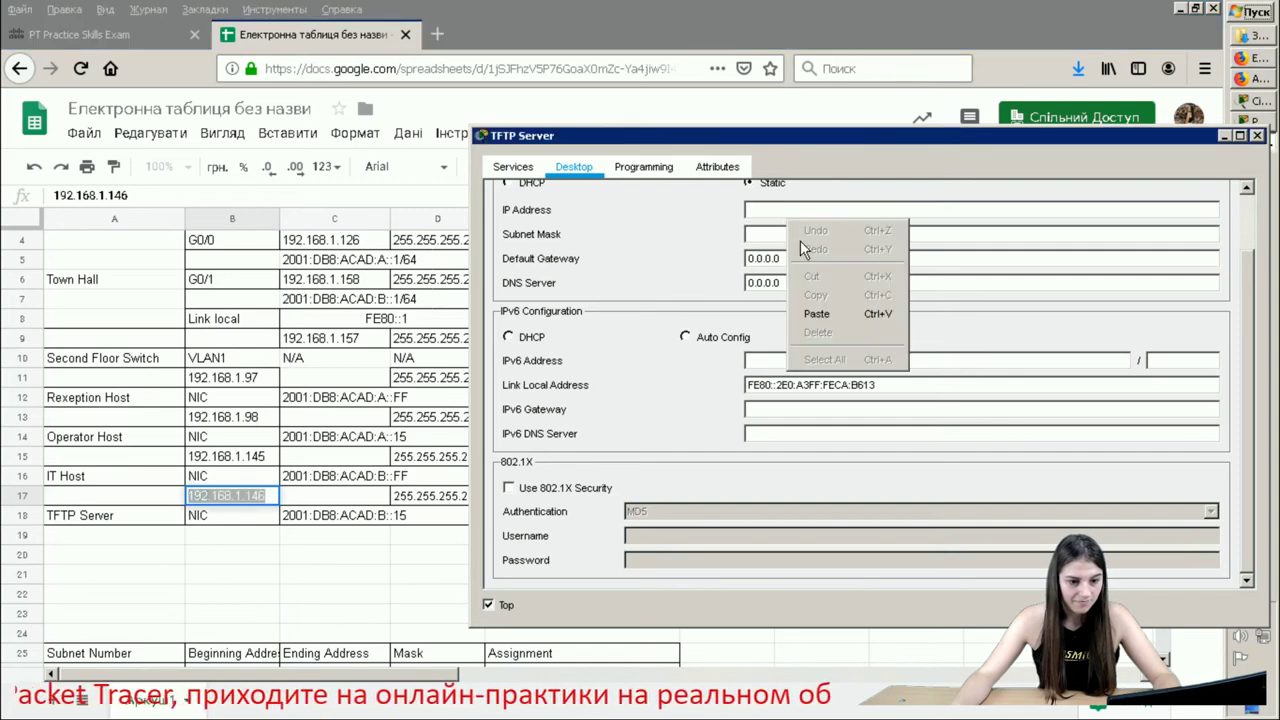
pyautogui.click(806, 316)
pyautogui.click(828, 234)
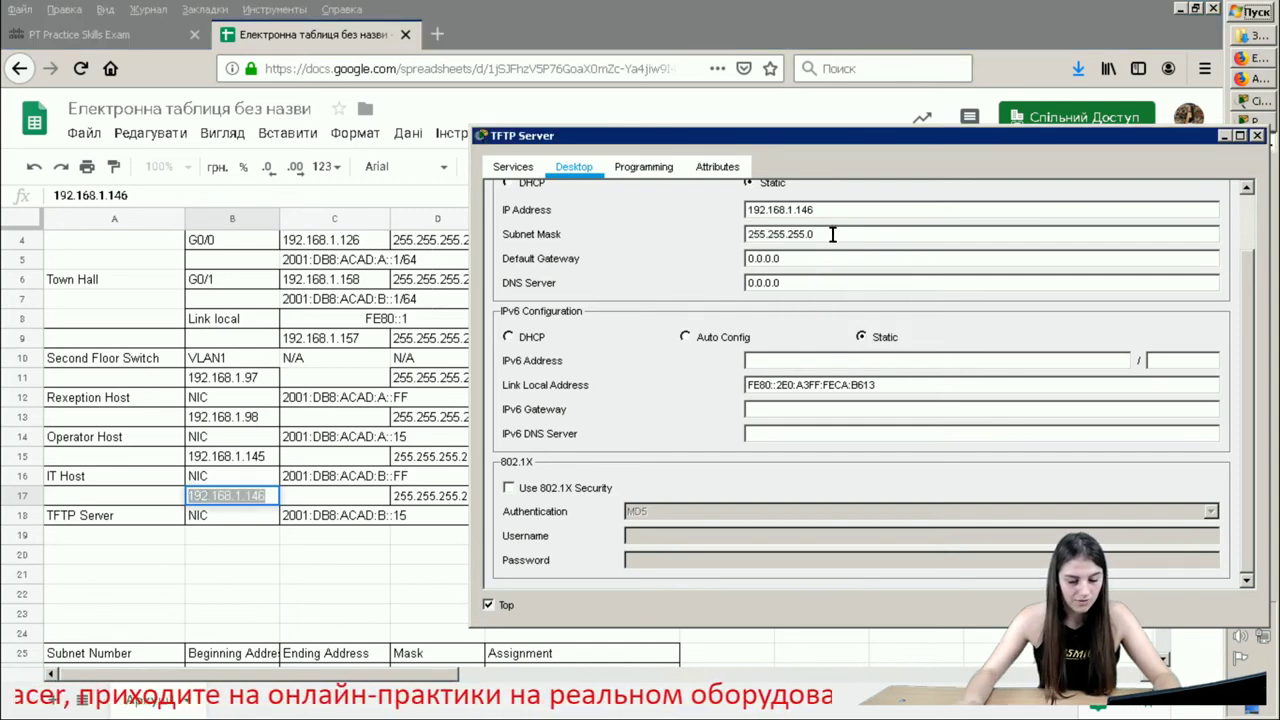
pyautogui.press('BackSpace')
pyautogui.write('24')
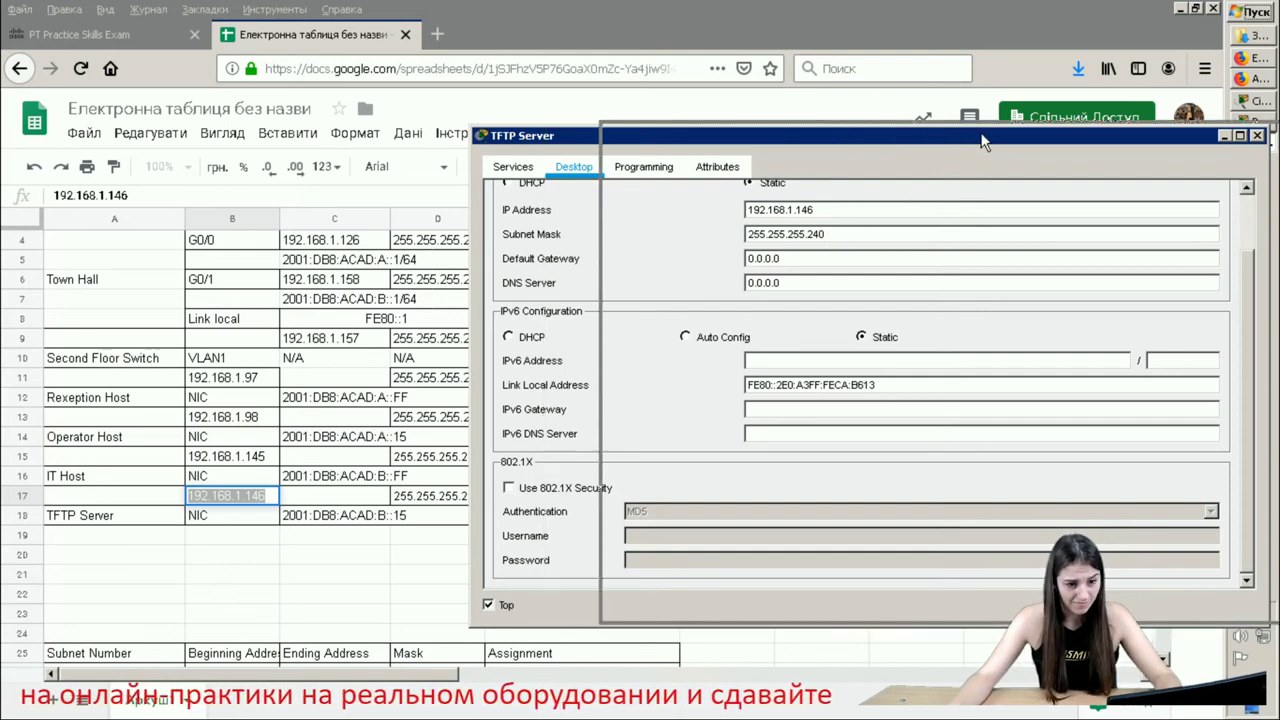
# - Set the TFTP Server's default gateway to 192.168.1.158 from cell E17
pyautogui.moveTo(843, 138); pyautogui.dragTo(1168, 150)
pyautogui.doubleClick(593, 495)
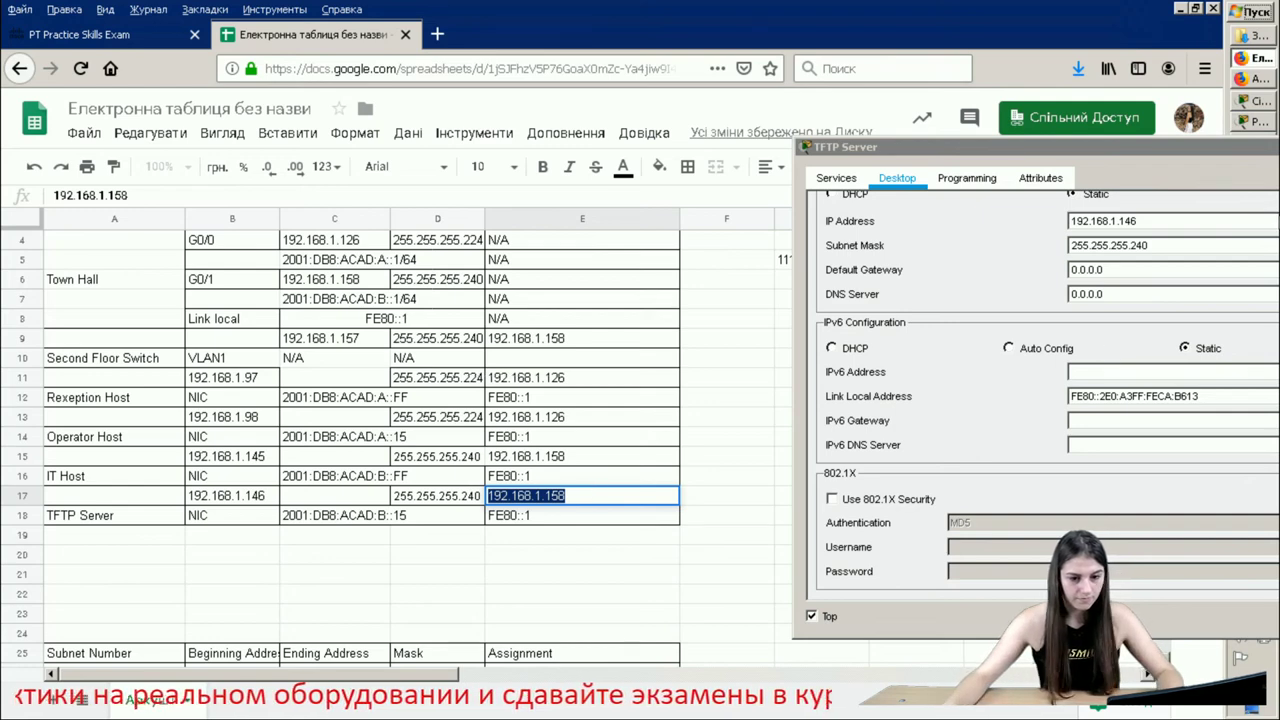
pyautogui.click(1134, 272)
pyautogui.hotkey('ctrl', 'a')
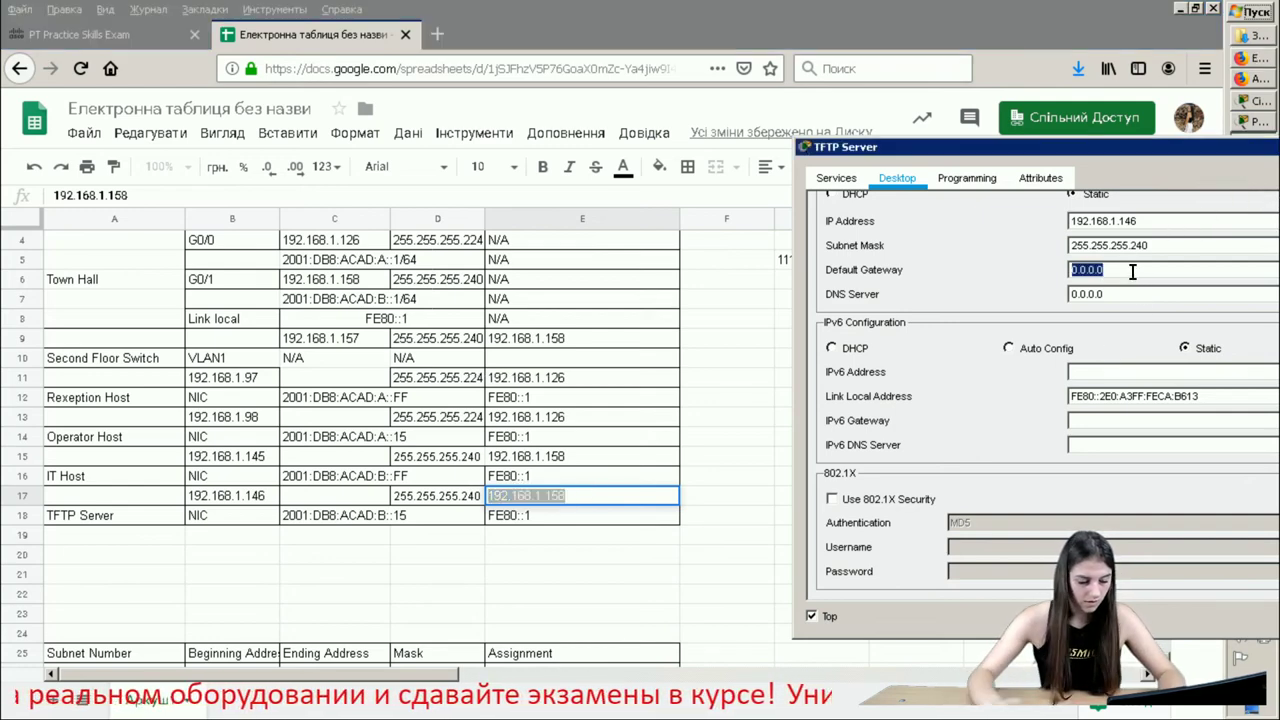
pyautogui.hotkey('ctrl', 'v')
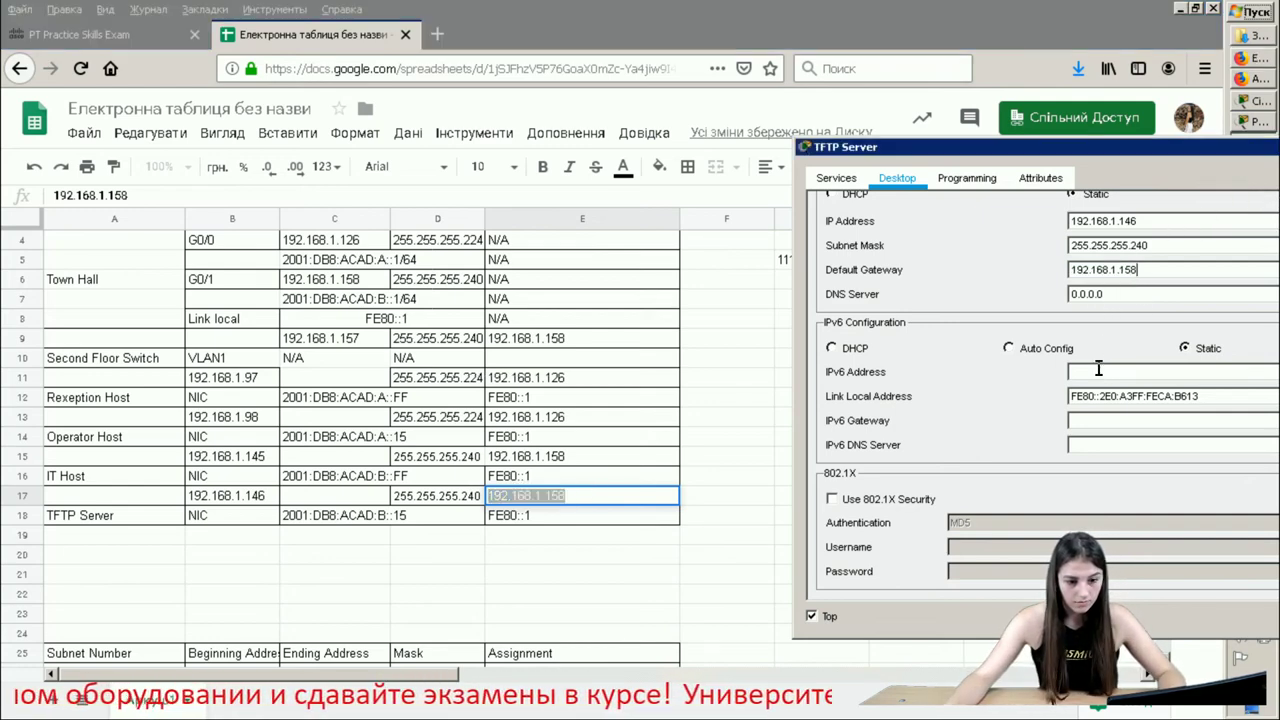
# - Enter 2001:DB8:ACAD:B::15 as the TFTP Server's IPv6 address and close the window
pyautogui.doubleClick(365, 516)
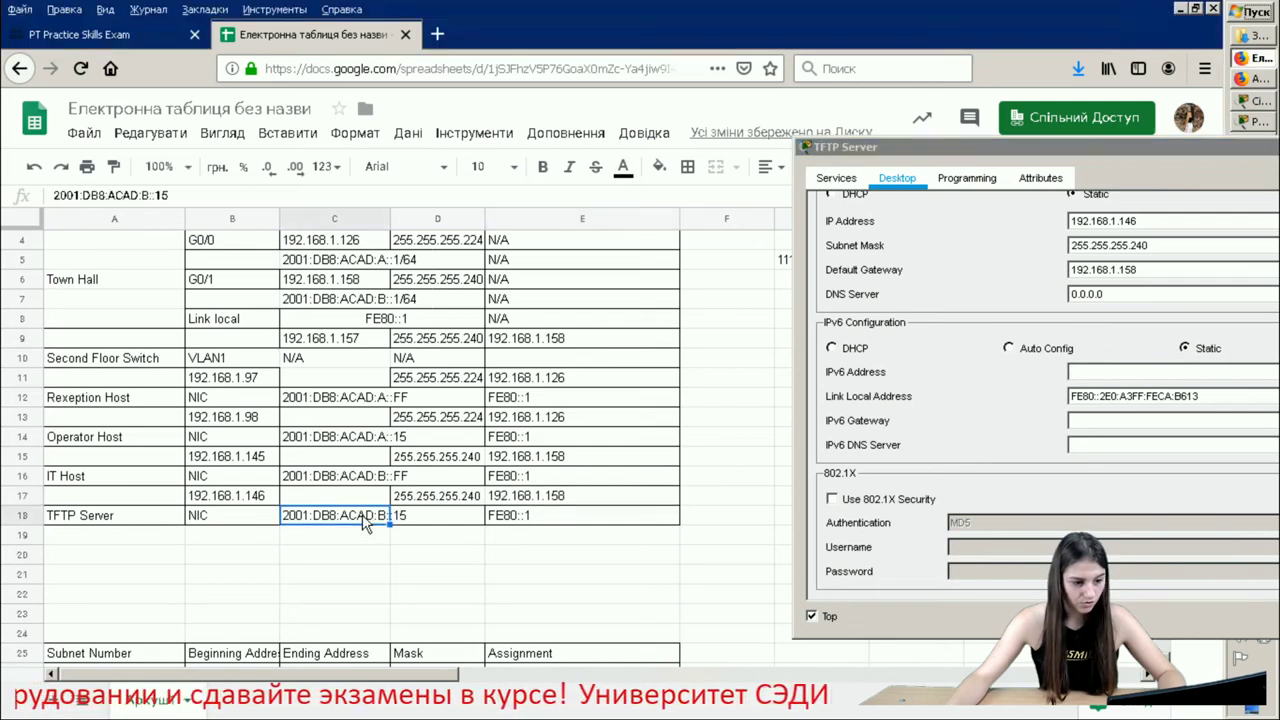
pyautogui.rightClick(365, 516)
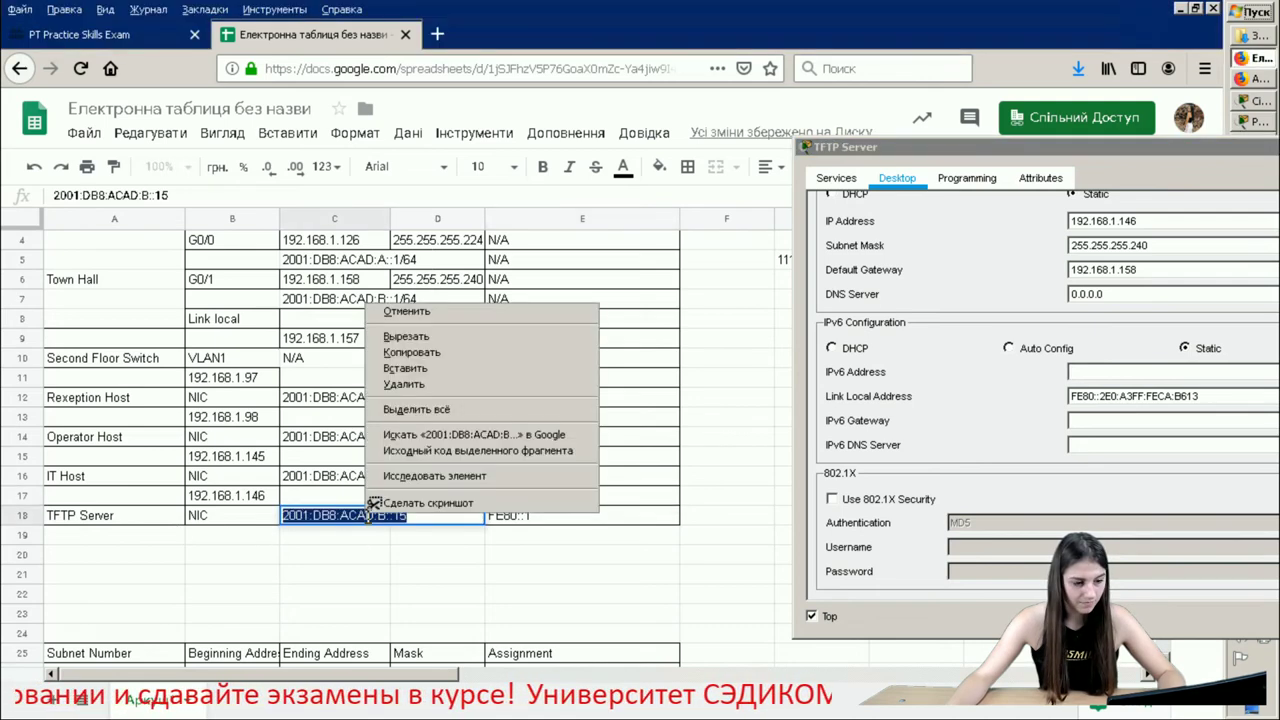
pyautogui.click(437, 351)
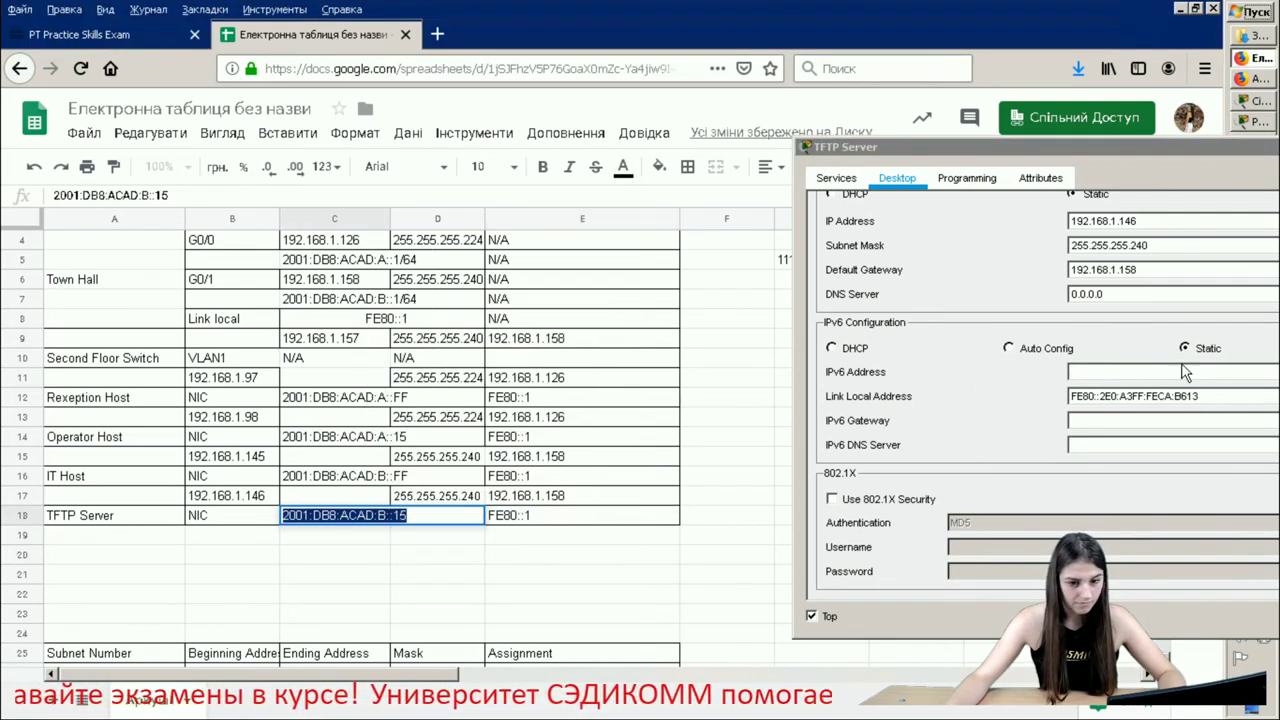
pyautogui.click(1104, 371)
pyautogui.hotkey('ctrl', 'v')
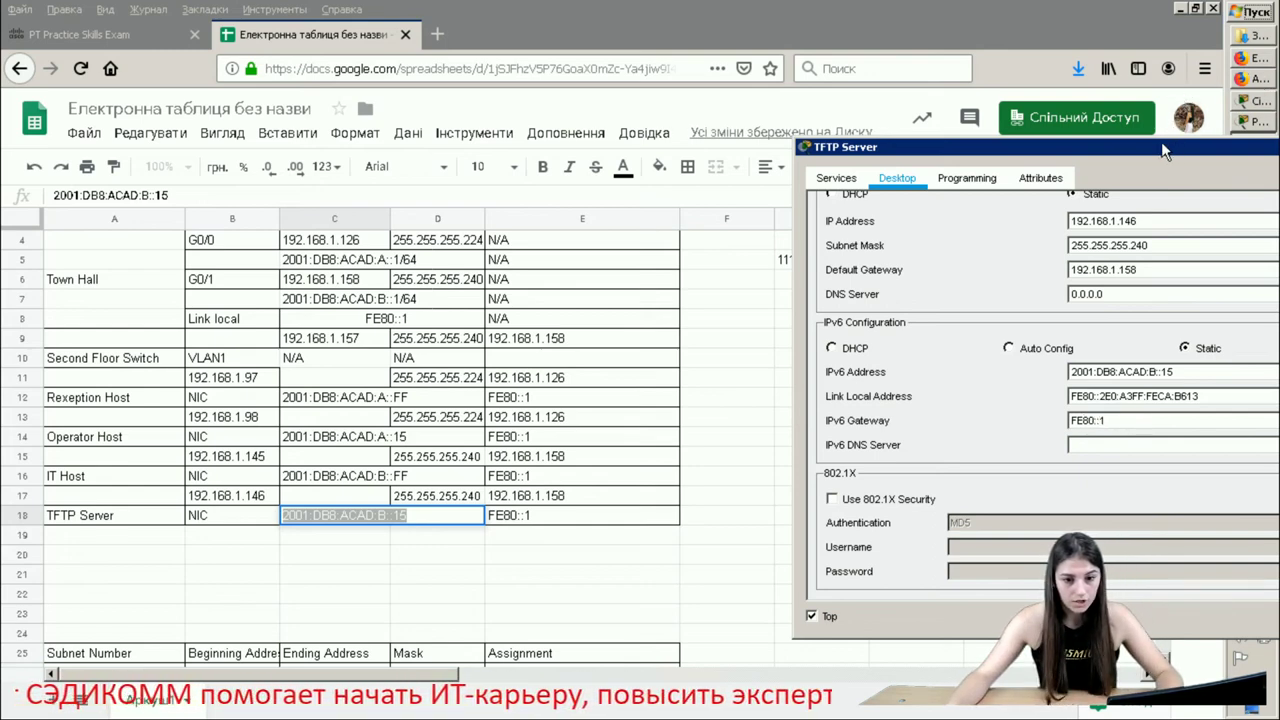
pyautogui.moveTo(1161, 143); pyautogui.dragTo(576, 145)
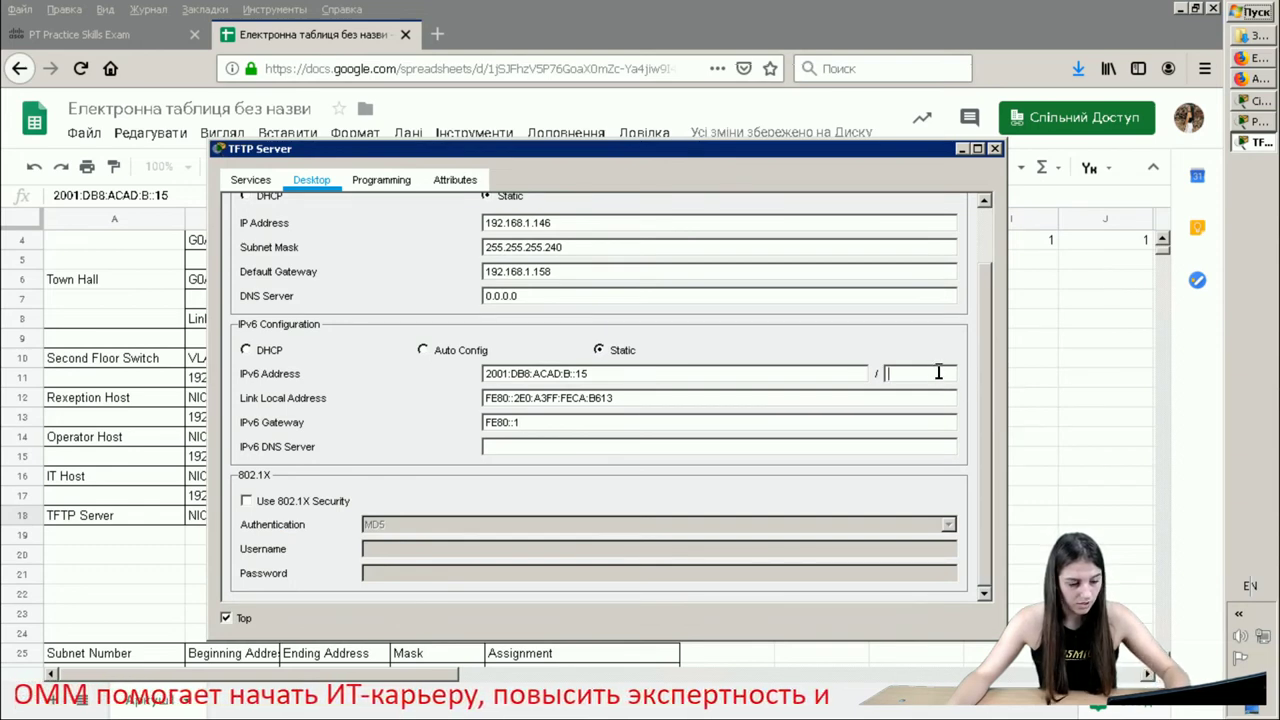
pyautogui.click(995, 149)
# - Copy 2001:DB8:ACAD:B::FF from cell C16 into the IT Host's IPv6 address with prefix 64
pyautogui.click(1265, 102)
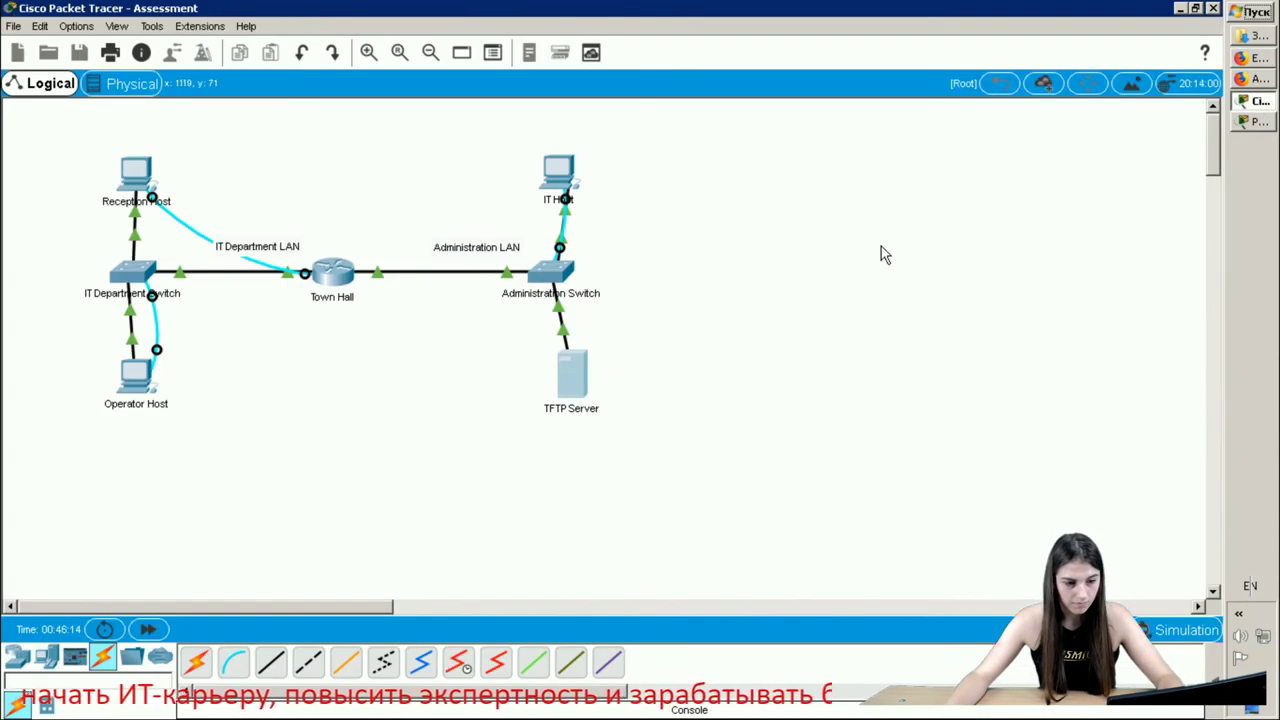
pyautogui.click(565, 185)
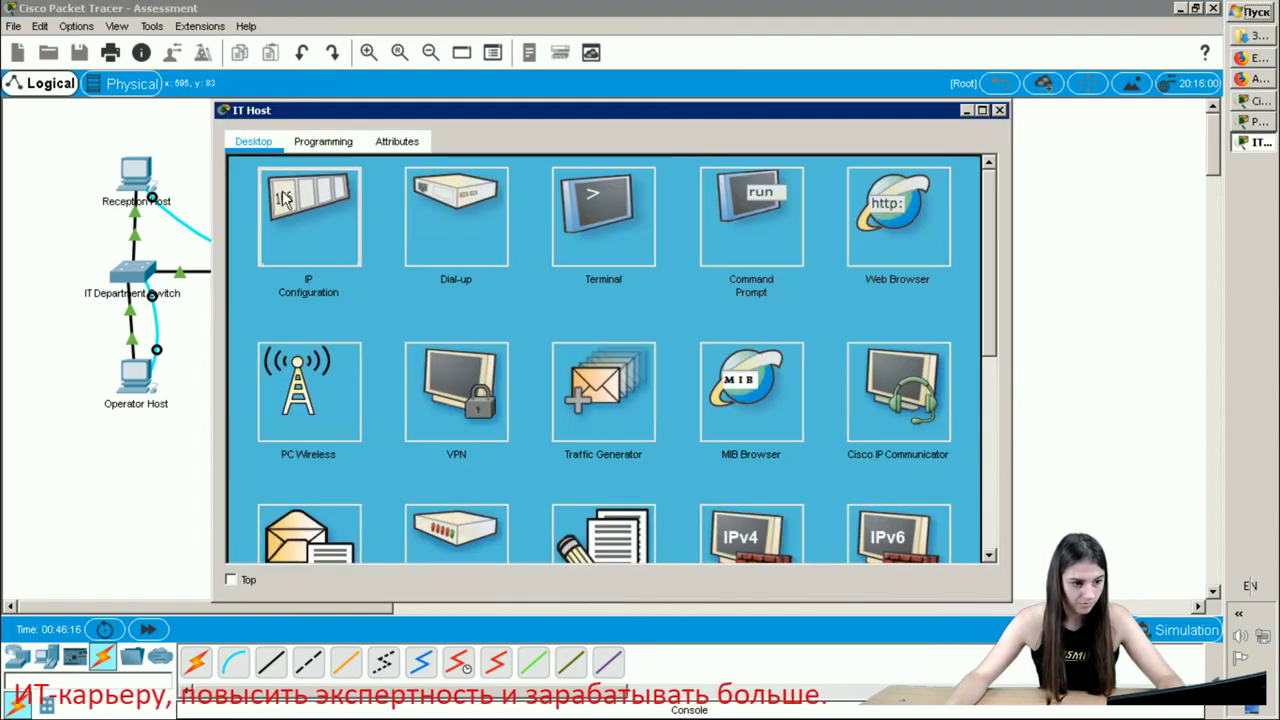
pyautogui.click(295, 200)
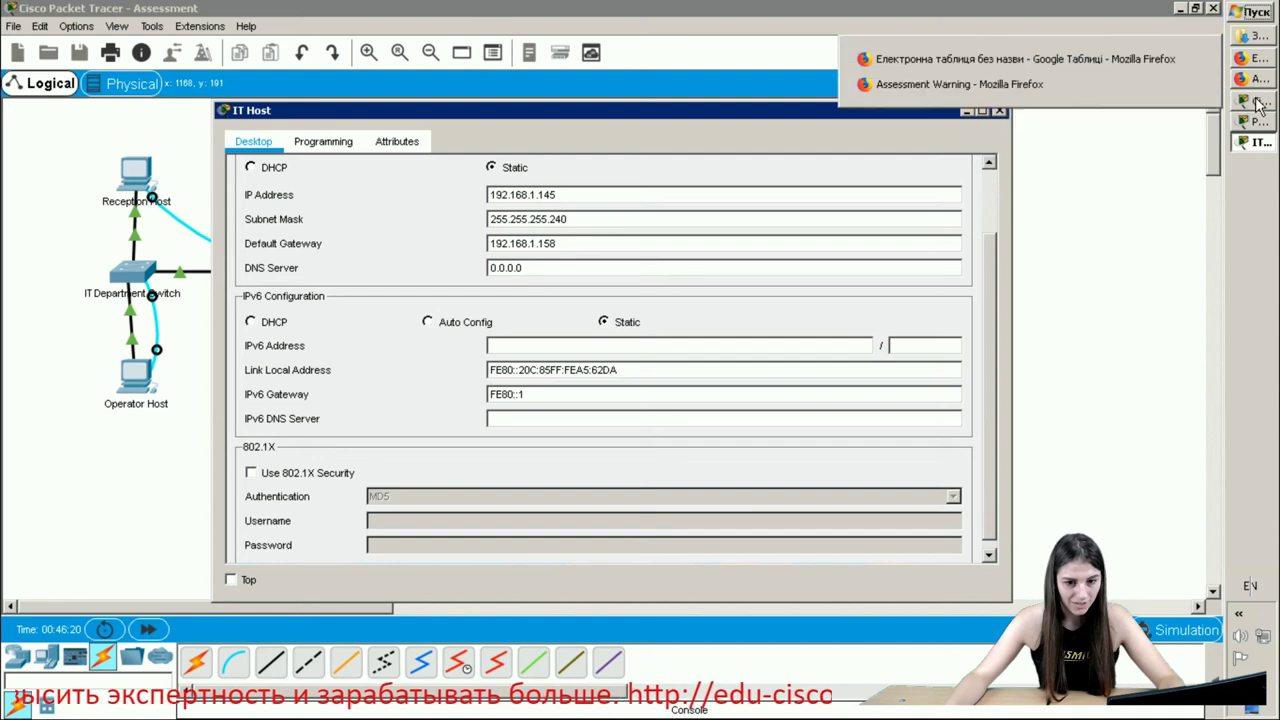
pyautogui.click(1258, 58)
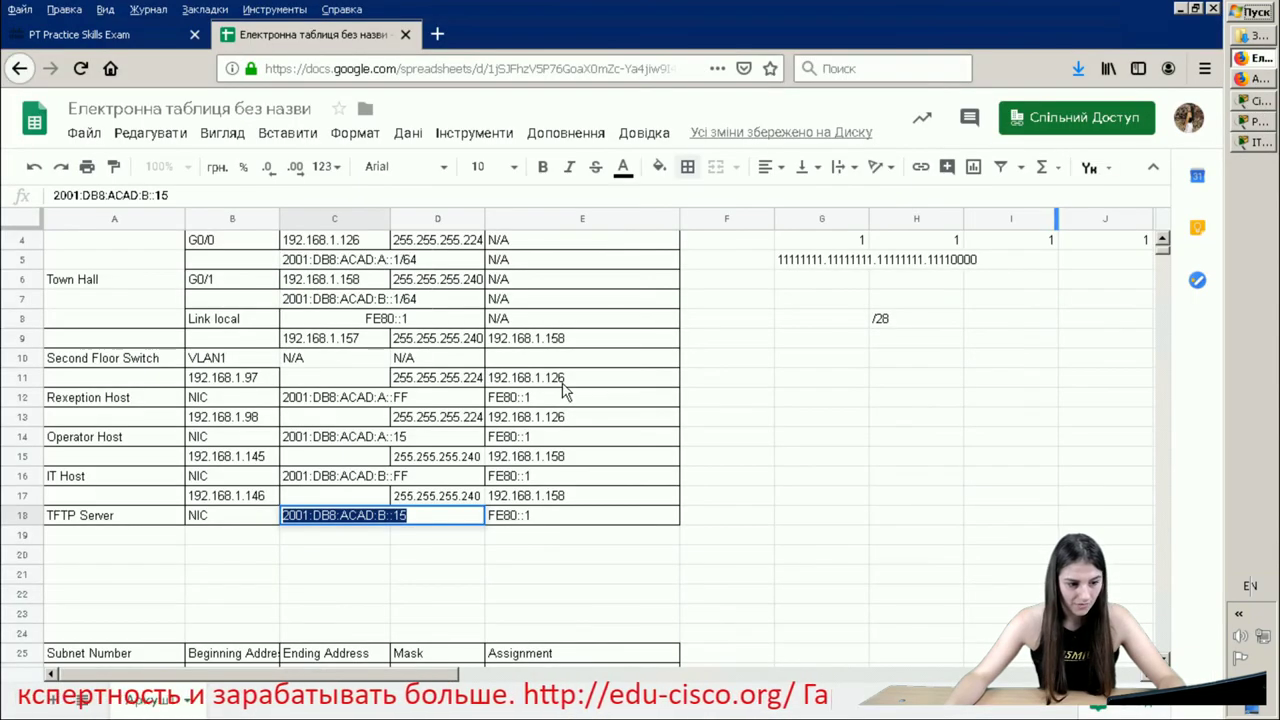
pyautogui.click(370, 476)
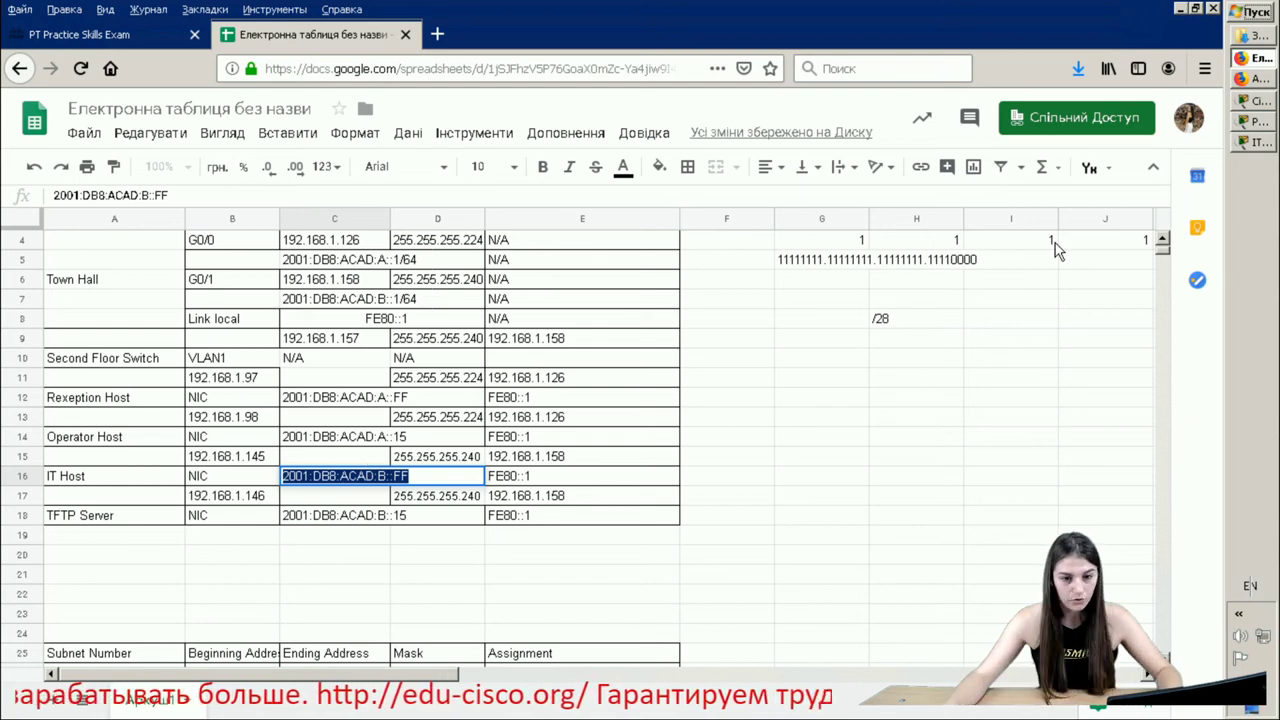
pyautogui.click(1252, 101)
pyautogui.click(1260, 142)
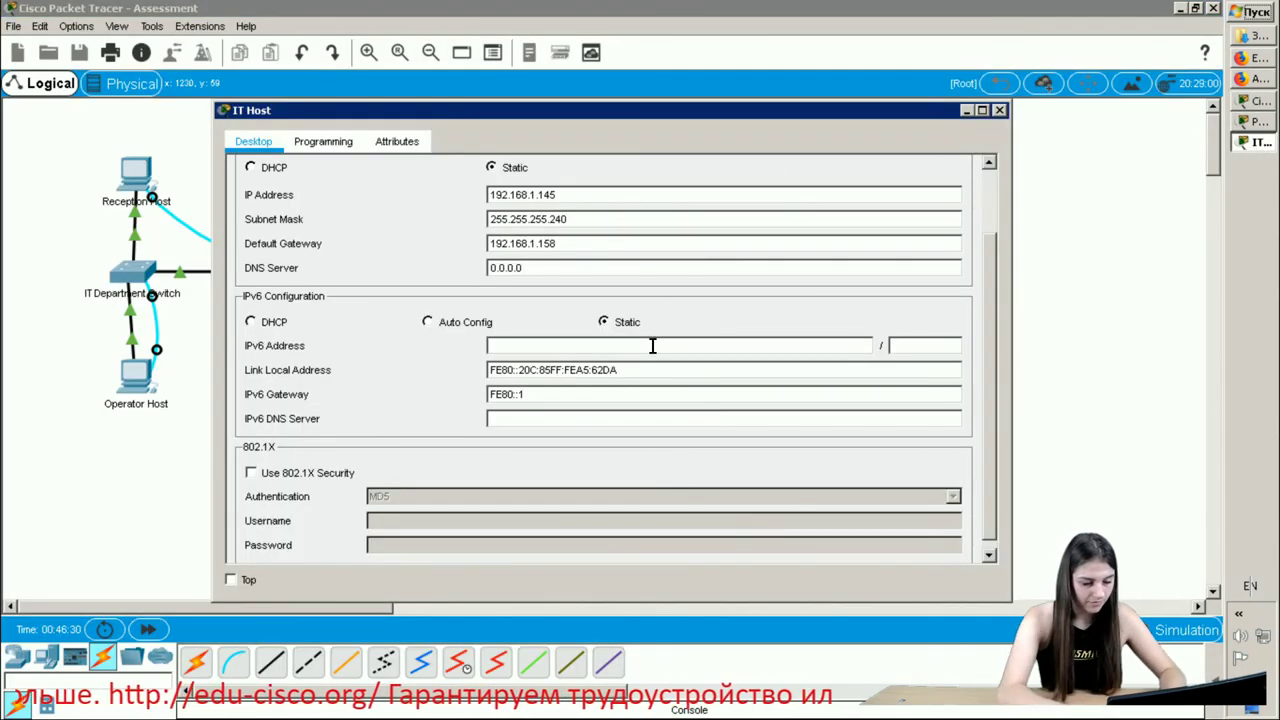
pyautogui.hotkey('ctrl', 'v')
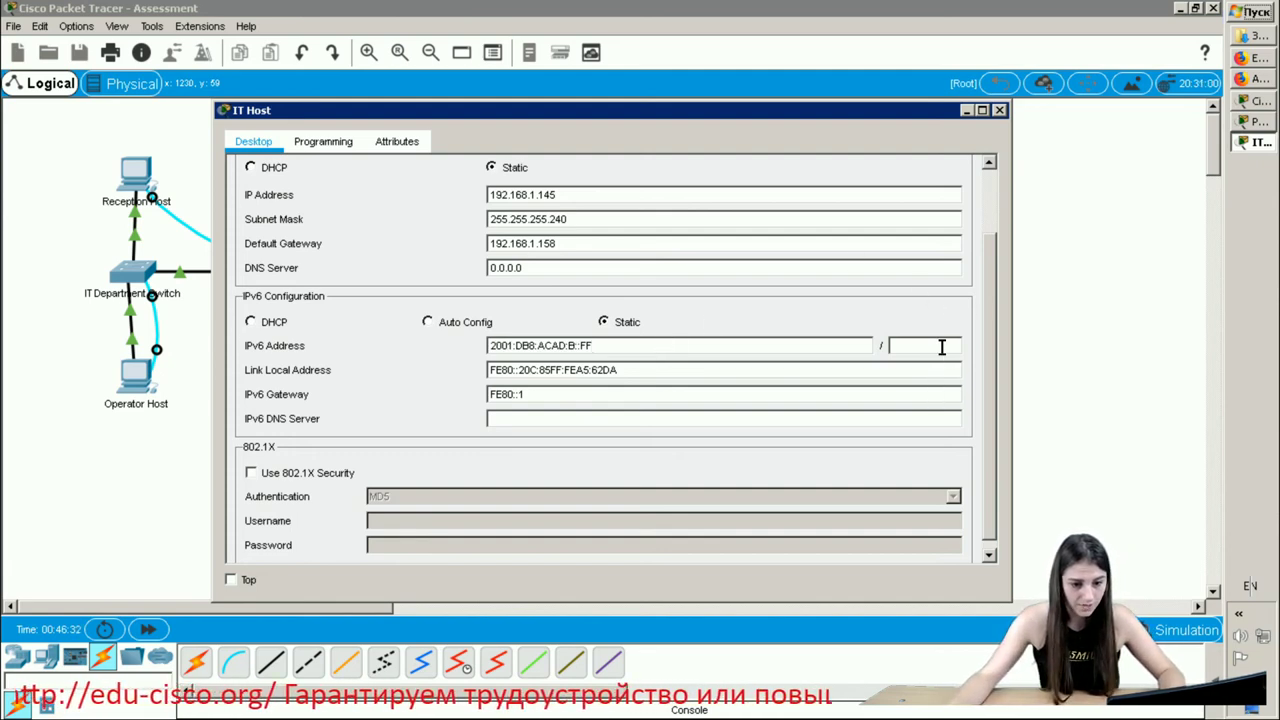
pyautogui.click(941, 347)
pyautogui.write('64')
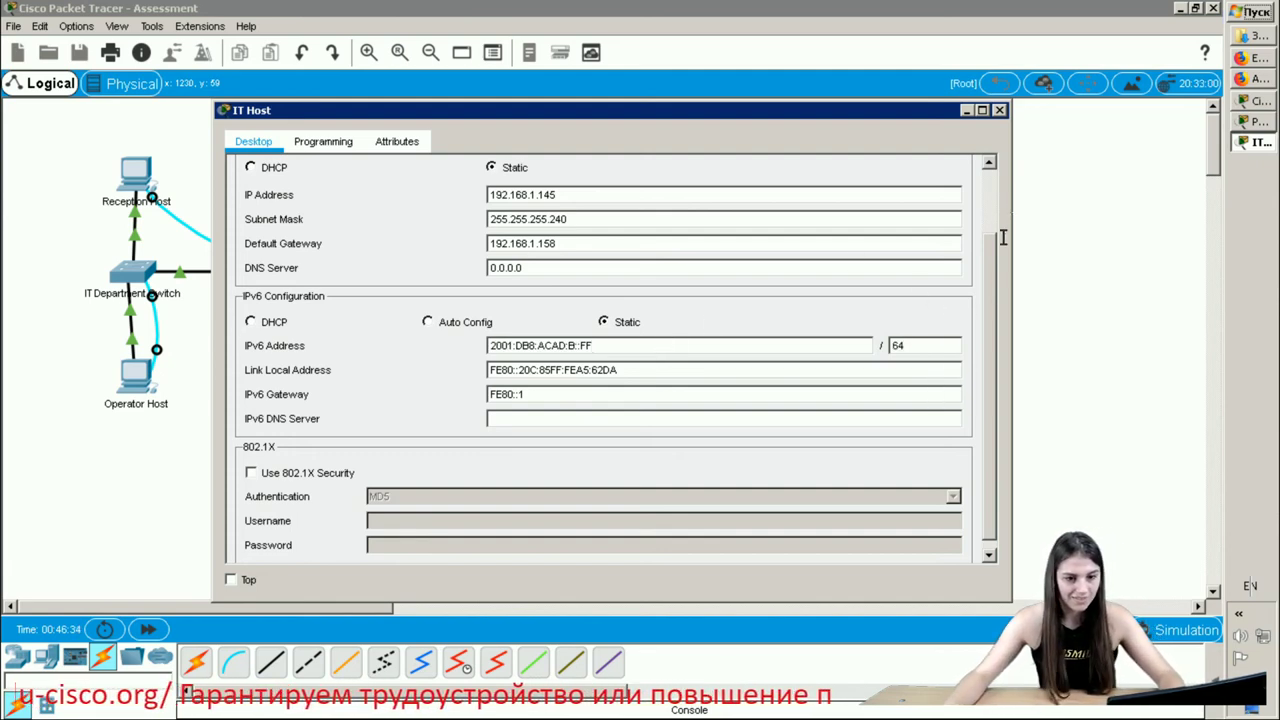
pyautogui.click(1000, 111)
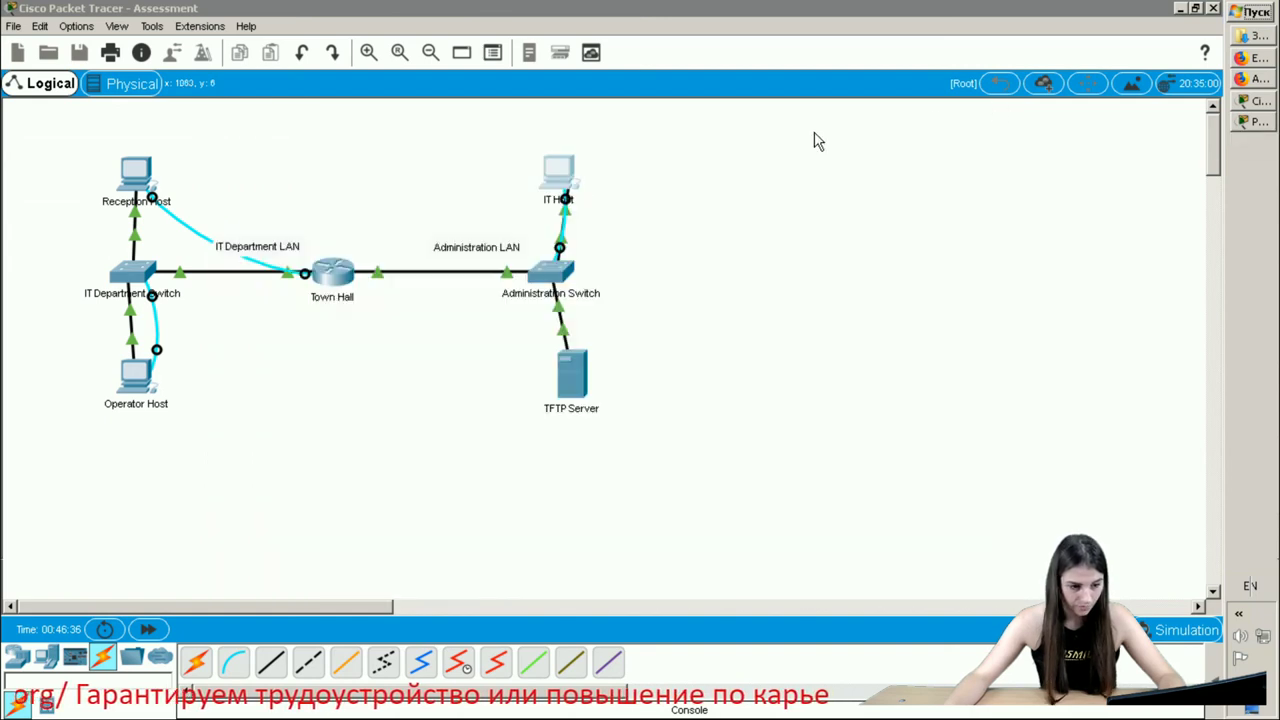
# - Check the Operator Host's IP configuration
pyautogui.click(136, 375)
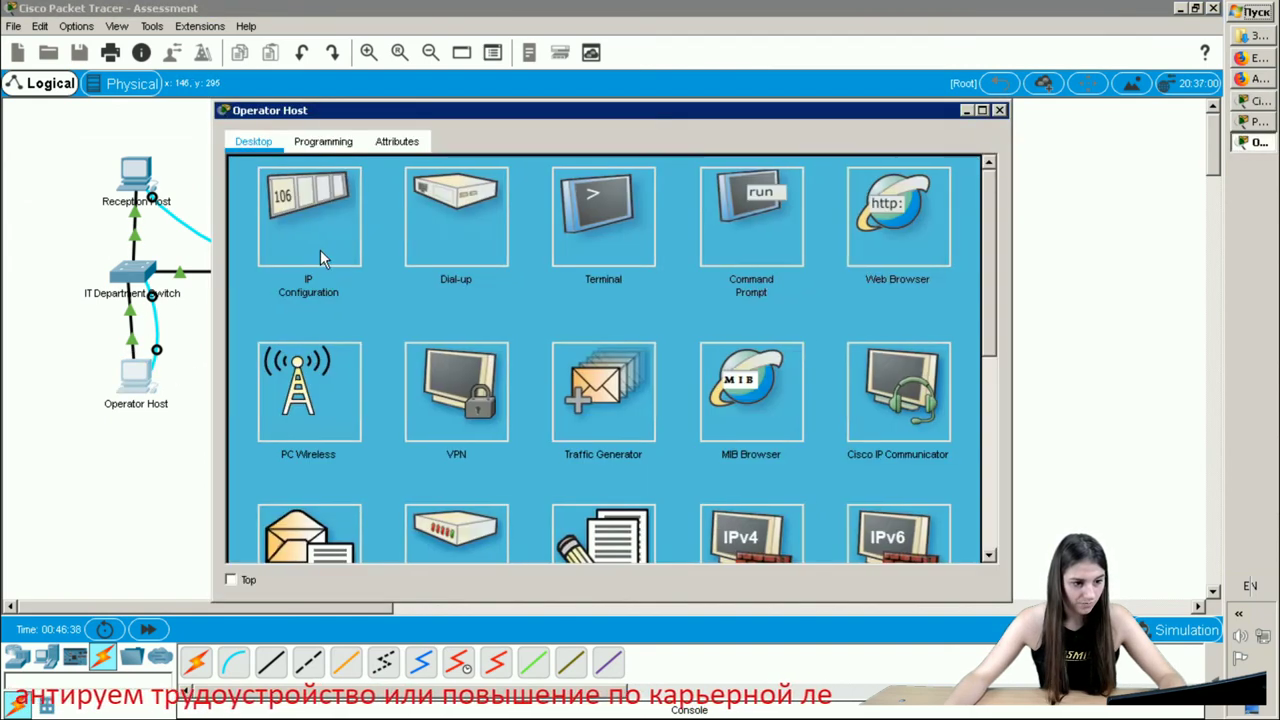
pyautogui.click(320, 249)
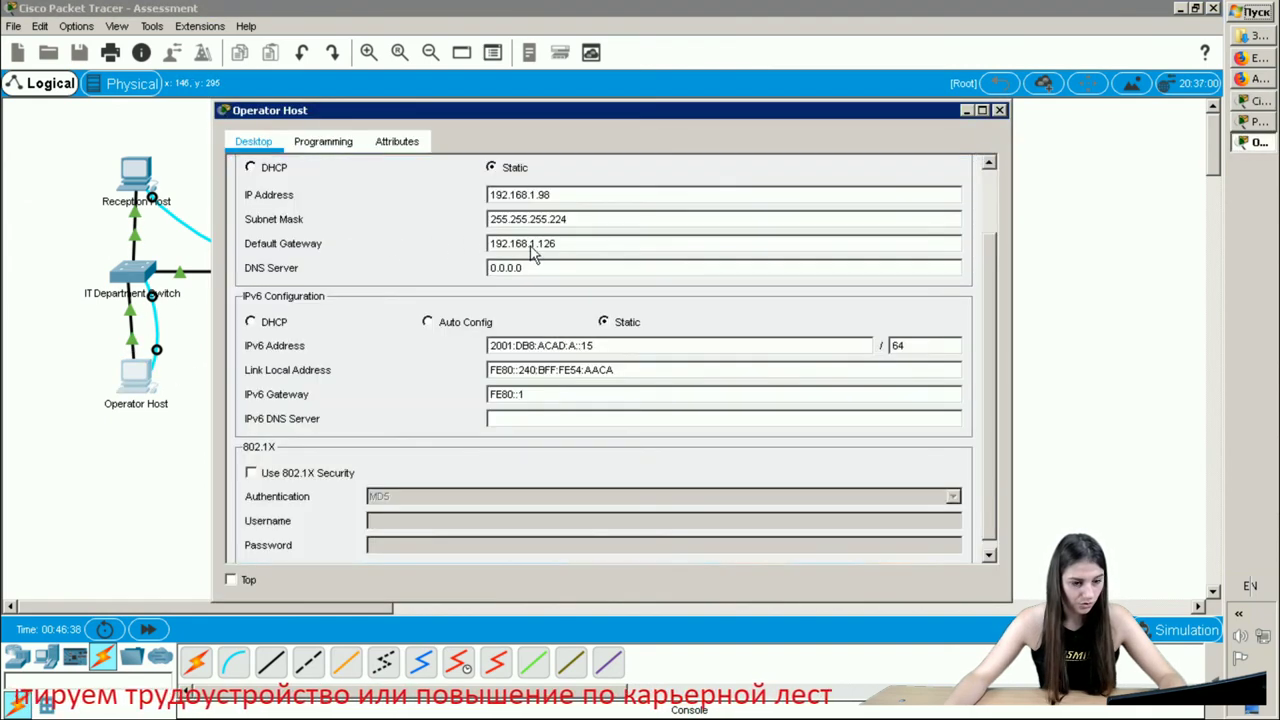
pyautogui.click(999, 110)
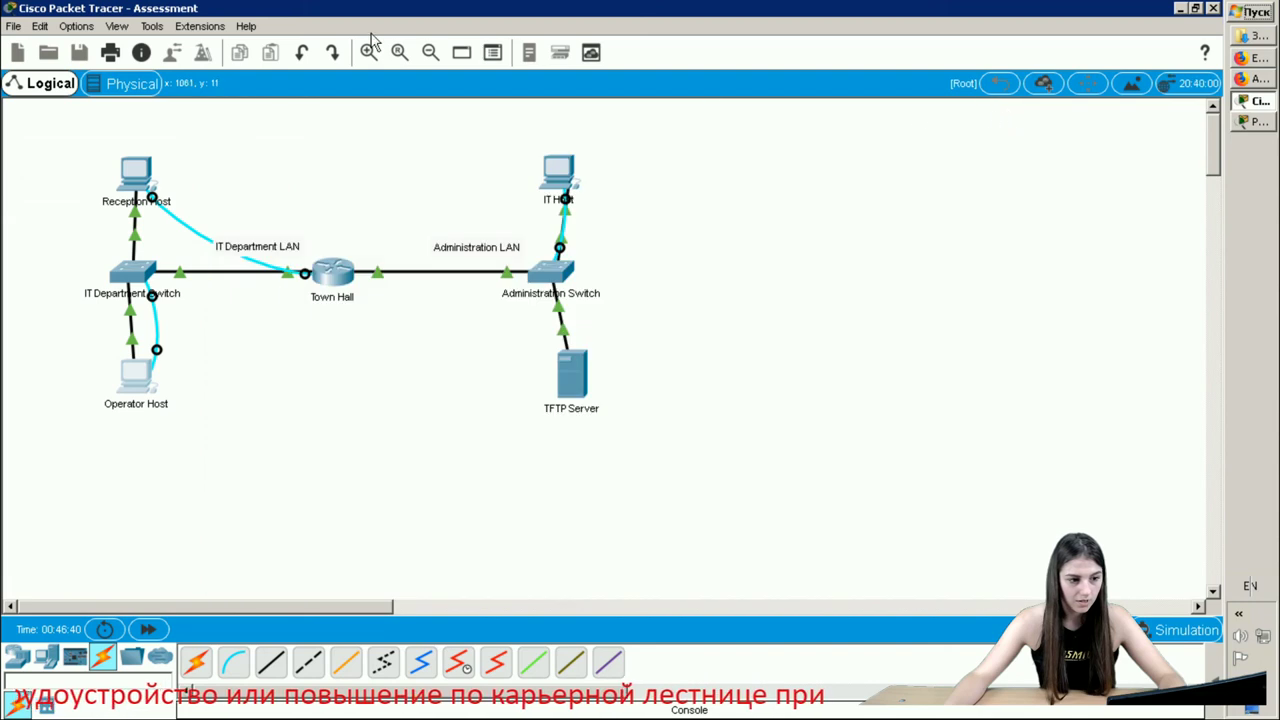
# - Enter FE80::1 as the Reception Host's IPv6 gateway
pyautogui.click(150, 180)
pyautogui.click(320, 222)
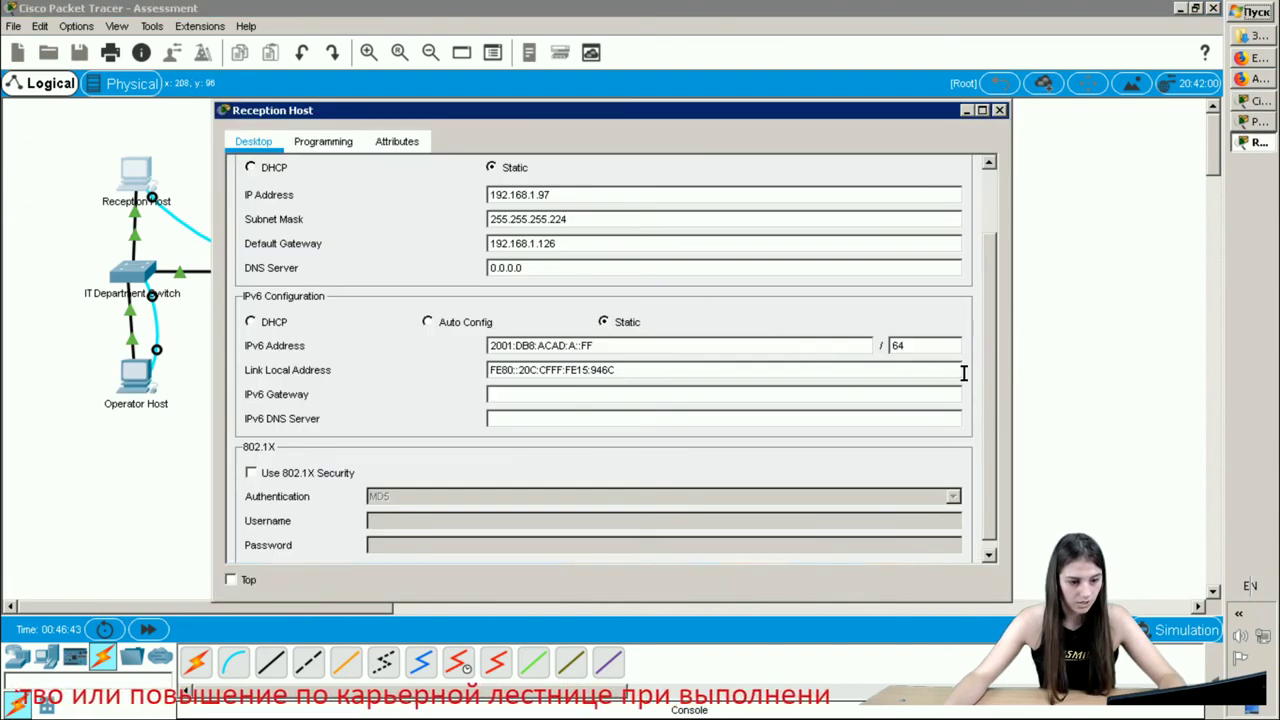
pyautogui.click(608, 396)
pyautogui.write('FE80')
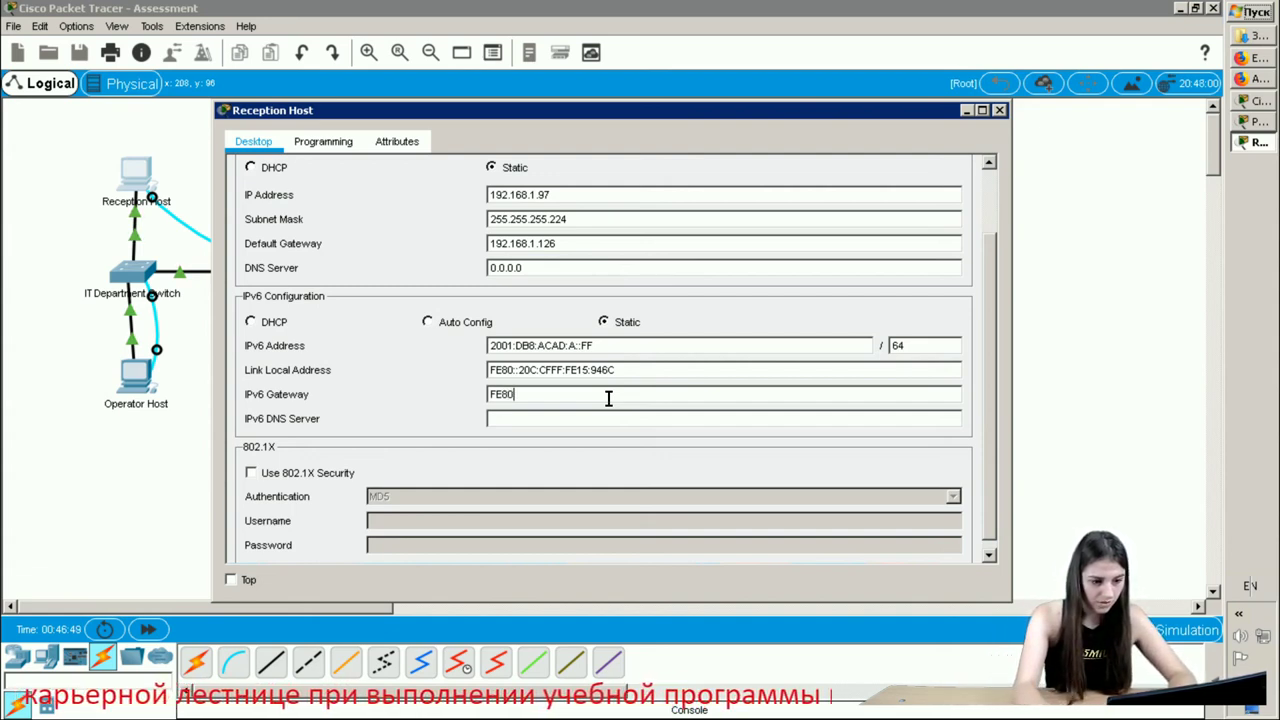
pyautogui.write('::')
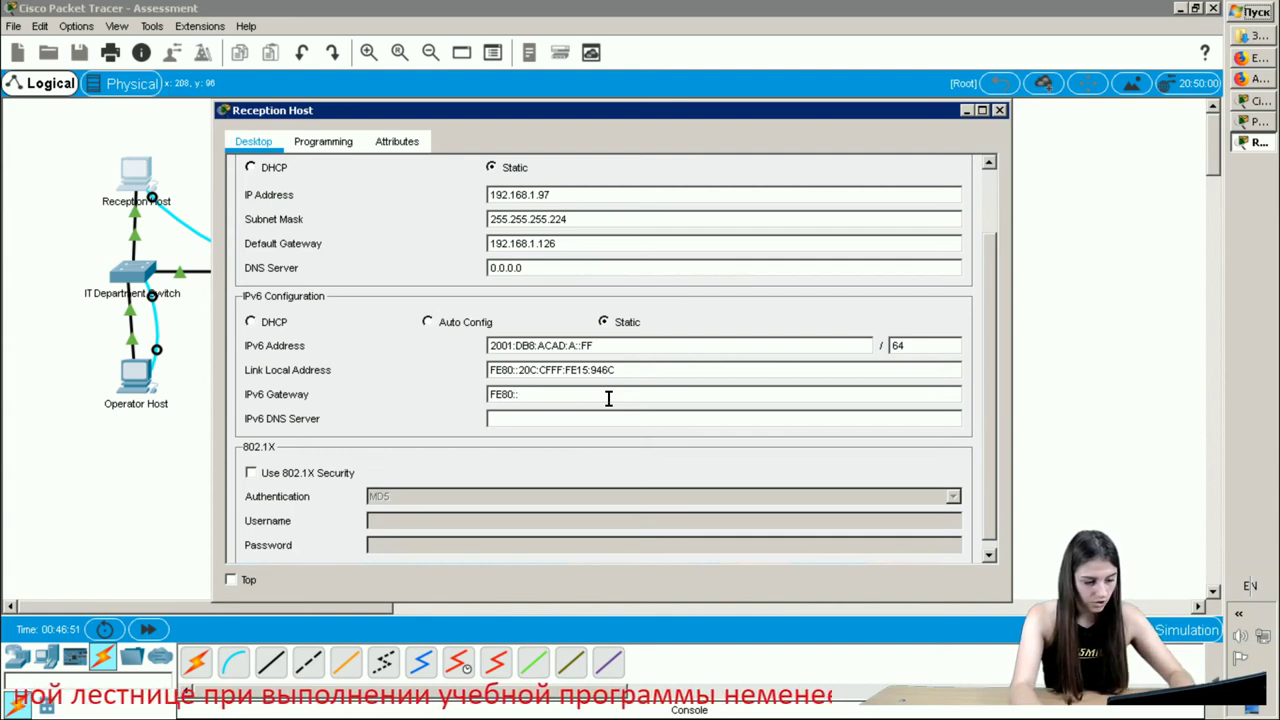
pyautogui.write('1')
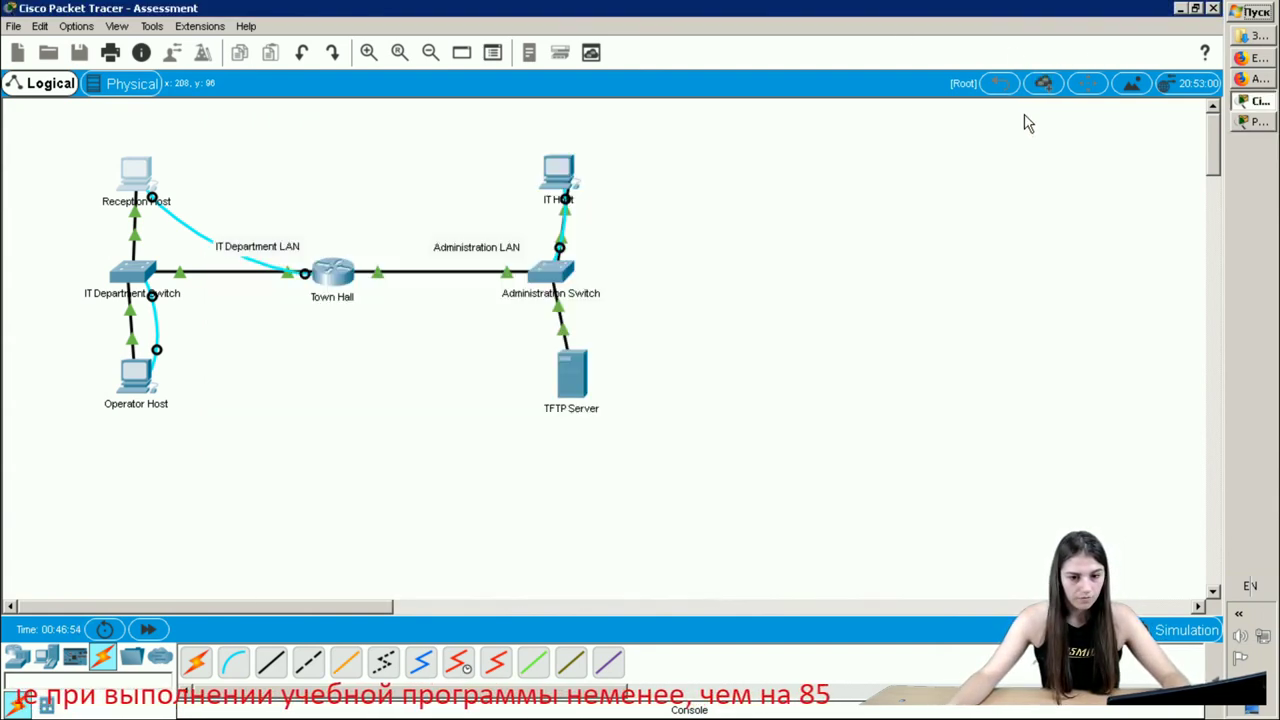
# - Read Step 4 items b and c on link-local IPv6 gateways and TFTP server setup
pyautogui.click(999, 110)
pyautogui.click(1257, 122)
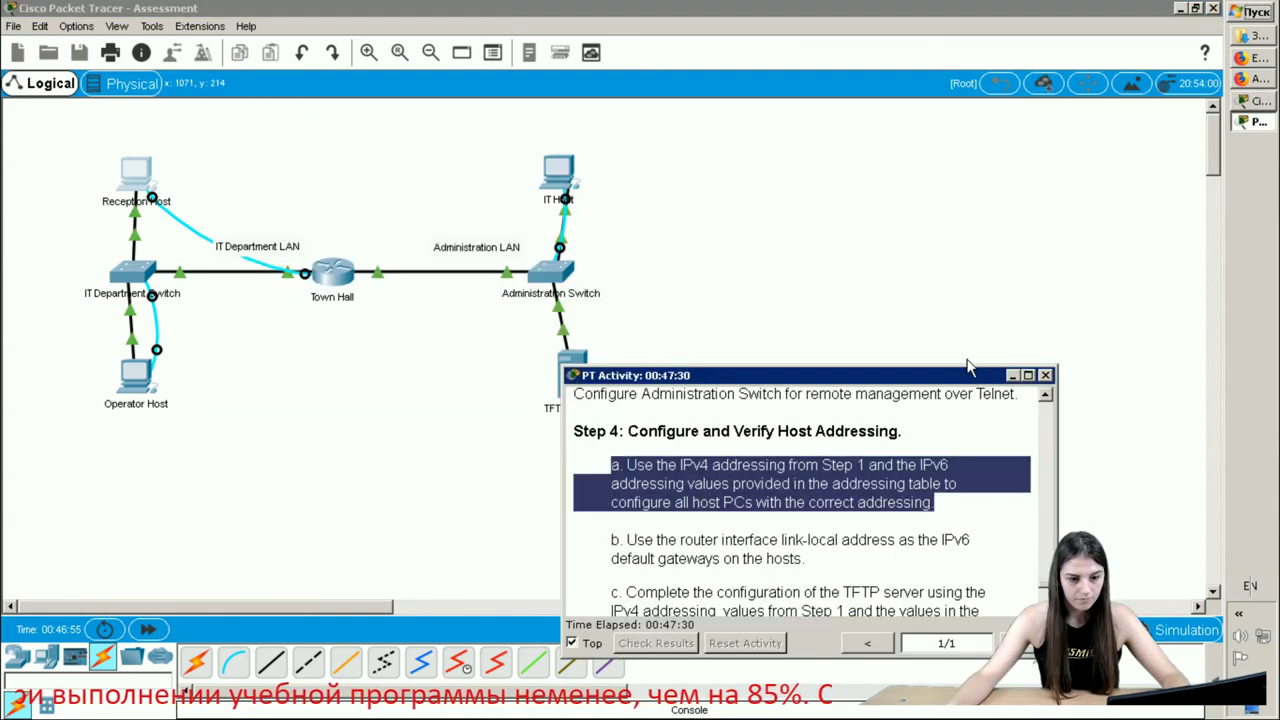
pyautogui.scroll(-1, 847, 492)
pyautogui.moveTo(810, 503); pyautogui.dragTo(610, 482)
pyautogui.click(757, 600)
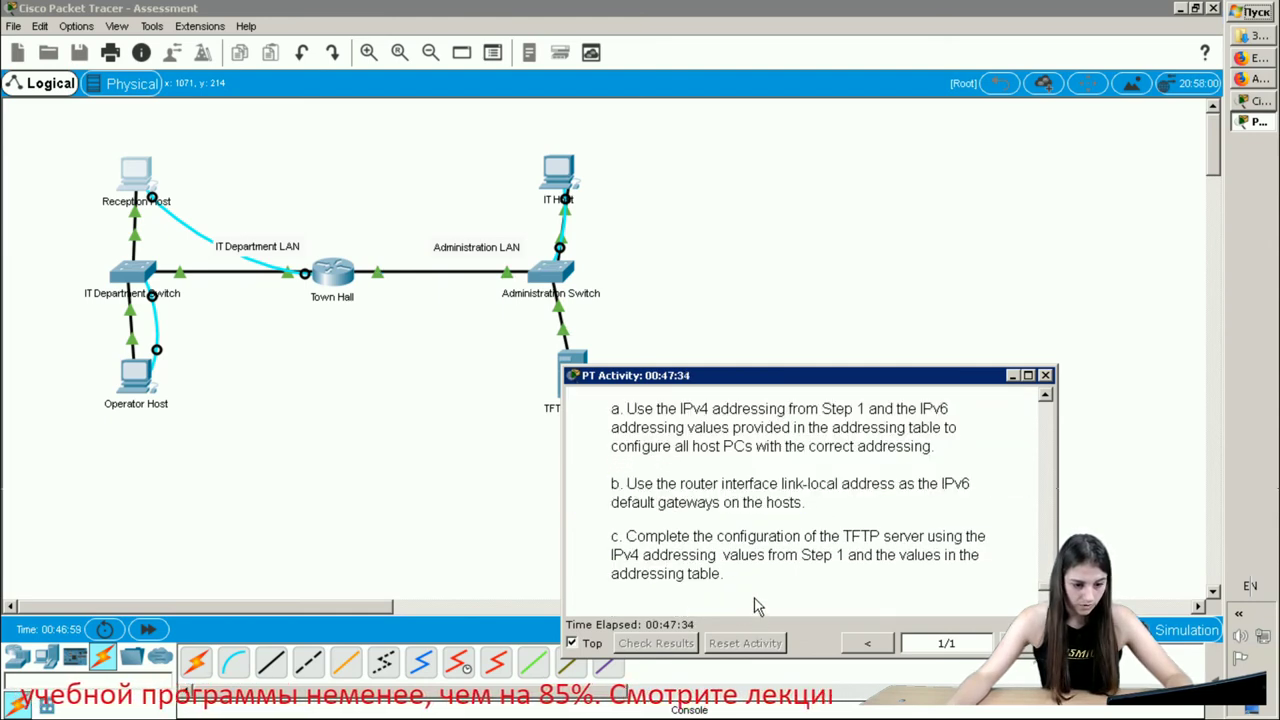
pyautogui.scroll(-1, 757, 592)
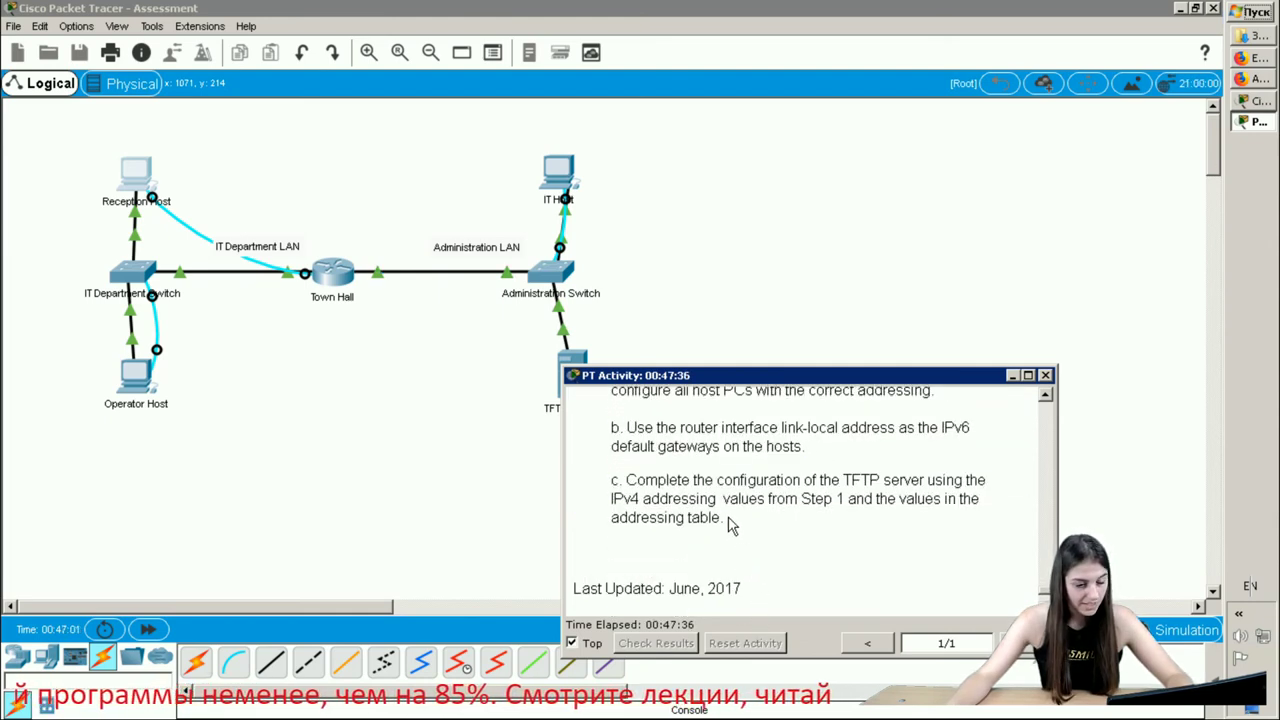
pyautogui.moveTo(726, 518); pyautogui.dragTo(619, 477)
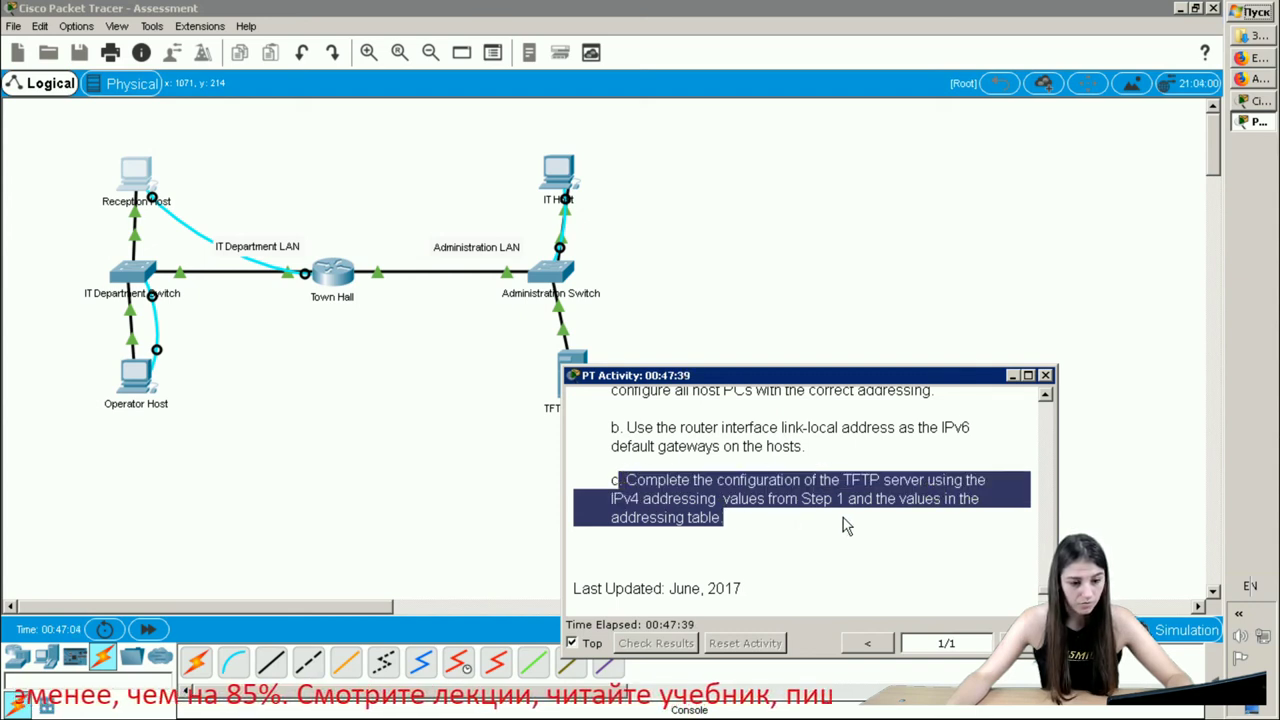
pyautogui.scroll(-1, 918, 489)
pyautogui.scroll(-2, 918, 489)
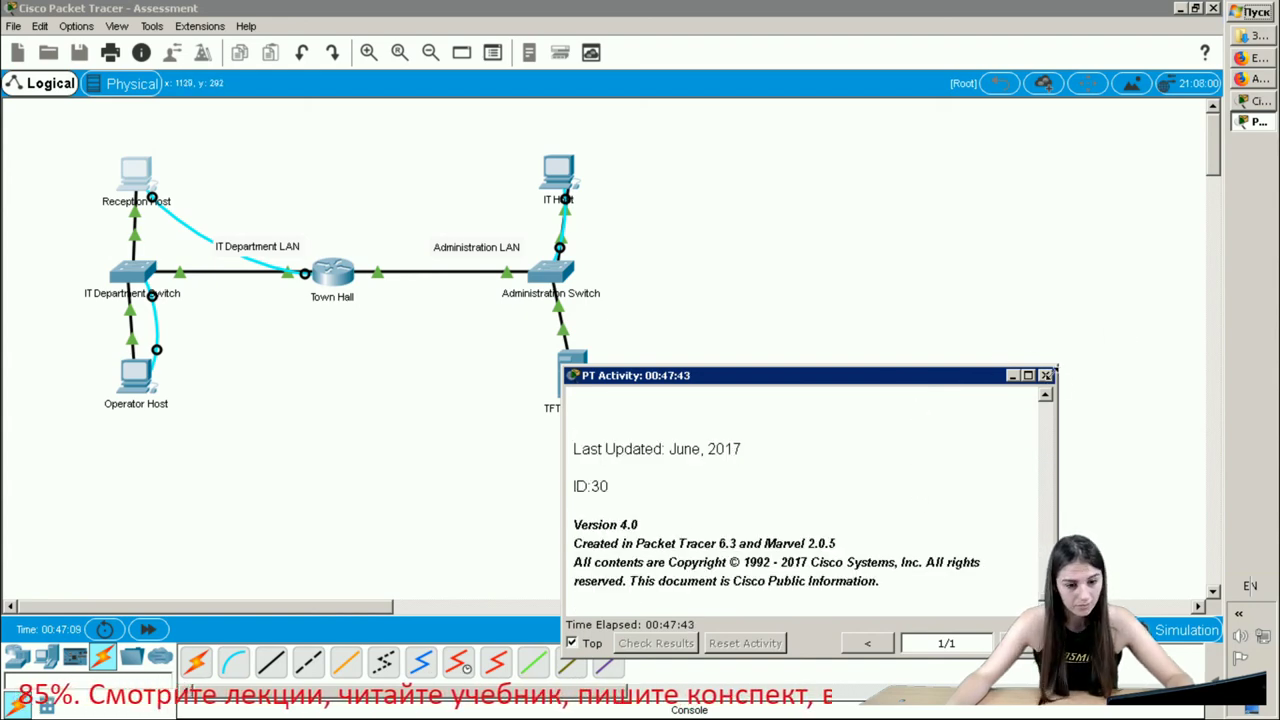
pyautogui.click(1045, 375)
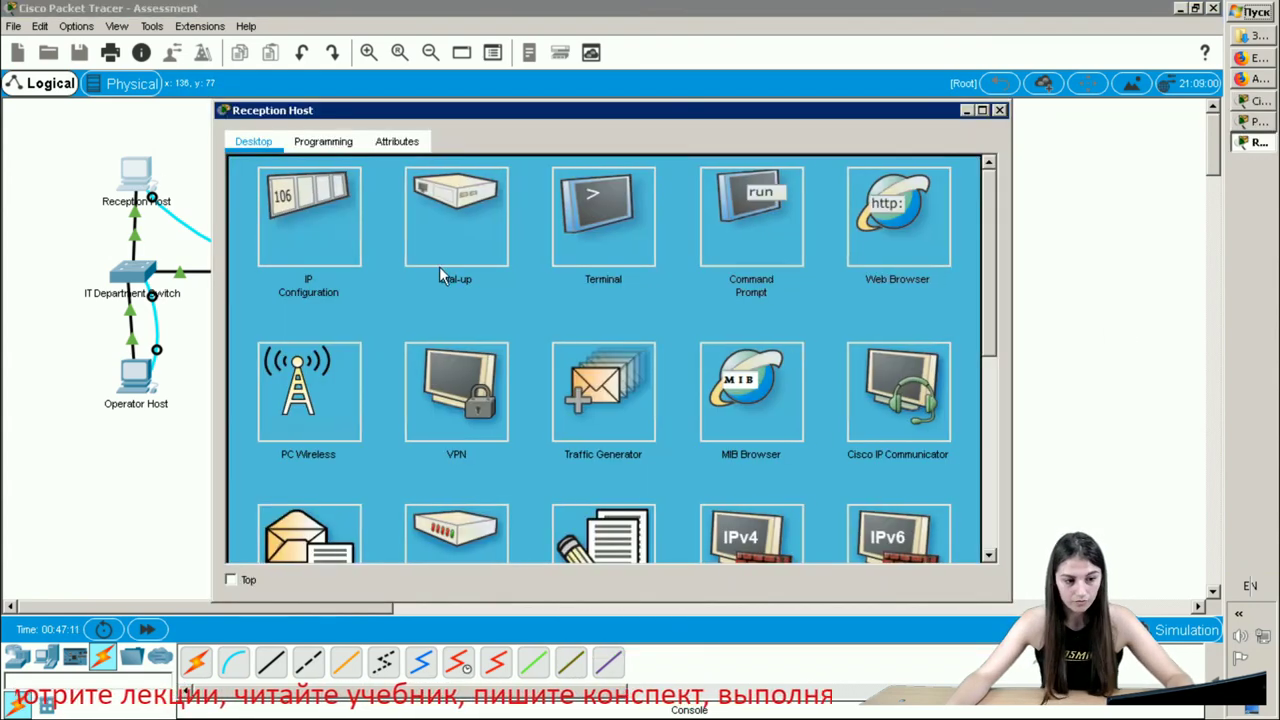
# - Open the Reception Host terminal to the router and leave configuration mode
pyautogui.click(608, 216)
pyautogui.click(932, 354)
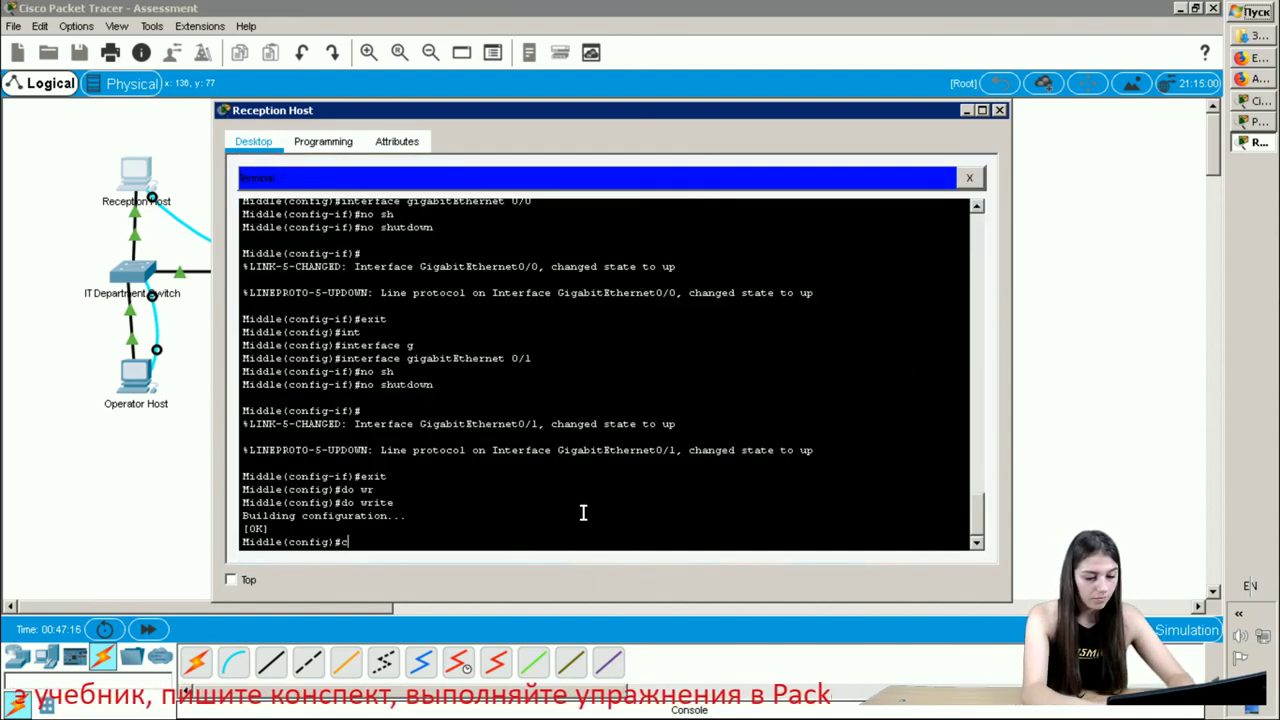
pyautogui.write('cop')
pyautogui.press('Tab')
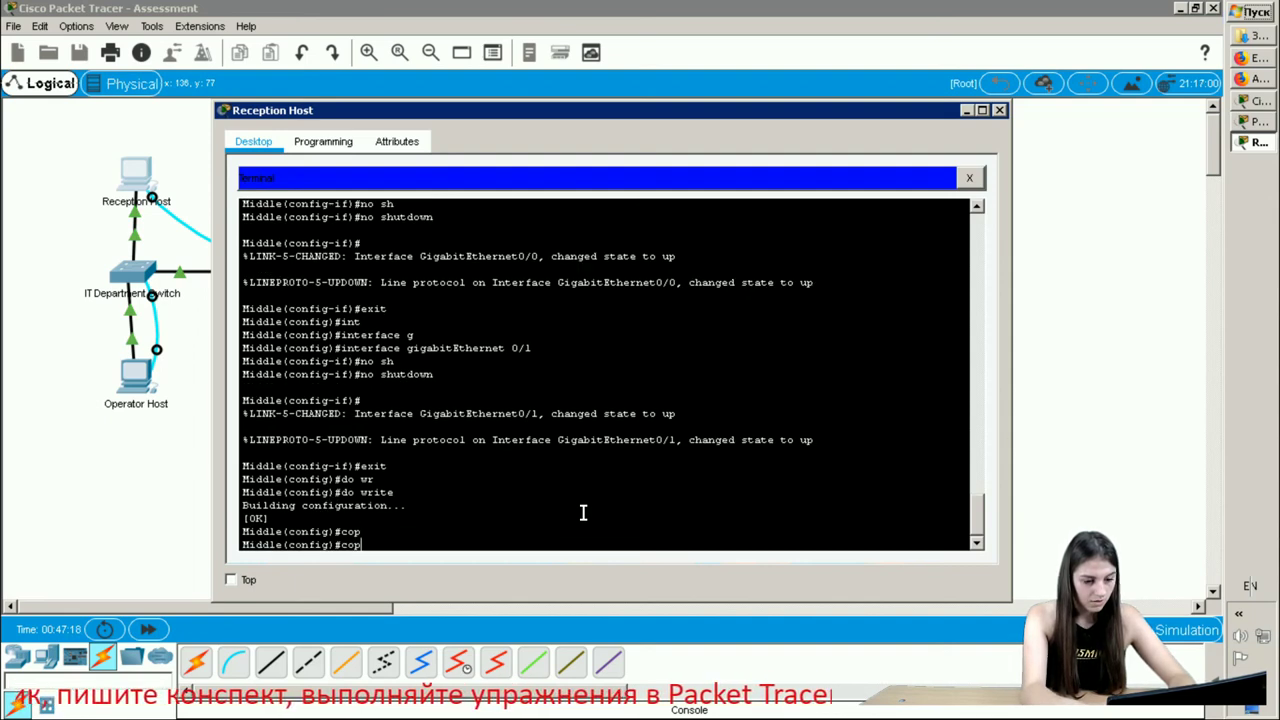
pyautogui.press('BackSpace')
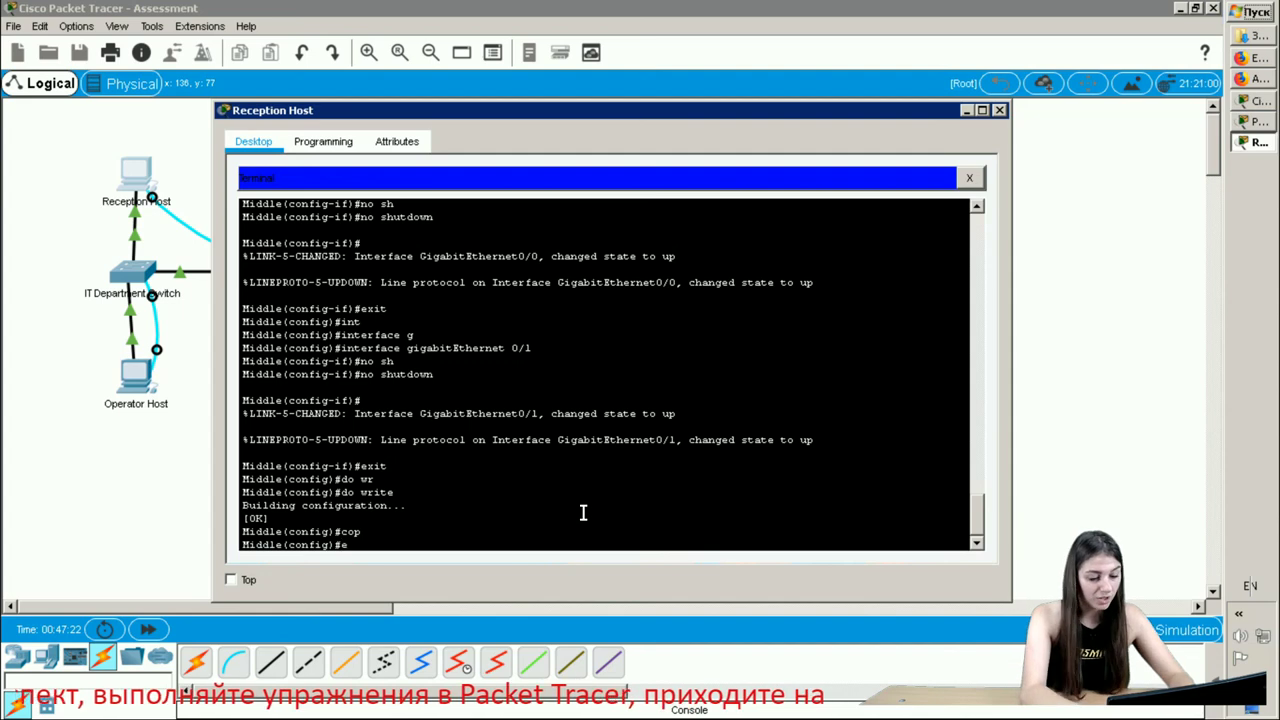
pyautogui.press('Return')
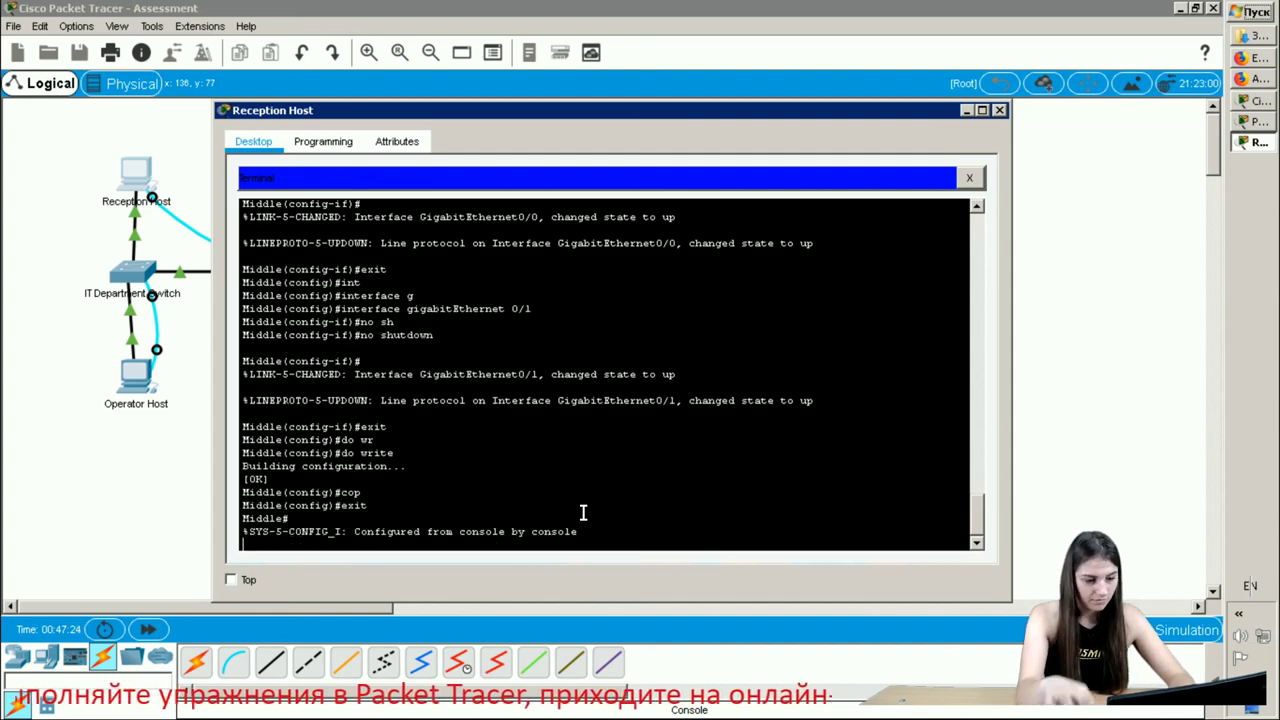
pyautogui.press('Return')
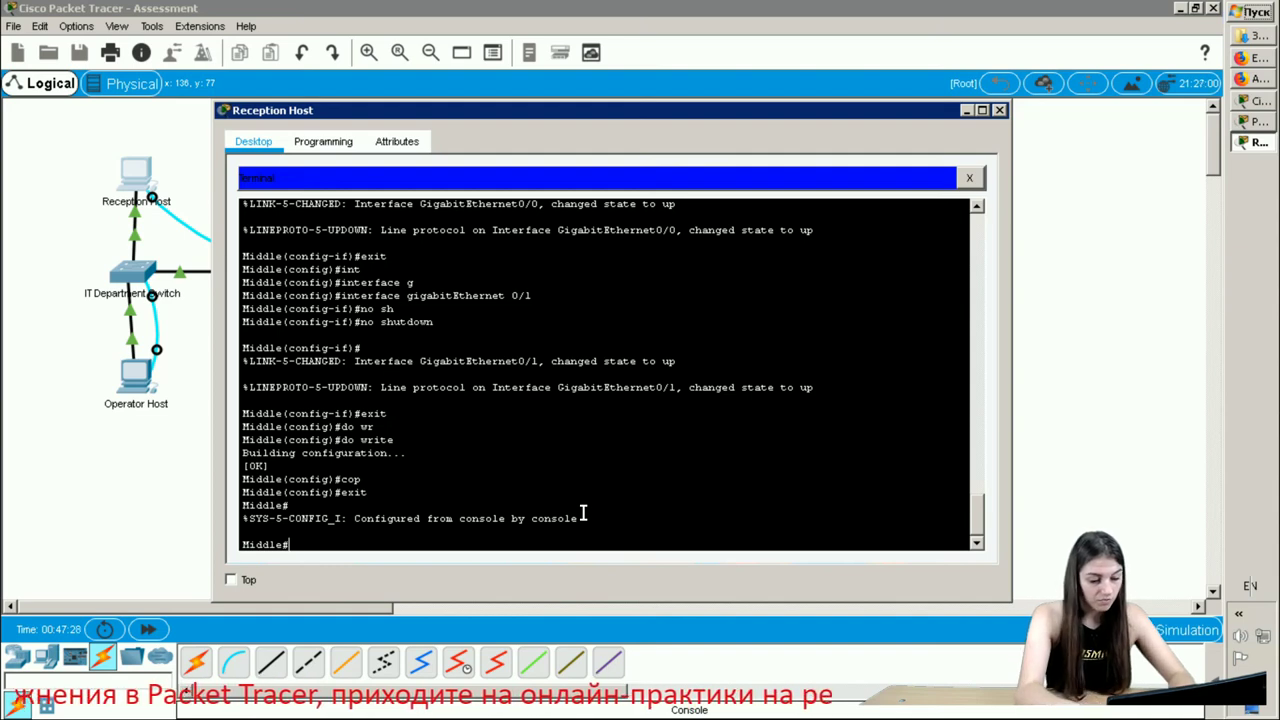
# - Run copy running-config tftp on the router, then switch to the address spreadsheet
pyautogui.write('cop')
pyautogui.press('Tab')
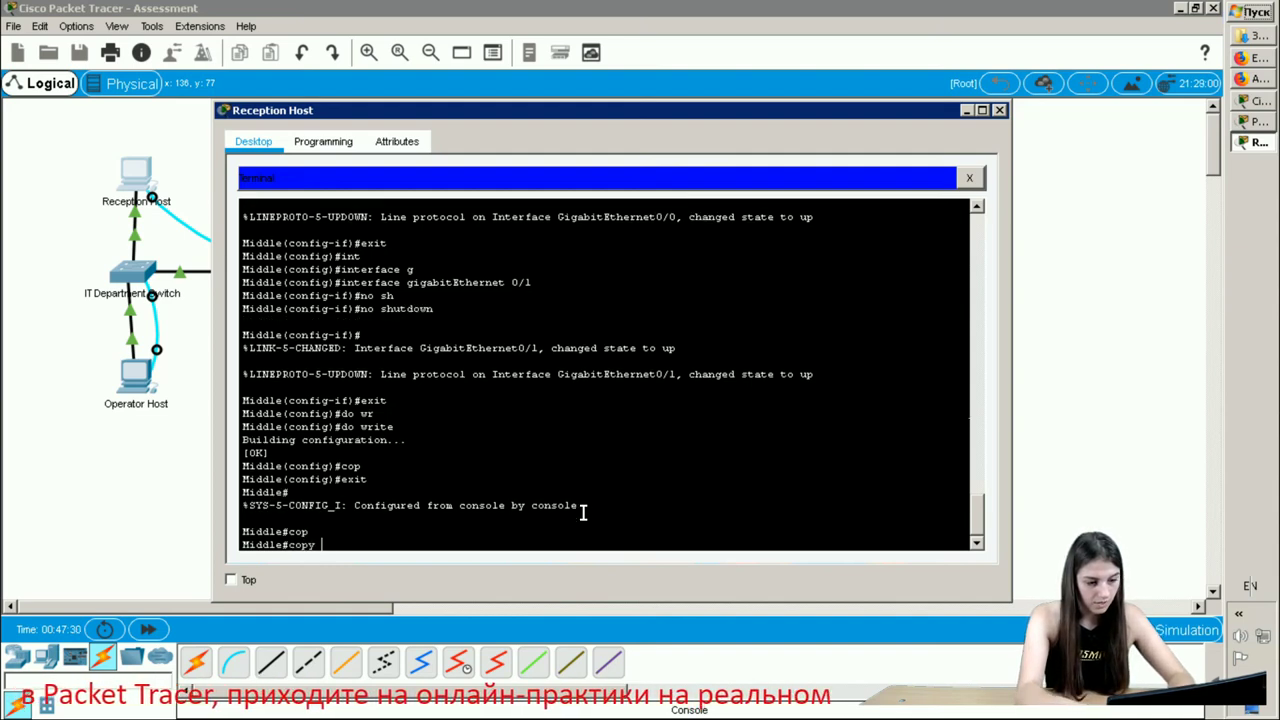
pyautogui.write('ru')
pyautogui.press('Tab')
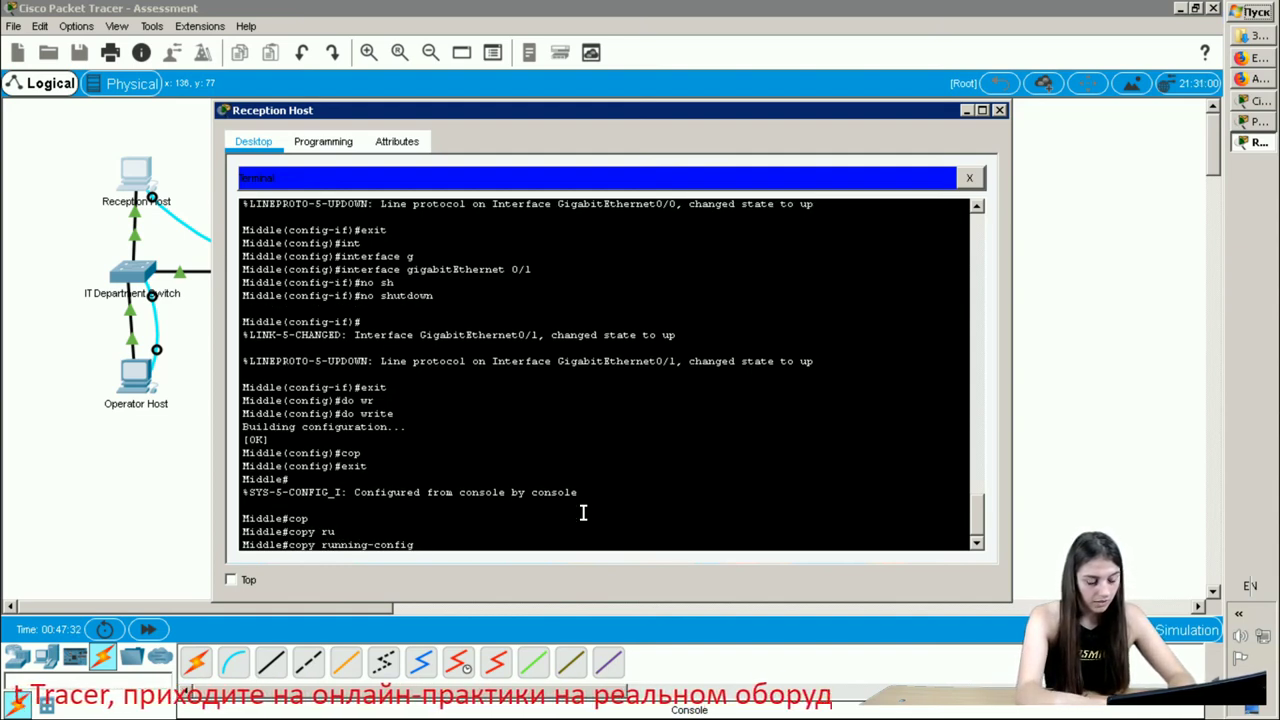
pyautogui.write('t')
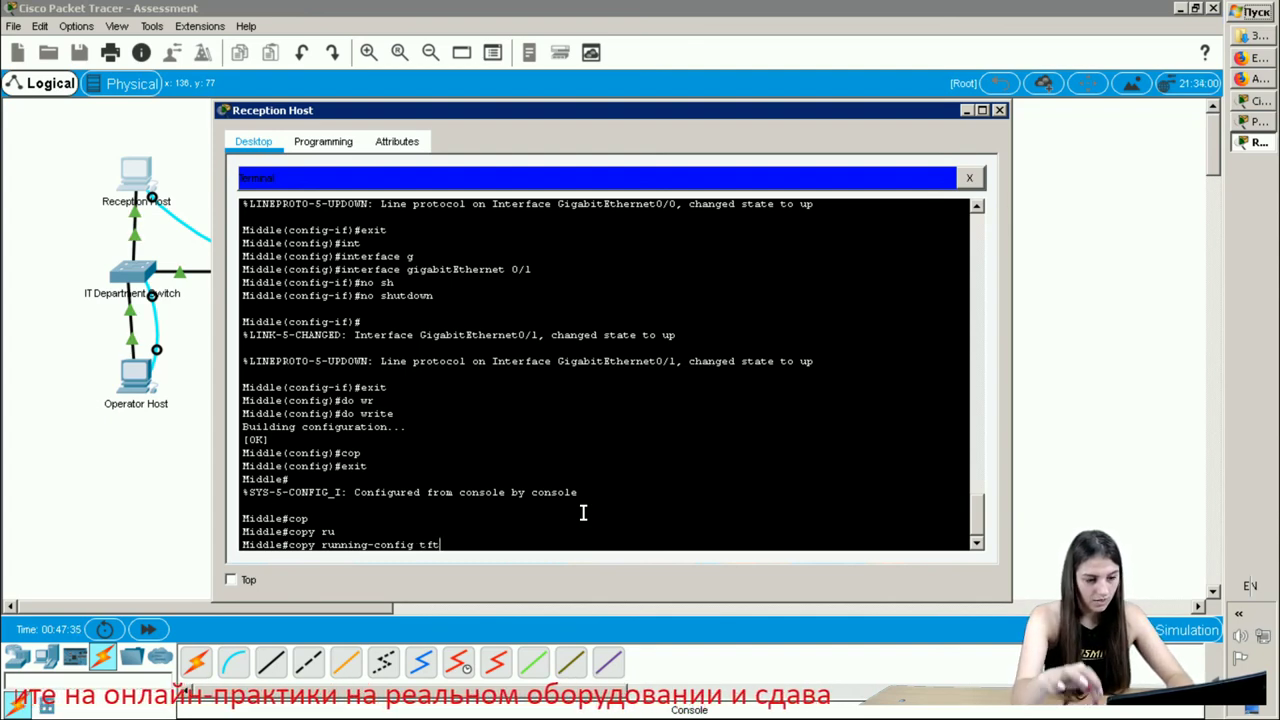
pyautogui.write('ft')
pyautogui.press('Return')
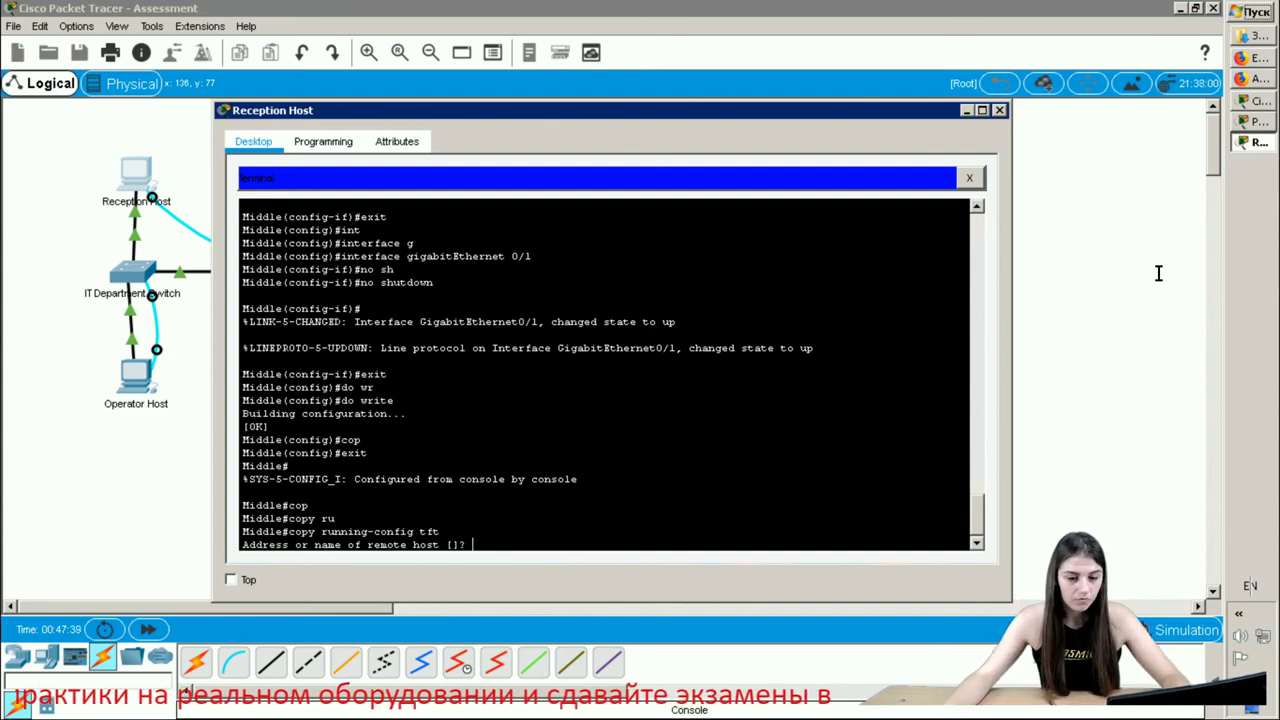
pyautogui.click(1259, 101)
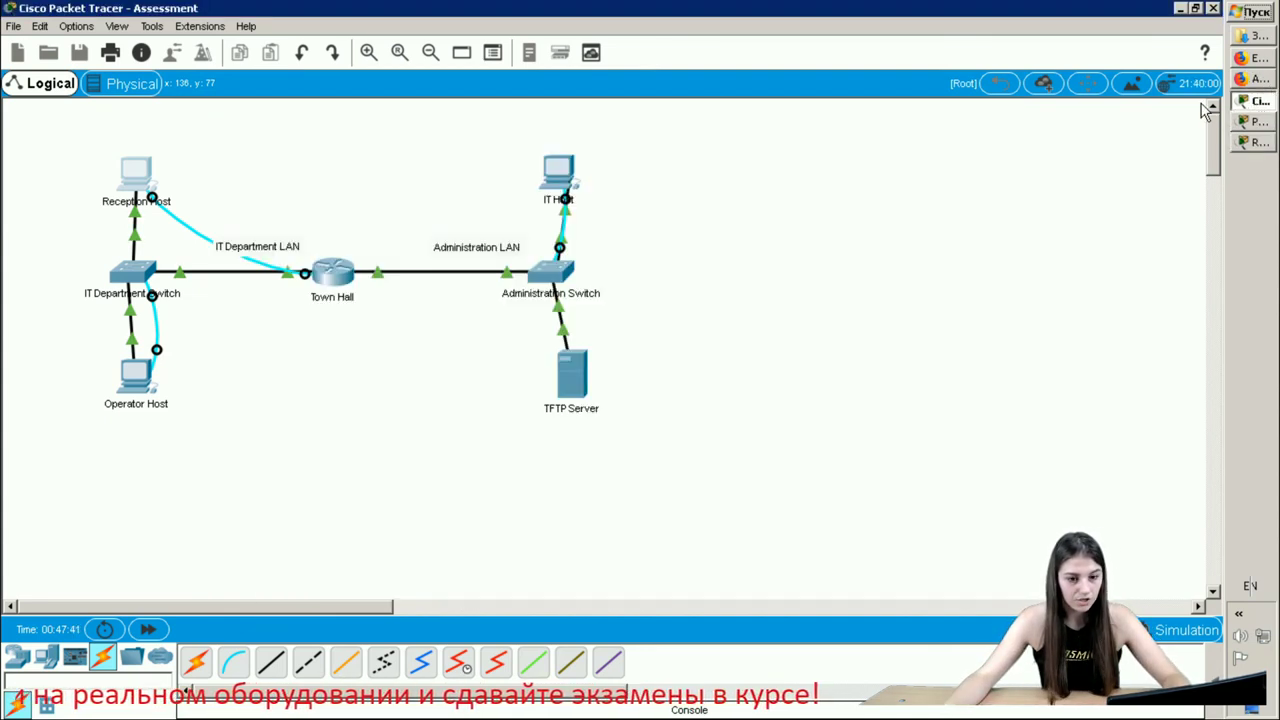
pyautogui.click(1259, 60)
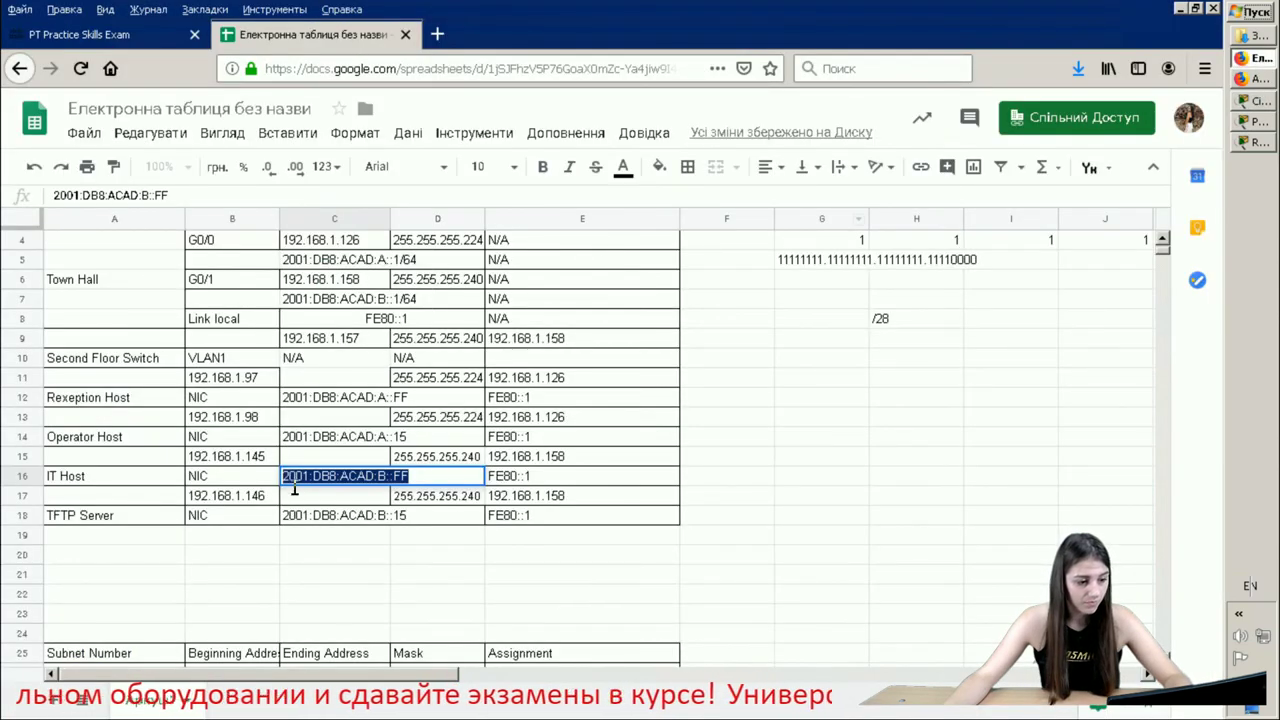